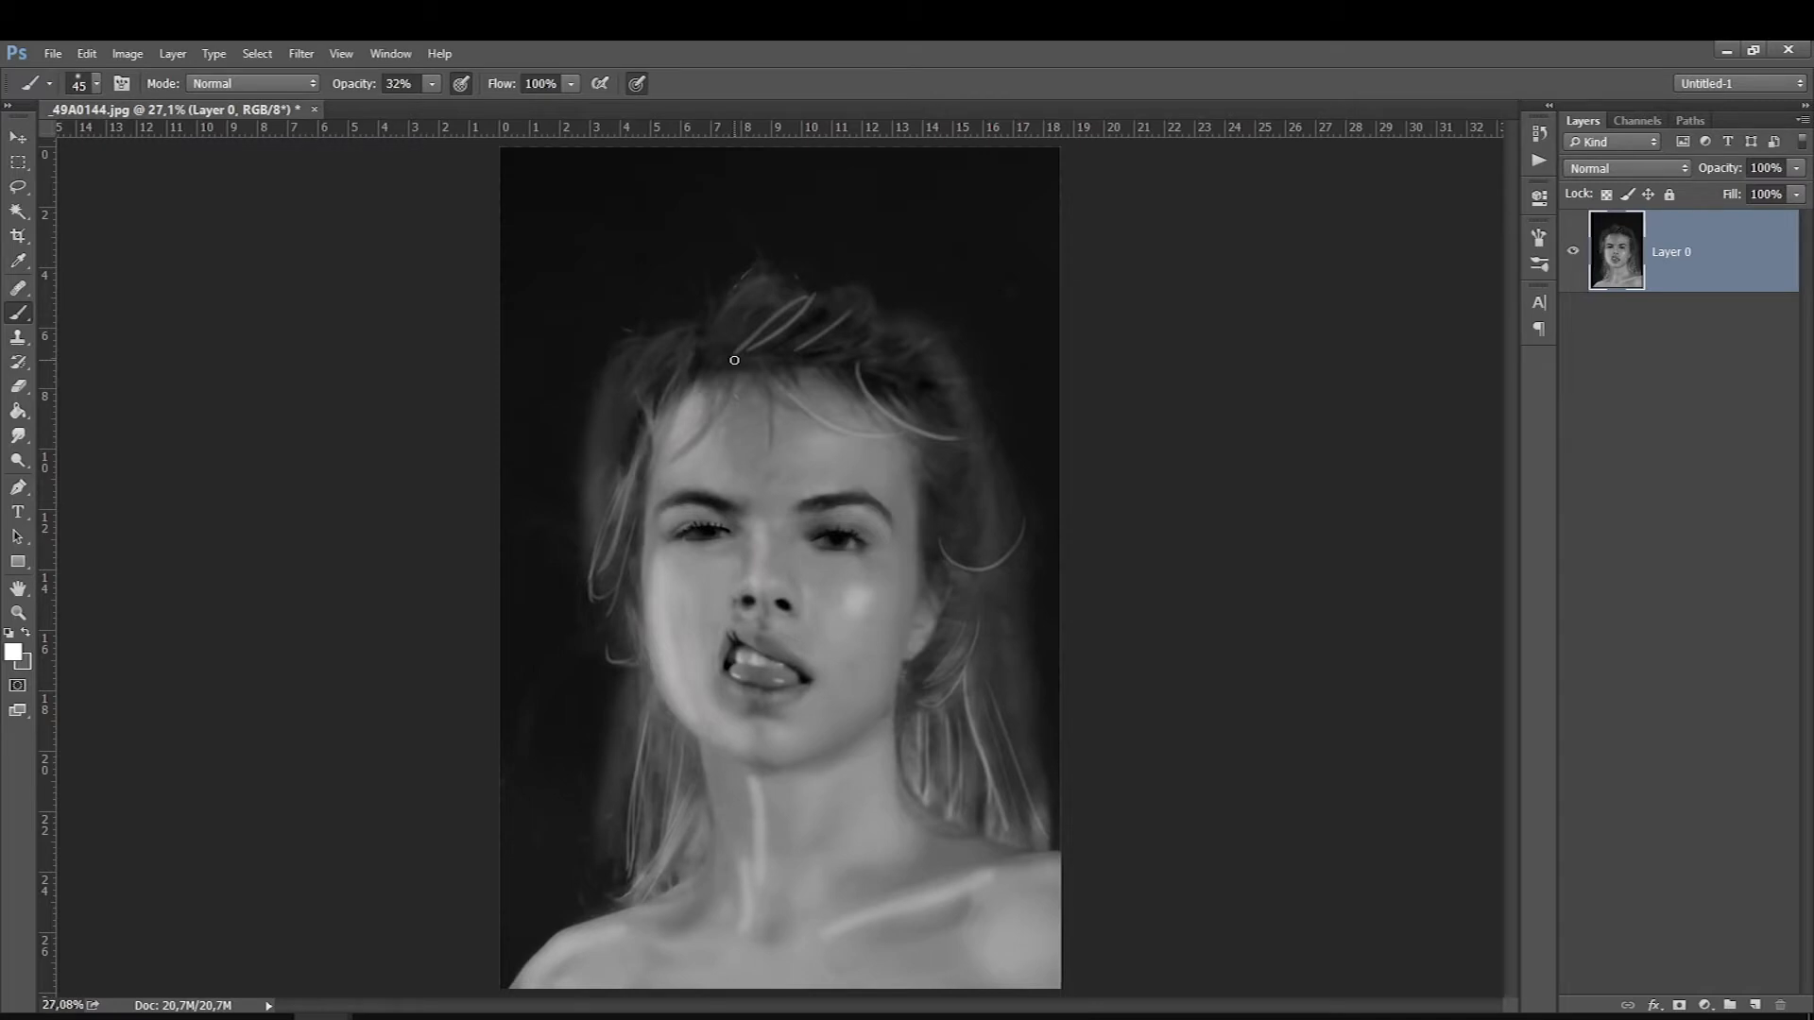
left_click(836, 550, "ctrl")
left_click(835, 549, "ctrl")
scroll(1074, 661, "up", 1)
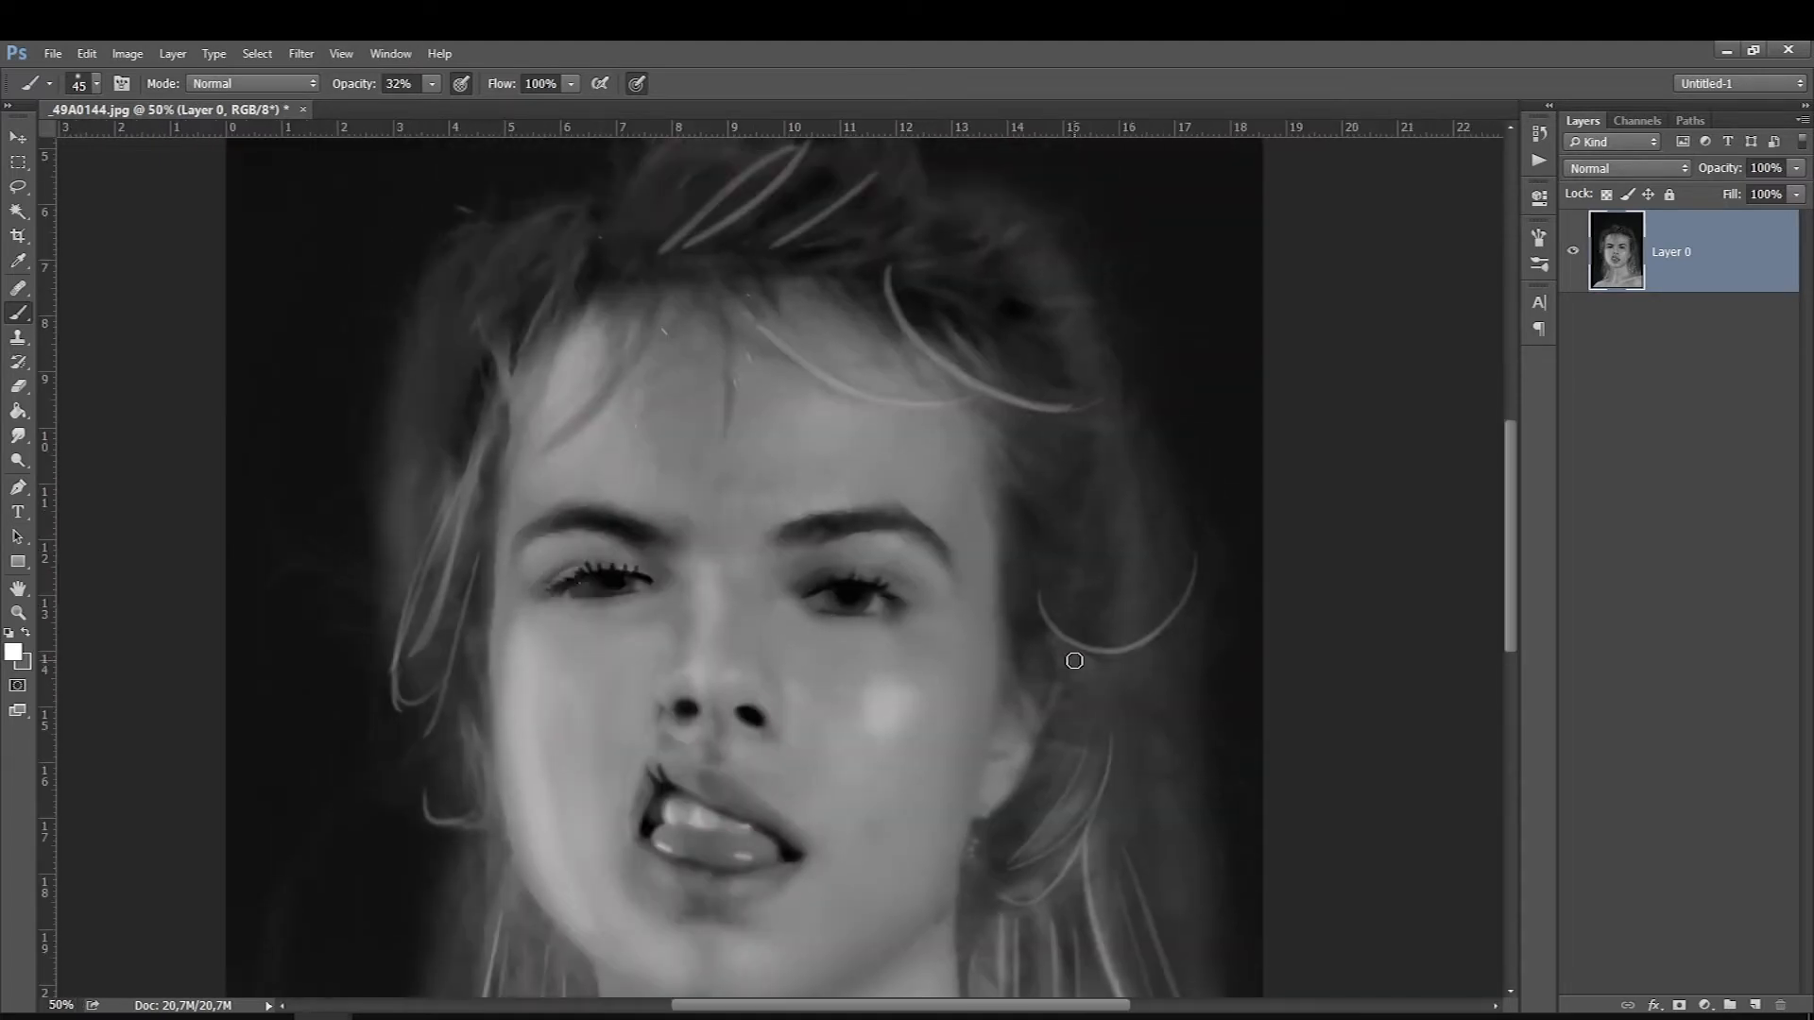
scroll(1074, 660, "down", 9)
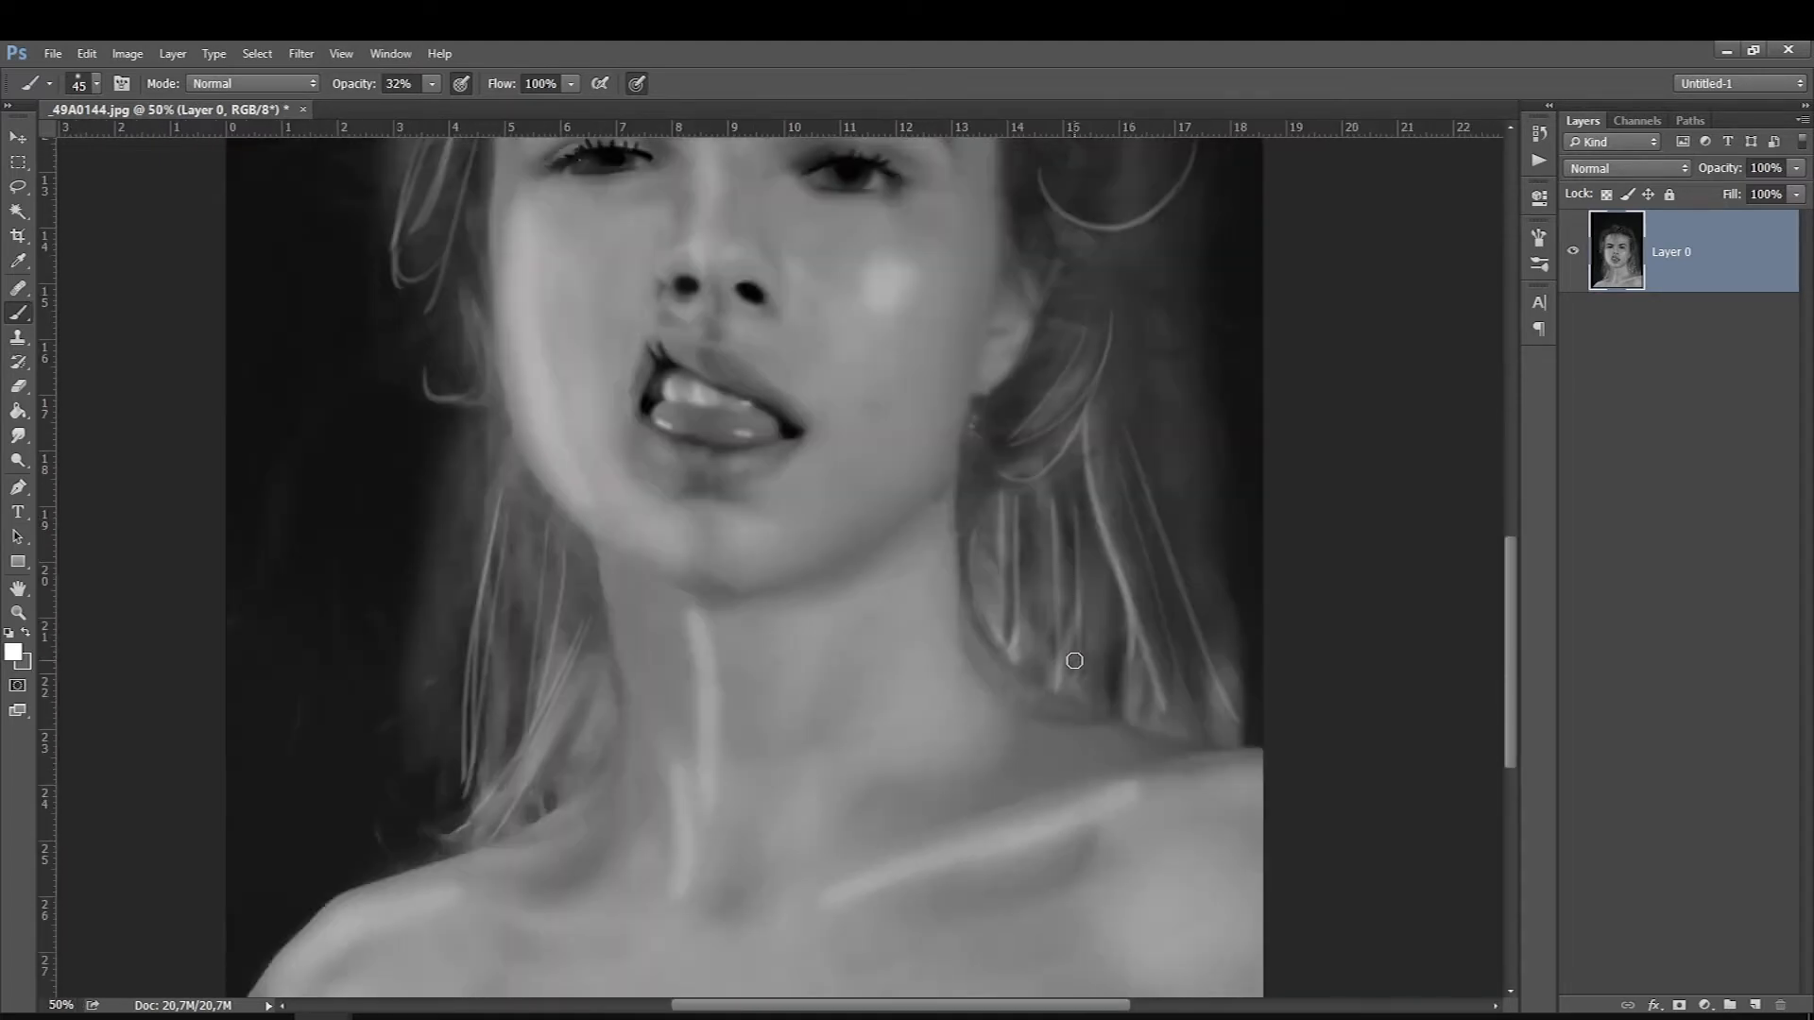
key("ctrl+0")
Soften the light hair strand crossing the forehead with the Smudge tool at 34% strength
key("r")
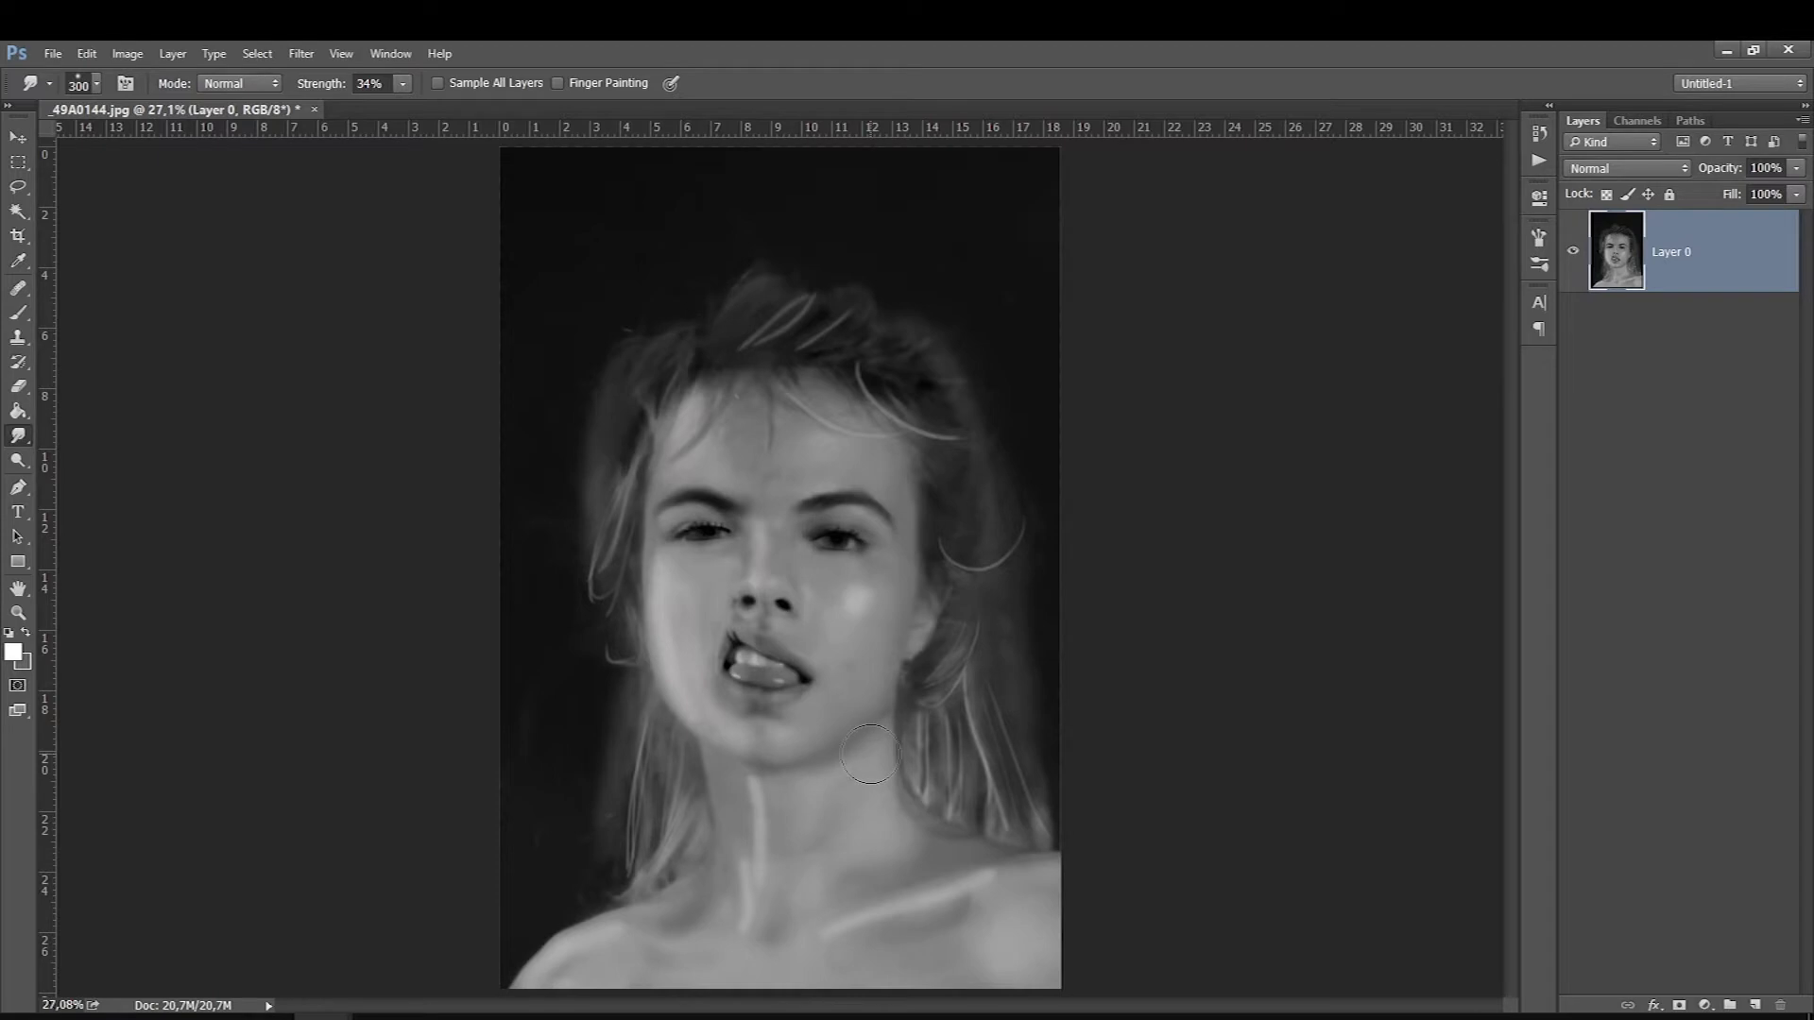
left_click(18, 312)
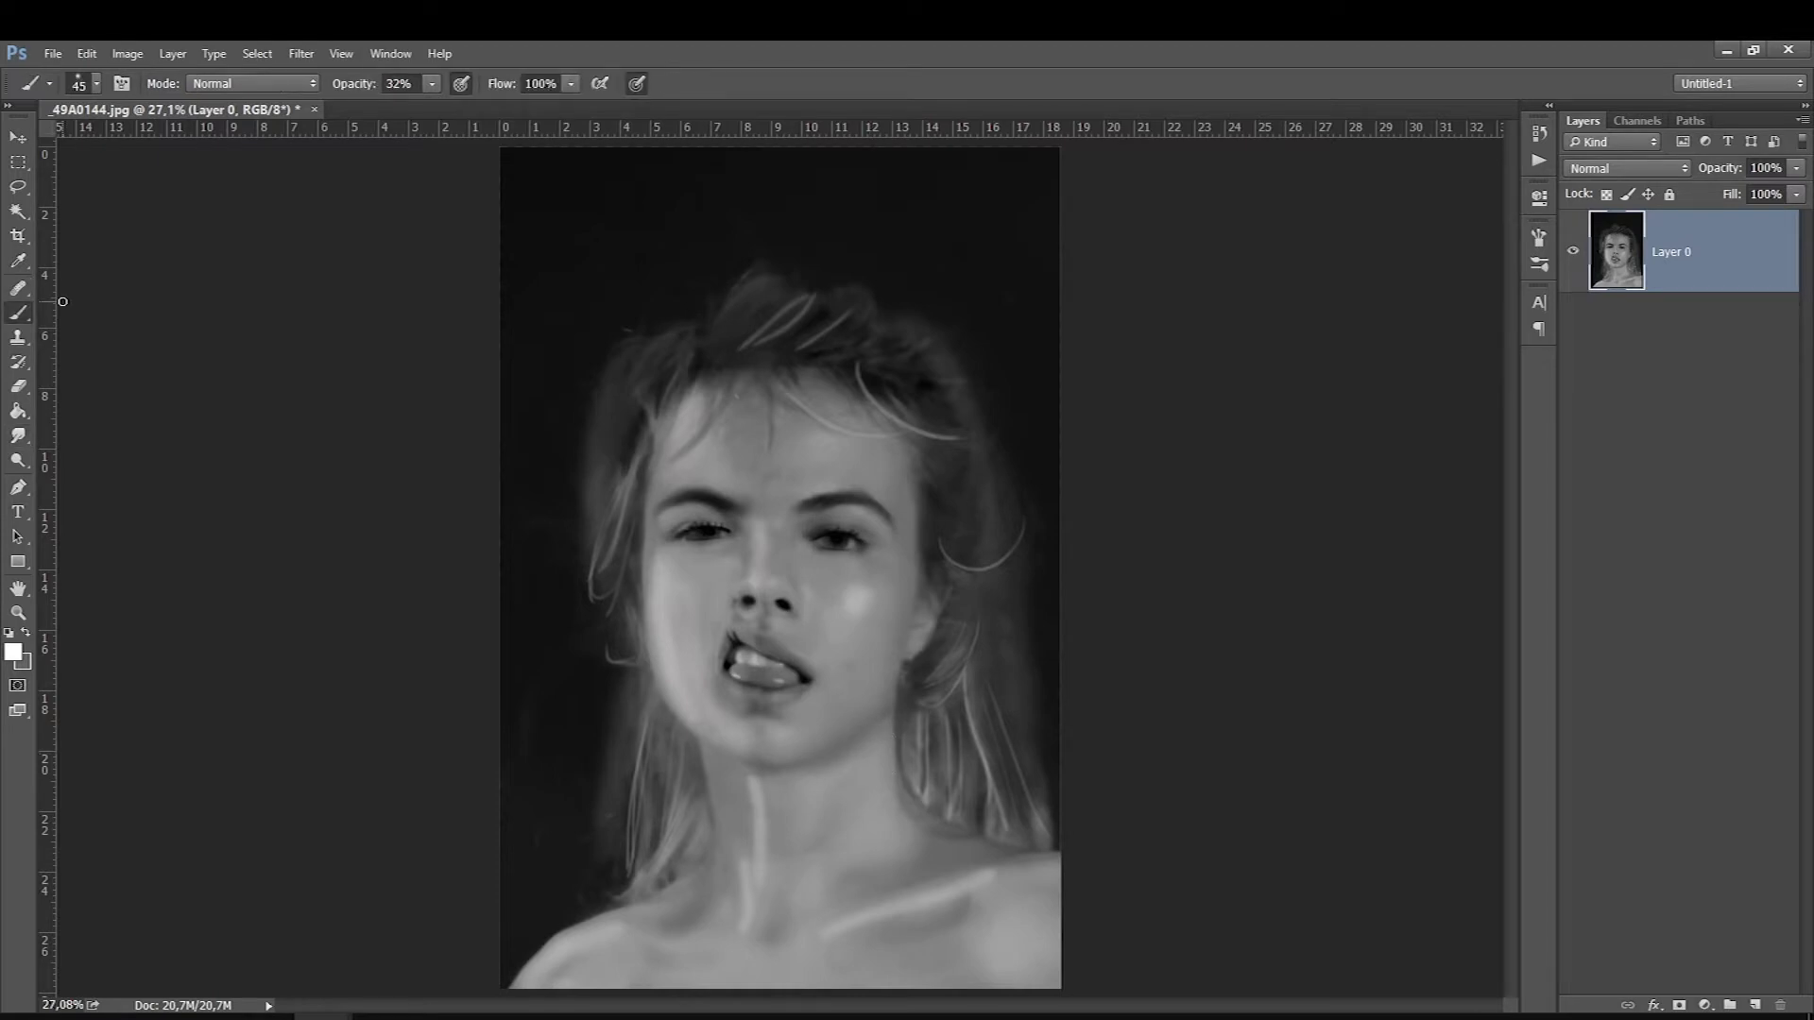
key("r")
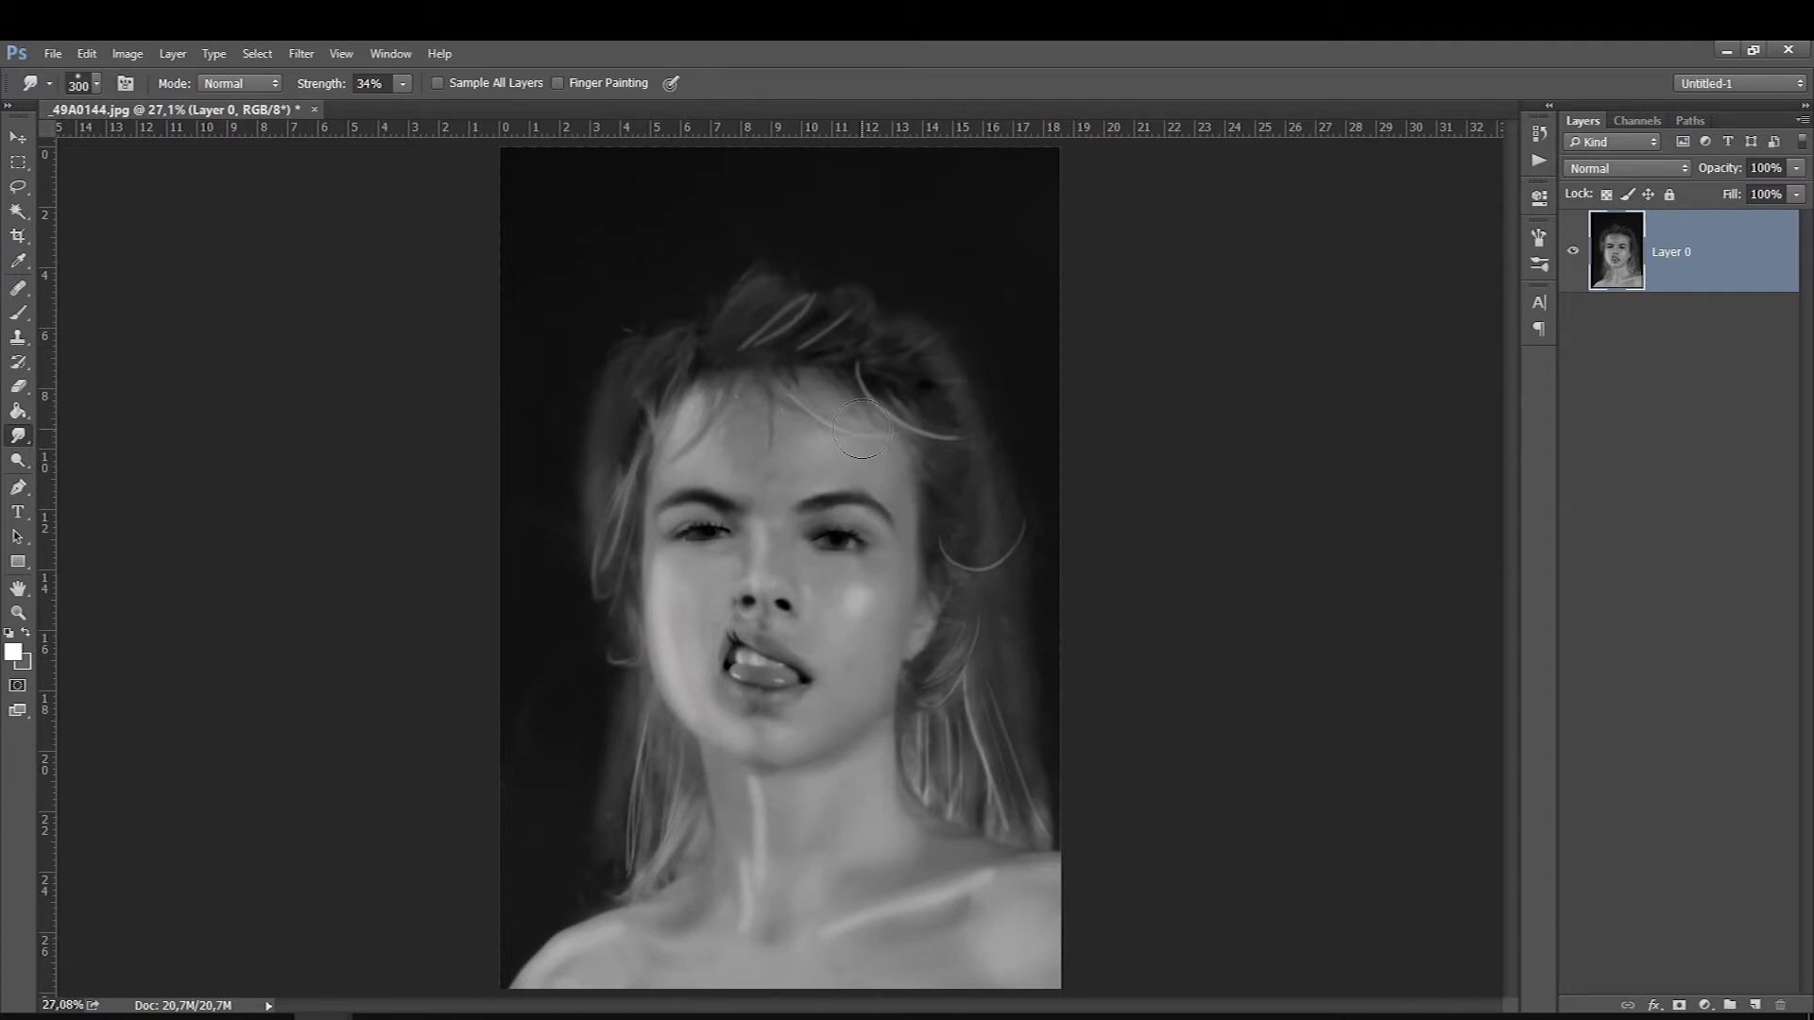
key("b")
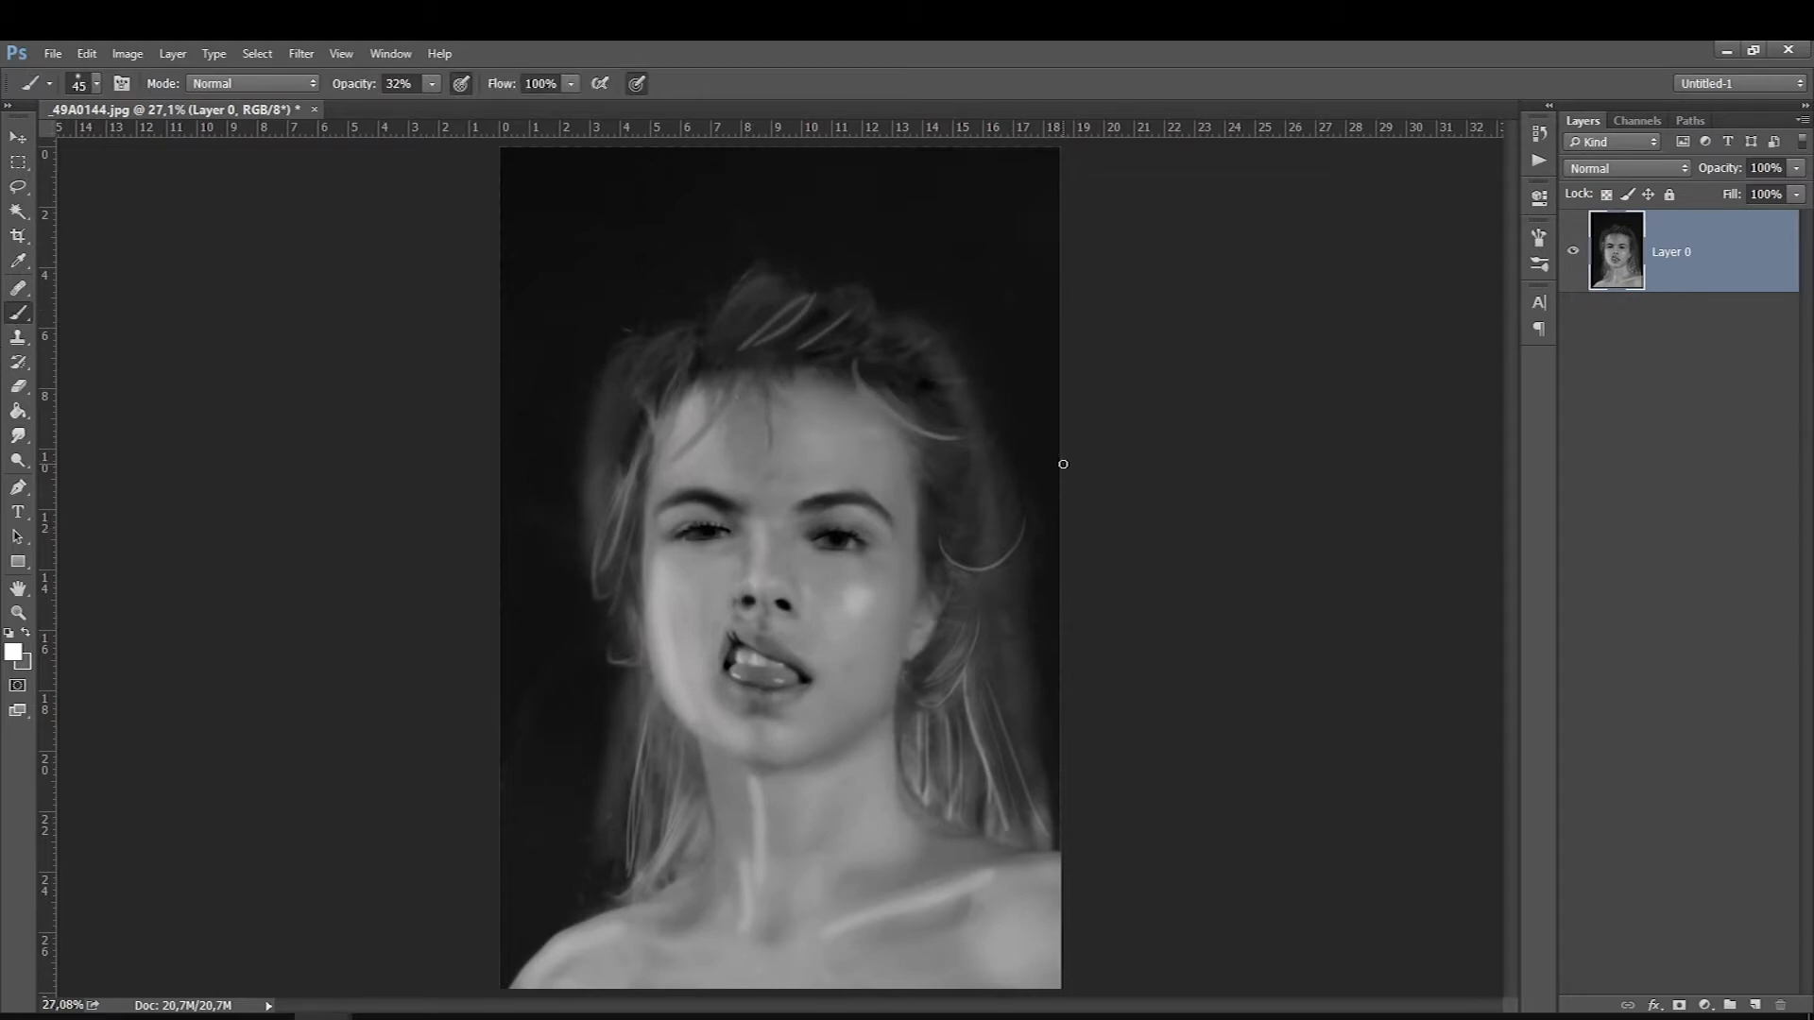
Add a Curves adjustment layer above the portrait layer
scroll(779, 551, "up", 2)
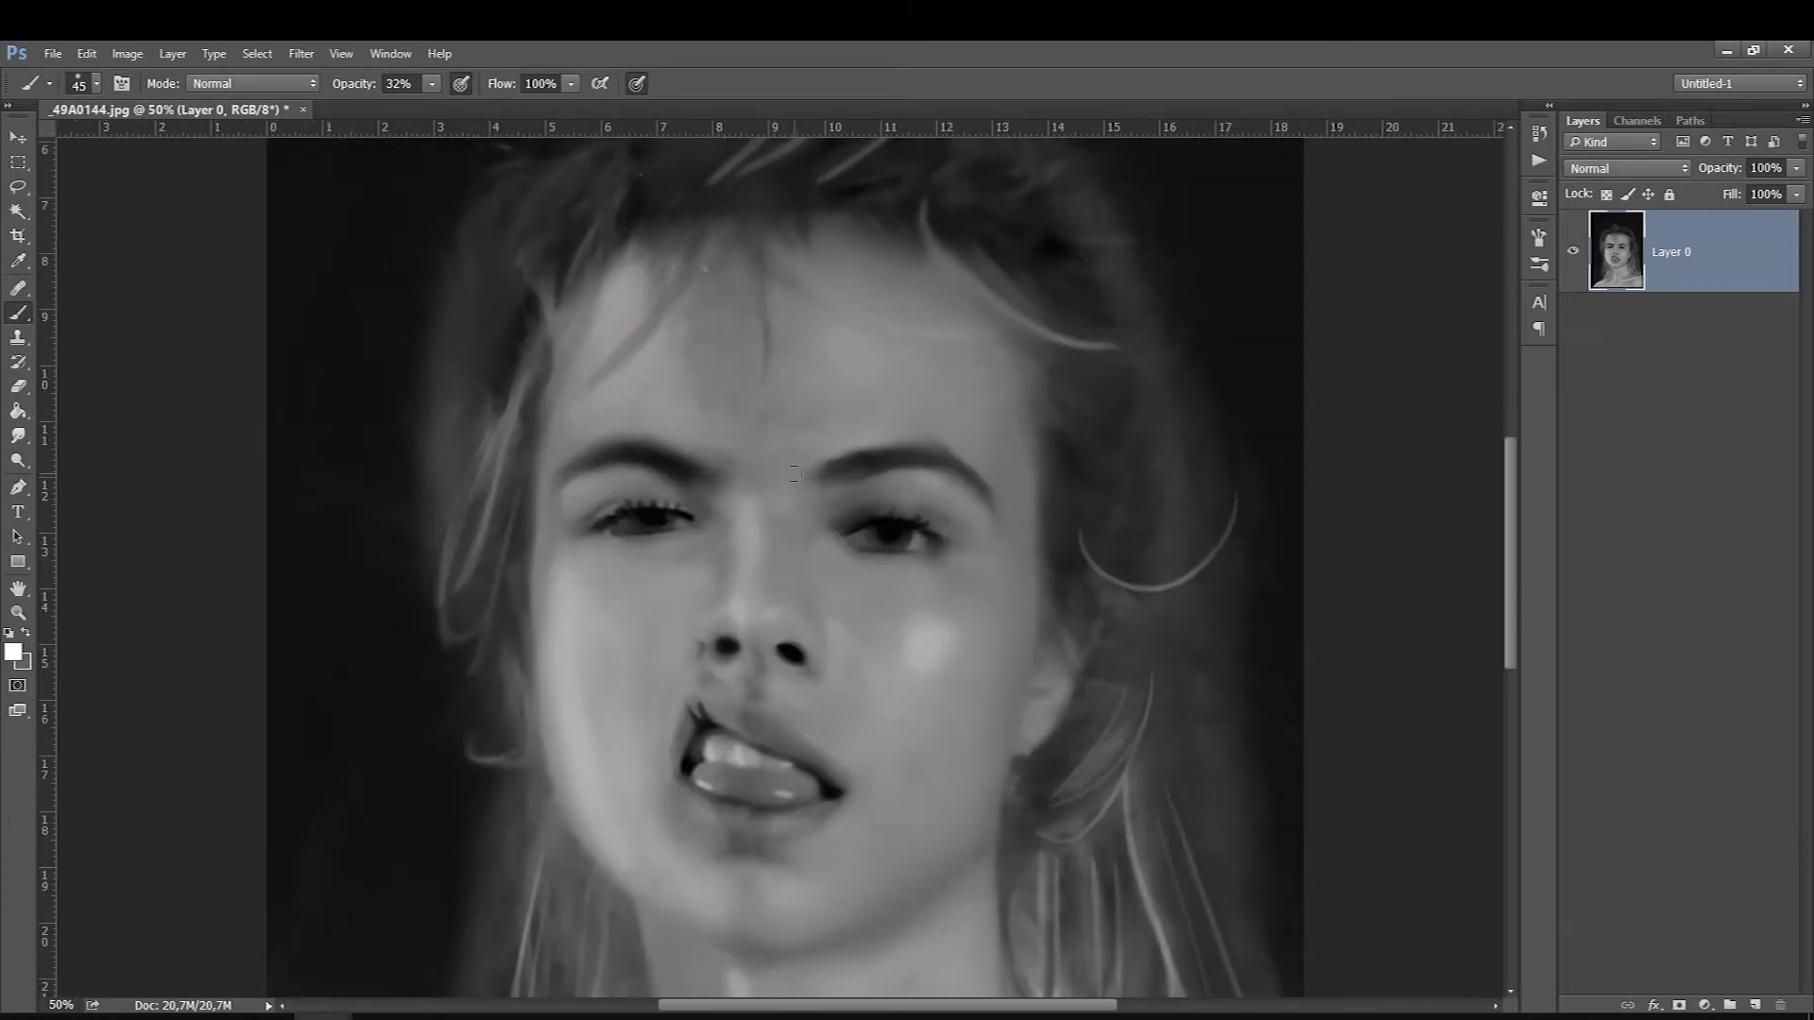
left_click(127, 54)
mouse_move(151, 104)
left_click(1193, 139)
left_click(1705, 1006)
left_click(1691, 752)
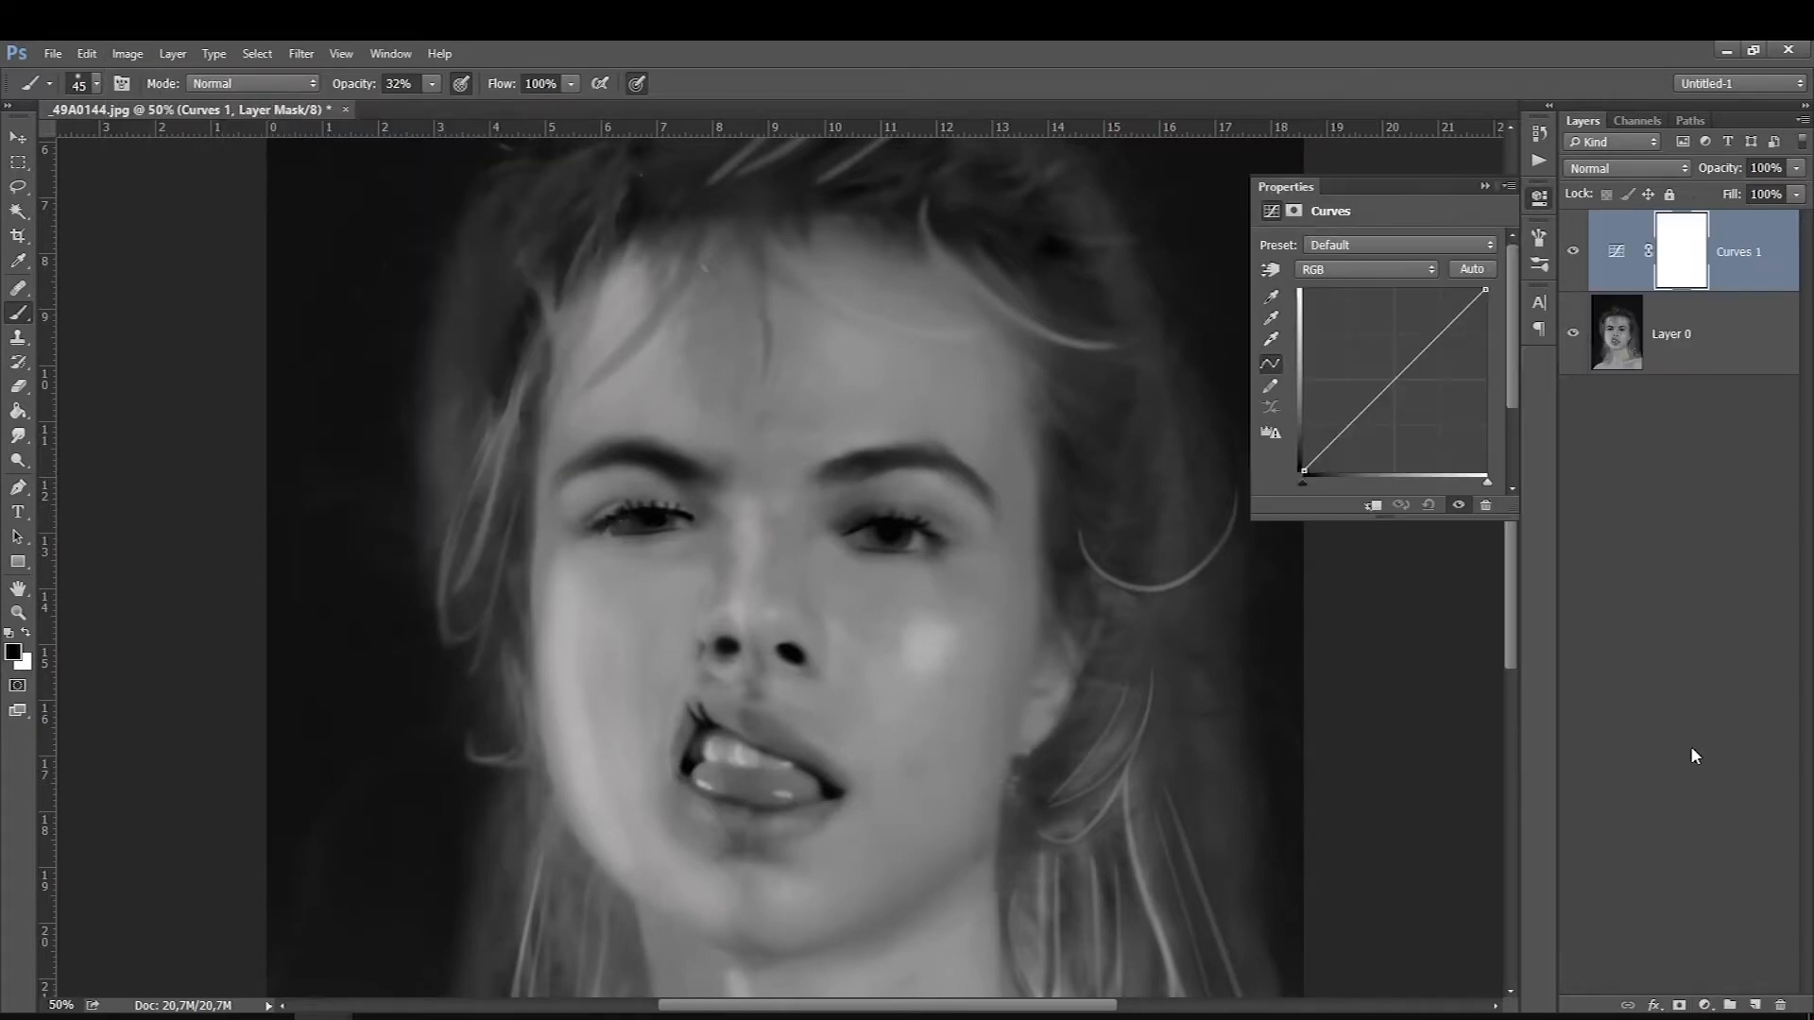
Try boosting contrast with on-image Curves adjustments, brightening the cheek tones and darkening the hair and under-eye midtones
left_click(1271, 271)
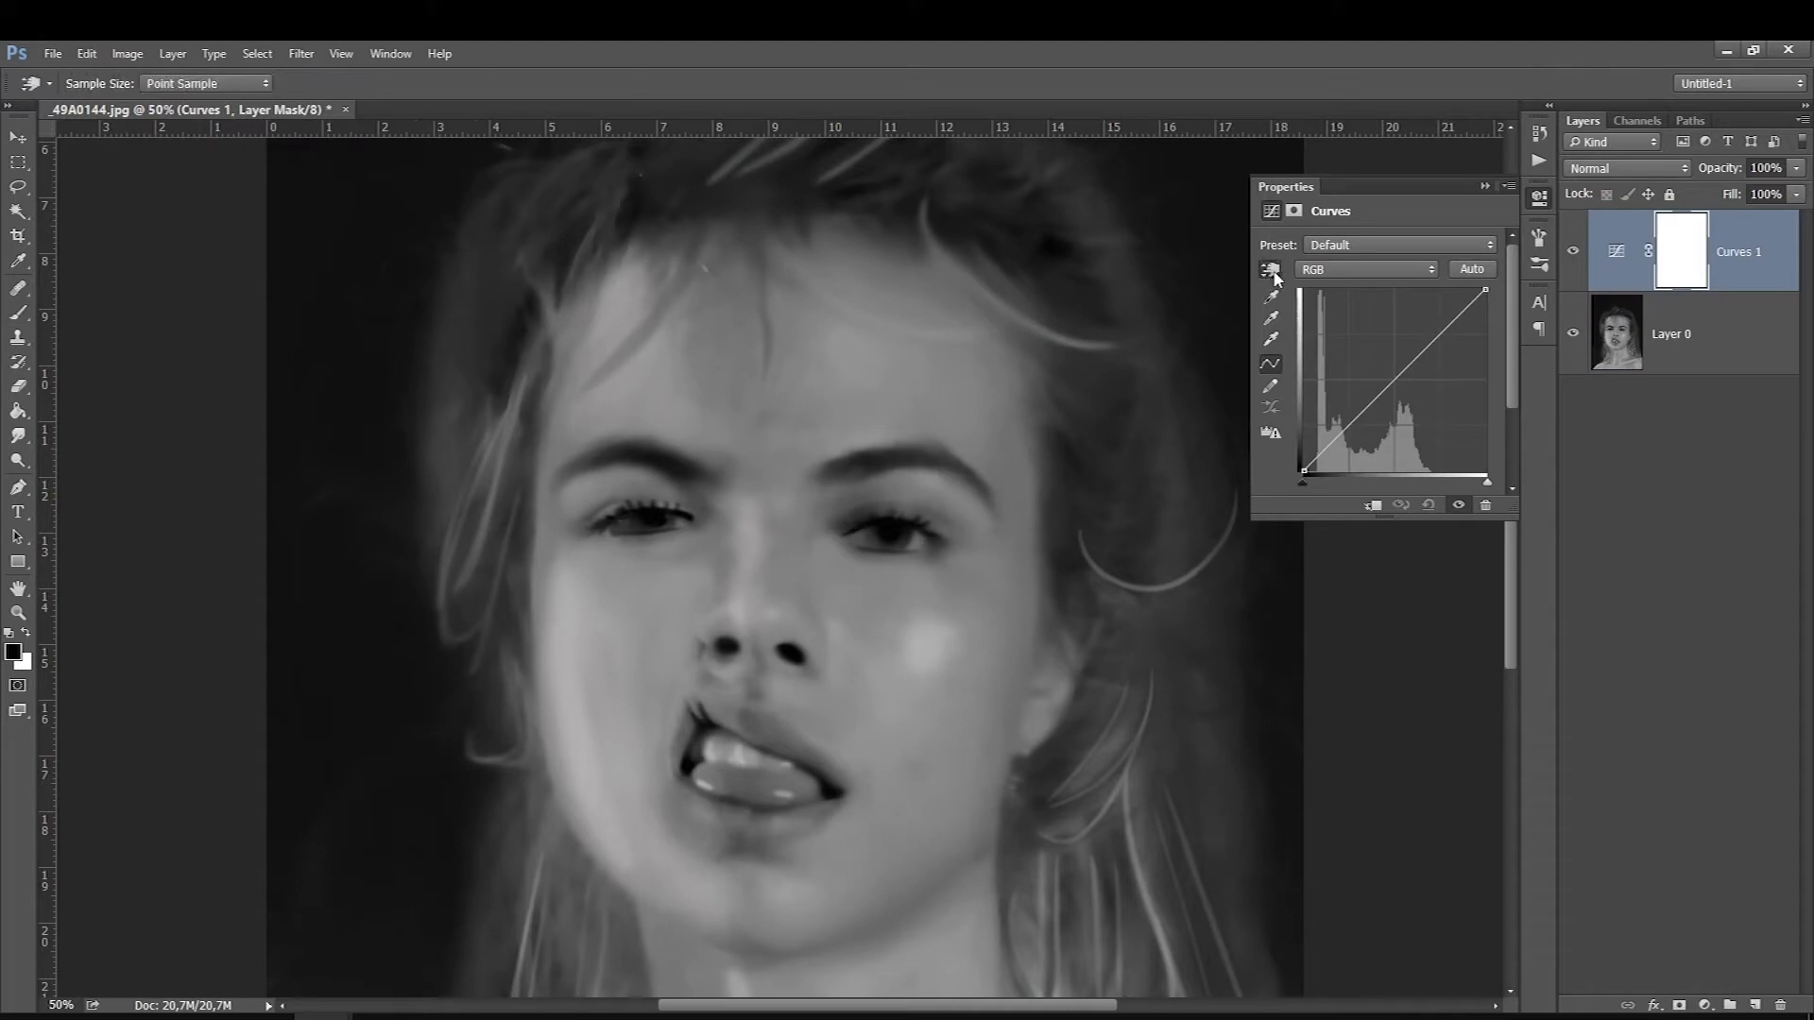
left_click_drag(571, 668, 563, 643)
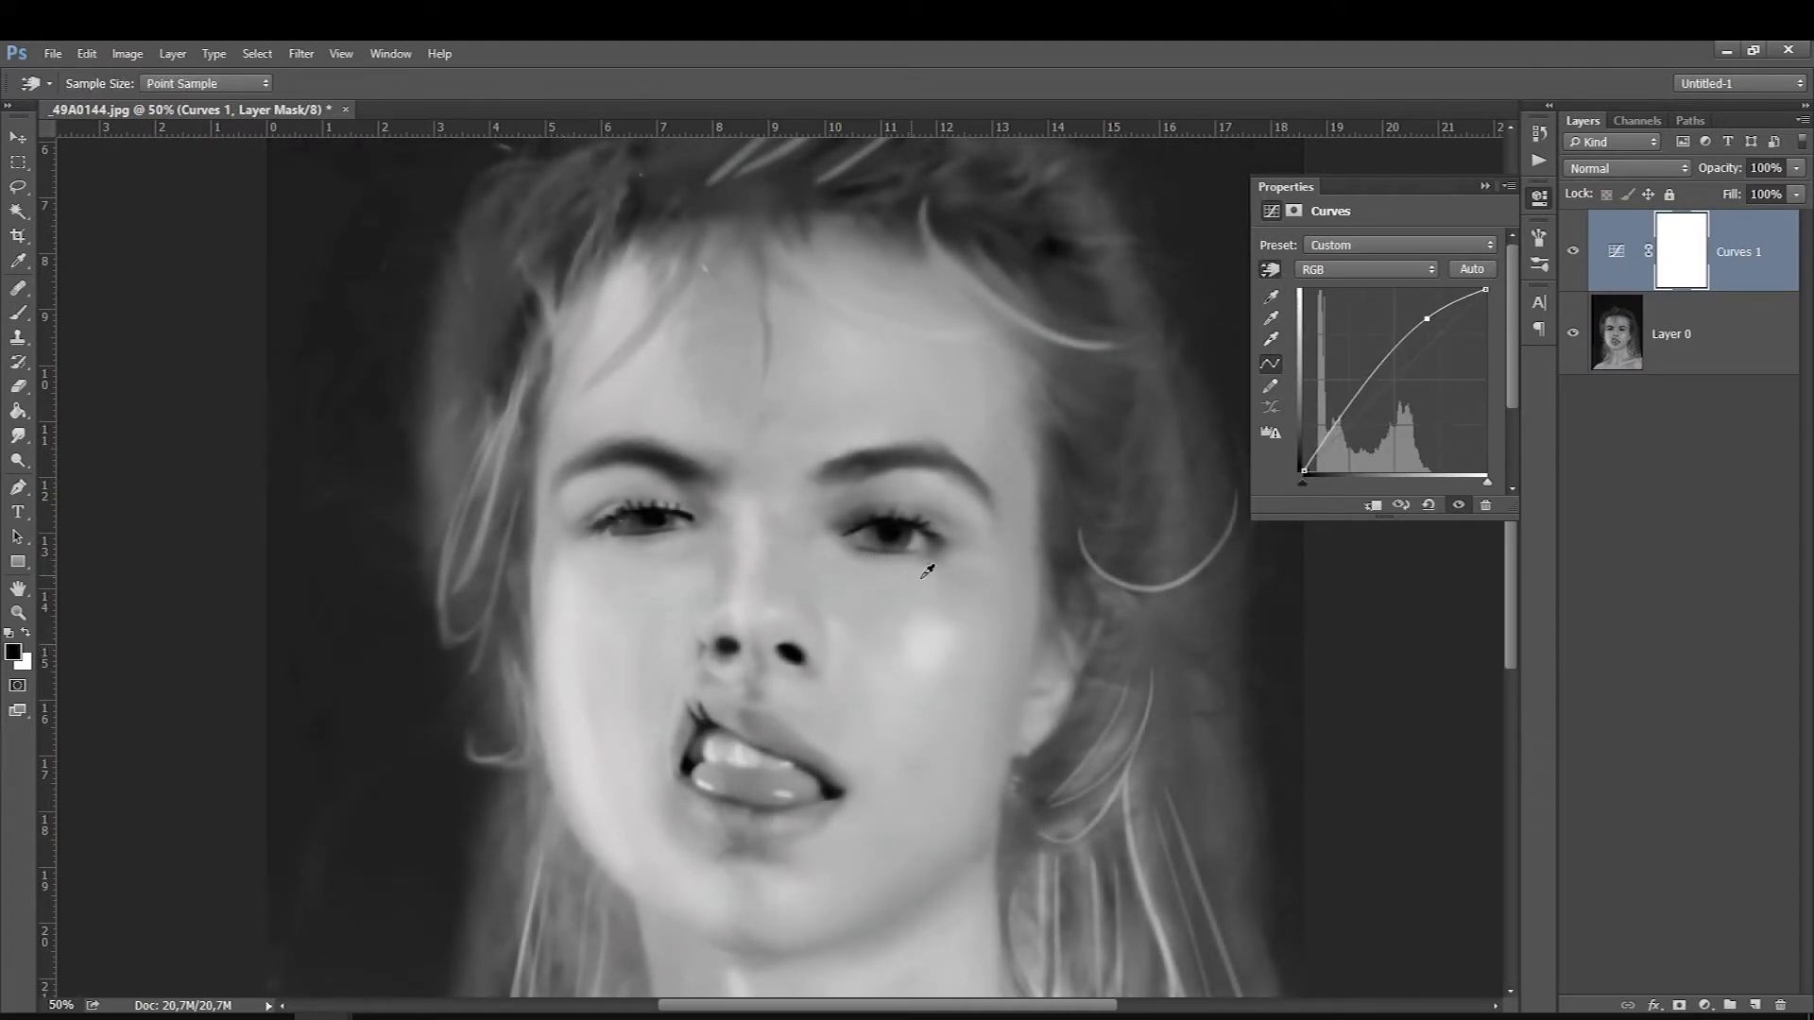
mouse_move(1059, 539)
left_mouse_down()
mouse_move(1059, 588)
mouse_move(1054, 546)
left_mouse_up()
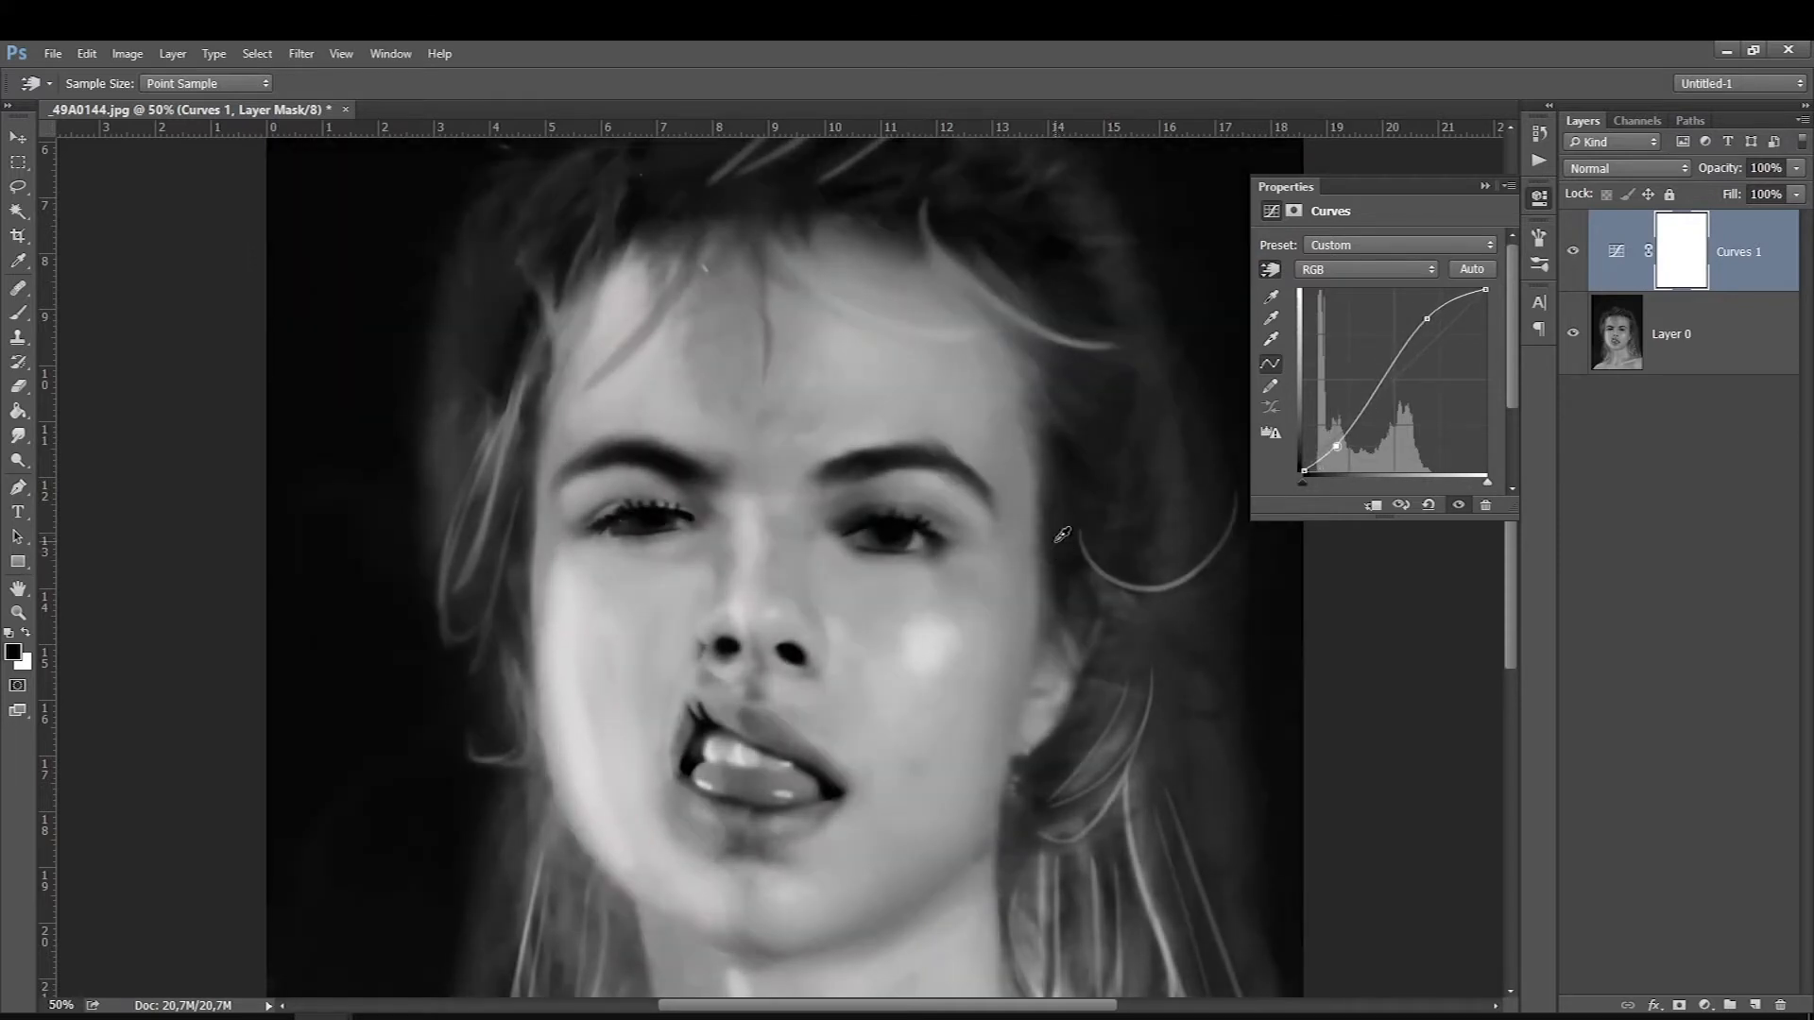
left_click_drag(874, 561, 871, 590)
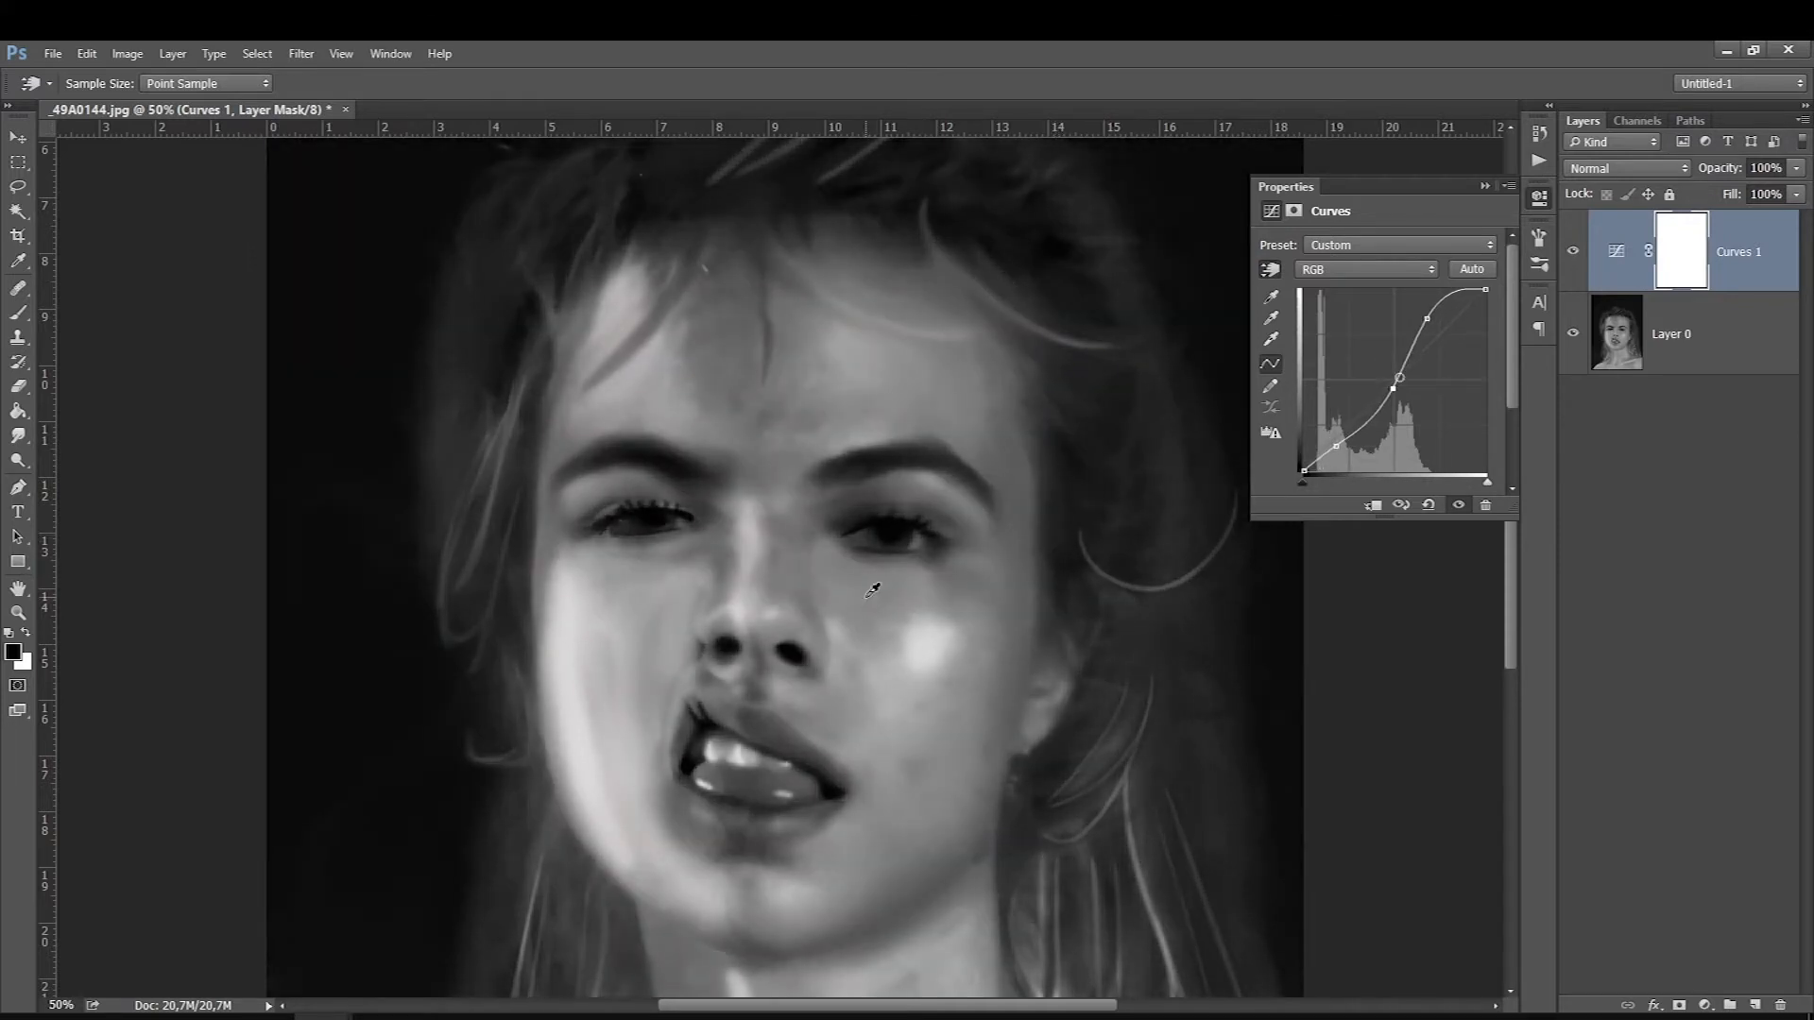
scroll(873, 591, "down", 5)
scroll(873, 590, "up", 6)
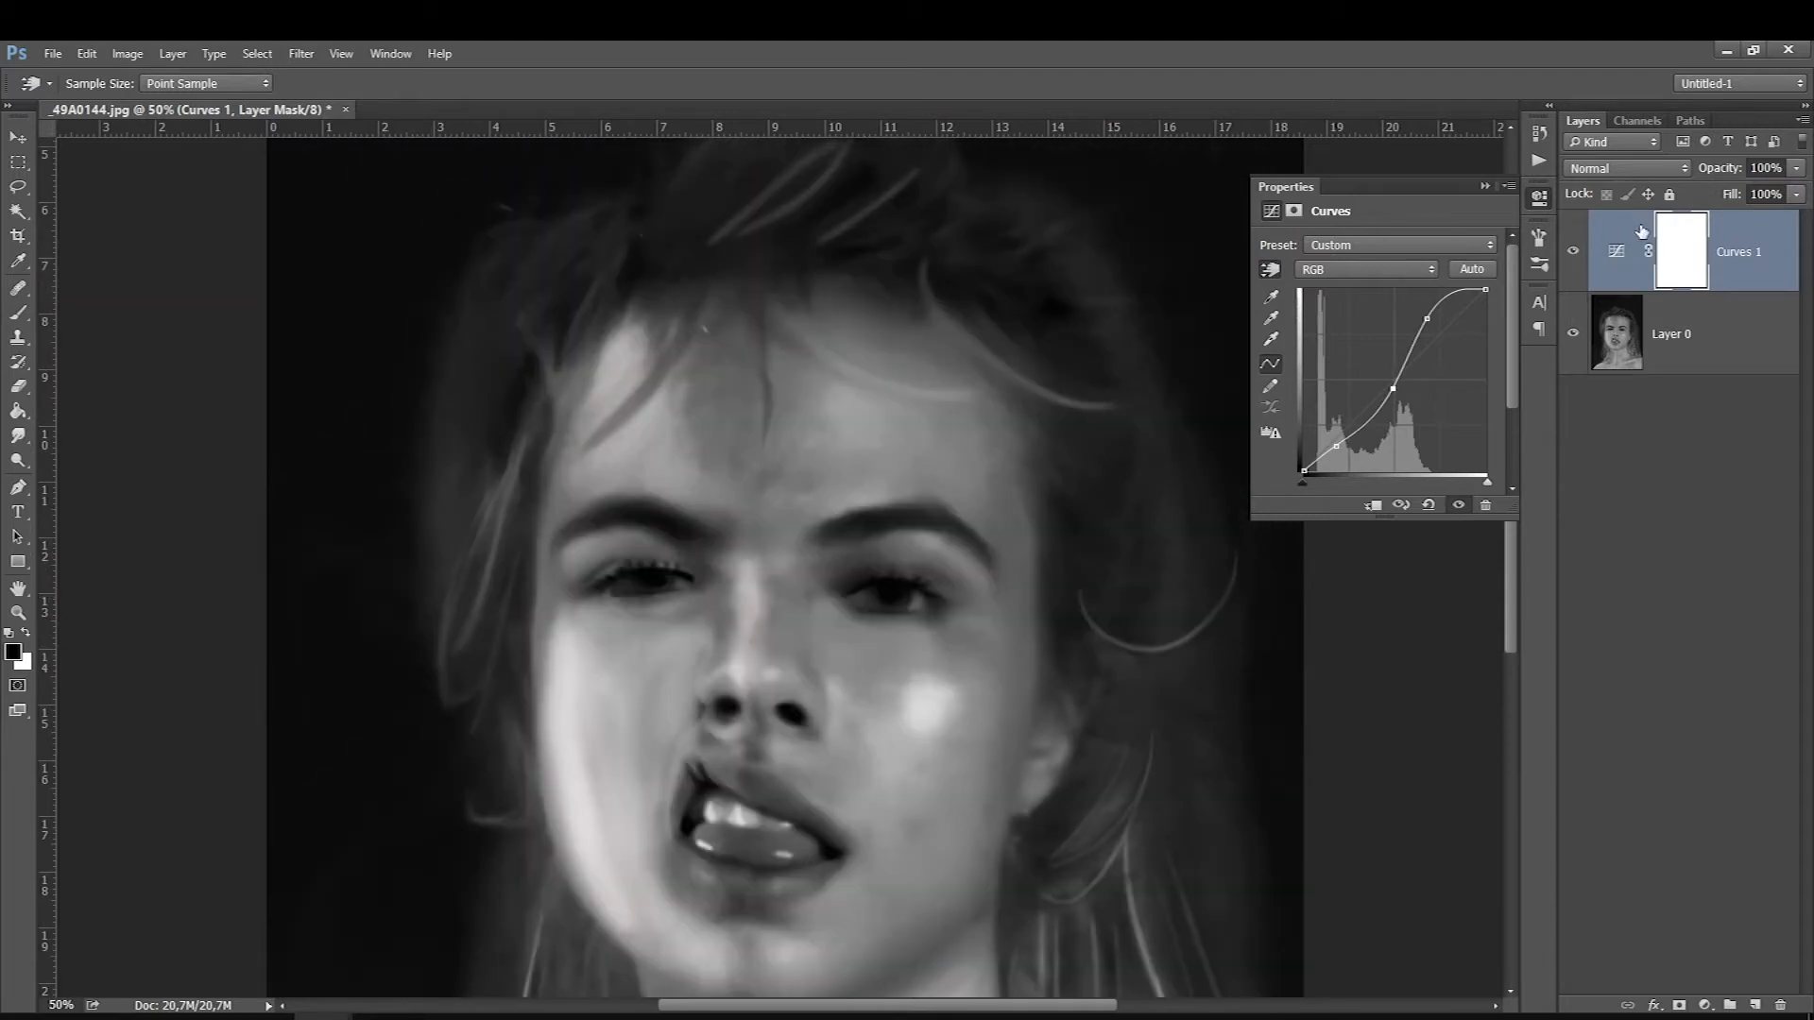
Delete the Curves adjustment layer
key("ctrl+z")
left_click(1758, 269)
key("Delete")
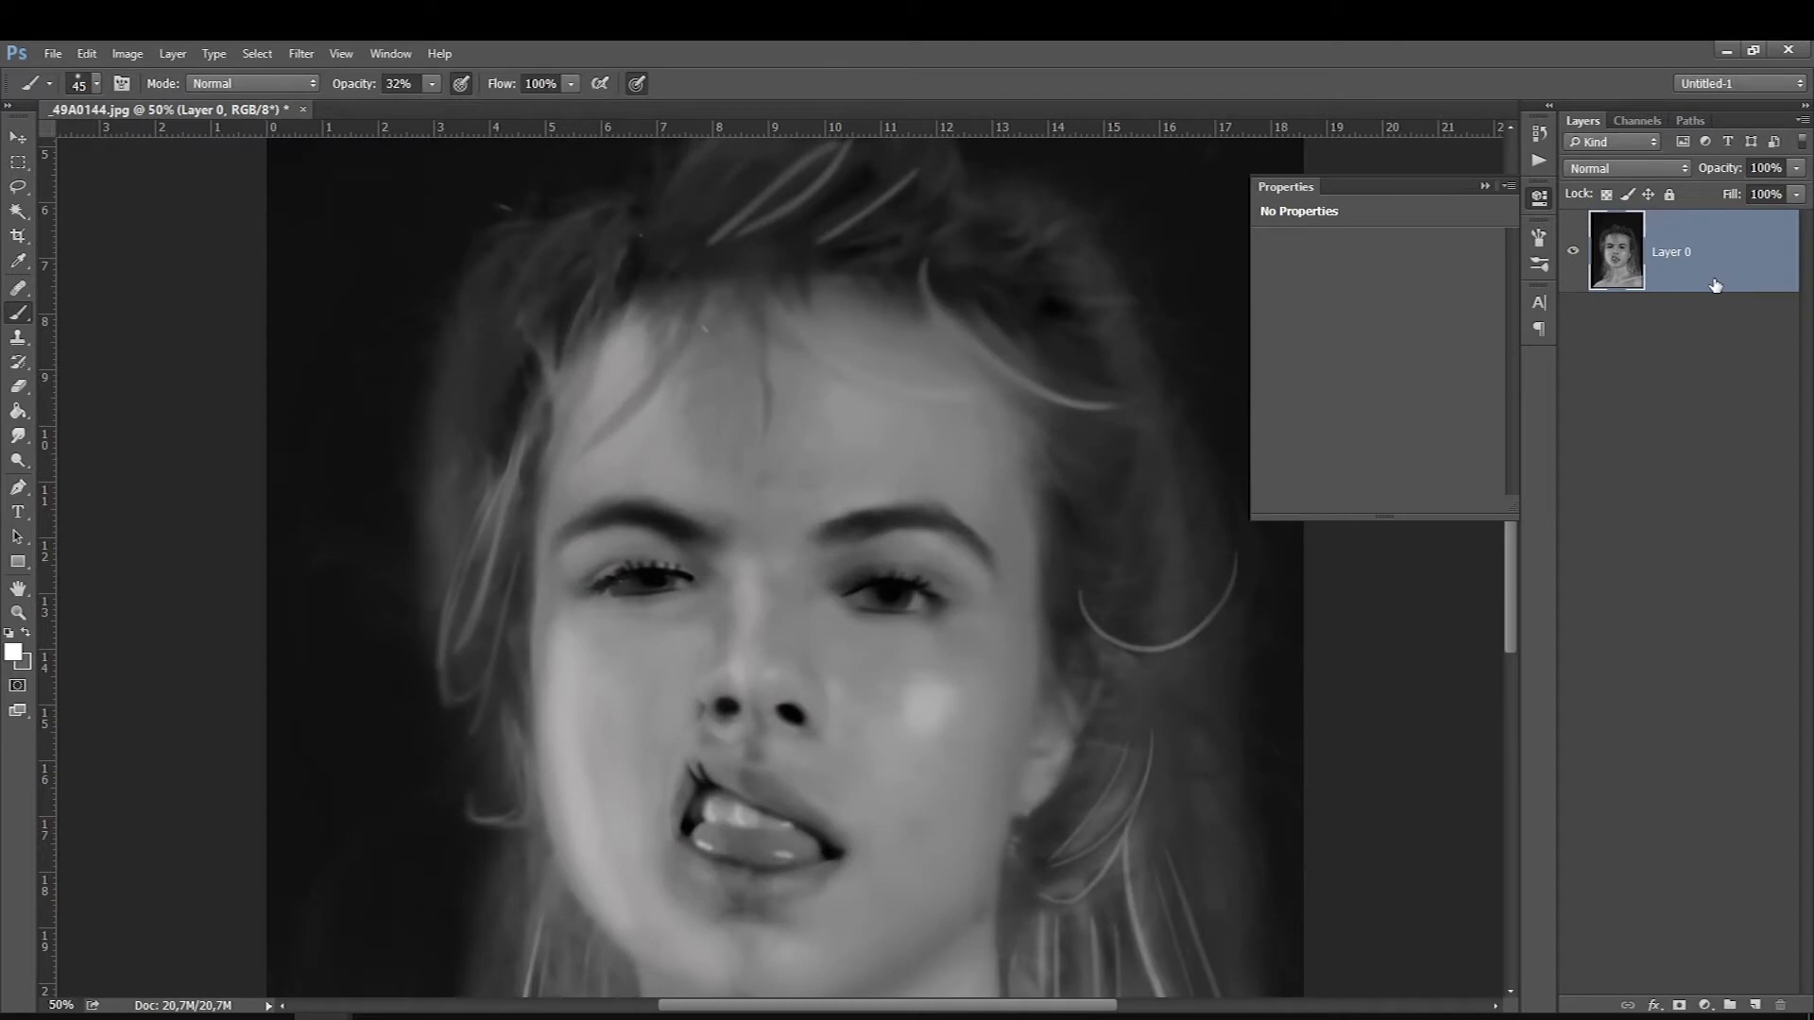
Add a new empty layer above the portrait, keeping white as the paint colour, and reduce the brush to 40 px
left_click(1755, 1004)
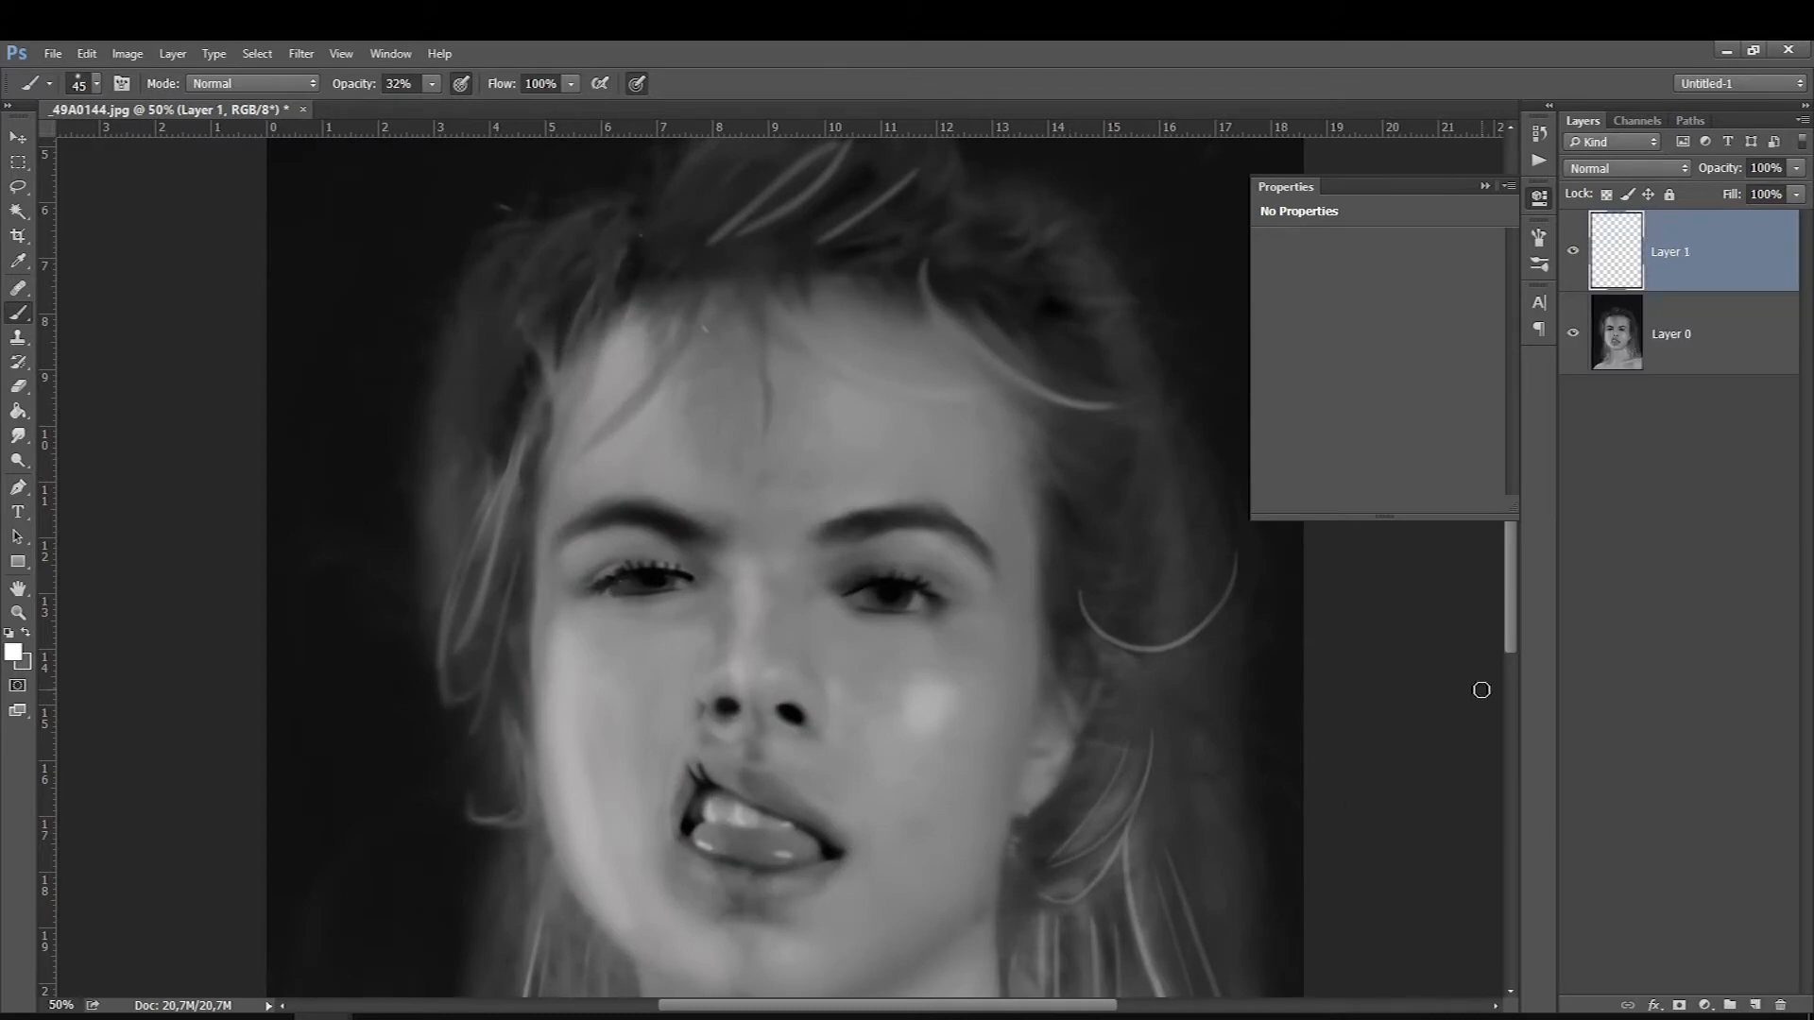
left_click(12, 652)
key("Return")
left_click(1483, 187)
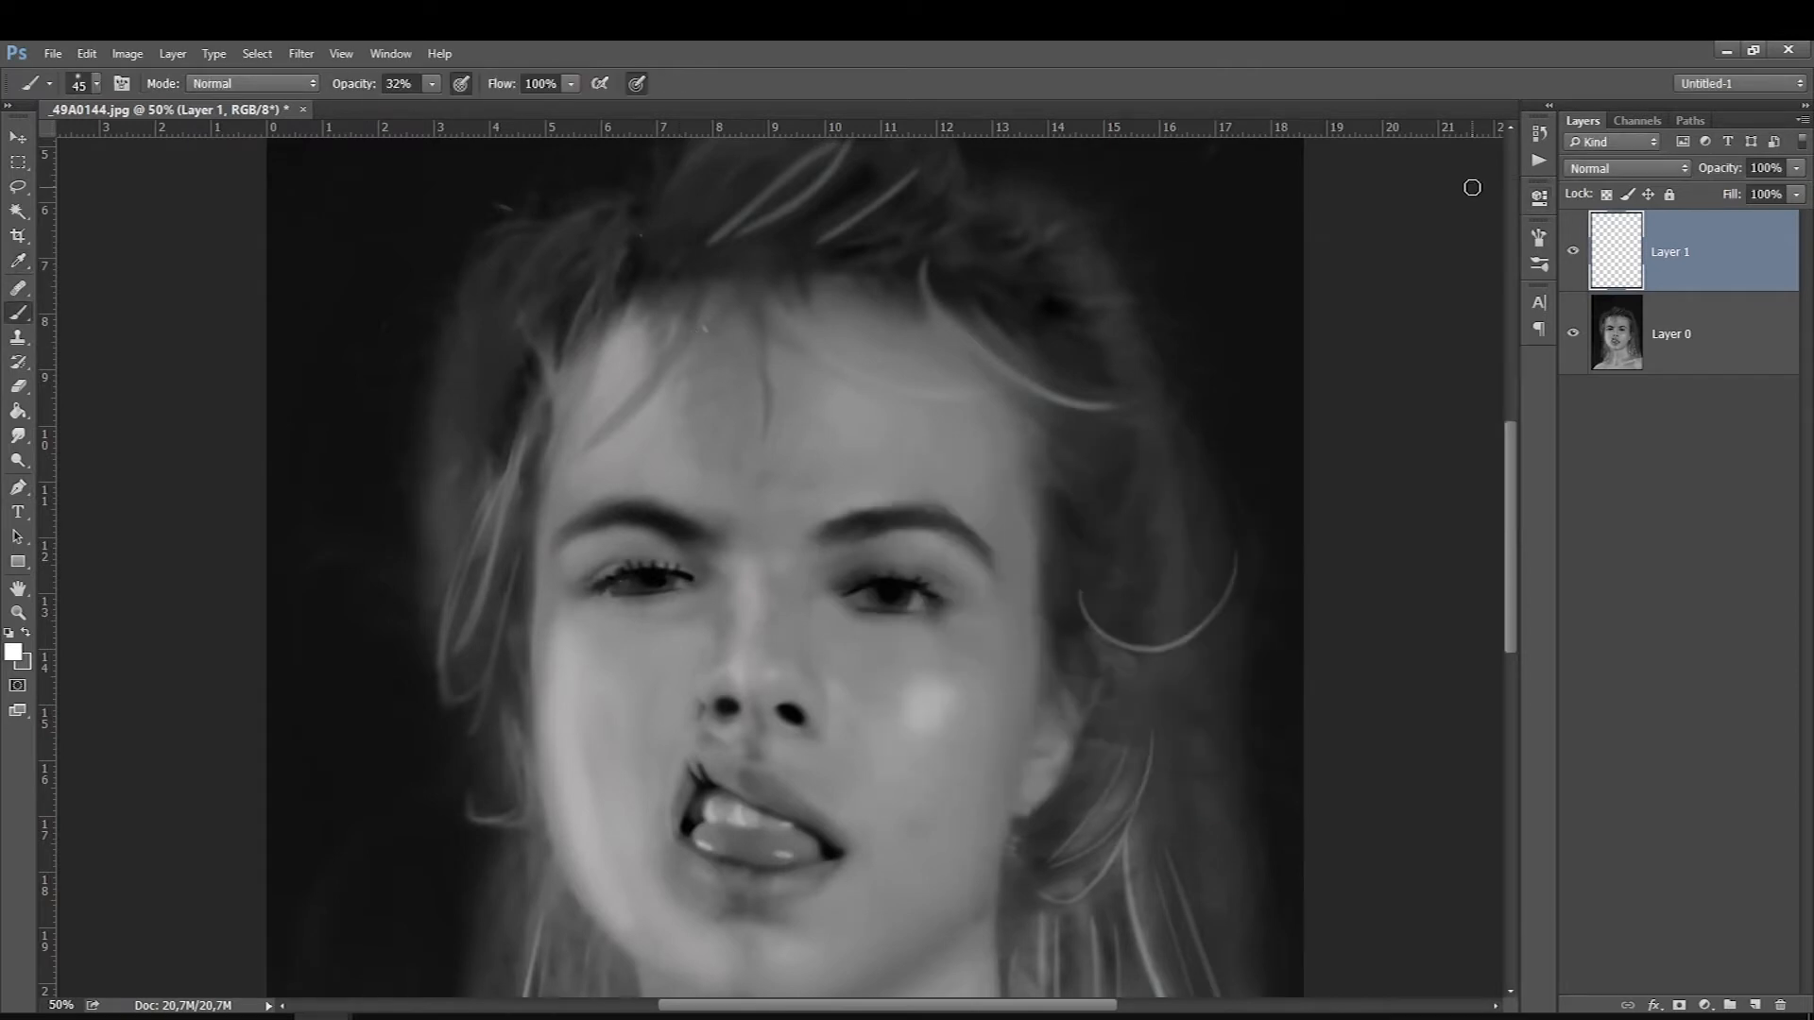
key("bracketleft")
key("ctrl+0")
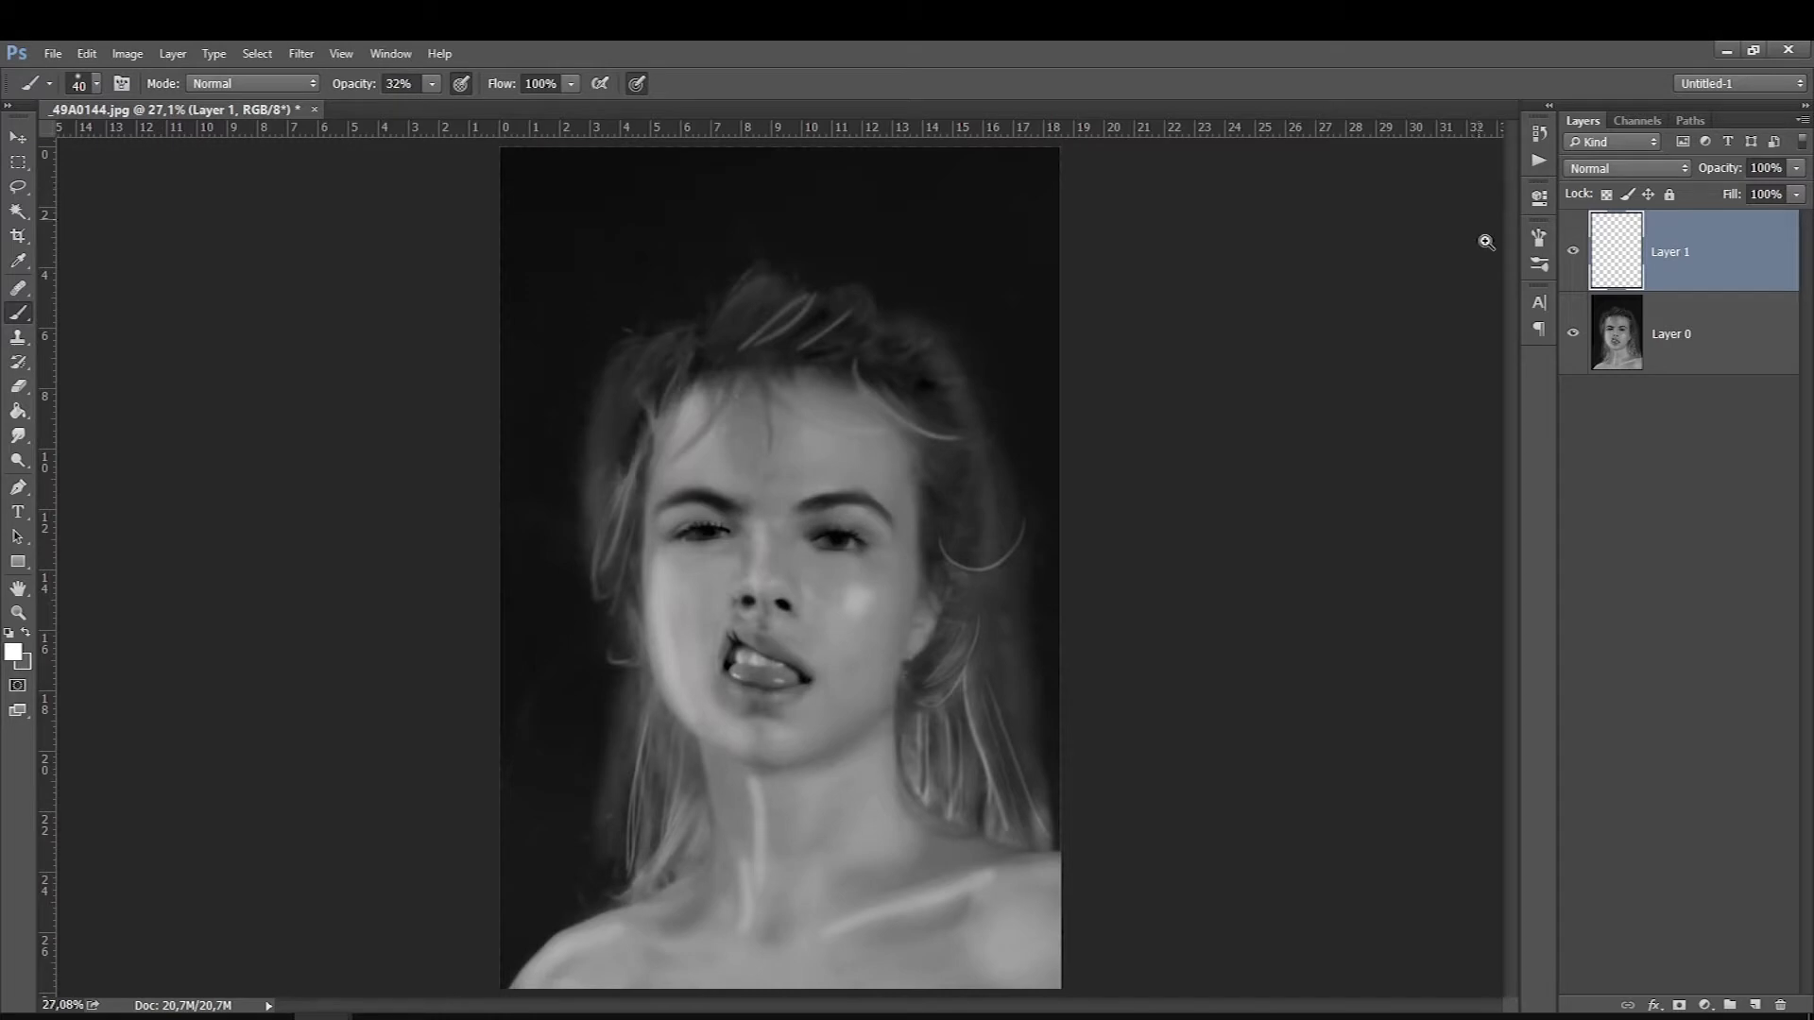
left_click(949, 787)
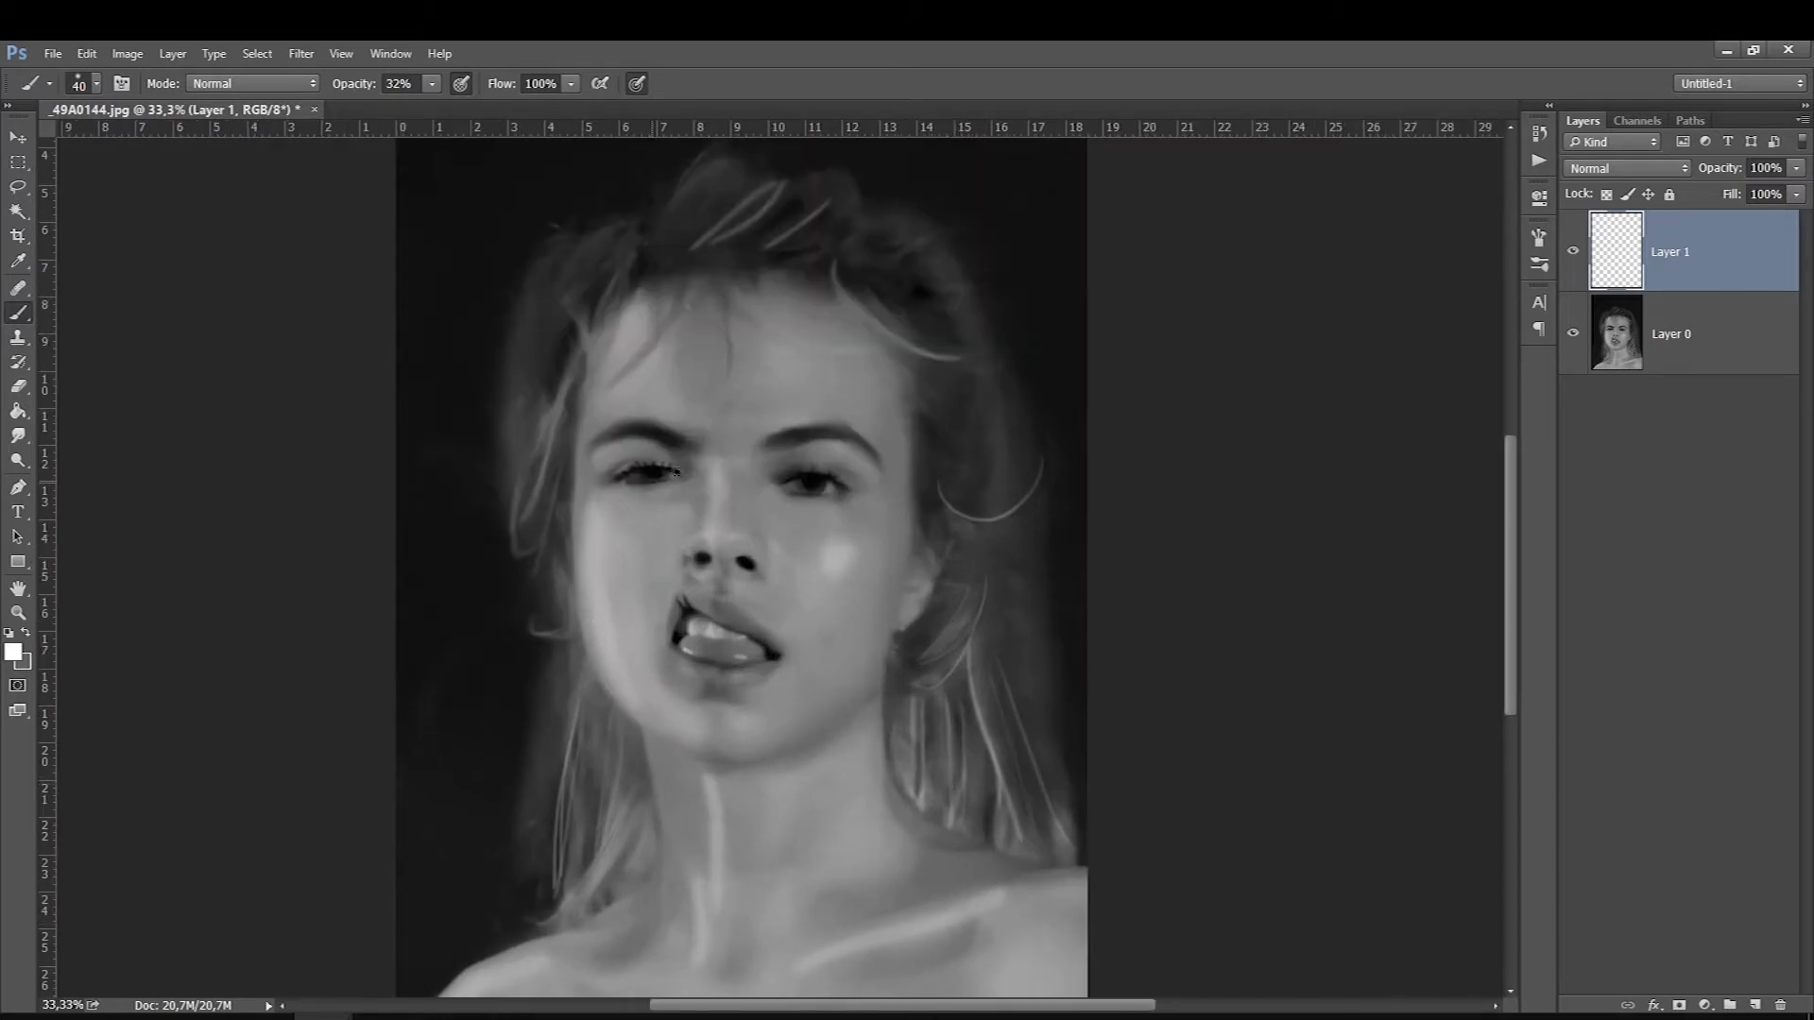
left_click(751, 488)
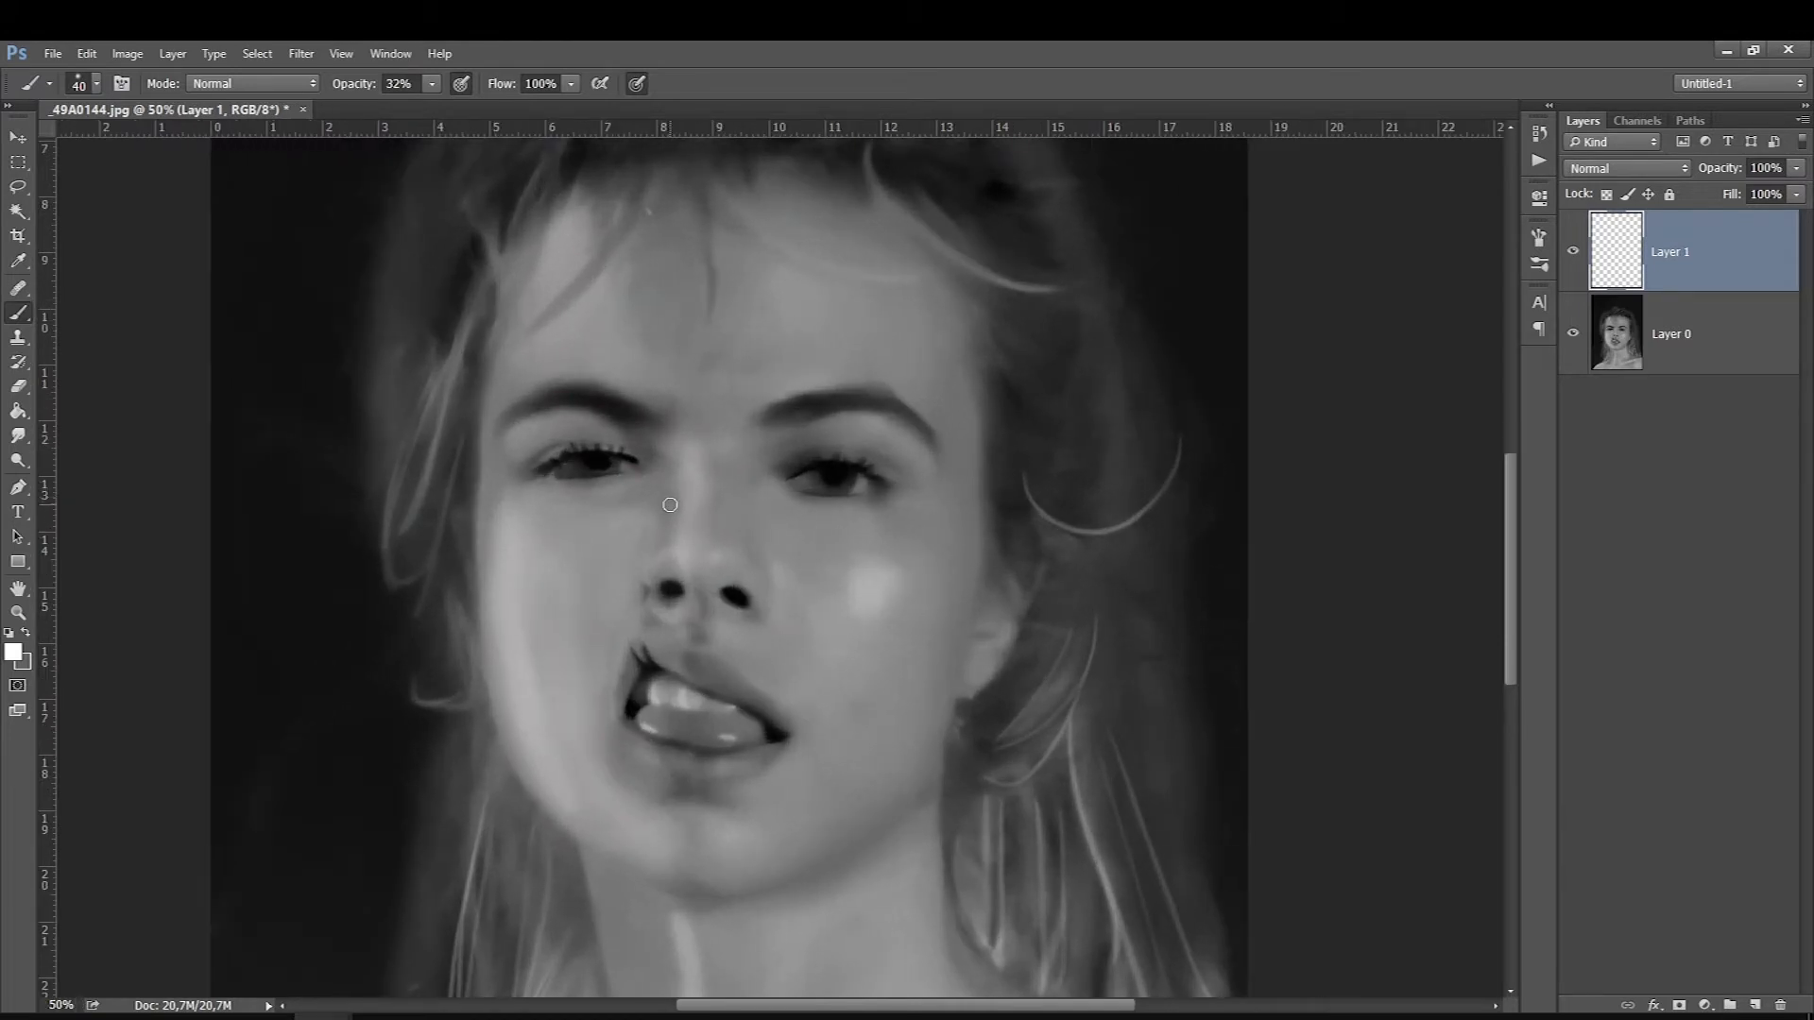
Choose the solid square 40 px brush preset
key("alt+bracketleft")
right_click(712, 498)
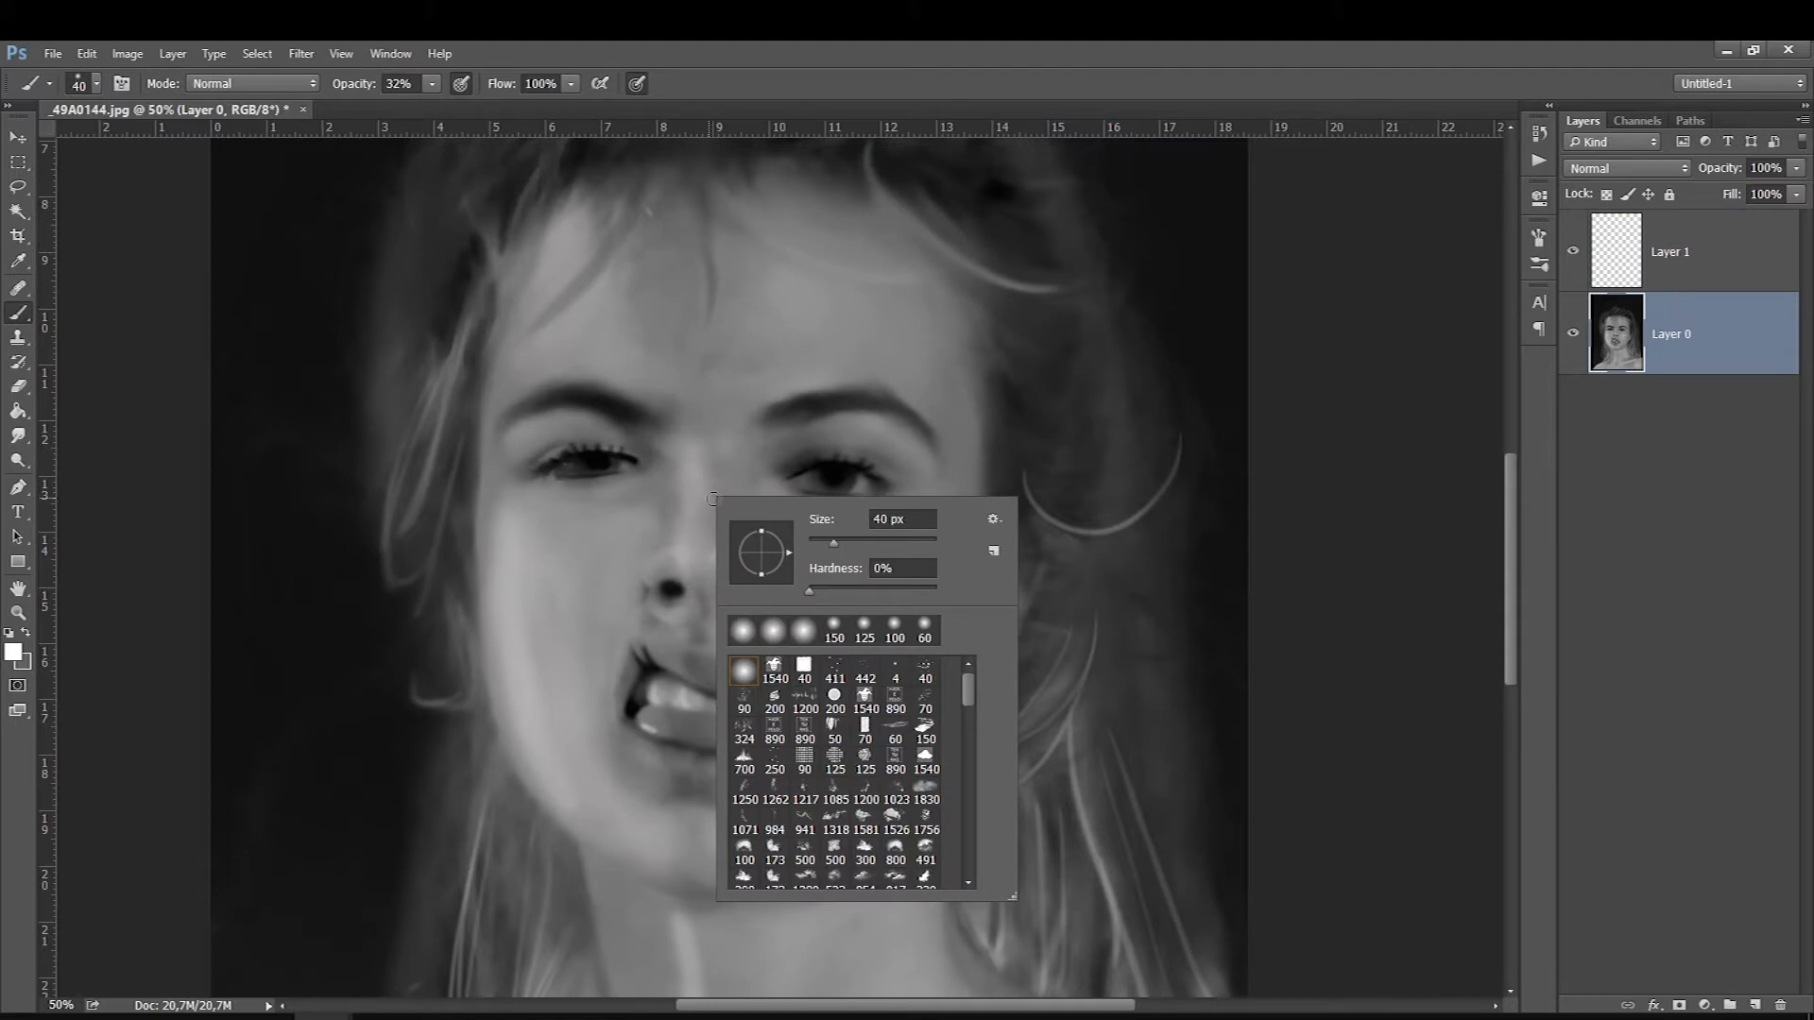
left_click(803, 668)
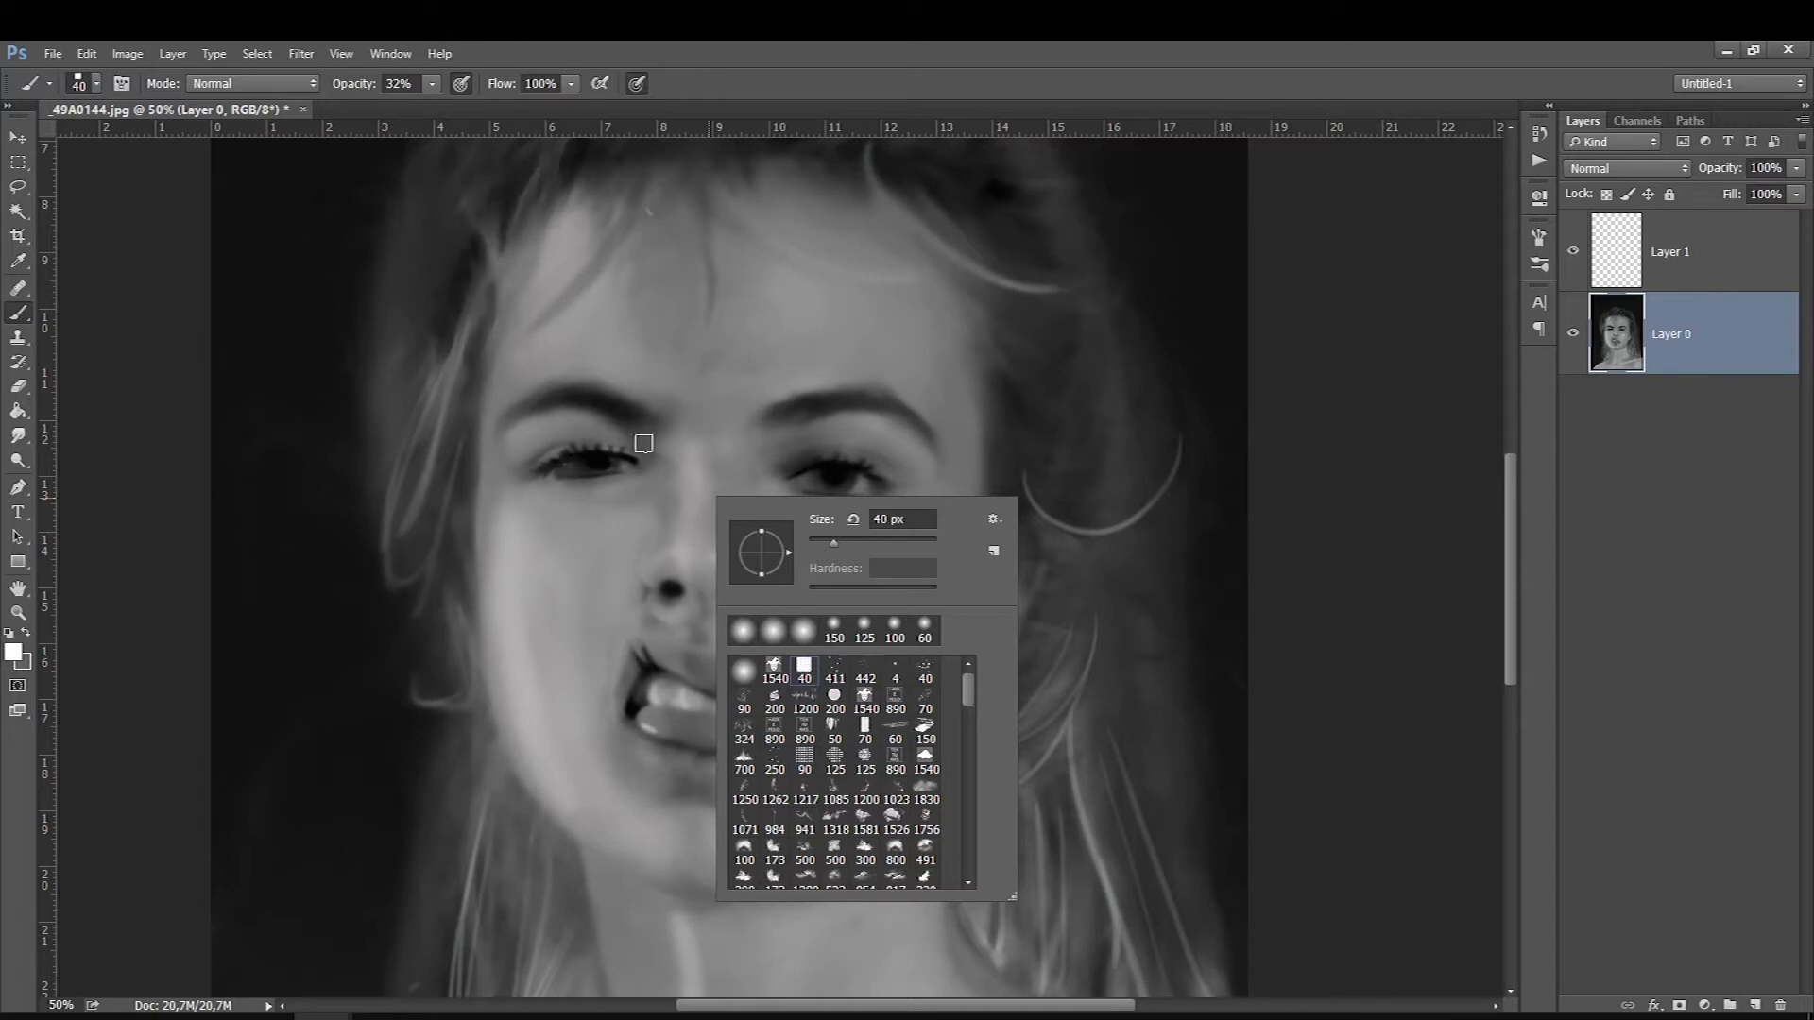
left_click(1579, 288)
Enlarge the square brush to 125 px and make the empty Layer 1 active
key("bracketright")
key("bracketright")
key("bracketright")
key("bracketright")
key("bracketright")
key("bracketright")
key("bracketright")
key("bracketright")
right_click(749, 538)
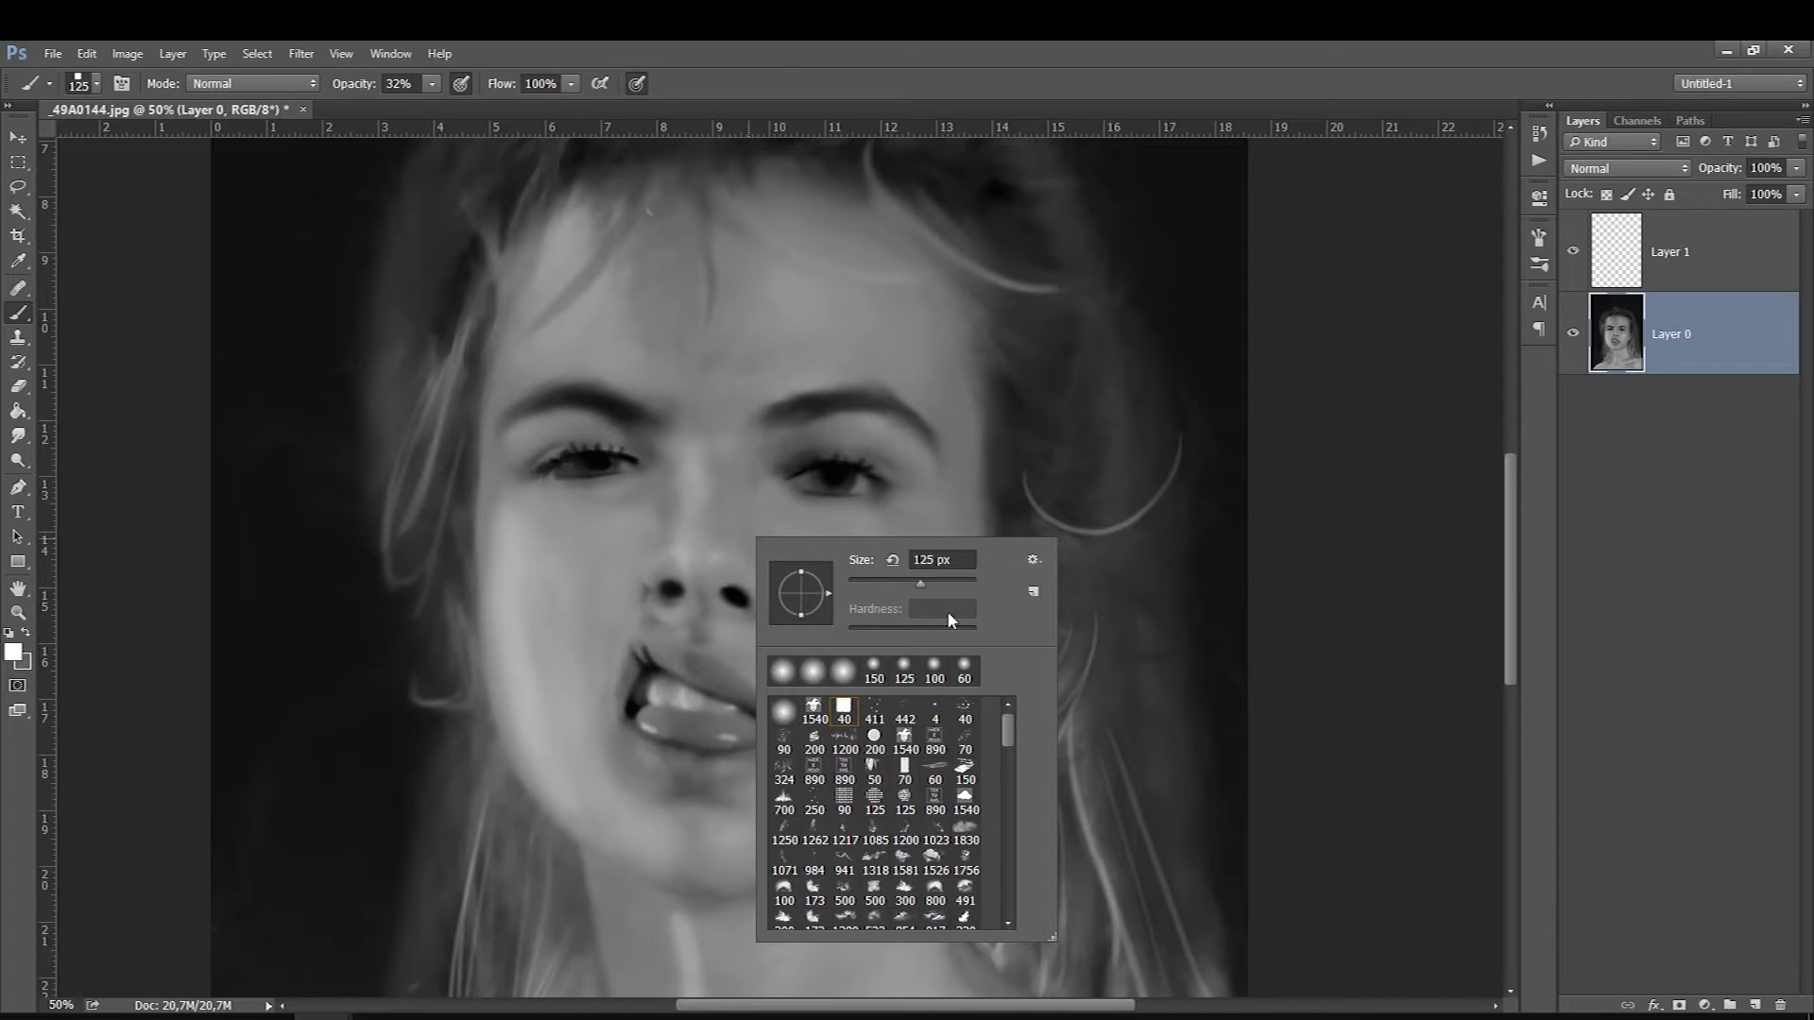
left_click(1655, 268)
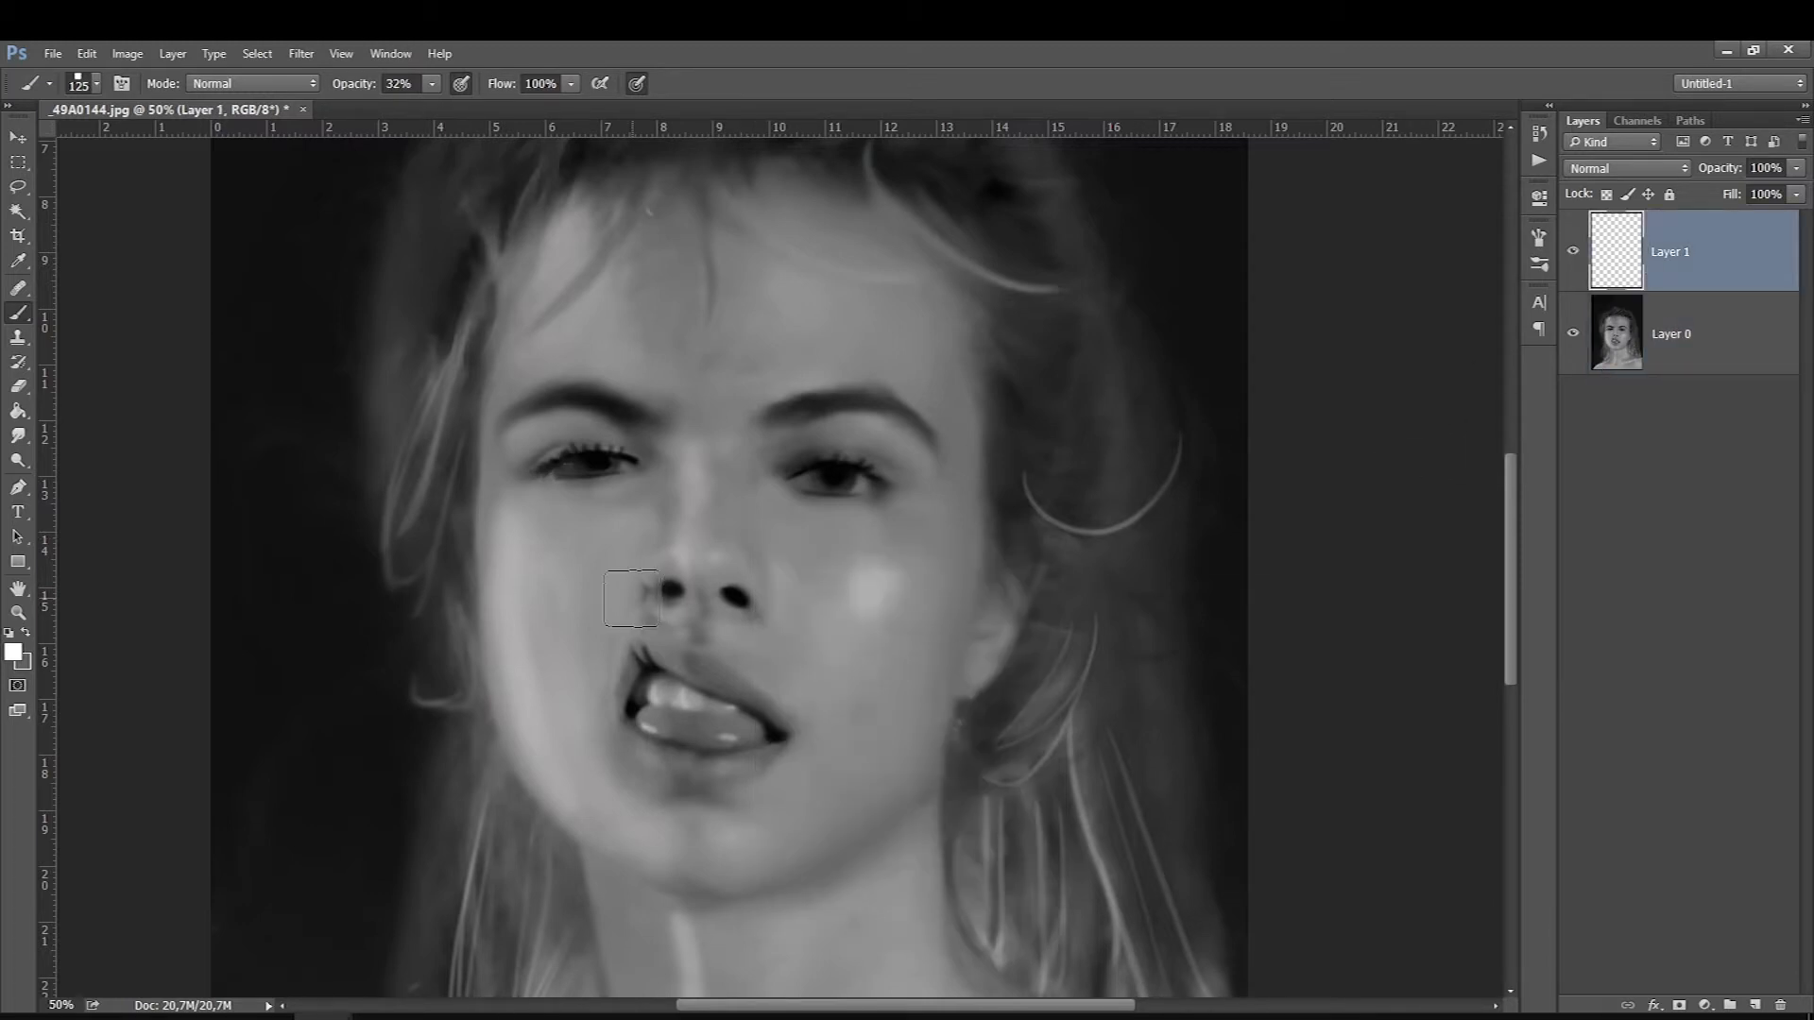
Reduce the square brush to 10 px and dab a white catchlight on the pupil of the right-hand eye
key("bracketleft")
key("bracketleft")
key("bracketleft")
left_click(686, 441, "ctrl")
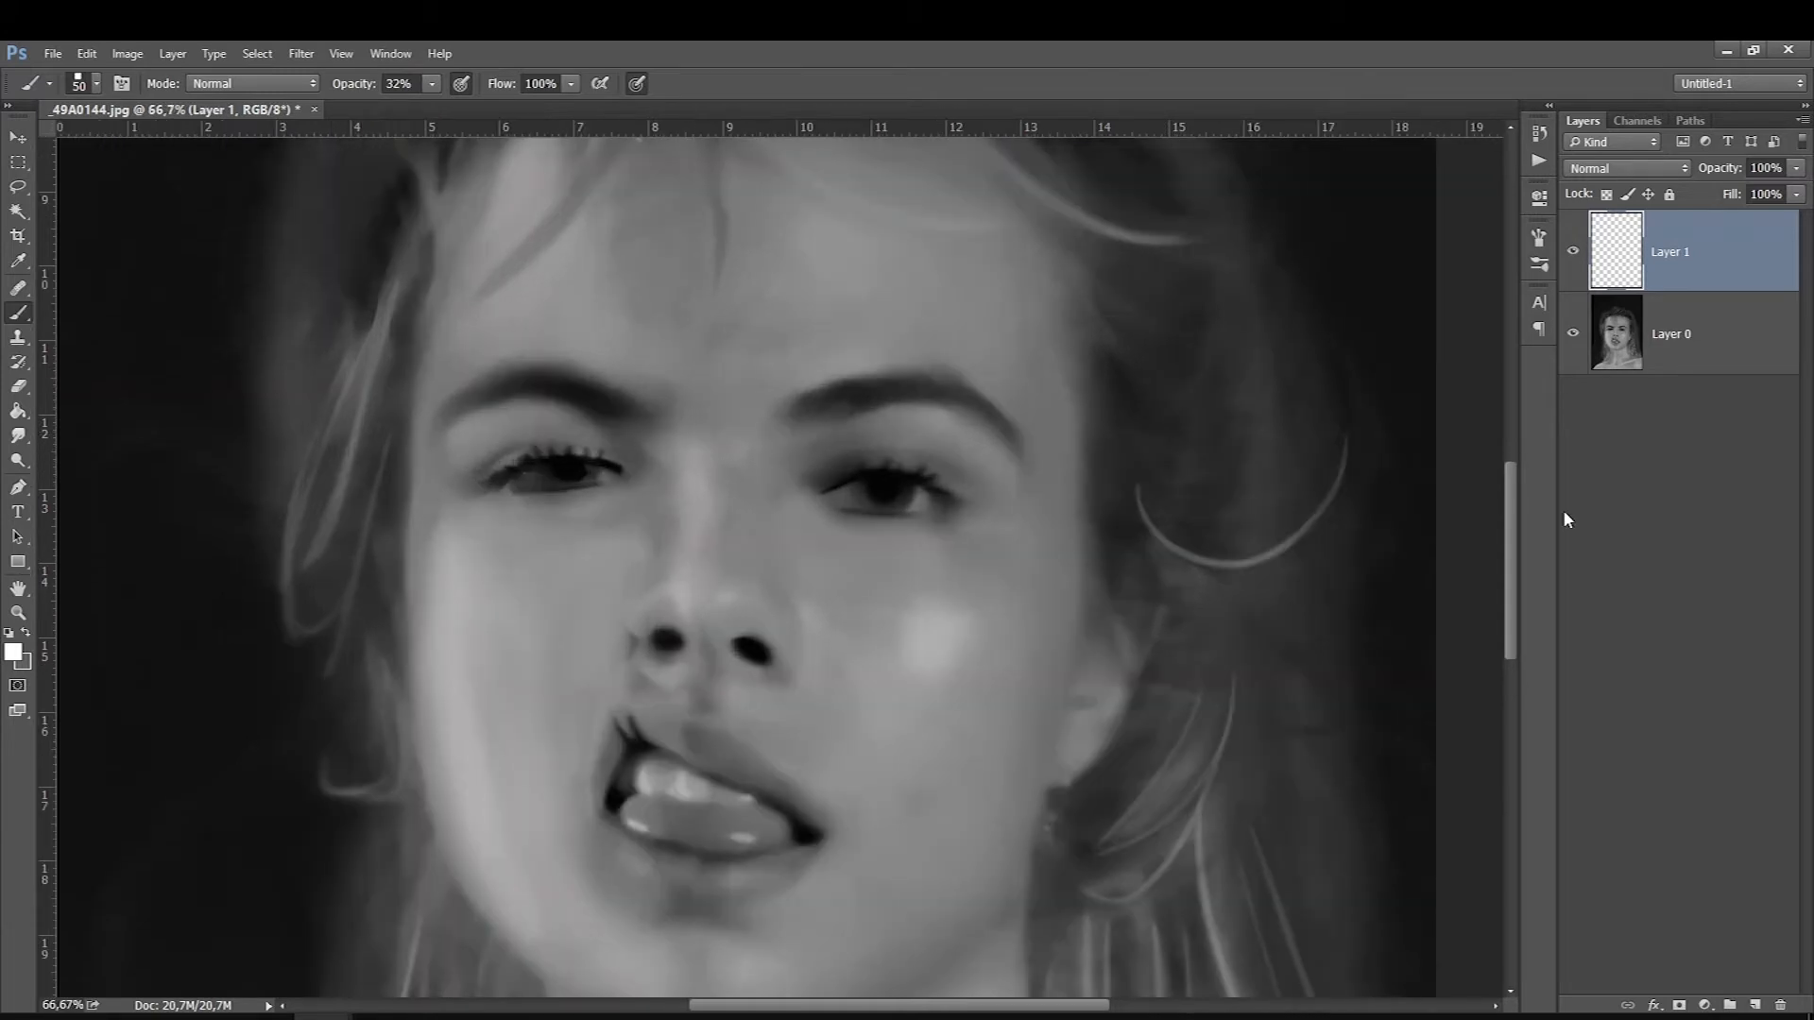
key("bracketleft")
key("bracketleft")
key("bracketleft")
key("bracketleft")
left_click(894, 488)
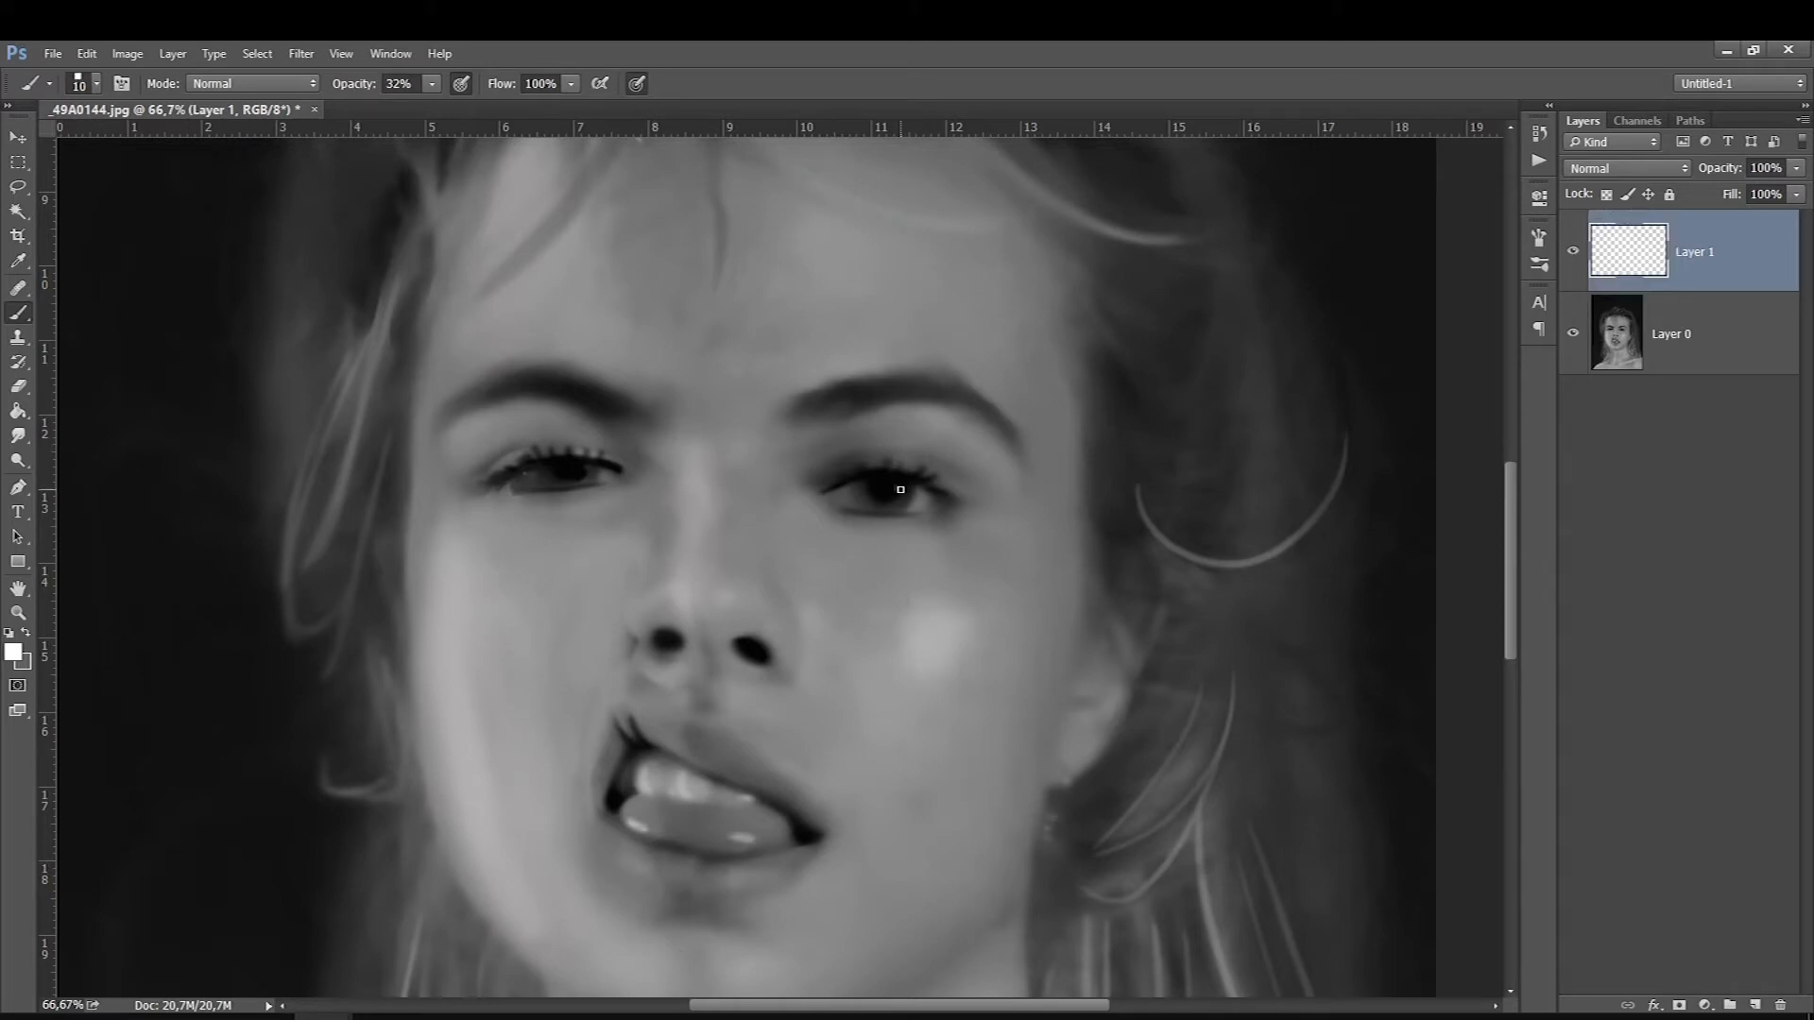
left_click(896, 488)
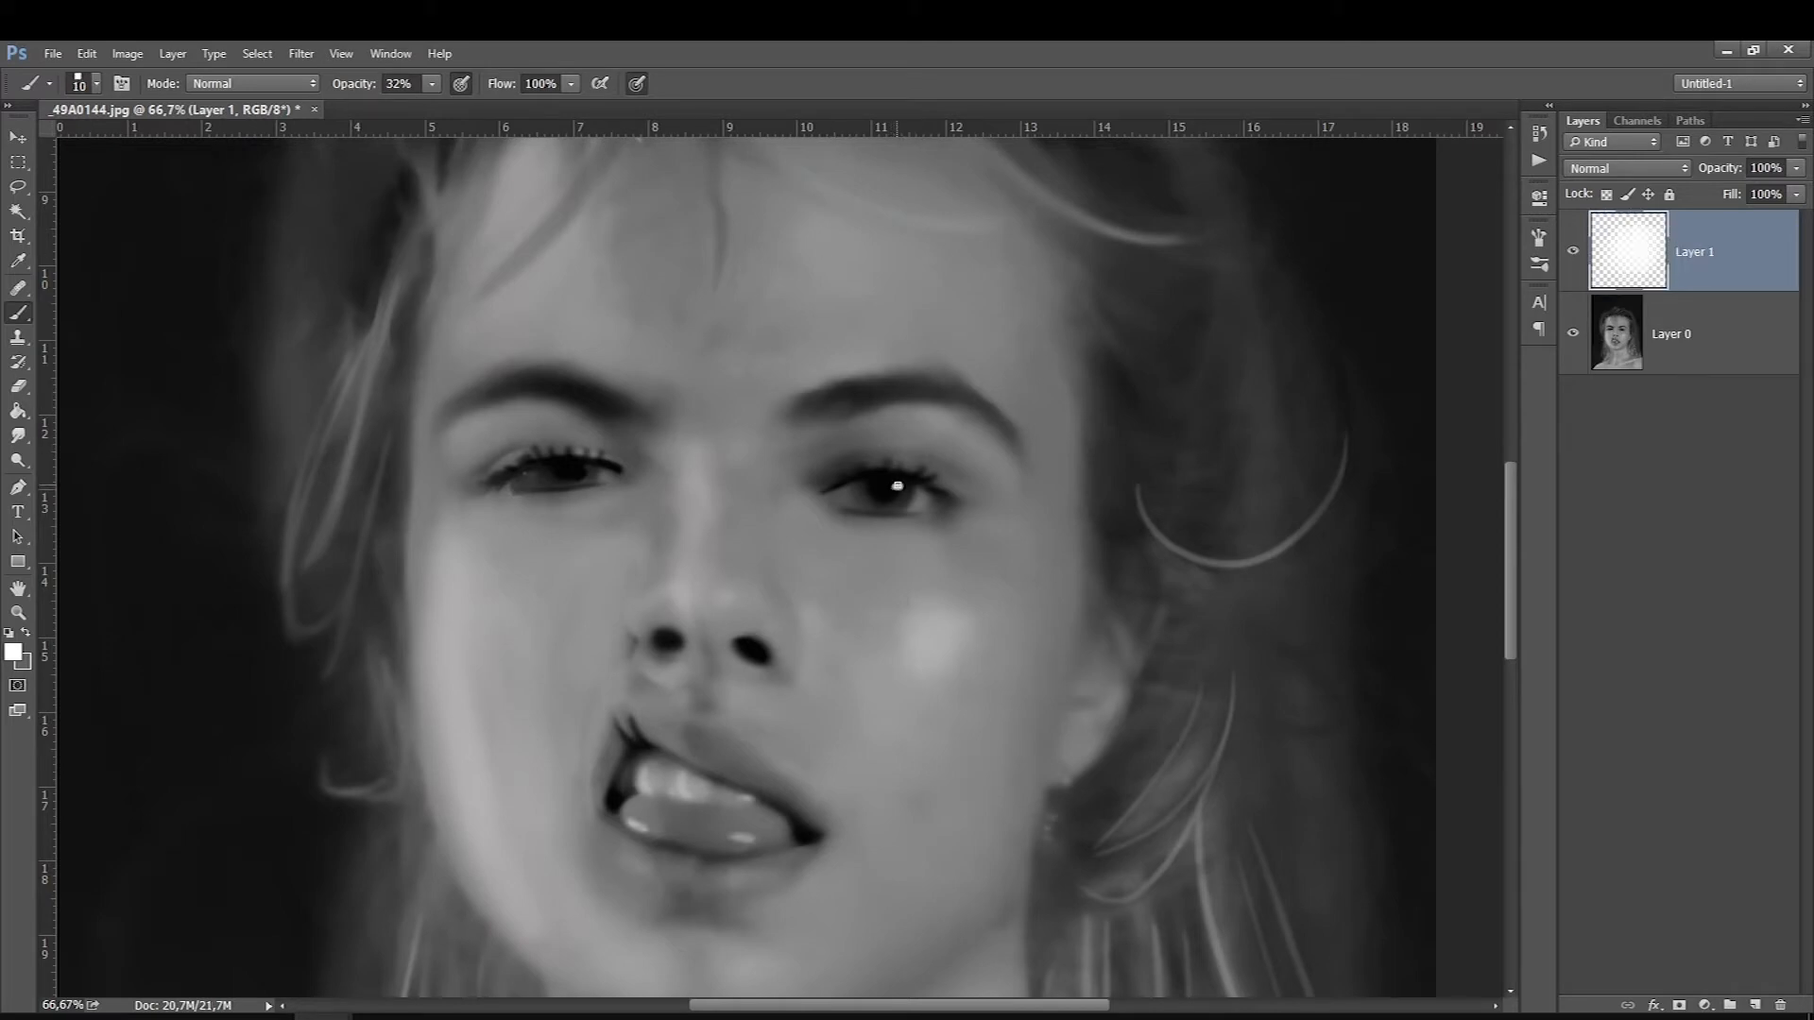
Paint white catchlights on the left-hand eye's pupil and eye white, plus one near the right-hand eye's inner corner
left_click(582, 467)
left_click_drag(522, 475, 542, 473)
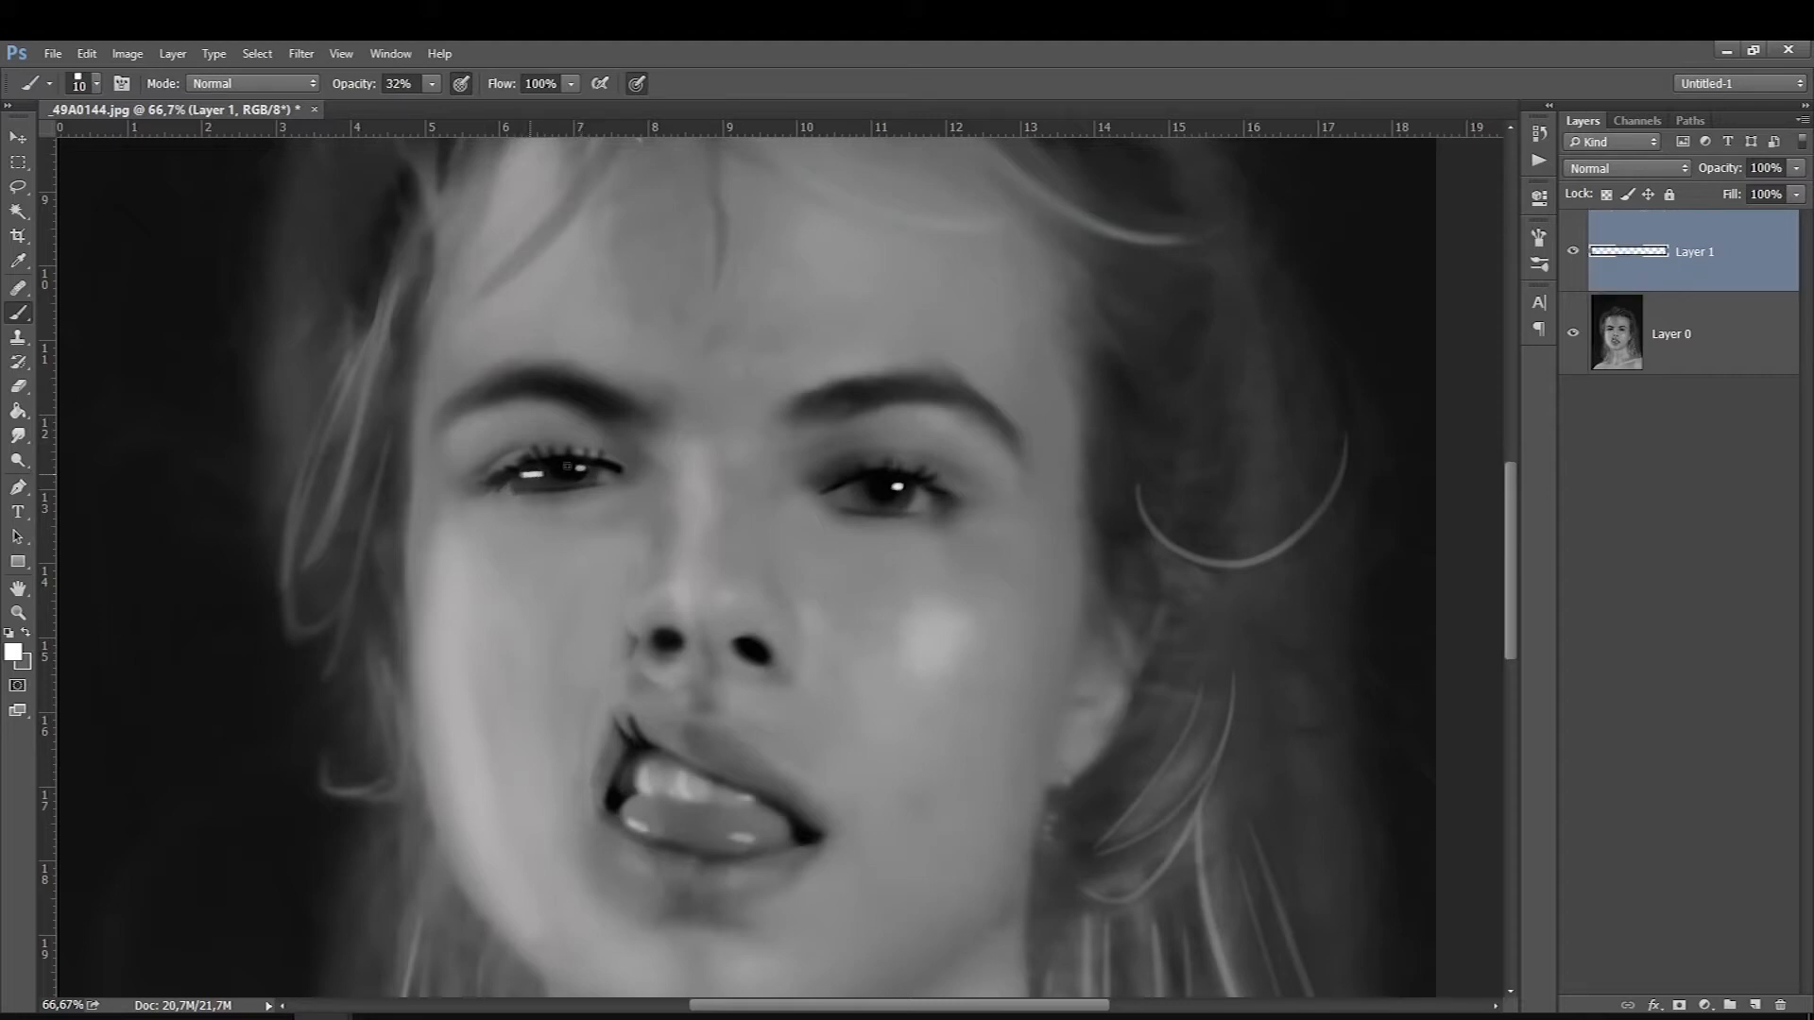
left_click_drag(844, 494, 856, 494)
Lower the brush opacity to 14% and paint a faint curved reflection along the lower iris of the right-hand eye
key("bracketleft")
left_click(432, 83)
left_click(910, 490)
key("bracketright")
key("bracketright")
left_click_drag(898, 506, 910, 491)
key("bracketleft")
key("bracketleft")
key("bracketleft")
key("bracketleft")
key("bracketleft")
Blend the right-hand eye's iris reflection with the Smudge tool at 34% strength, reducing its size to about 70 px
left_click(18, 436)
key("bracketleft")
key("bracketleft")
key("bracketleft")
key("bracketleft")
key("bracketleft")
key("bracketleft")
left_click_drag(899, 506, 906, 502)
key("bracketleft")
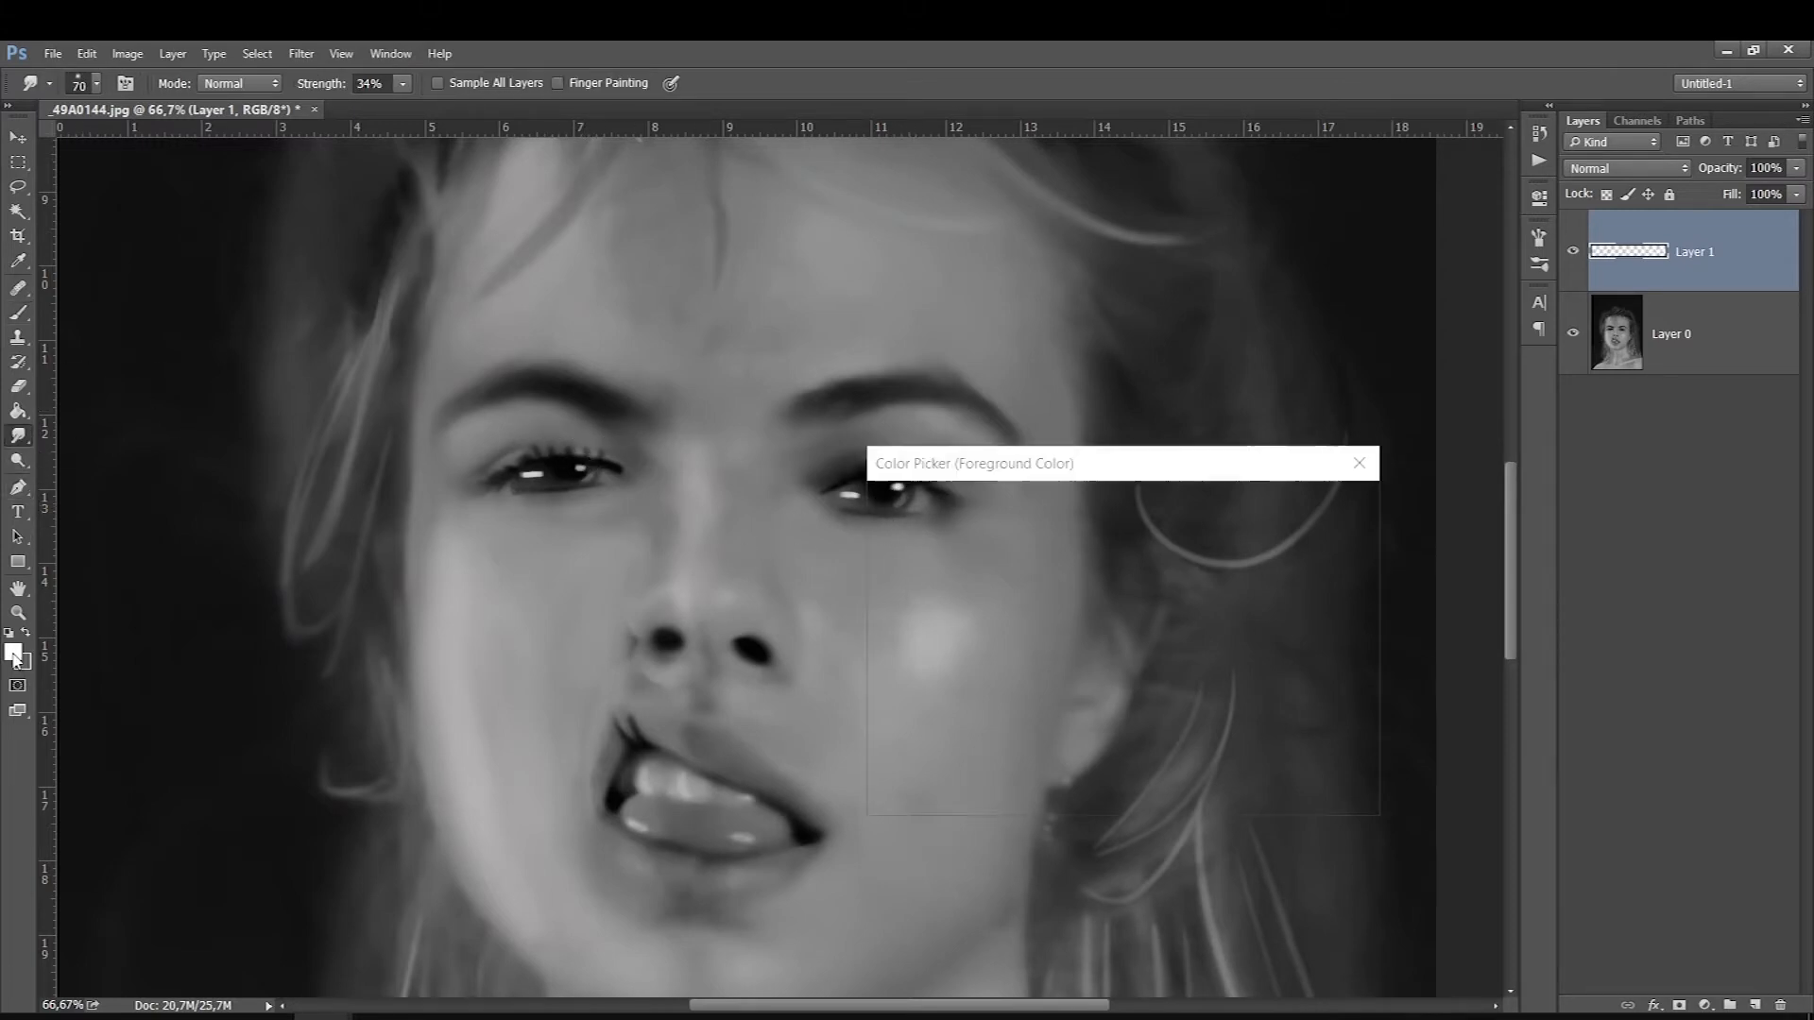
Set the background colour to a near-black sampled from the left-hand eye's lashes and swap it to the foreground for brushing
left_click(21, 662)
left_click(593, 455)
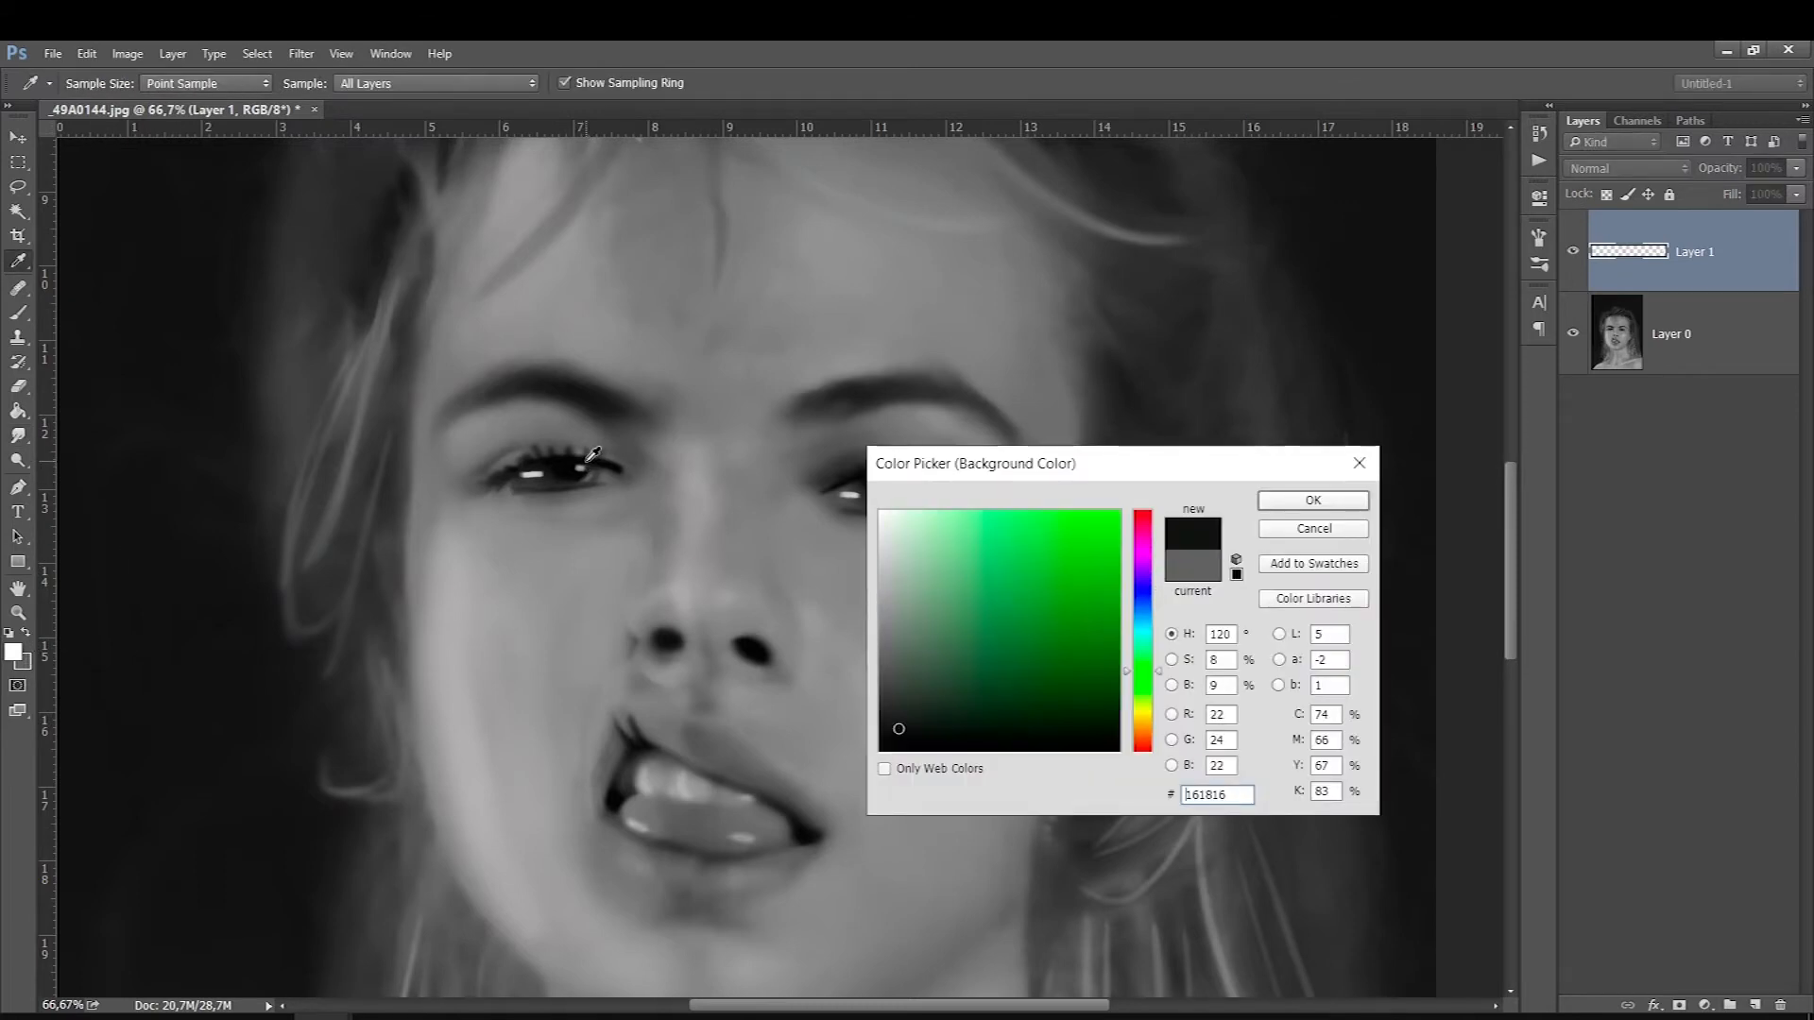
key("Return")
key("b")
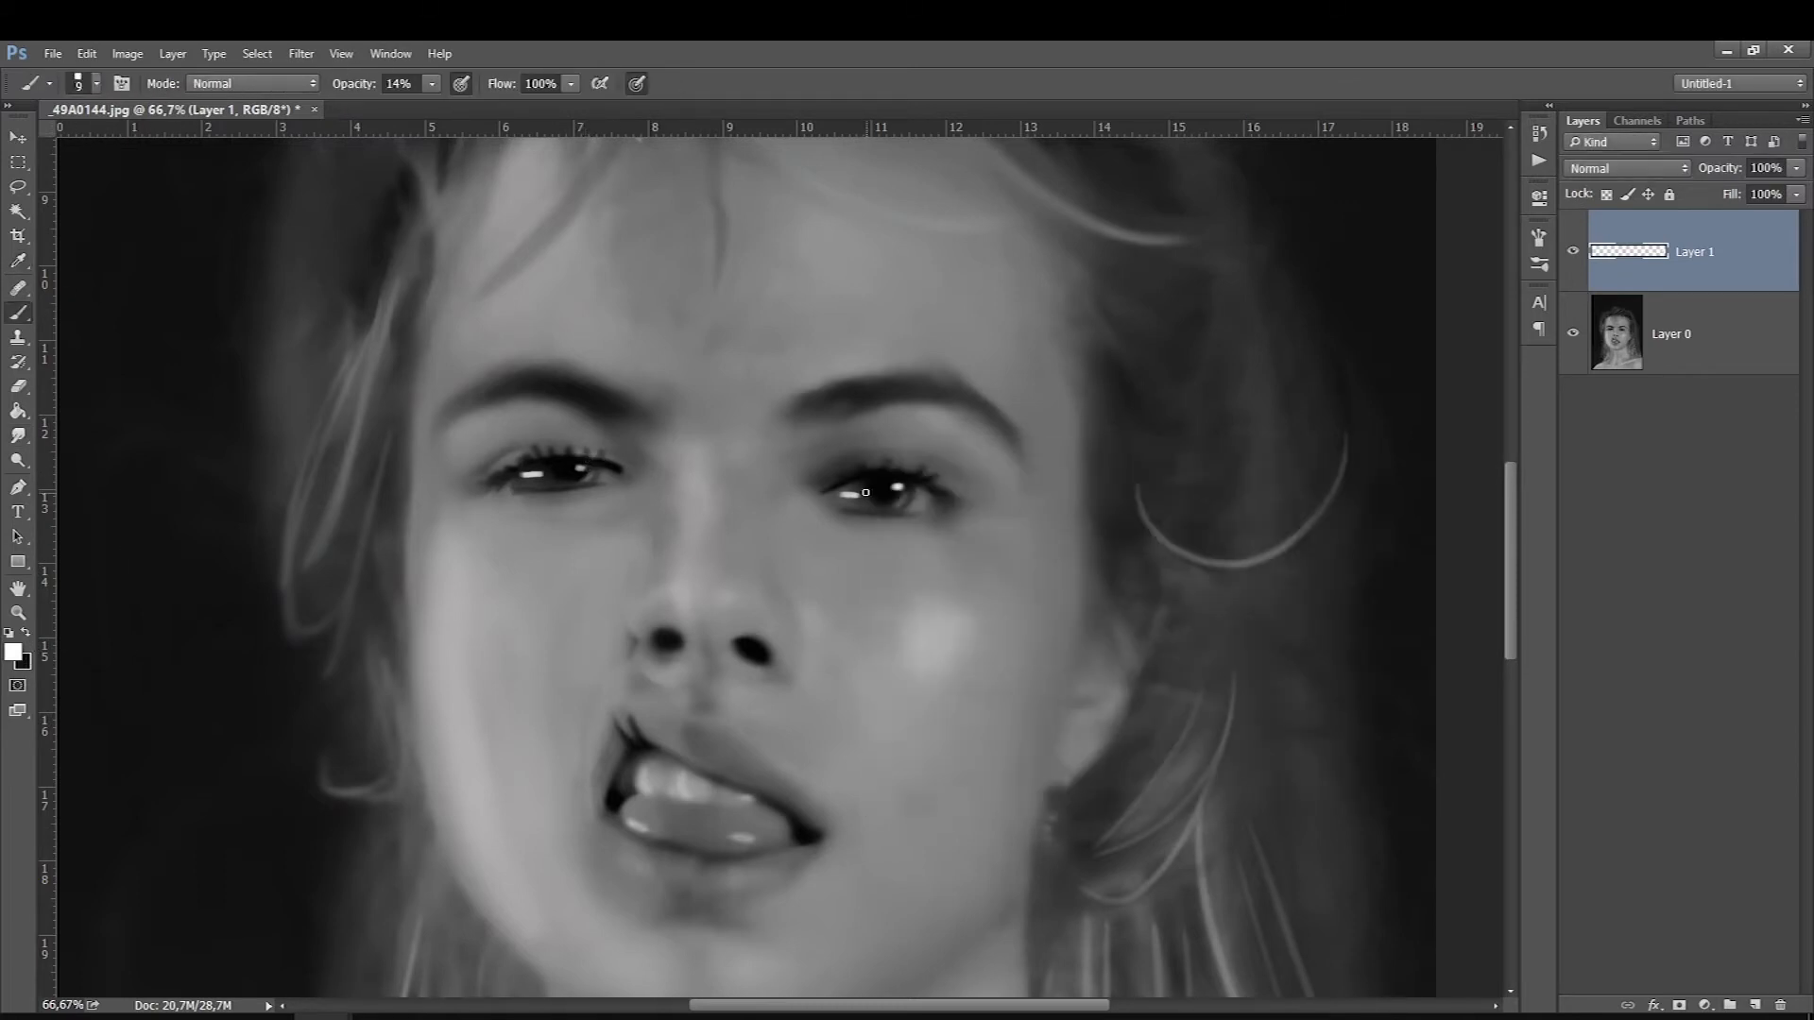
key("bracketright")
left_click(27, 633)
Lower the brush opacity to 4% and dab faint dark shading on the right-hand eye's iris with an 8 px brush
left_click(431, 84)
left_click(426, 101)
left_click(909, 492)
key("bracketright")
key("bracketleft")
key("bracketright")
key("bracketleft")
Shrink the brush and paint a first dark lash stroke upward from the right-hand eye's upper lid
left_click(935, 430, "ctrl")
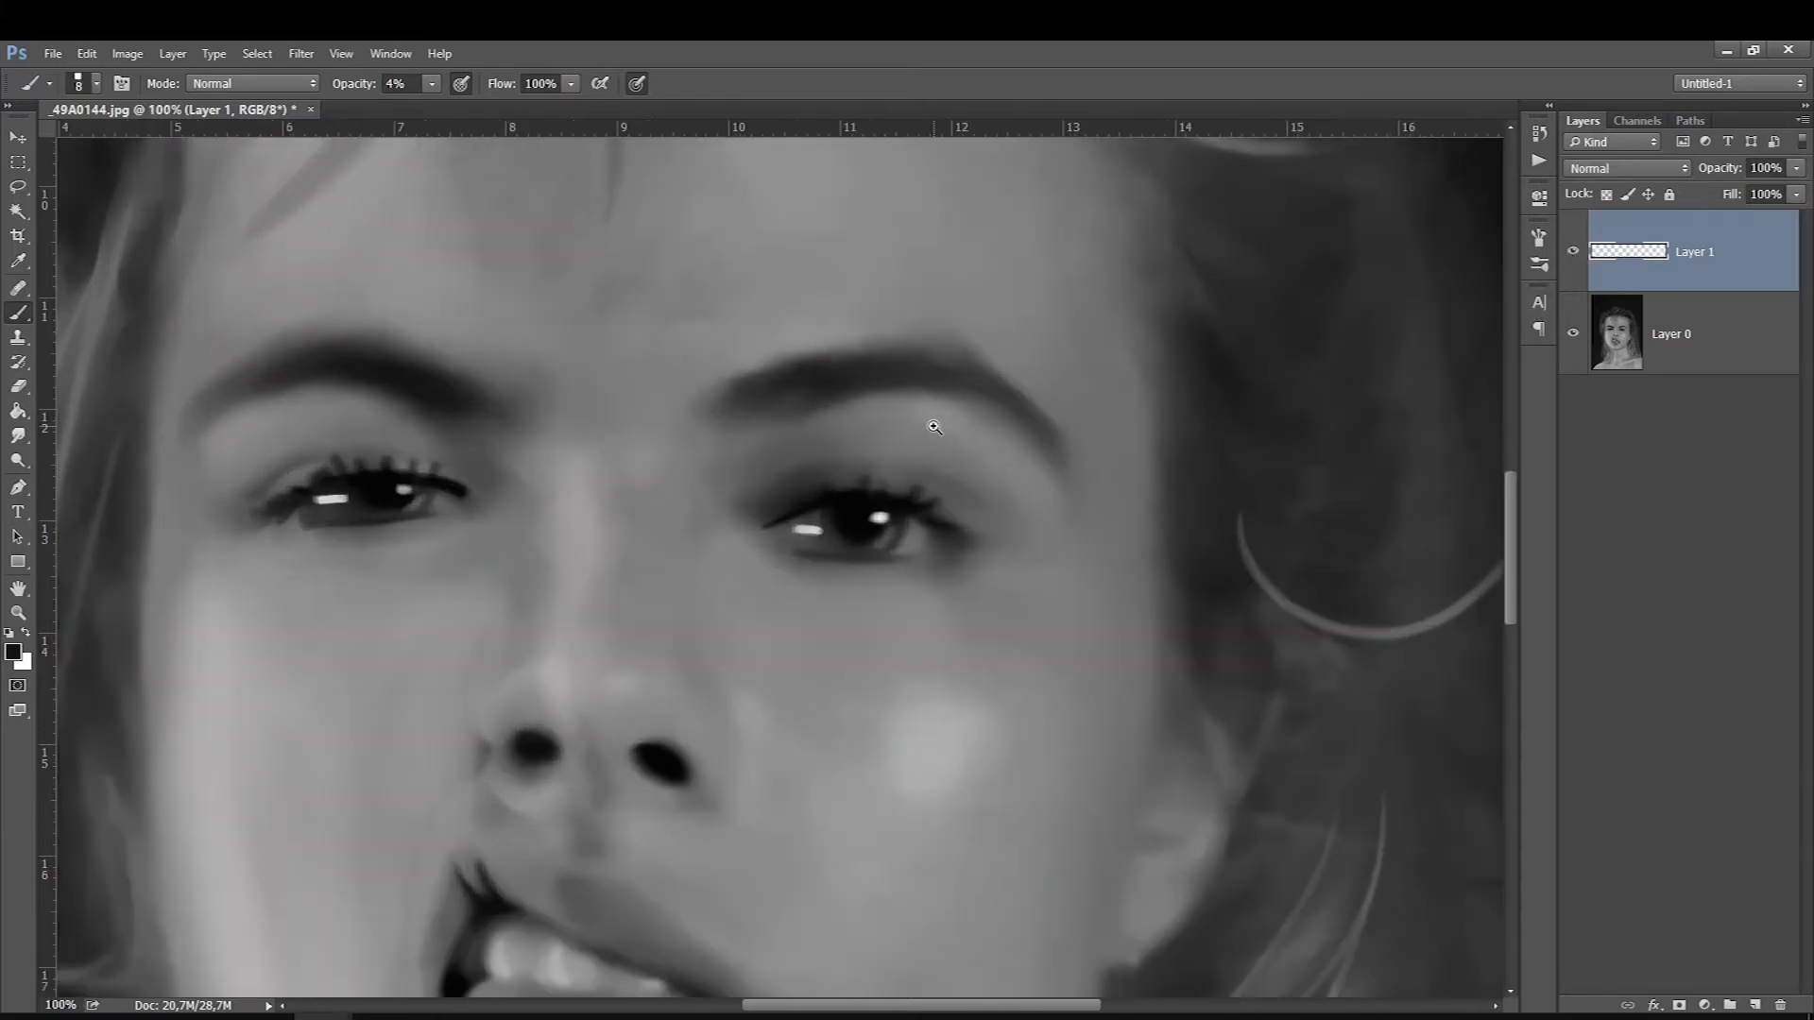
left_click(934, 427, "ctrl")
key("bracketleft")
key("bracketleft")
key("bracketleft")
key("bracketleft")
key("bracketleft")
left_click_drag(785, 571, 801, 515)
Paint a row of fine curved lashes along the right-hand eye's upper lid with a small round 4 px brush at 65% opacity
right_click(816, 443)
left_click(994, 619)
left_click(1643, 271)
left_click_drag(432, 83, 491, 93)
key("bracketleft")
mouse_move(796, 546)
left_mouse_down()
mouse_move(831, 511)
mouse_move(804, 549)
mouse_move(838, 521)
mouse_move(821, 565)
mouse_move(869, 505)
mouse_move(828, 565)
mouse_move(865, 523)
mouse_move(835, 563)
mouse_move(869, 561)
mouse_move(935, 618)
mouse_move(983, 605)
left_mouse_up()
key("bracketright")
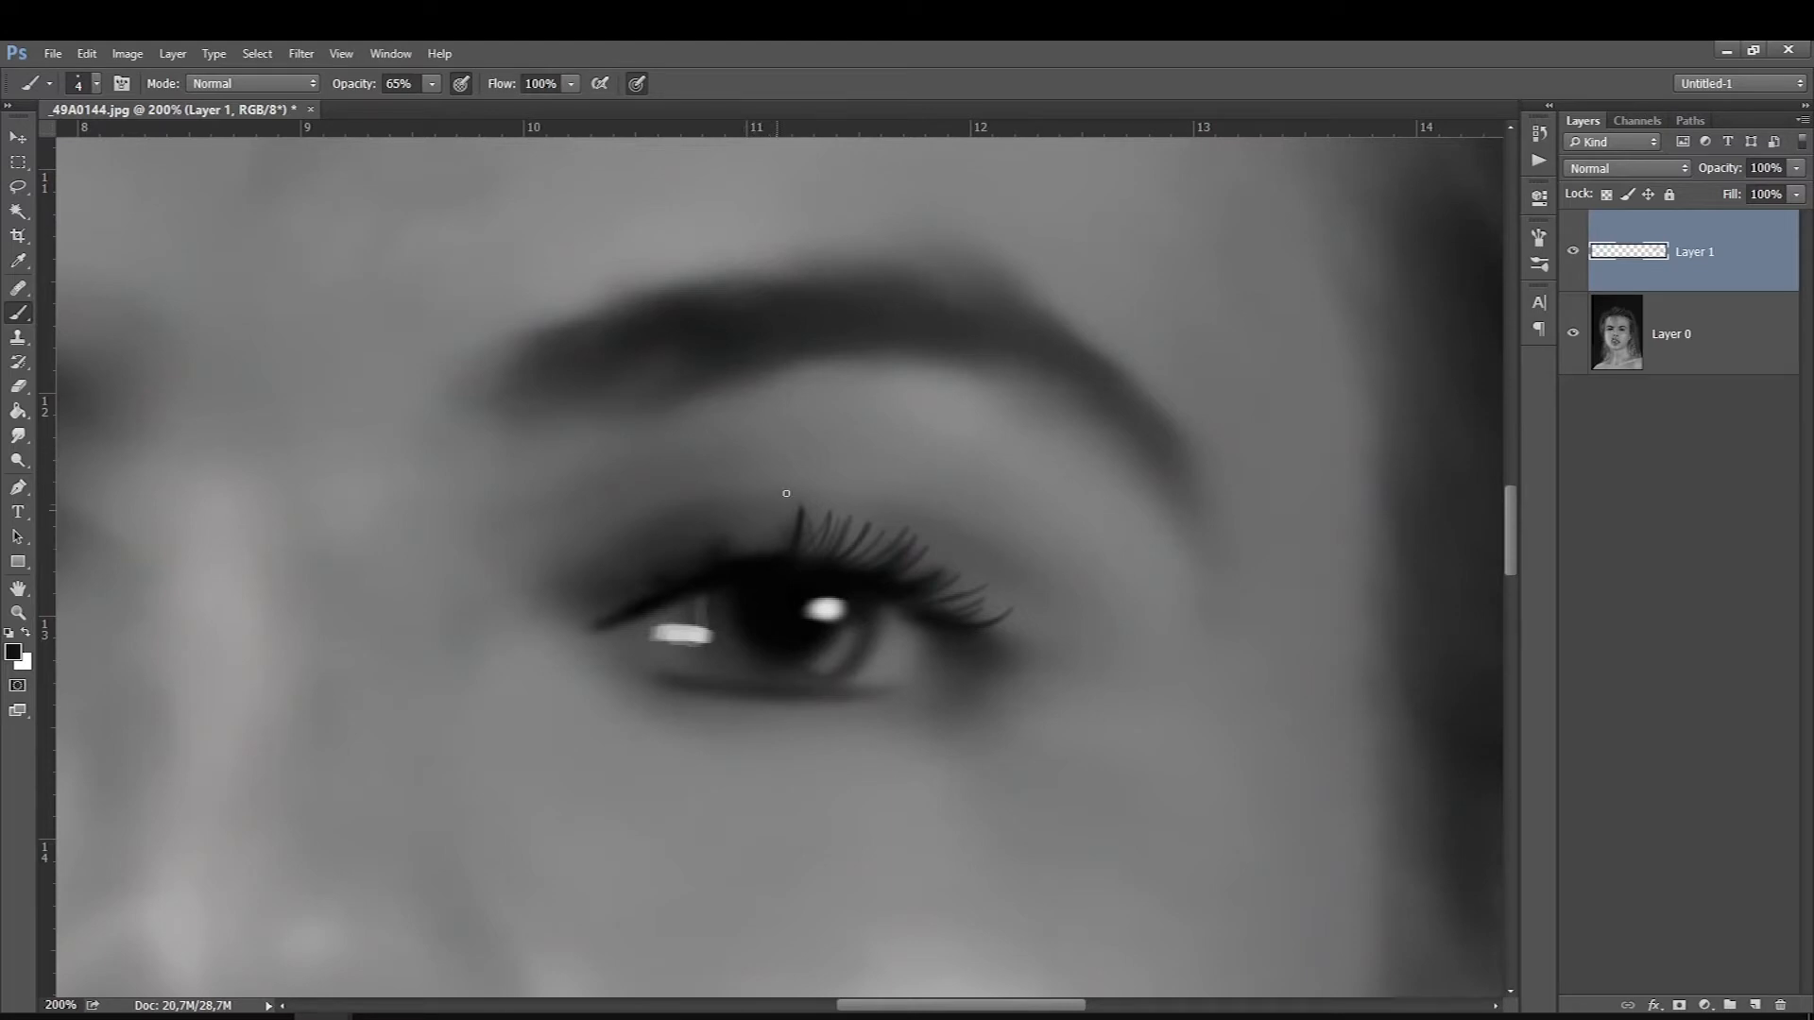
Try dark test strokes fanning out from one point beside the nose with a 5 px brush, and undo them
left_click_drag(340, 571, 353, 706)
left_click_drag(345, 571, 351, 701)
mouse_move(343, 572)
left_mouse_down()
mouse_move(354, 718)
mouse_move(342, 574)
mouse_move(314, 759)
left_mouse_up()
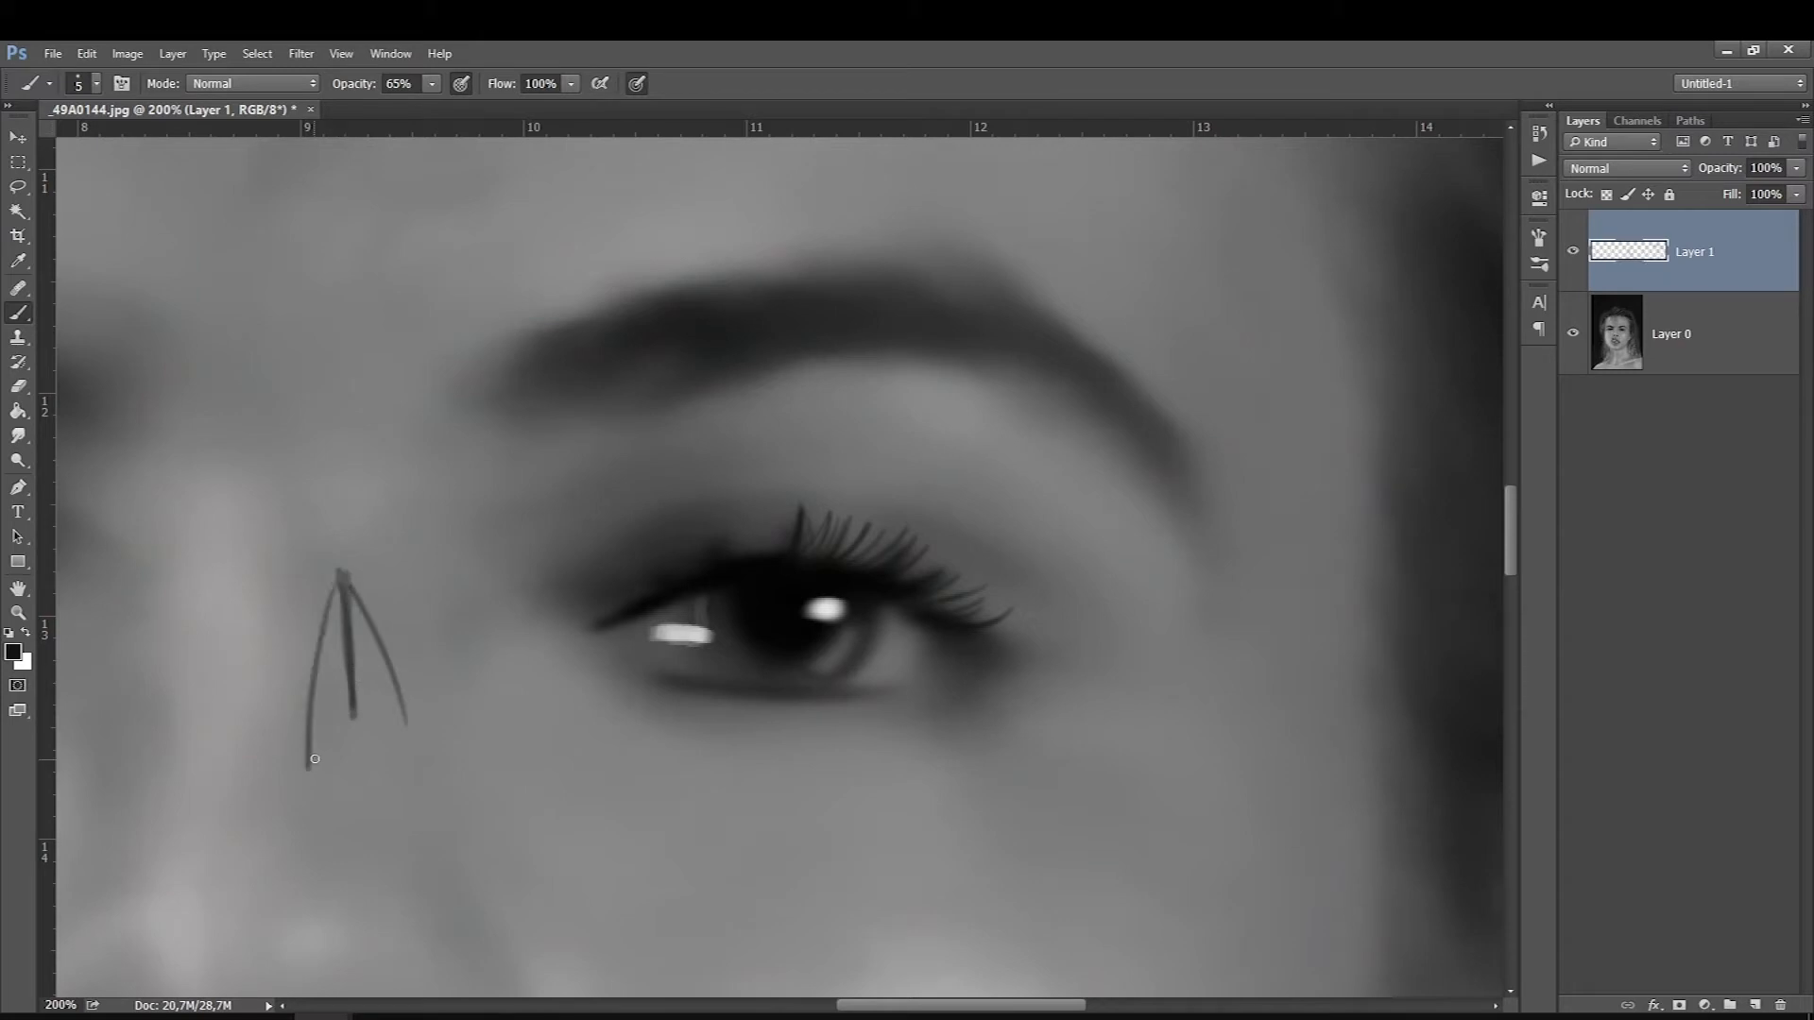
key("ctrl+alt+z")
key("ctrl+alt+z")
key("ctrl+alt+z")
key("ctrl+alt+z")
key("ctrl+alt+z")
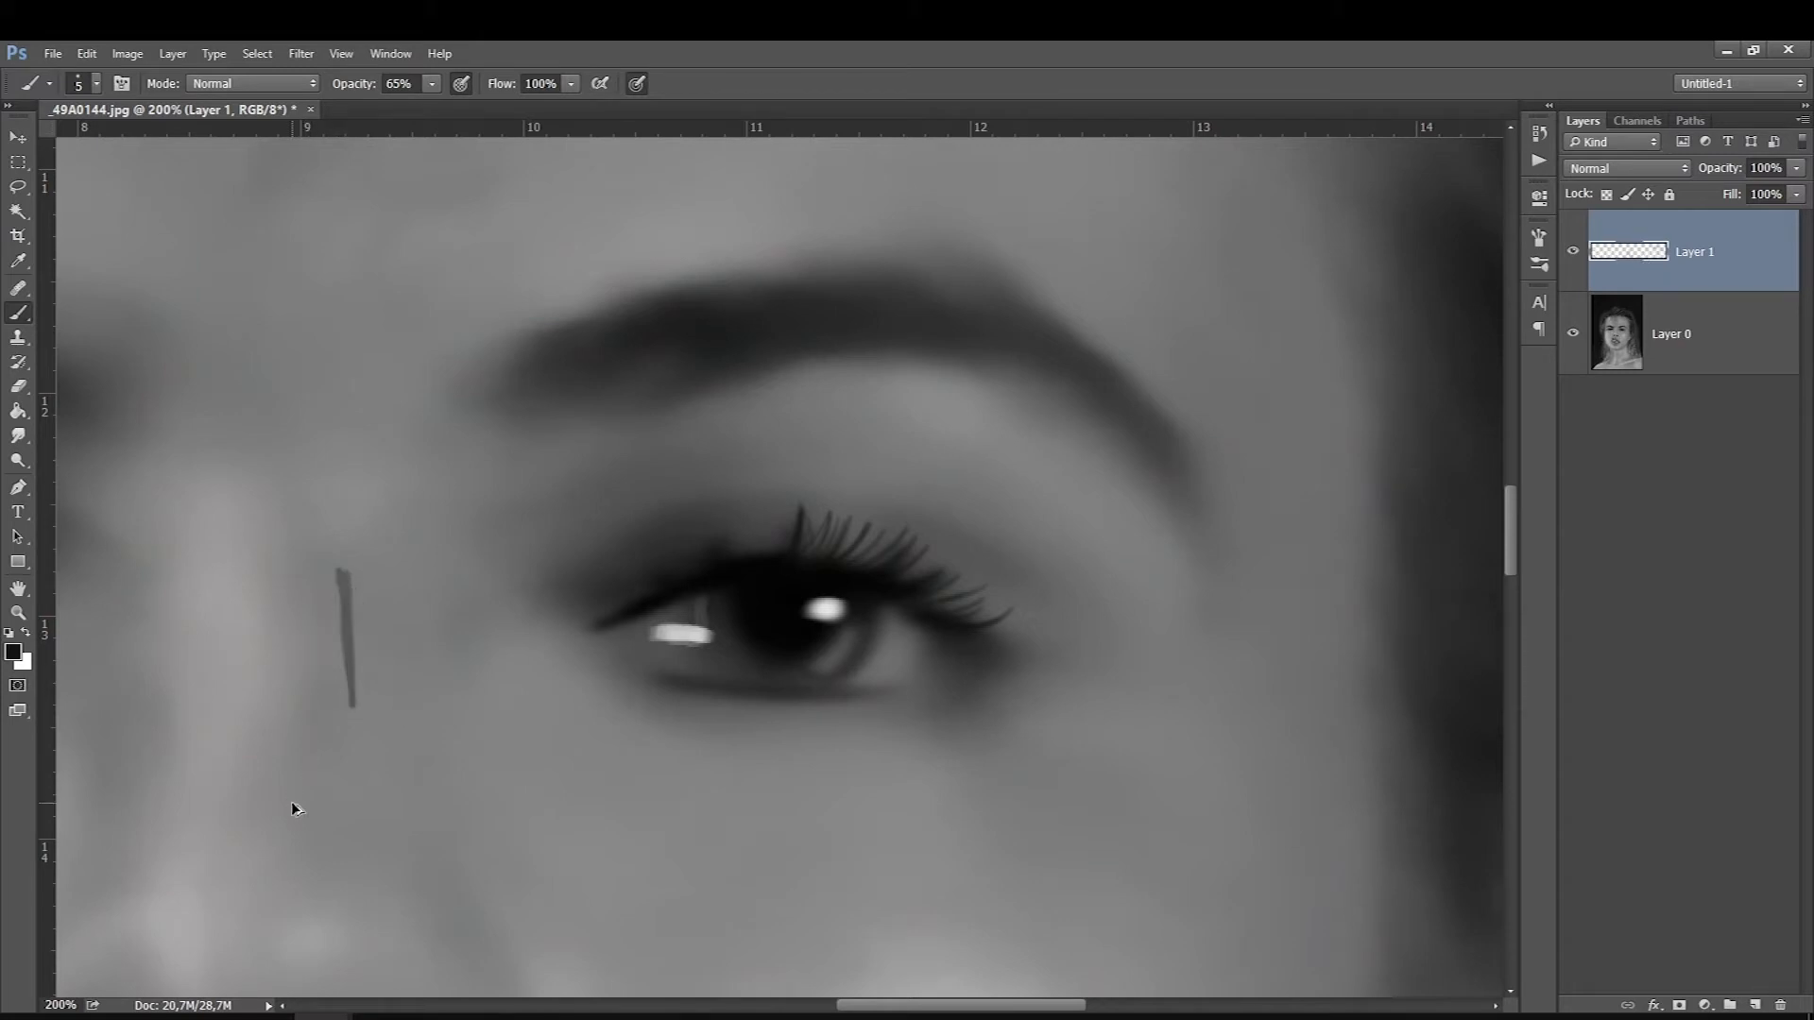
Paint one upright dark lash at the middle of the right-hand eye's upper lid
left_click_drag(786, 529, 777, 484)
Sketch a demonstration lid curve with lashes fanning to both sides beside the nose, and delete it
mouse_move(227, 782)
left_mouse_down()
mouse_move(363, 729)
mouse_move(581, 800)
left_mouse_up()
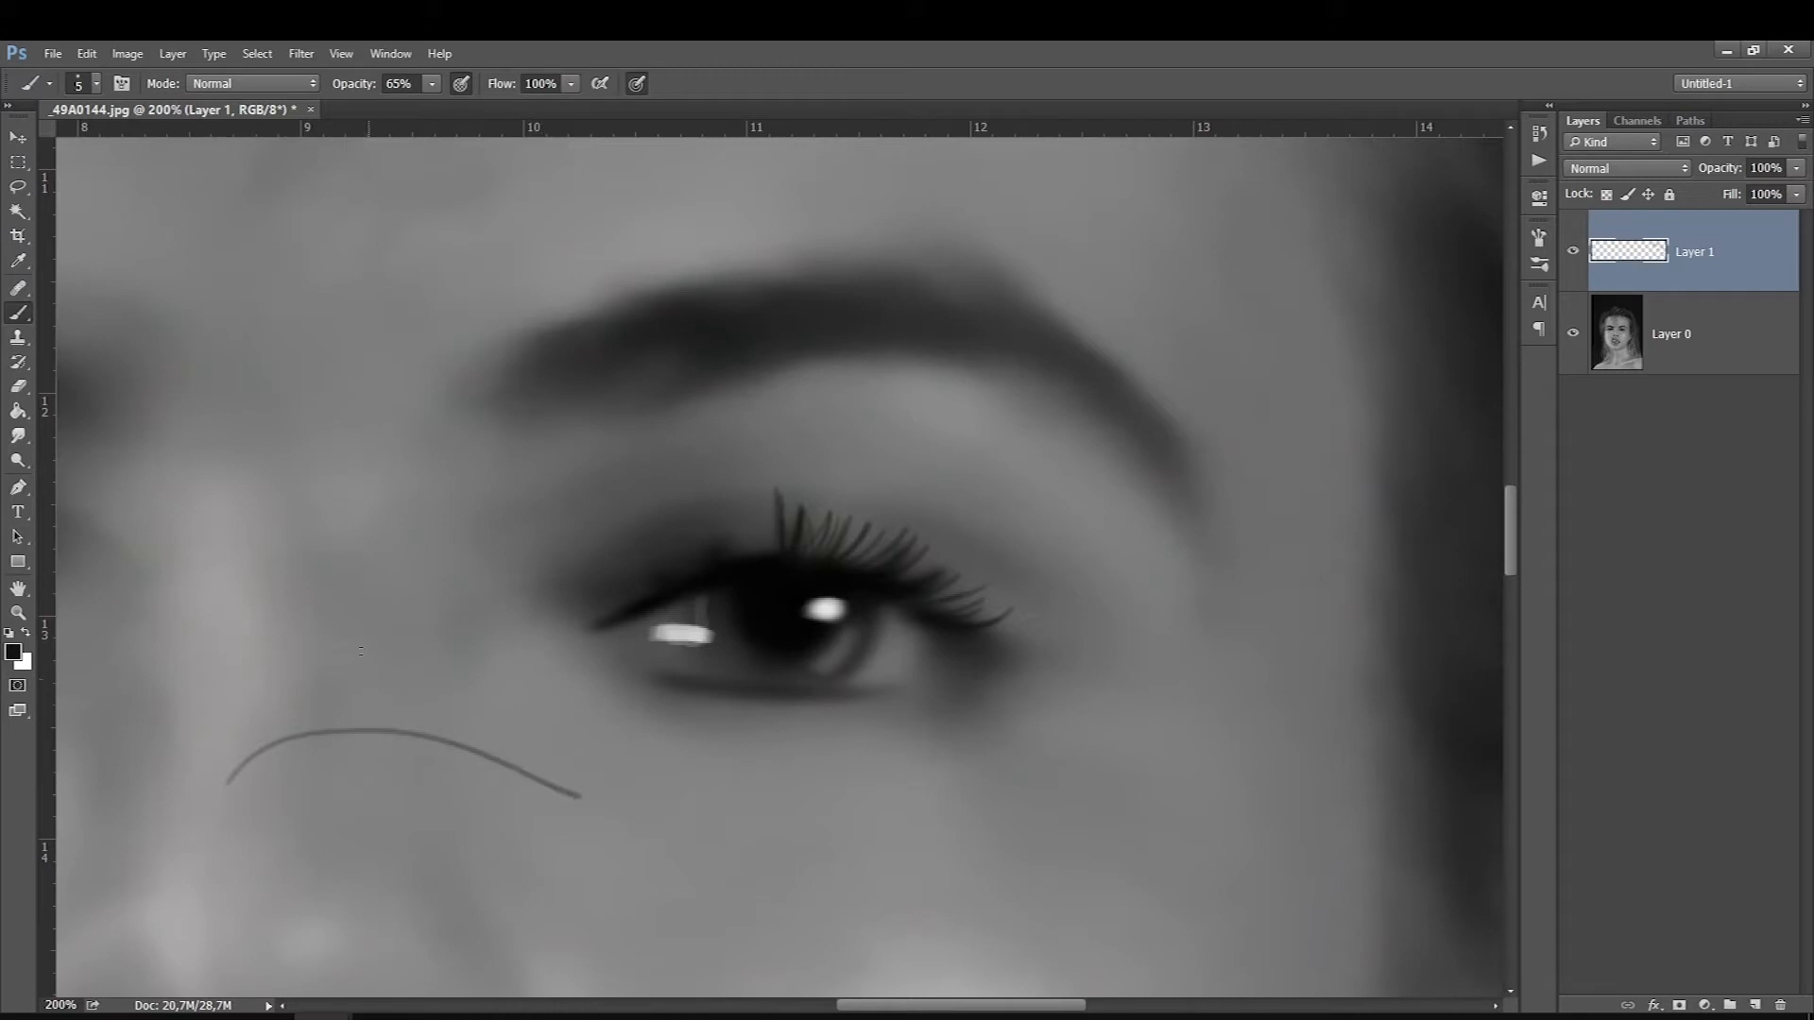
mouse_move(207, 705)
left_mouse_down()
mouse_move(264, 746)
mouse_move(166, 736)
left_mouse_up()
key("ctrl+z")
left_click_drag(578, 795, 653, 760)
left_click_drag(387, 730, 383, 626)
left_click_drag(413, 729, 397, 662)
mouse_move(370, 725)
left_mouse_down()
mouse_move(384, 658)
mouse_move(347, 654)
left_mouse_up()
mouse_move(310, 727)
left_mouse_down()
mouse_move(293, 662)
mouse_move(264, 675)
left_mouse_up()
left_click_drag(253, 735, 227, 704)
left_click_drag(520, 765, 552, 742)
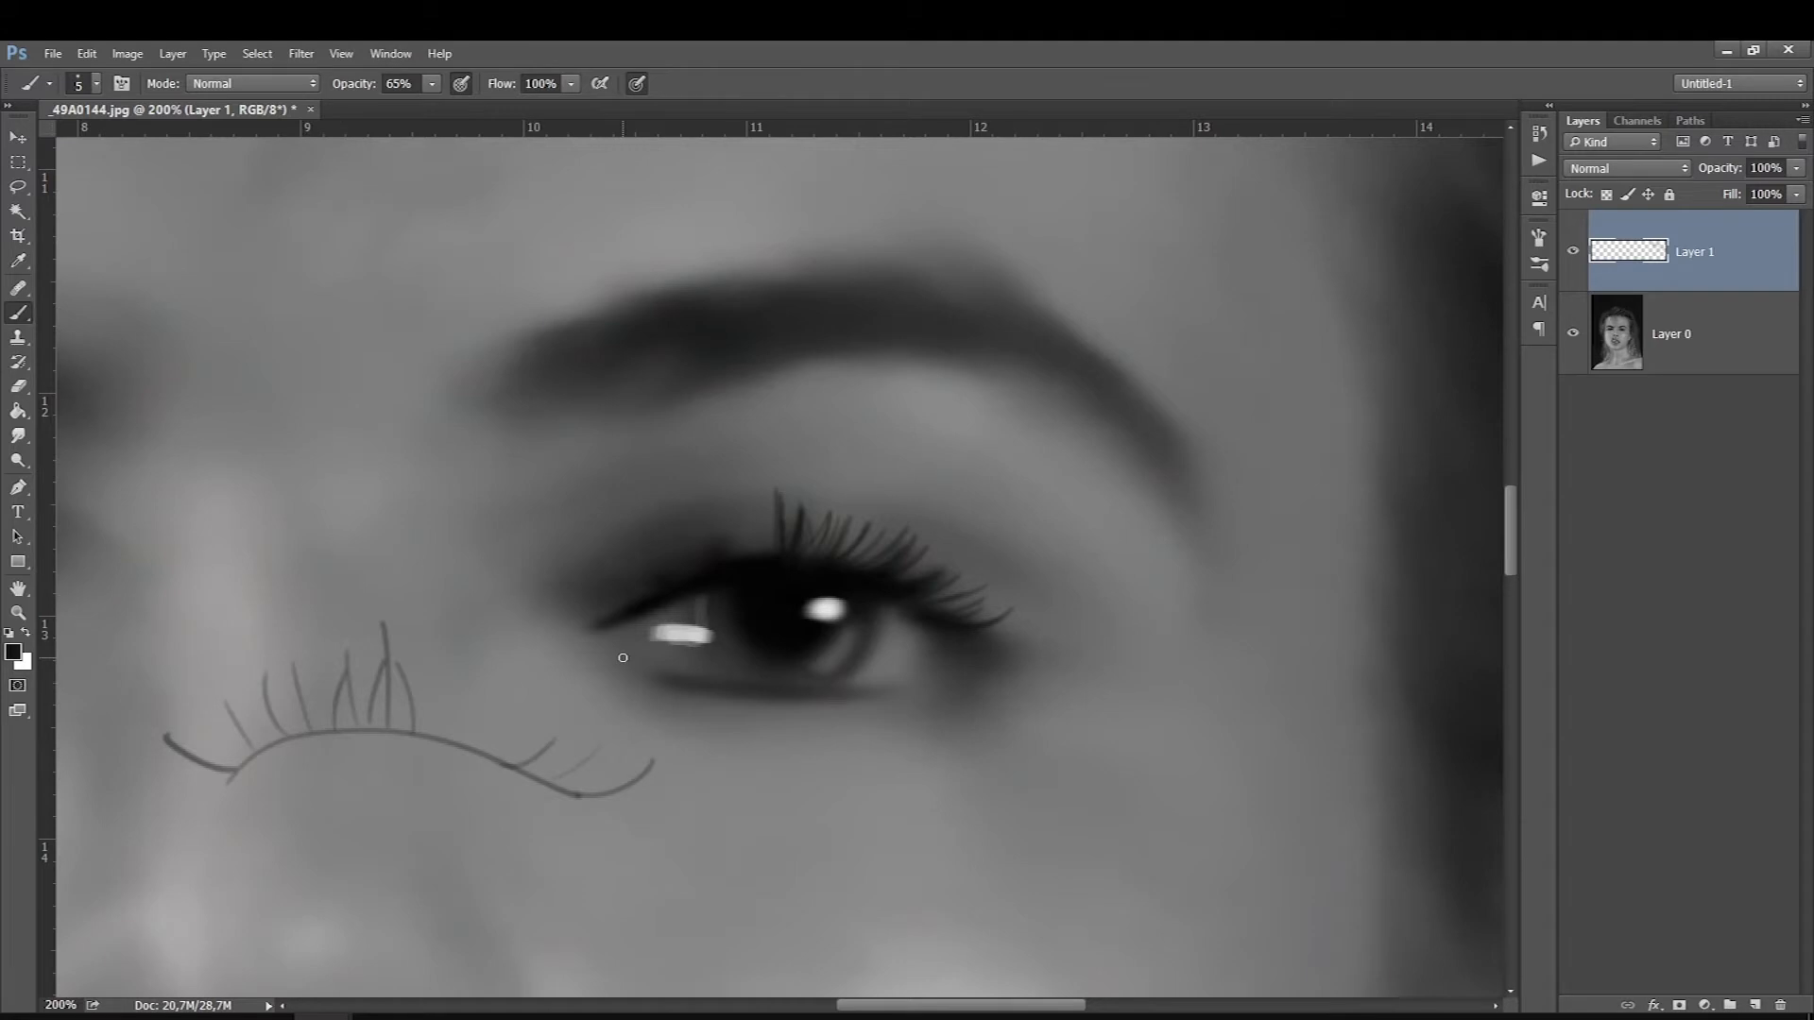
key("l")
key("Delete")
Paint short curved lashes along the inner half of the right-hand eye's upper lid with a 5 px brush at 65% opacity
key("b")
key("bracketright")
key("bracketleft")
left_click_drag(580, 599, 605, 620)
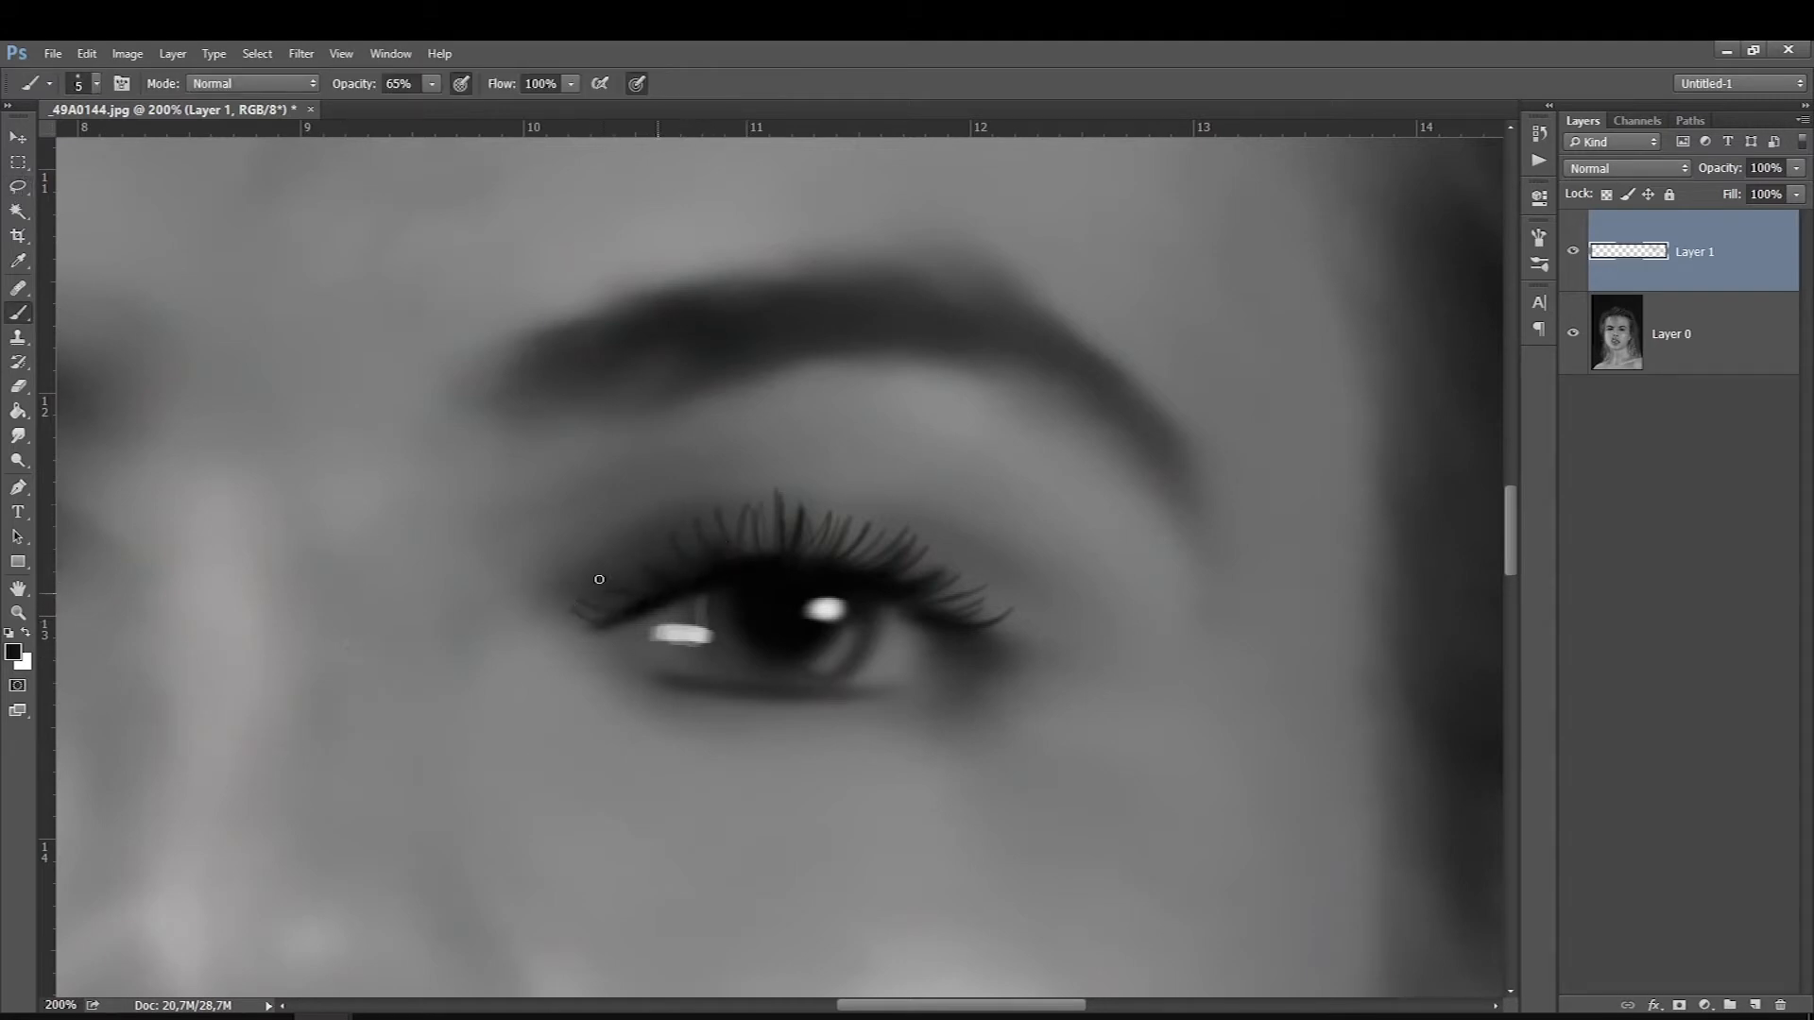
Paint a row of fine short lashes fanning downward from the right-hand eye's lower lid with a 4 px brush
key("bracketleft")
left_click_drag(775, 761, 776, 715)
left_click_drag(751, 758, 749, 716)
mouse_move(732, 753)
left_mouse_down()
mouse_move(737, 720)
mouse_move(709, 715)
left_mouse_up()
left_click_drag(668, 728, 691, 704)
key("bracketleft")
left_click_drag(643, 694, 609, 691)
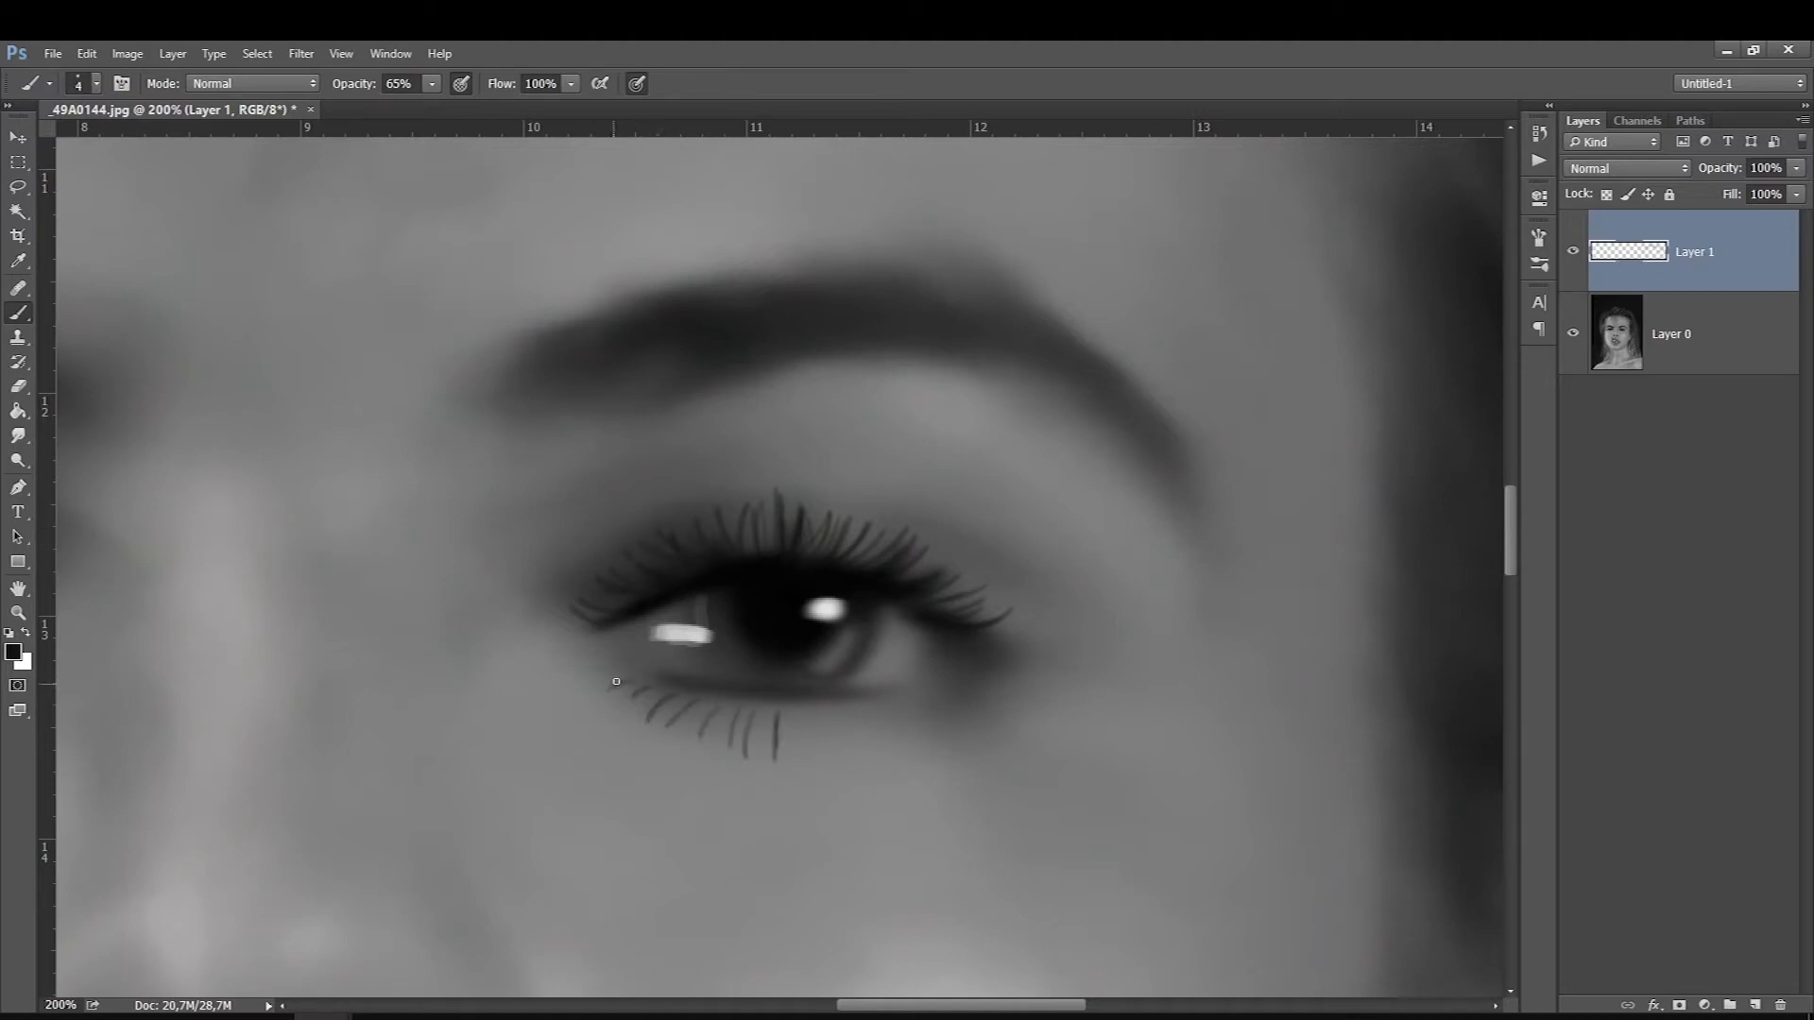
left_click_drag(792, 760, 790, 715)
left_click_drag(814, 766, 813, 720)
left_click_drag(856, 724, 862, 753)
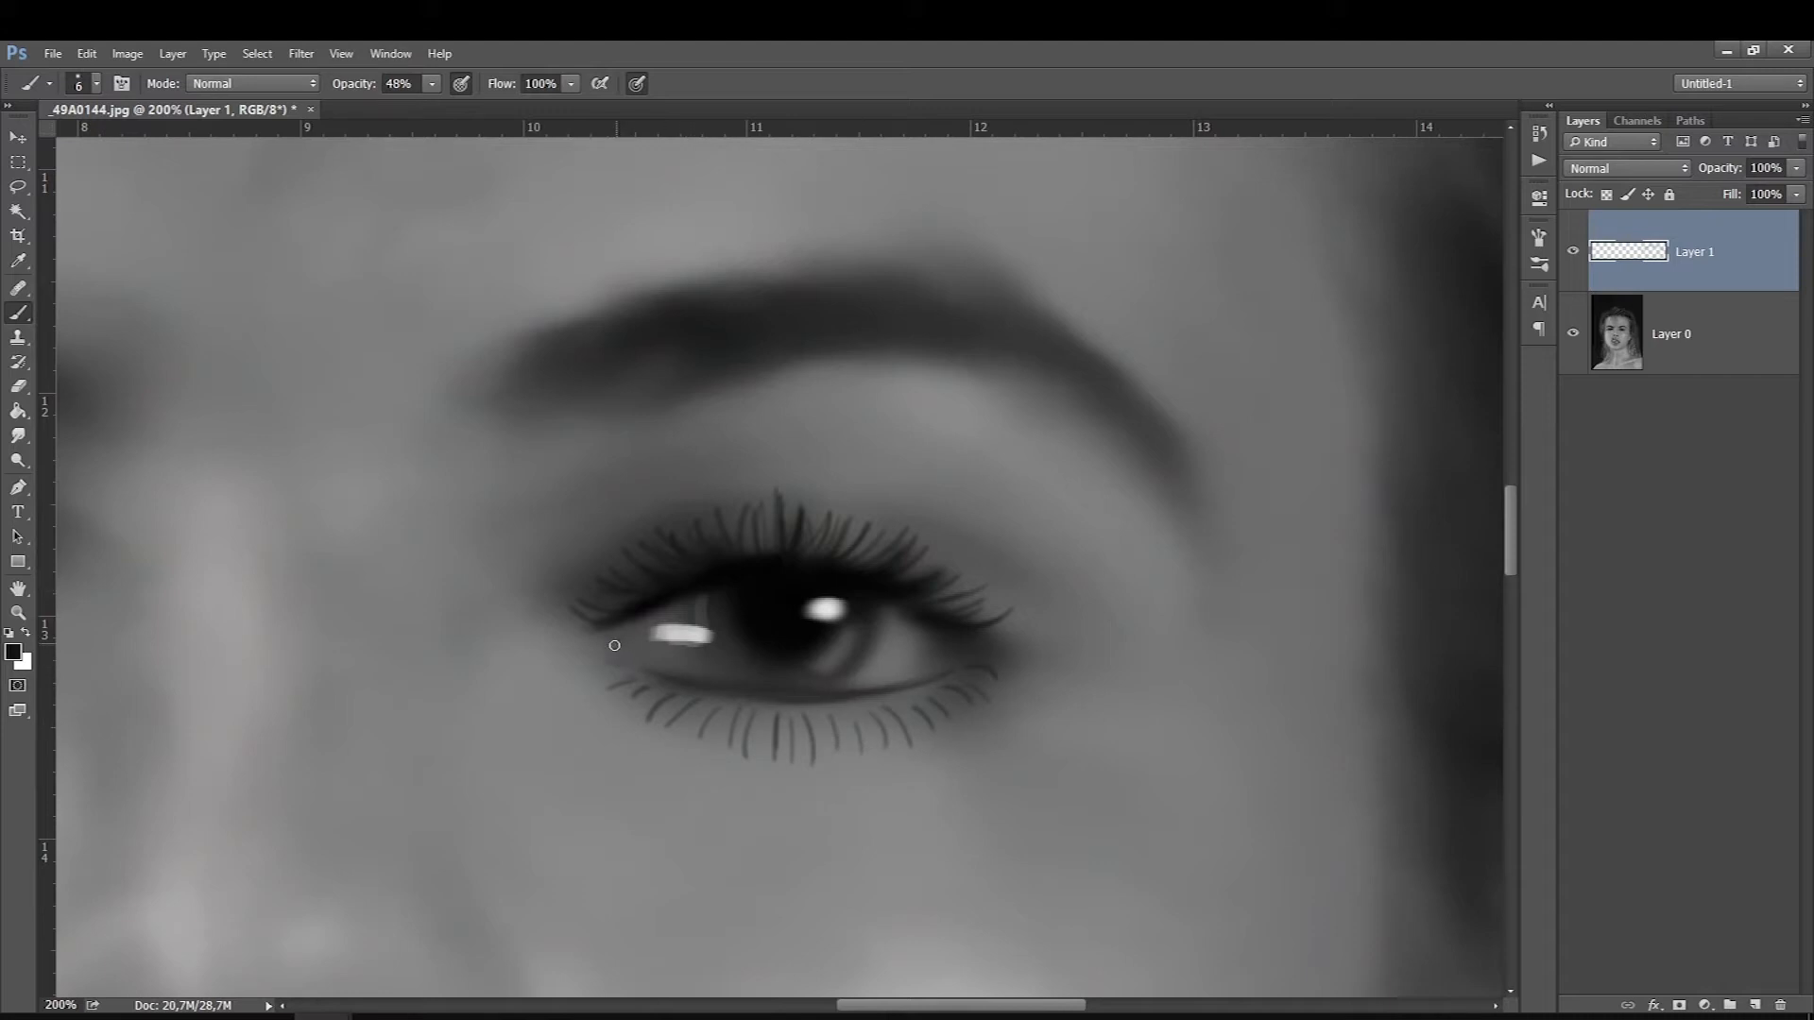
Paint small dark and white dabs as a wet highlight in the right-hand eye's inner corner with a 6 px brush
left_click_drag(614, 645, 619, 632)
key("x")
key("bracketleft")
key("bracketright")
left_click_drag(612, 636, 607, 638)
Lower the brush opacity to 20% and paint a thin white line along the right-hand eye's lower lid rim
left_click(432, 83)
key("bracketright")
mouse_move(907, 681)
left_mouse_down()
mouse_move(861, 691)
mouse_move(948, 672)
mouse_move(804, 694)
mouse_move(951, 666)
mouse_move(821, 688)
mouse_move(851, 693)
mouse_move(733, 692)
left_mouse_up()
key("bracketleft")
left_click_drag(850, 688, 743, 690)
key("bracketright")
Smudge the lower rim highlight and the inner corner at 34% strength with a 20 px brush
left_click(18, 436)
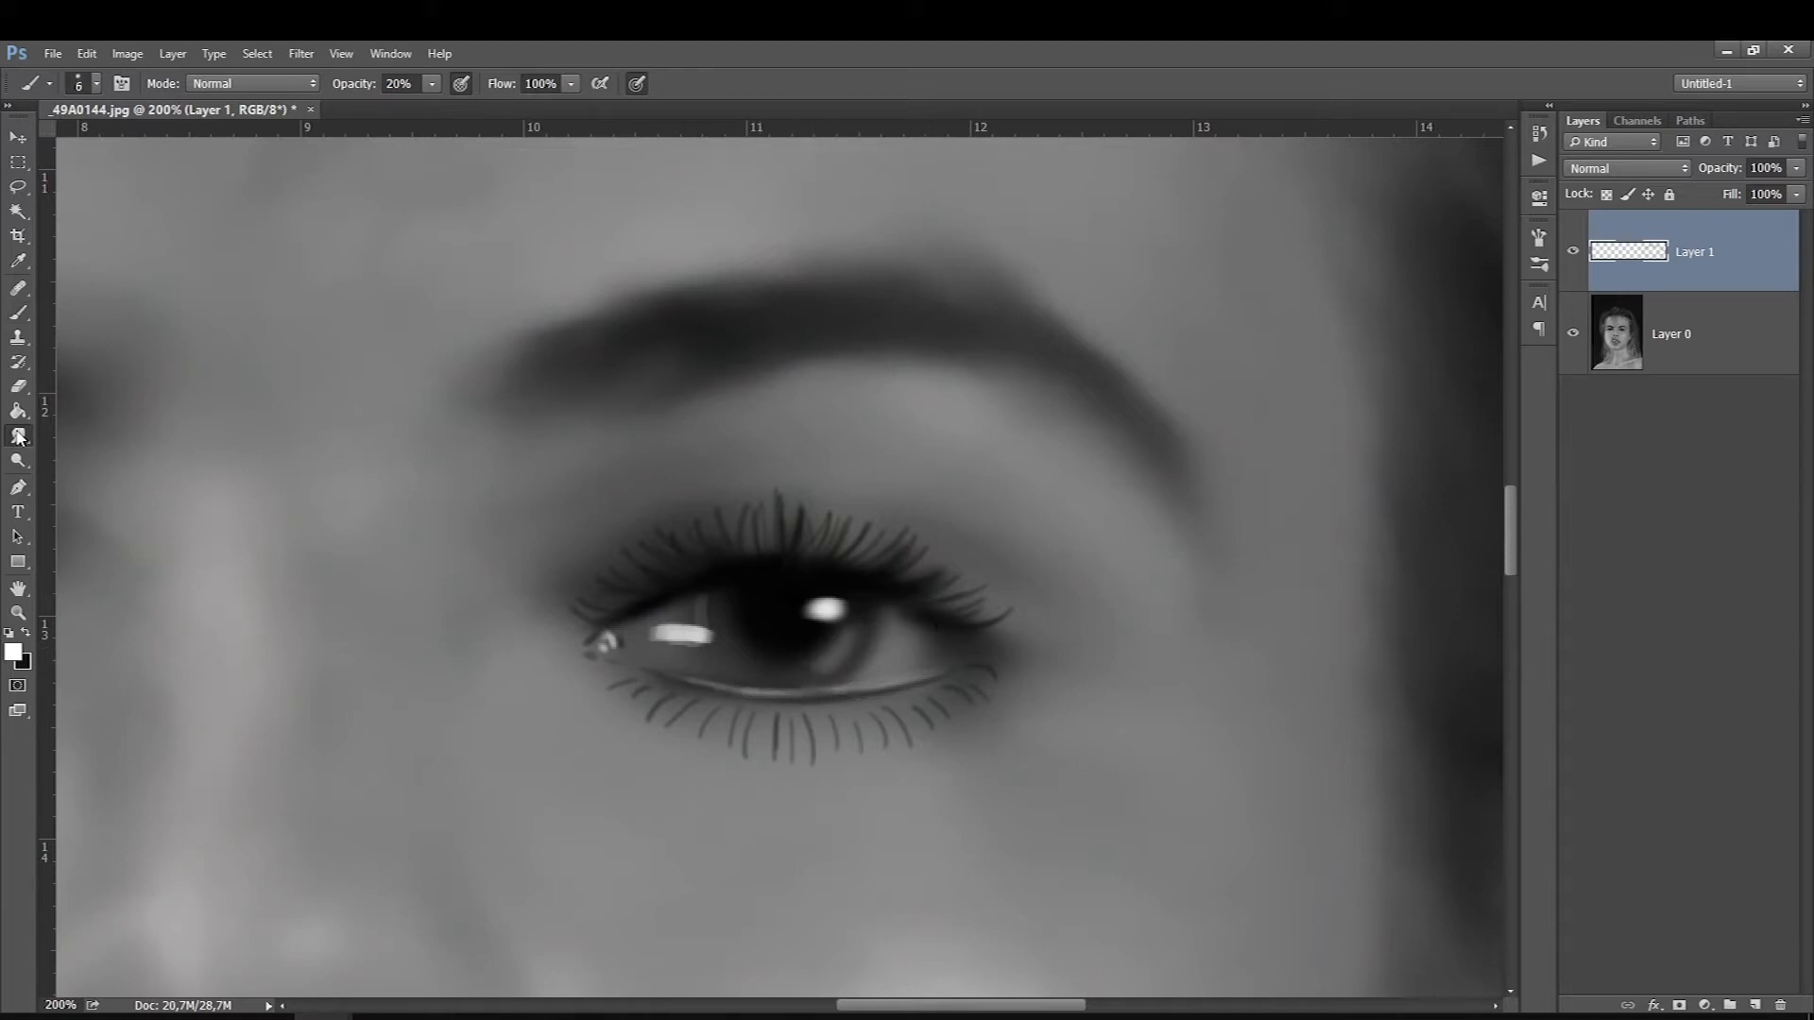
mouse_move(834, 686)
left_mouse_down()
mouse_move(768, 690)
mouse_move(820, 694)
mouse_move(596, 640)
left_mouse_up()
key("bracketright")
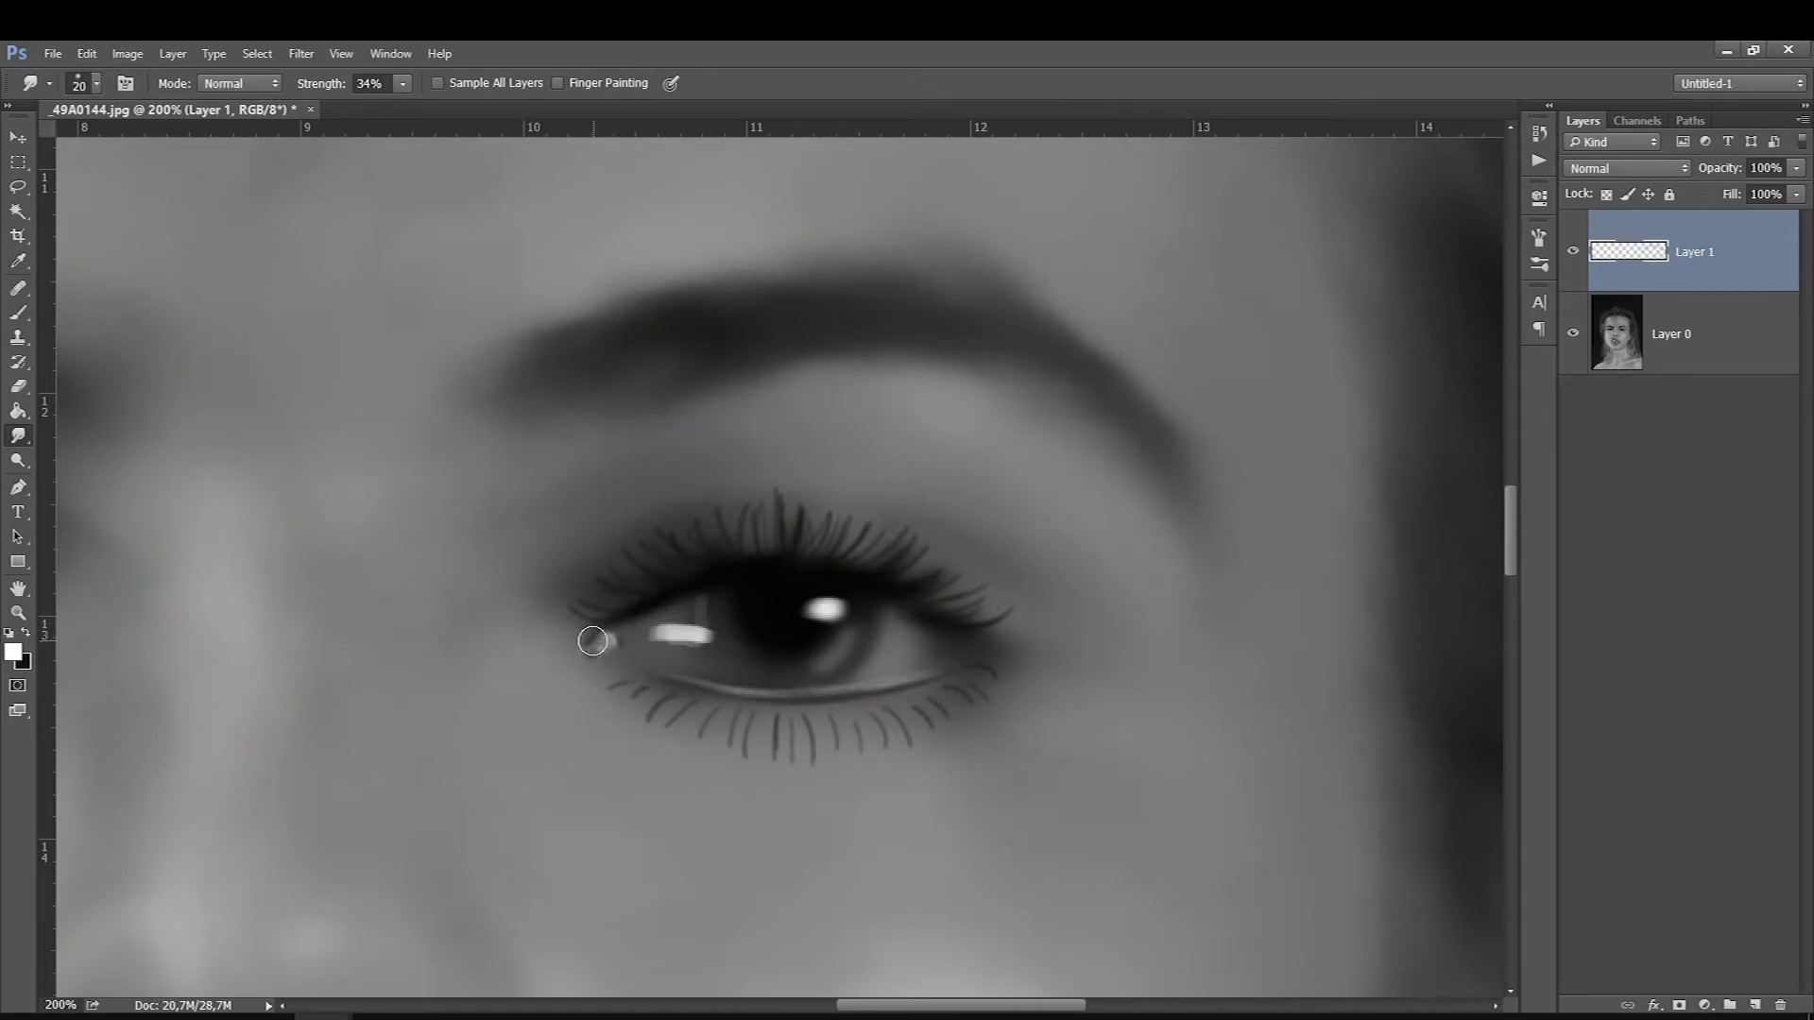
Dab faint white flecks around the lower iris and draw a fine dark crease line above the outer upper lashes
left_click(18, 313)
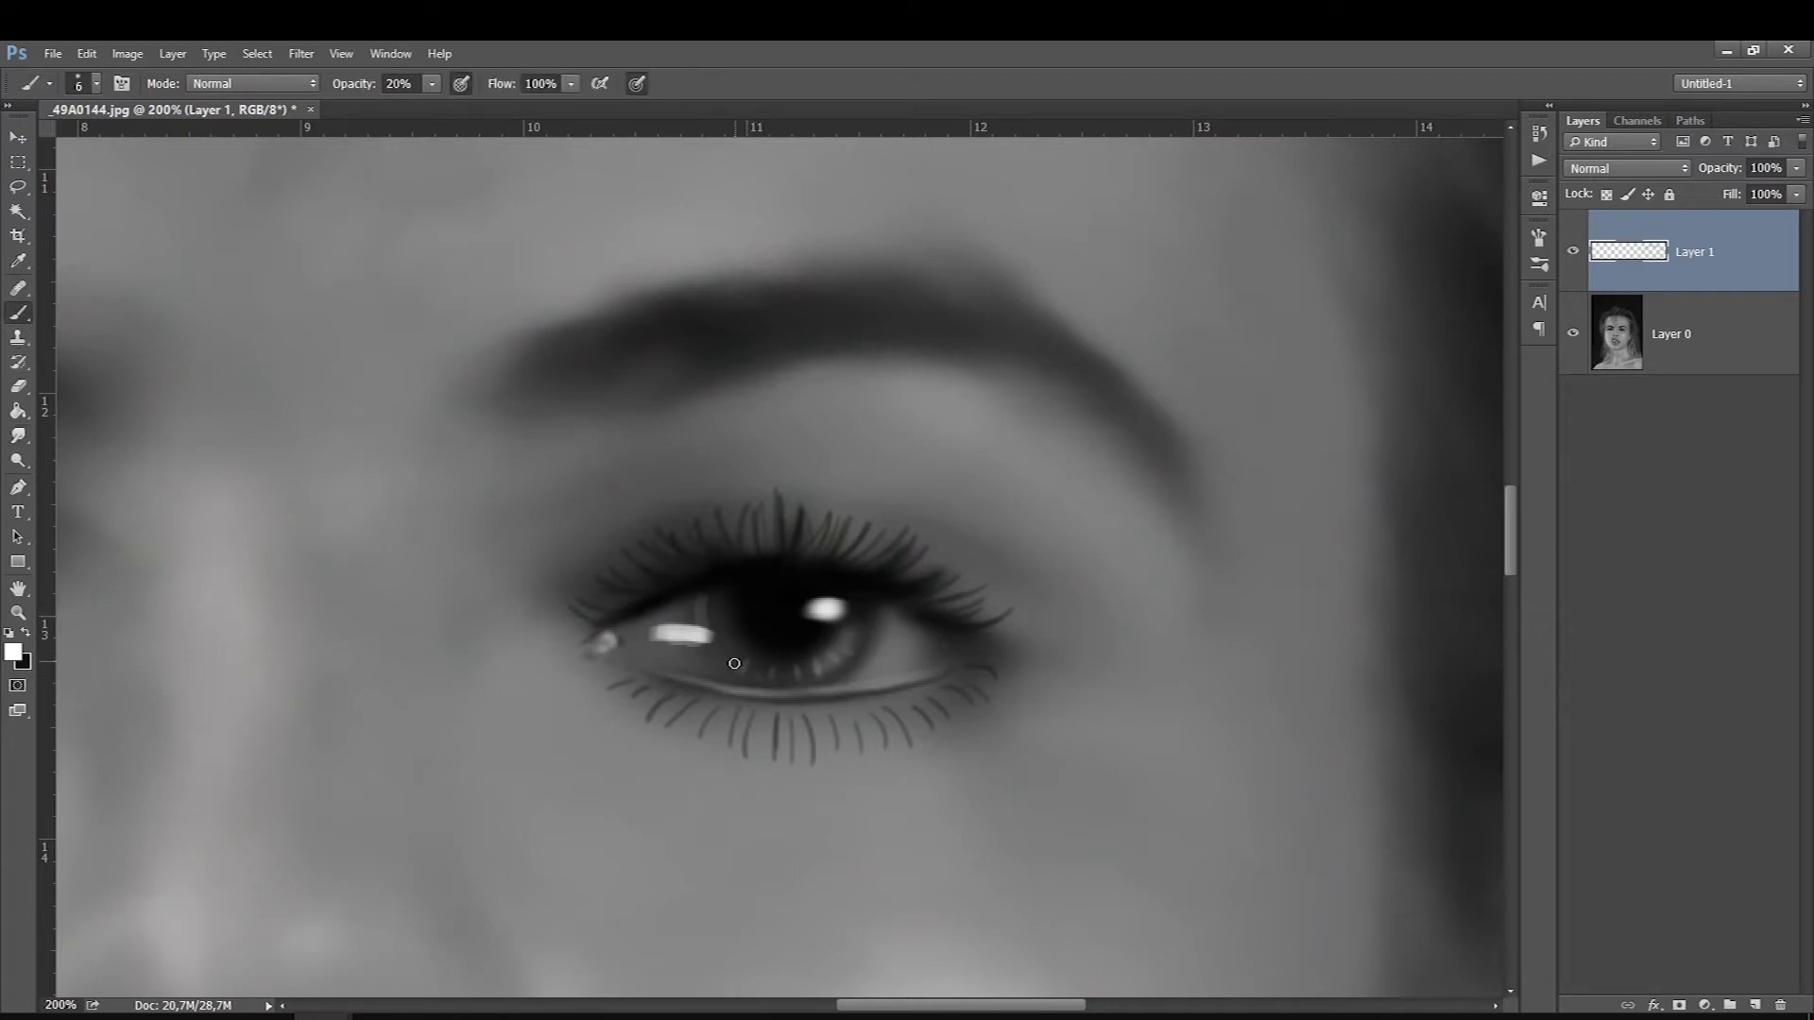
left_click(26, 634)
key("bracketright")
key("bracketright")
key("bracketright")
key("bracketright")
key("bracketright")
key("bracketleft")
left_click_drag(916, 522, 1001, 562)
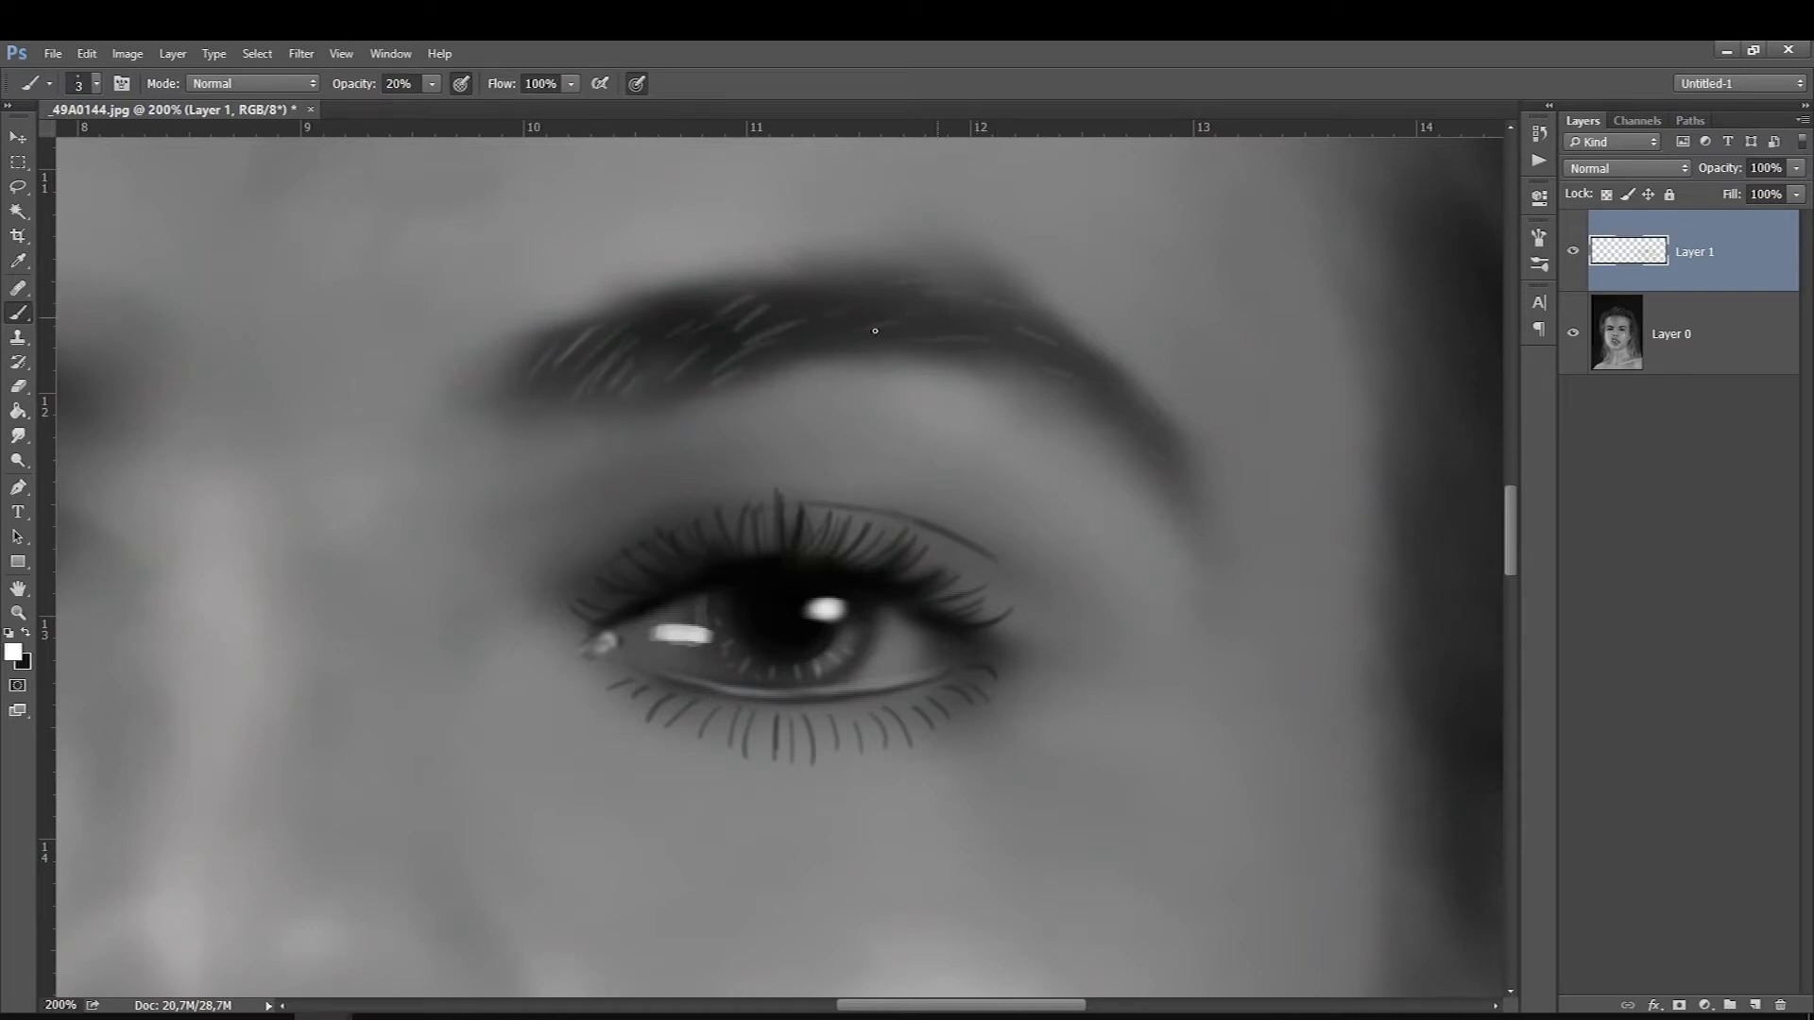
left_click(26, 633)
key("[")
left_click(23, 662)
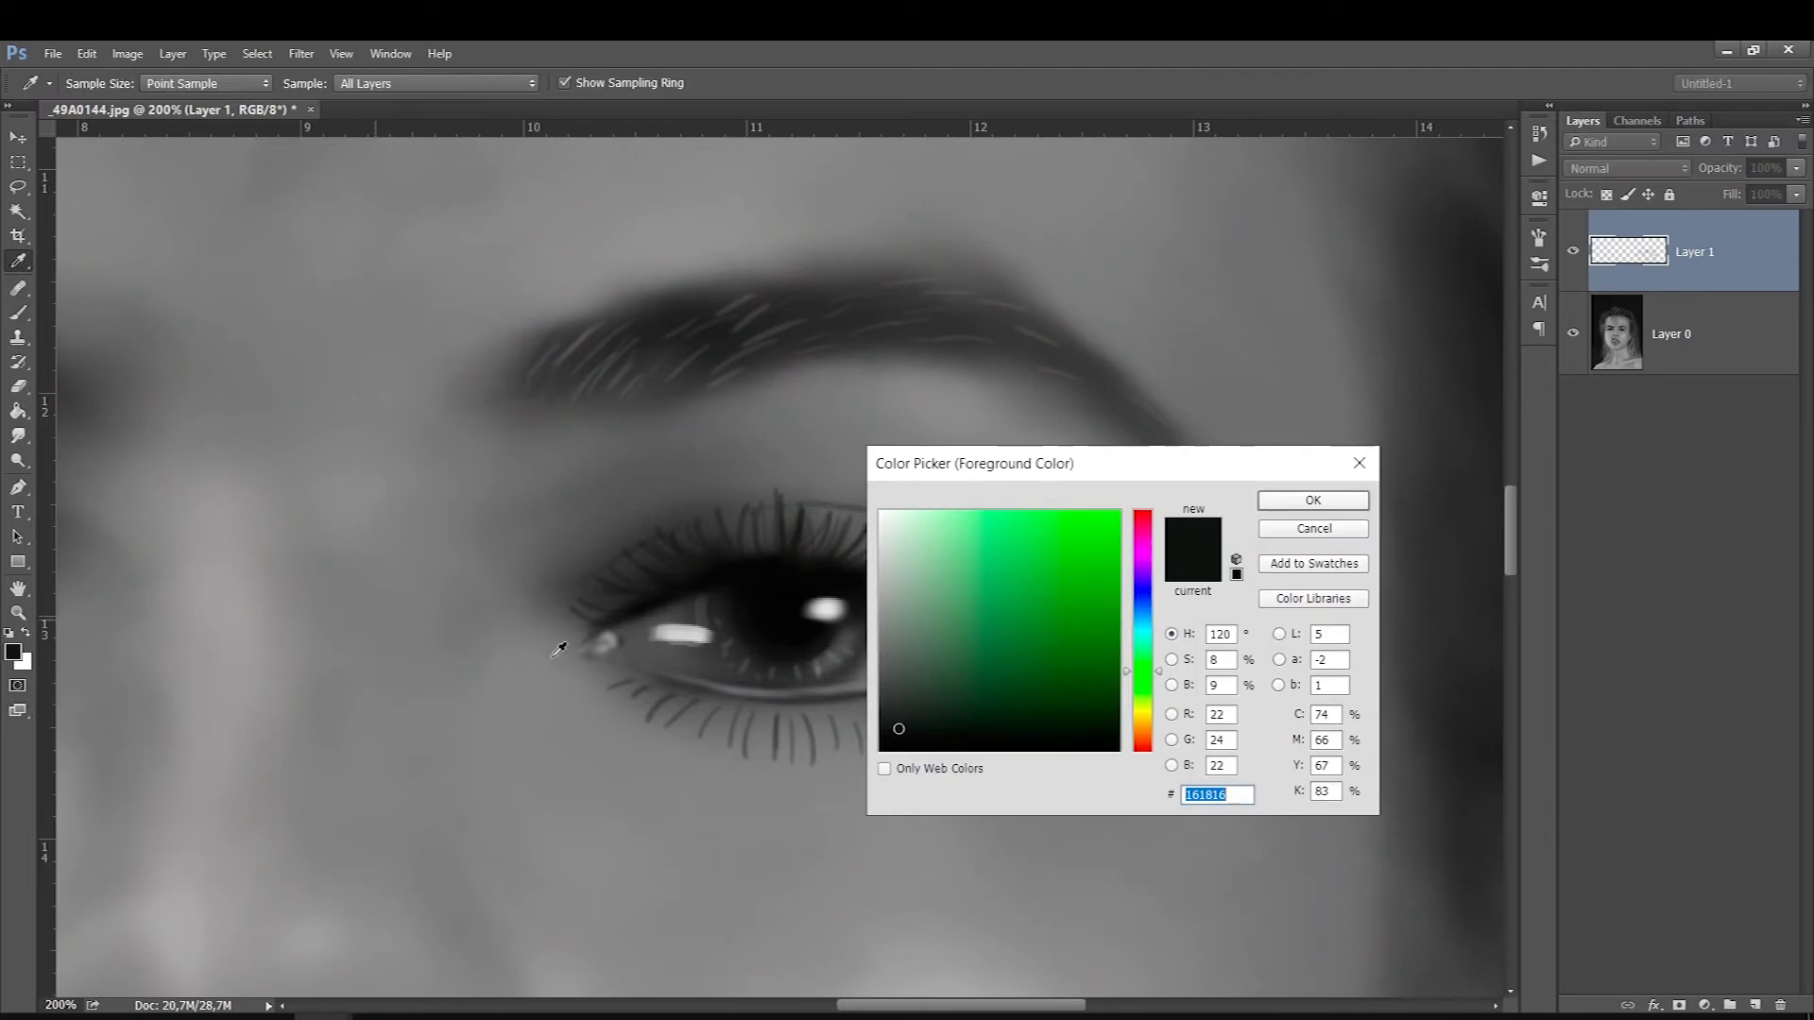
key("Escape")
Paint fine dark hair strokes along the right-hand eyebrow out to its tail with a 3 to 4 px brush at 58% opacity
left_click_drag(771, 341, 710, 386)
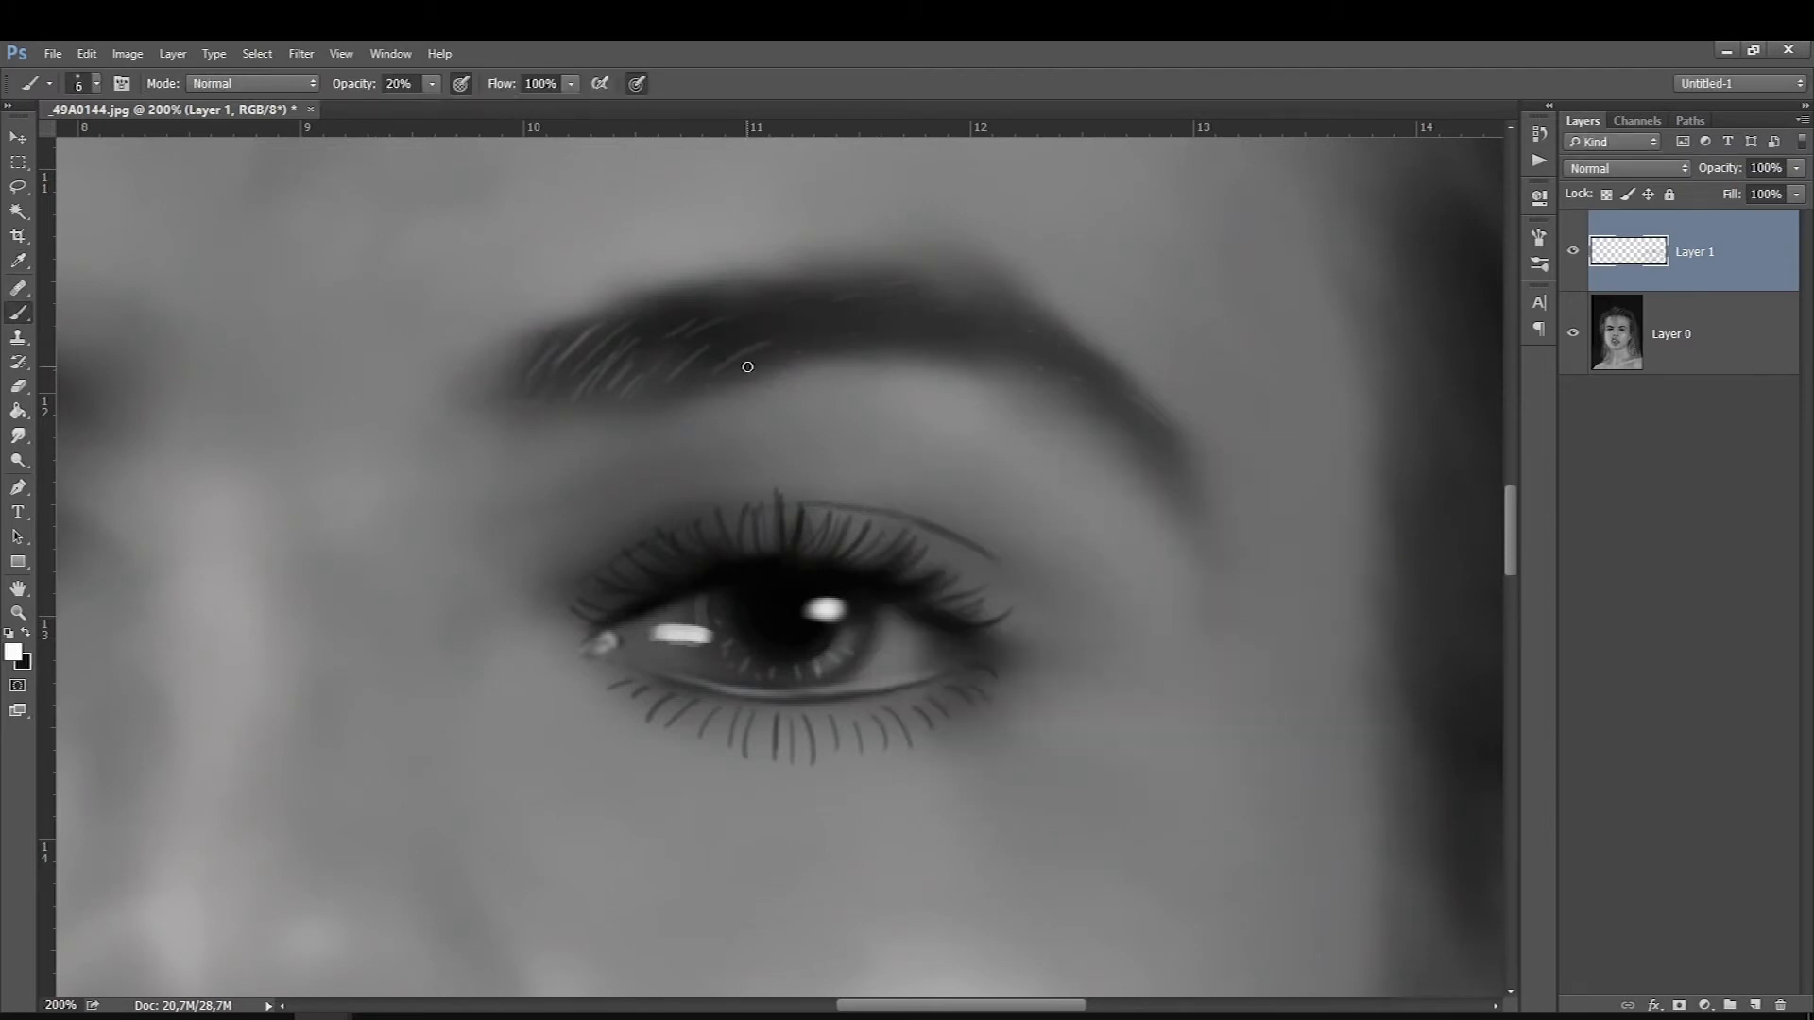
mouse_move(804, 322)
left_mouse_down()
mouse_move(746, 346)
mouse_move(736, 323)
left_mouse_up()
left_click_drag(755, 297, 719, 313)
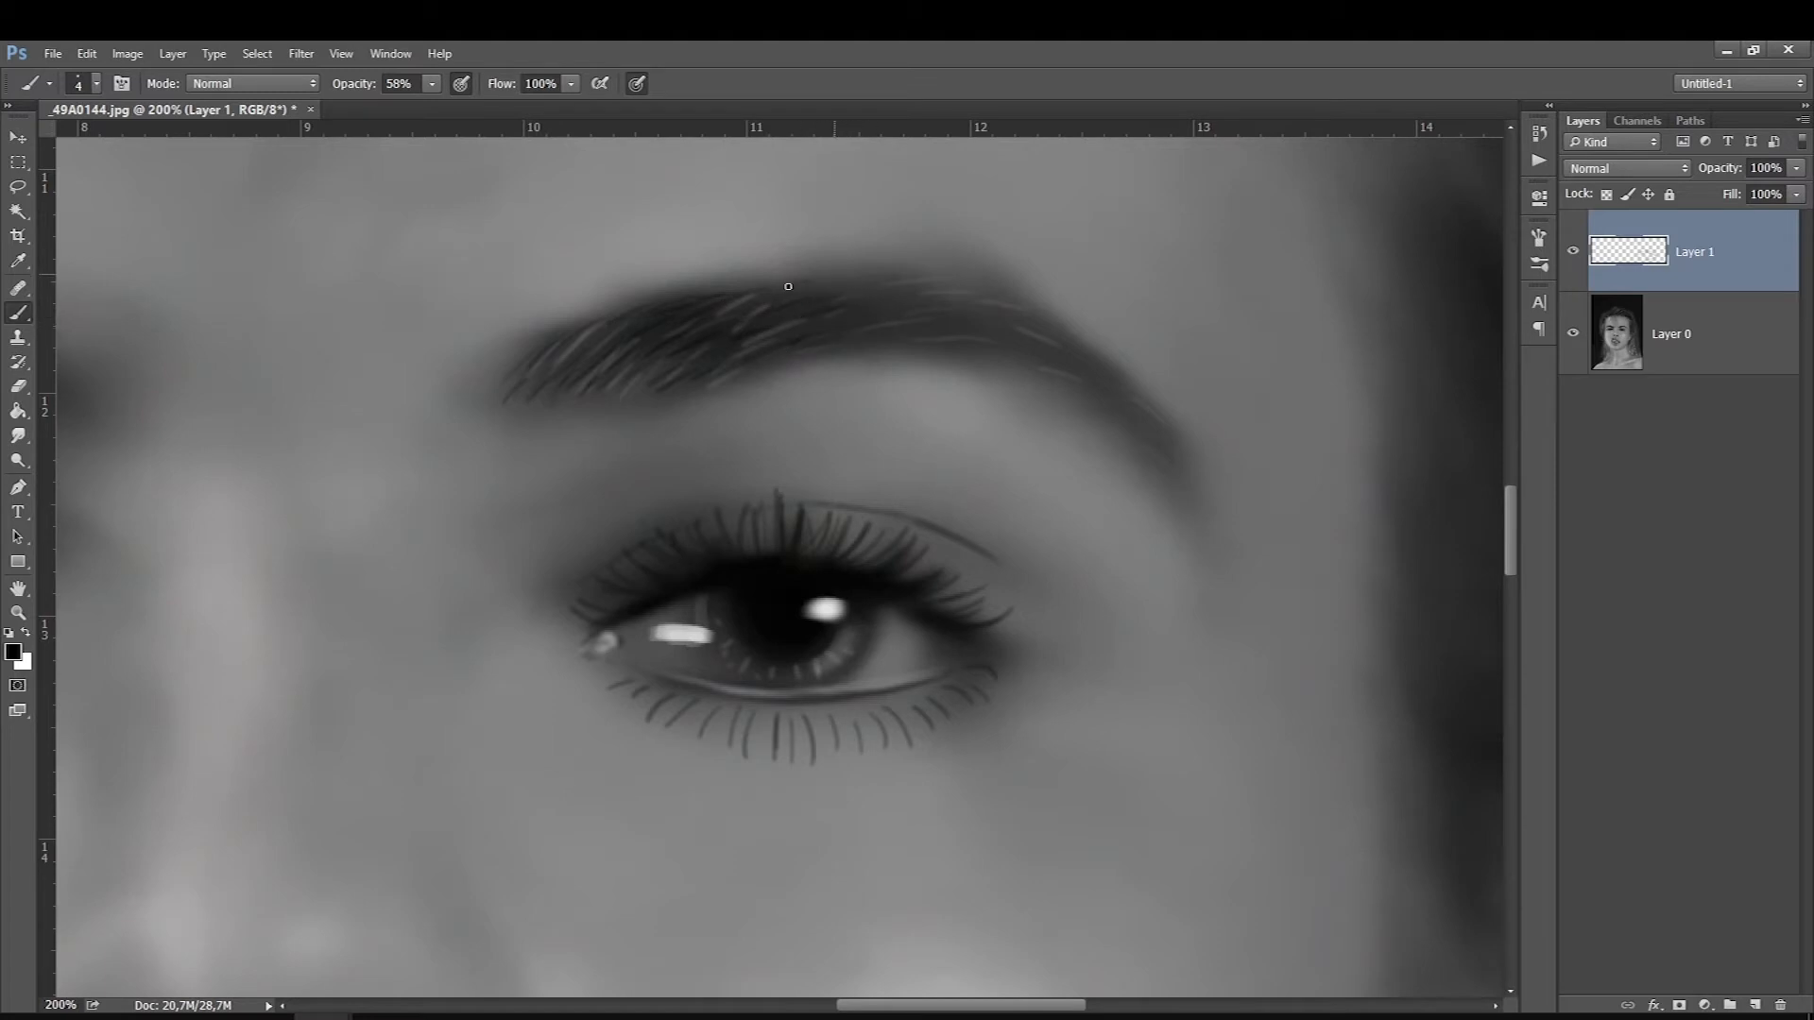
mouse_move(926, 260)
left_mouse_down()
mouse_move(985, 271)
mouse_move(958, 263)
left_mouse_up()
left_click_drag(931, 277, 993, 280)
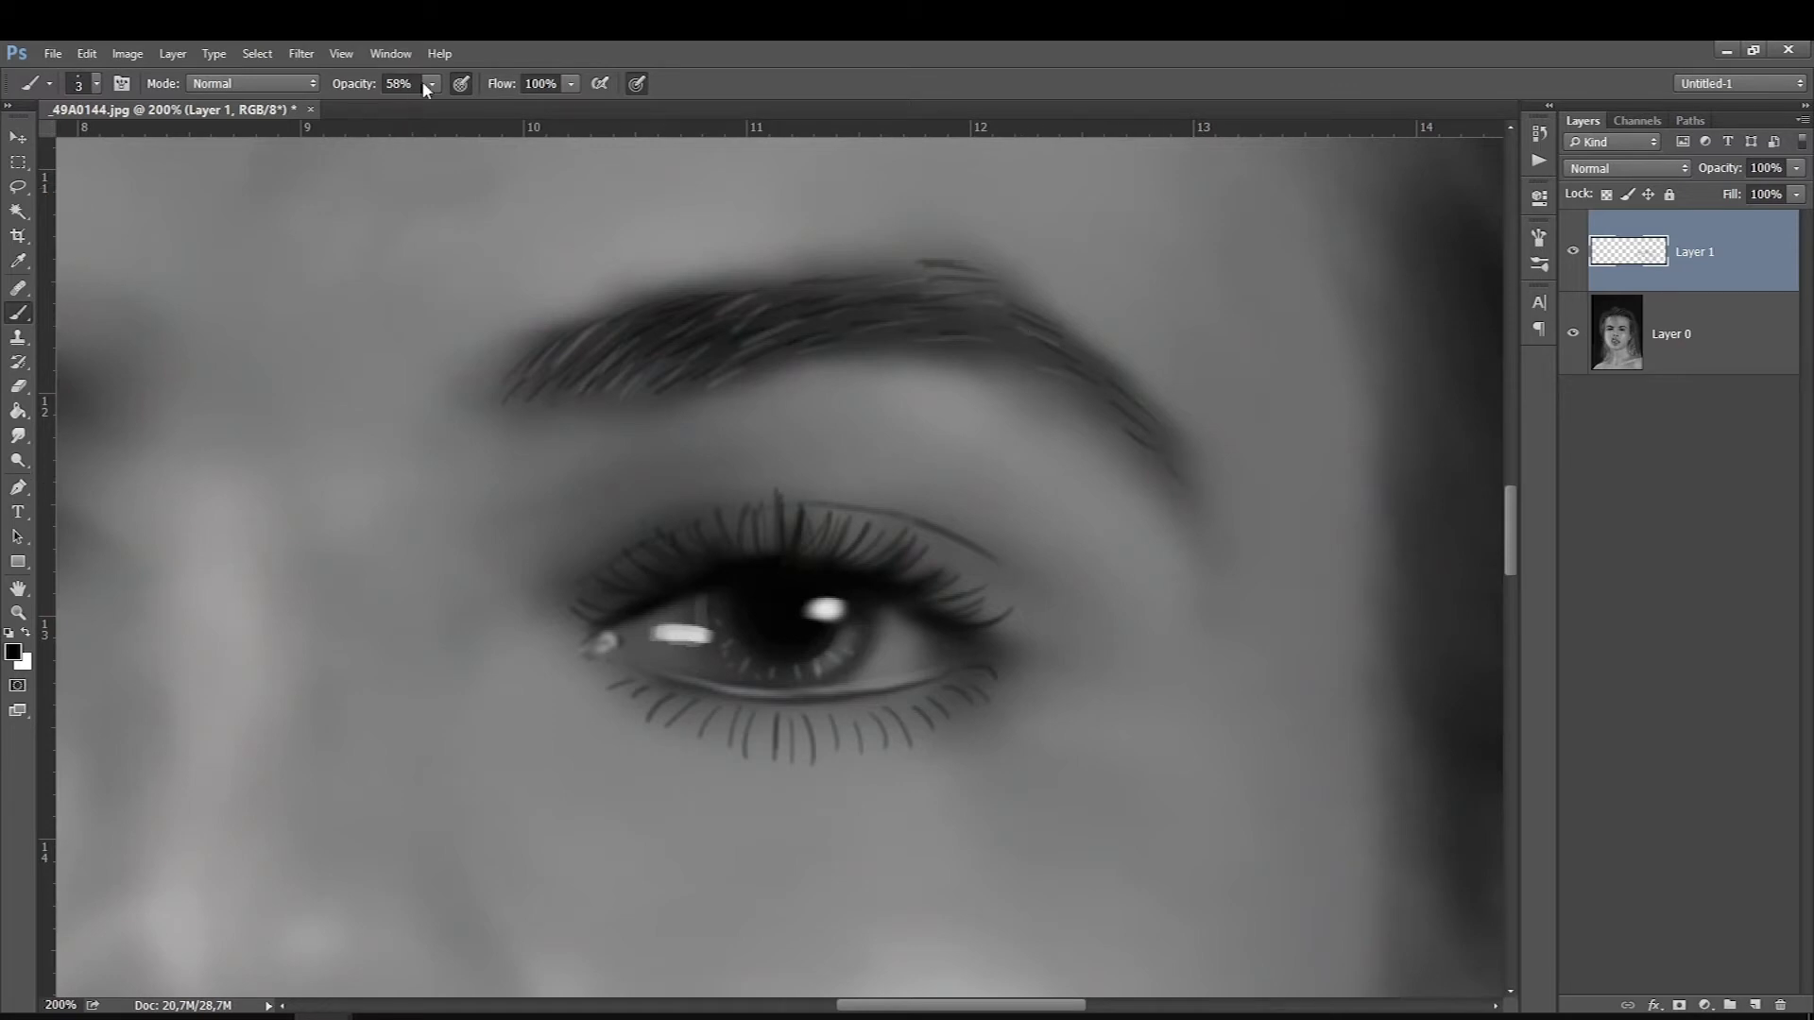
Draw a faint inner lid crease at 30% opacity, and choose the 411 px speckle brush reduced to 150 px
left_click_drag(424, 108, 406, 107)
right_click(536, 542)
left_click(655, 718)
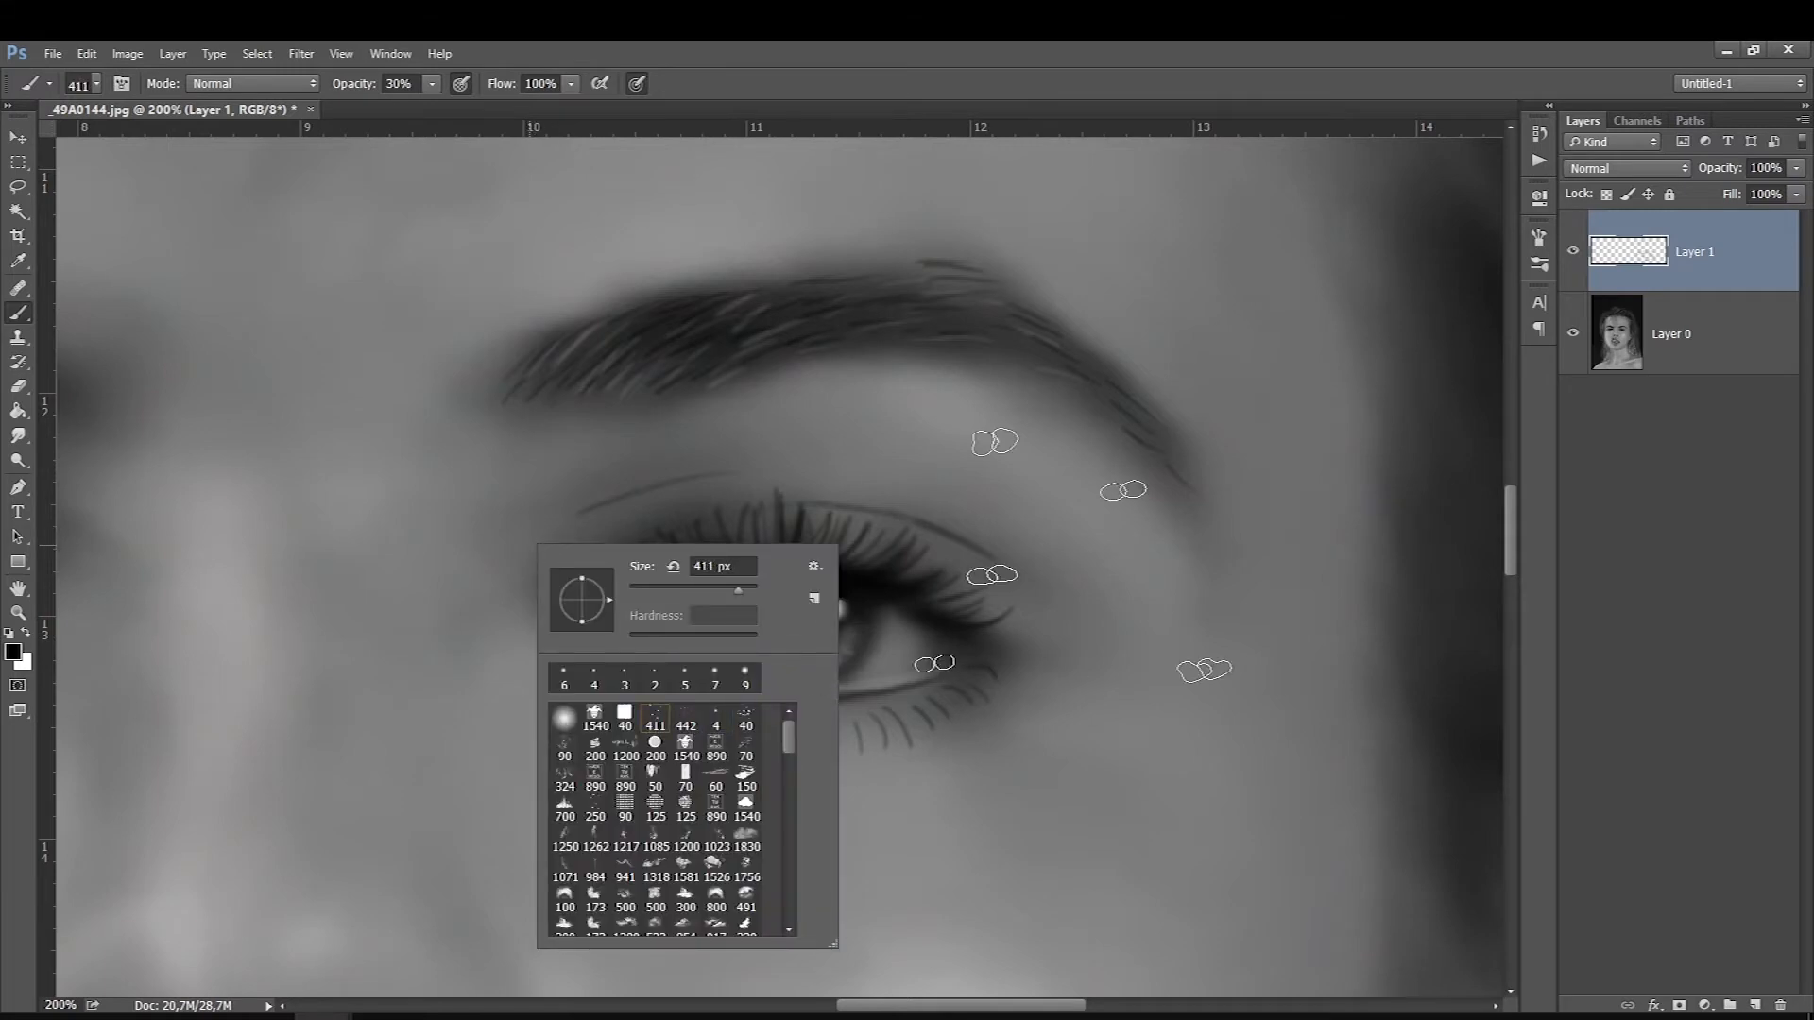
left_click(1639, 260)
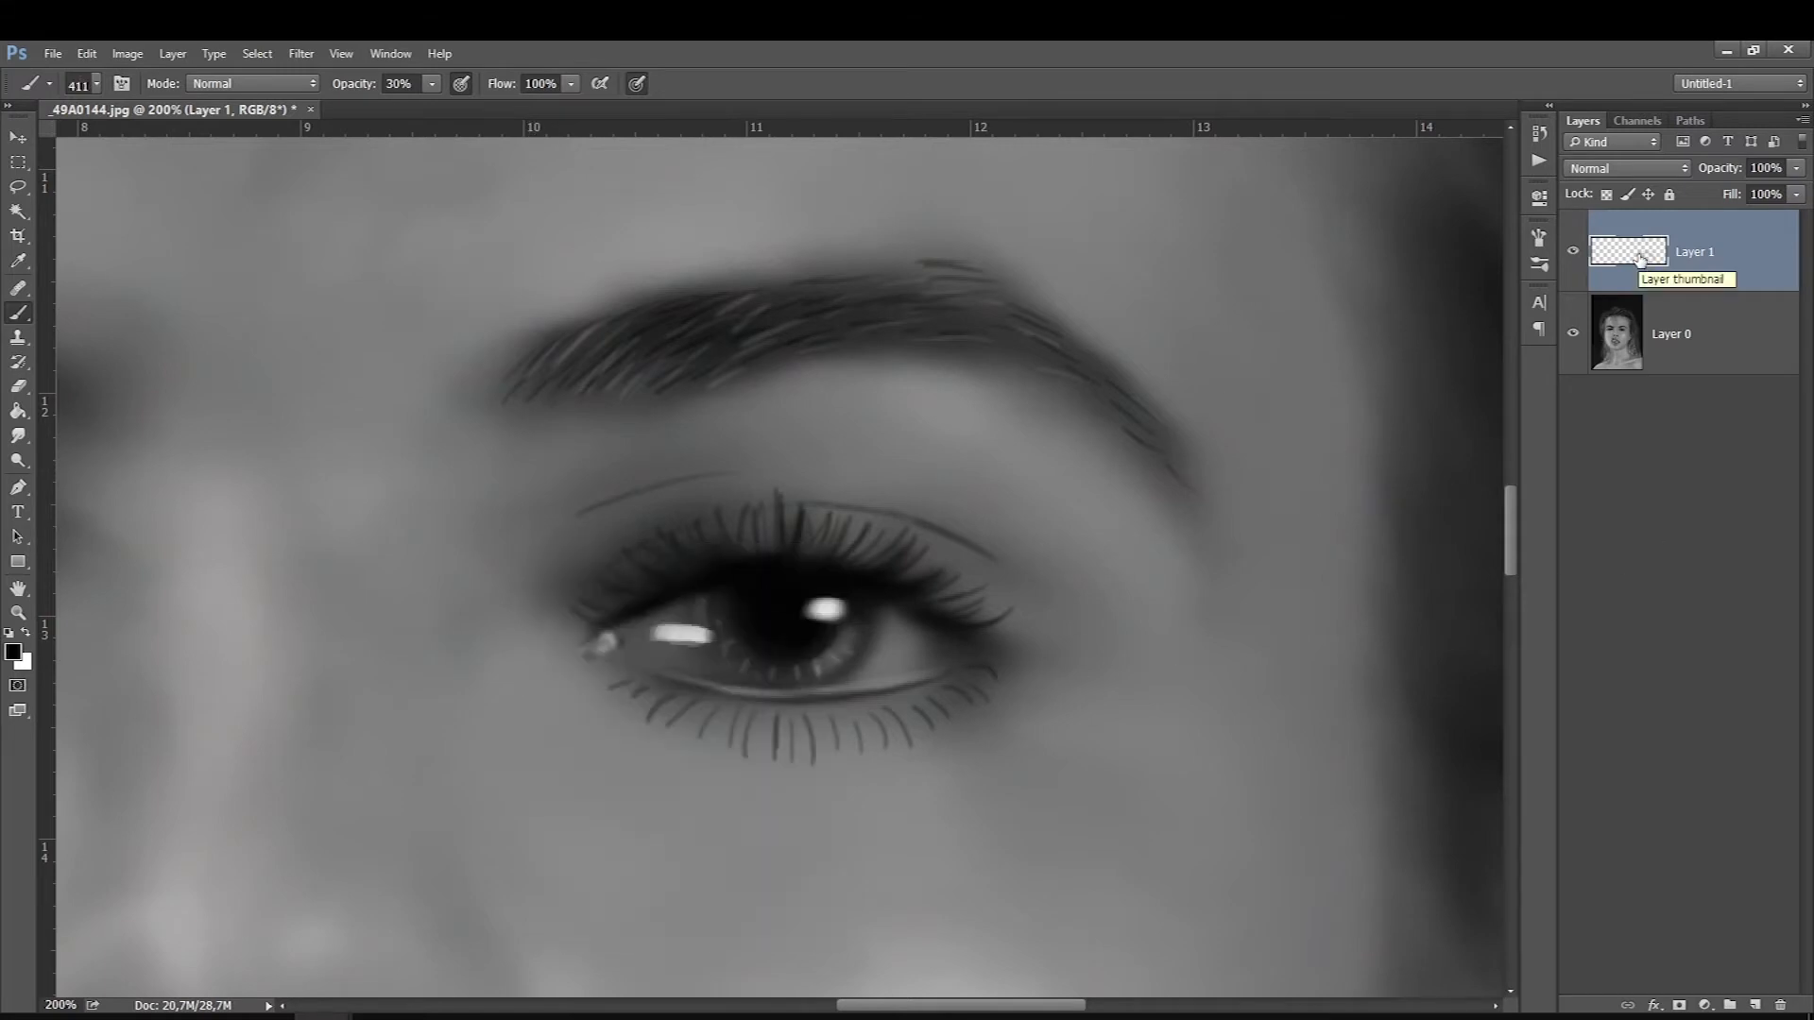
key("bracketleft")
key("bracketleft")
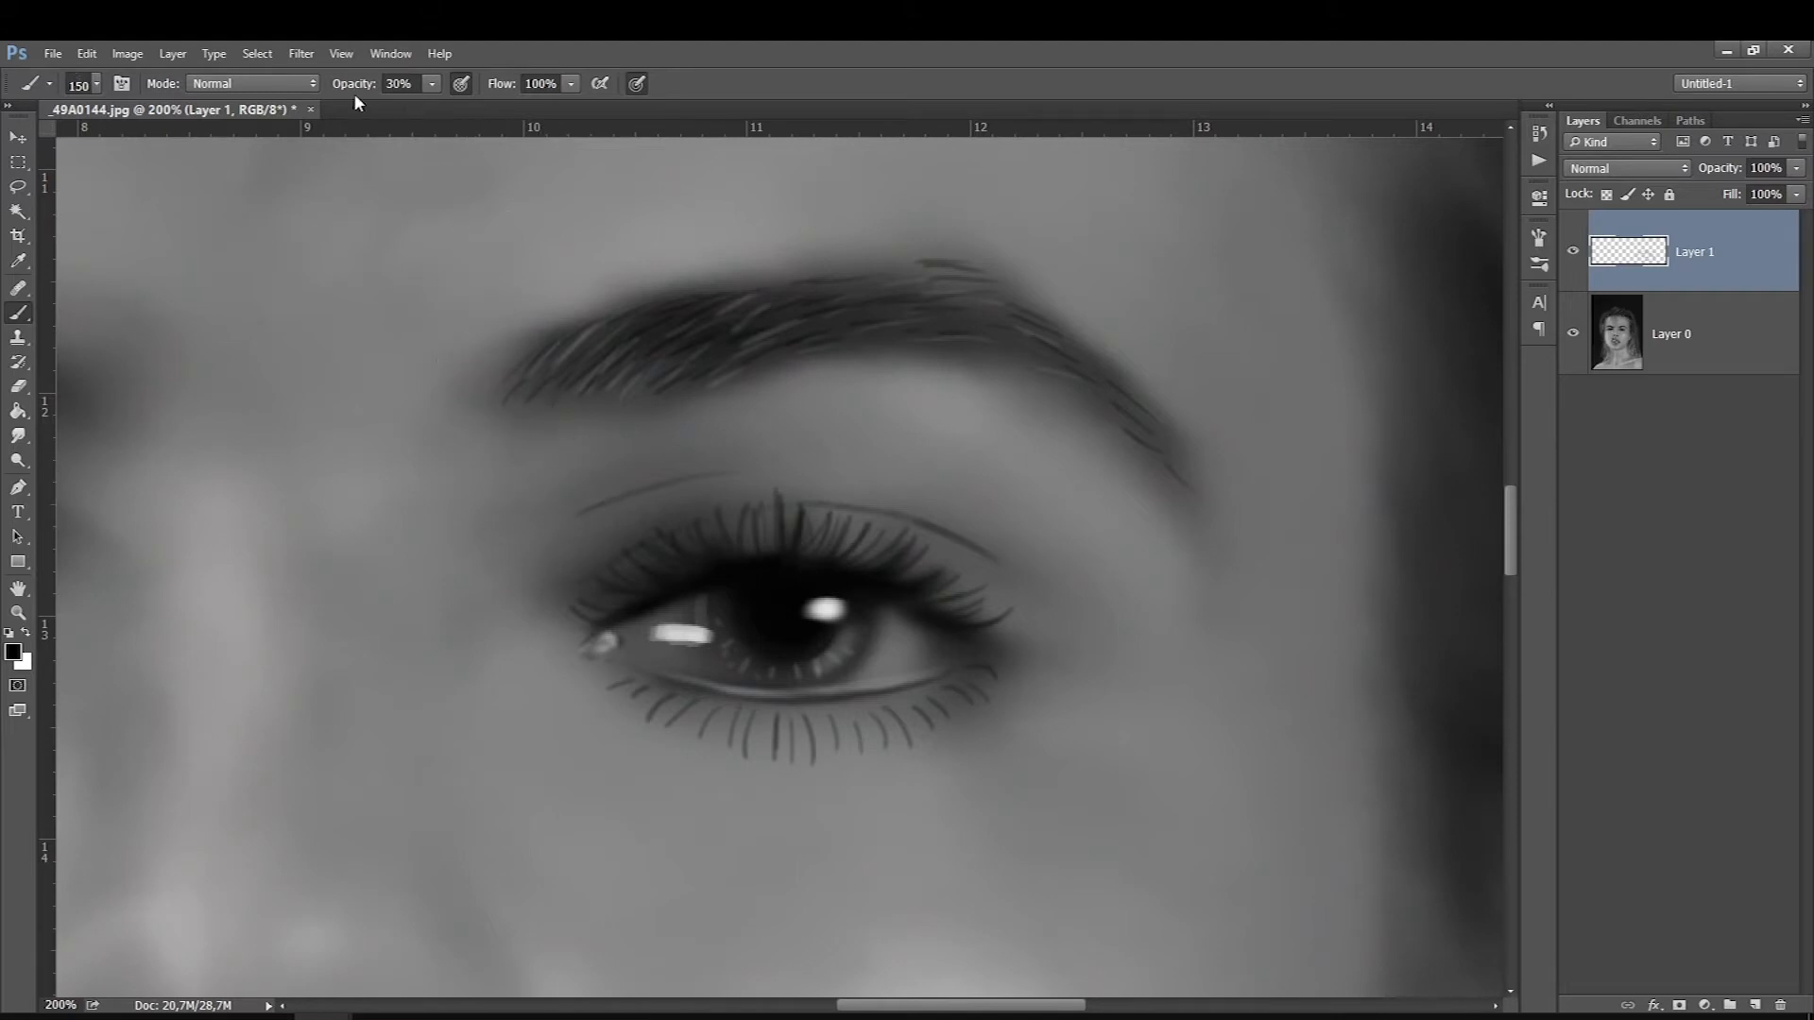
Set the foreground colour to mid grey #6e6b6b and add a new empty layer above Layer 1
left_click(13, 652)
left_click(571, 554)
left_click_drag(904, 680, 895, 691)
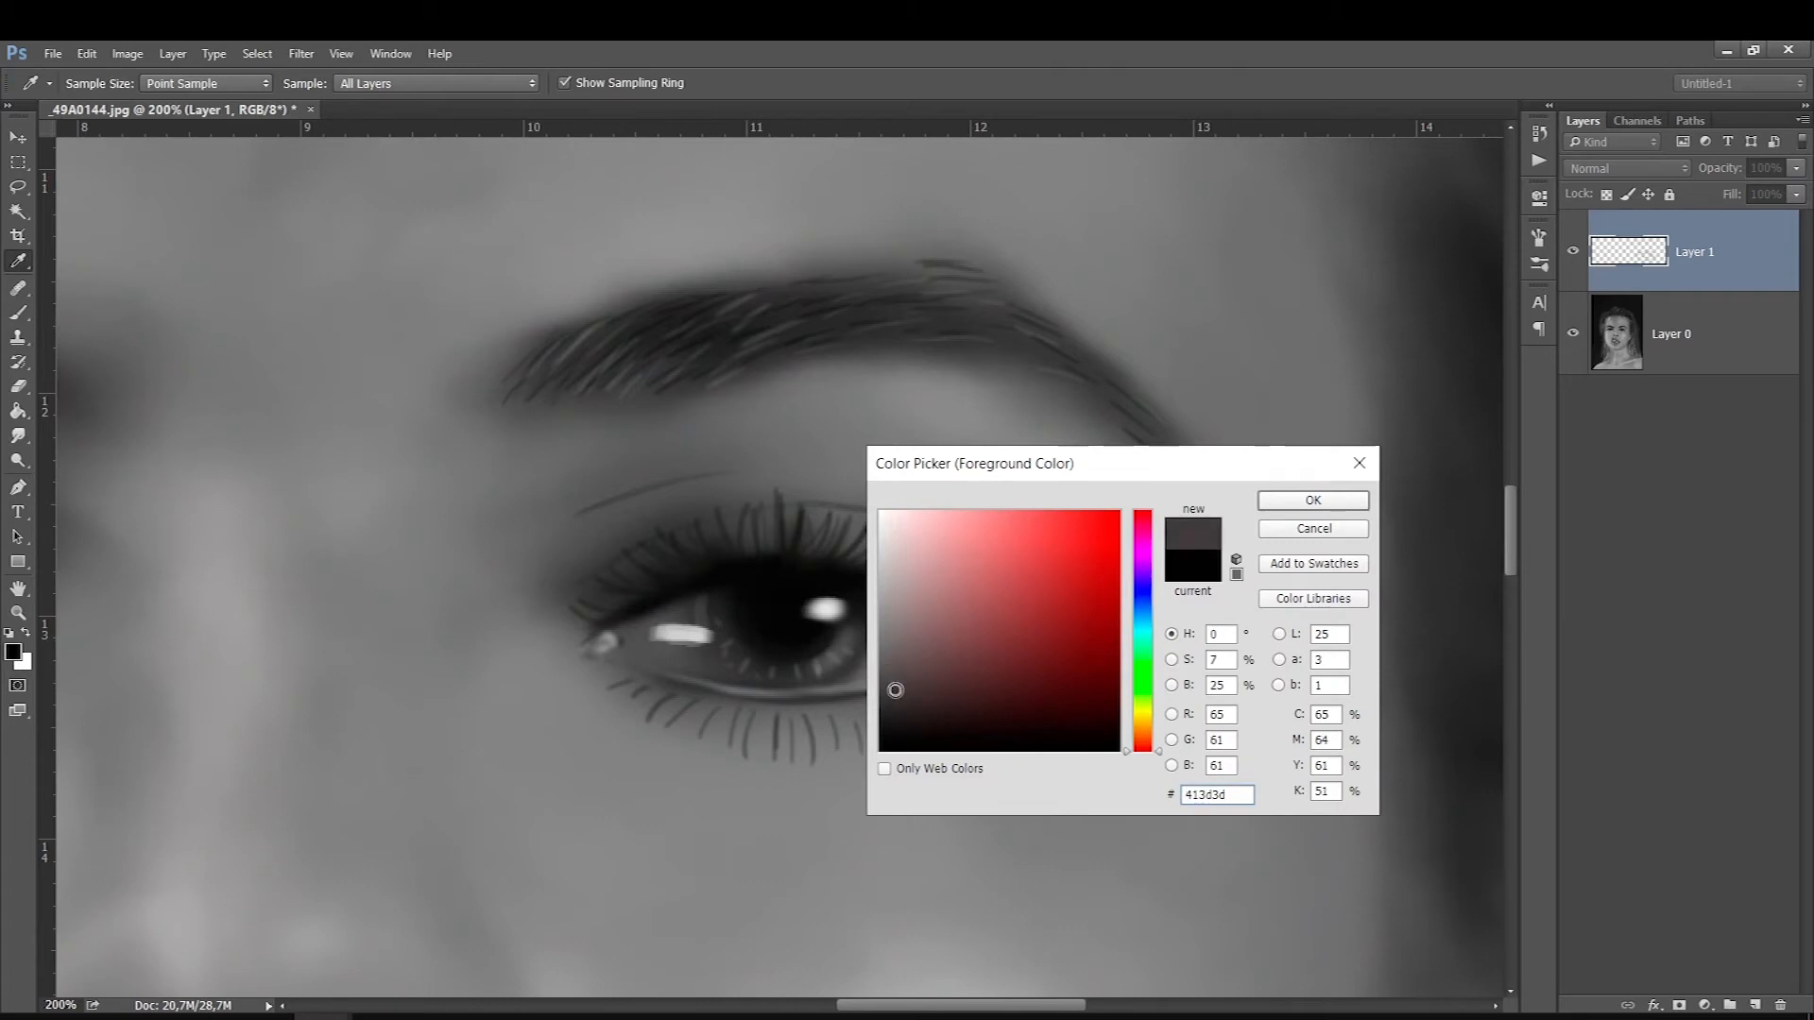
key("Return")
key("b")
left_click(1755, 1006)
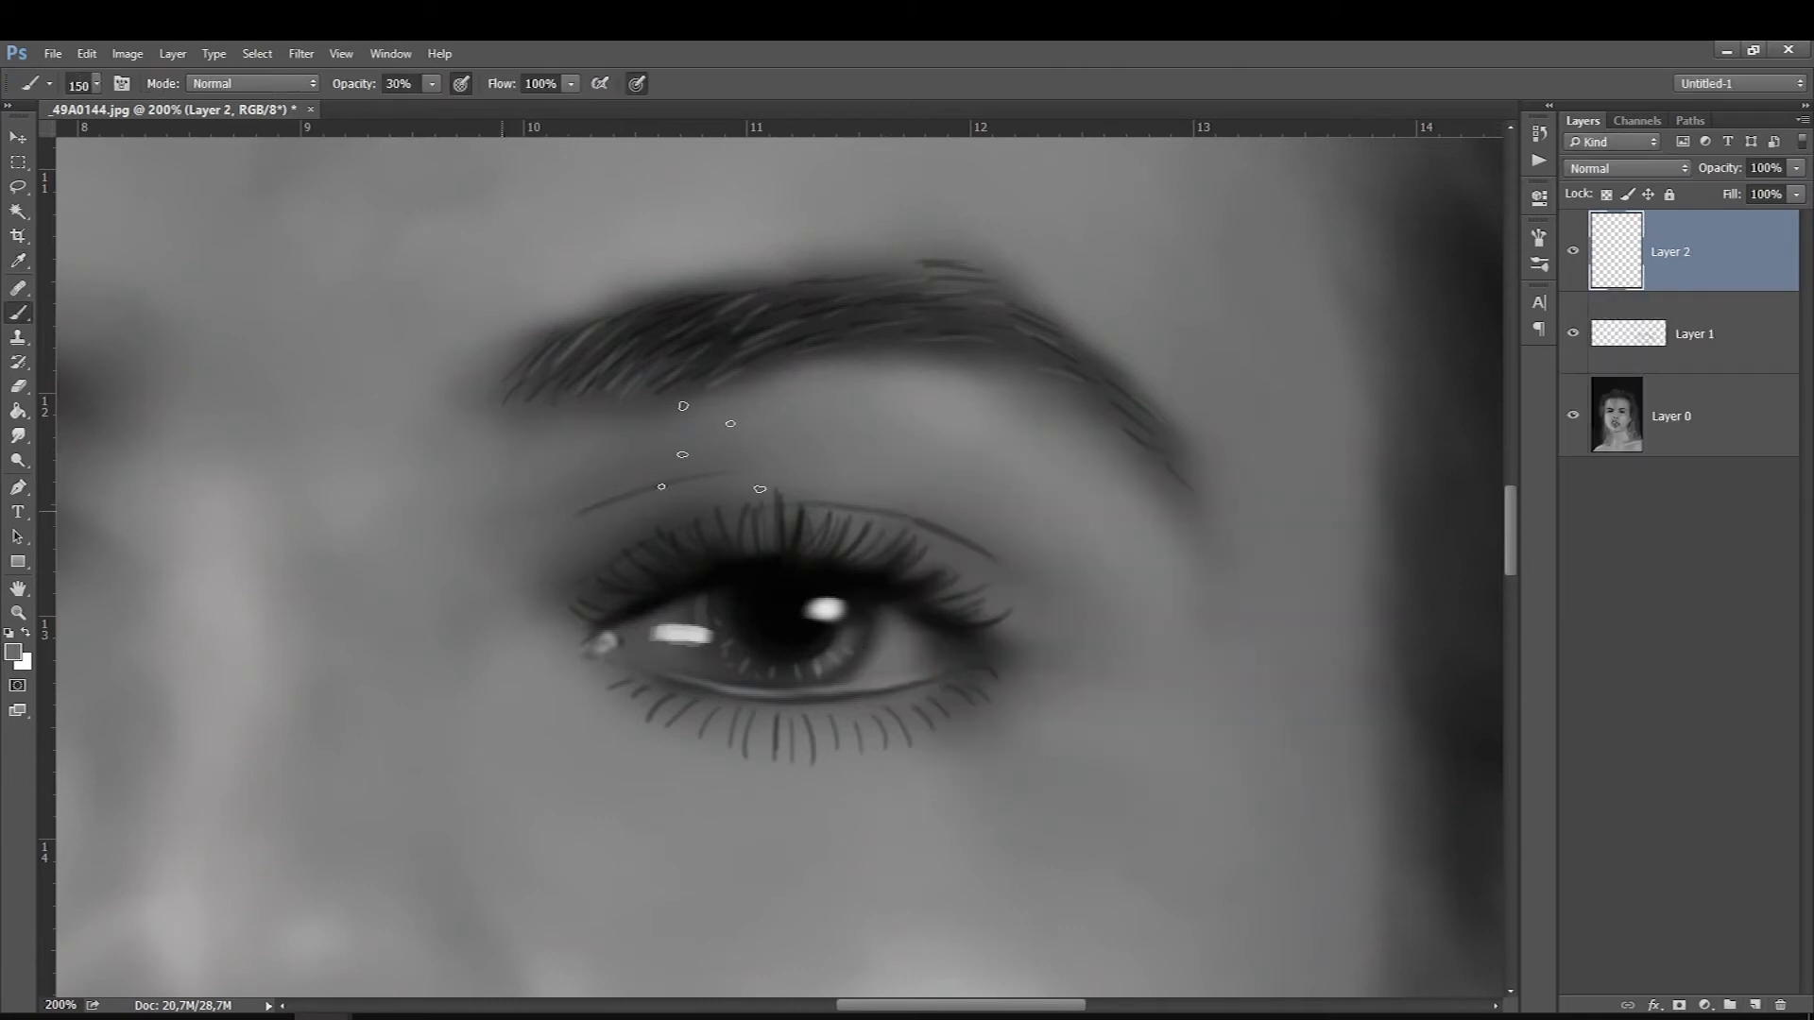
Scatter faint grey speckles over the right-hand eyelid below the brow, enlarging the speckle brush to 200 px
left_click_drag(714, 449, 851, 454)
key("]")
key("]")
left_click_drag(728, 457, 643, 473)
Pick a darker grey and scatter speckles across the skin around the right-hand eyelid and brow with a 175 px brush
left_click(11, 654)
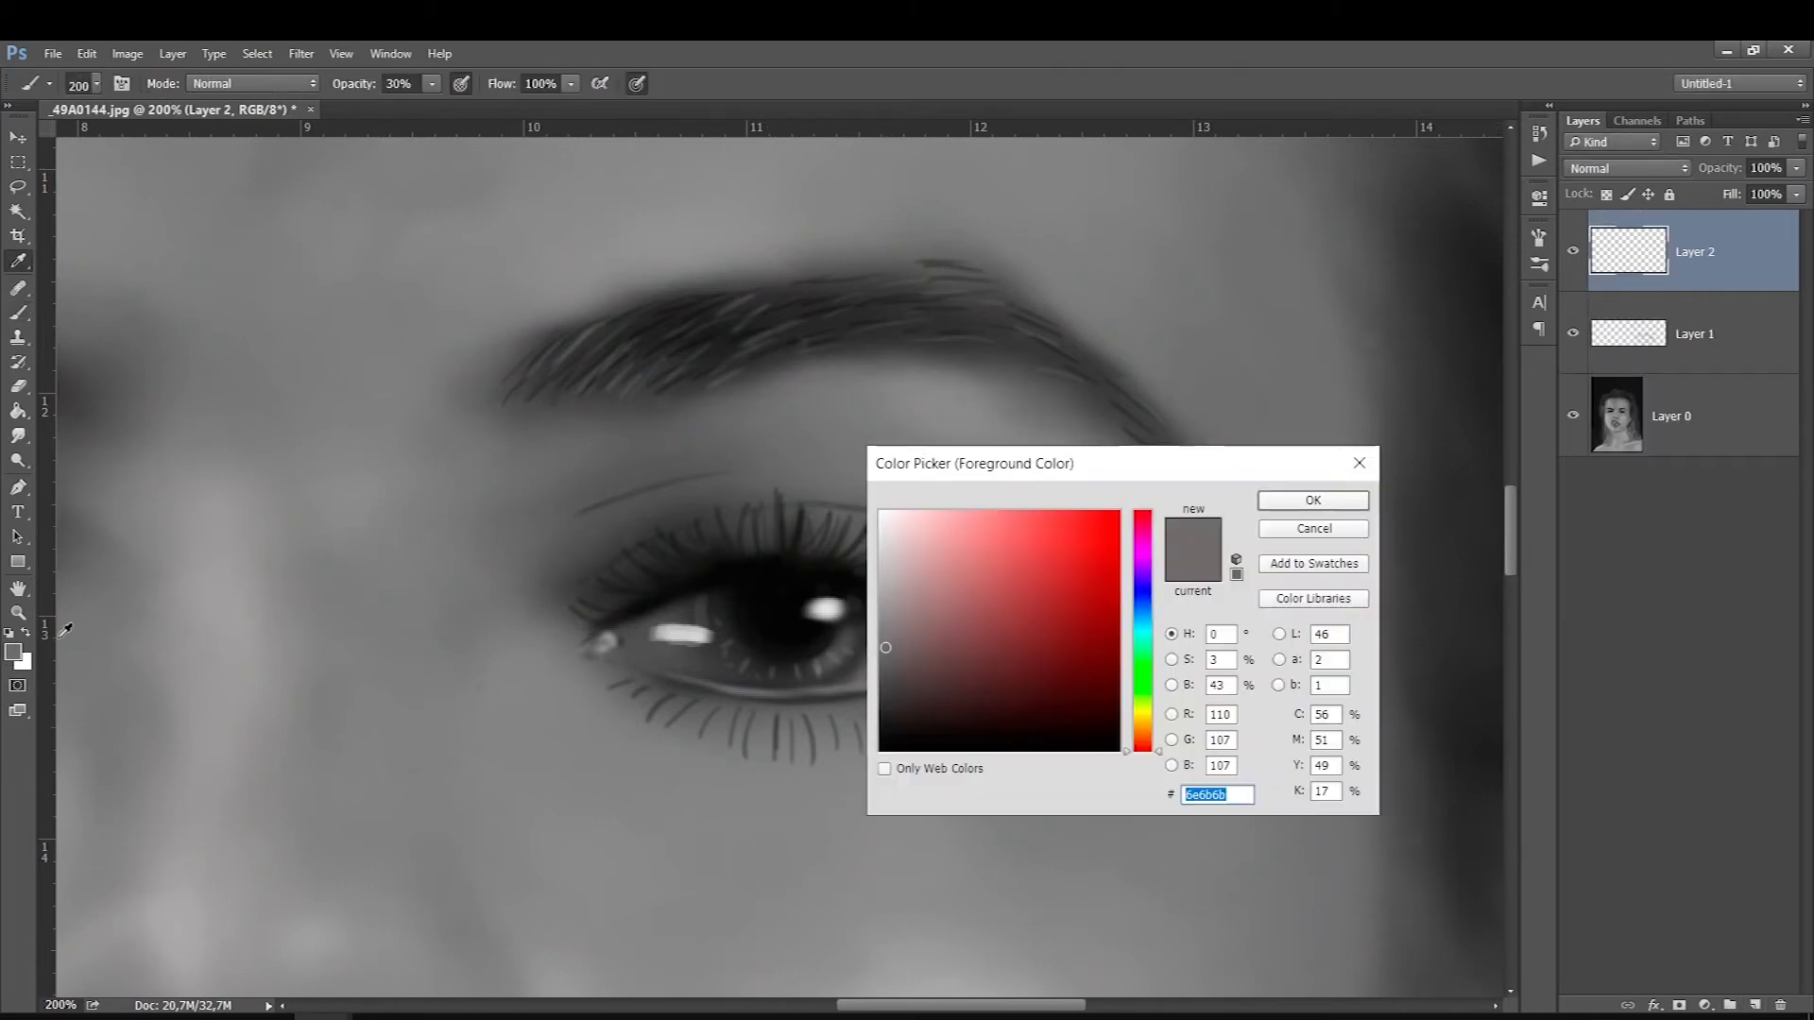
left_click(883, 681)
key("Return")
key("[")
left_click_drag(529, 453, 1127, 546)
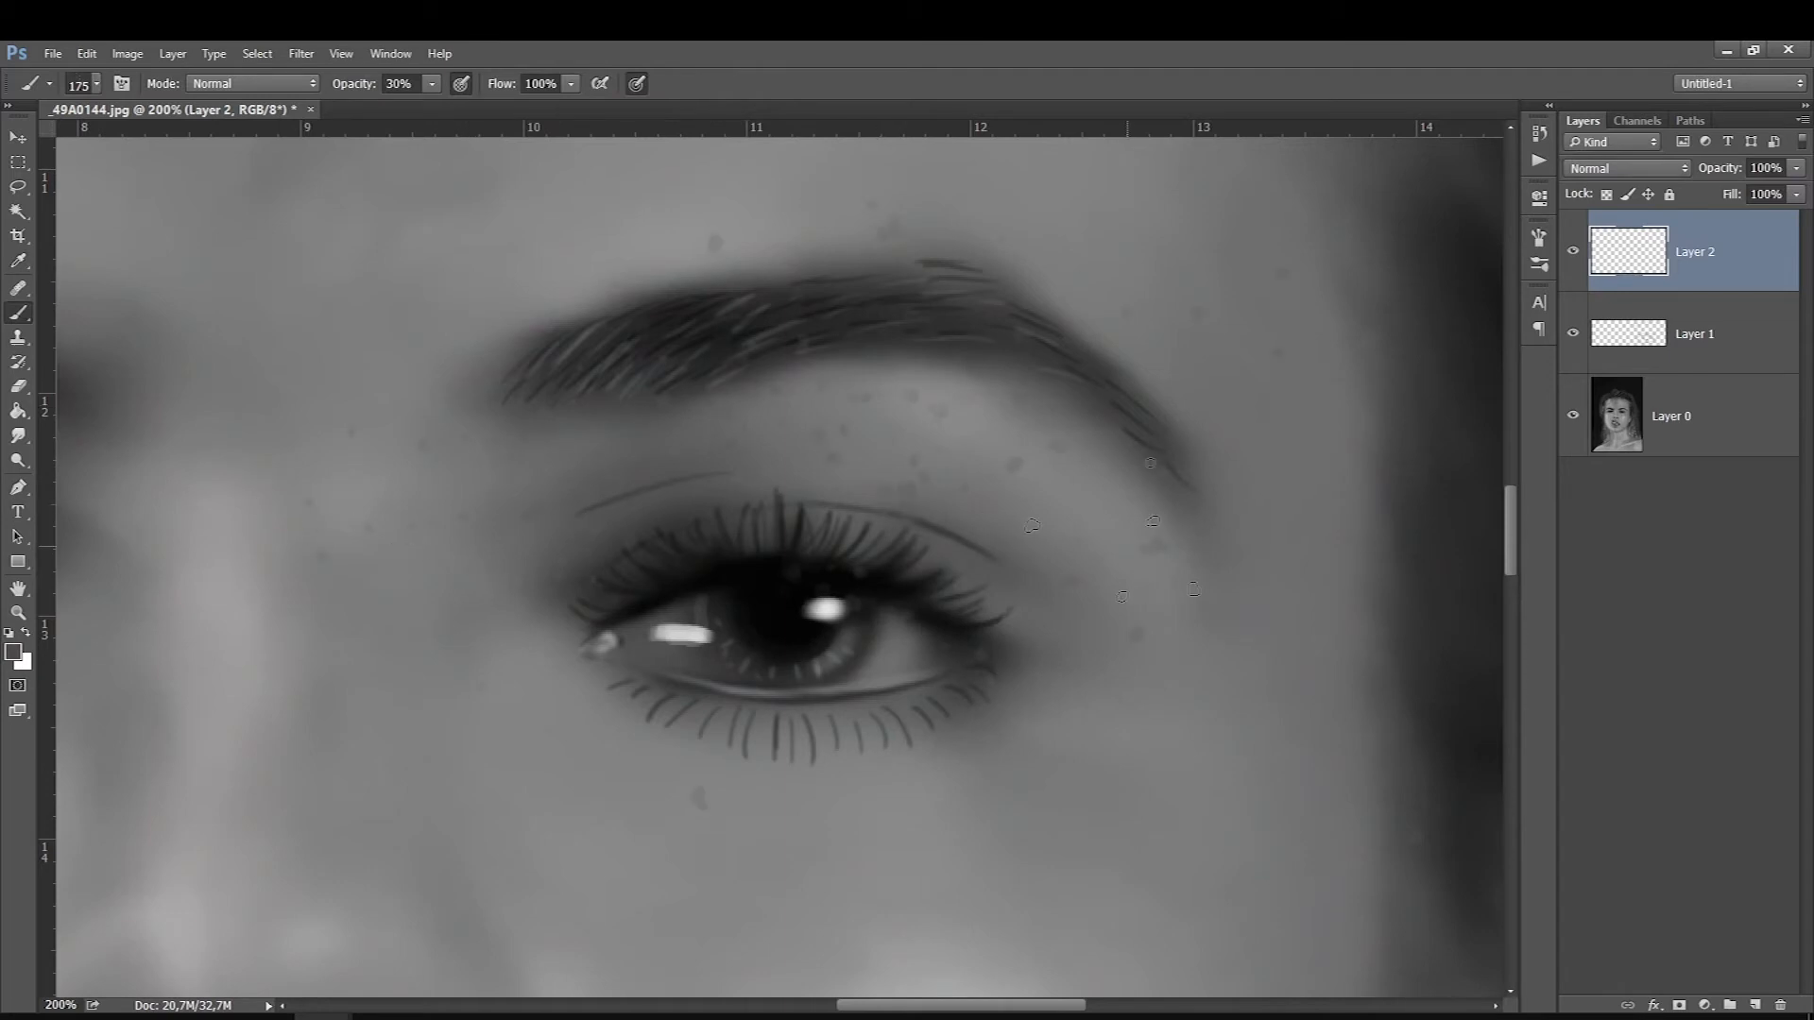
Scatter dark grey skin speckles over the cheek and the side of the nose below the right-hand eye
left_click_drag(1229, 727, 661, 803)
key("]")
mouse_move(378, 615)
left_mouse_down()
mouse_move(643, 841)
mouse_move(850, 935)
left_mouse_up()
mouse_move(226, 850)
left_mouse_down()
mouse_move(349, 784)
mouse_move(1086, 879)
left_mouse_up()
key("[")
mouse_move(1200, 633)
left_mouse_down()
mouse_move(930, 912)
mouse_move(936, 888)
left_mouse_up()
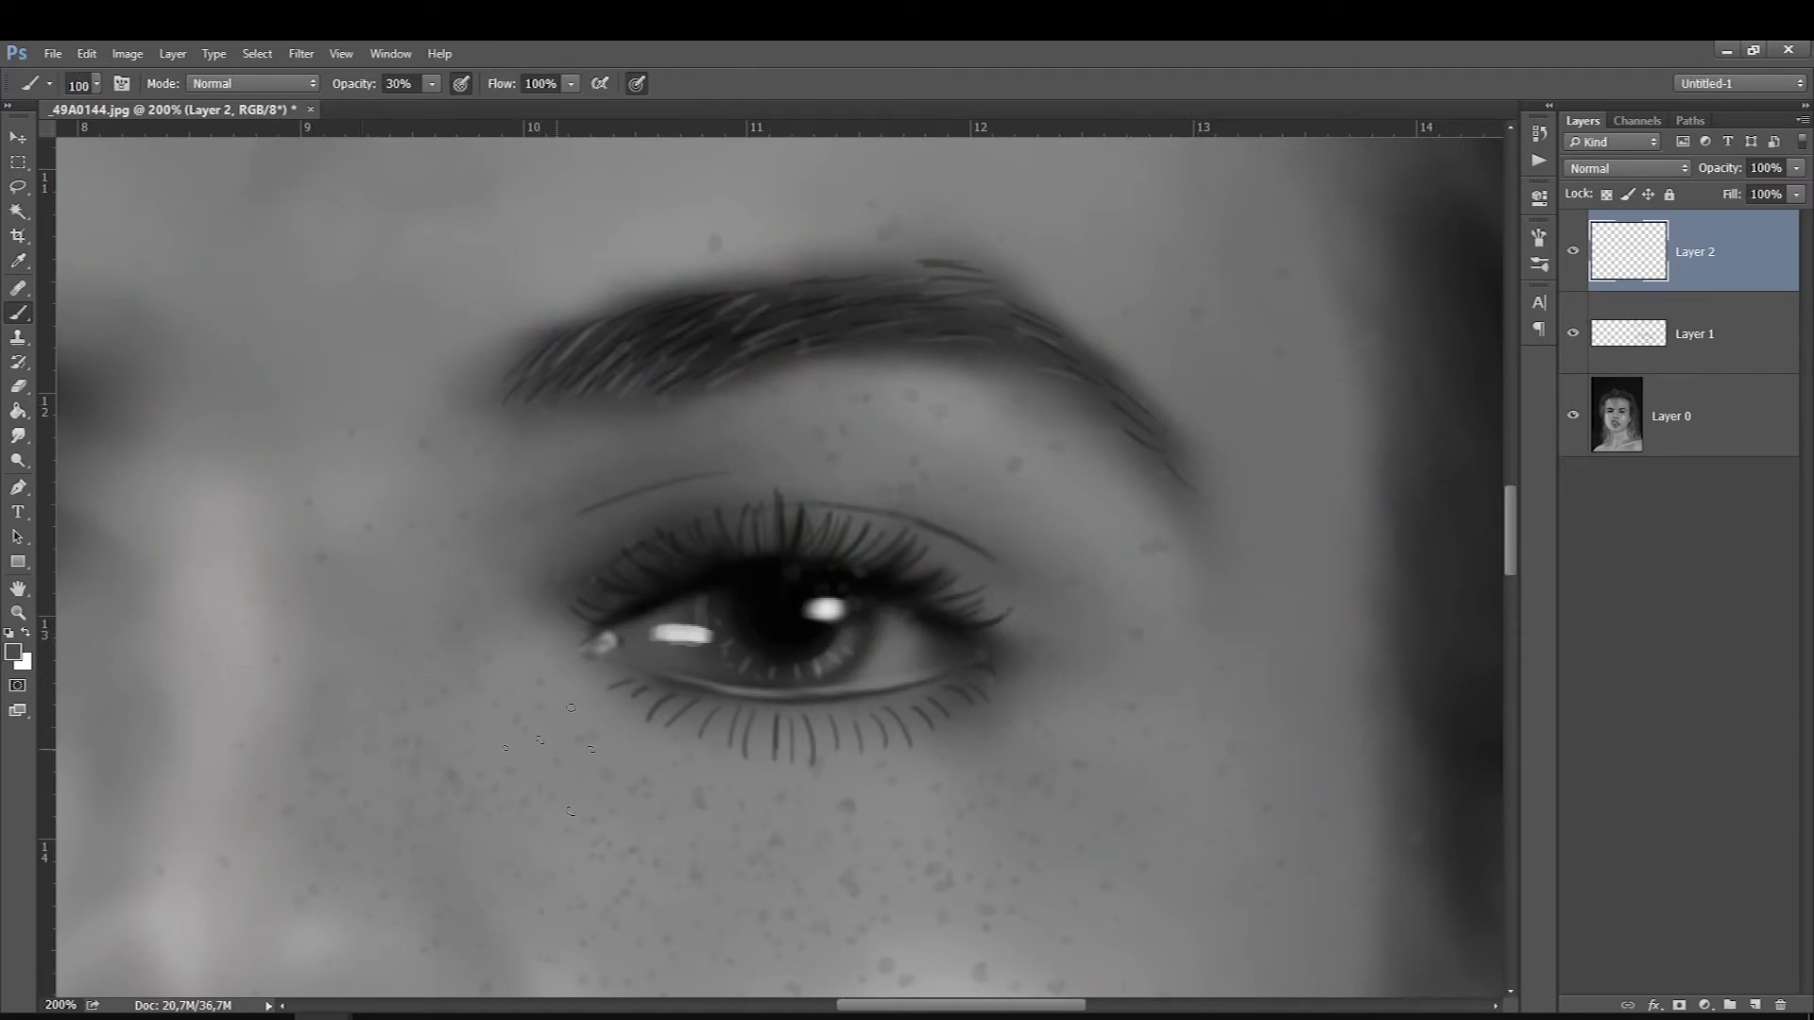
Scatter fine white speckles over the upper lid and cheek with a 70 px brush, and lower Layer 2's opacity to 53%
key("x")
key("[")
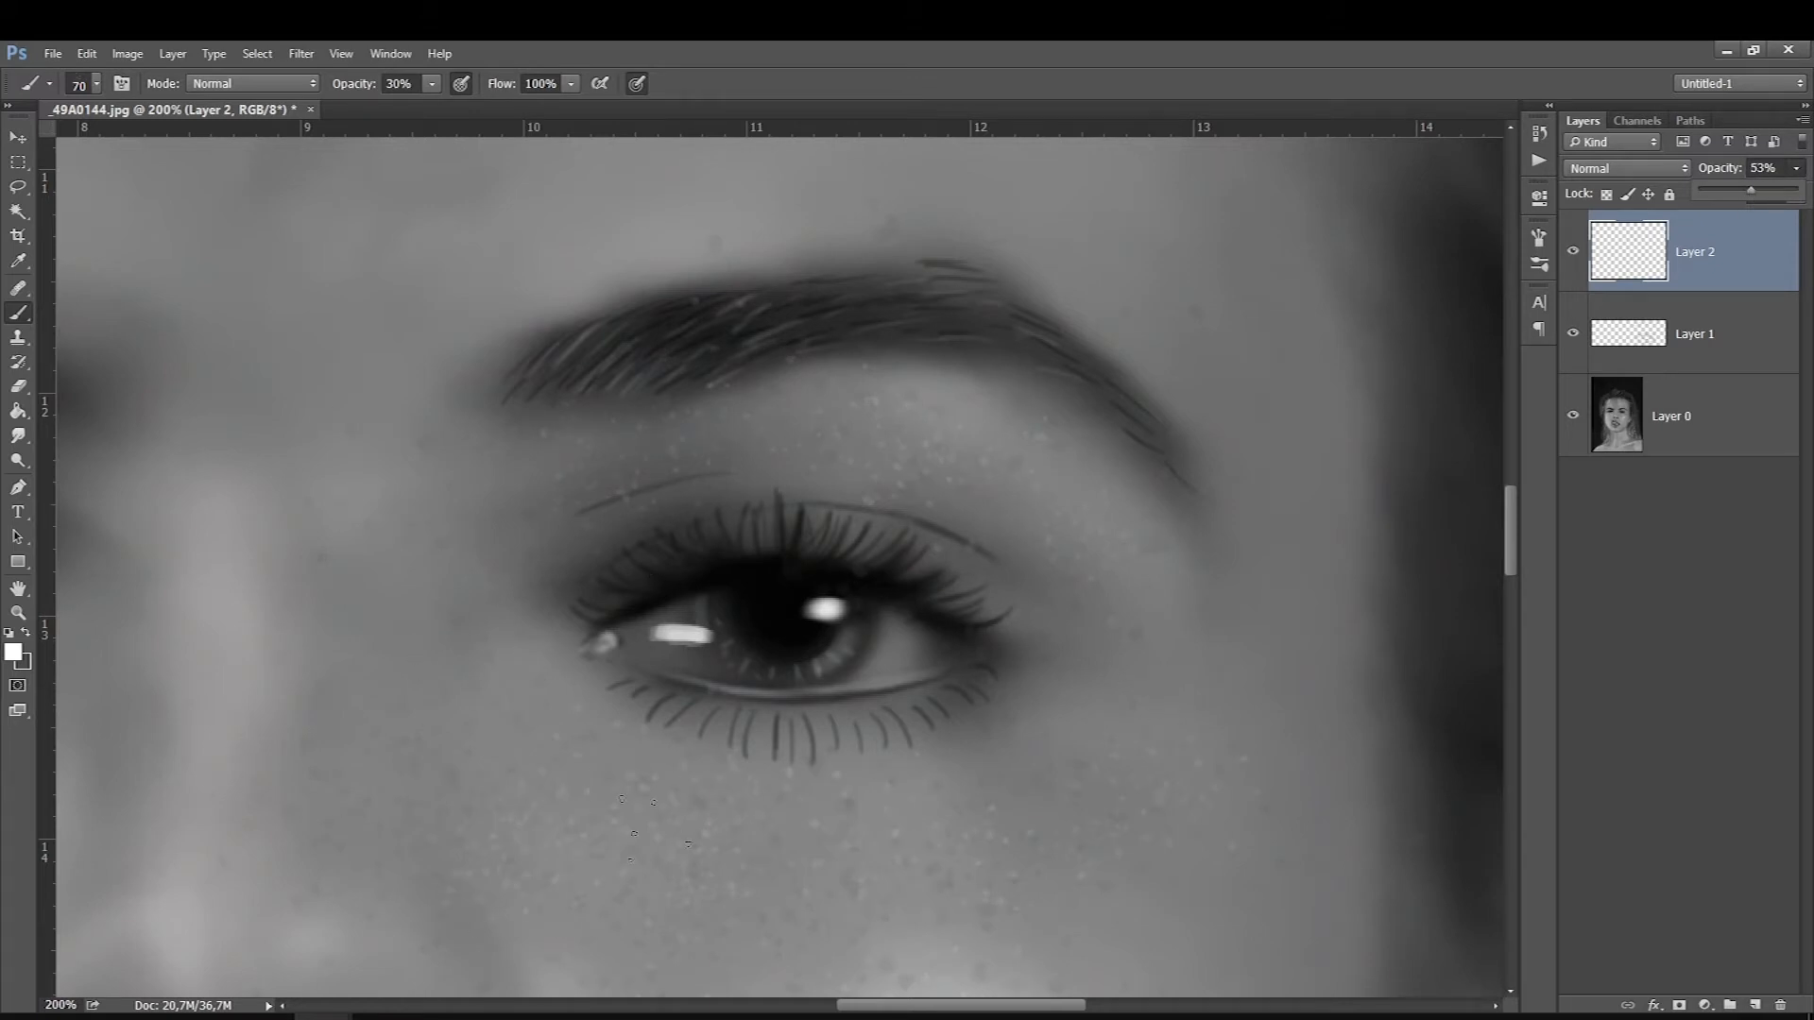
Set the foreground colour to near-black and switch to the small round 4 px brush
left_click(13, 652)
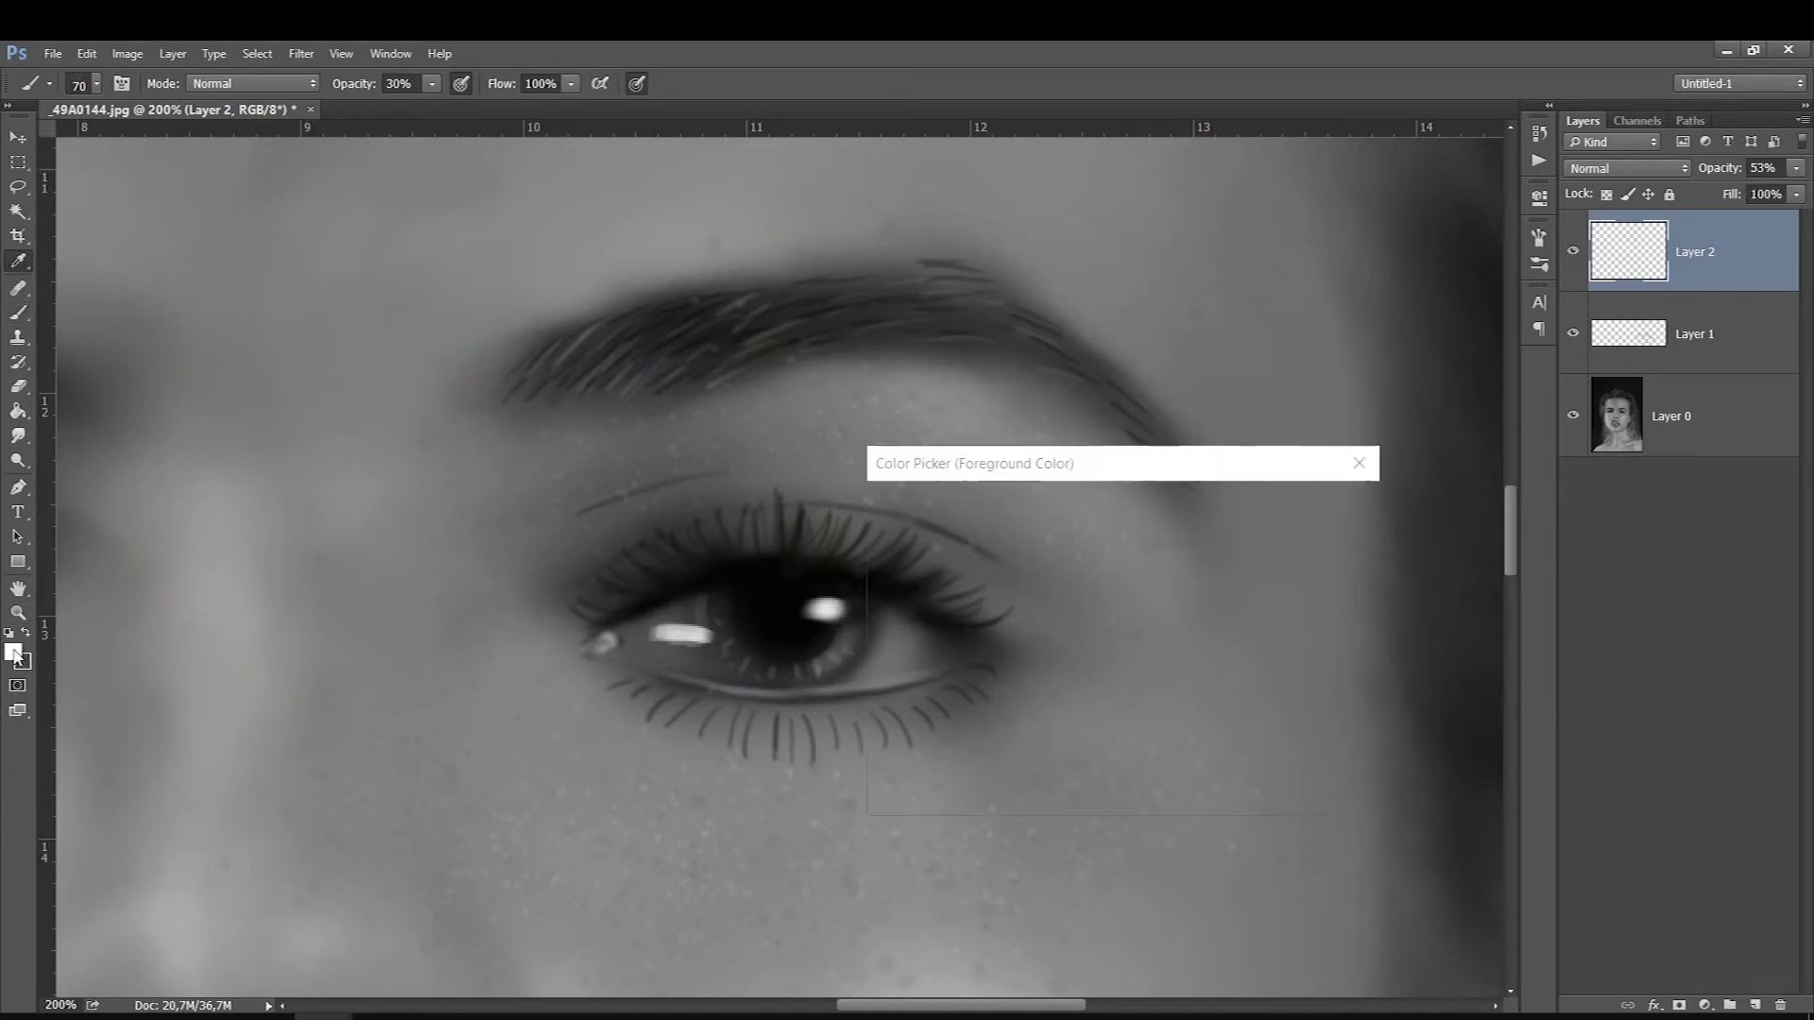
left_click(895, 697)
key("Return")
right_click(640, 715)
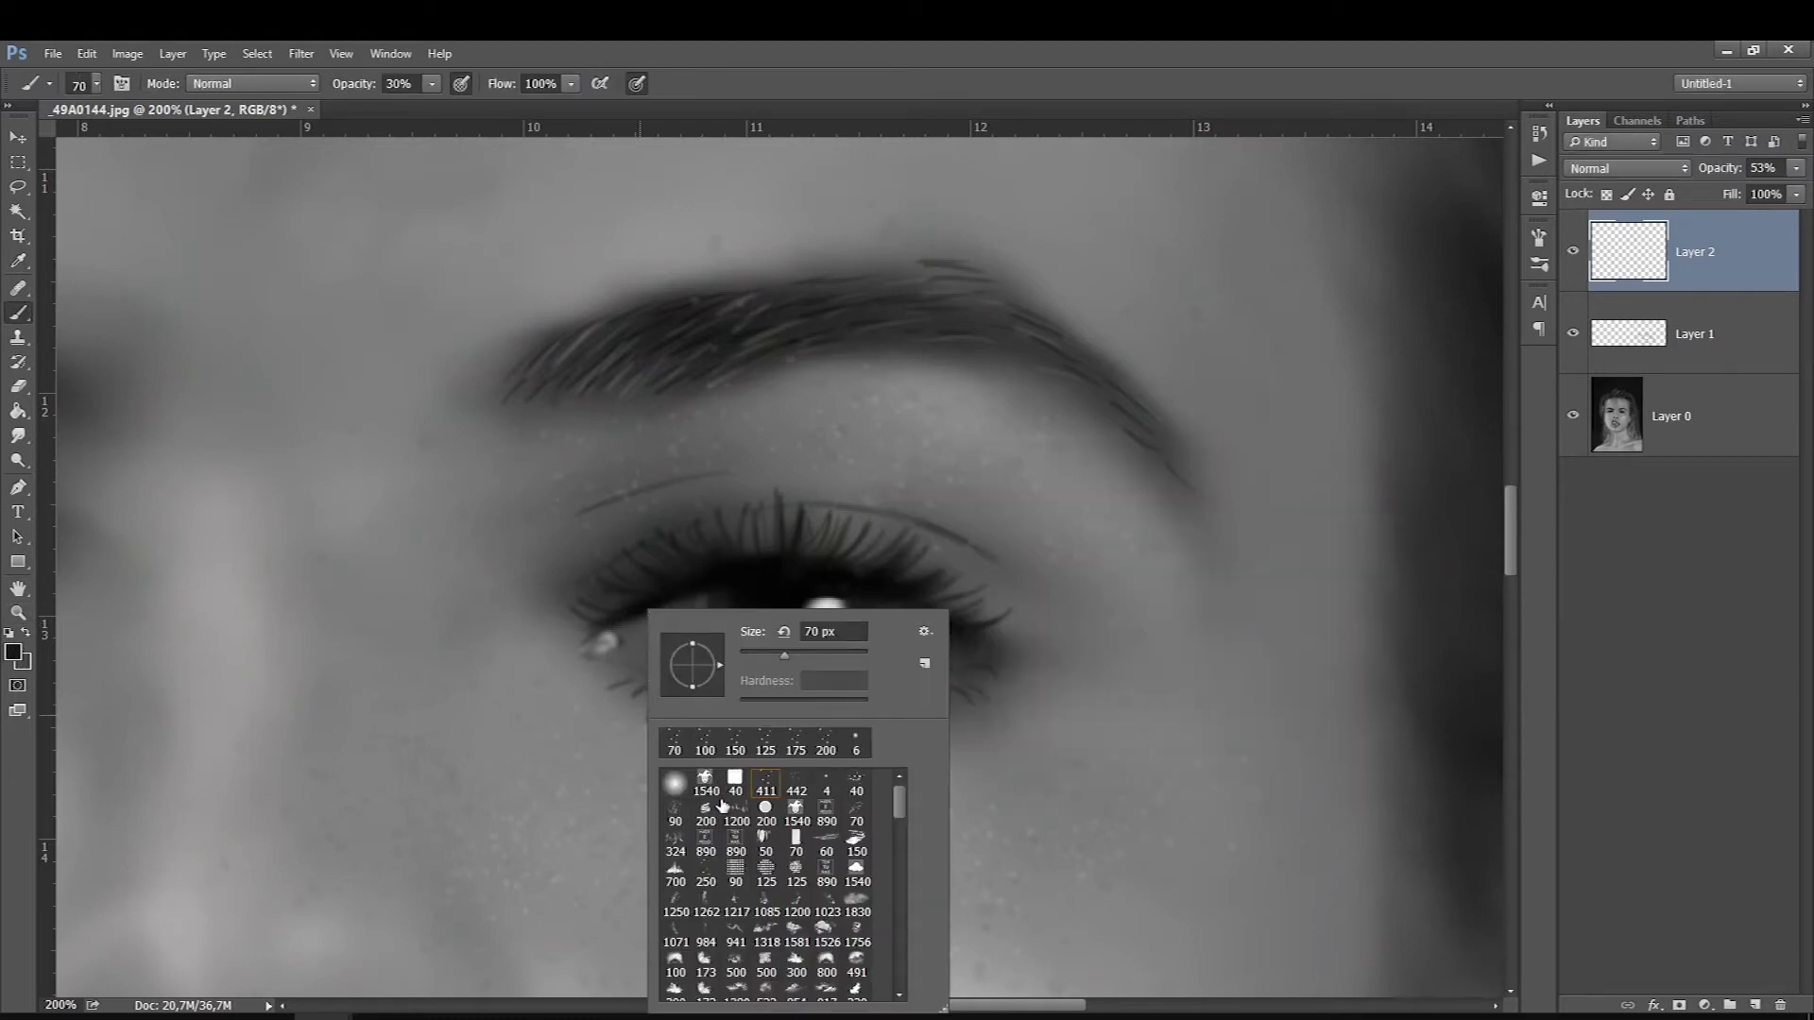
left_click(825, 785)
left_click(1651, 256)
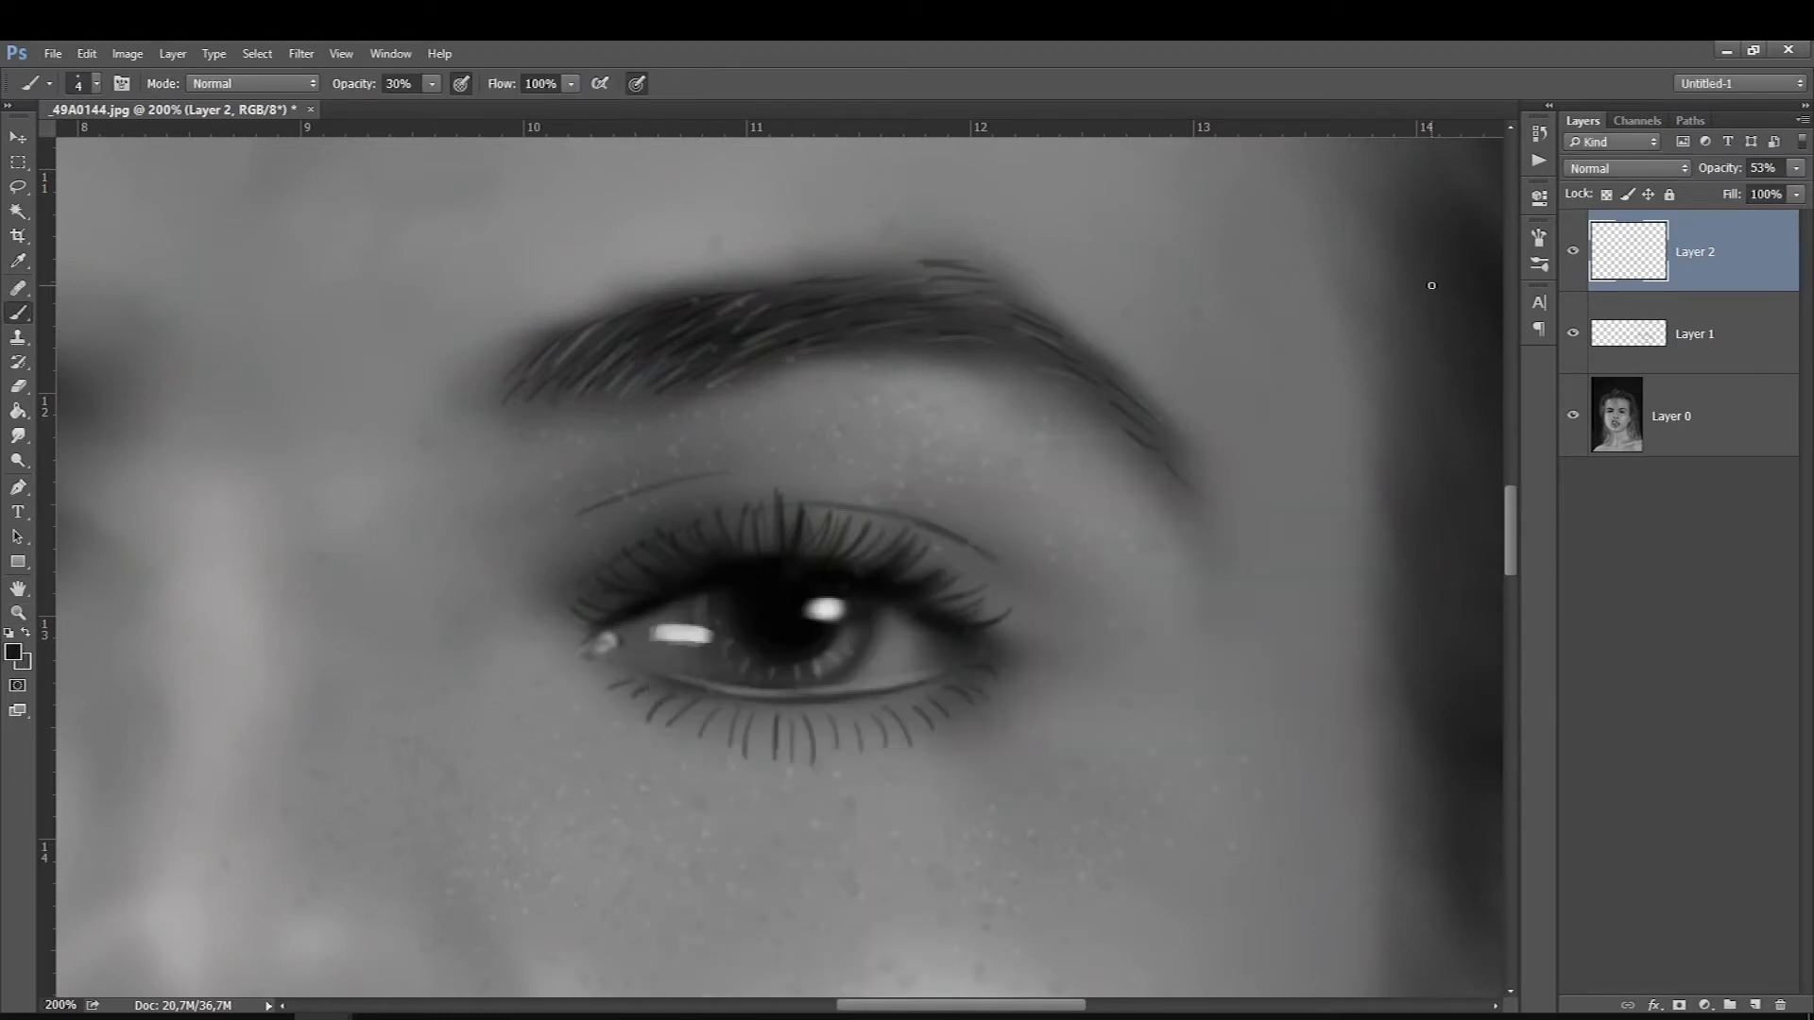
Rename Layer 2 as textura and Layer 1 as detalhes
left_click(1645, 319)
double_click(1695, 252)
type("textura")
key("Return")
double_click(1692, 333)
type("detalhes")
key("Return")
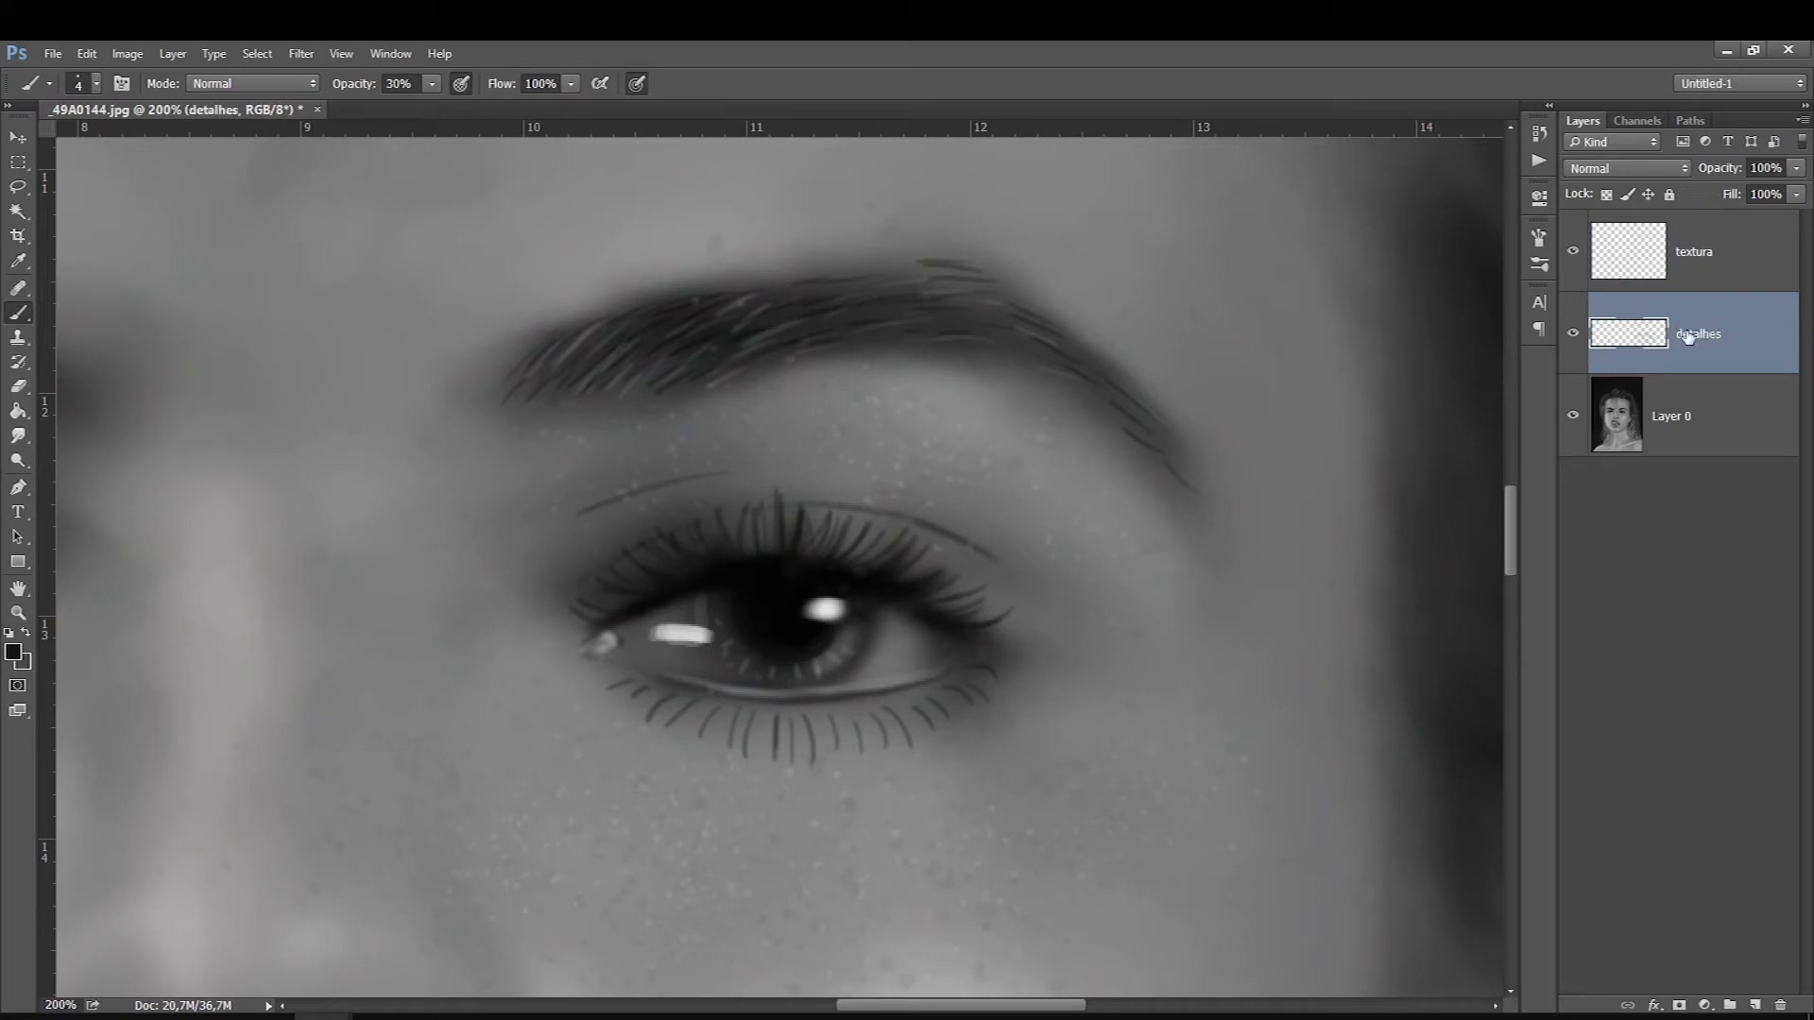
Thicken the right-hand eye's lower lashes with extra dark strokes on the detalhes layer using a 3 px brush at 60% opacity
key("bracketleft")
left_click_drag(432, 85, 434, 109)
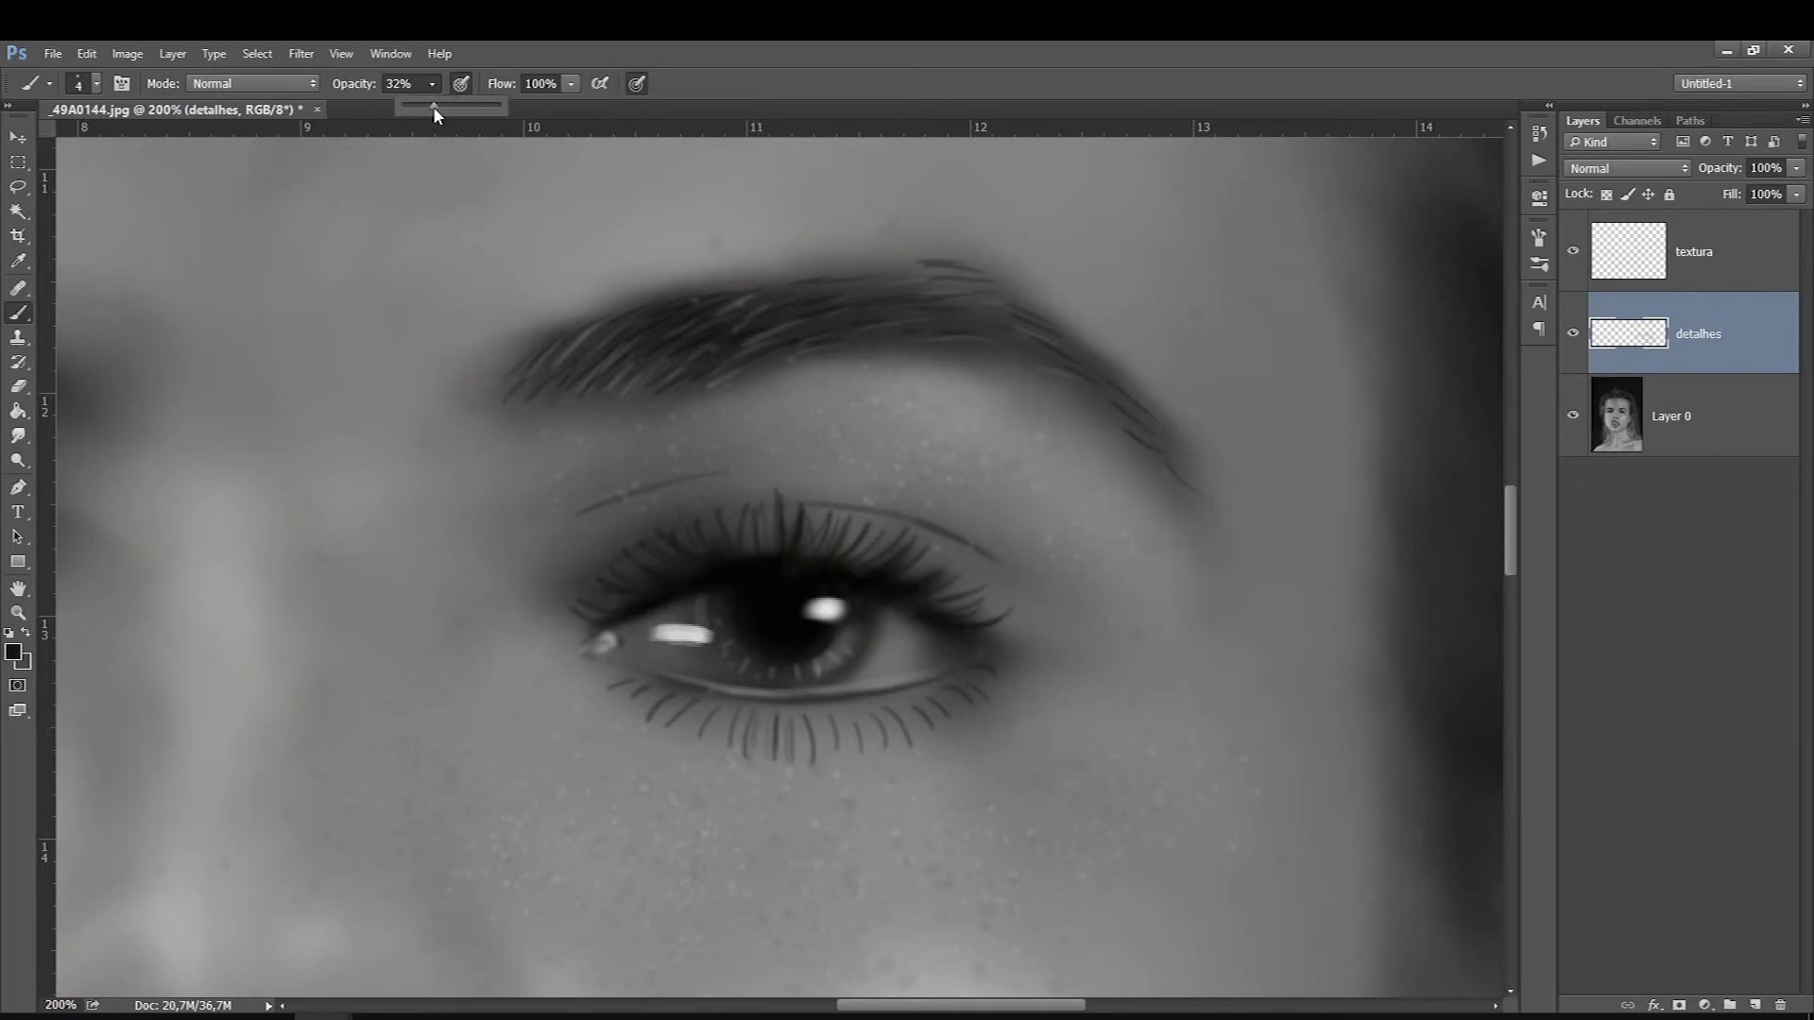
left_click(760, 742)
key("bracketleft")
left_click_drag(740, 709, 727, 742)
left_click_drag(734, 716, 721, 746)
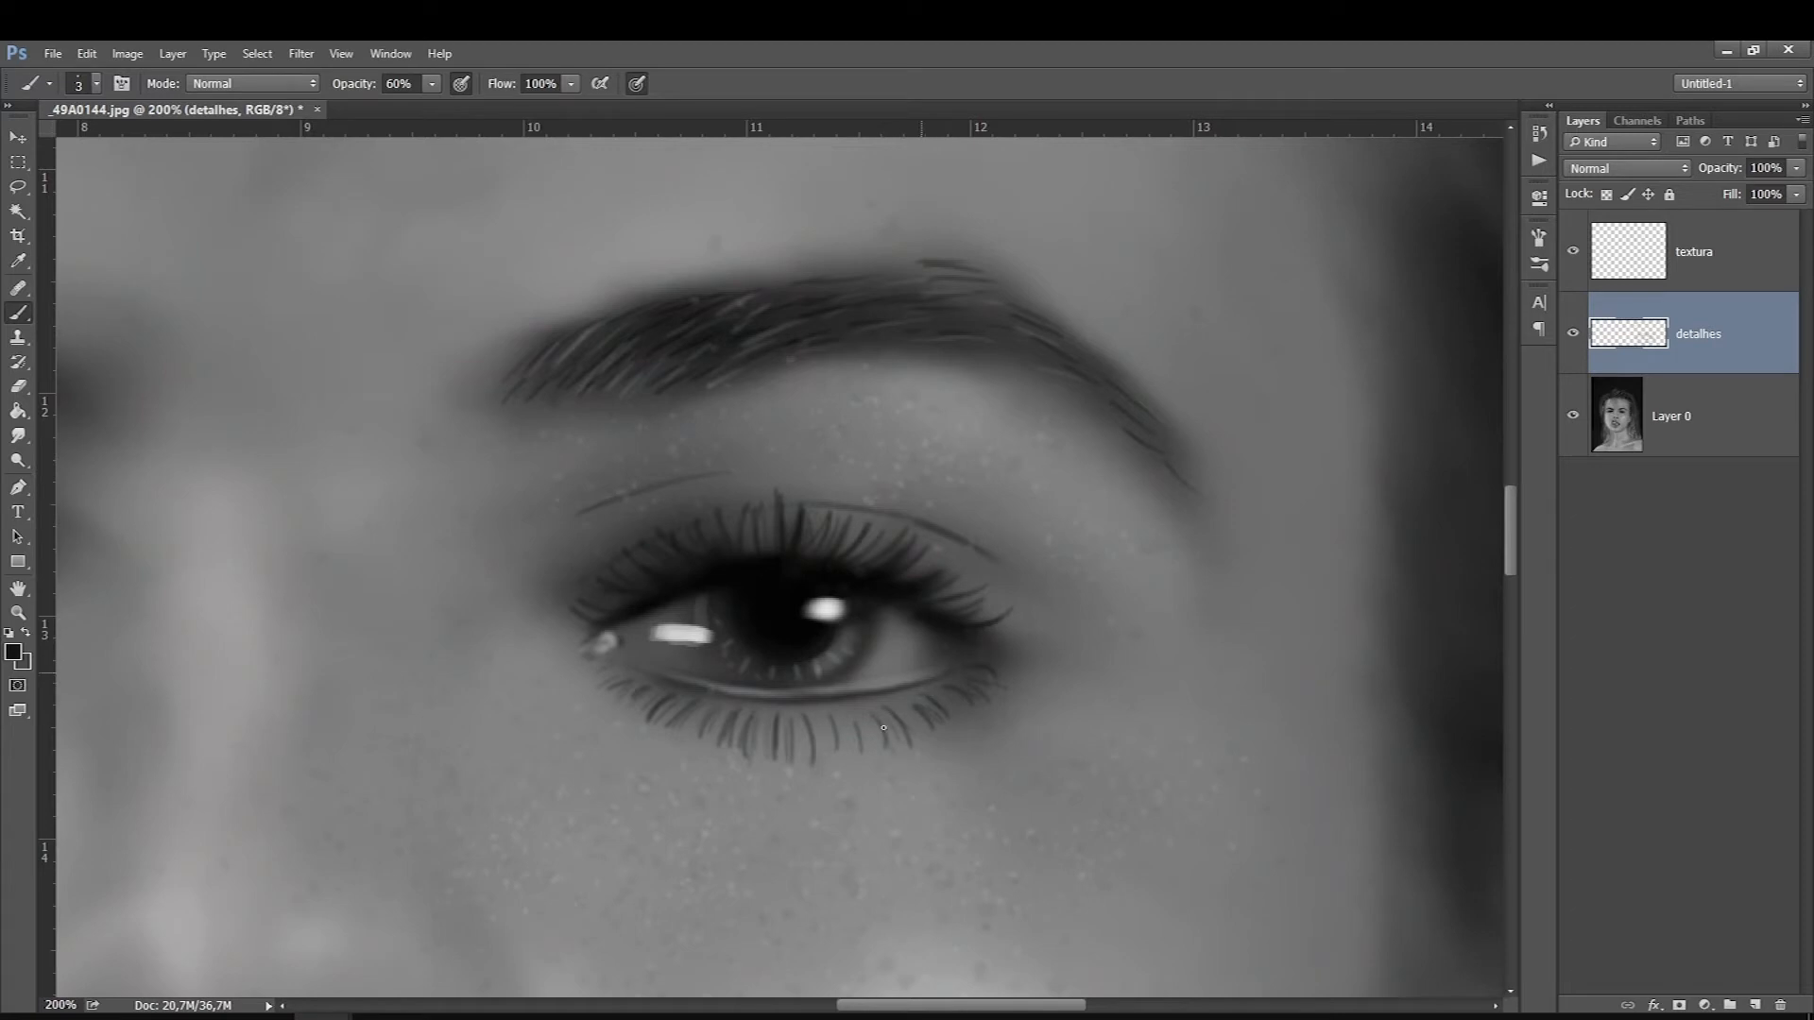
left_click_drag(860, 728, 849, 760)
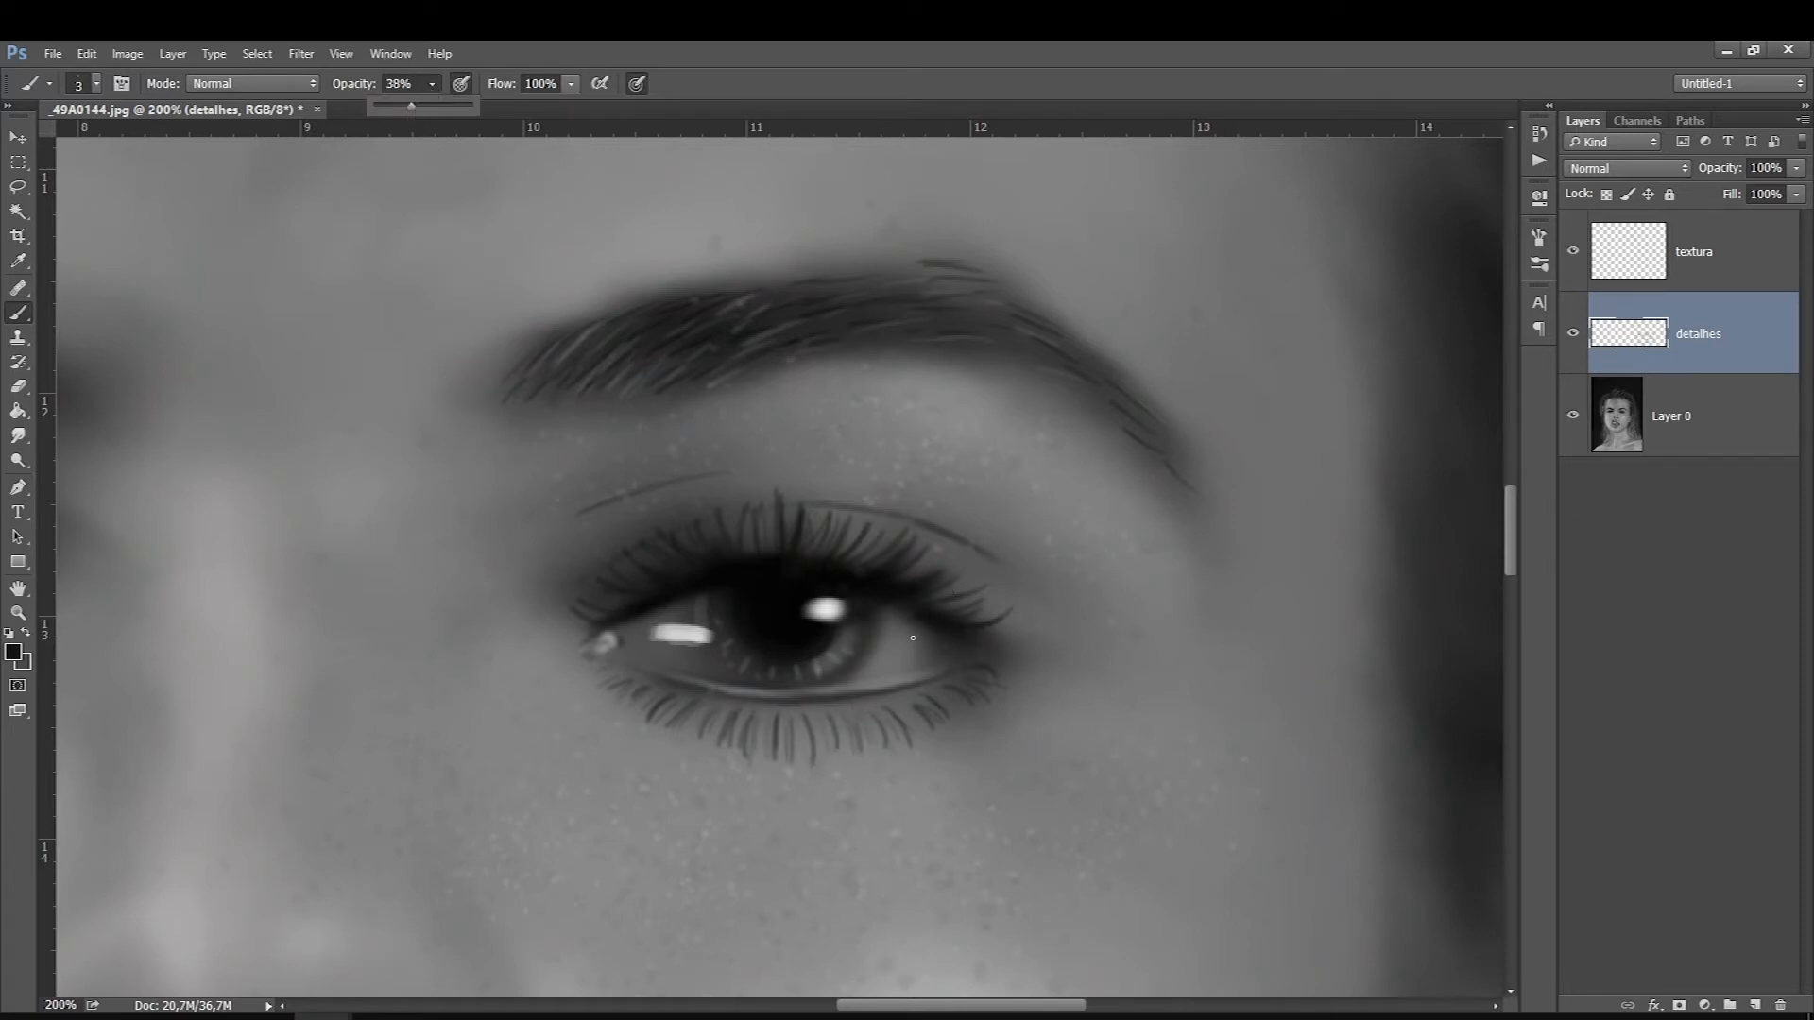
left_click(906, 720)
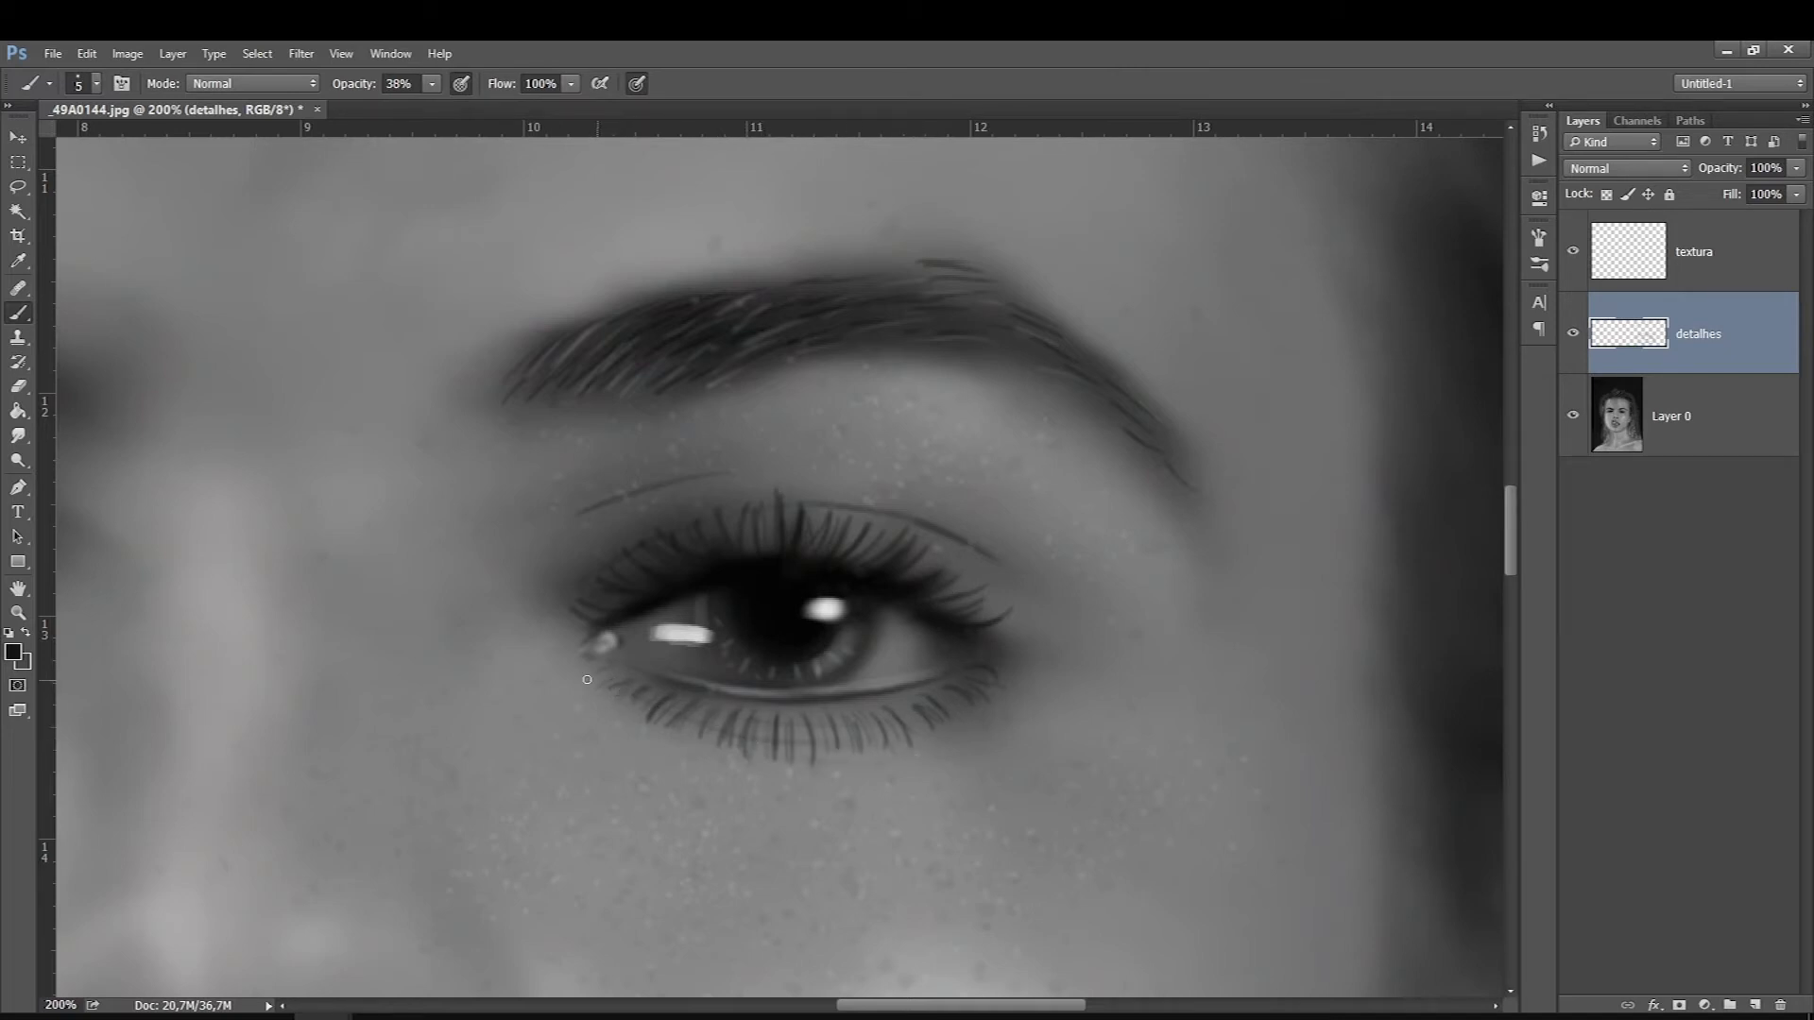
Lower the brush opacity to 25% and softly shade the skin under the inner lower lashes with a 40 px brush
left_click(432, 85)
left_click_drag(422, 112, 419, 111)
key("bracketright")
key("bracketright")
key("bracketright")
key("bracketright")
key("bracketright")
key("bracketright")
left_click_drag(595, 683, 699, 751)
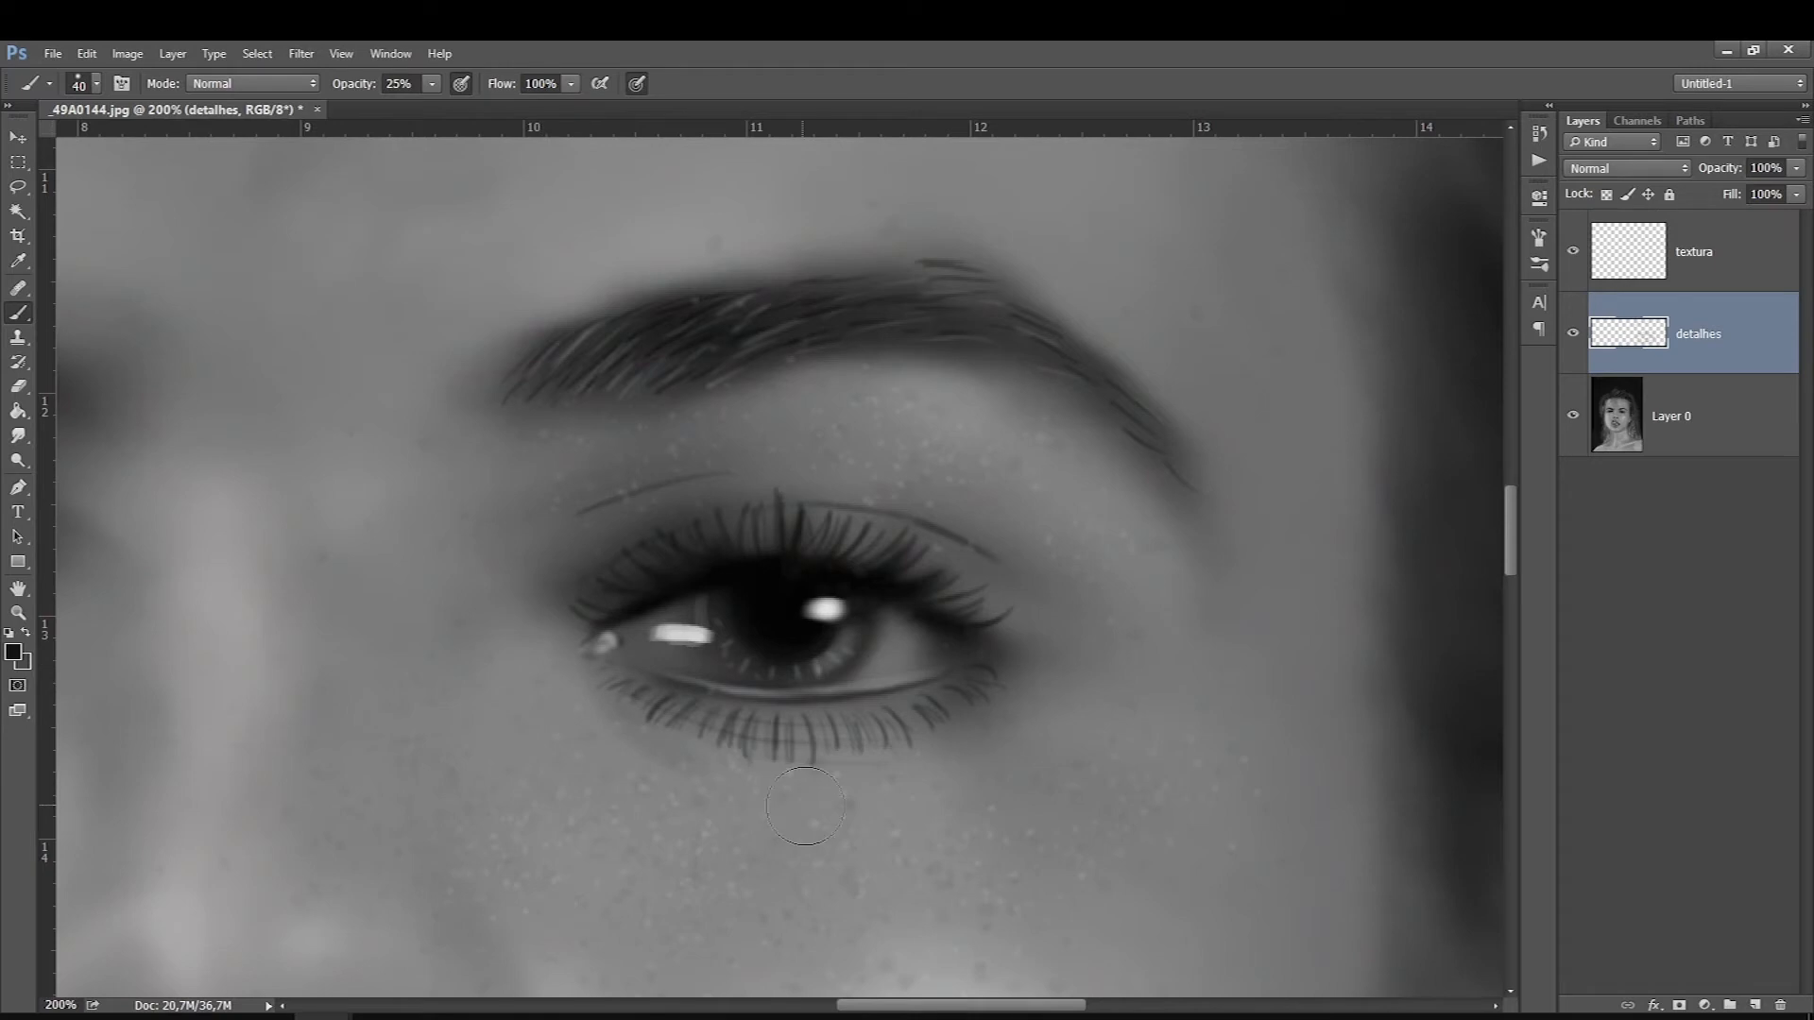
Enlarge the brush further and darken the whole area under the right-hand eye with broad strokes
key("bracketright")
key("bracketright")
key("bracketright")
key("bracketright")
mouse_move(1012, 761)
left_mouse_down()
mouse_move(832, 768)
mouse_move(595, 717)
left_mouse_up()
mouse_move(962, 754)
left_mouse_down()
mouse_move(660, 748)
mouse_move(571, 699)
mouse_move(741, 777)
left_mouse_up()
Pick a light grey and lighten the skin beside the right-hand eye's inner corner, reducing the brush from 60 to 45 px
left_click(13, 652)
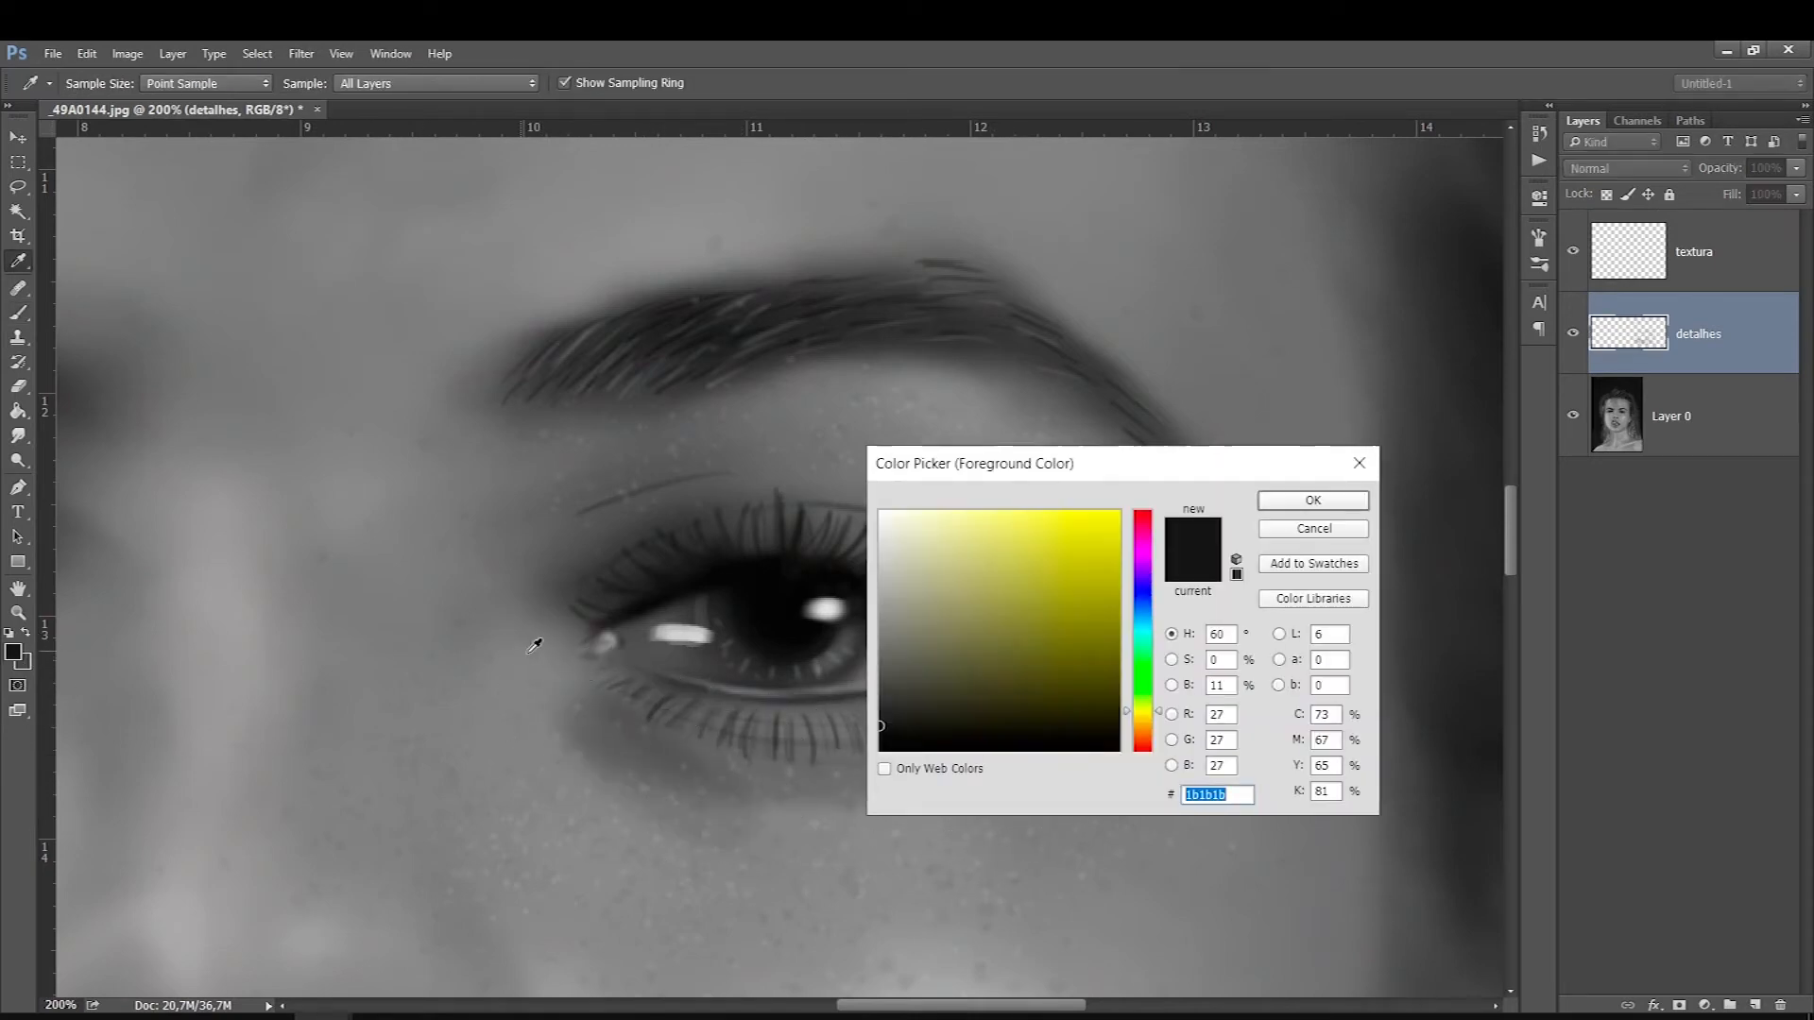
left_click_drag(899, 663, 875, 597)
key("Return")
key("bracketleft")
key("bracketleft")
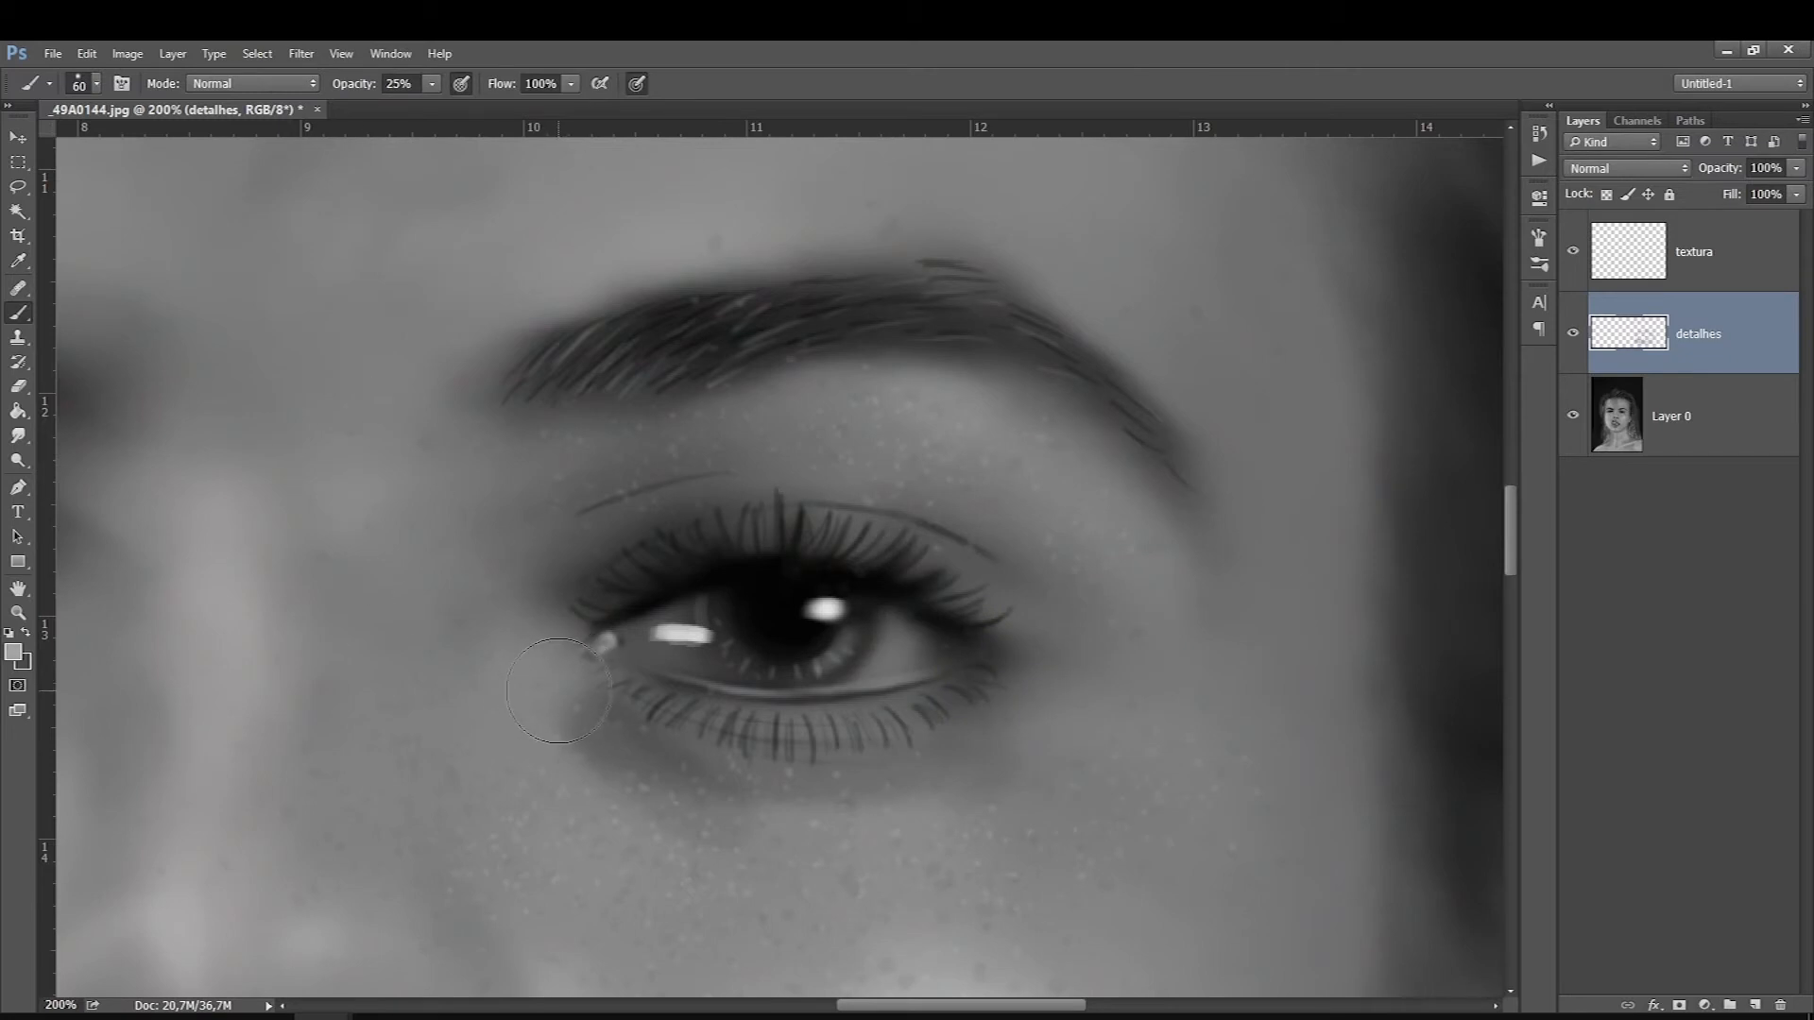
key("bracketleft")
key("bracketleft")
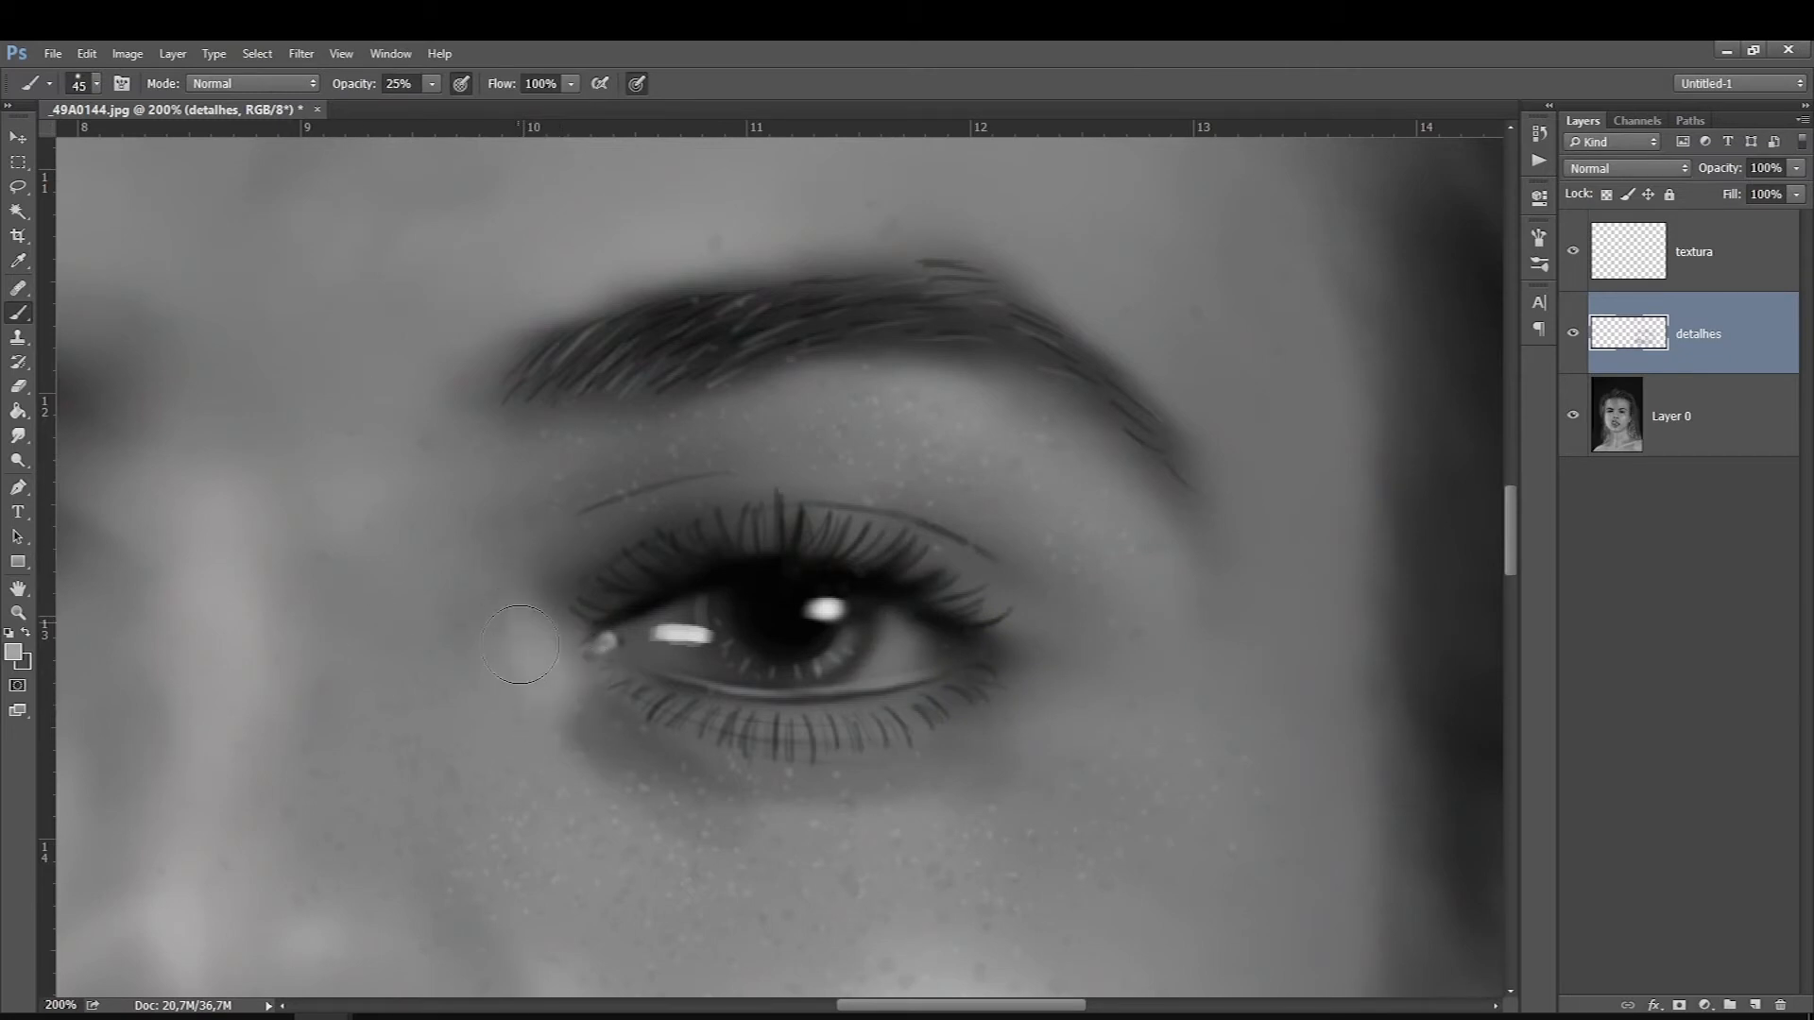
Switch to another brush preset, adjust its size and add light touches on the outer lid below the right-hand eyebrow
right_click(524, 644)
left_click(615, 783)
left_click(1620, 286)
key("bracketleft")
key("bracketleft")
key("bracketleft")
key("bracketleft")
key("bracketleft")
key("bracketleft")
key("bracketleft")
key("bracketleft")
key("bracketright")
key("bracketright")
key("bracketright")
key("bracketright")
key("bracketleft")
mouse_move(995, 403)
left_mouse_down()
mouse_move(841, 394)
mouse_move(957, 399)
mouse_move(921, 383)
mouse_move(996, 380)
left_mouse_up()
key("bracketright")
key("bracketleft")
key("bracketleft")
key("bracketleft")
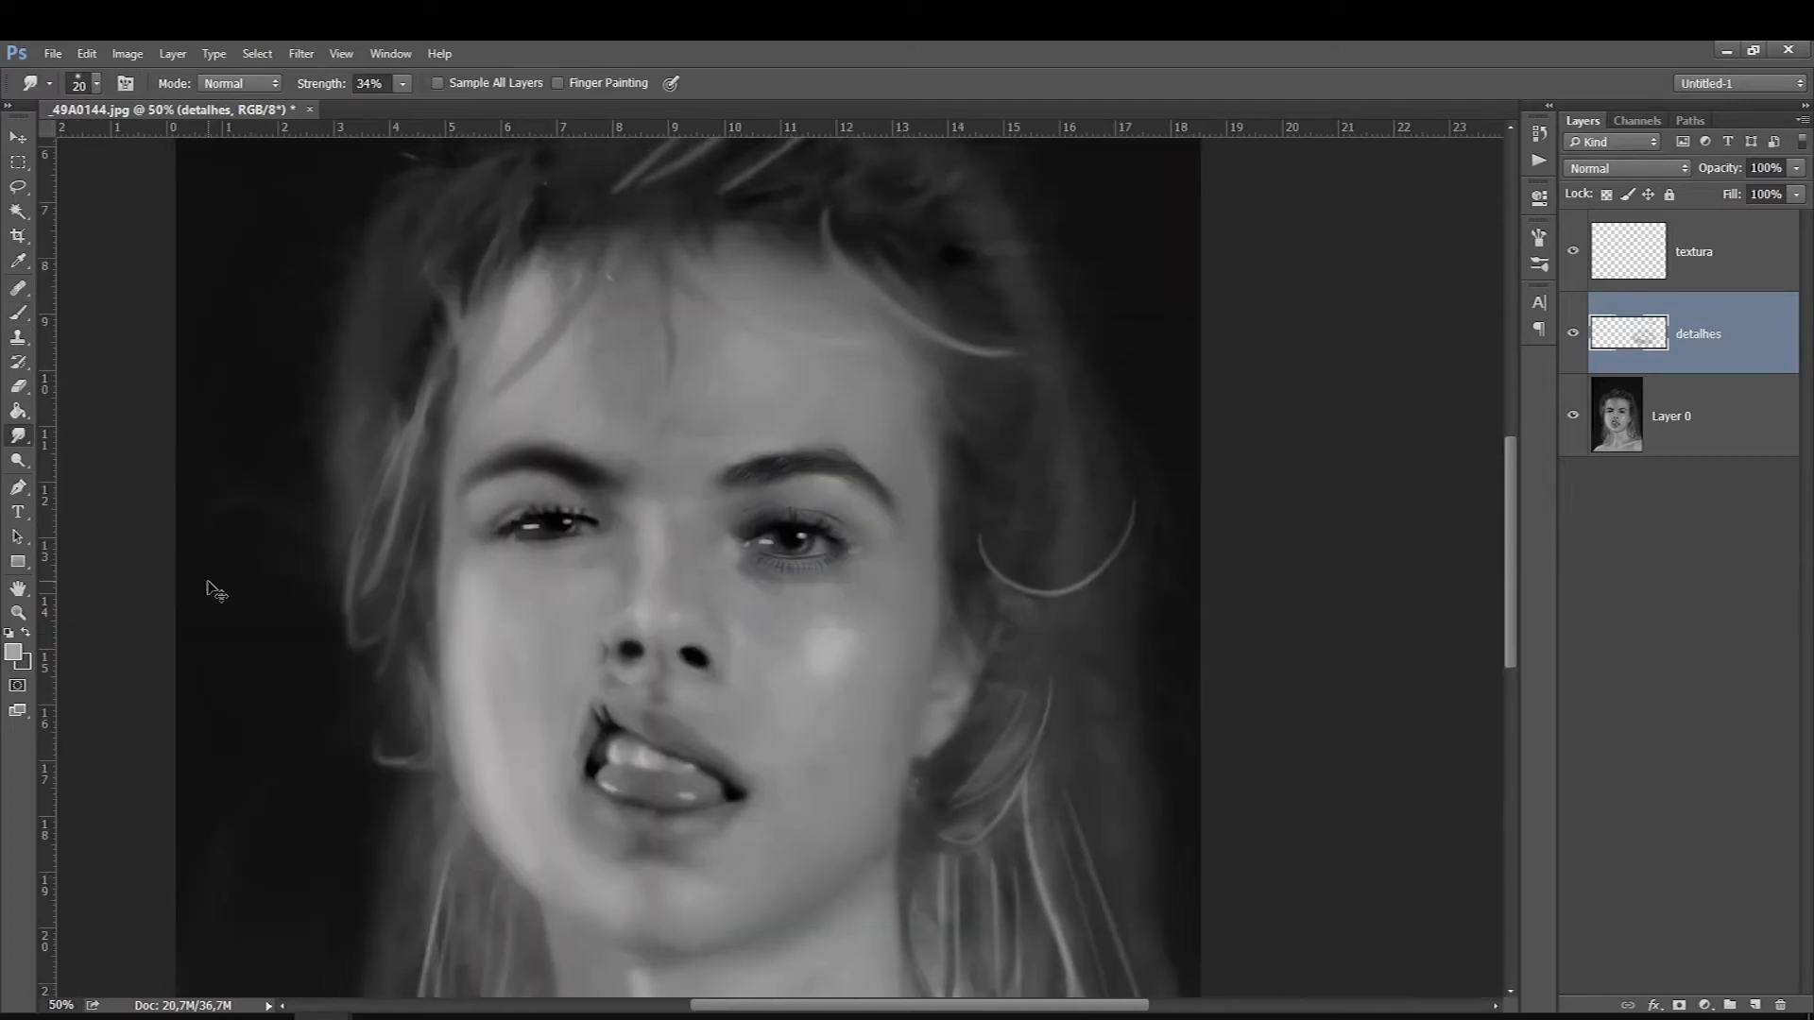
Compare the face around both eyes with the detalhes layer hidden and shown
key("ctrl+minus")
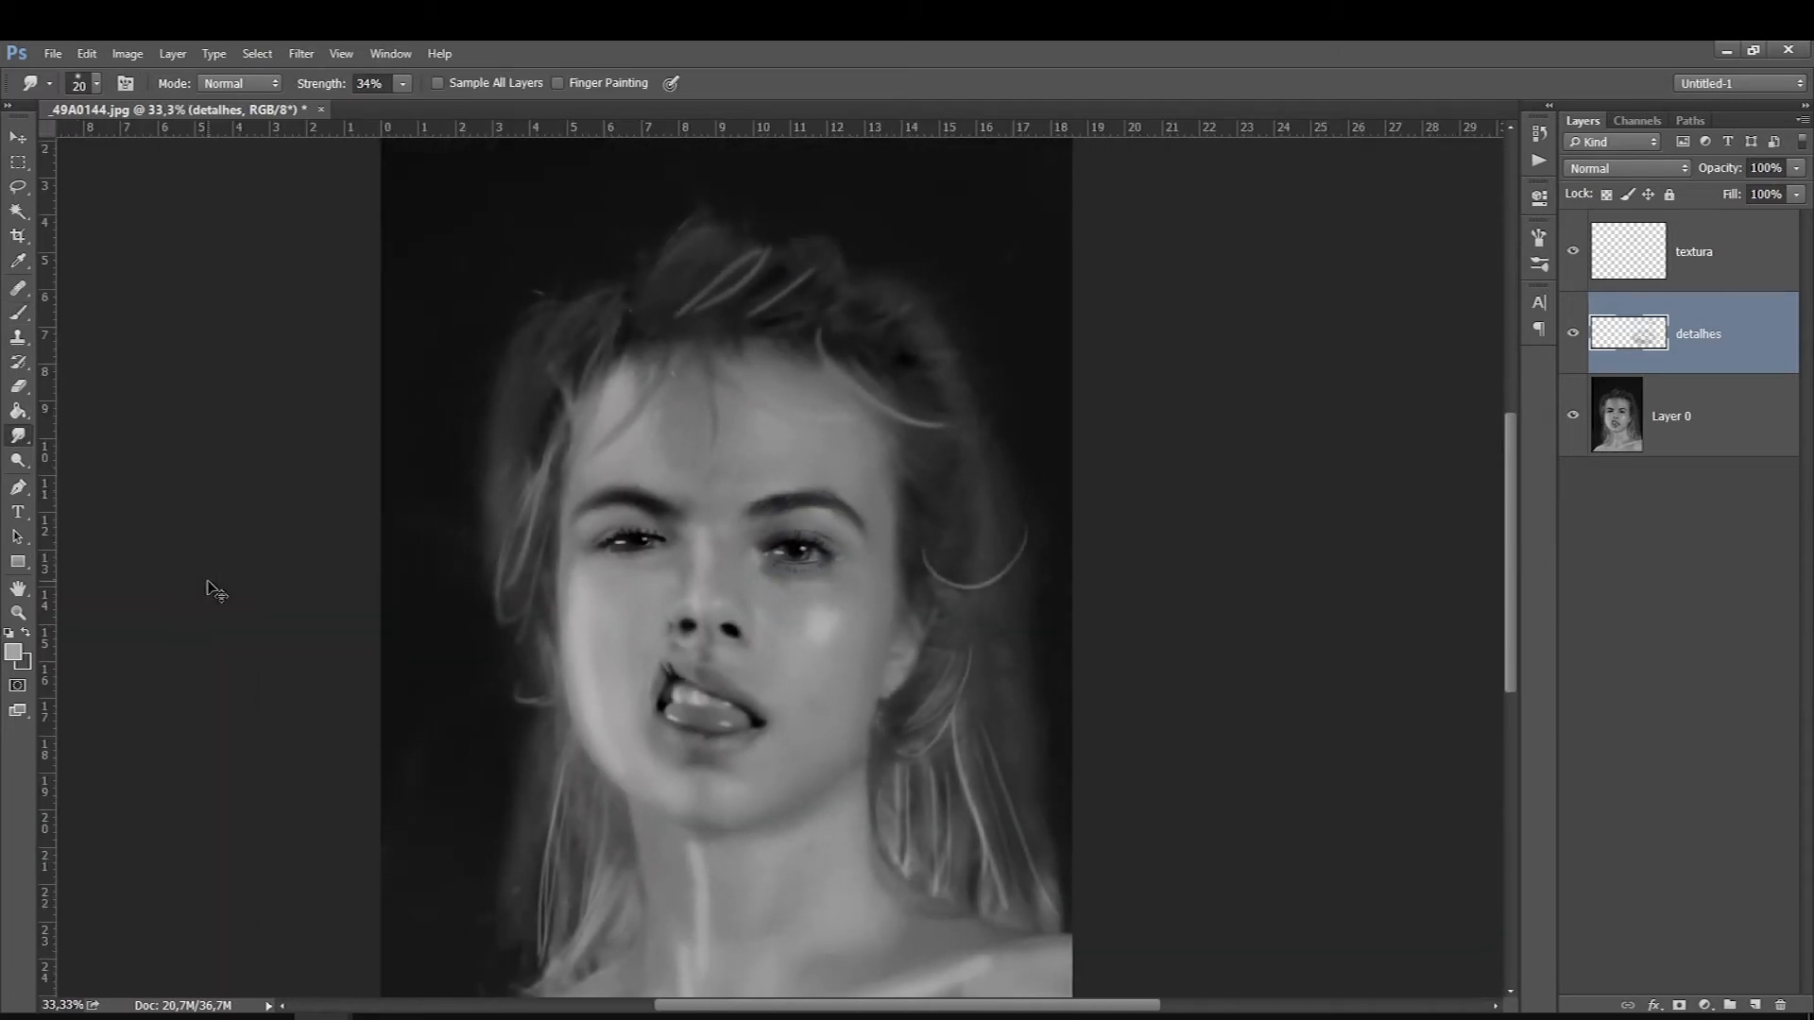
left_click(734, 561)
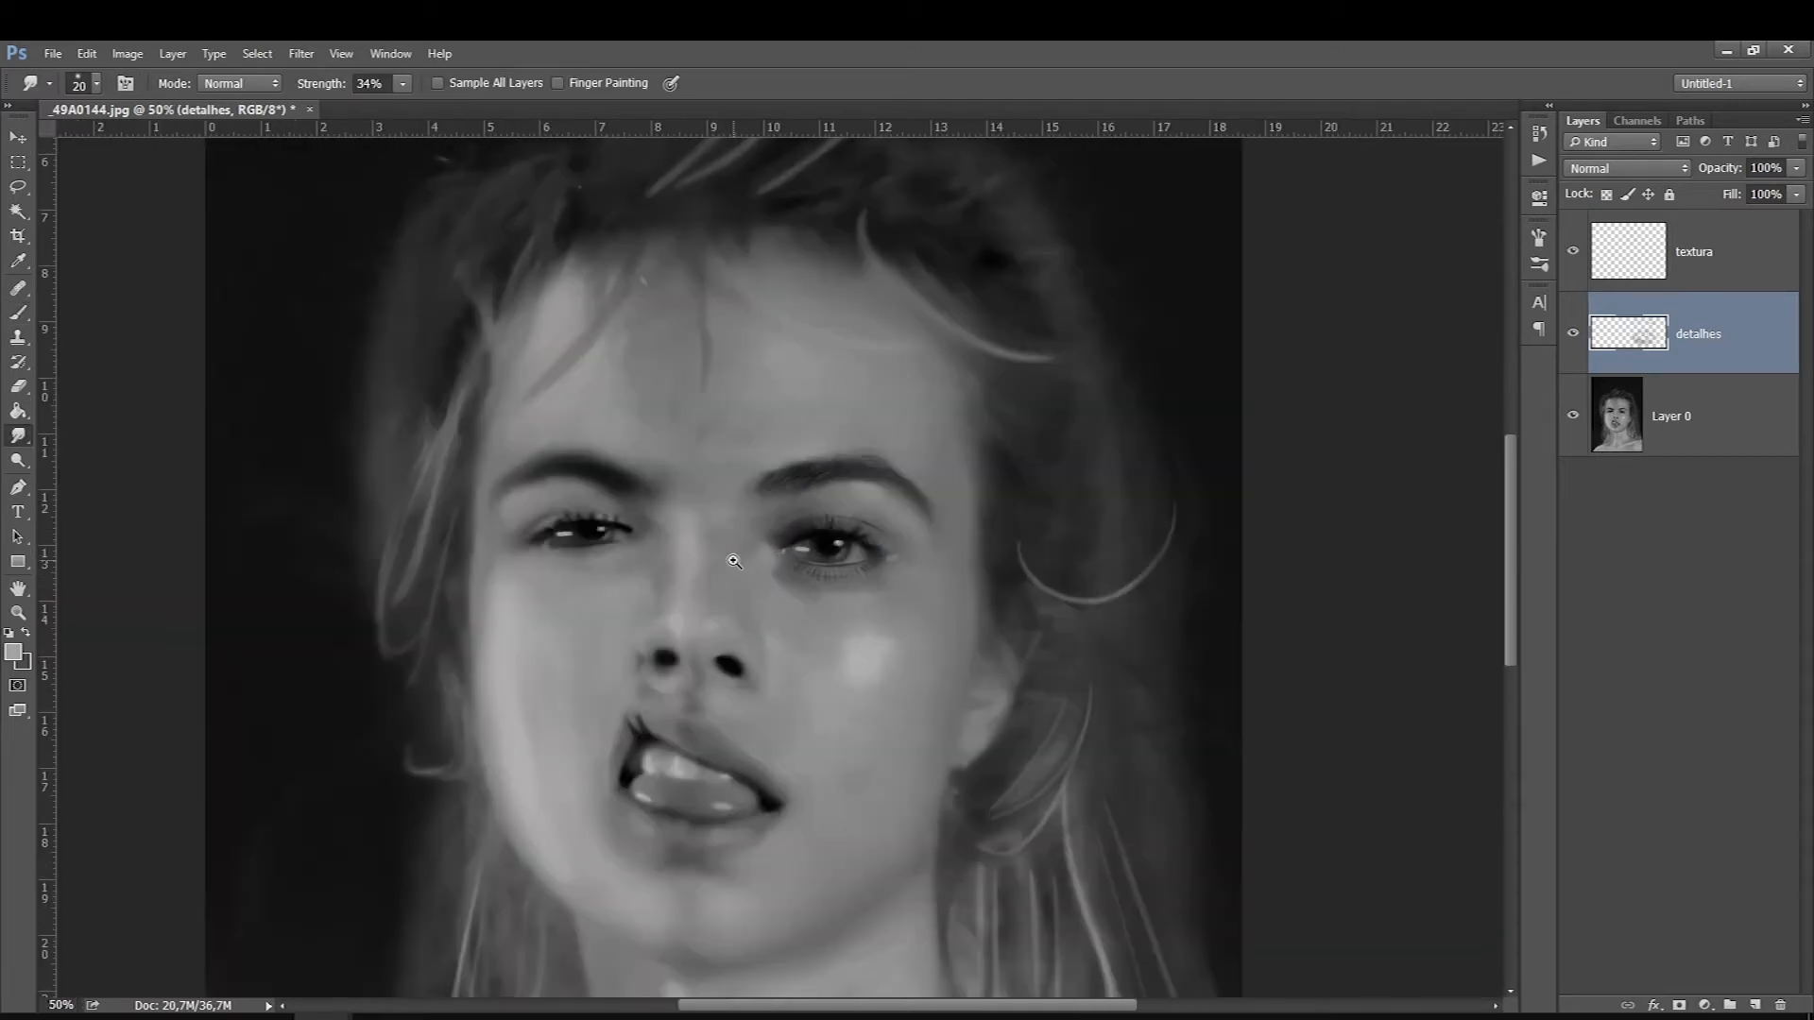
left_click(734, 561)
left_click(1574, 336)
left_click(1574, 338)
left_click(1574, 338)
left_click(1574, 338)
left_click(1574, 338)
left_click(1574, 338)
left_click(1574, 338)
left_click(1574, 338)
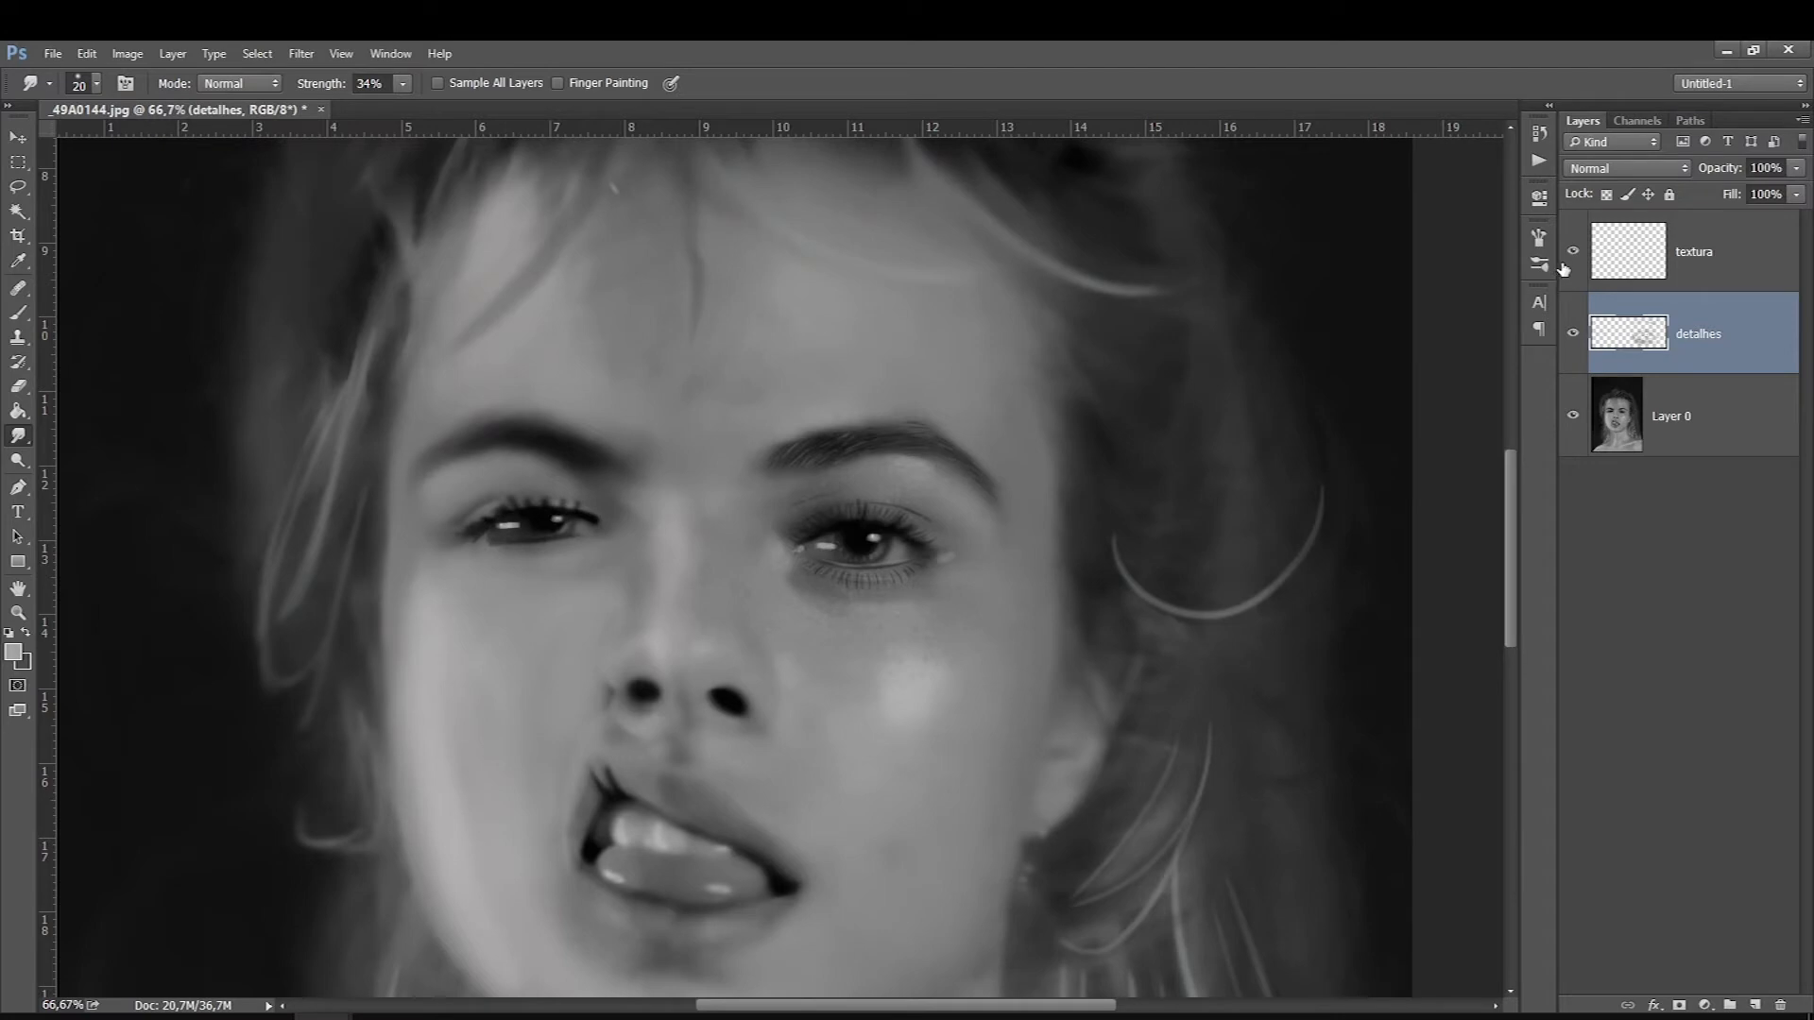
Merge the textura layer with the detalhes layer beneath it, keeping the base portrait layer separate
left_click(1725, 255)
key("ctrl+alt+z")
key("ctrl+alt+z")
key("ctrl+alt+z")
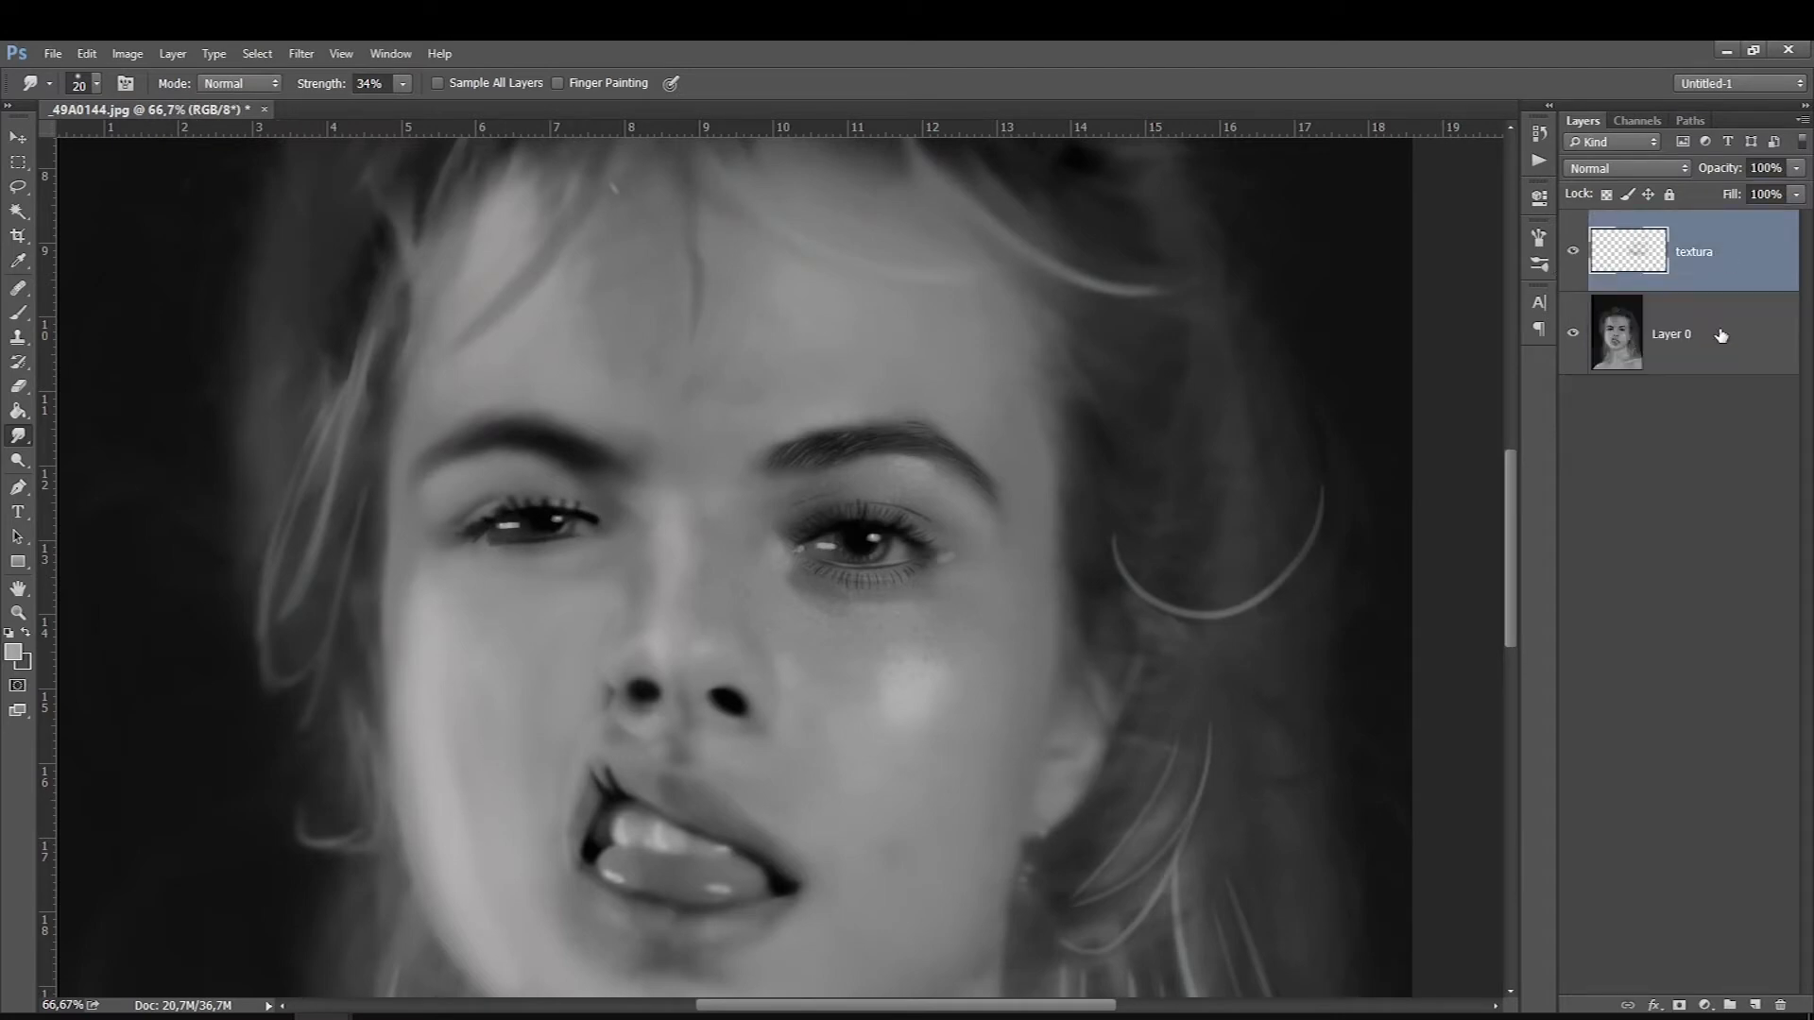
Compare the right-hand eye up close with the merged textura layer hidden and shown
left_click(852, 418)
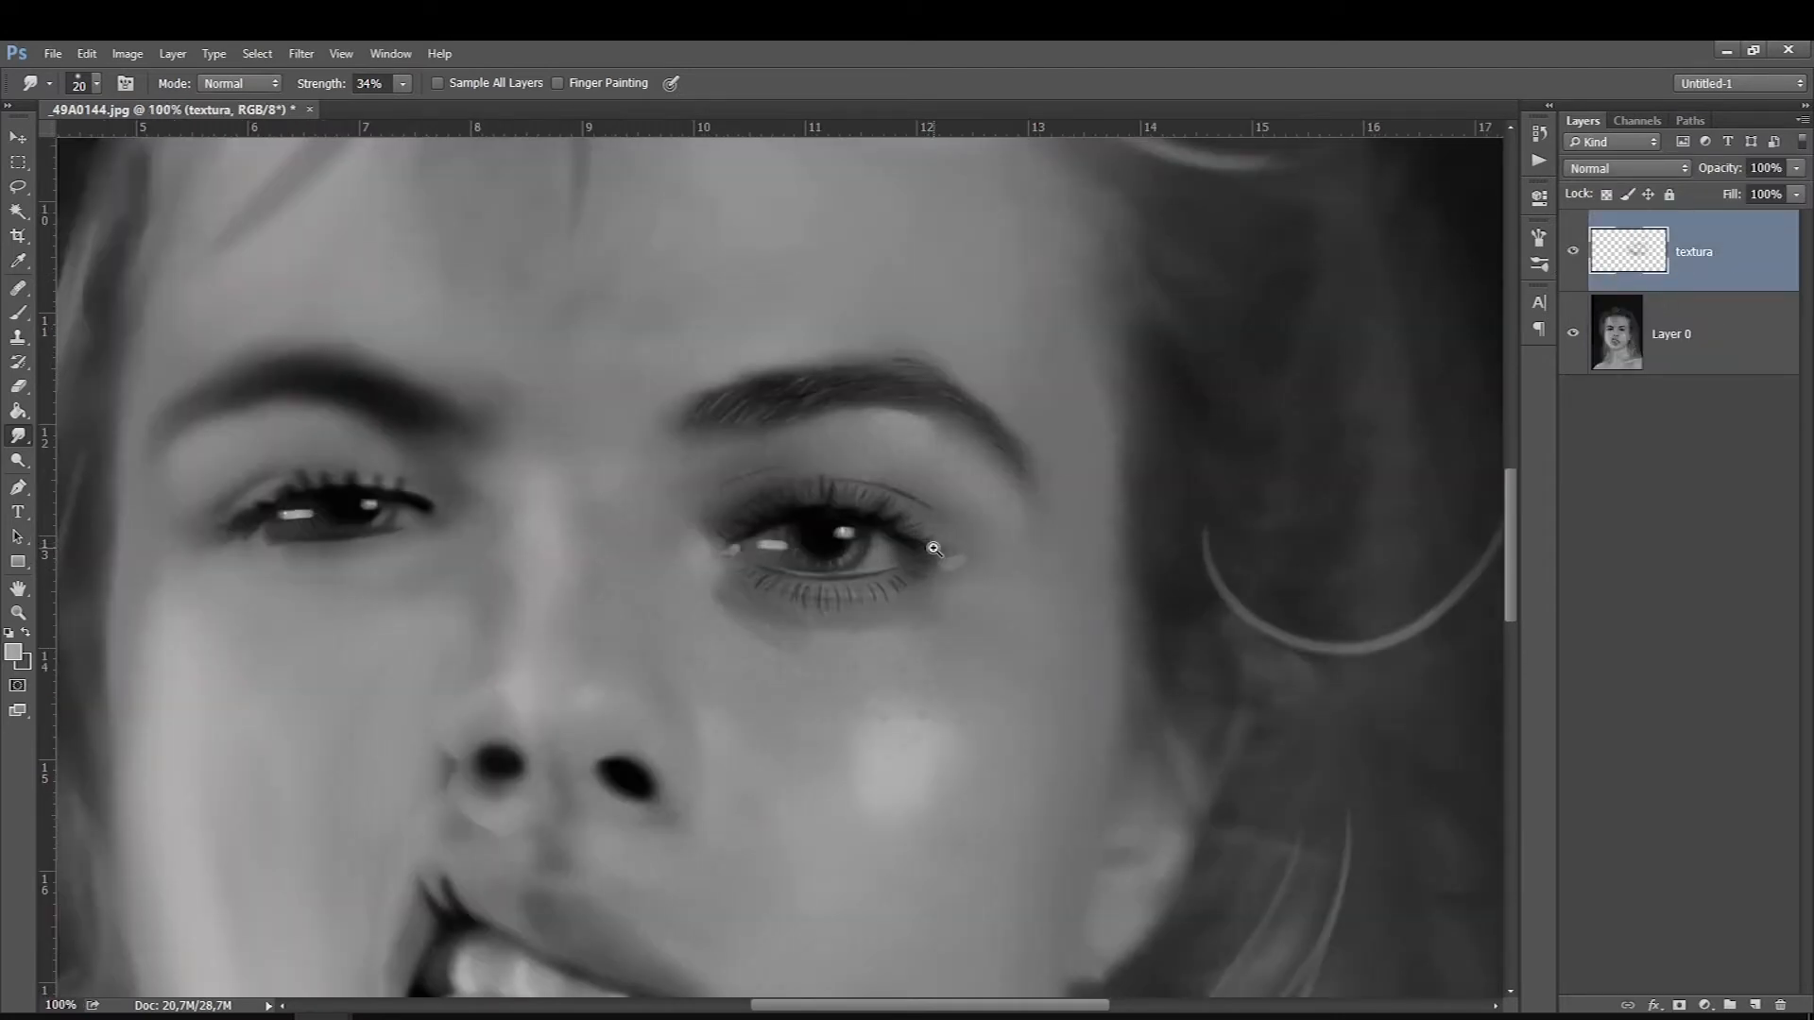
left_click(1573, 251)
left_click(1573, 251)
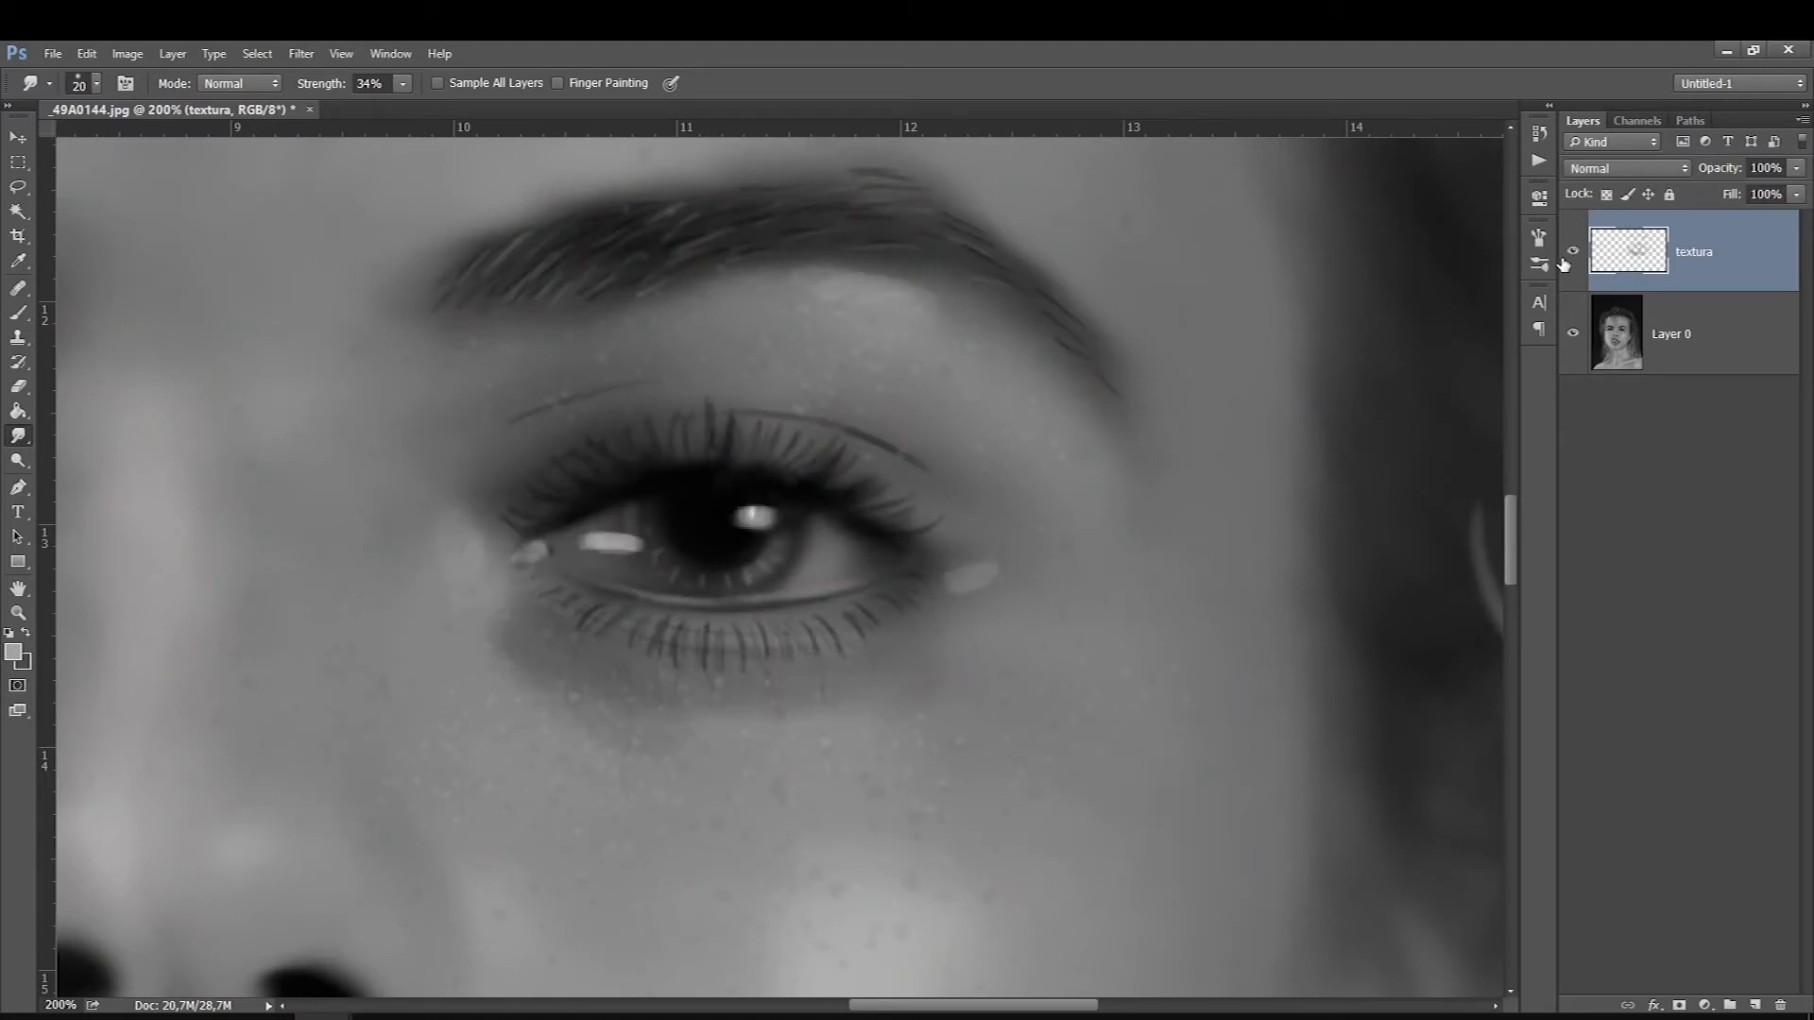
left_click(1568, 257)
left_click(1569, 257)
left_click(1568, 257)
left_click(1569, 257)
left_click(1568, 257)
left_click(1566, 261)
Choose a light grey for the Brush and add a new layer above textura
key("ctrl+minus")
left_click_drag(907, 1005, 824, 1009)
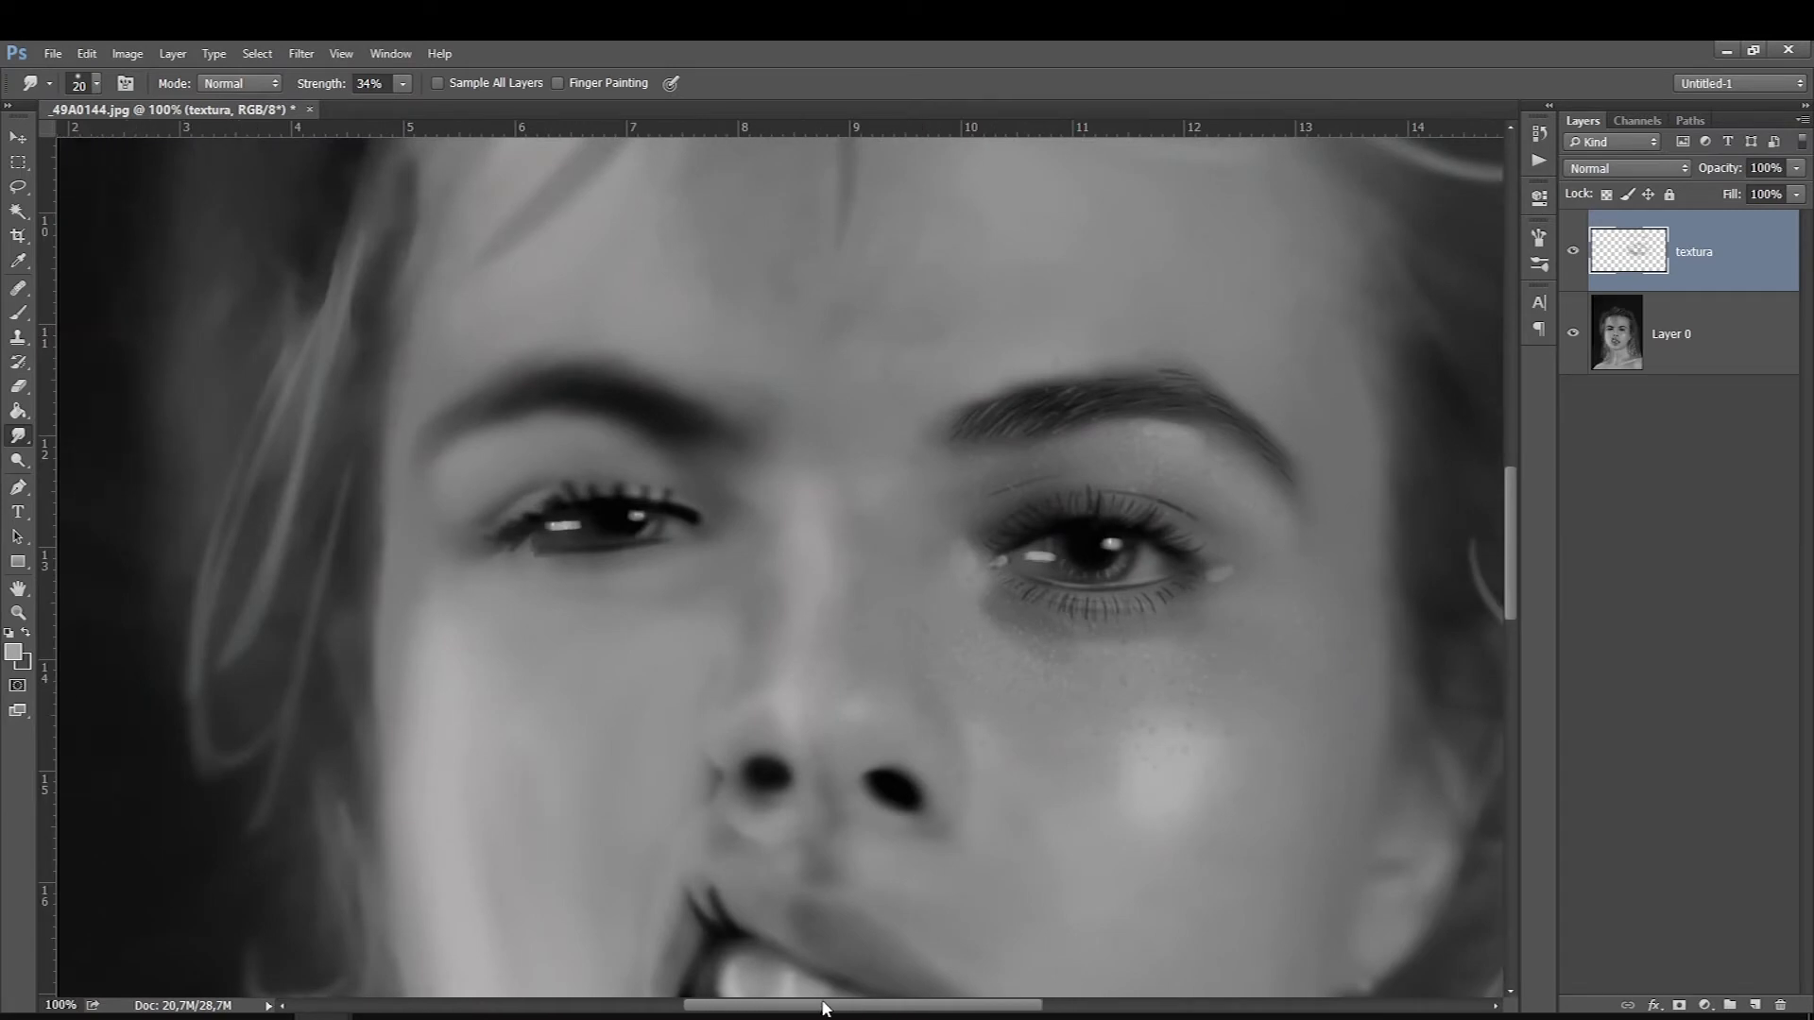
key("b")
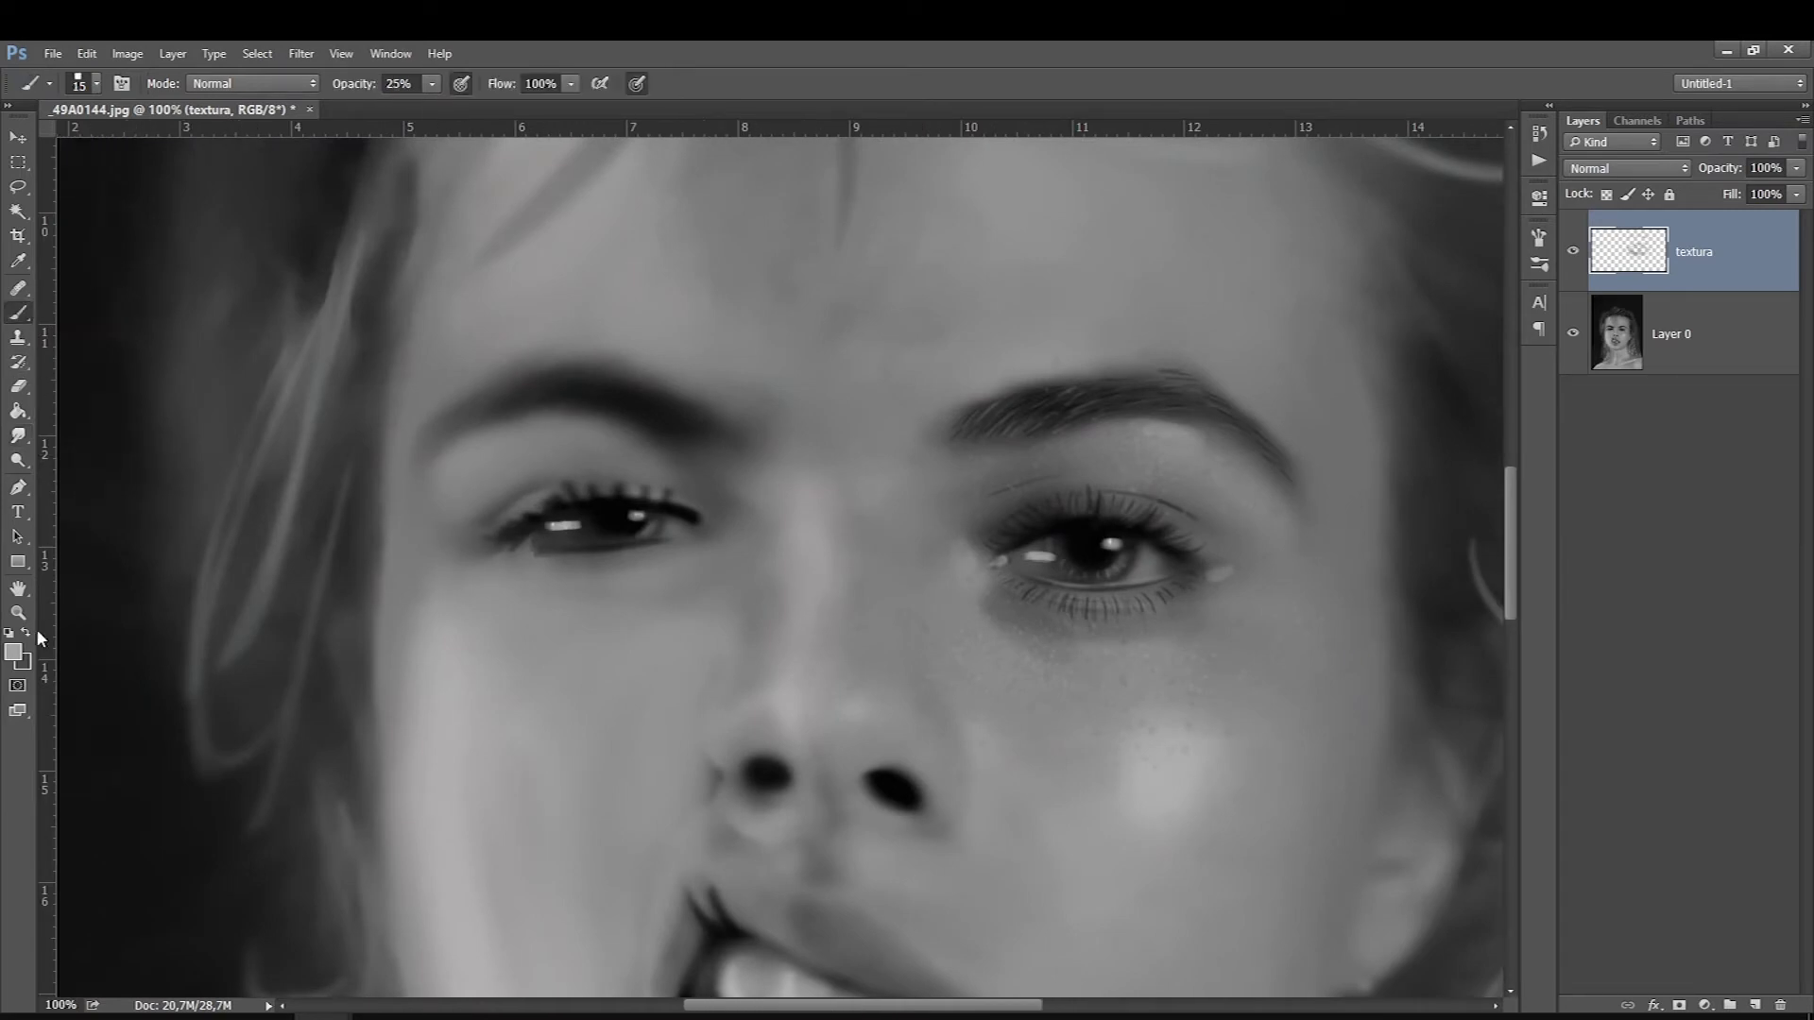
left_click(14, 651)
left_click_drag(889, 578, 875, 539)
key("Return")
left_click(1754, 1006)
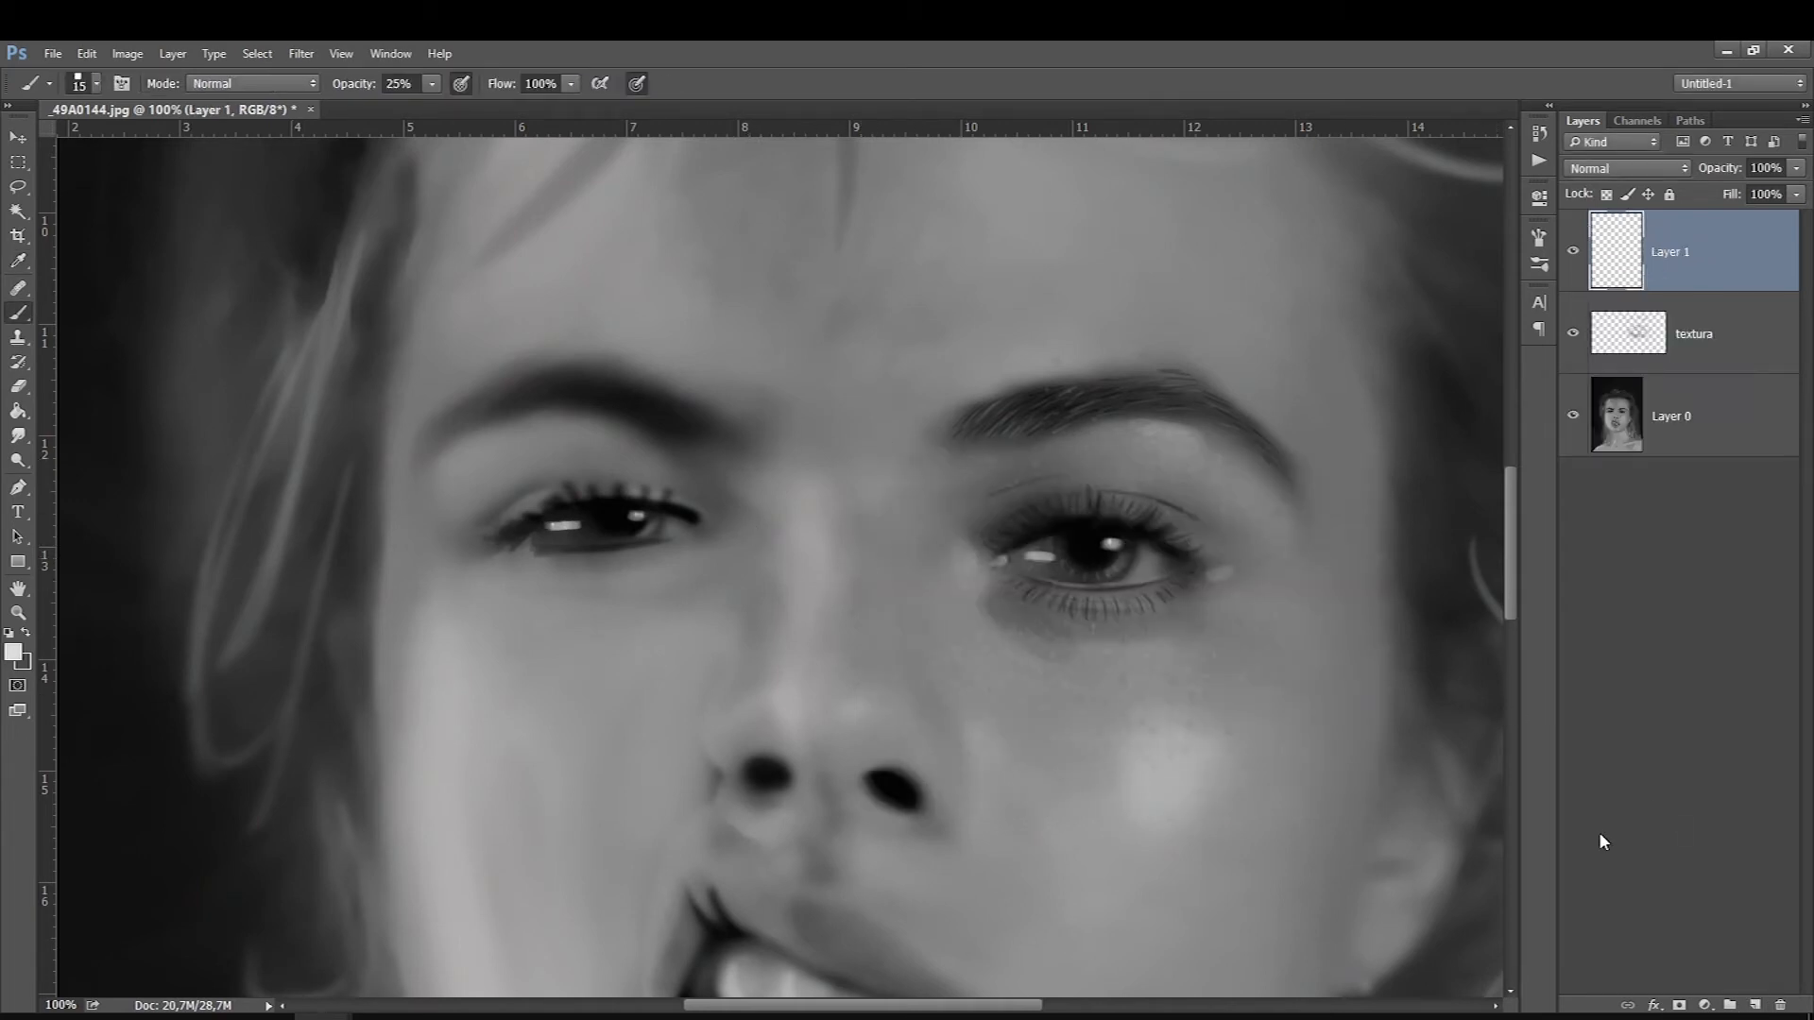
key("bracketleft")
Set up the Smudge tool with a 40 px brush on Layer 0 for the nostril area
left_click(16, 438)
key("bracketright")
key("bracketright")
key("bracketright")
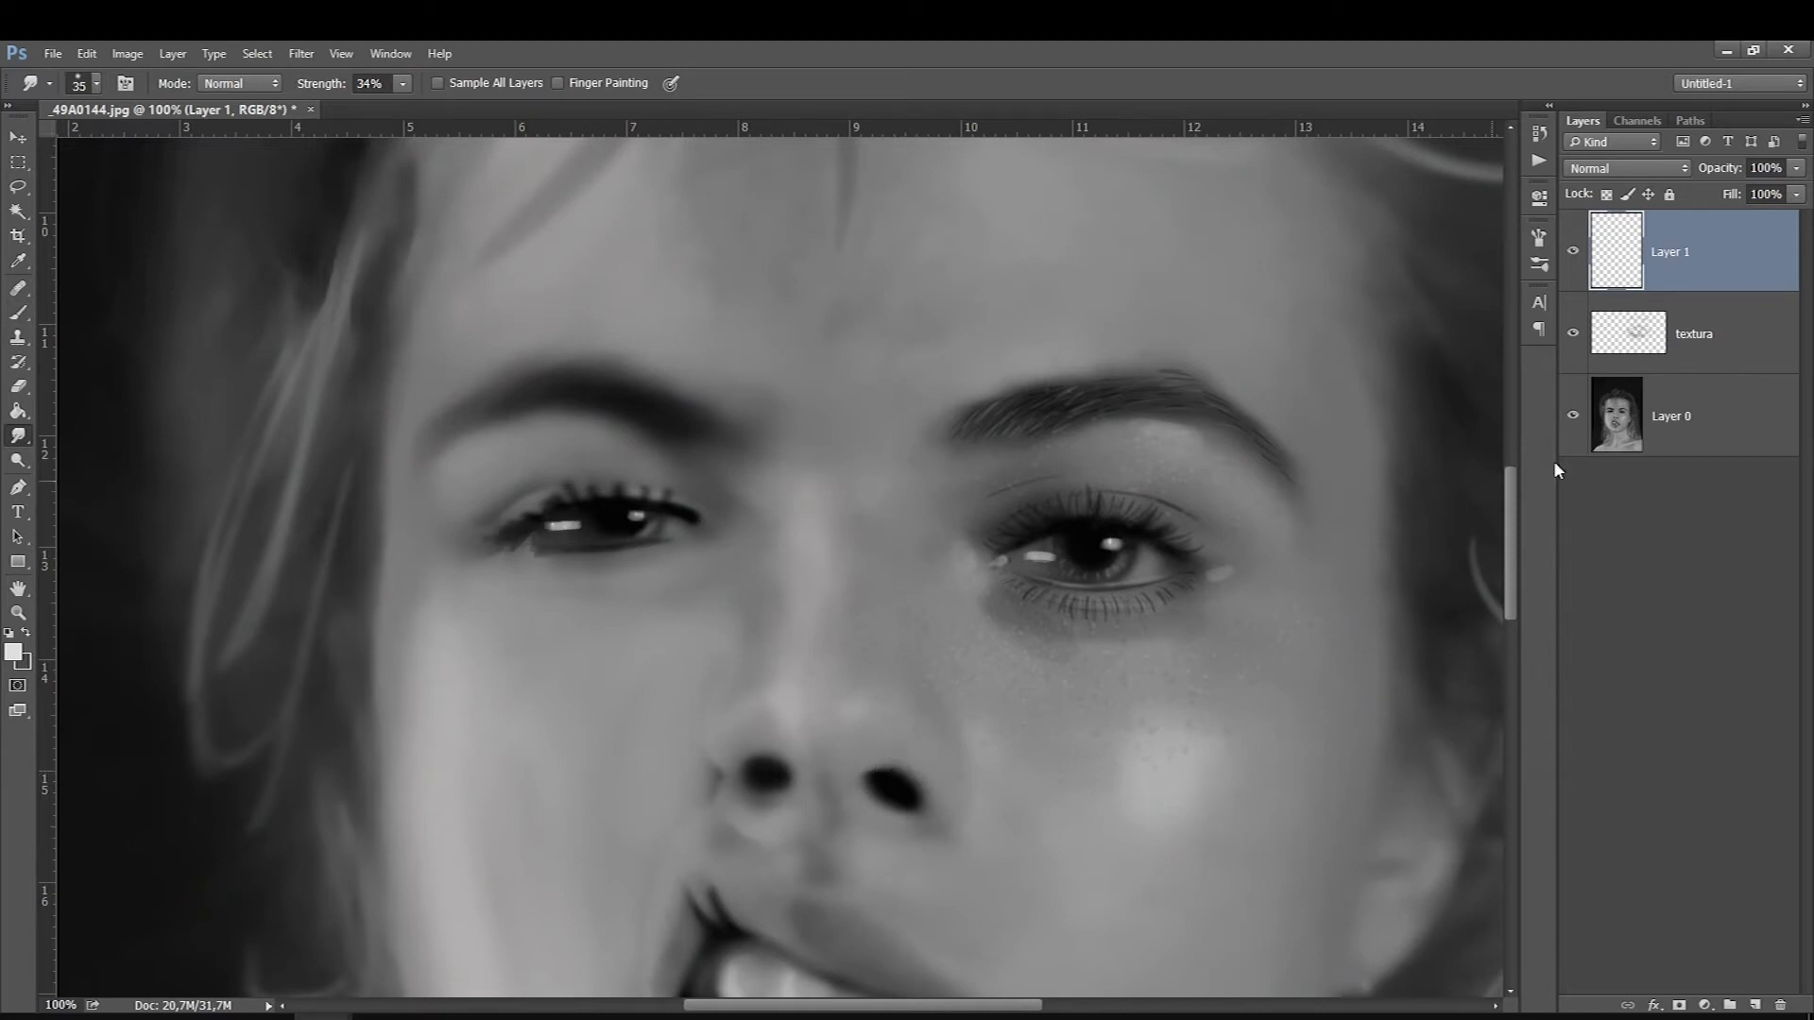
key("alt+bracketleft")
key("alt+bracketleft")
key("bracketright")
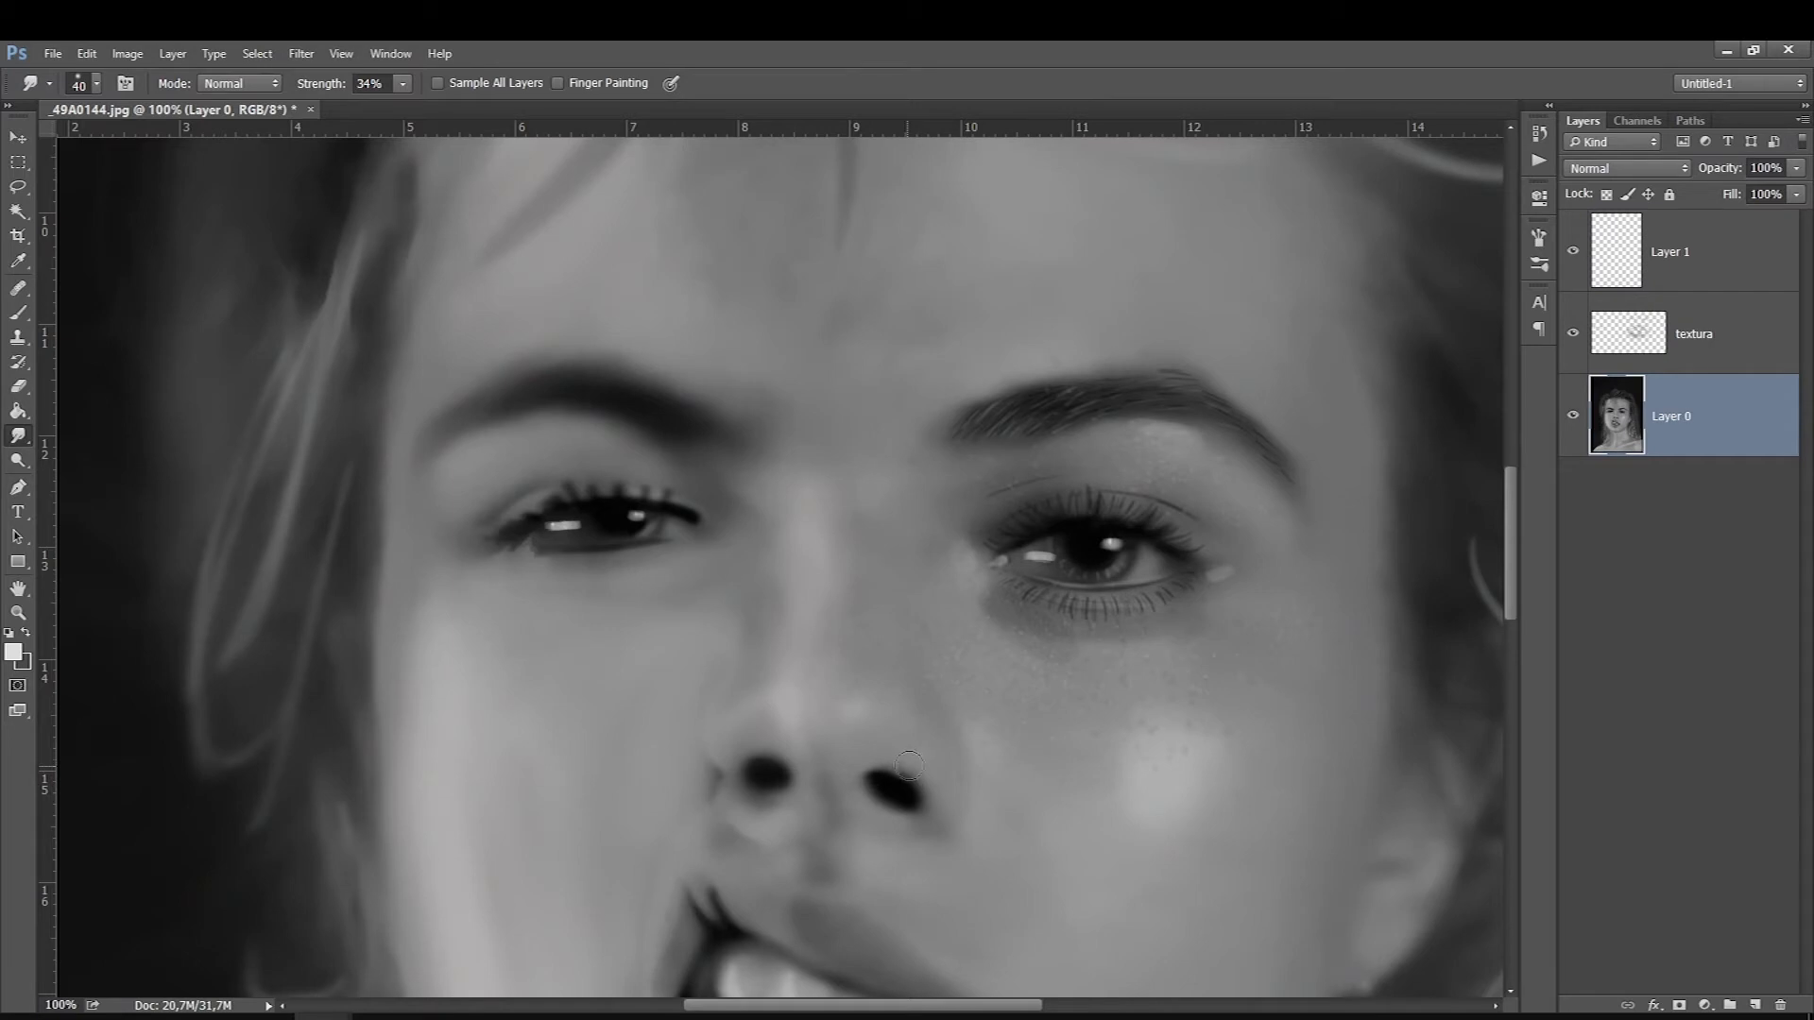
Sample the mid grey beside the right-hand nostril and refine the nostril's upper edge with a small brush
left_click(17, 654)
key("Escape")
left_click(26, 633)
left_click(13, 652)
left_click(905, 753)
key("Return")
key("bracketleft")
key("bracketleft")
key("bracketleft")
left_click_drag(868, 779, 875, 771)
left_click(18, 313)
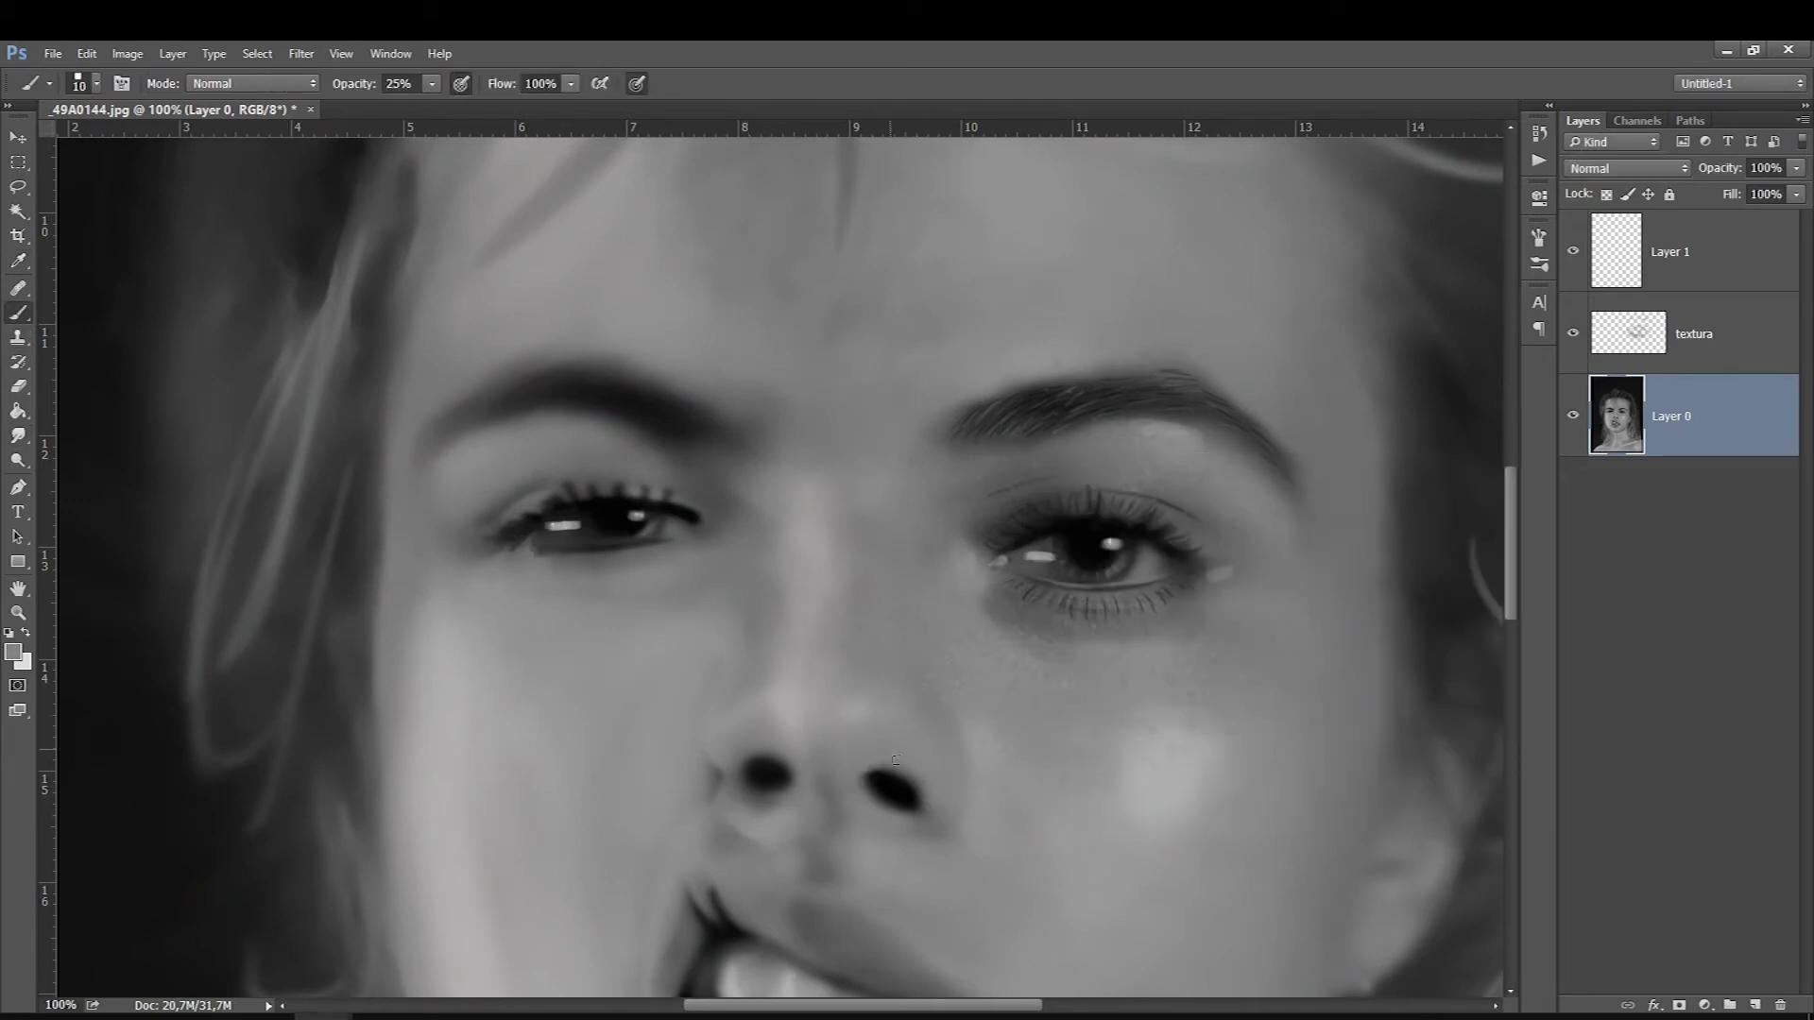
key("bracketright")
key("bracketright")
Sample the dark tone inside the right-hand nostril and touch up the nostril's shape
left_click(25, 634)
left_click(14, 652)
left_click(893, 794)
key("Return")
key("bracketleft")
left_click(28, 632)
key("bracketright")
Sample the grey near the nose tip, lighten it as the foreground colour, and add a new layer above Layer 0
left_click(13, 651)
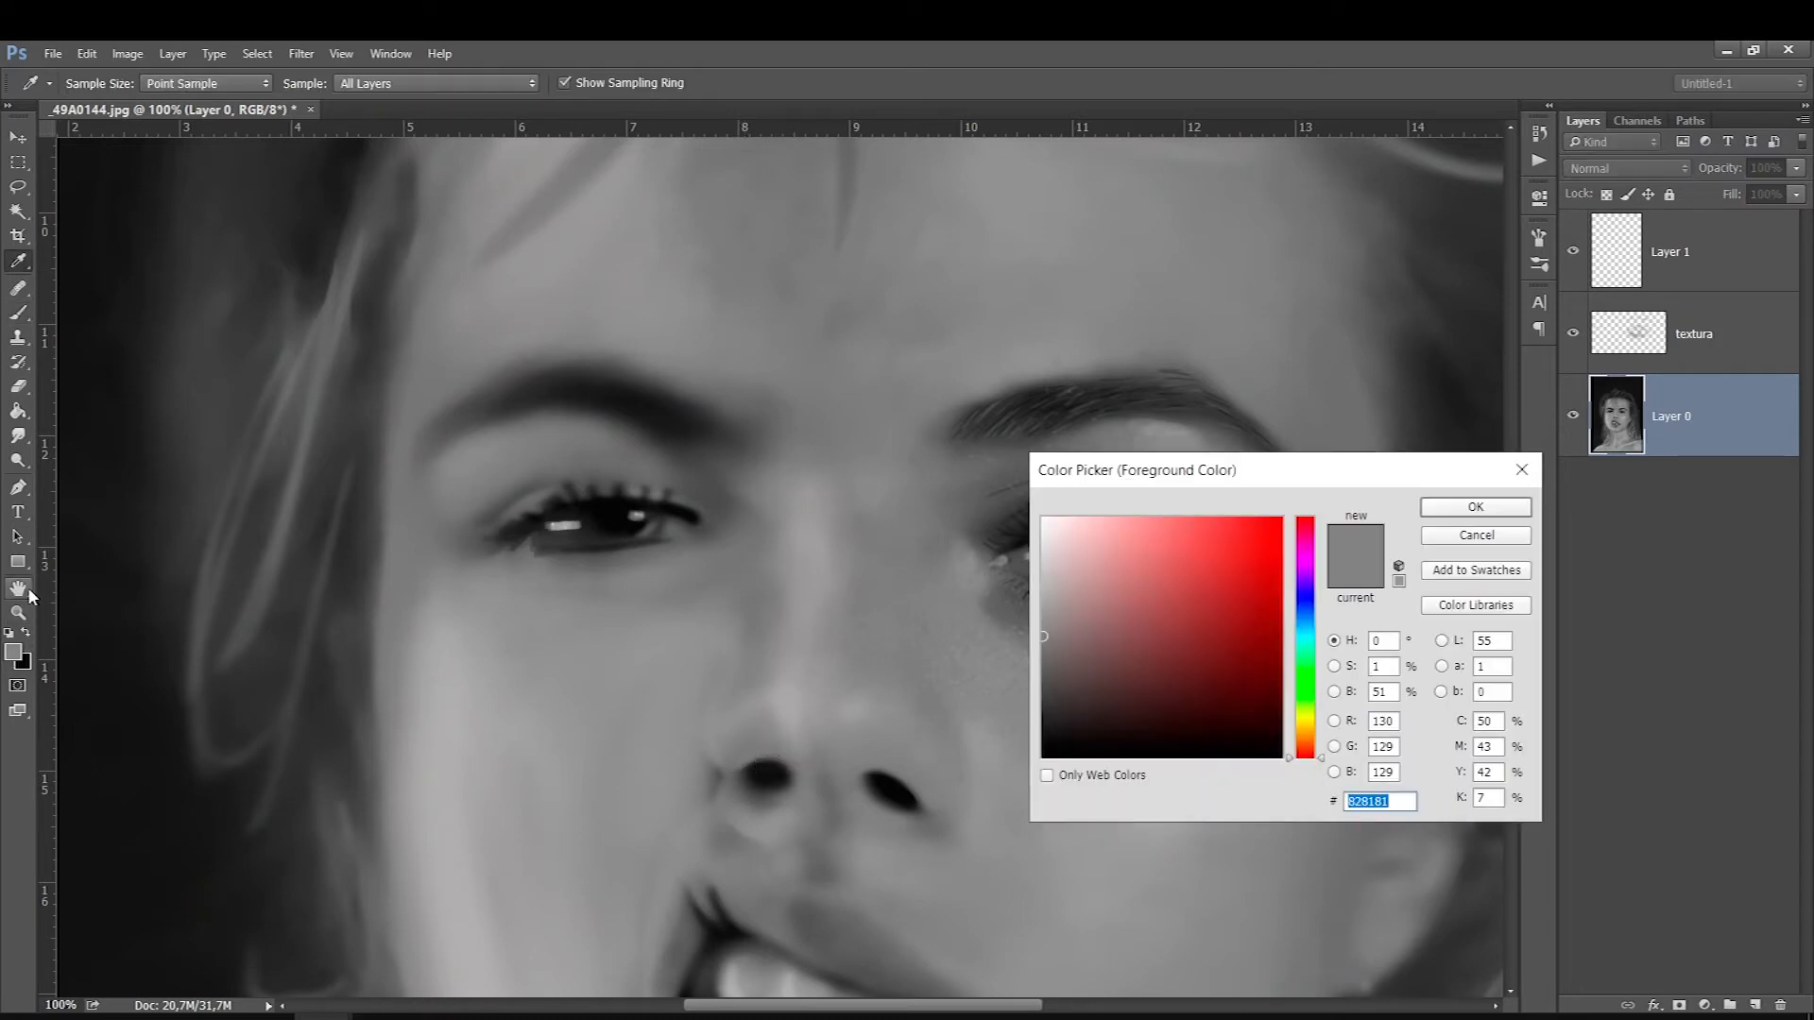
left_click(778, 702)
left_click_drag(1048, 591, 1030, 557)
left_click(1476, 508)
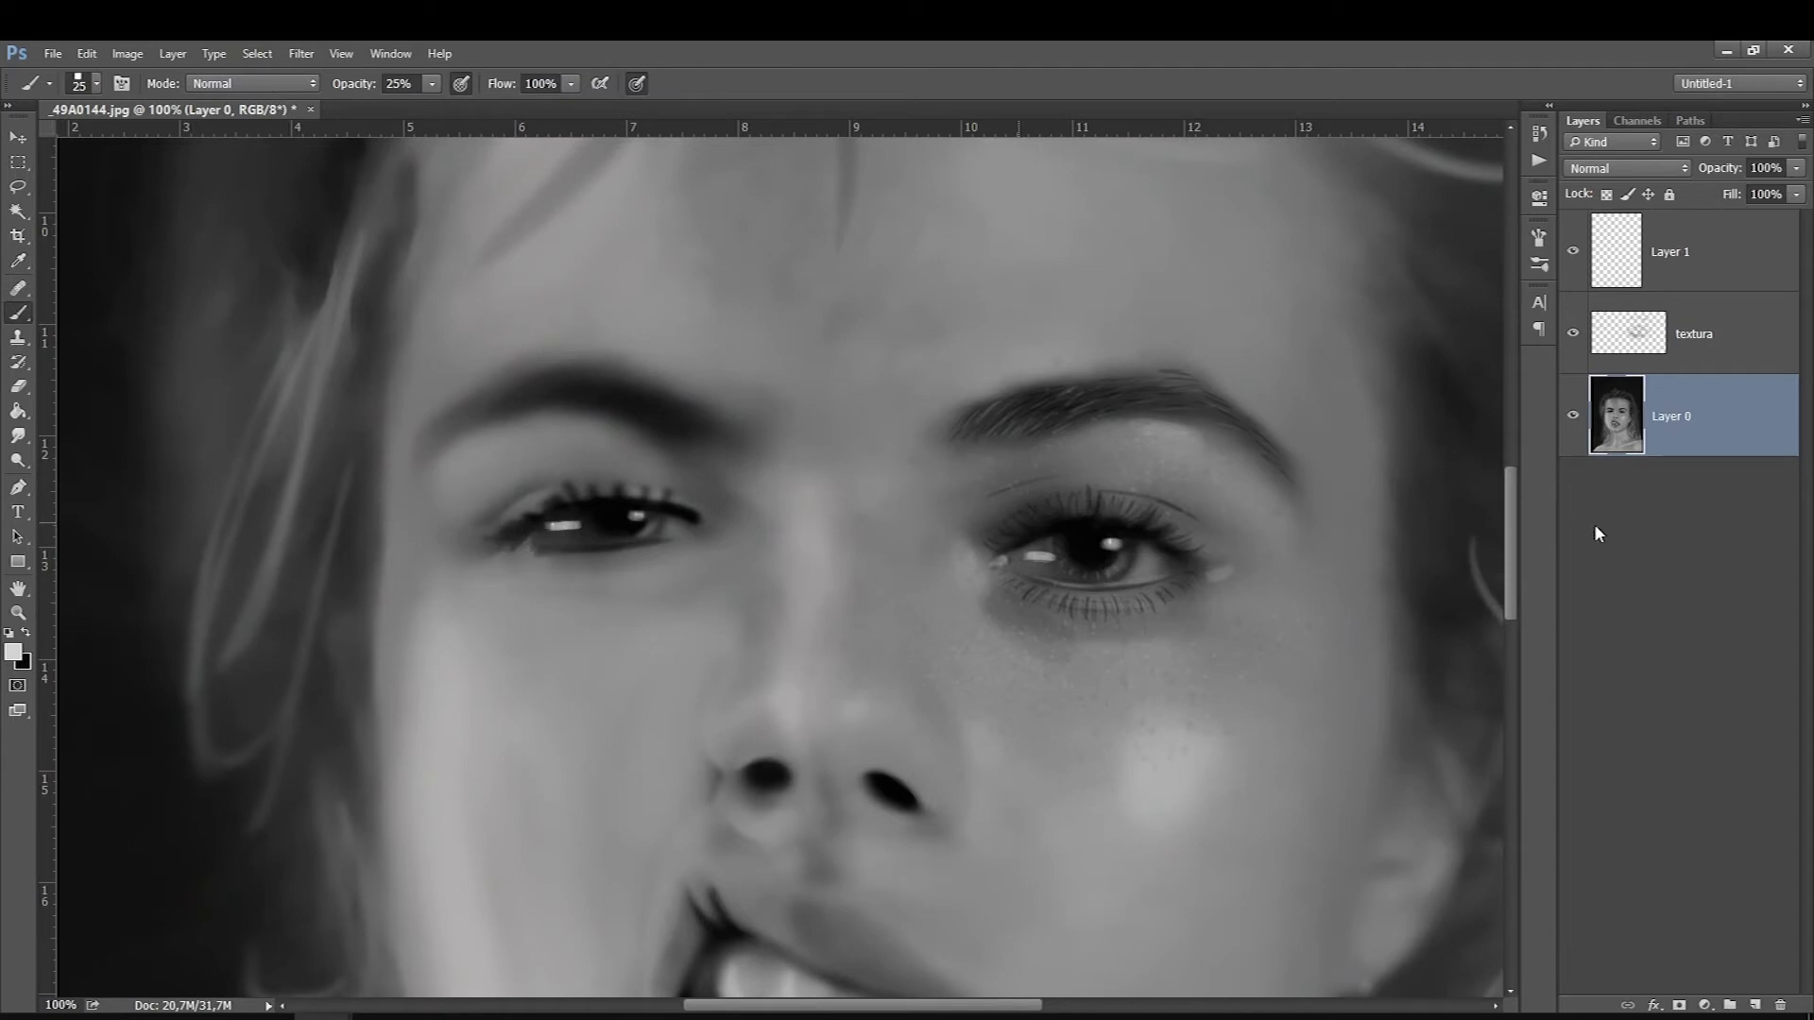
left_click(1754, 1004)
Paint a curved light highlight above the left-hand nostril and a small highlight dot on the nose tip
key("bracketleft")
key("bracketleft")
mouse_move(783, 710)
left_mouse_down()
mouse_move(753, 716)
mouse_move(858, 709)
mouse_move(732, 727)
mouse_move(770, 705)
mouse_move(724, 732)
mouse_move(747, 722)
left_mouse_up()
key("bracketright")
key("bracketright")
left_click(854, 709)
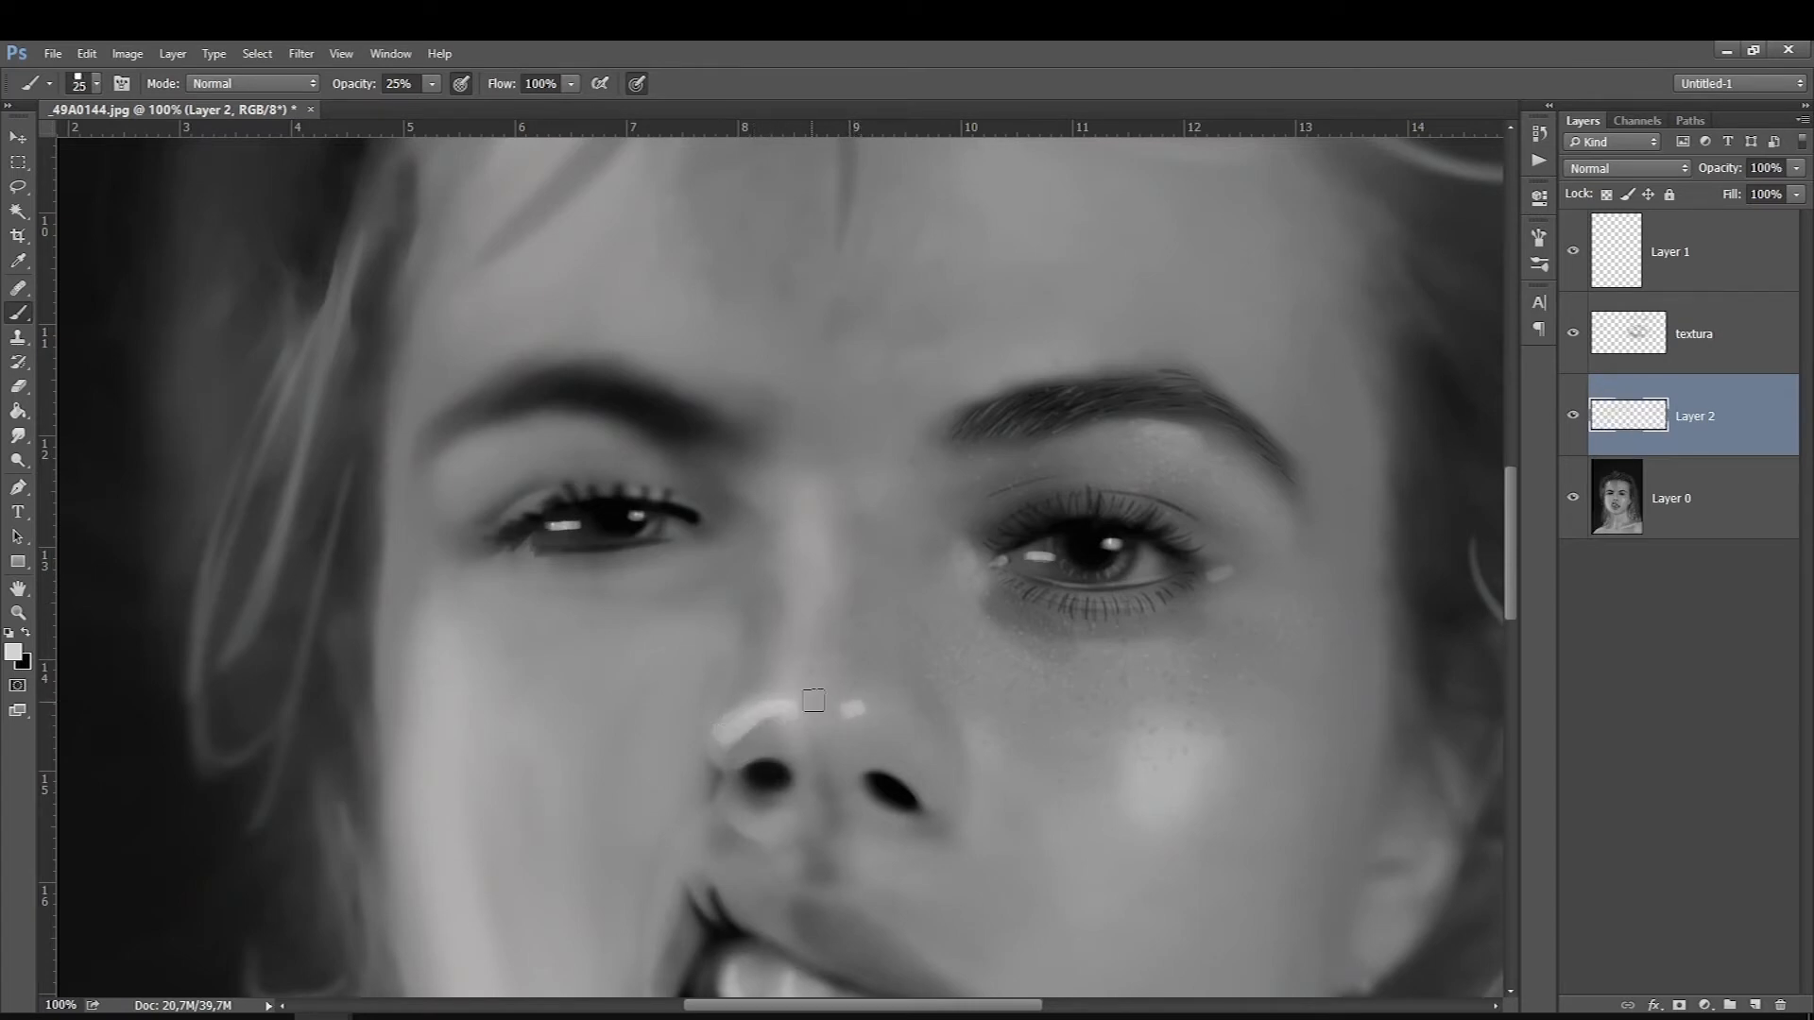
Paint thin highlights down between the nostrils at 20 px and on the groove above the upper lip at 15 px
key("bracketleft")
left_click_drag(815, 810, 793, 718)
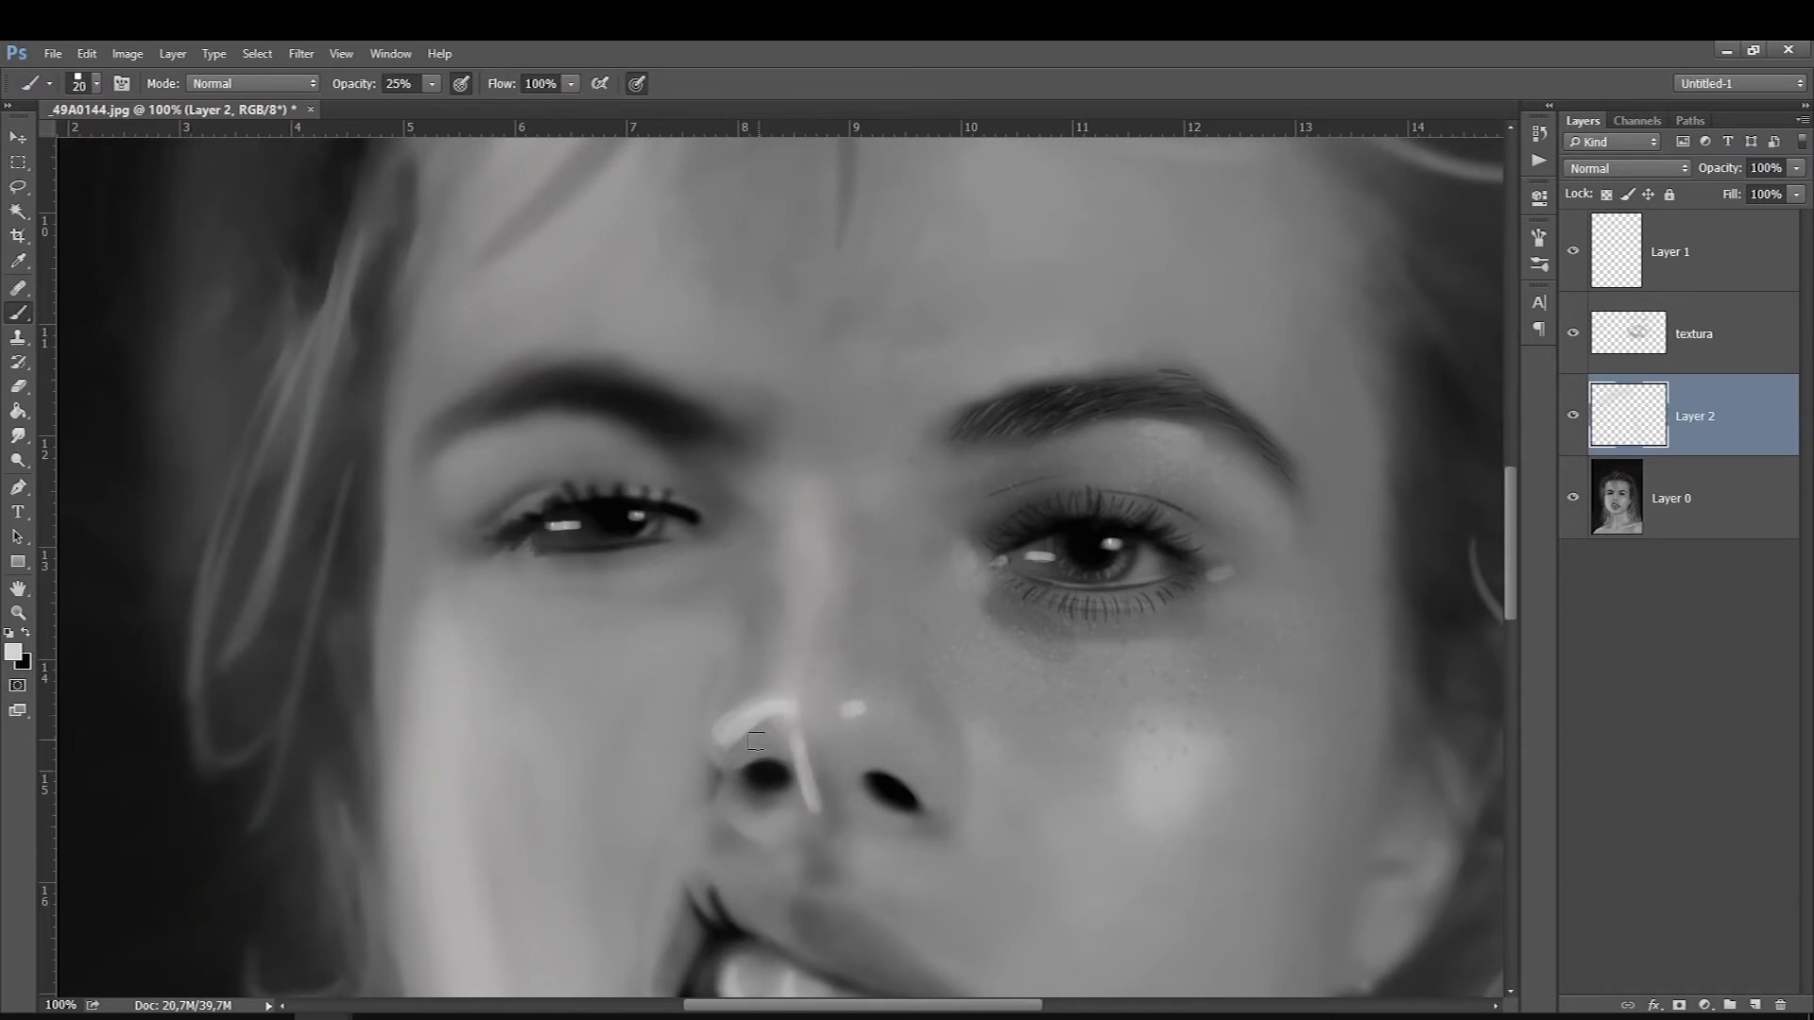
key("bracketleft")
left_click_drag(831, 843, 838, 882)
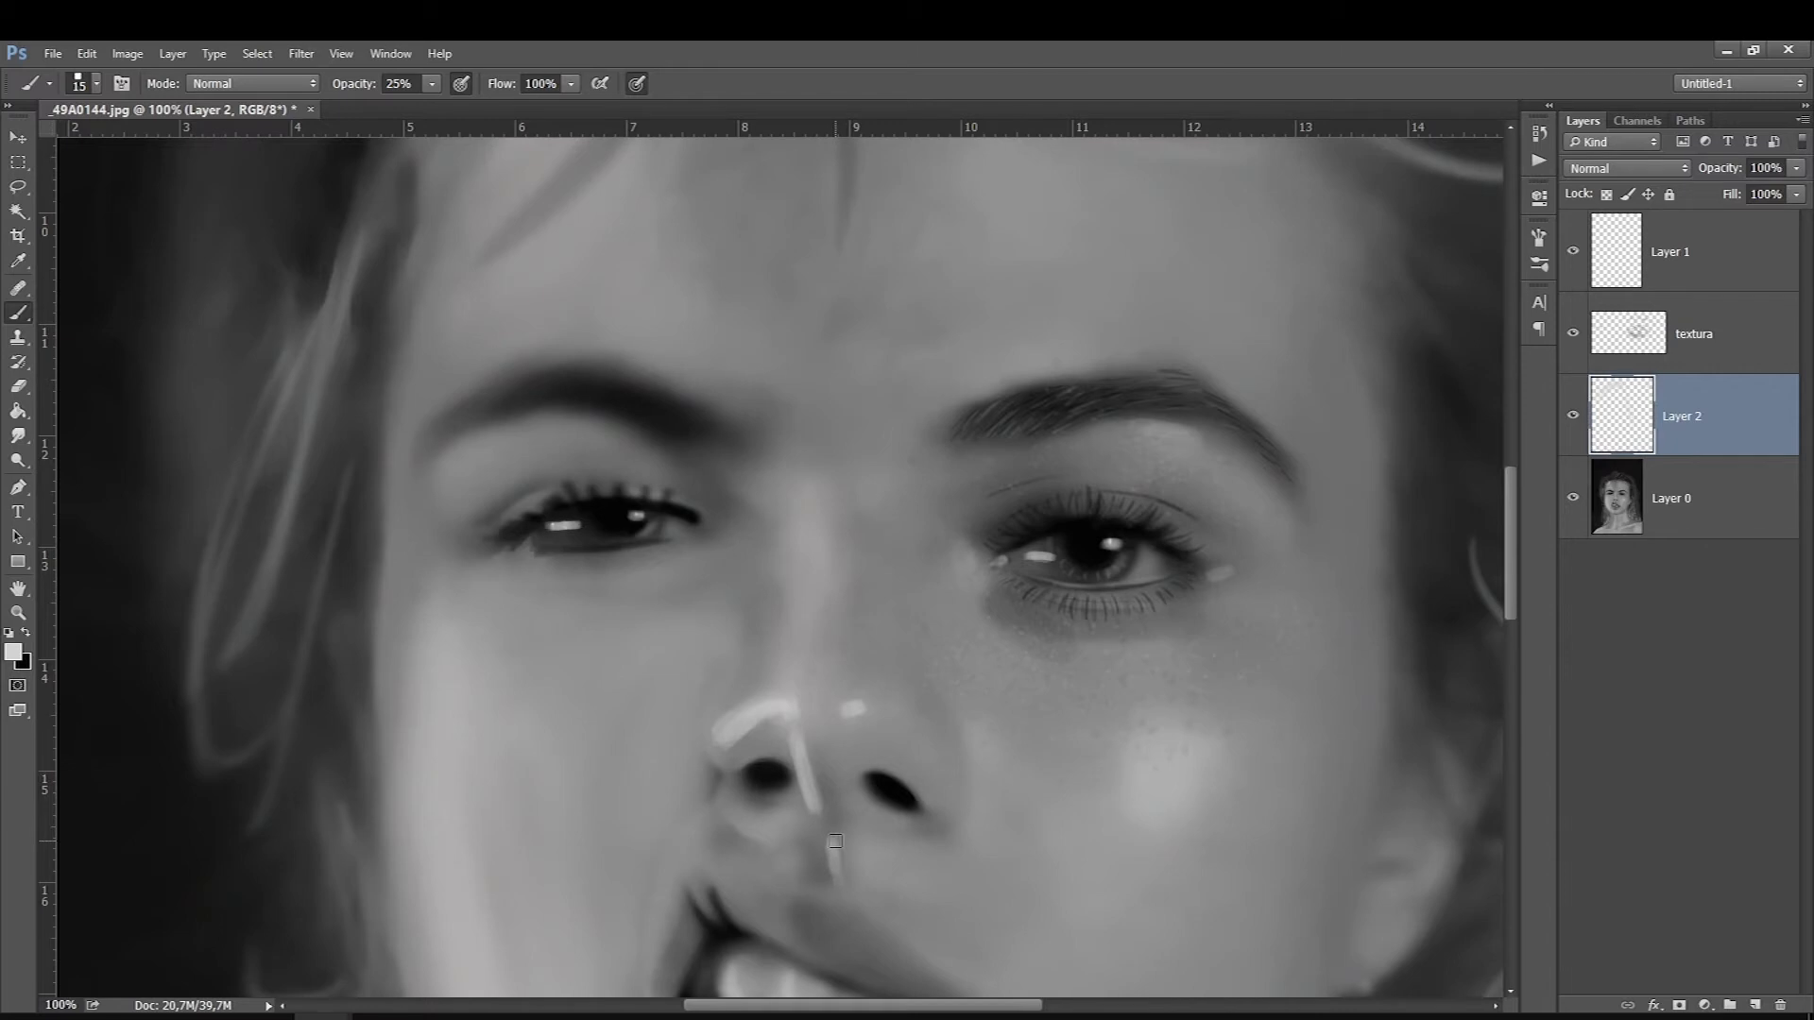
Thicken the highlight above the upper lip and build up the one over the left-hand nostril with a 35 px brush
scroll(818, 912, "down", 3)
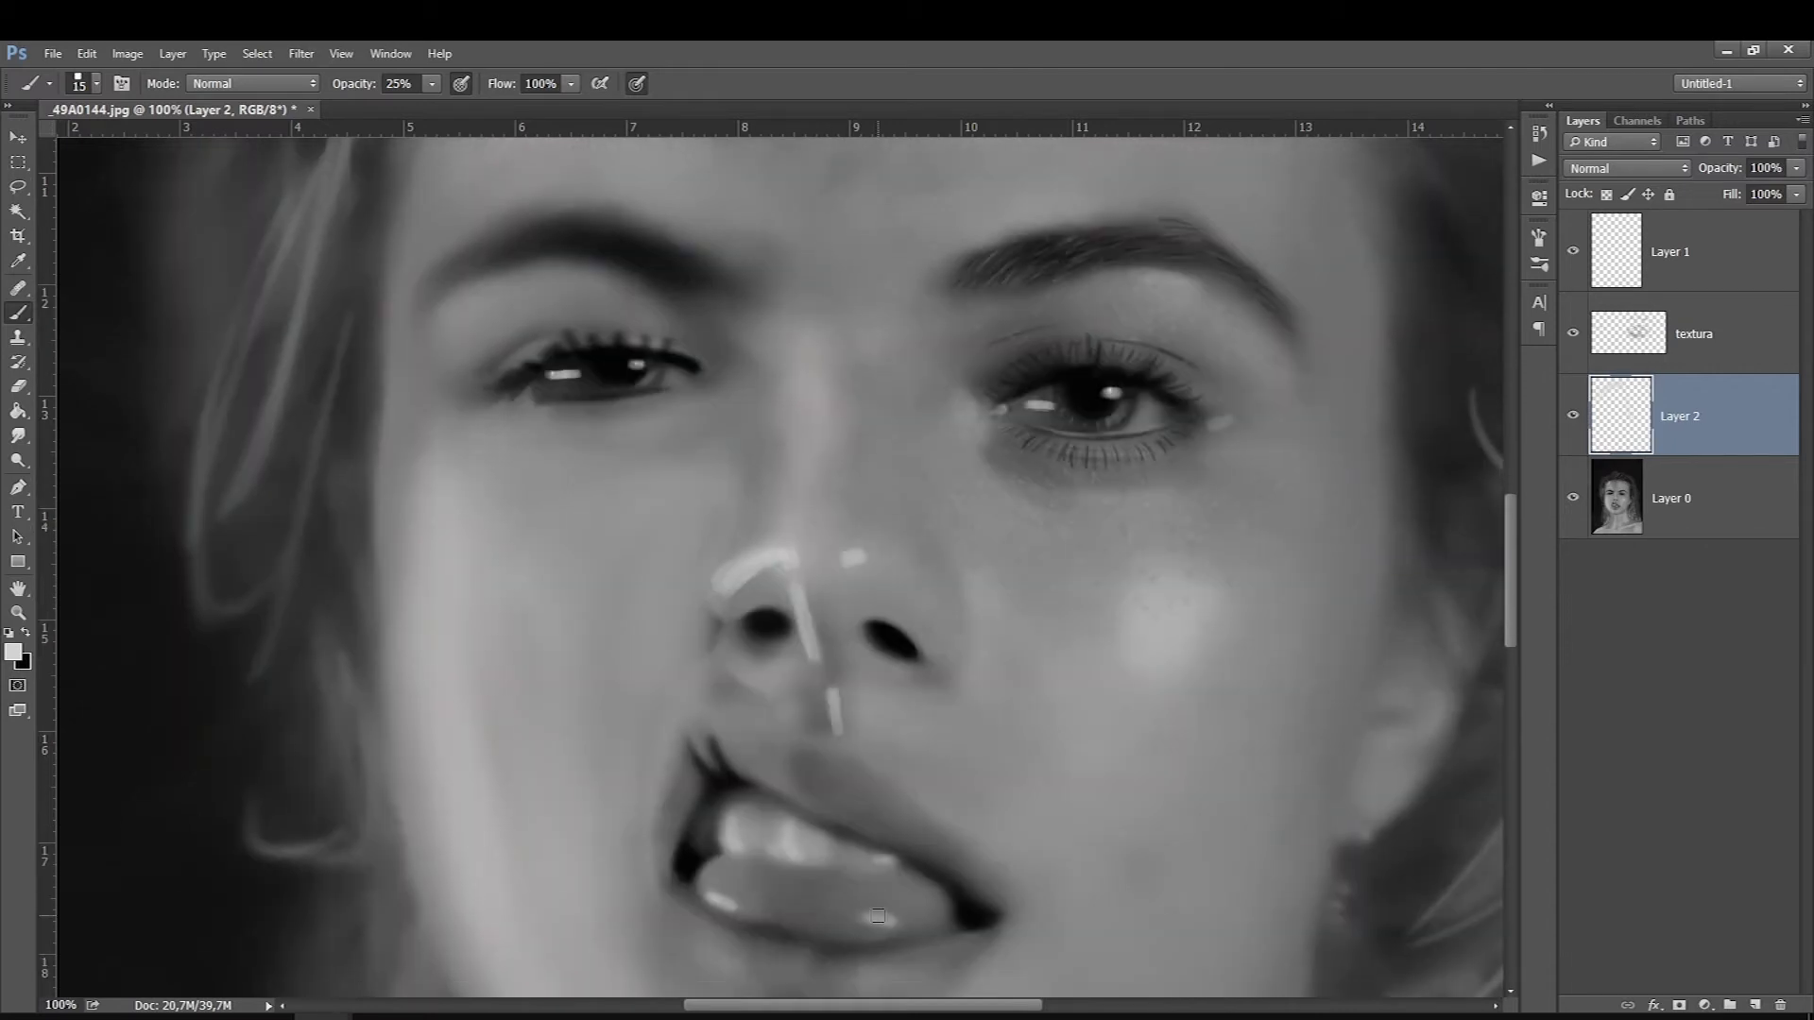
key("ctrl+0")
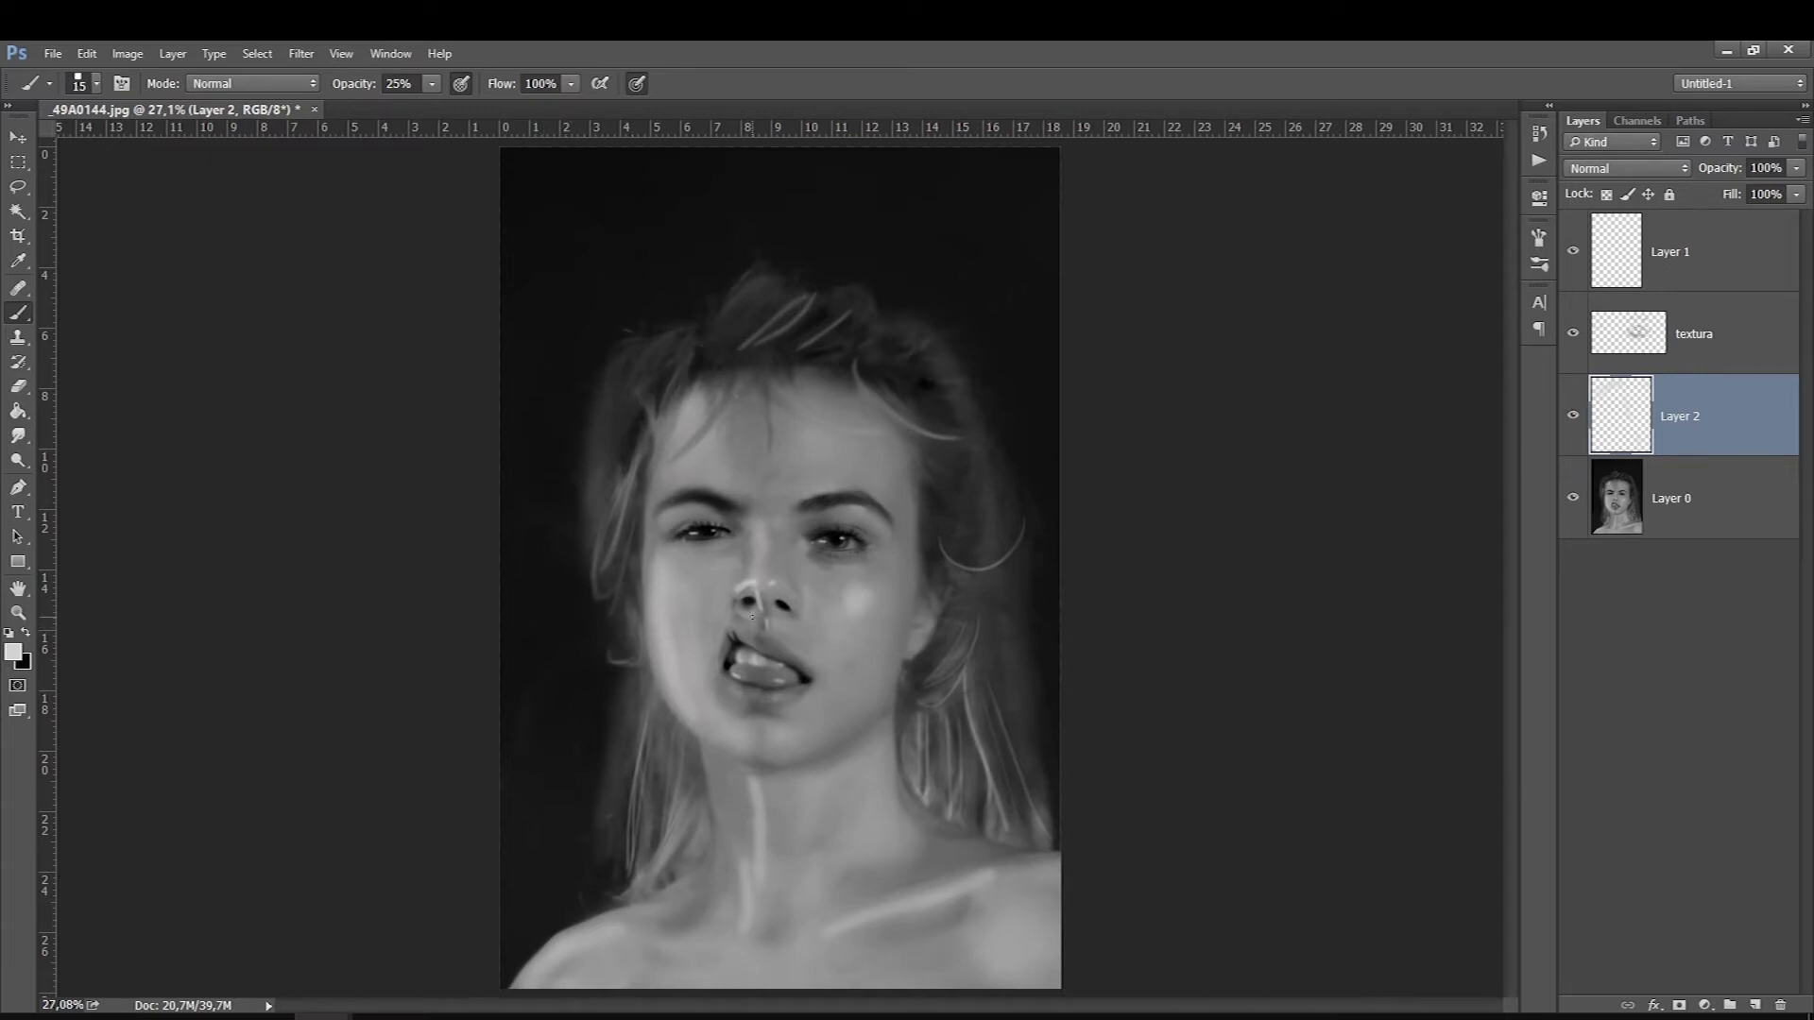
left_click(767, 620, "ctrl")
left_click(766, 619, "ctrl")
left_click(767, 620, "ctrl")
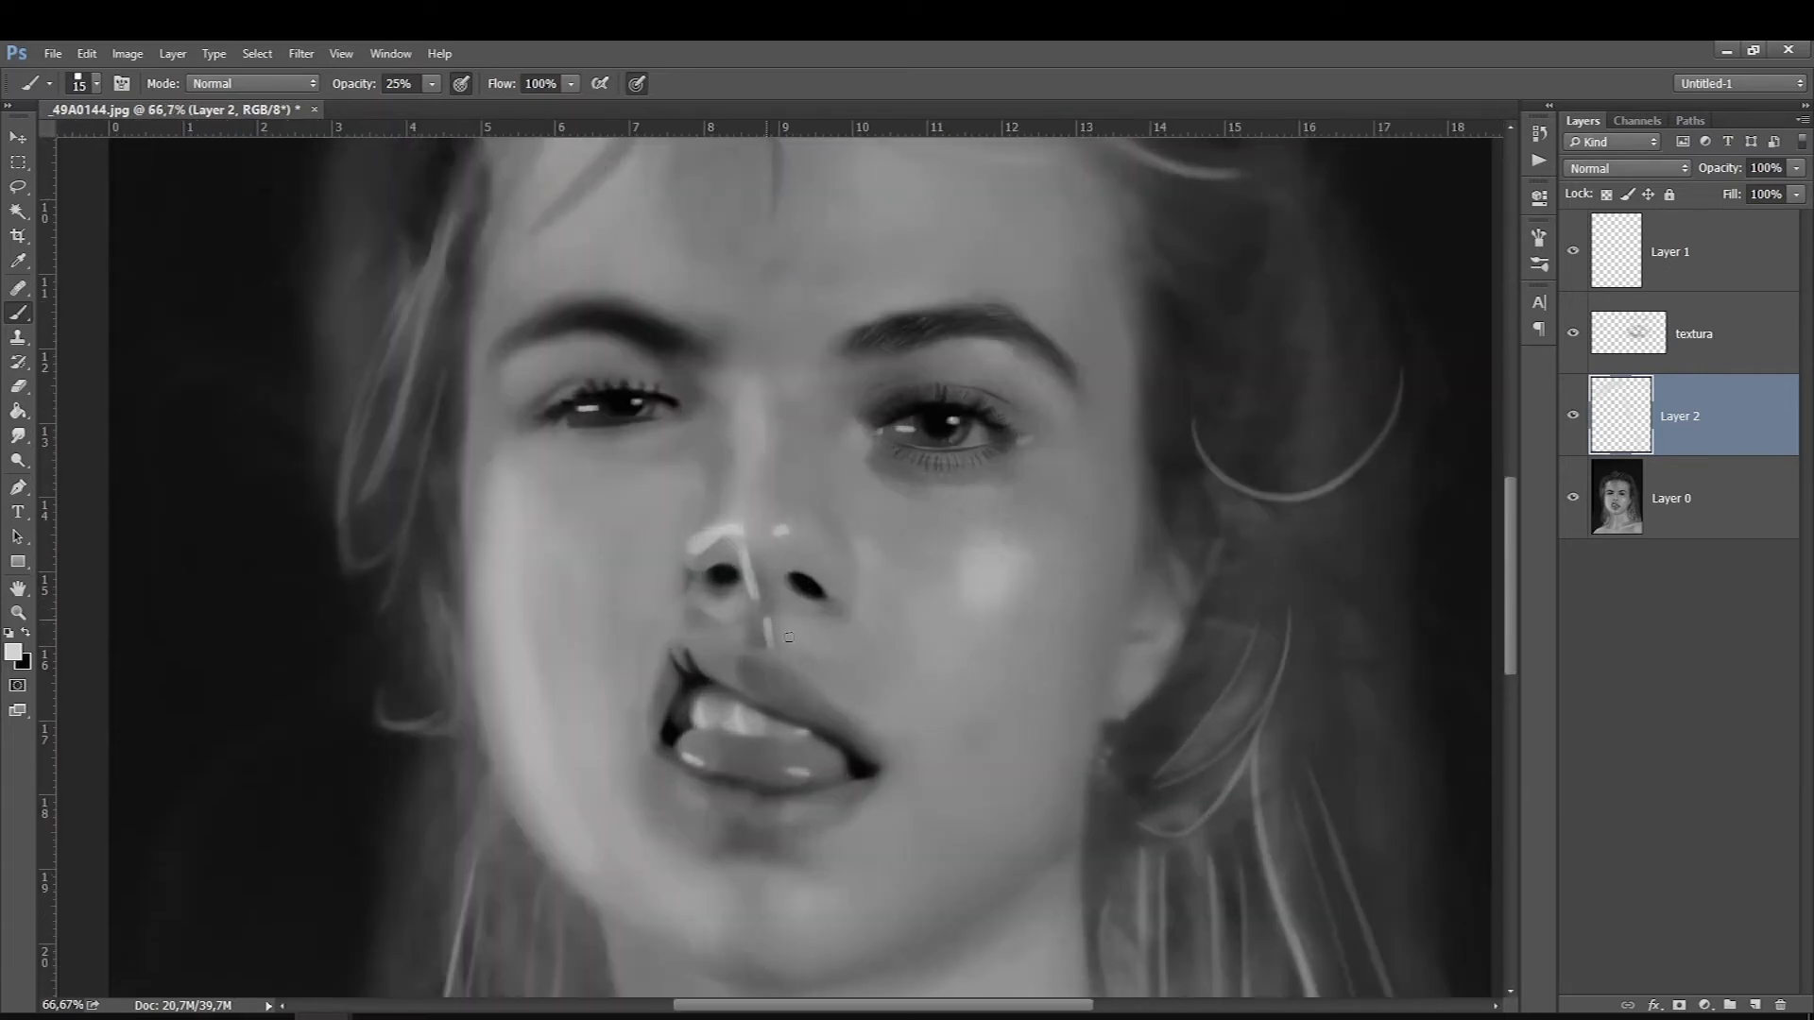
left_click_drag(768, 620, 771, 649)
key("bracketright")
key("bracketright")
key("bracketright")
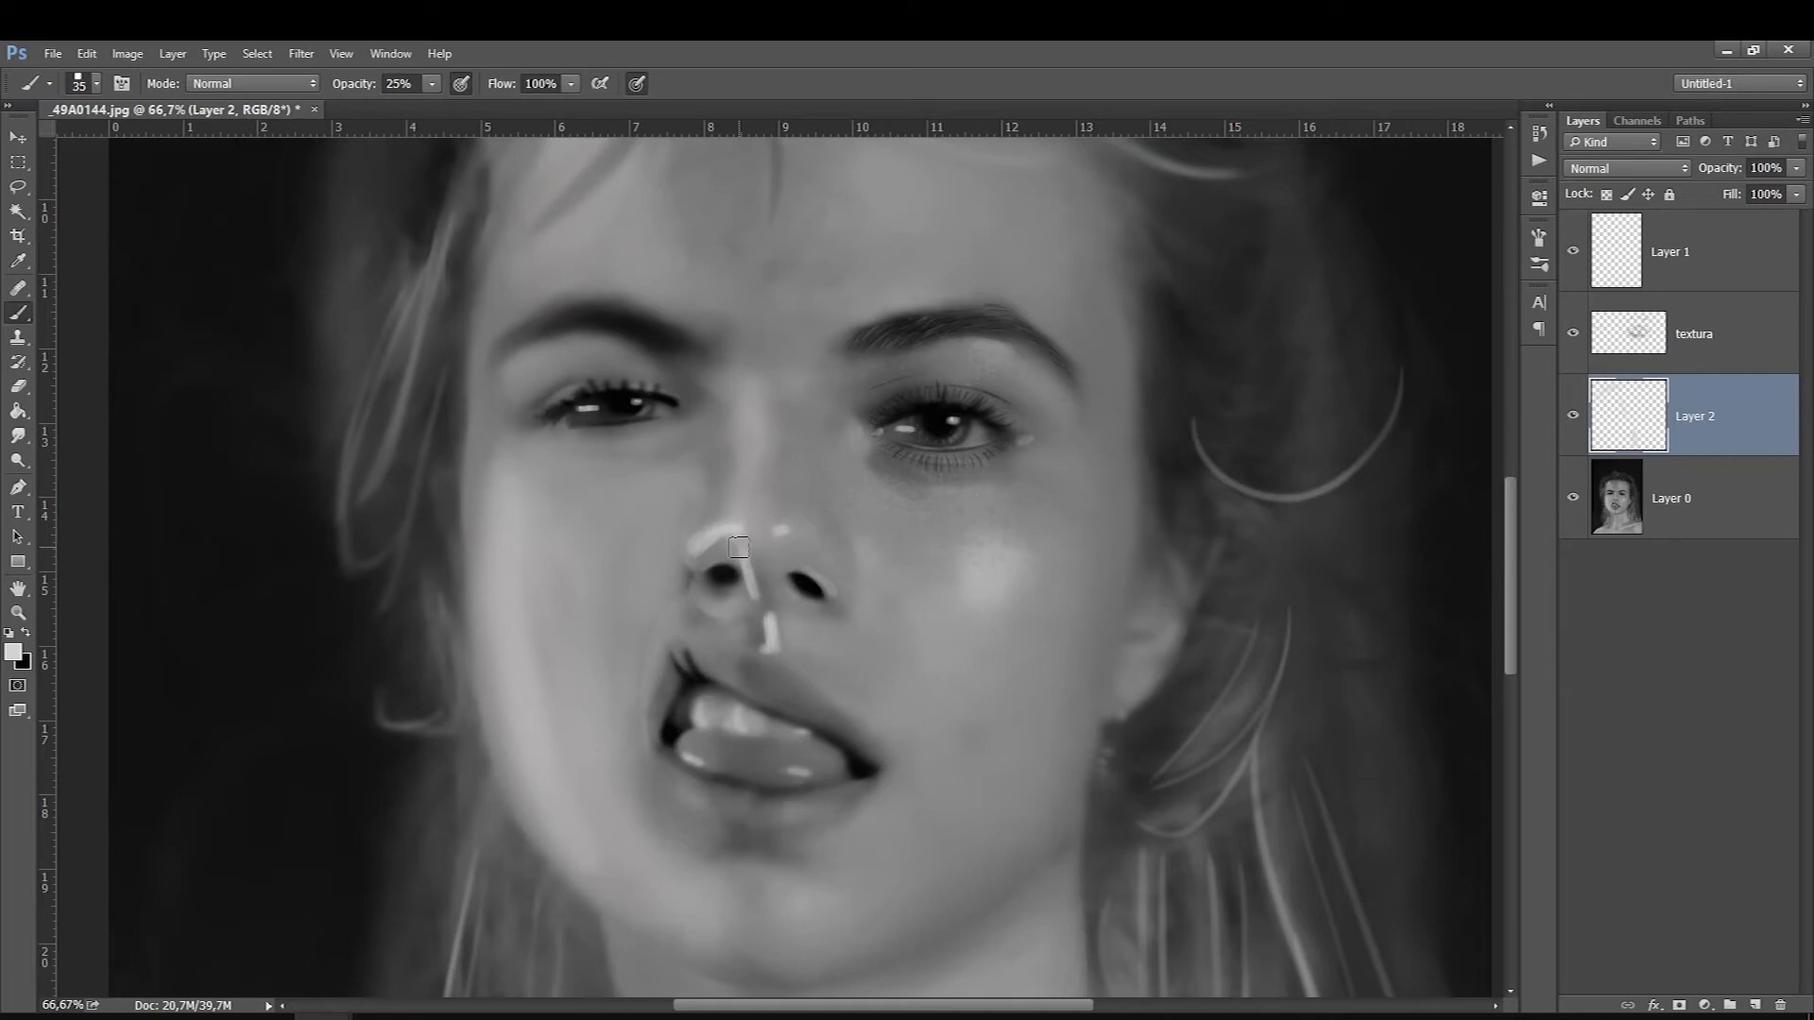
left_click_drag(740, 549, 696, 550)
Add fine highlights along the upper lip, mouth and below the lower lip with a brush of about 10 px
key("bracketleft")
key("bracketleft")
key("bracketleft")
key("bracketleft")
left_click_drag(684, 646, 686, 666)
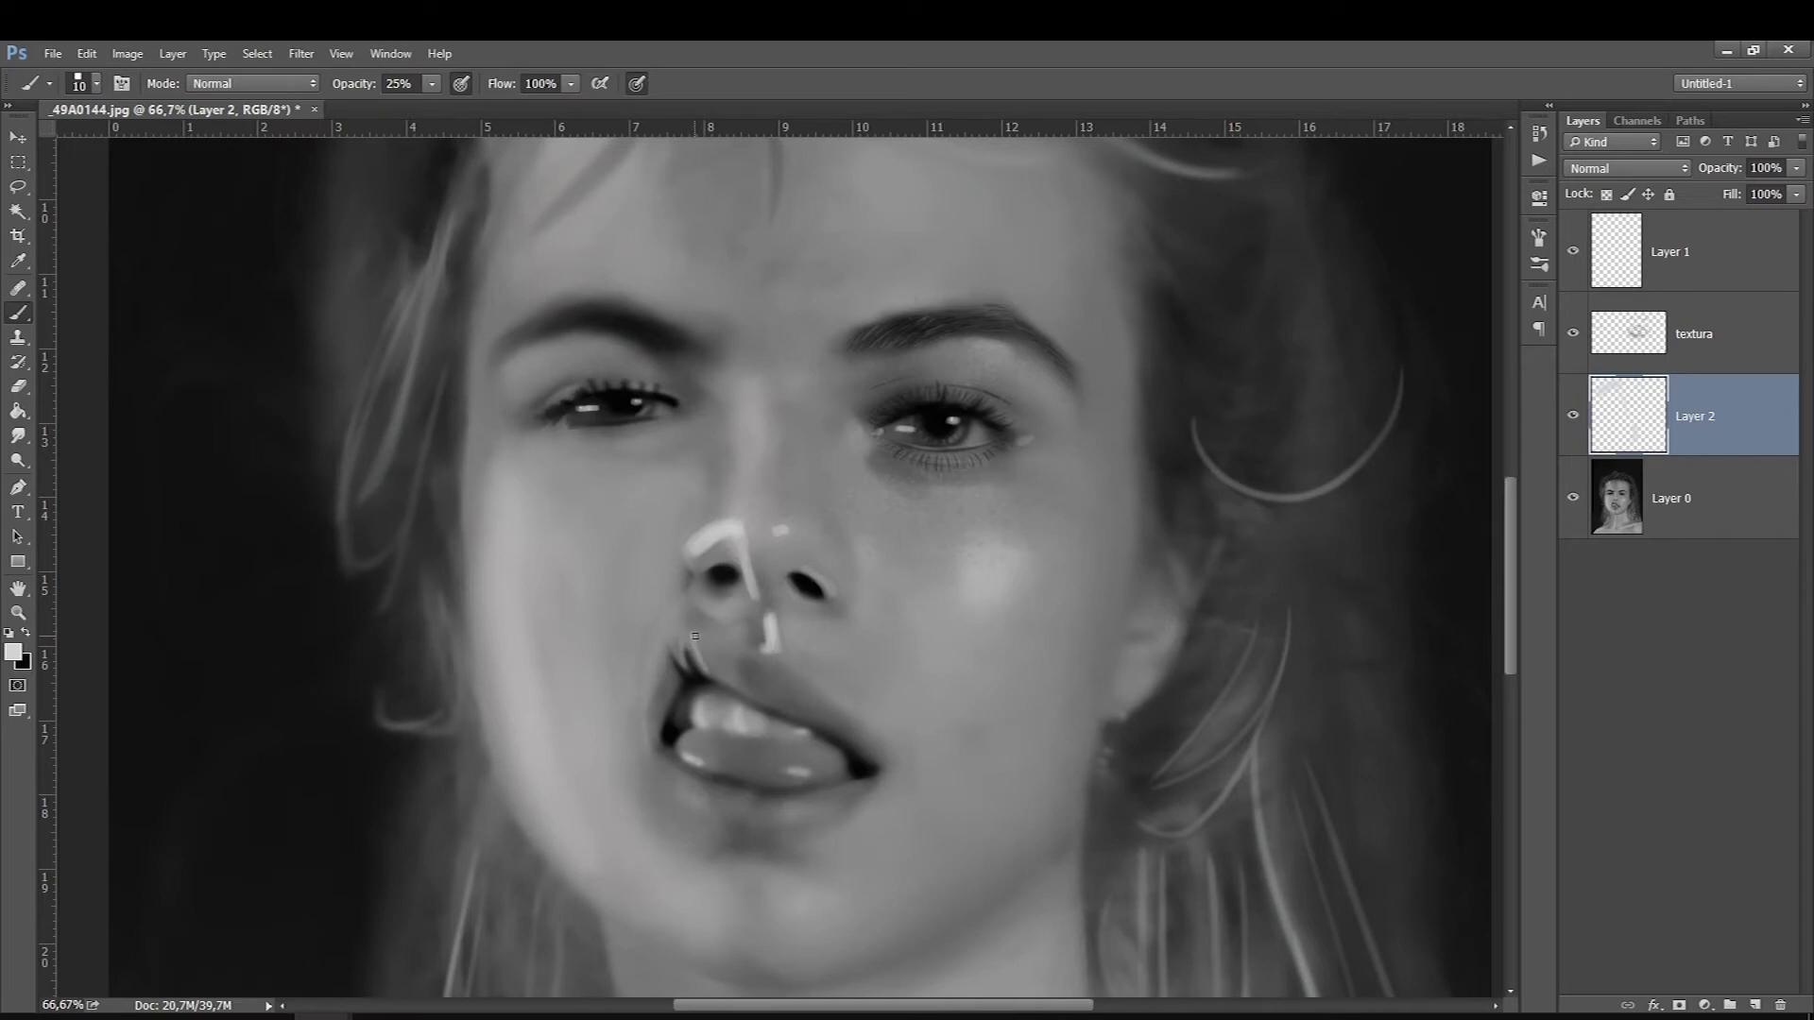
left_click_drag(743, 691, 723, 658)
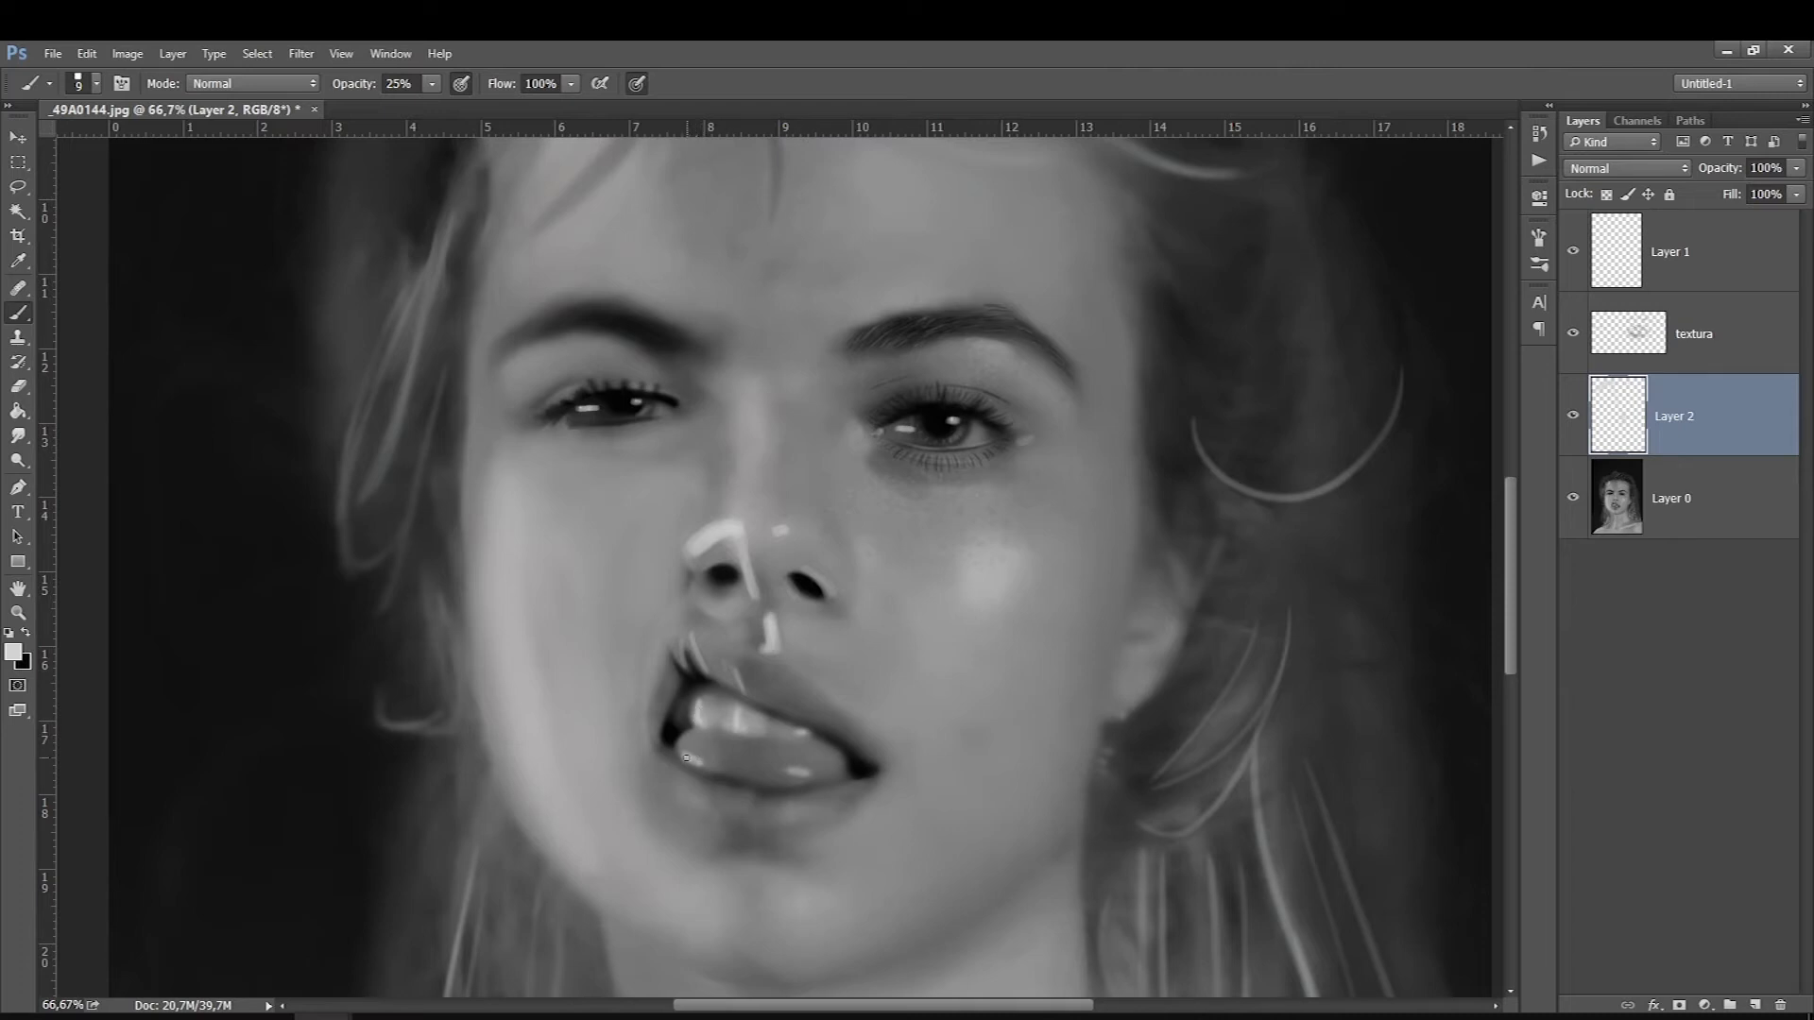
left_click_drag(742, 798, 741, 818)
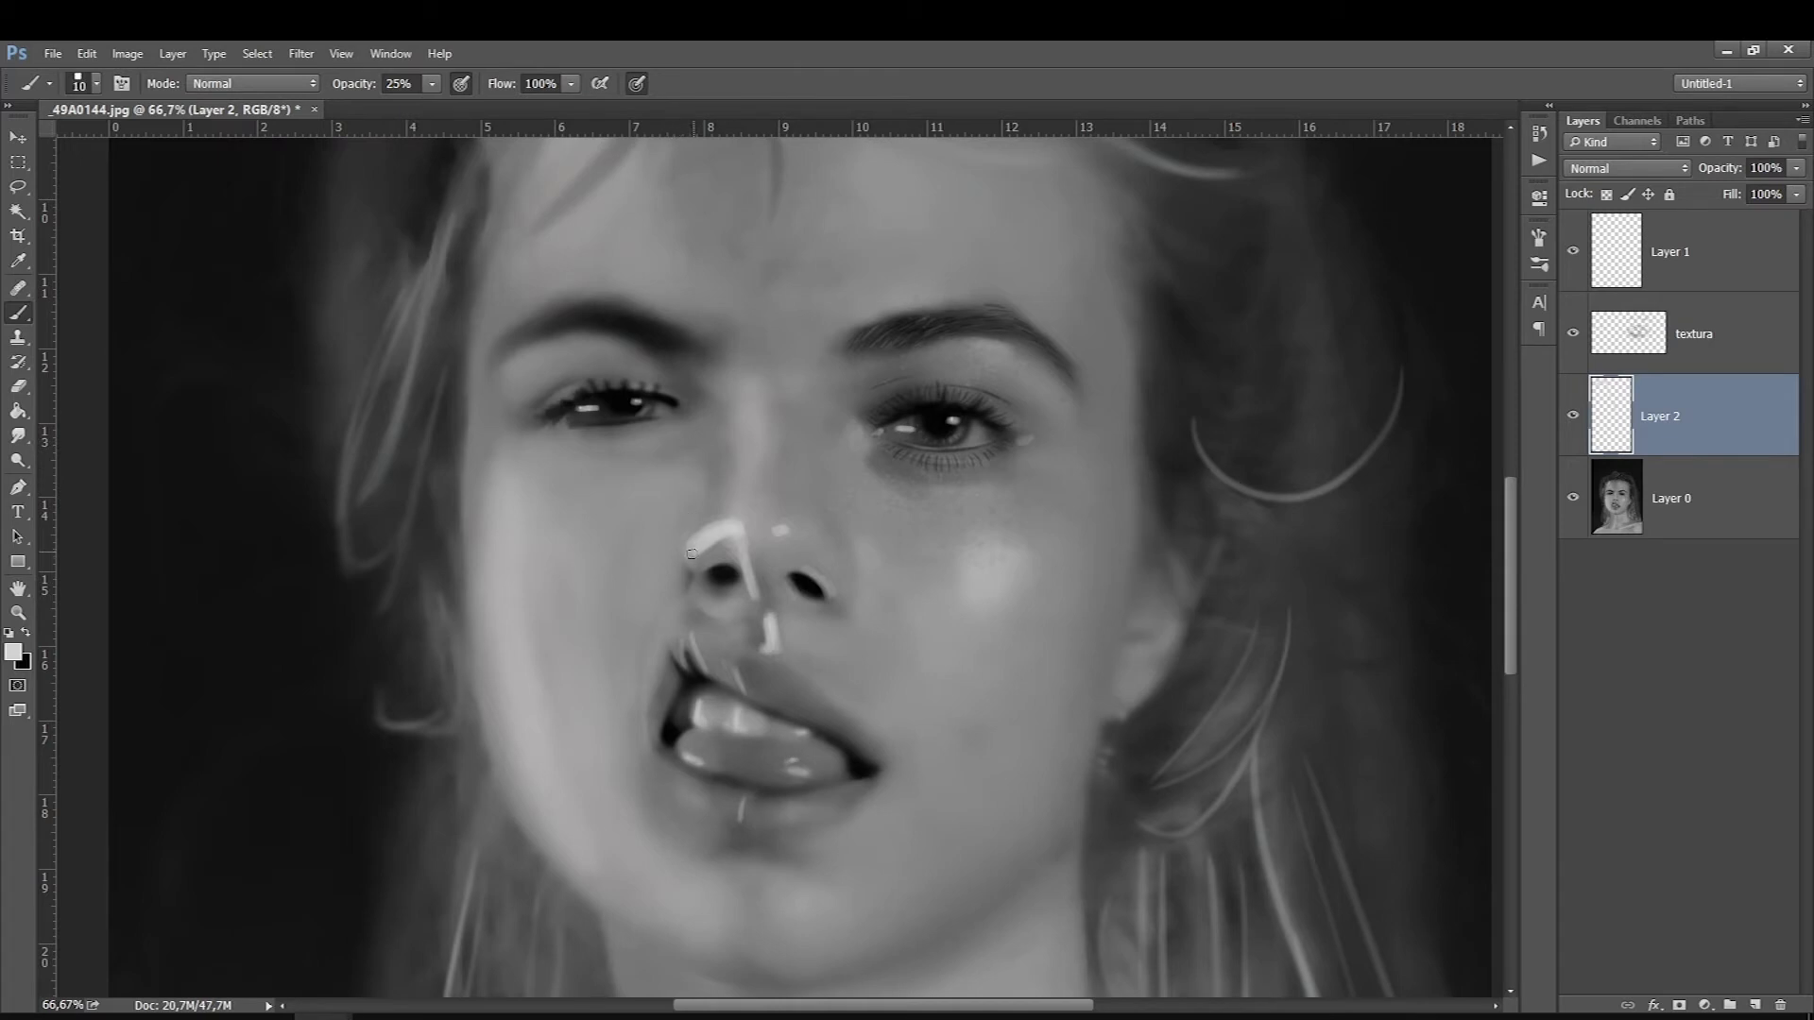
Undo the last stroke and paint small light highlights across and down the bridge of the nose
key("bracketleft")
key("bracketleft")
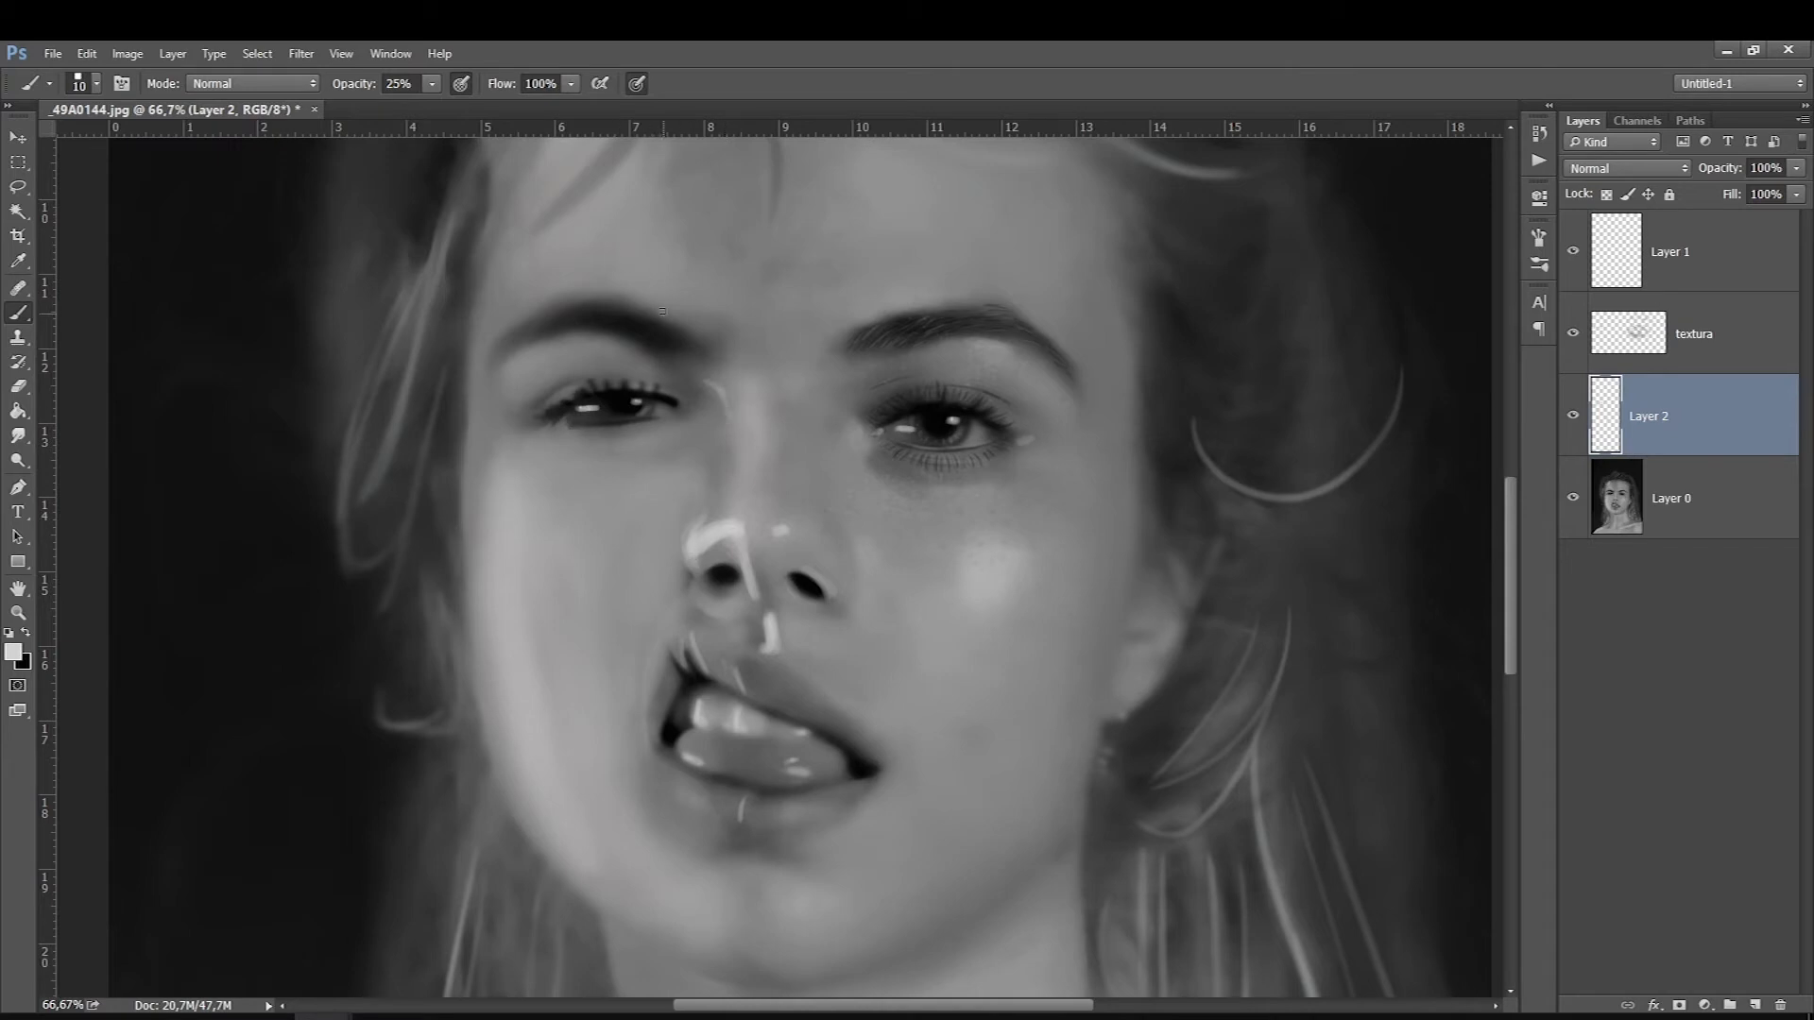
key("ctrl+z")
key("bracketleft")
left_click_drag(709, 383, 752, 388)
mouse_move(728, 410)
left_mouse_down()
mouse_move(753, 415)
mouse_move(734, 417)
left_mouse_up()
key("ctrl+plus")
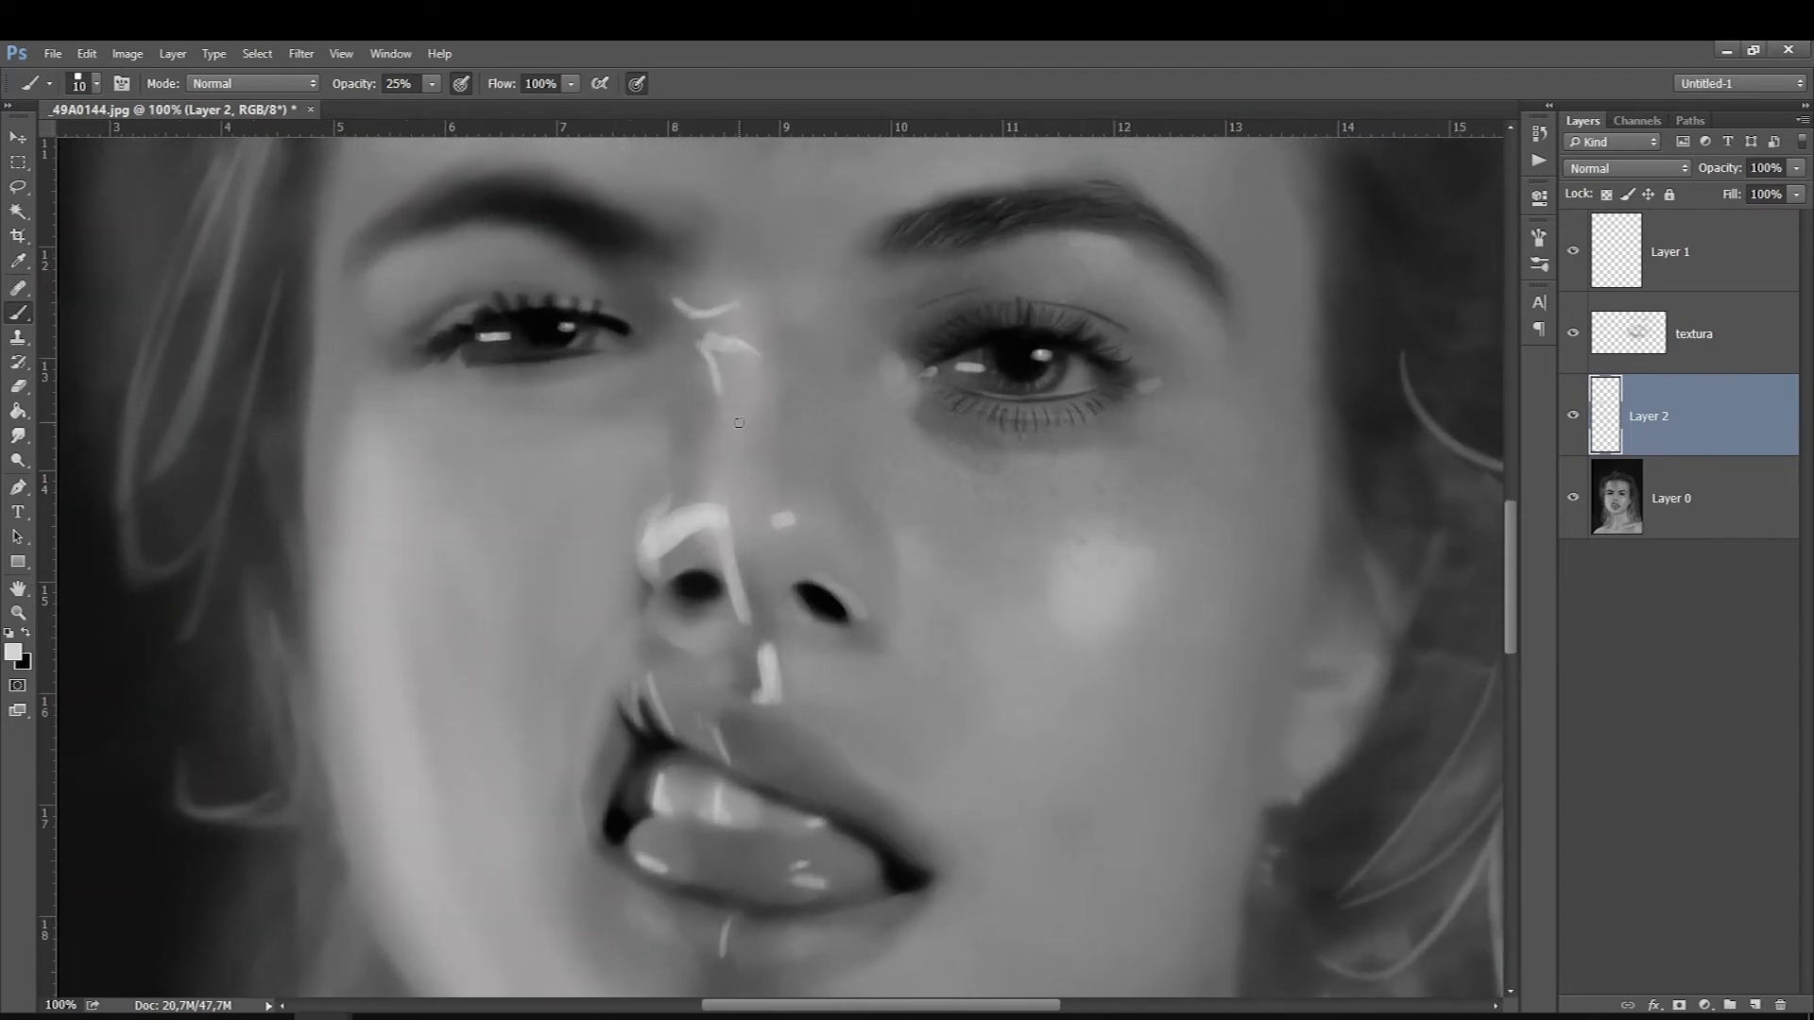
scroll(739, 422, "up", 2)
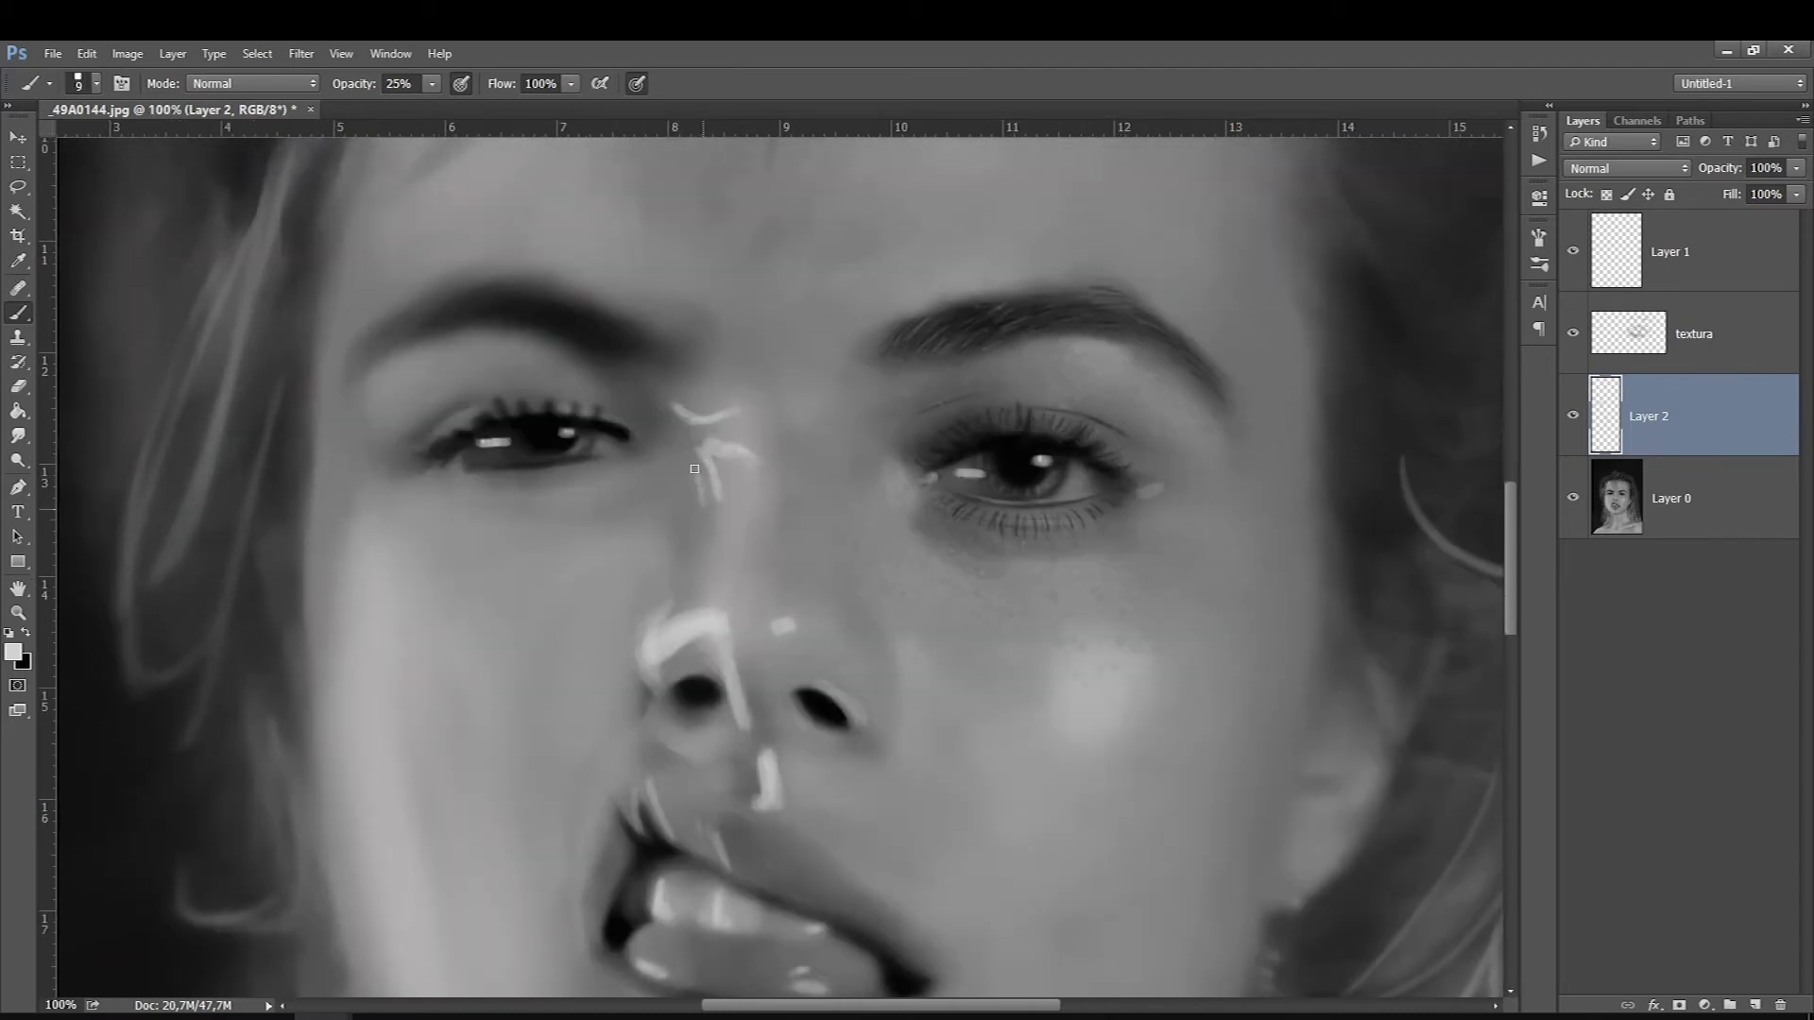
key("bracketleft")
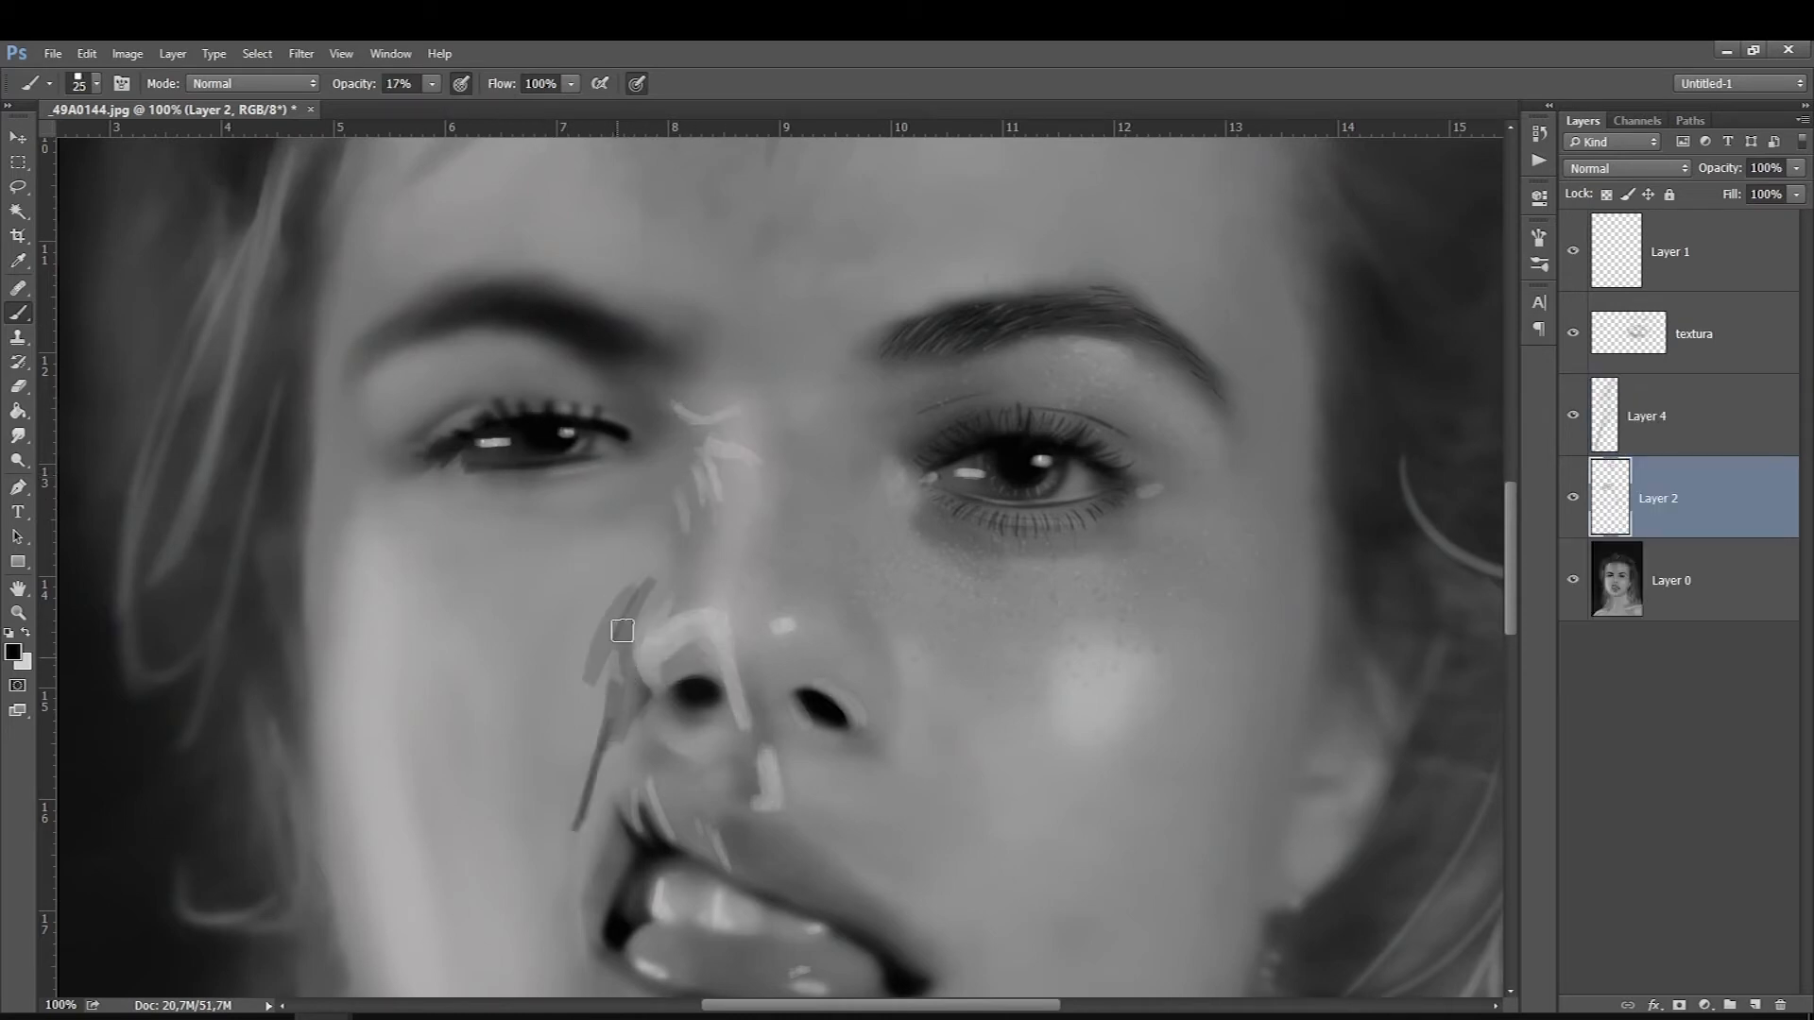
Darken the crease from beside the left-hand nostril down toward the mouth with narrow black strokes at 17% opacity
key("bracketleft")
key("bracketleft")
left_click_drag(636, 700, 801, 638)
key("bracketright")
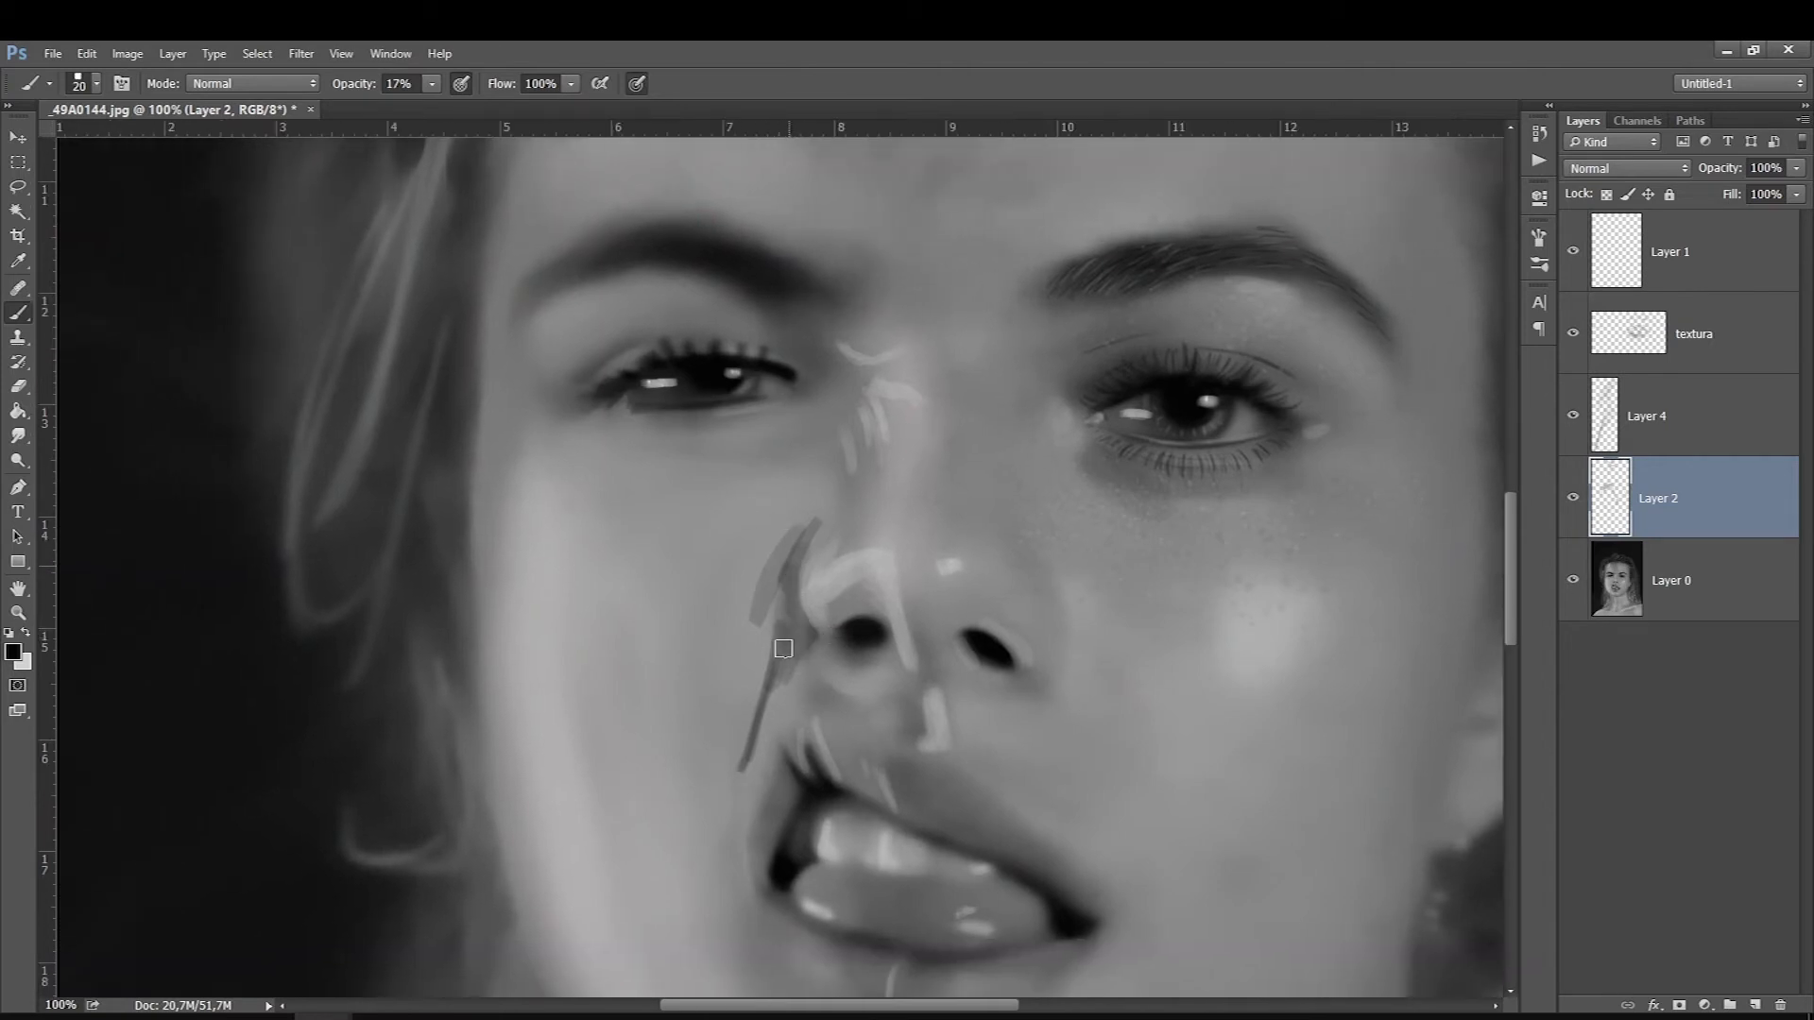
key("bracketleft")
left_click_drag(814, 520, 760, 603)
key("bracketleft")
key("bracketleft")
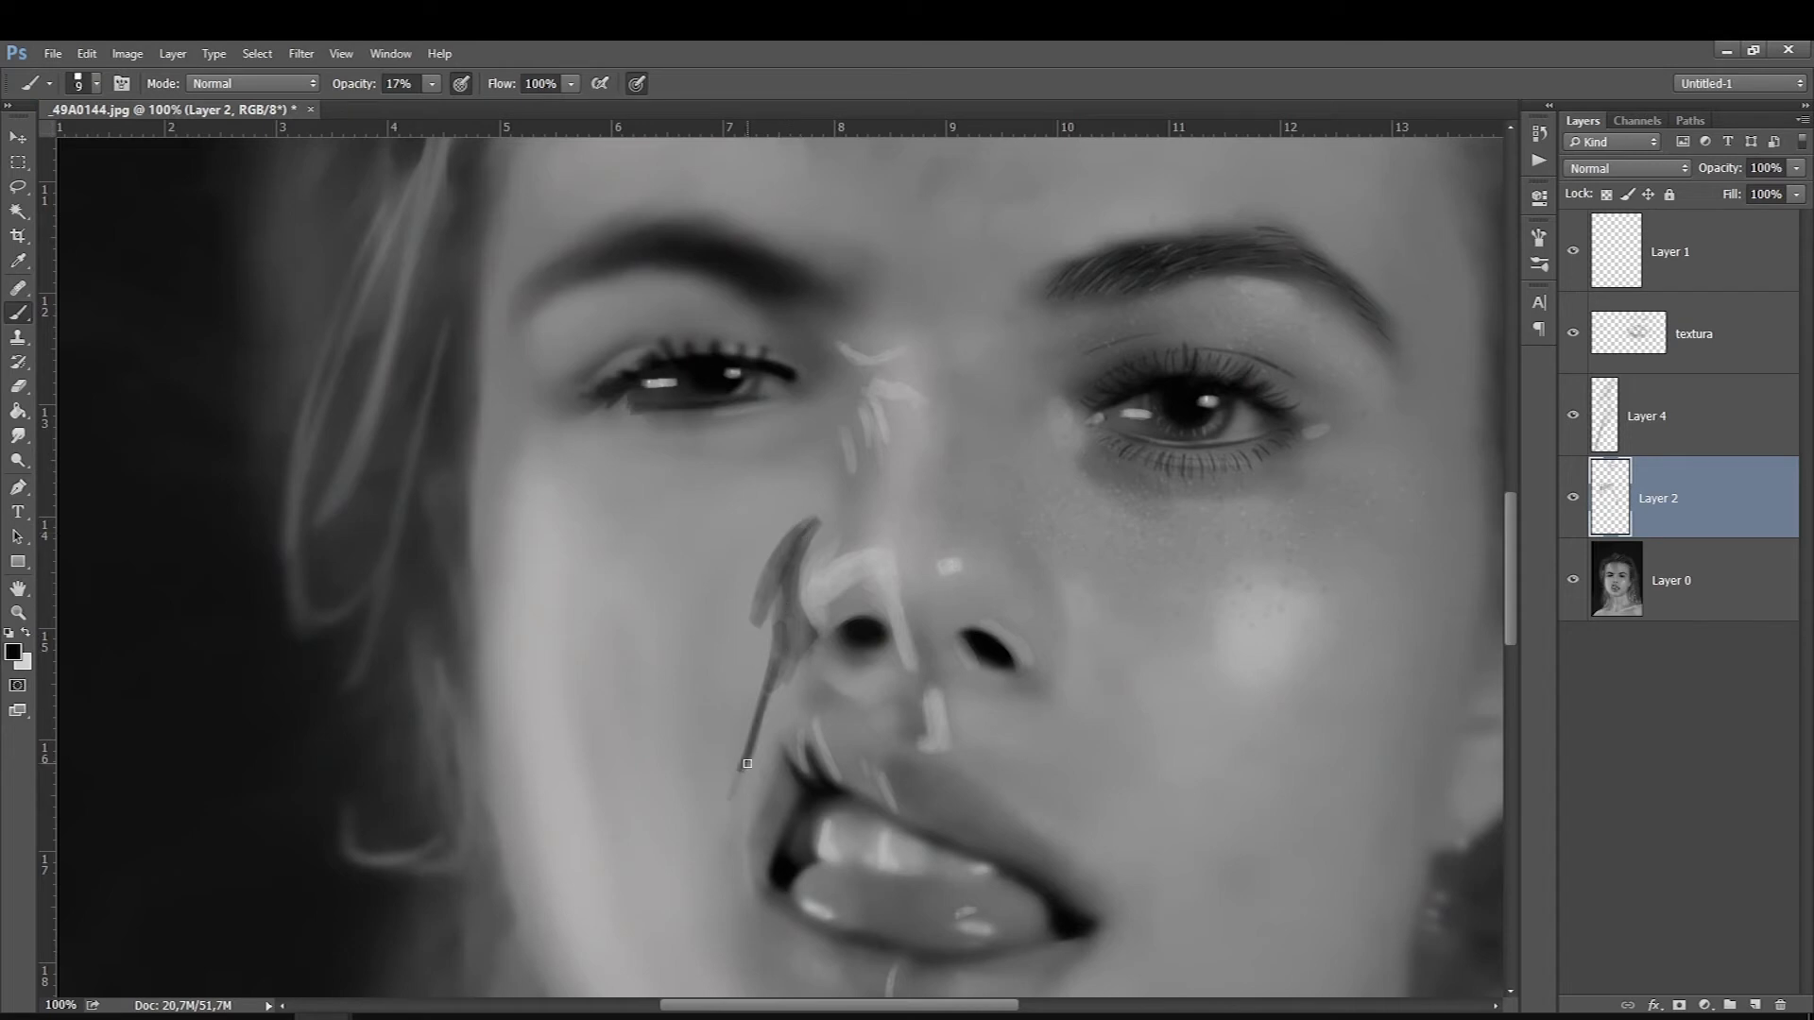
left_click_drag(756, 732, 729, 845)
Broaden the dark shadow beside the left-hand nostril using a larger black brush
key("bracketright")
key("bracketright")
key("bracketright")
key("bracketright")
key("bracketright")
key("bracketright")
mouse_move(781, 587)
left_mouse_down()
mouse_move(761, 676)
mouse_move(795, 620)
mouse_move(782, 668)
mouse_move(790, 636)
left_mouse_up()
key("bracketleft")
key("bracketleft")
key("bracketleft")
Set the foreground to dark grey 424242 and shade around the nose crease with brush sizes between 50 and 30 px
key("ctrl+minus")
key("ctrl+minus")
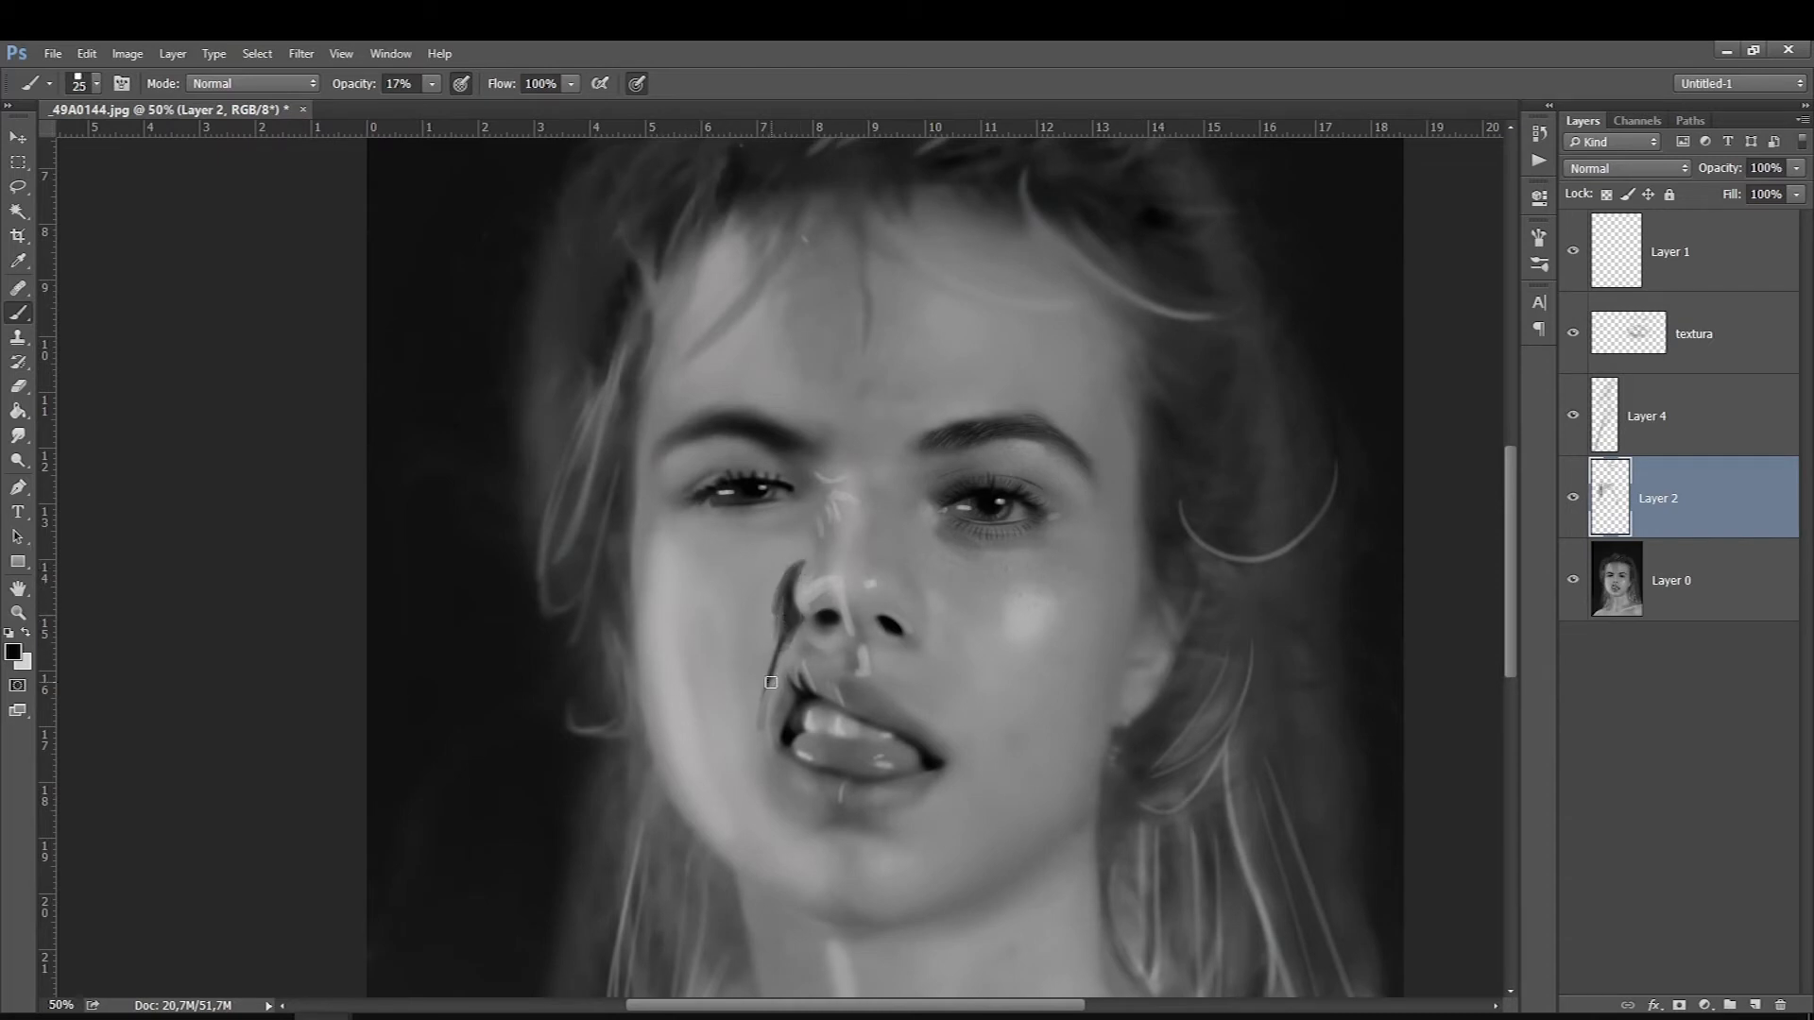
left_click(19, 651)
left_click_drag(1051, 708, 1039, 698)
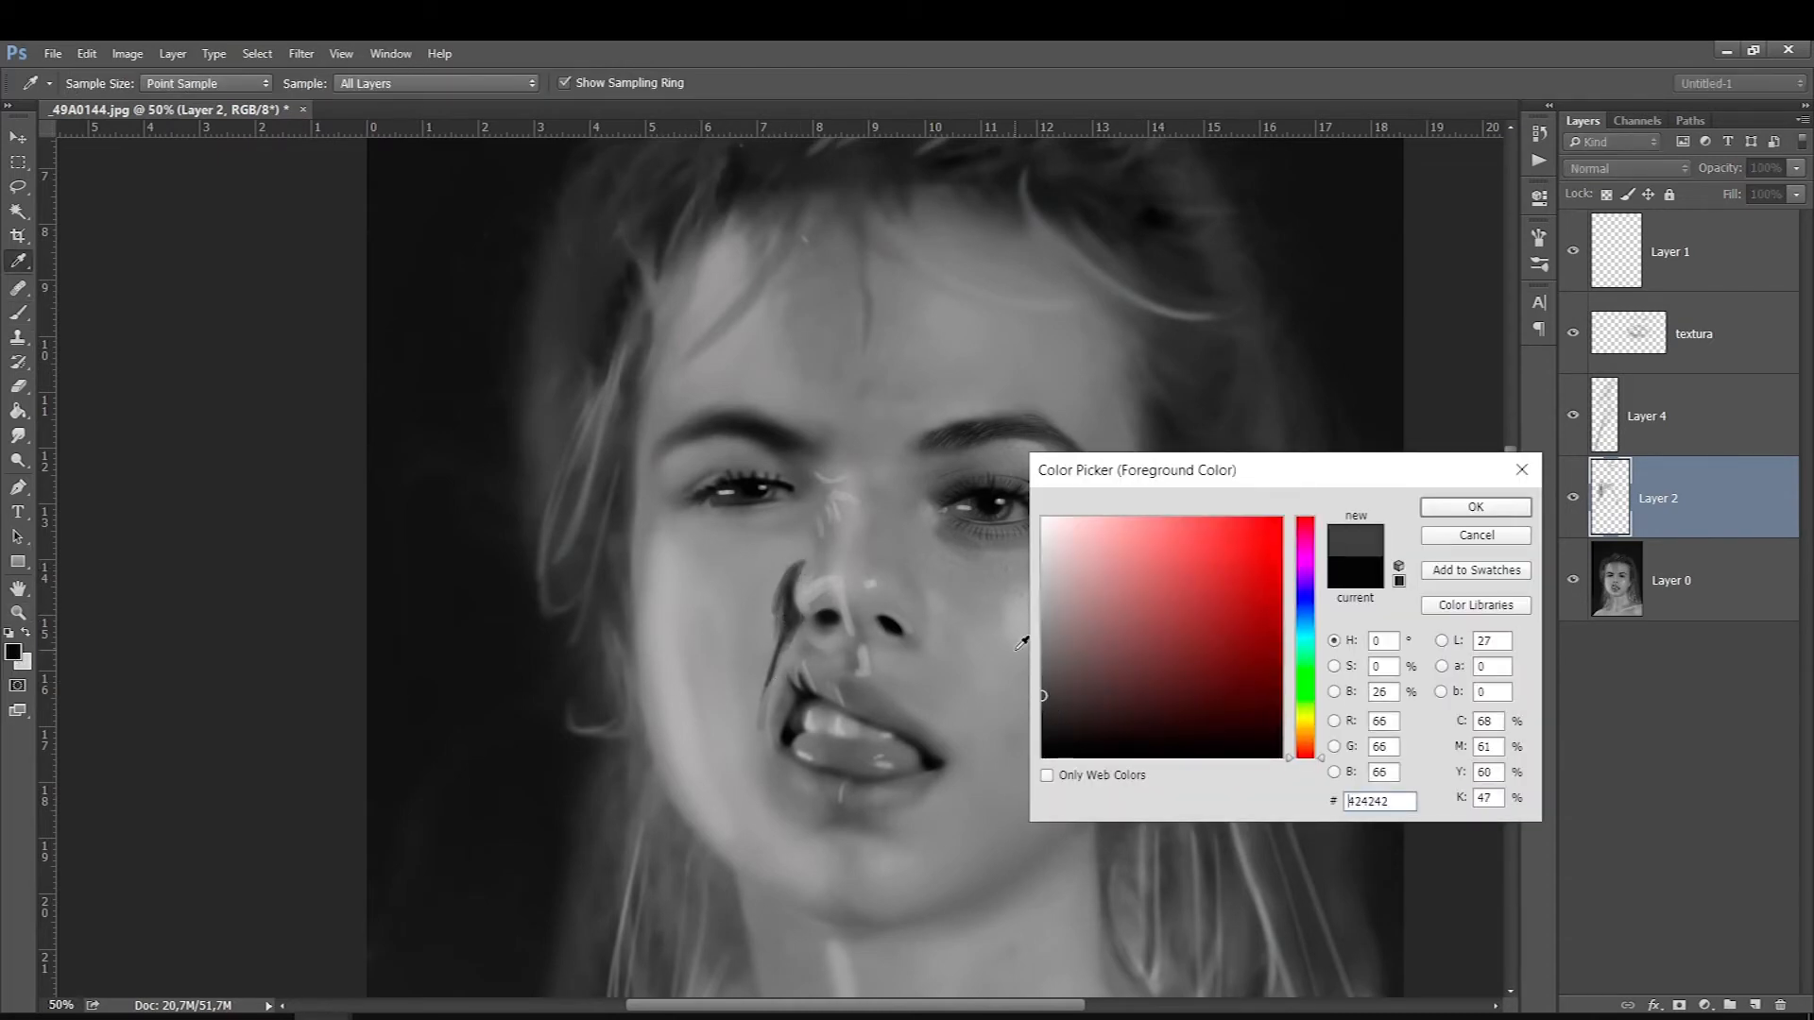
key("Return")
key("bracketleft")
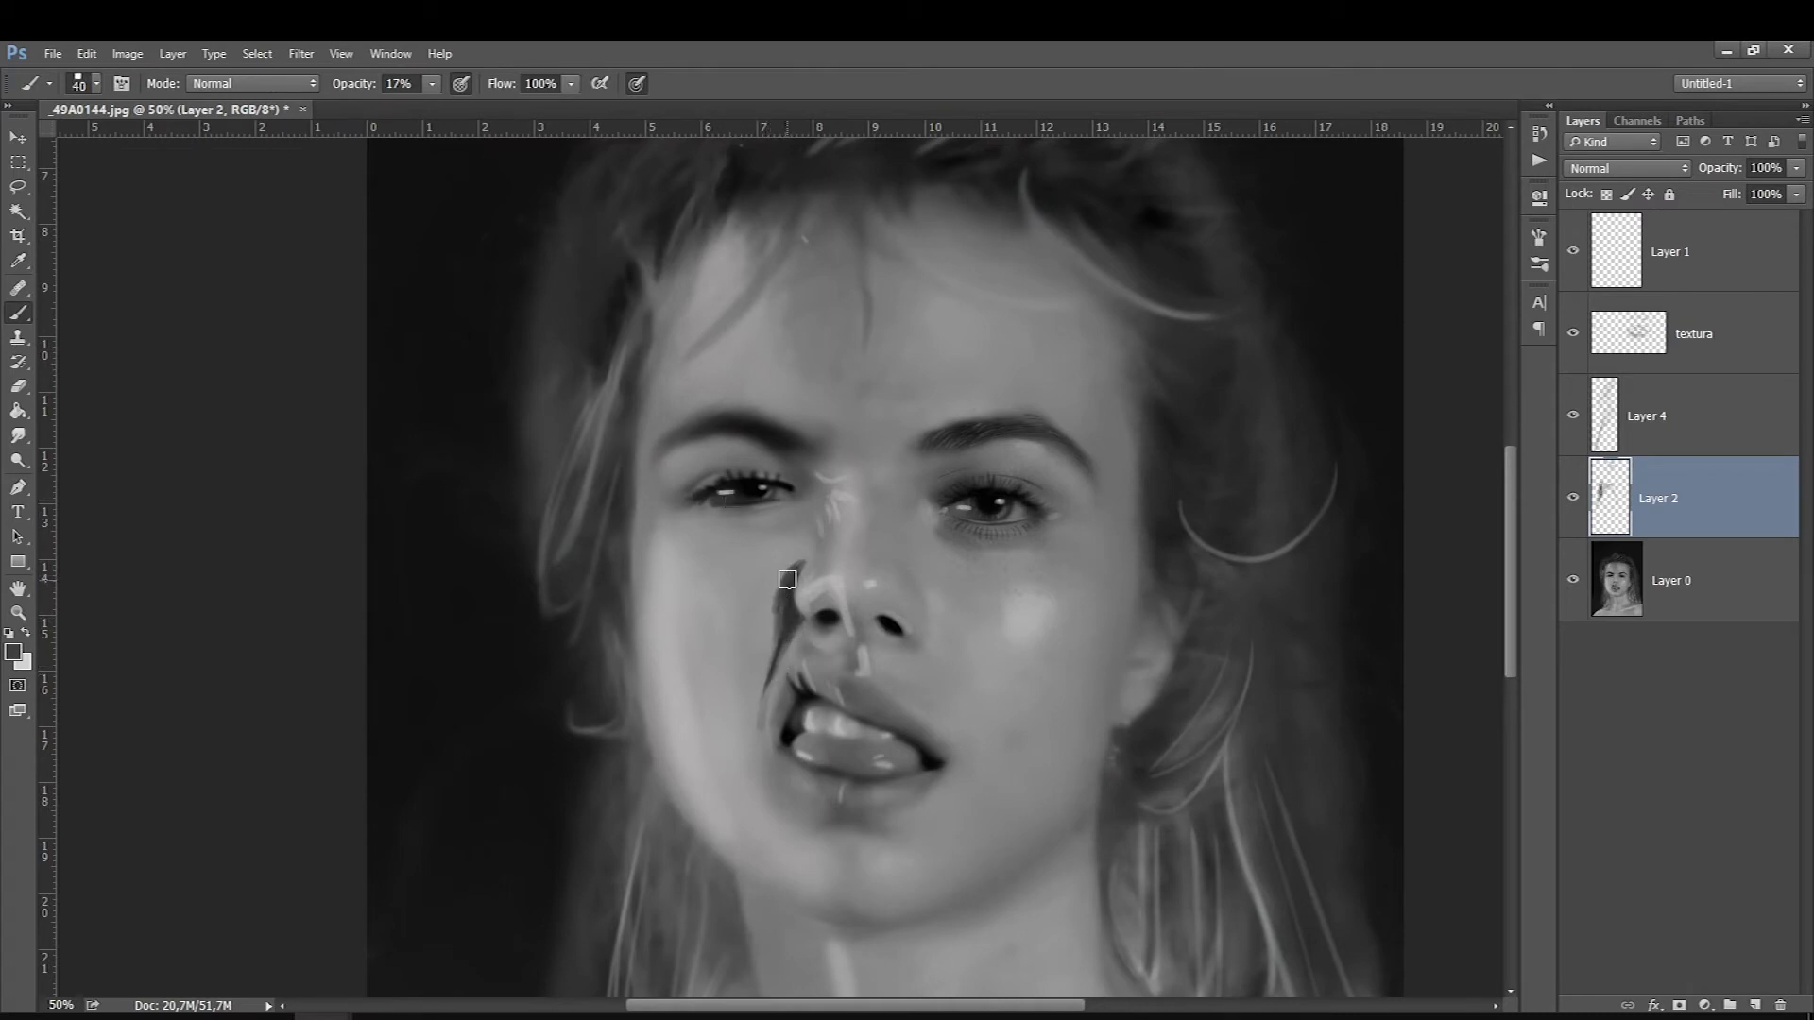
key("bracketright")
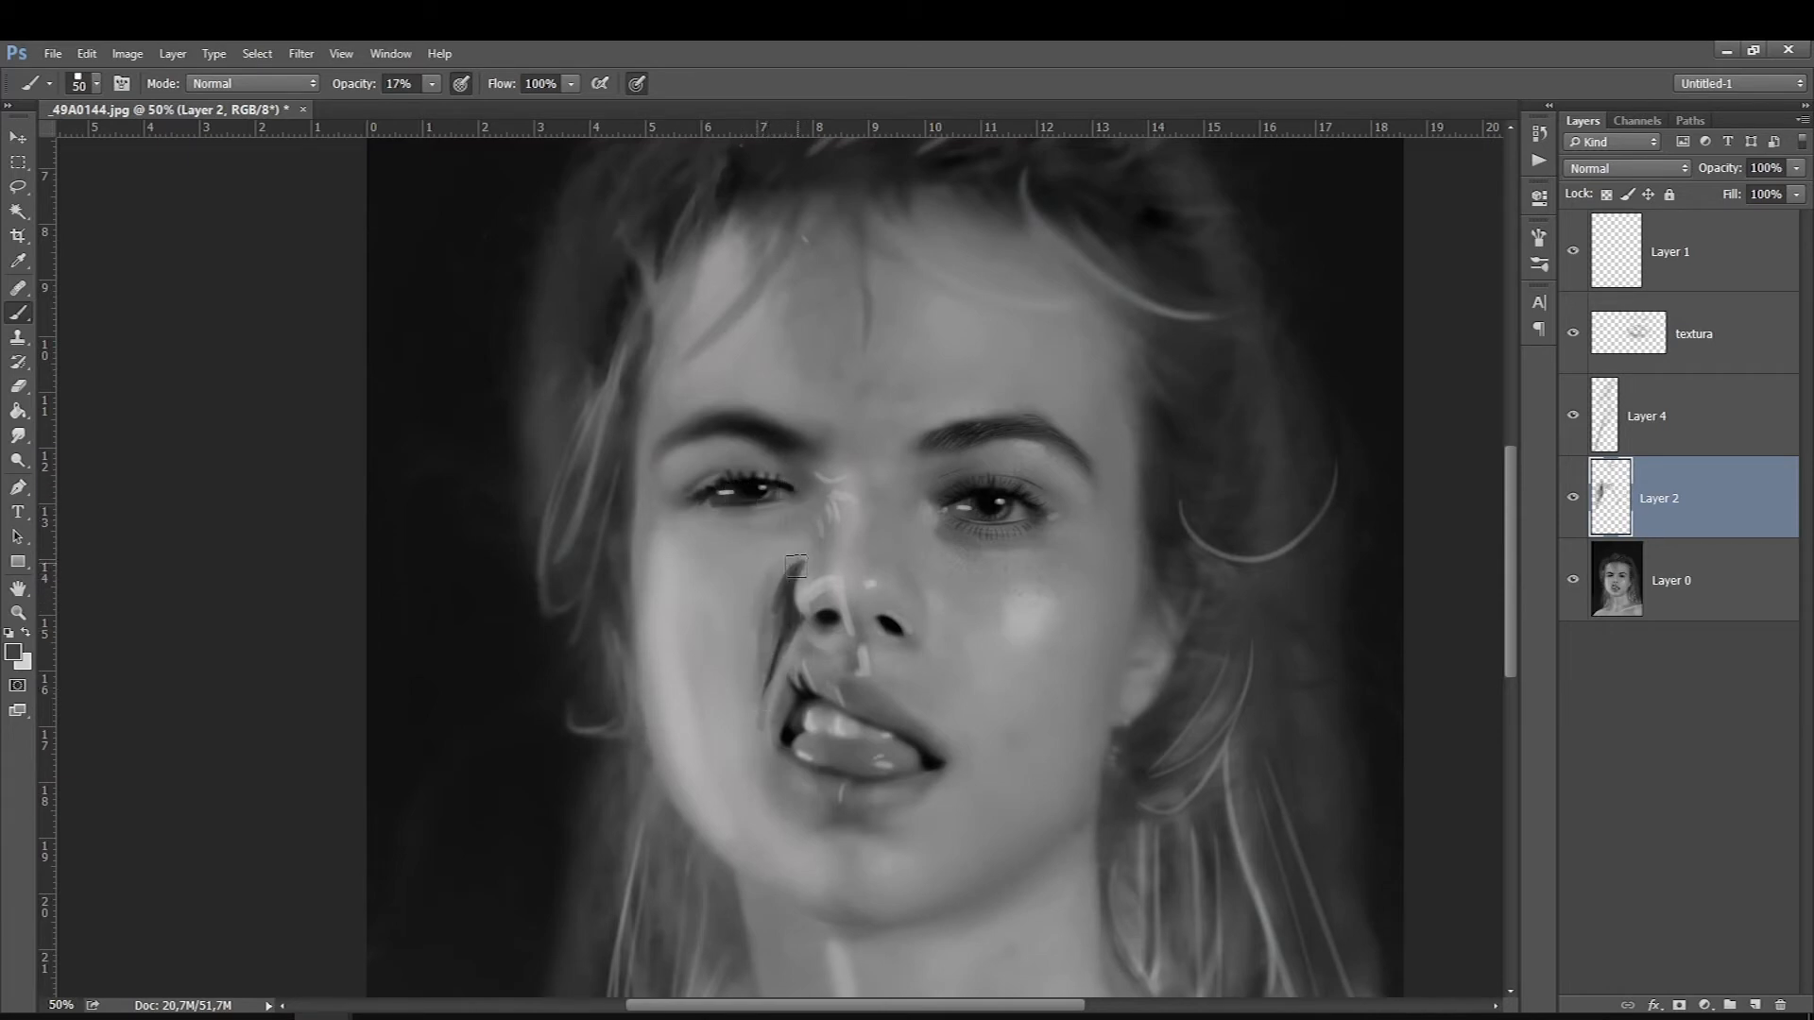
key("bracketleft")
key("bracketleft")
key("bracketleft")
key("bracketleft")
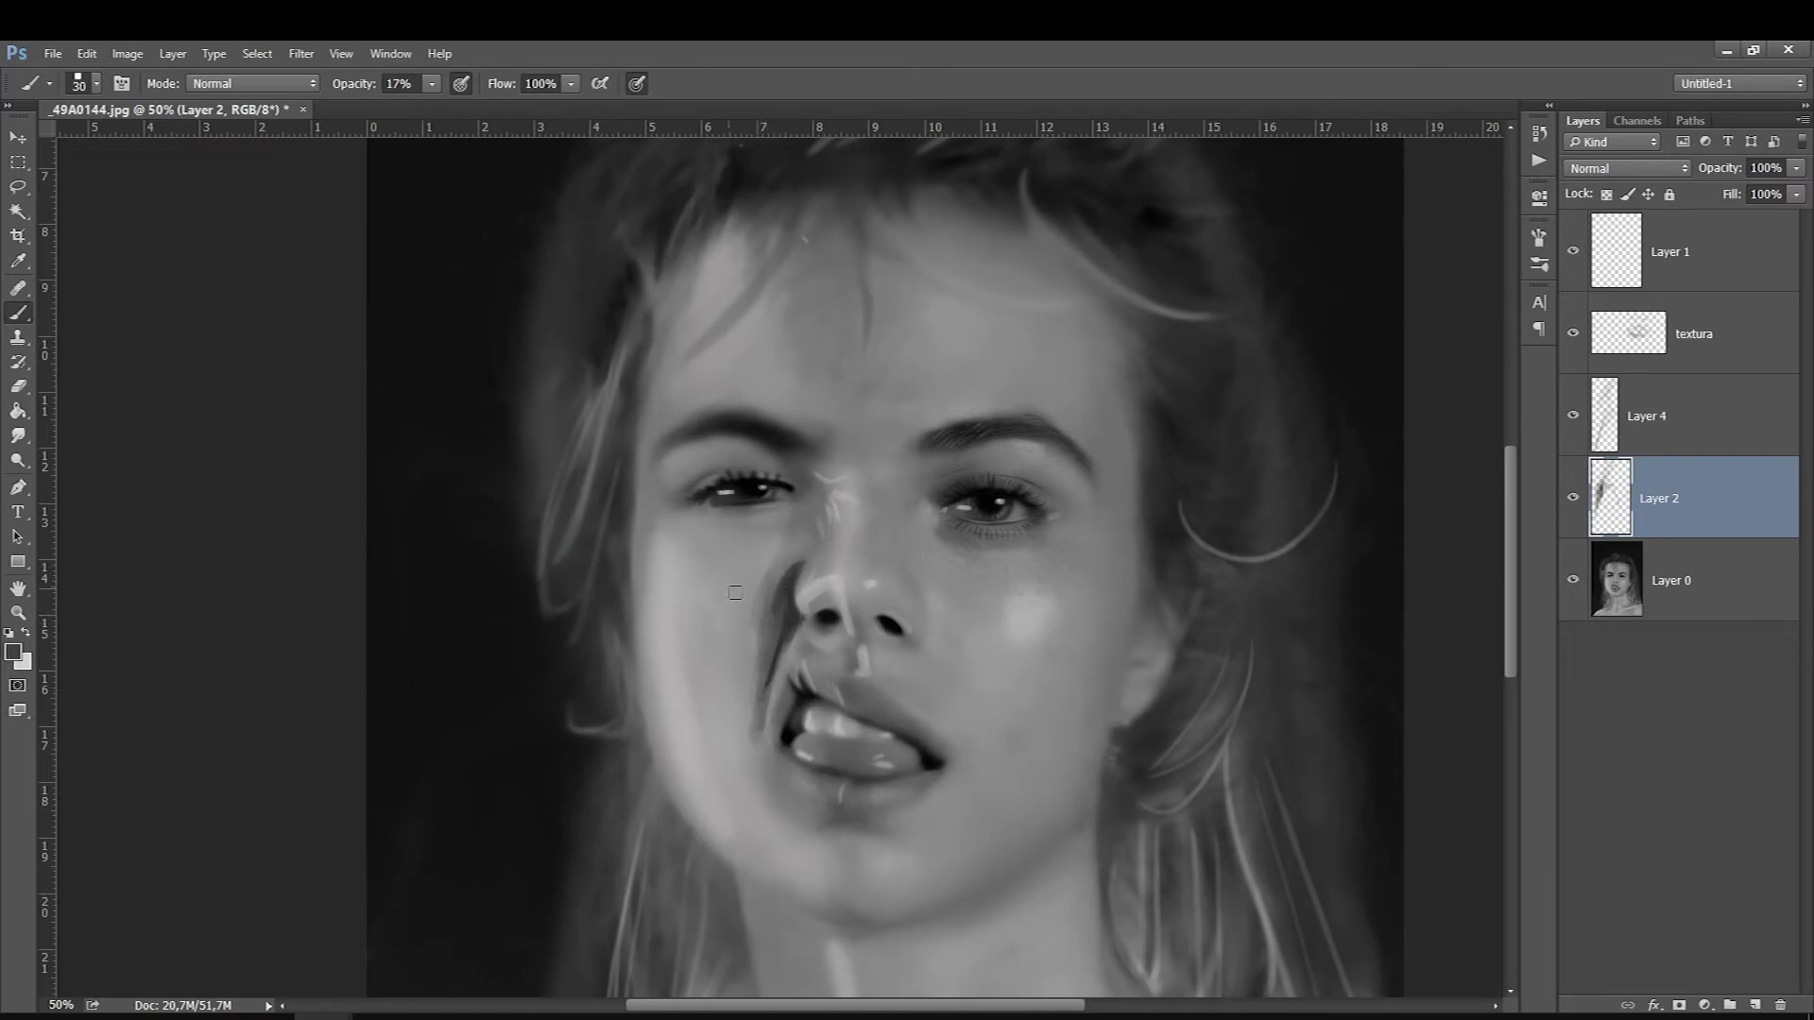
Switch to the Smudge tool at 34% strength and merge Layer 4 down into Layer 2
key("bracketleft")
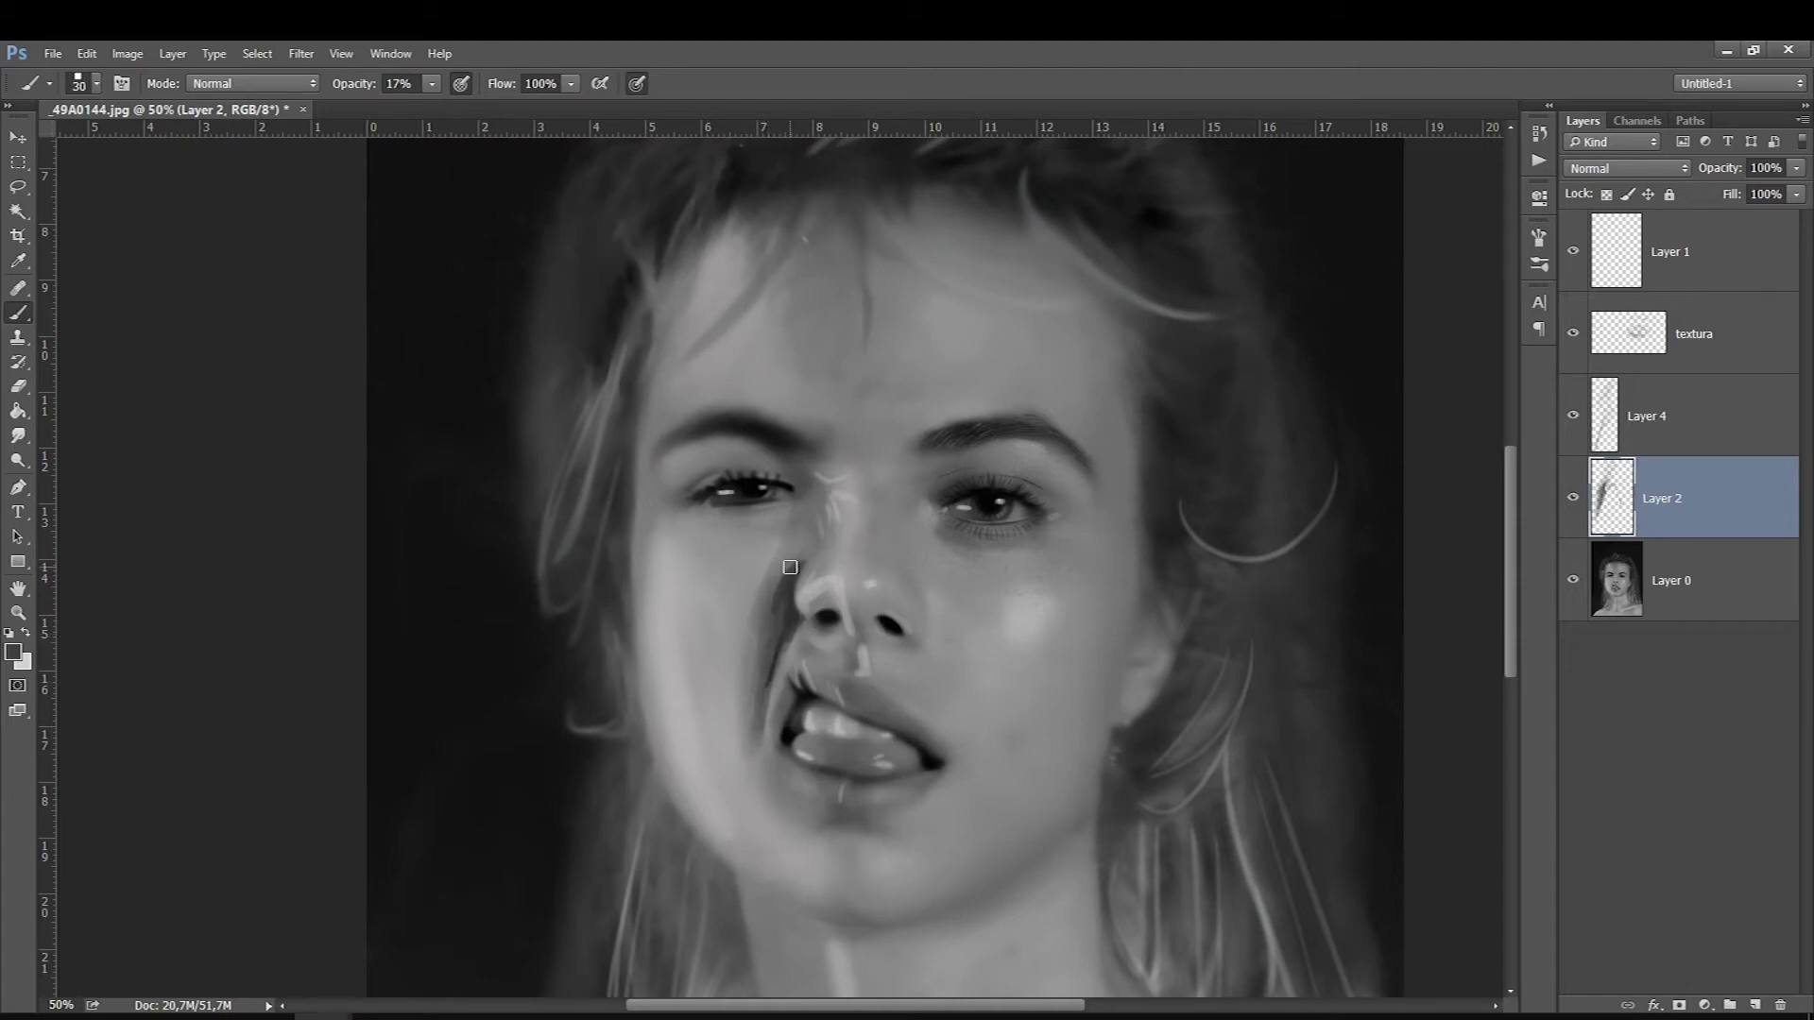
left_click(18, 436)
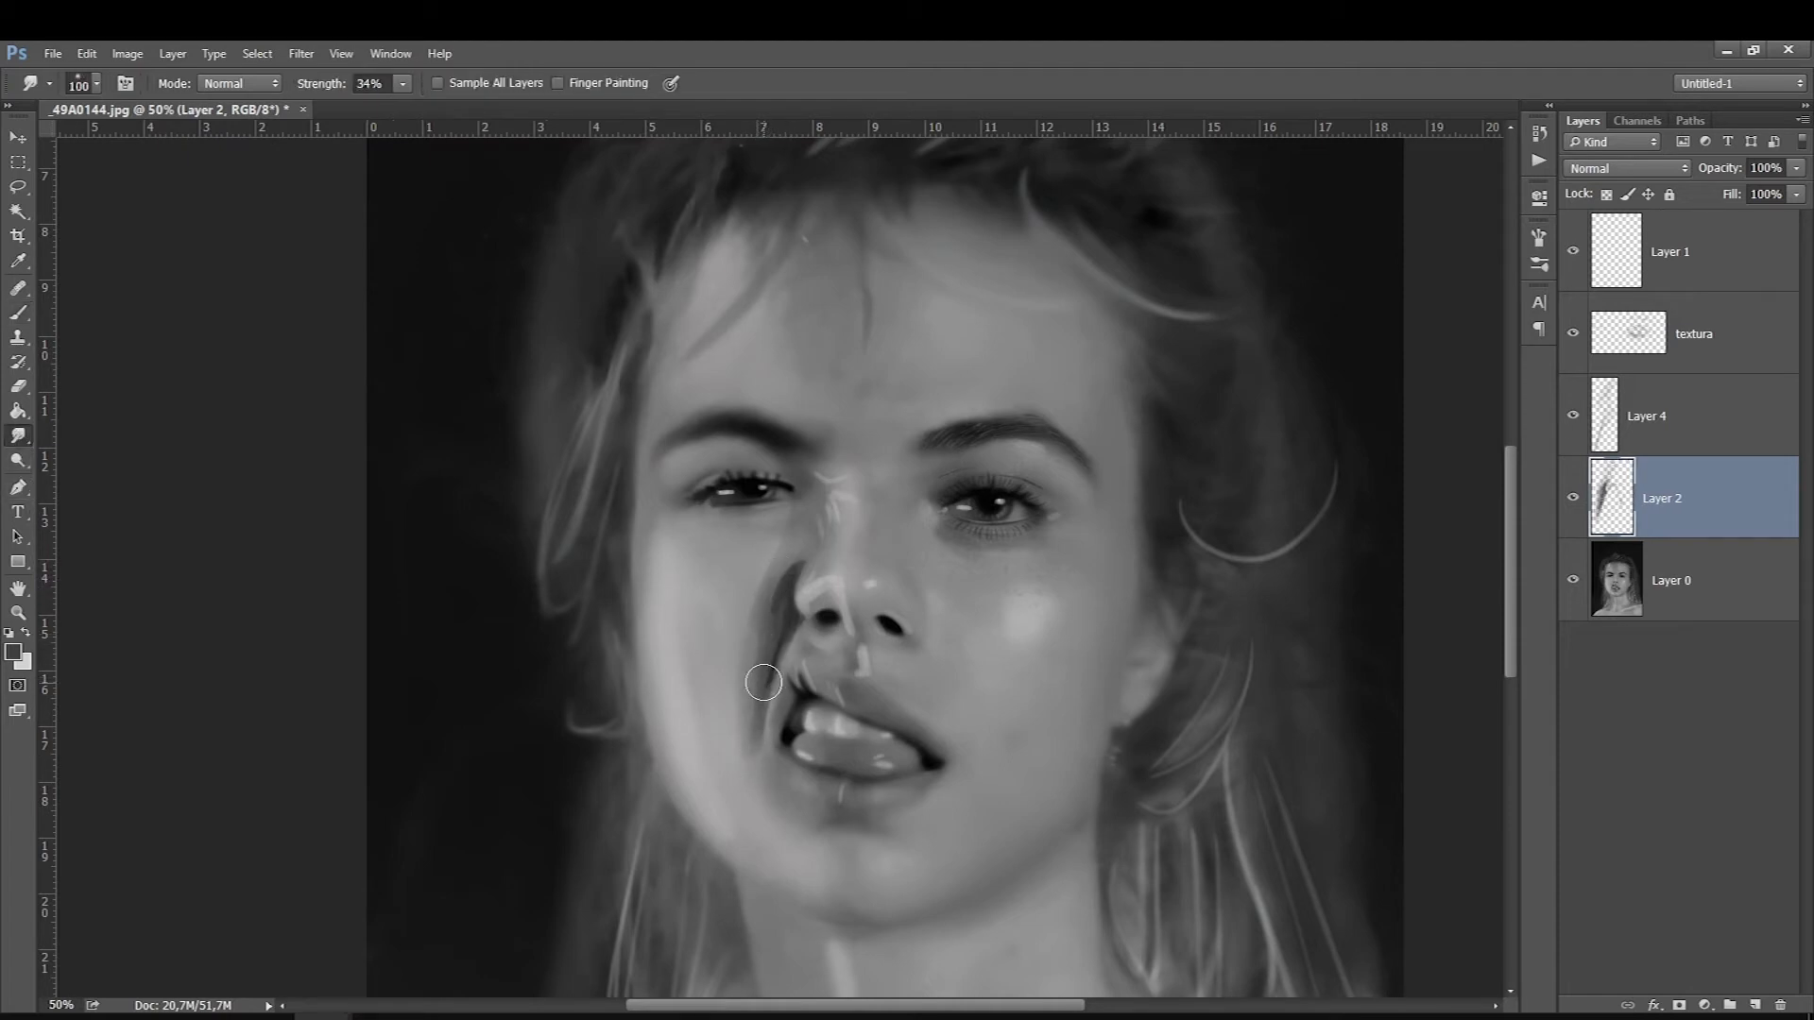
key("bracketright")
key("bracketright")
left_click(1638, 428)
key("ctrl+e")
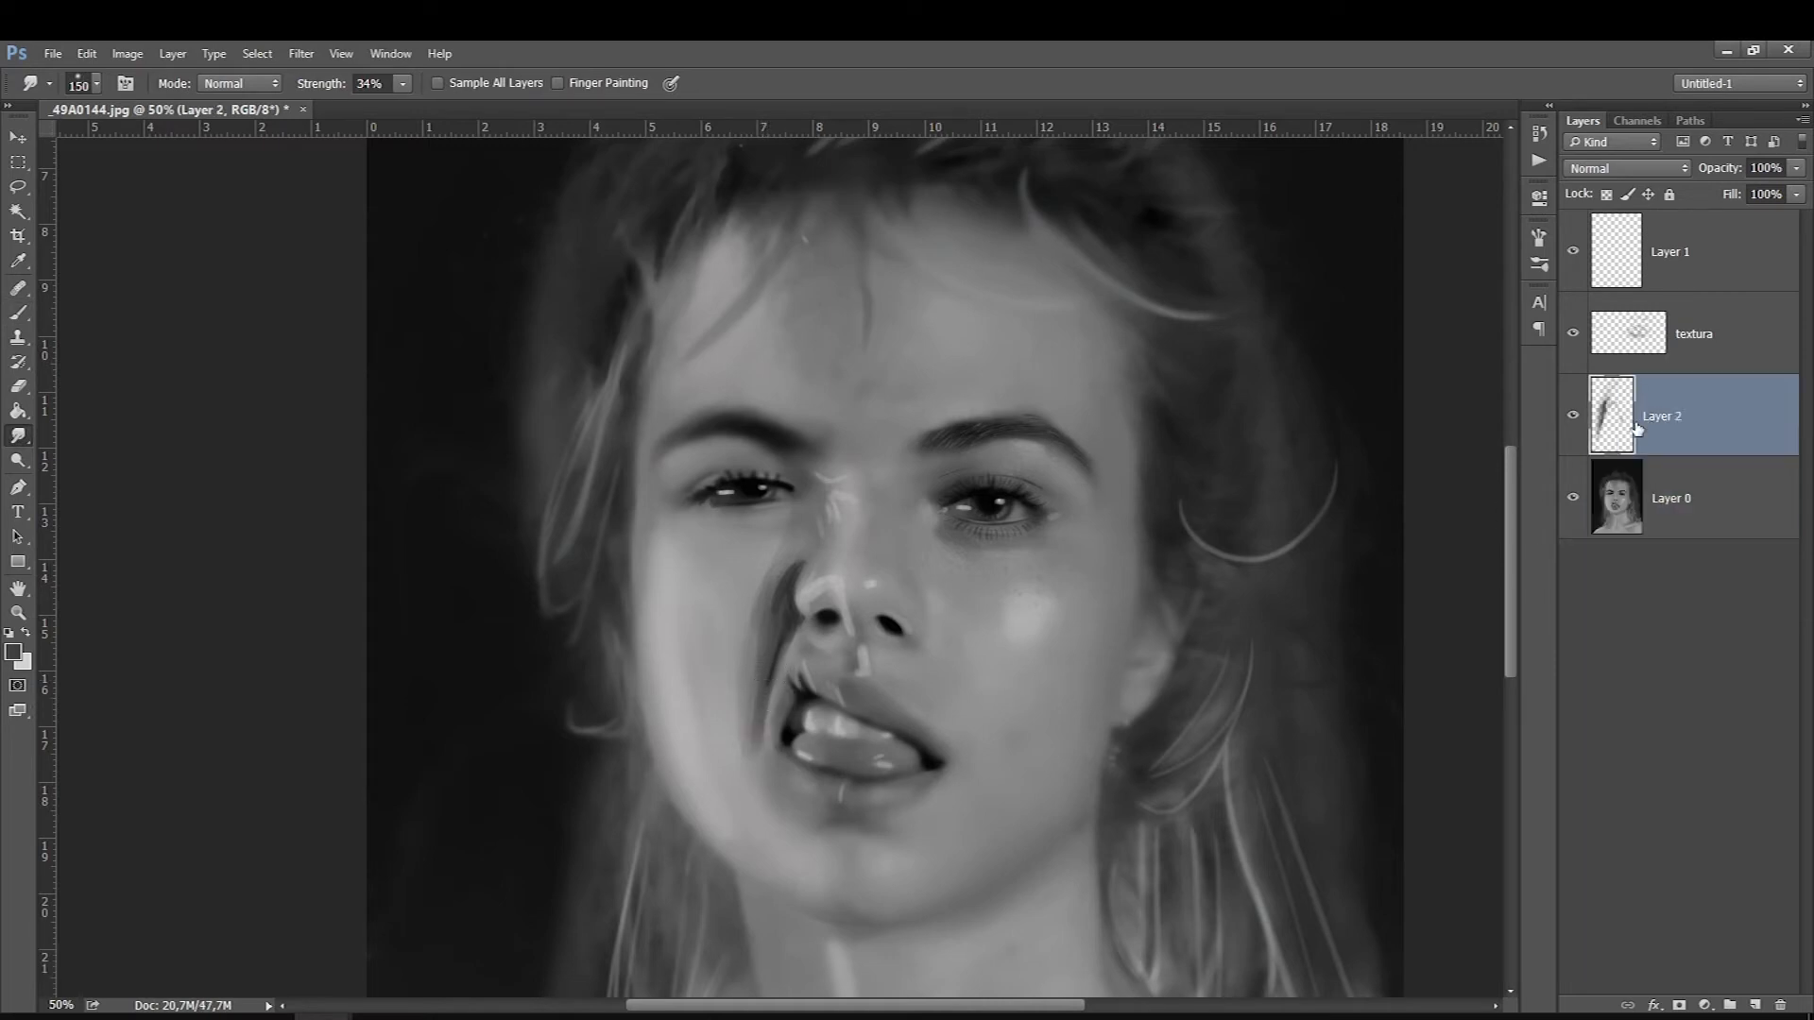
Smudge the dark crease beside the left-hand nostril with a brush of about 150 px, comparing the layer on and off
key("bracketleft")
key("bracketleft")
key("bracketright")
key("bracketright")
key("bracketright")
mouse_move(756, 675)
left_mouse_down()
mouse_move(751, 734)
mouse_move(763, 662)
left_mouse_up()
key("bracketleft")
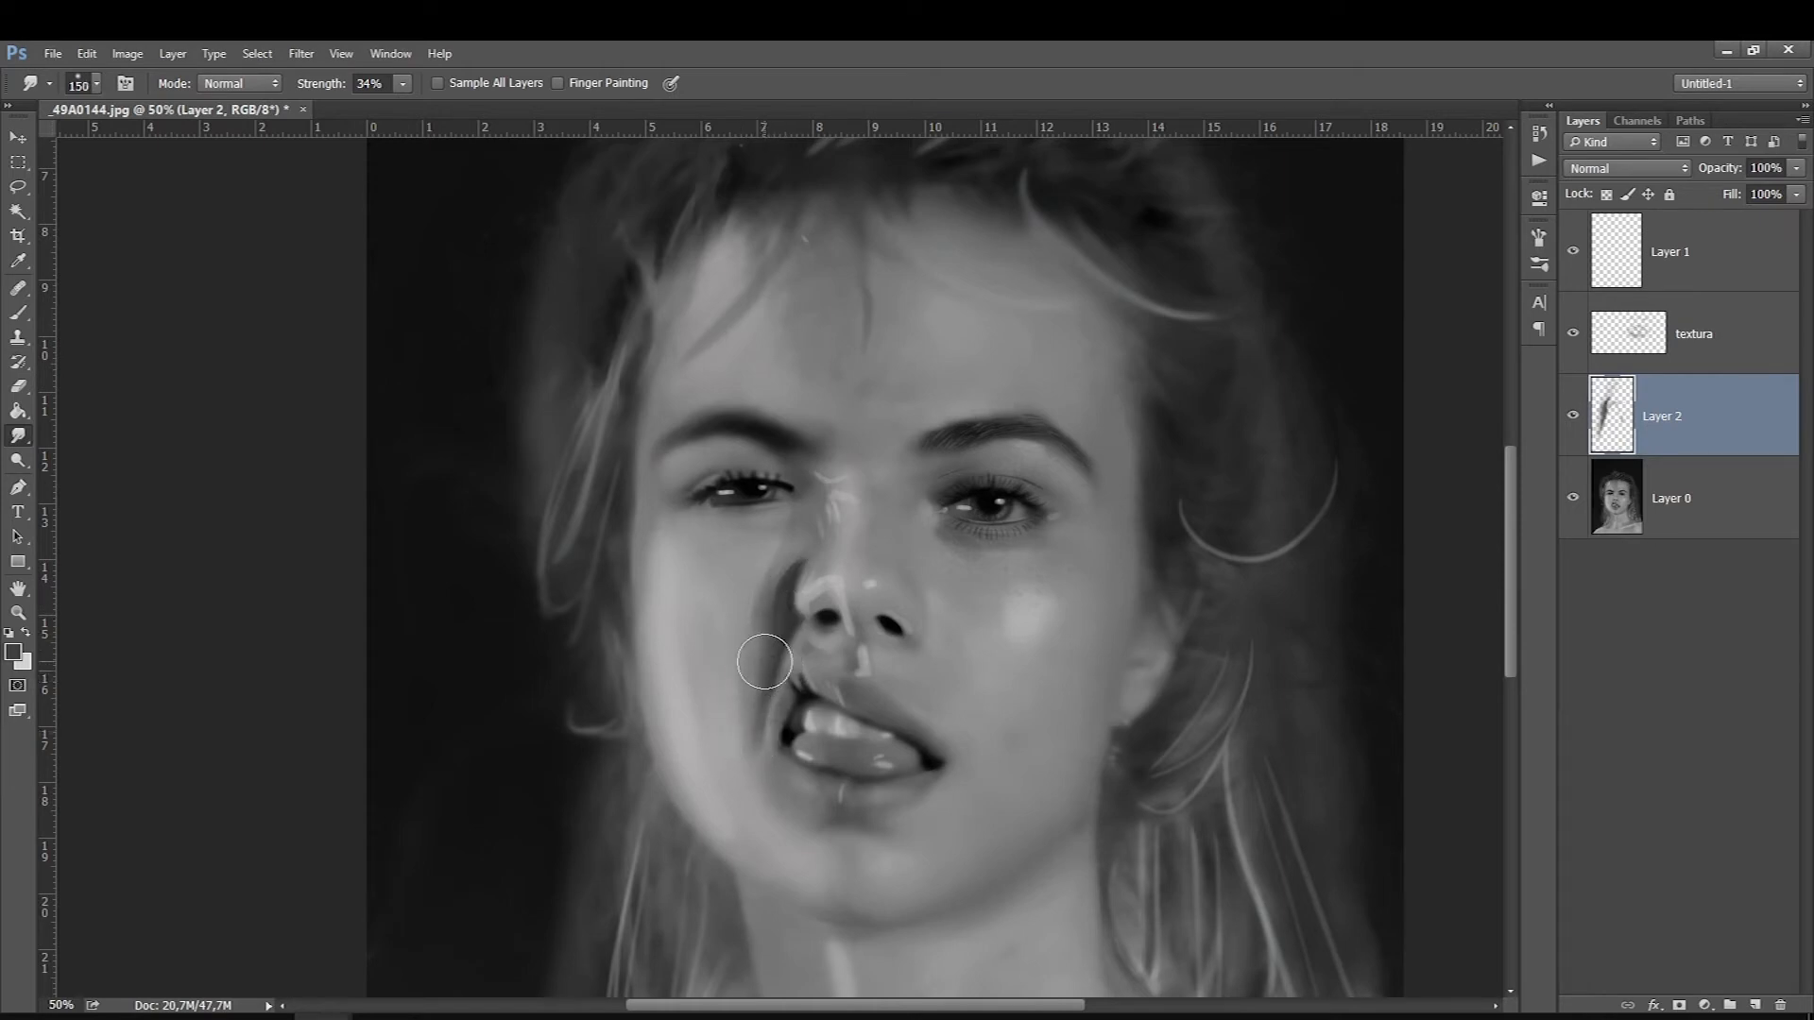
left_click(1573, 419)
left_click(1573, 419)
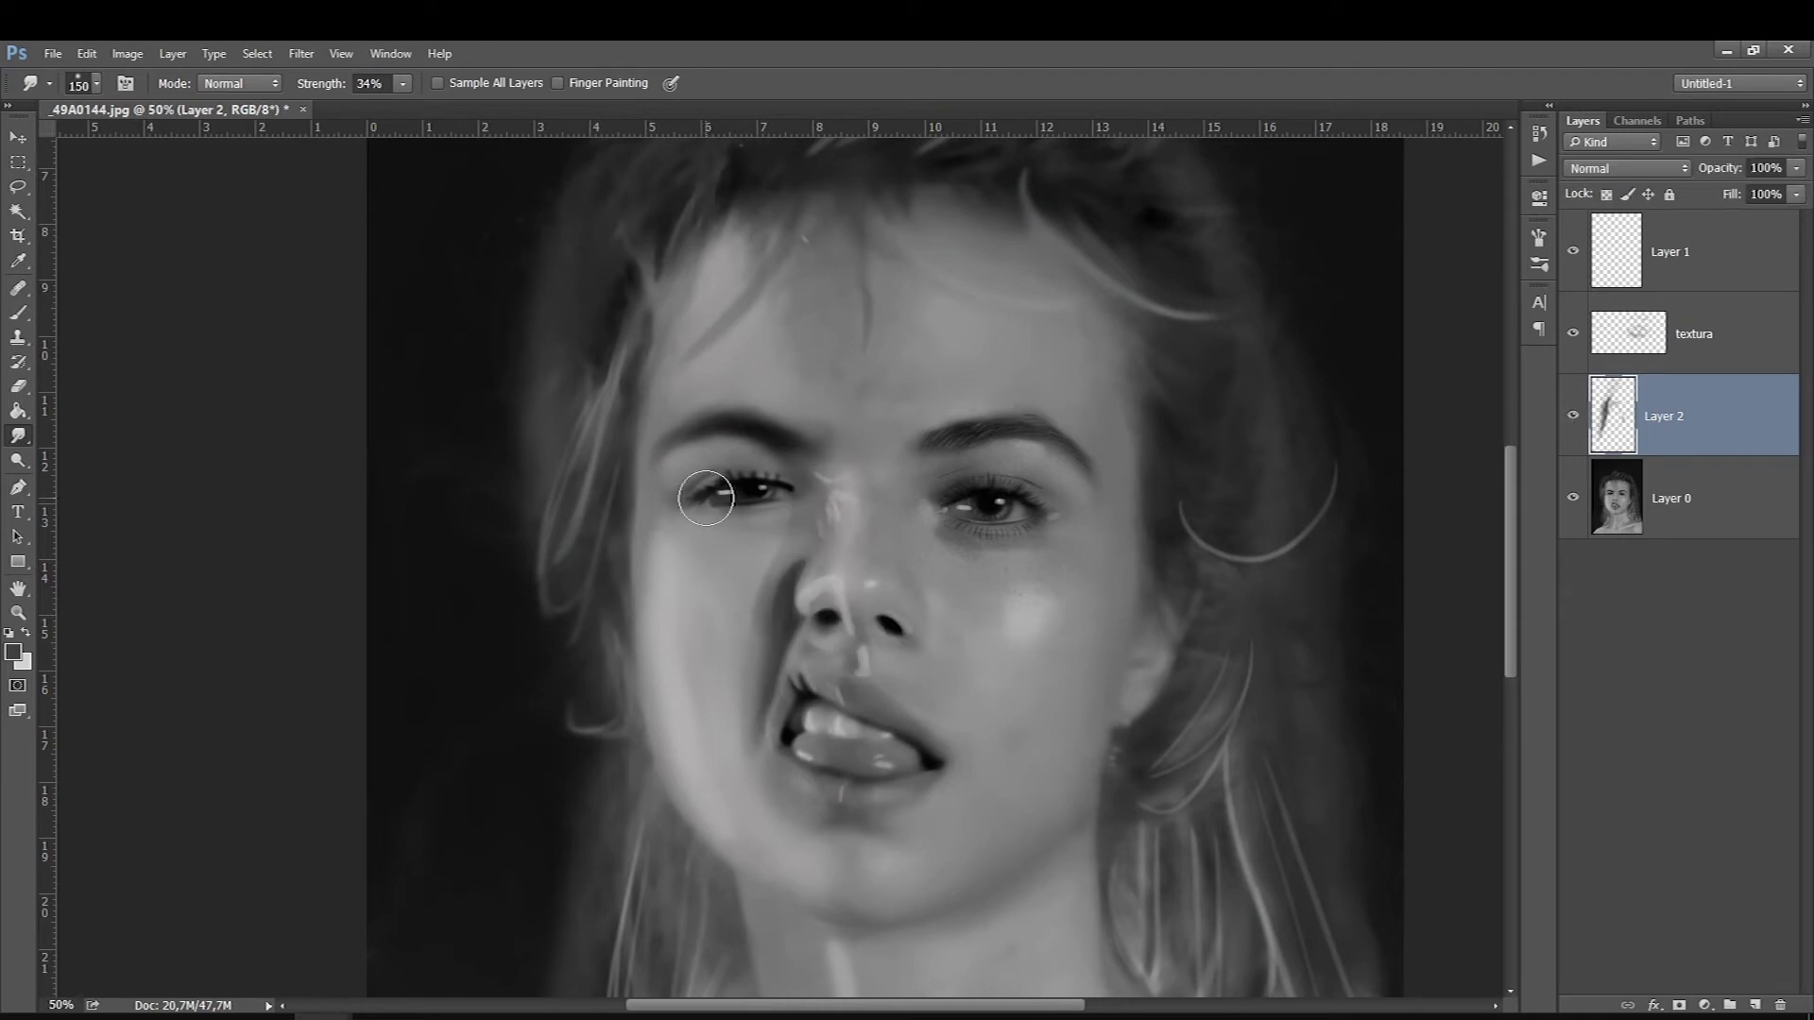
Blend the nose highlights around the tip and nostrils using a smaller Smudge brush
key("bracketleft")
key("bracketleft")
mouse_move(837, 598)
left_mouse_down()
mouse_move(833, 569)
mouse_move(831, 593)
mouse_move(869, 567)
mouse_move(899, 627)
left_mouse_up()
Soften the lower crease shadow beside the mouth corner with a 200 px Smudge brush and compare the layer's effect
key("bracketright")
key("bracketright")
key("bracketright")
key("bracketright")
key("bracketright")
key("bracketright")
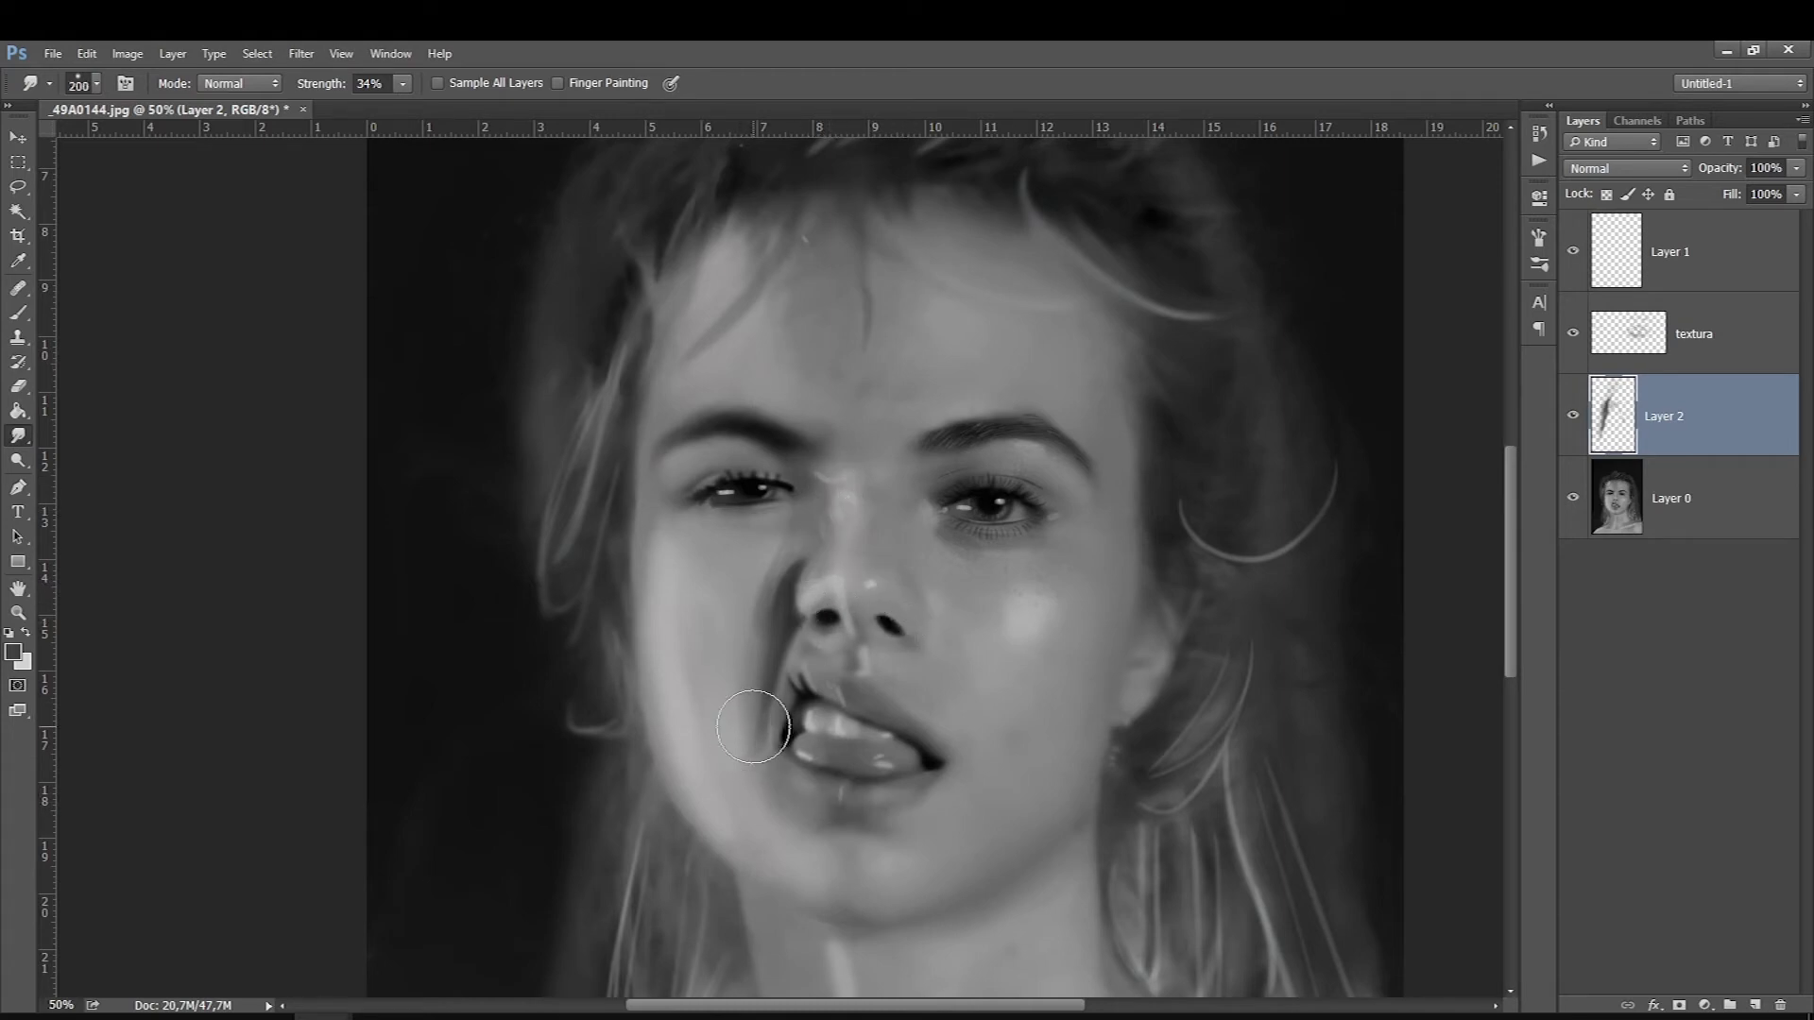
left_click_drag(762, 698, 784, 694)
left_click(1573, 416)
left_click(1573, 416)
Switch to the Eraser with a 200 px tip at 36% opacity
left_click(18, 386)
key("3")
key("6")
key("bracketleft")
key("bracketleft")
key("bracketleft")
key("bracketleft")
key("bracketleft")
key("bracketleft")
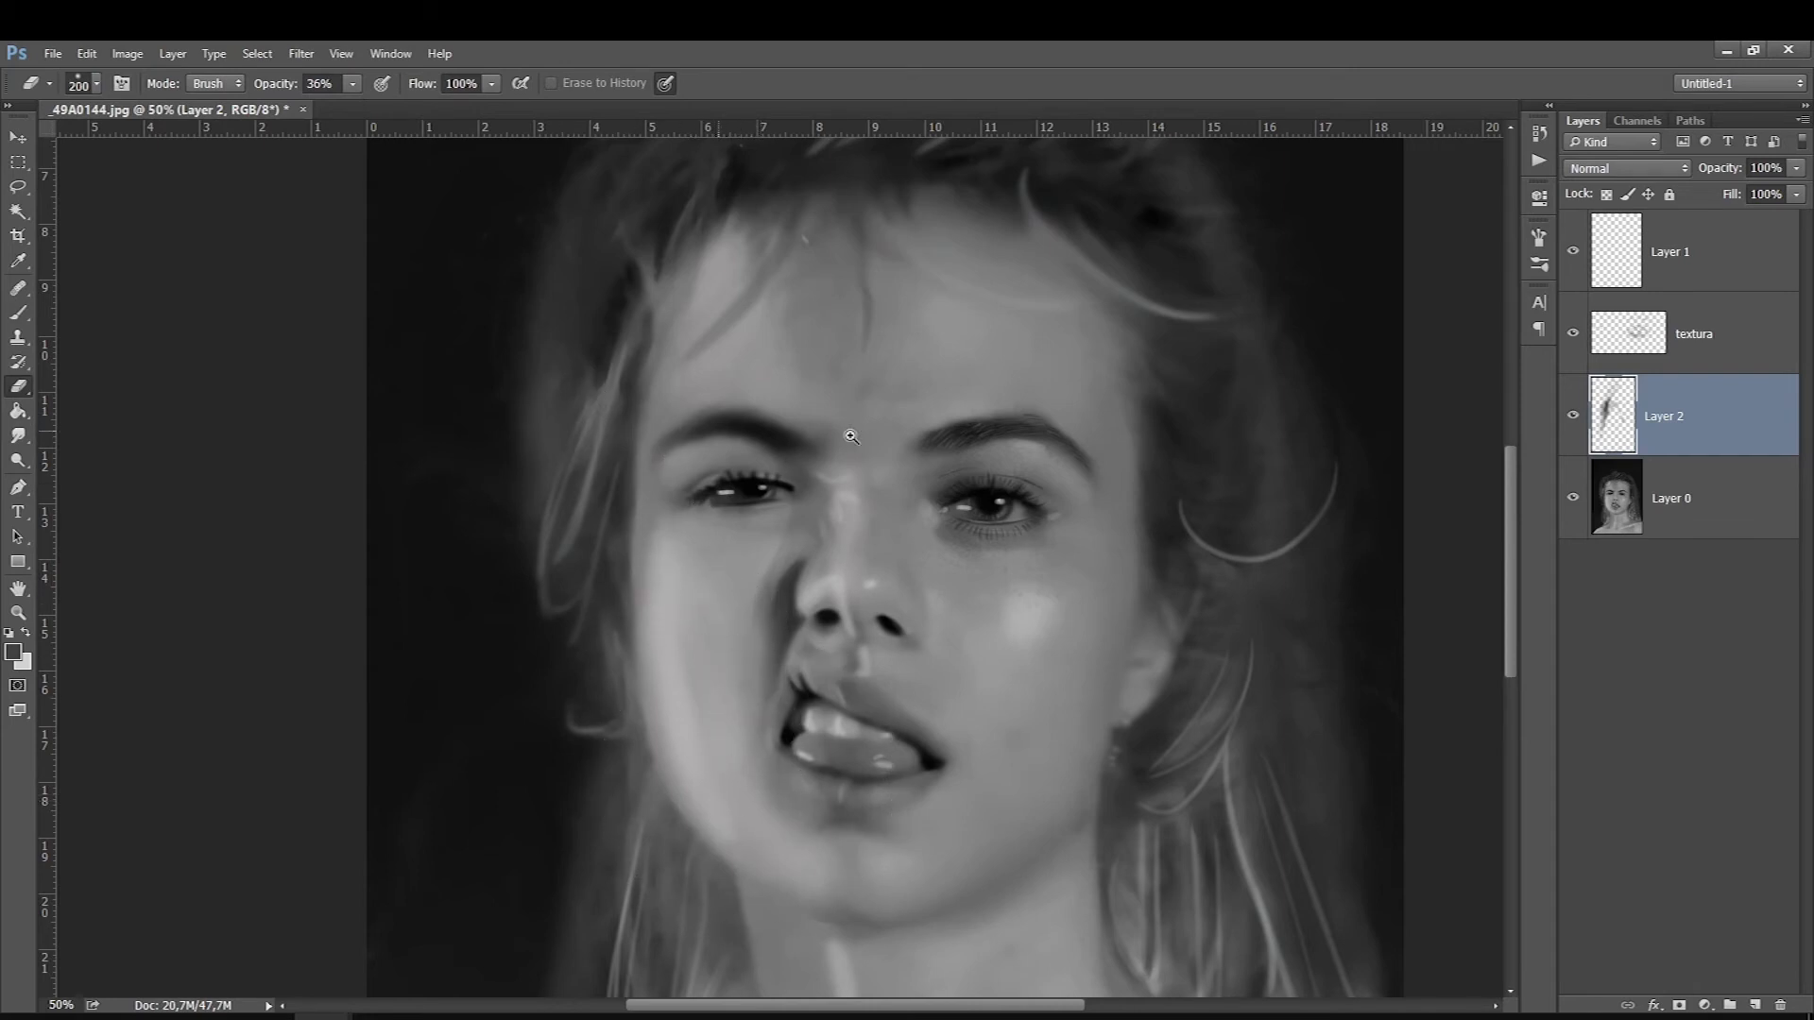
On a new layer, deepen the shadow beside the left-hand nostril with thin near-black brush strokes at 17% opacity
scroll(899, 523, "up", 1)
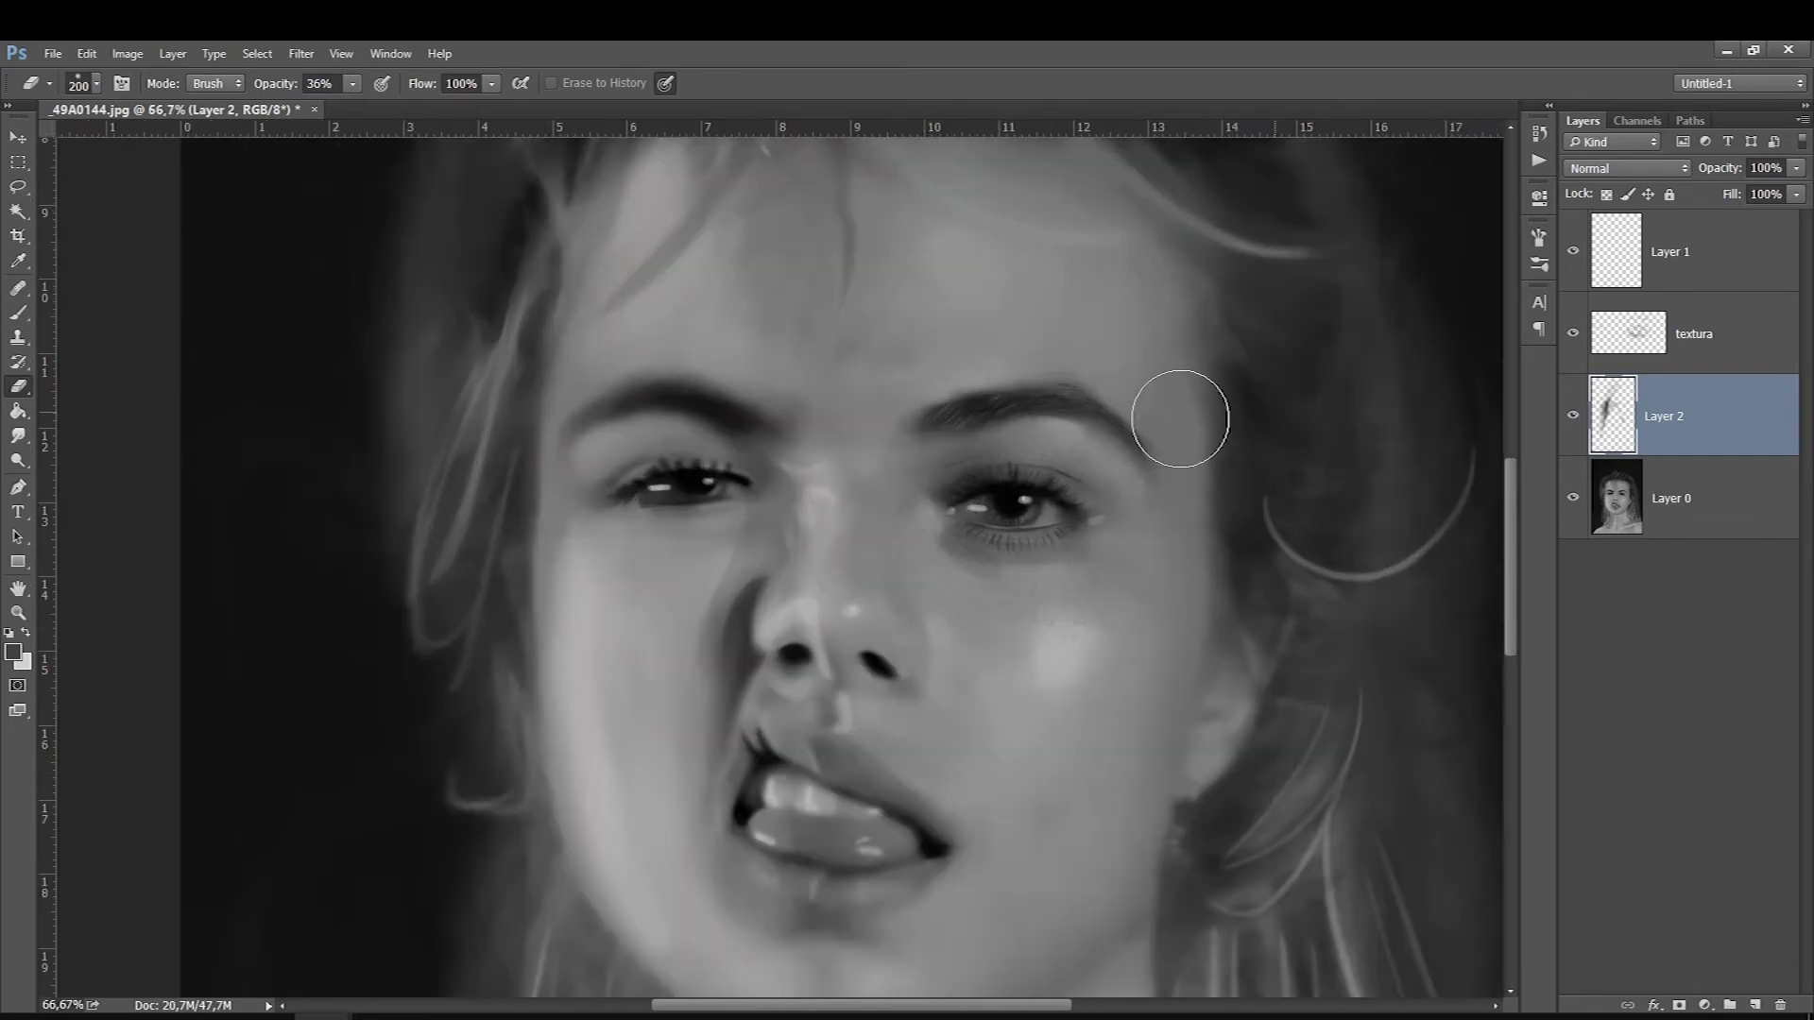
left_click(18, 313)
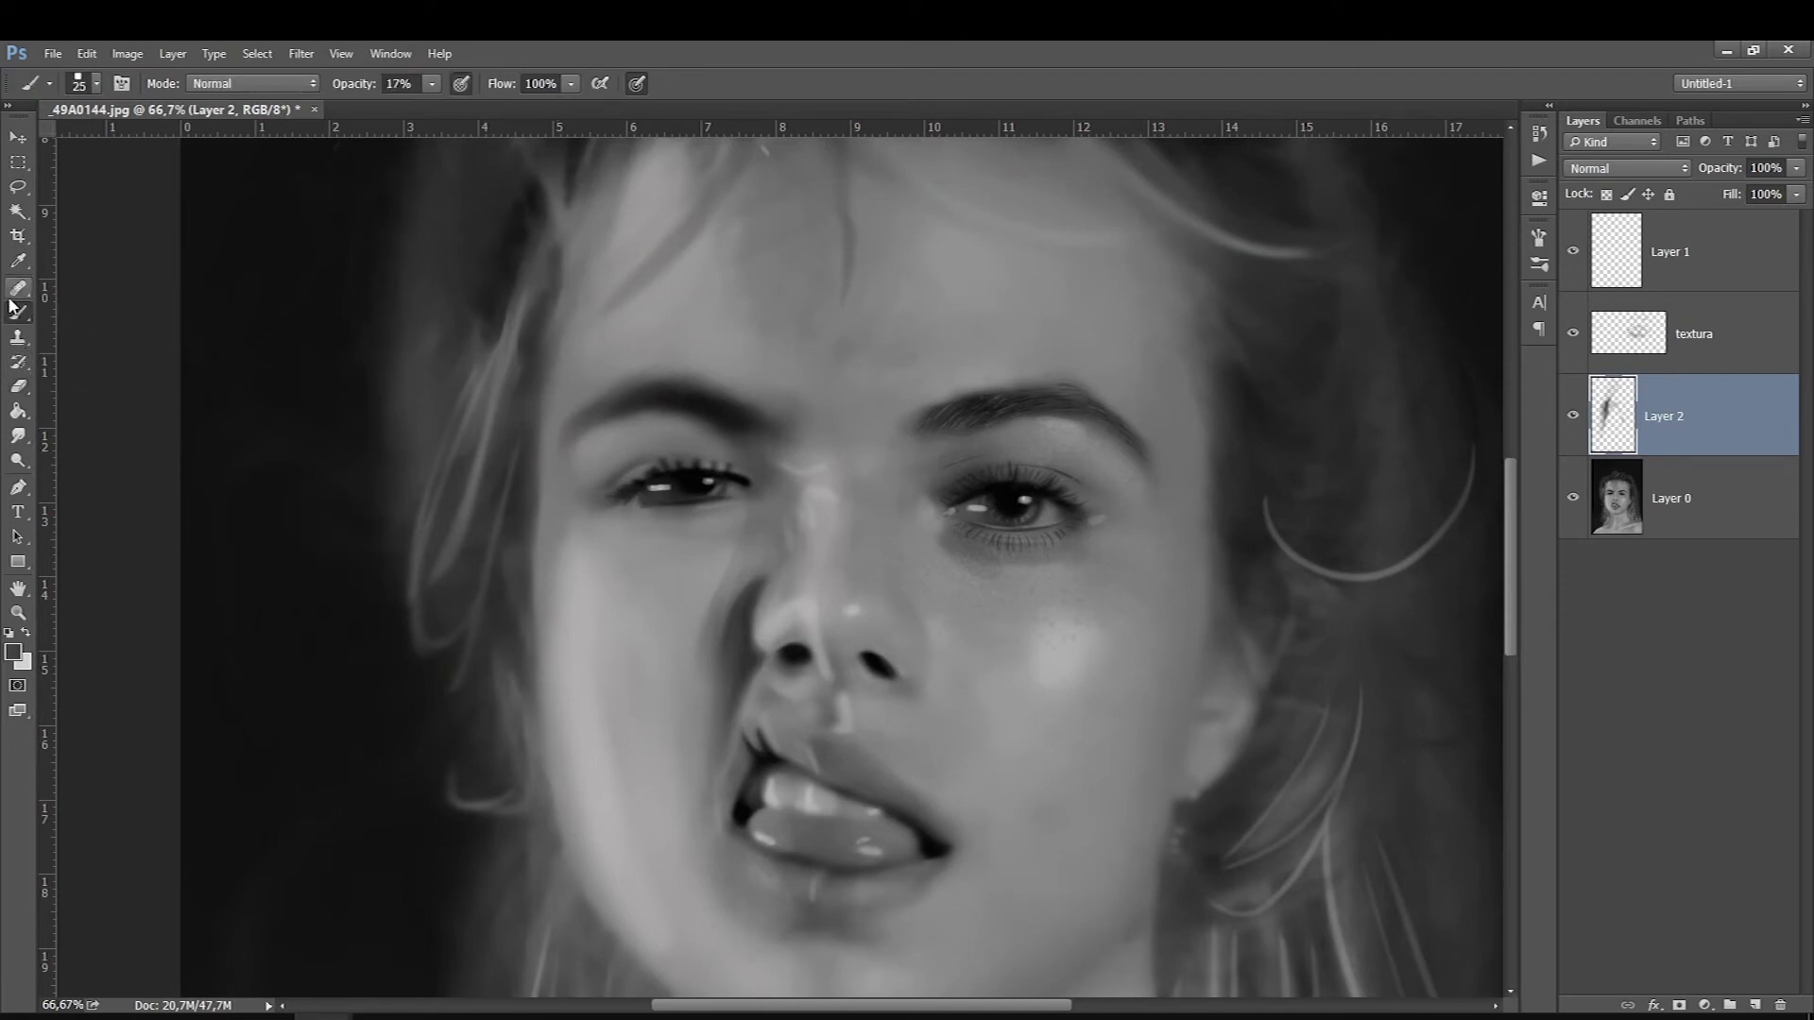
left_click(13, 652)
left_click(956, 599)
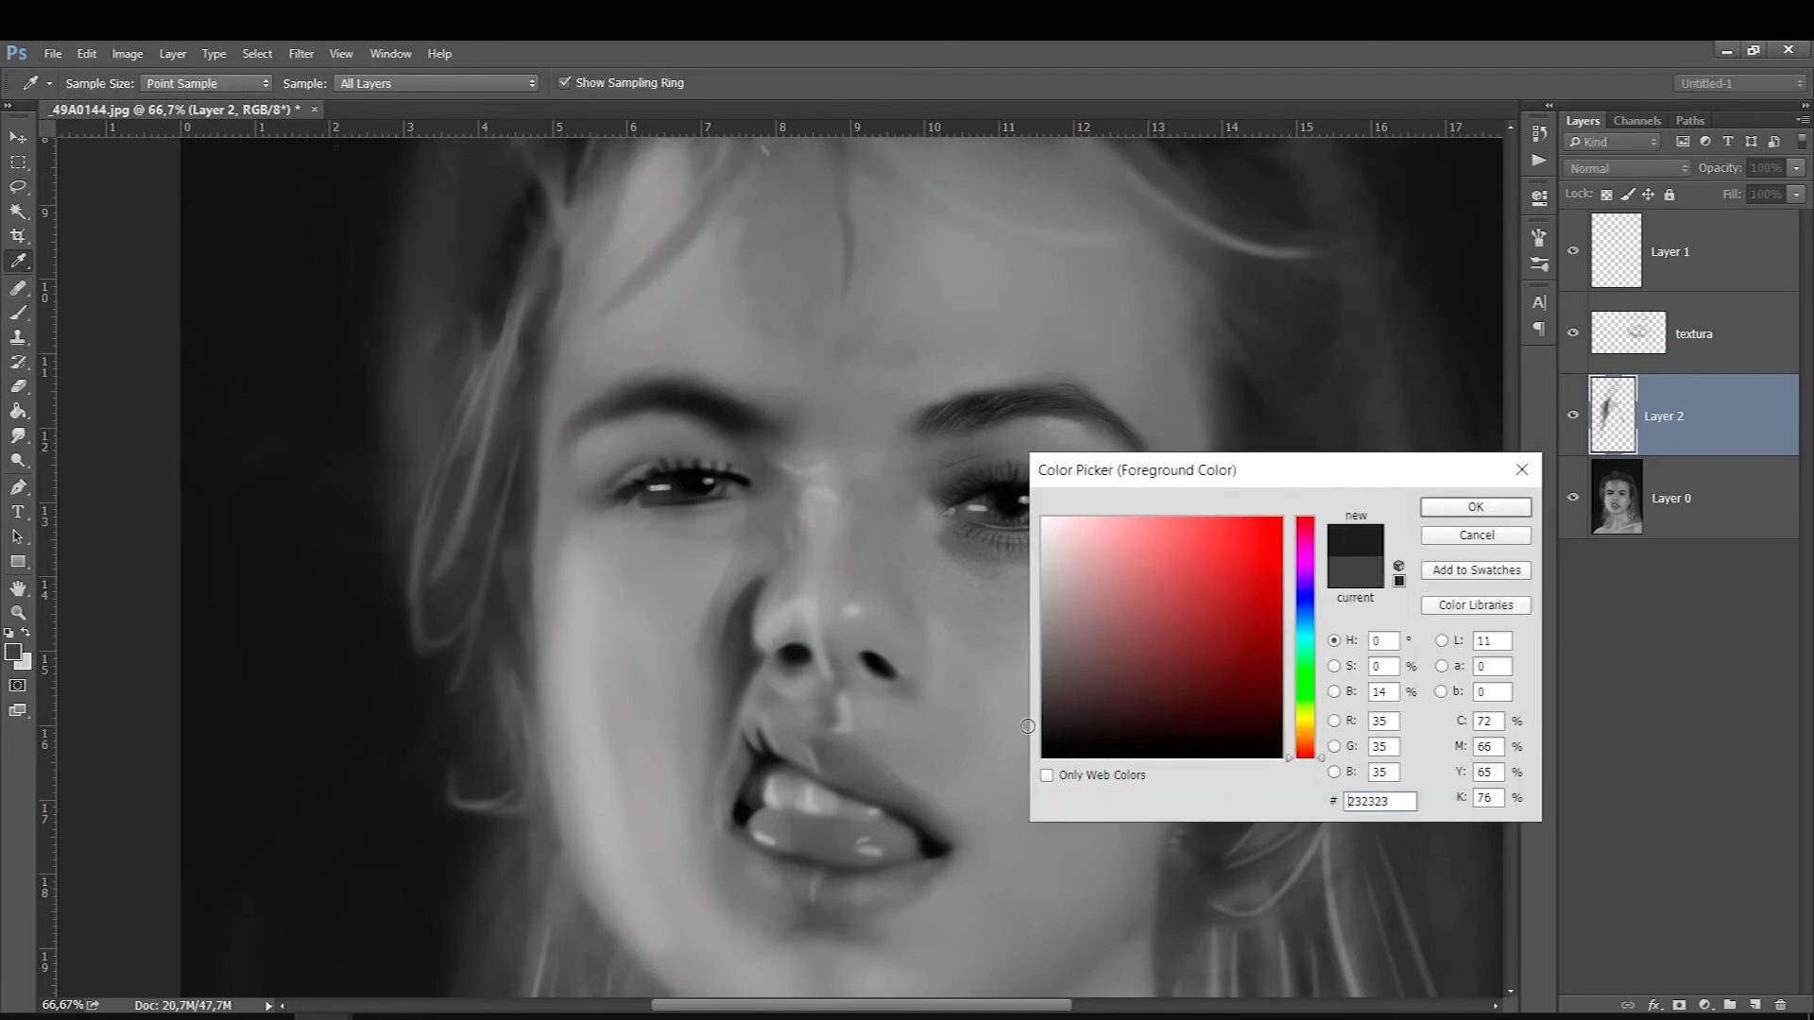
key("Return")
left_click(1752, 1005)
key("bracketleft")
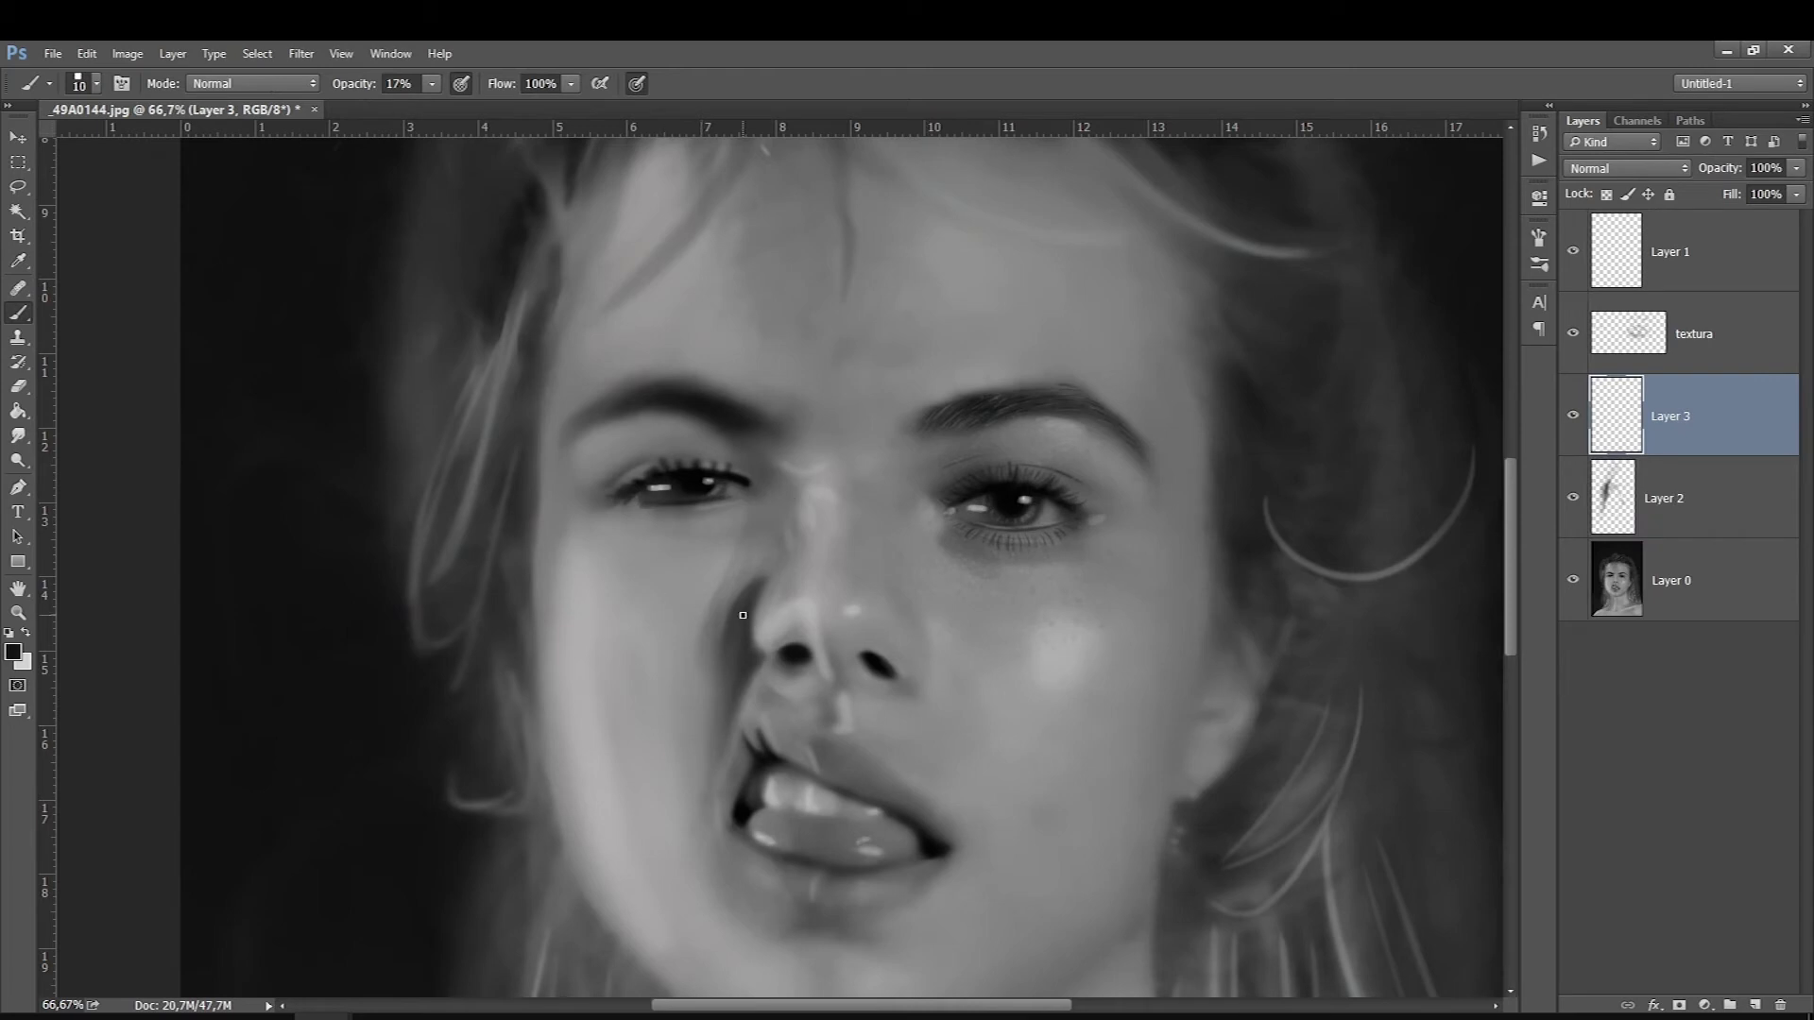
key("bracketright")
mouse_move(748, 648)
left_mouse_down()
mouse_move(734, 710)
mouse_move(751, 678)
mouse_move(713, 576)
mouse_move(754, 692)
left_mouse_up()
key("bracketleft")
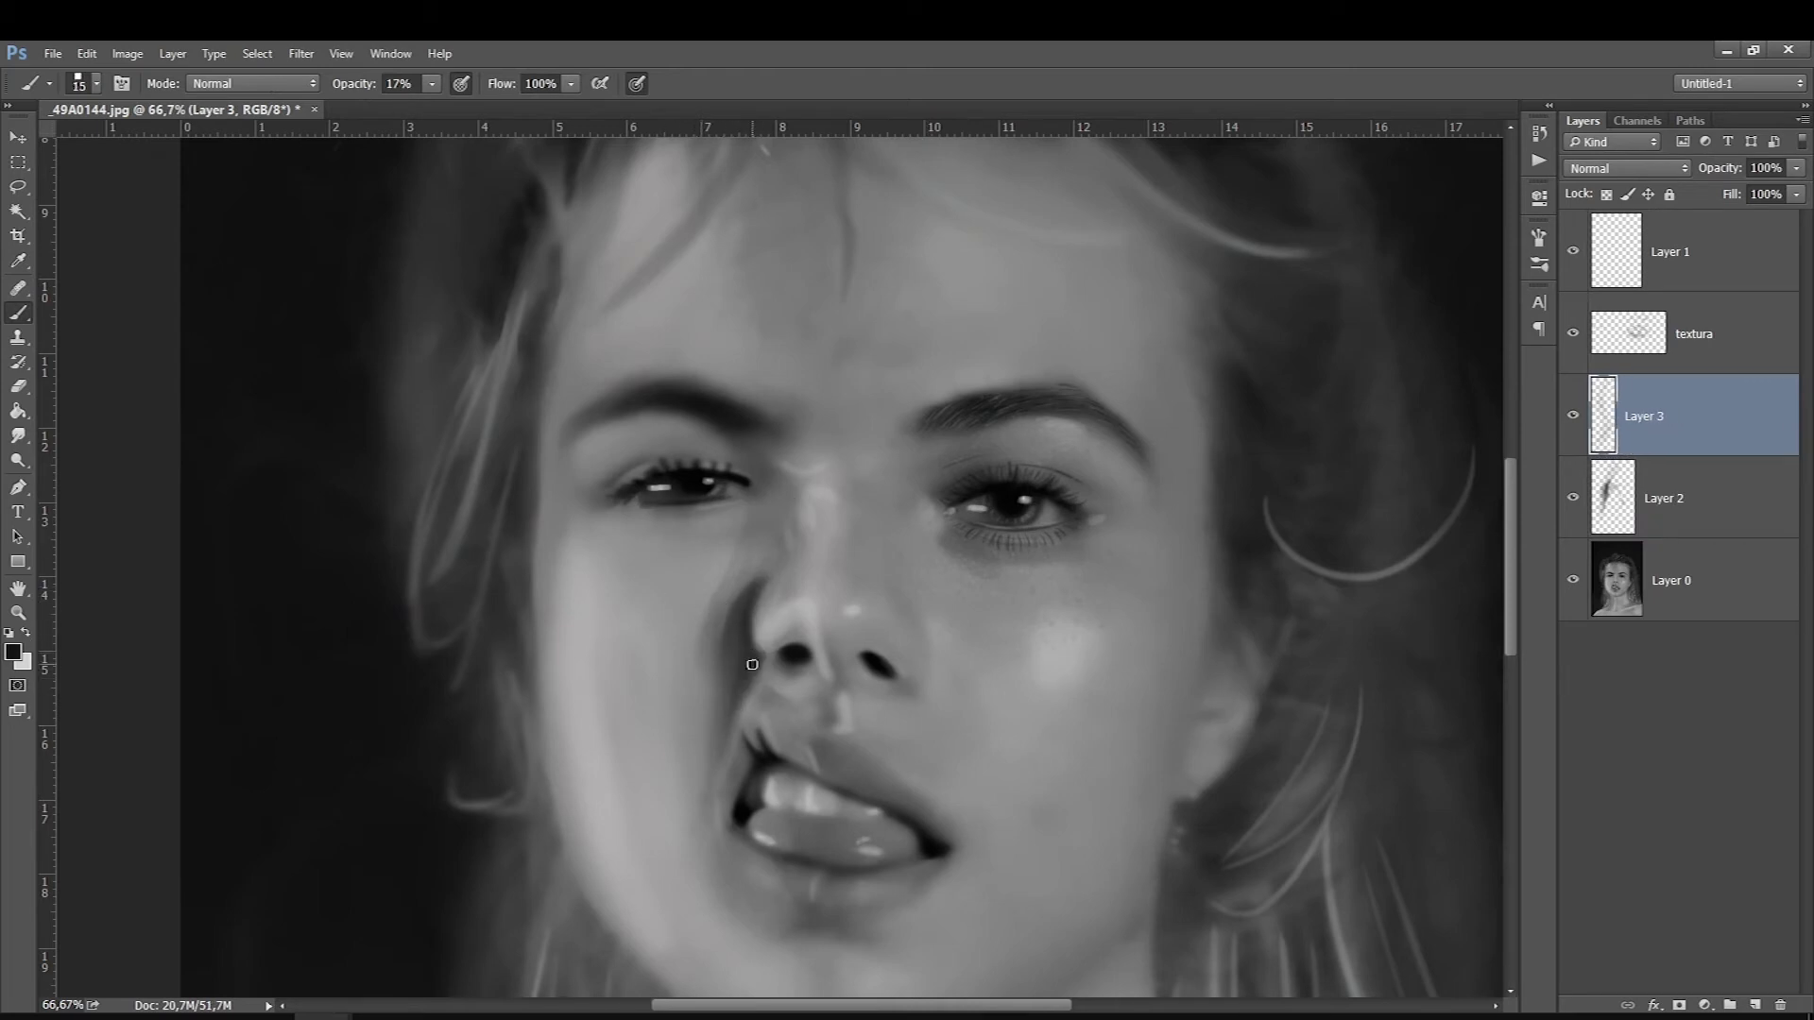
Swap to the light colour and paint a thin highlight along the outer edge of the left-hand nostril
key("x")
key("bracketleft")
left_click_drag(759, 601, 771, 643)
Add another layer and brush light highlights down the side of the nose above the left-hand nostril
left_click(1749, 1004)
key("bracketright")
key("bracketright")
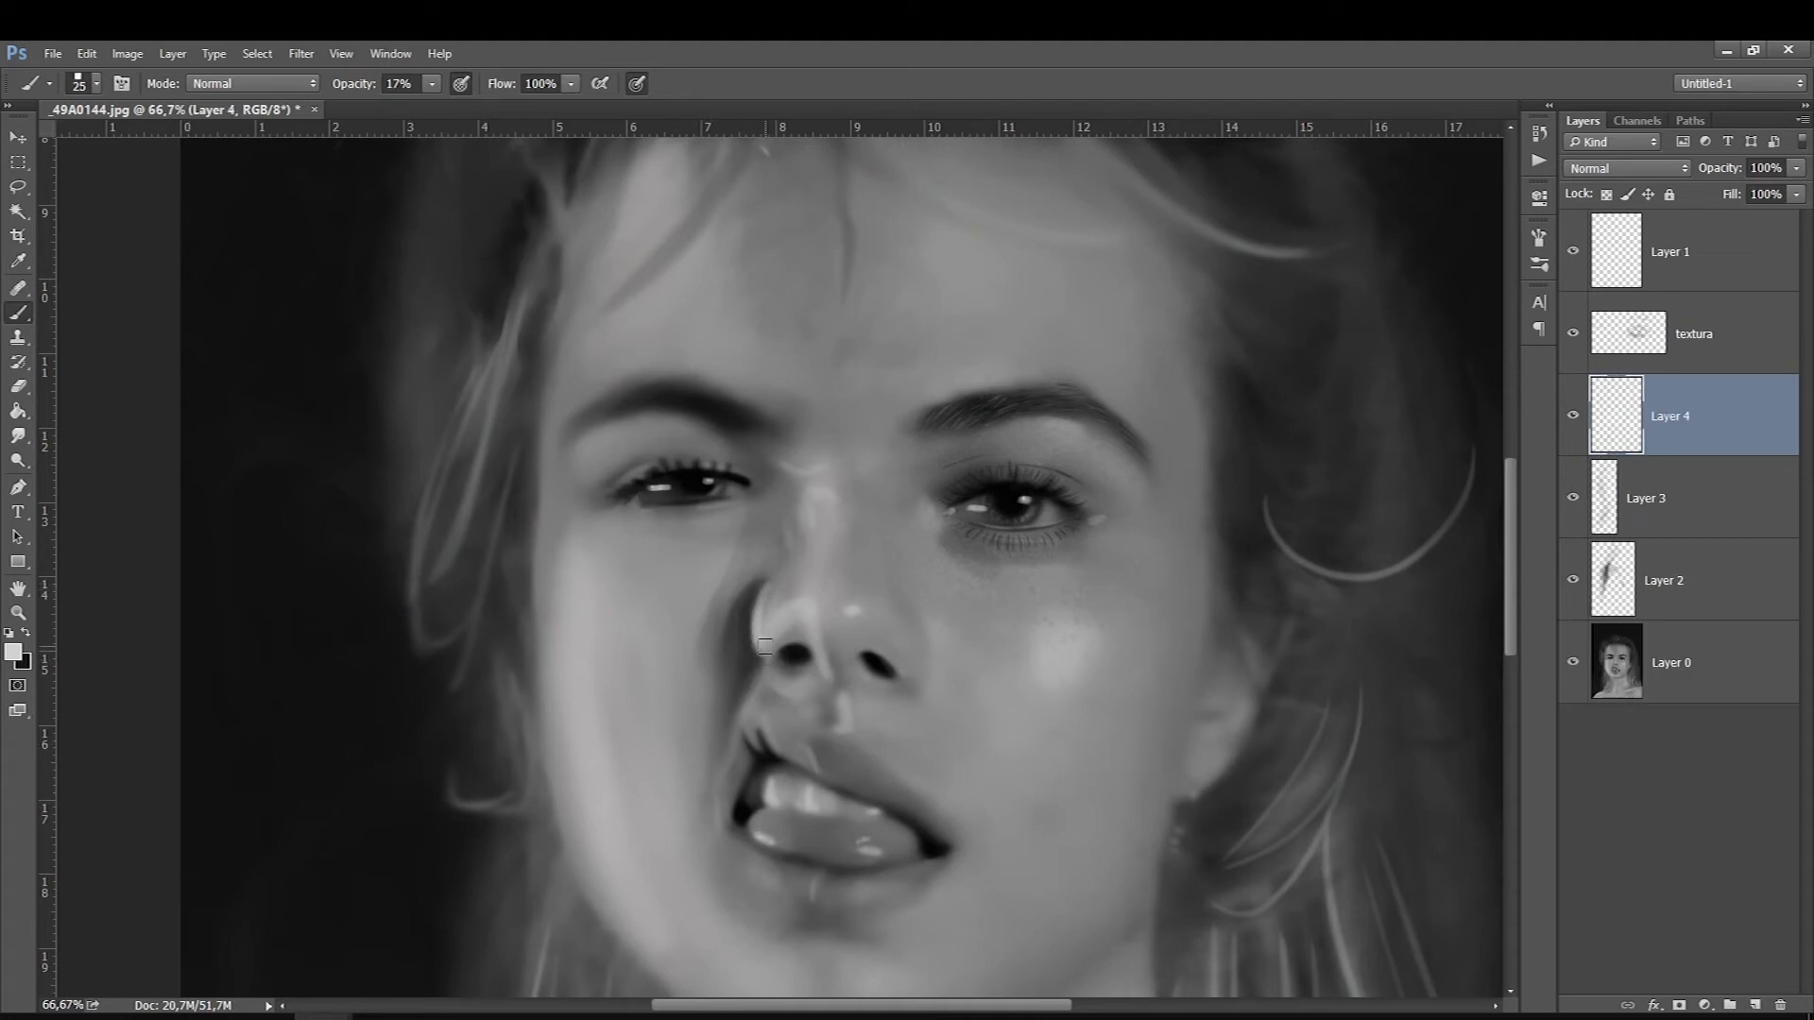
key("bracketright")
mouse_move(777, 578)
left_mouse_down()
mouse_move(790, 523)
mouse_move(768, 644)
mouse_move(769, 600)
mouse_move(763, 637)
mouse_move(792, 642)
mouse_move(818, 515)
mouse_move(820, 605)
mouse_move(785, 640)
mouse_move(803, 607)
left_mouse_up()
key("bracketright")
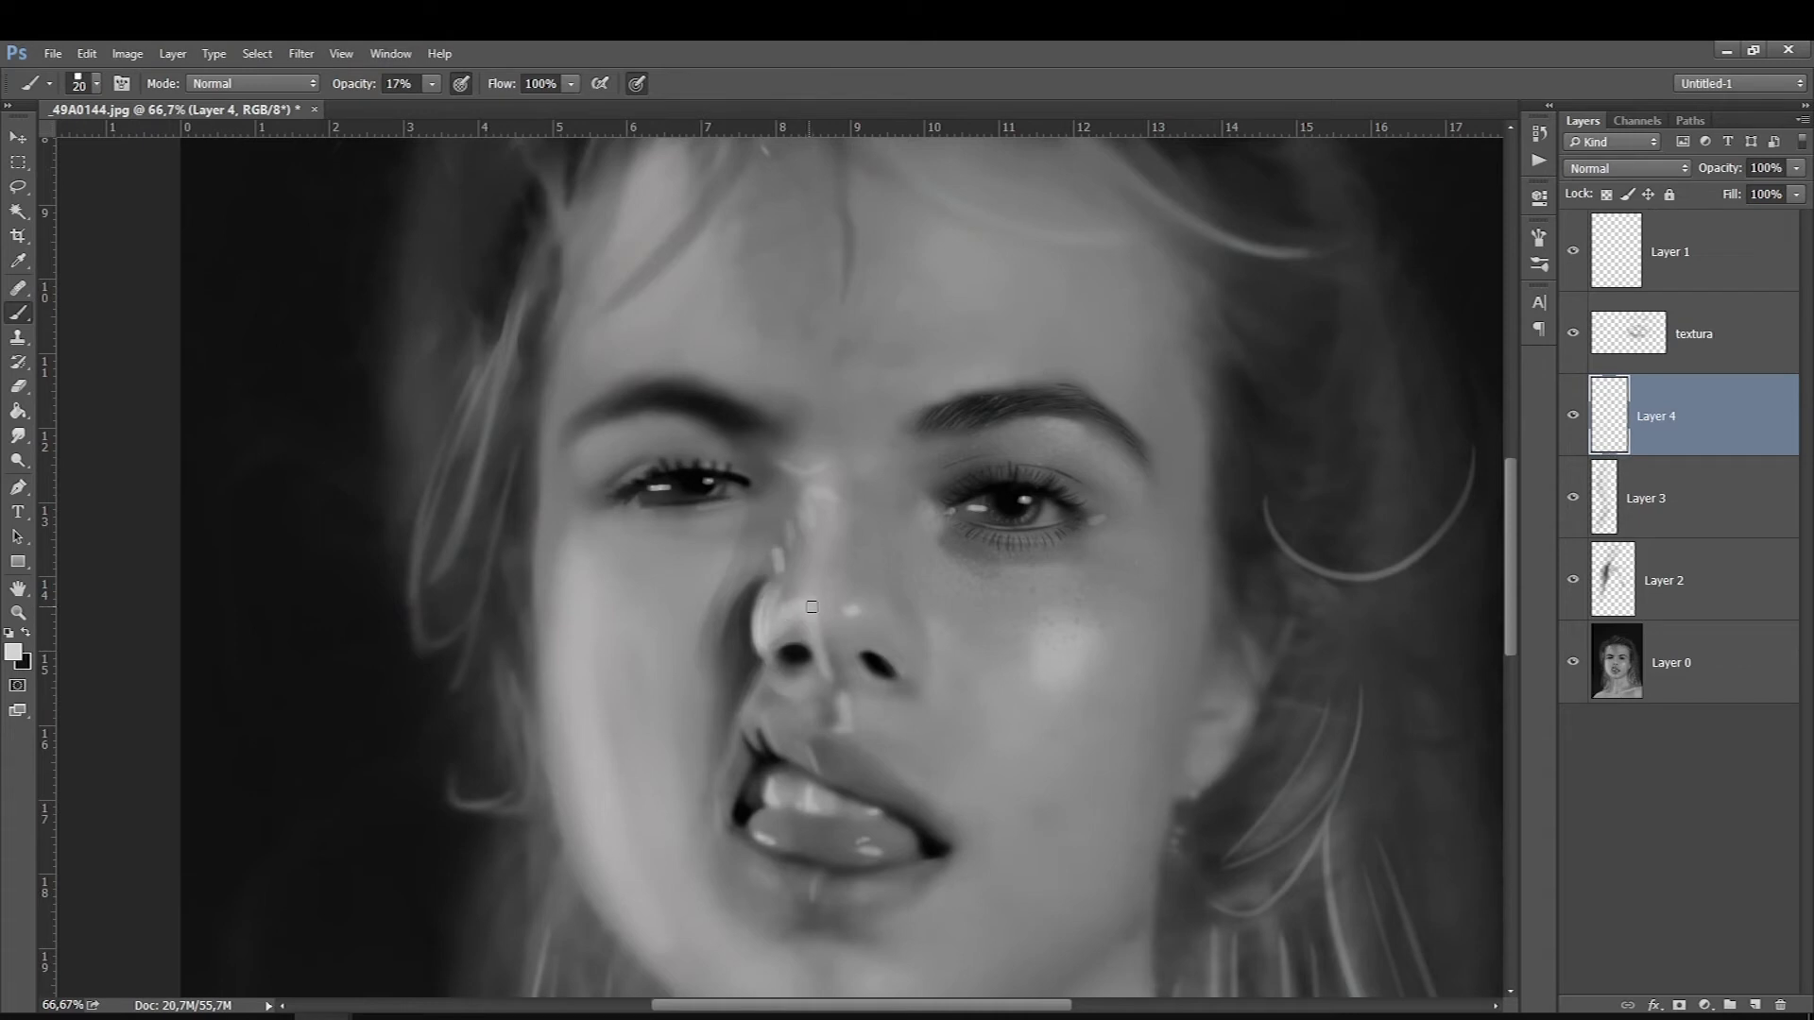
Paint light strokes from under the nostril around the left-hand mouth corner with a brush of about 20 px
key("bracketleft")
mouse_move(783, 690)
left_mouse_down()
mouse_move(810, 682)
mouse_move(736, 720)
mouse_move(730, 759)
left_mouse_up()
key("bracketright")
key("bracketleft")
key("bracketright")
key("bracketright")
left_click_drag(715, 822, 751, 867)
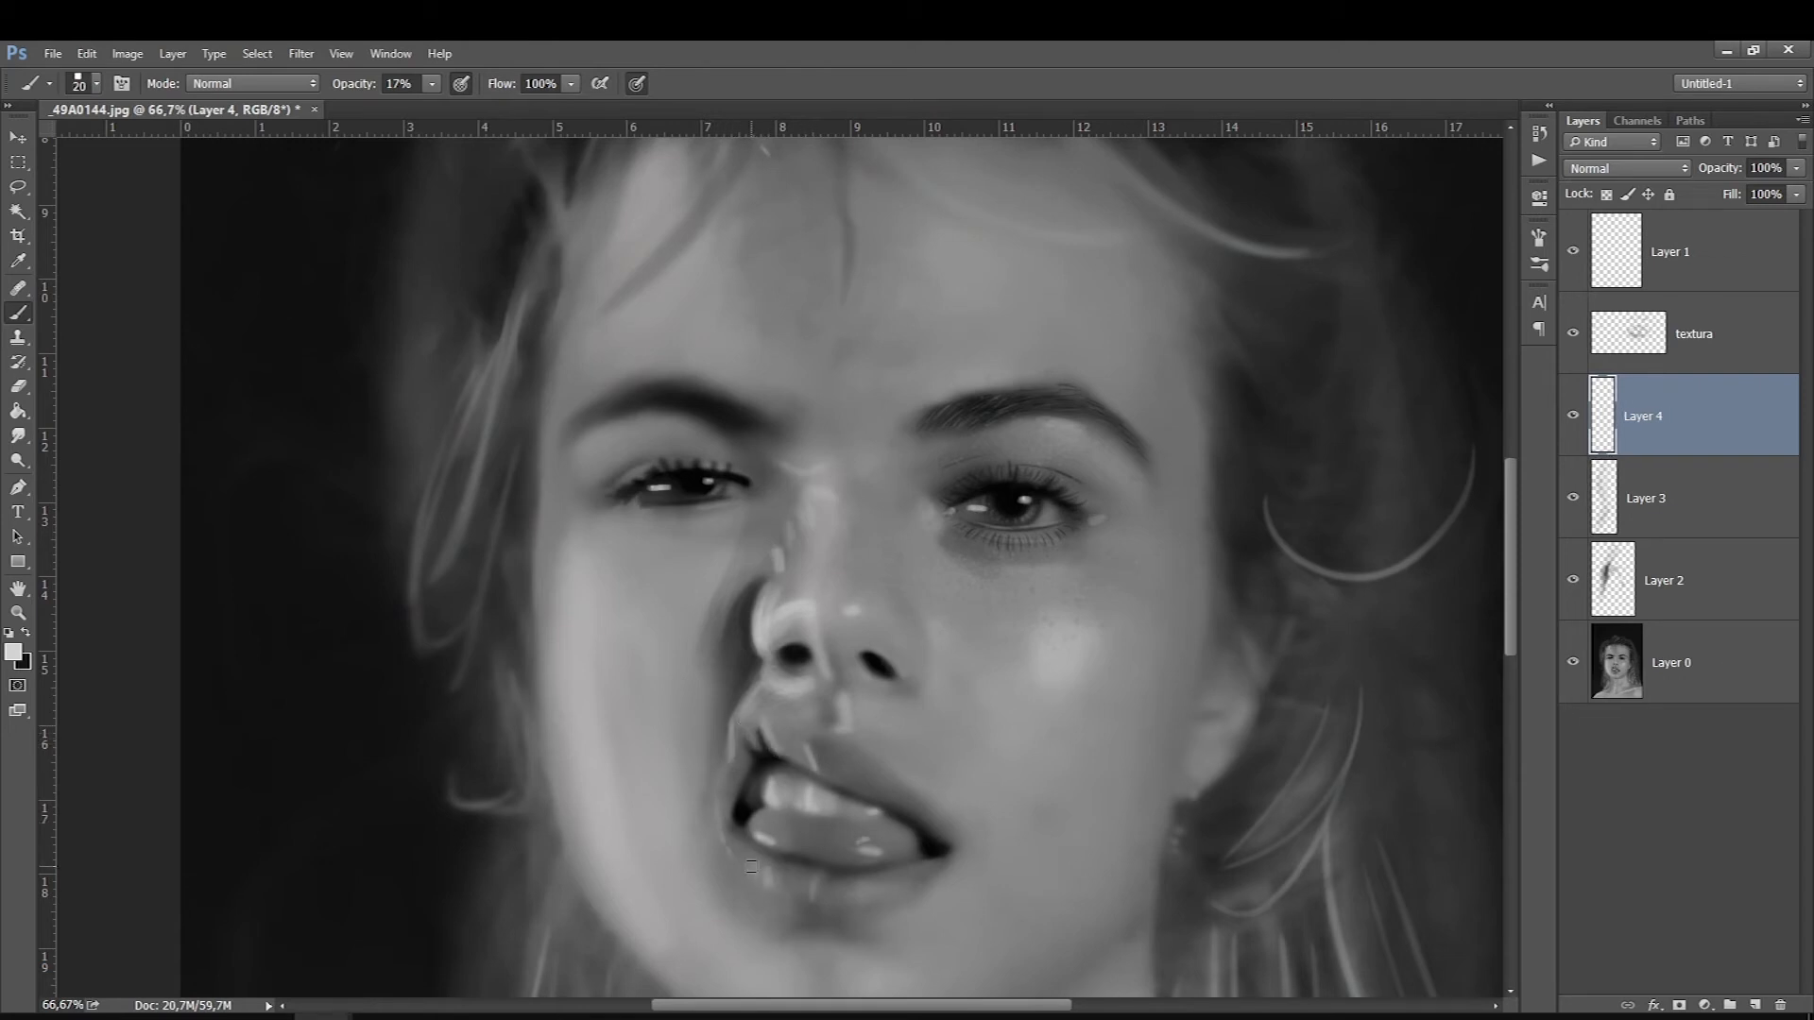
Change the brush opacity and paint small light highlights beneath the lower lip
left_click_drag(434, 86, 436, 111)
left_click_drag(773, 880, 775, 898)
left_click(814, 896)
Dot dark skin pores along the crease with a 70 px speckle brush and lower Layer 7's opacity to 64%
key("bracketleft")
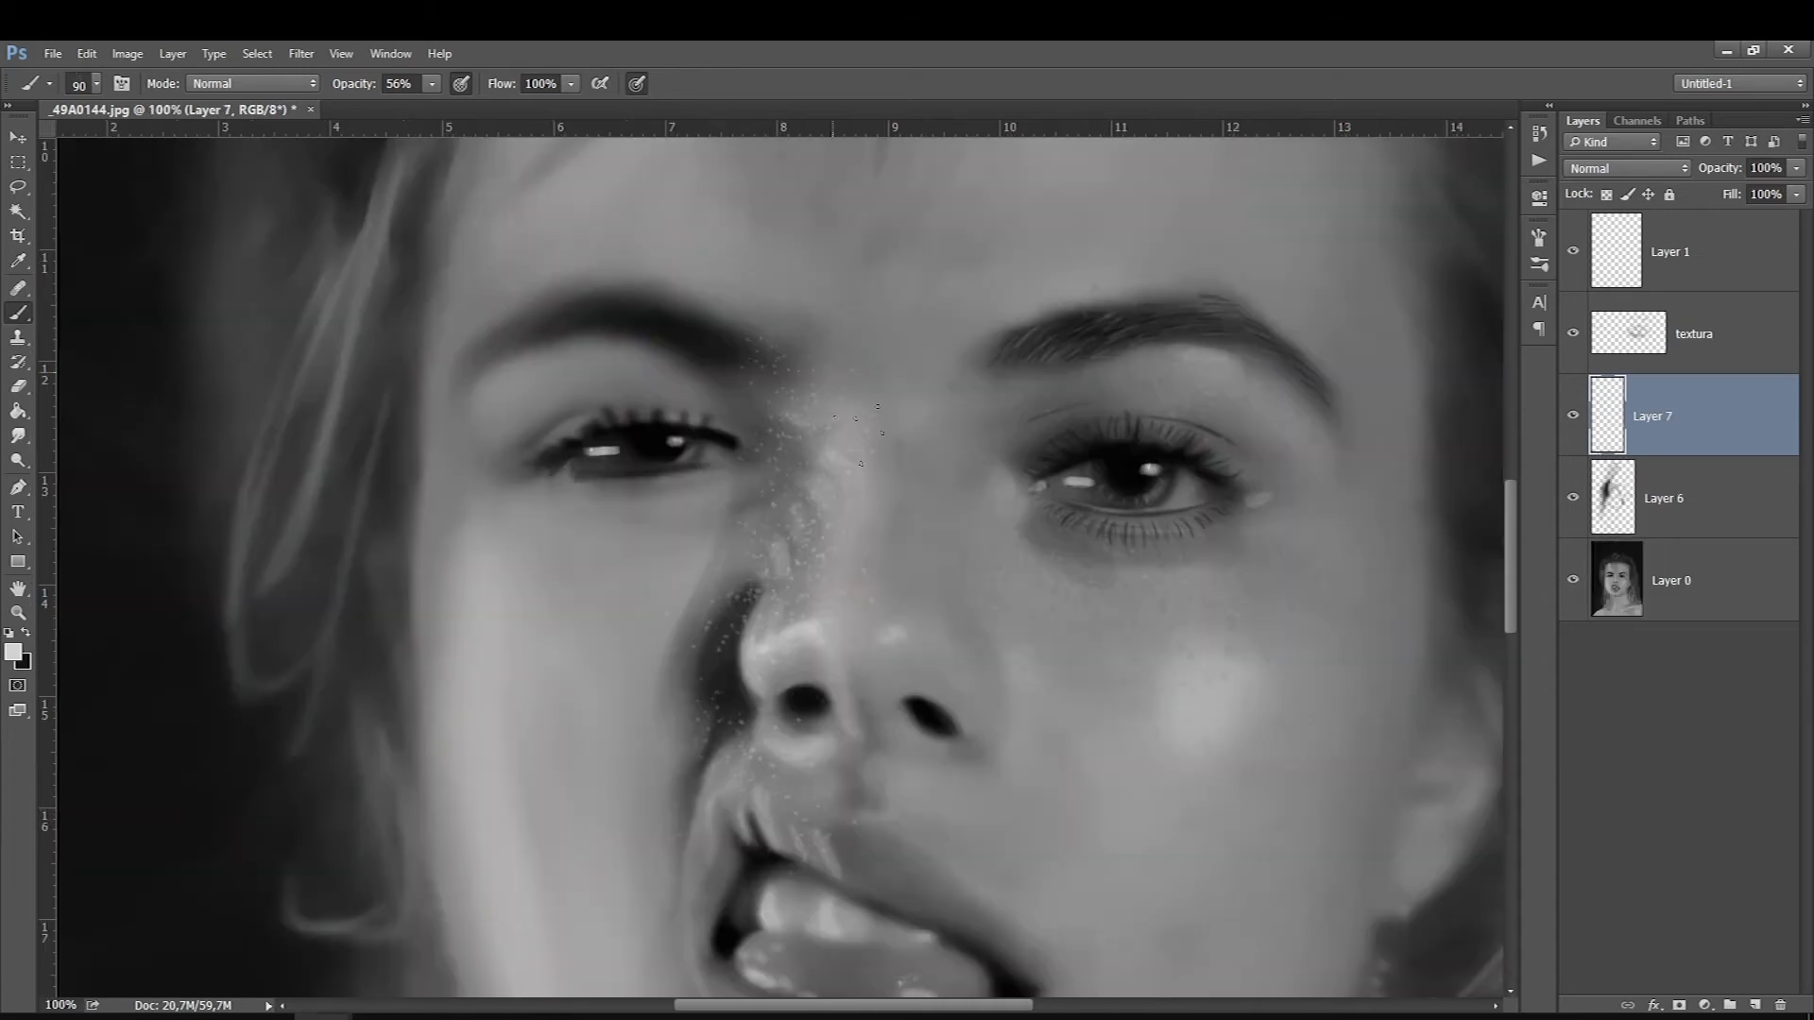
left_click(26, 633)
key("bracketleft")
left_click_drag(1798, 176, 1761, 196)
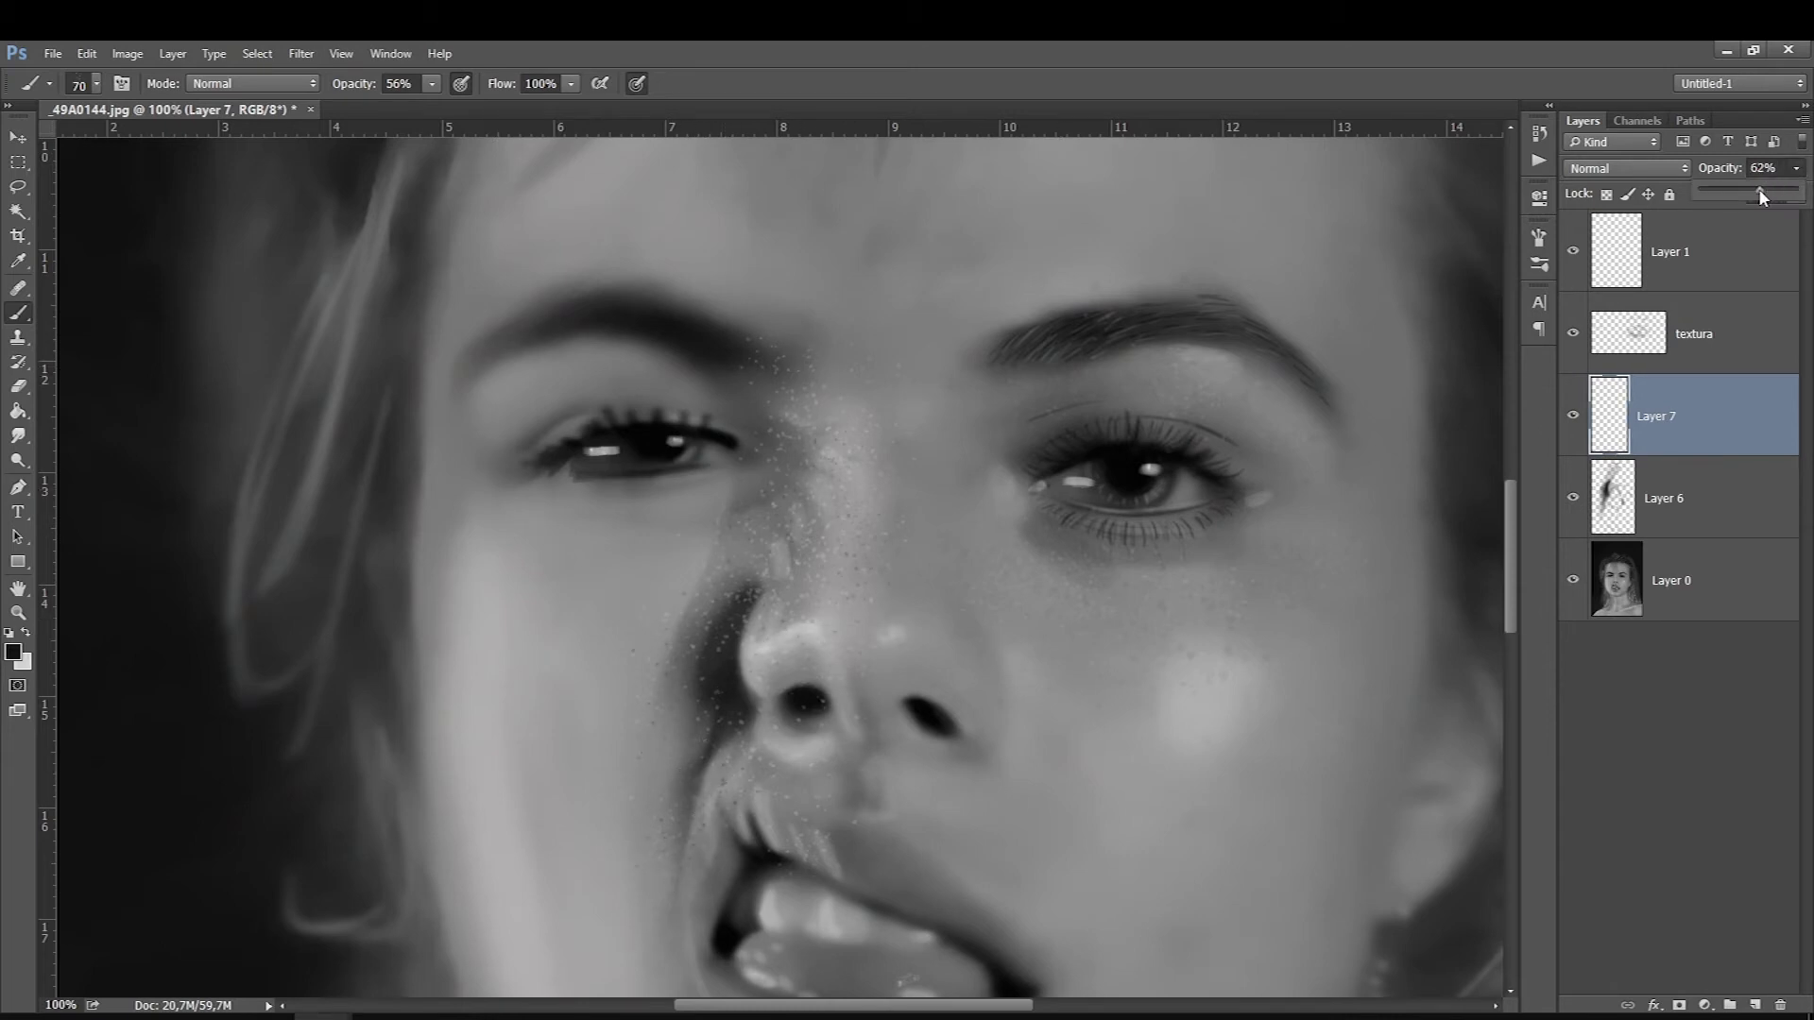
Stipple dark pores over the nose bridge, between the brows and beside the right-hand side of the nose
left_click(875, 477)
left_click(883, 312)
left_click_drag(949, 506, 988, 614)
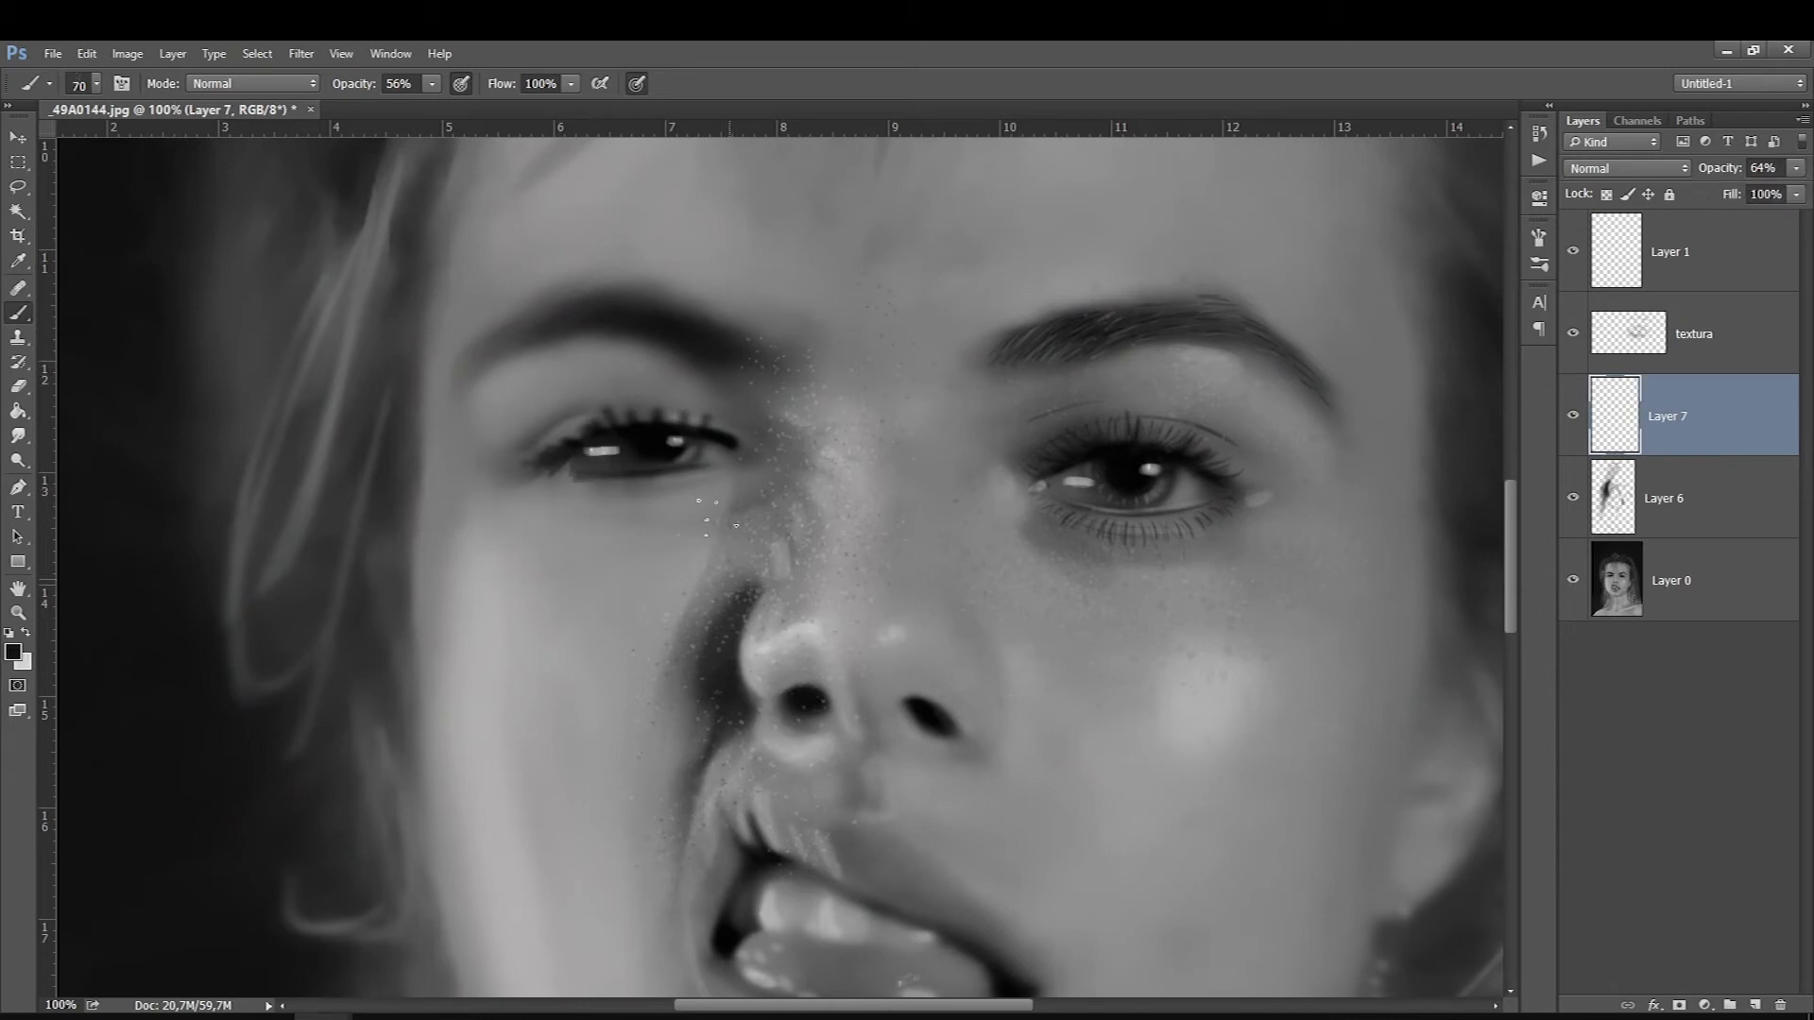
Merge Layer 7 and the textura layer into Layer 6
key("ctrl+e")
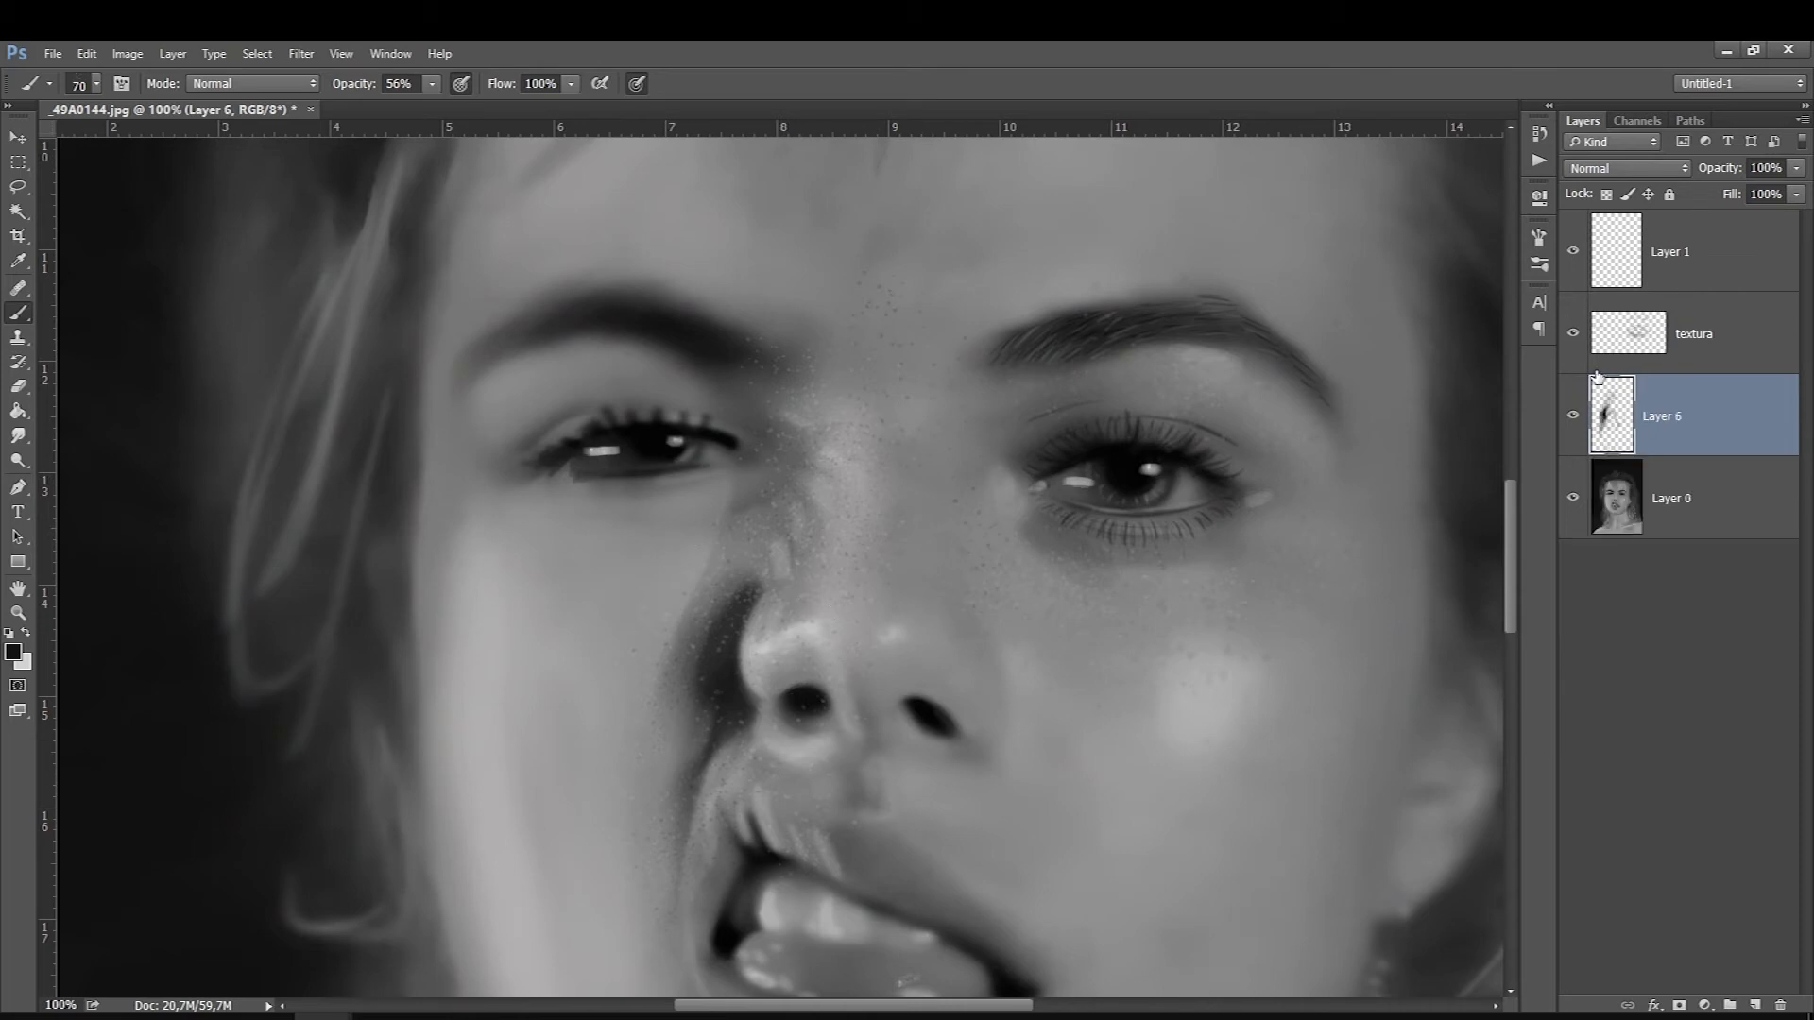
left_click(1598, 370)
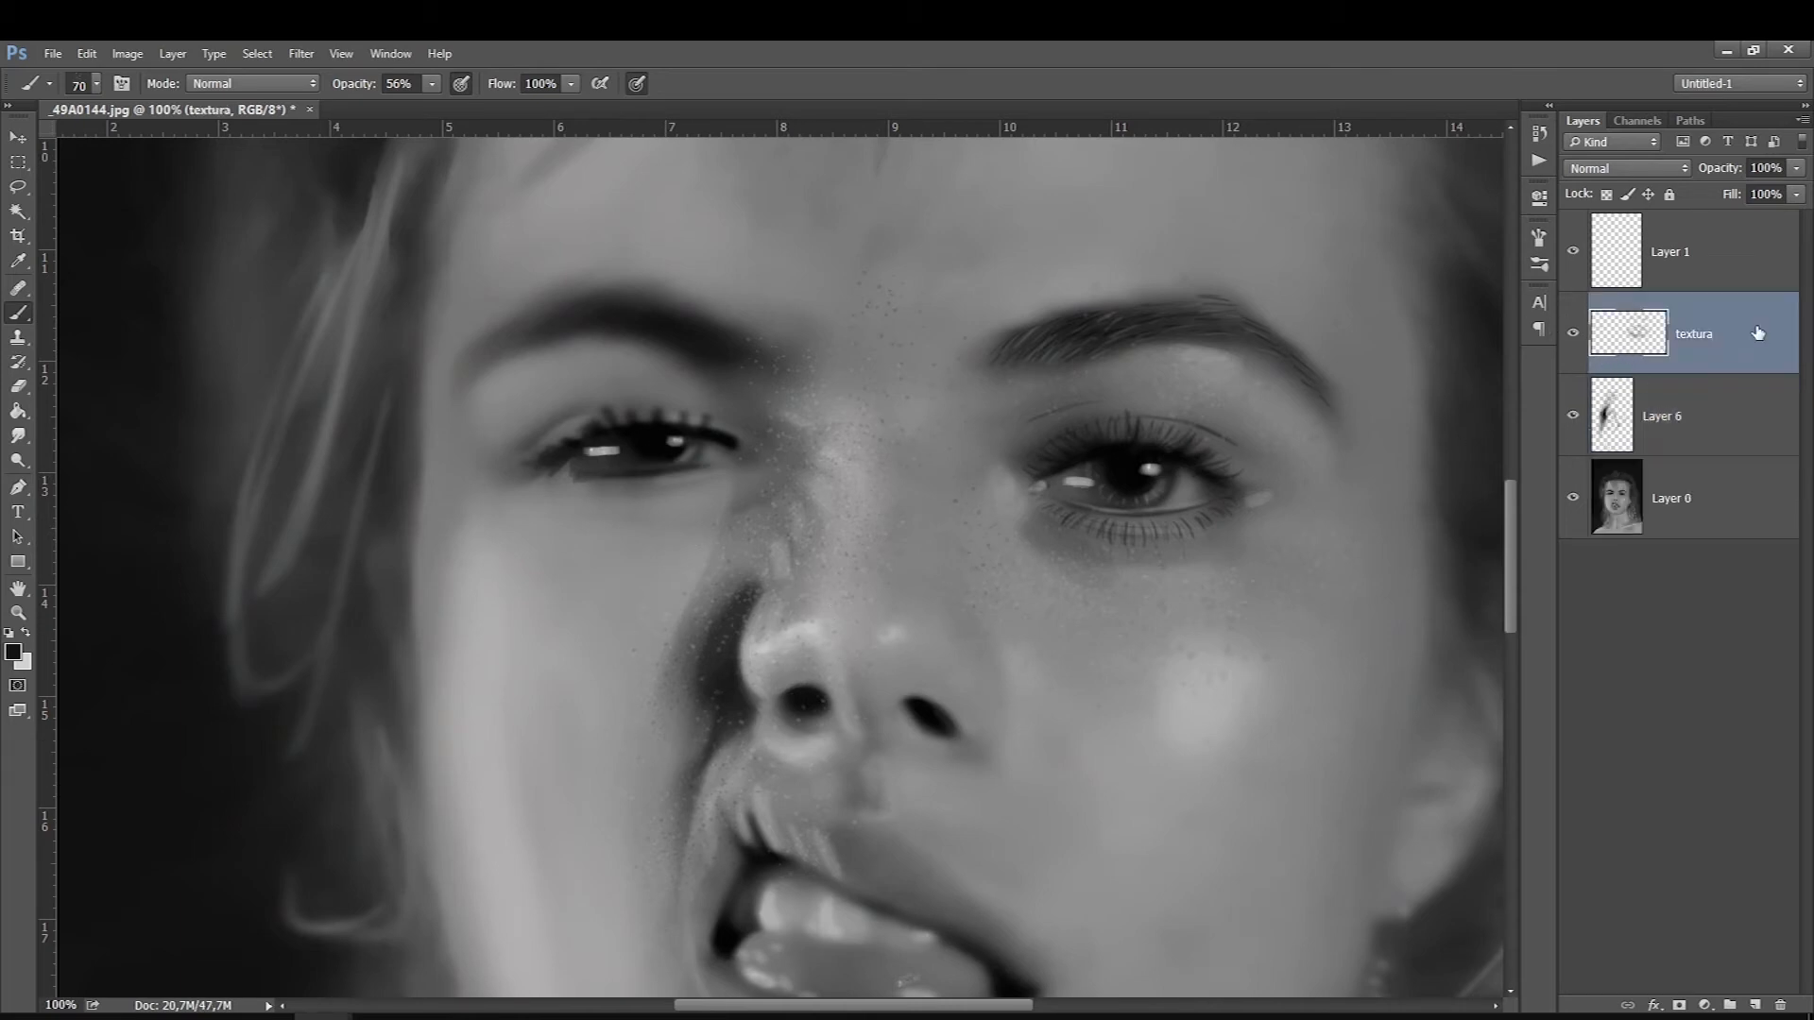
key("ctrl+e")
Compare the whole portrait with and without the merged Layer 6 retouching
left_click(1572, 333)
left_click(1571, 334)
key("ctrl+0")
left_click(1571, 334)
left_click(1571, 333)
left_click(1572, 333)
left_click(1571, 333)
left_click(1571, 334)
left_click(1571, 334)
left_click(650, 646)
left_click(652, 644)
left_click(1572, 334)
left_click(1572, 334)
left_click(1572, 334)
left_click(1572, 334)
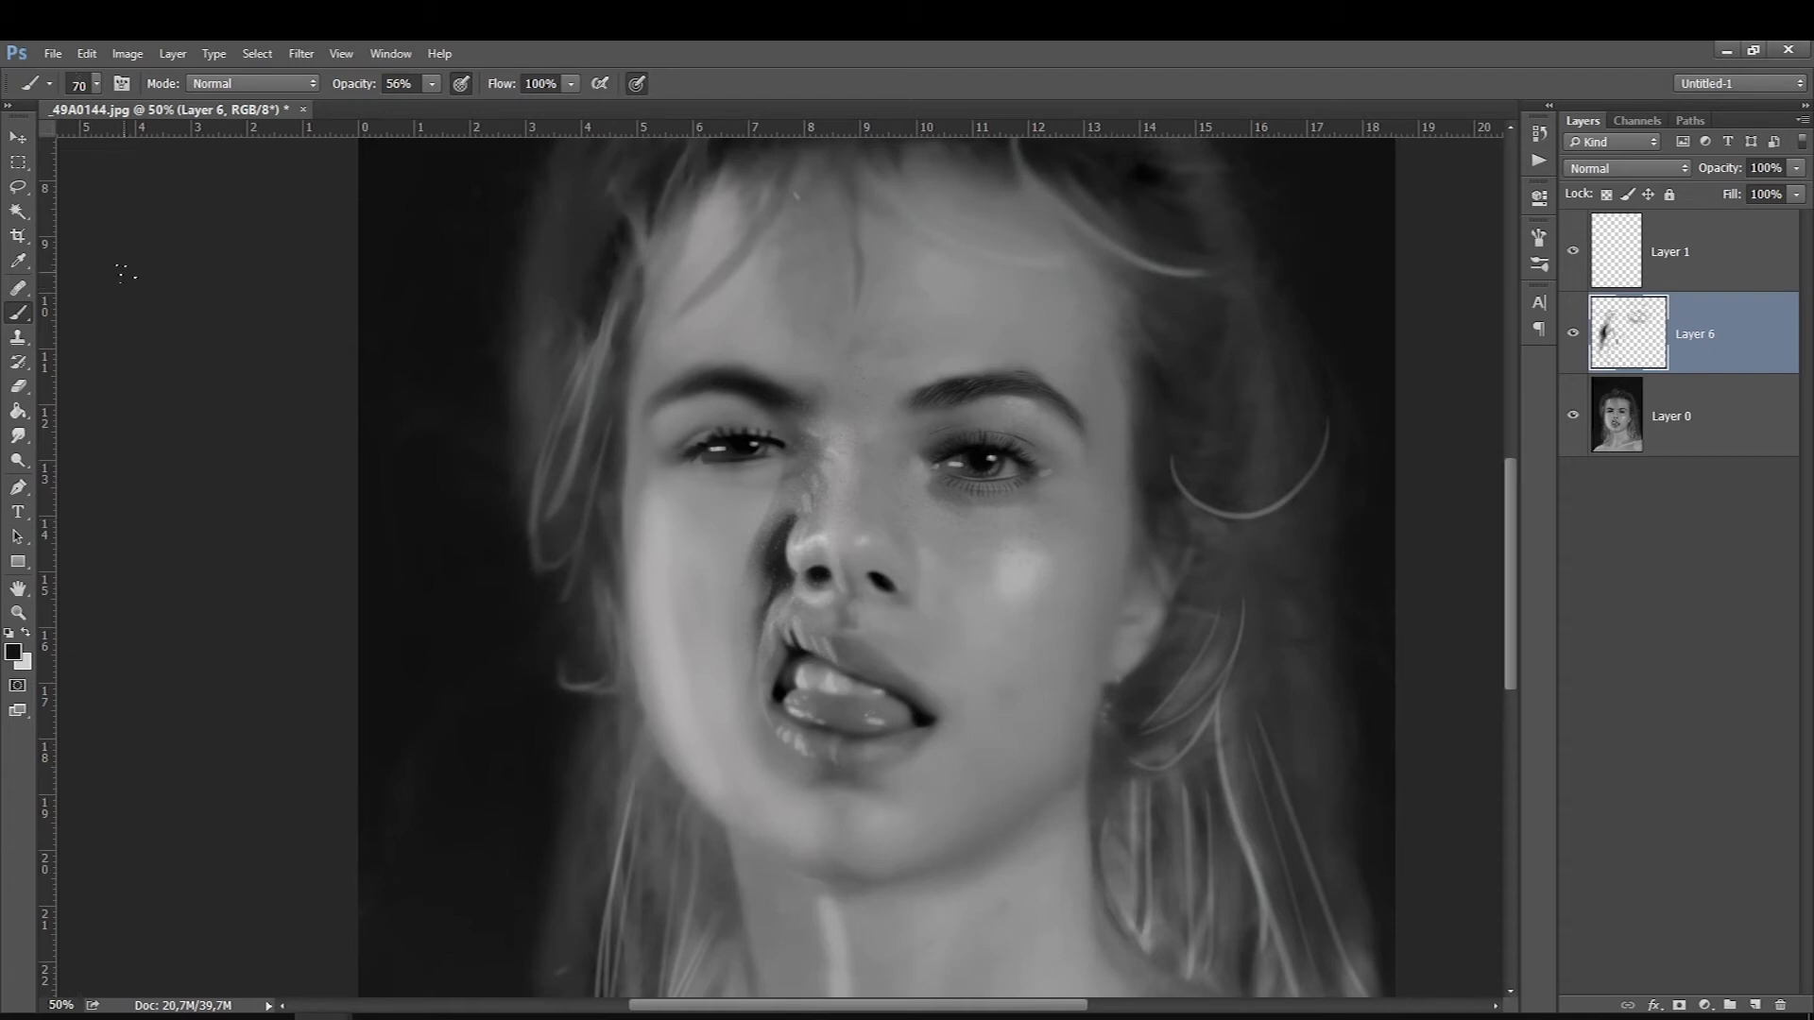
left_click(1574, 331)
left_click(1574, 330)
Scatter light skin speckles from the right-hand cheek up to the eye's outer corner with the 70 px brush at 56% opacity
key("x")
scroll(780, 452, "up", 2)
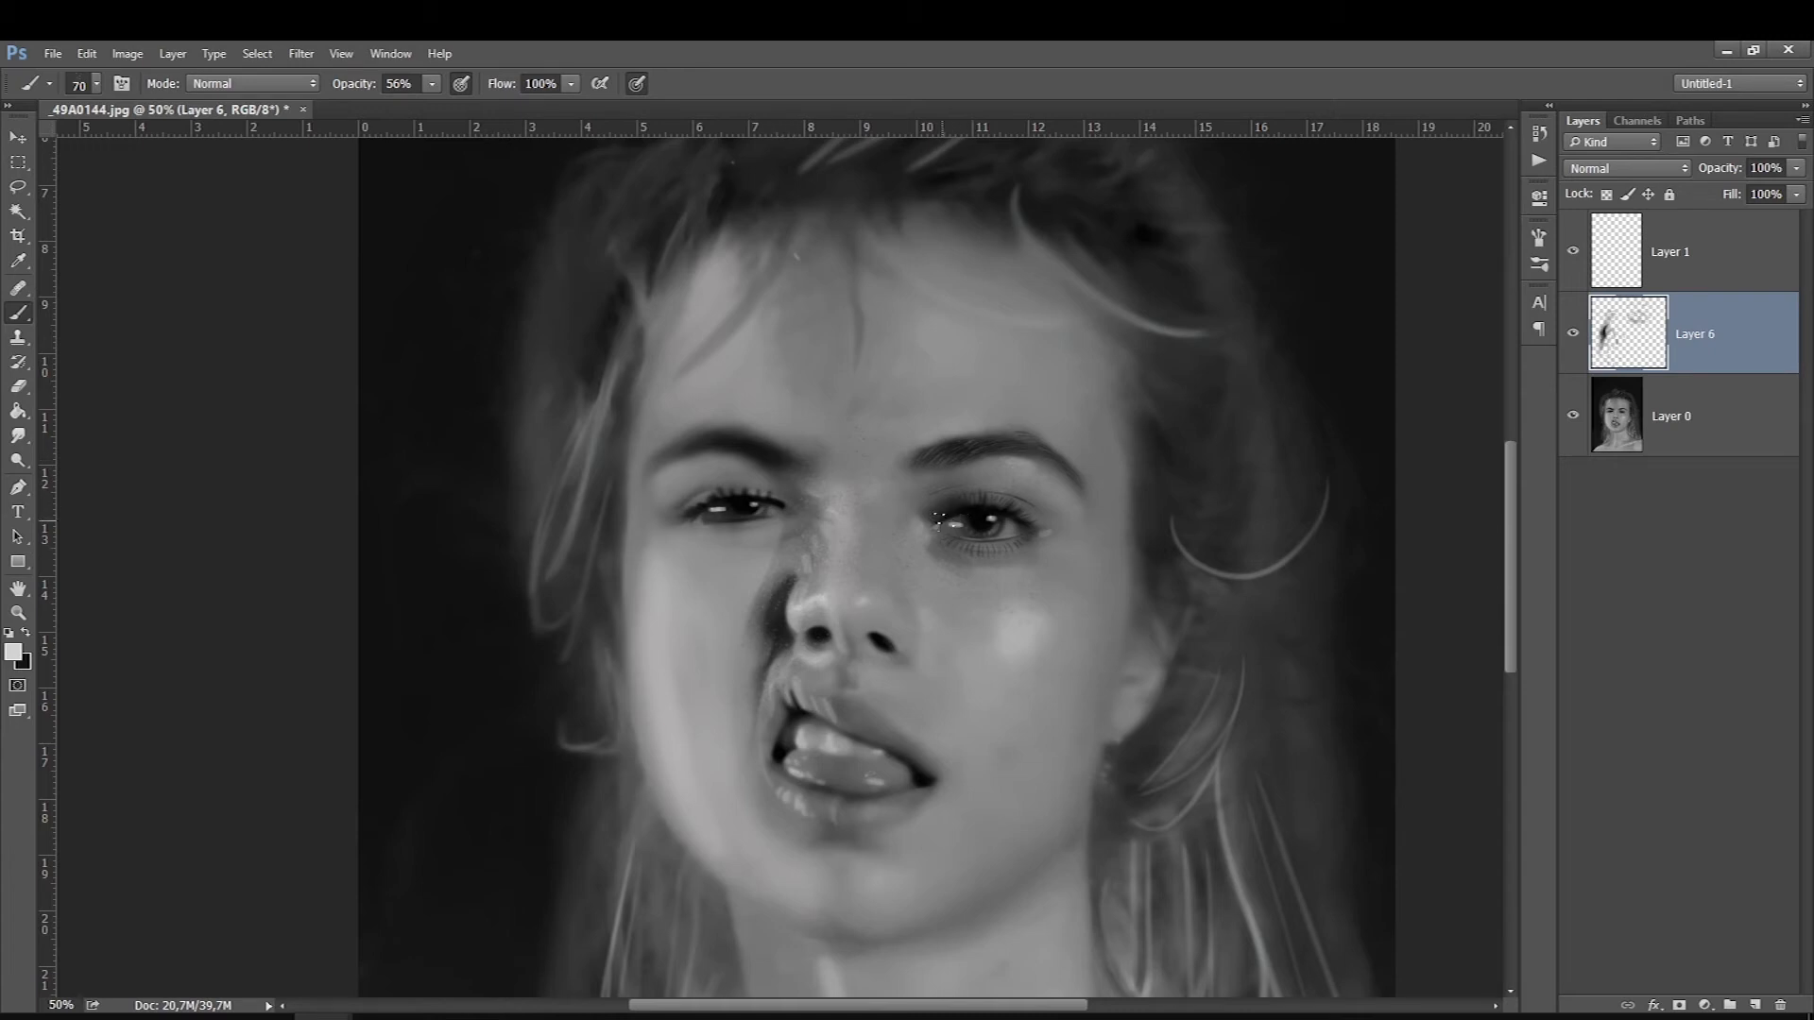
scroll(829, 547, "up", 3)
left_click_drag(1243, 574, 1155, 447)
scroll(1154, 447, "down", 1)
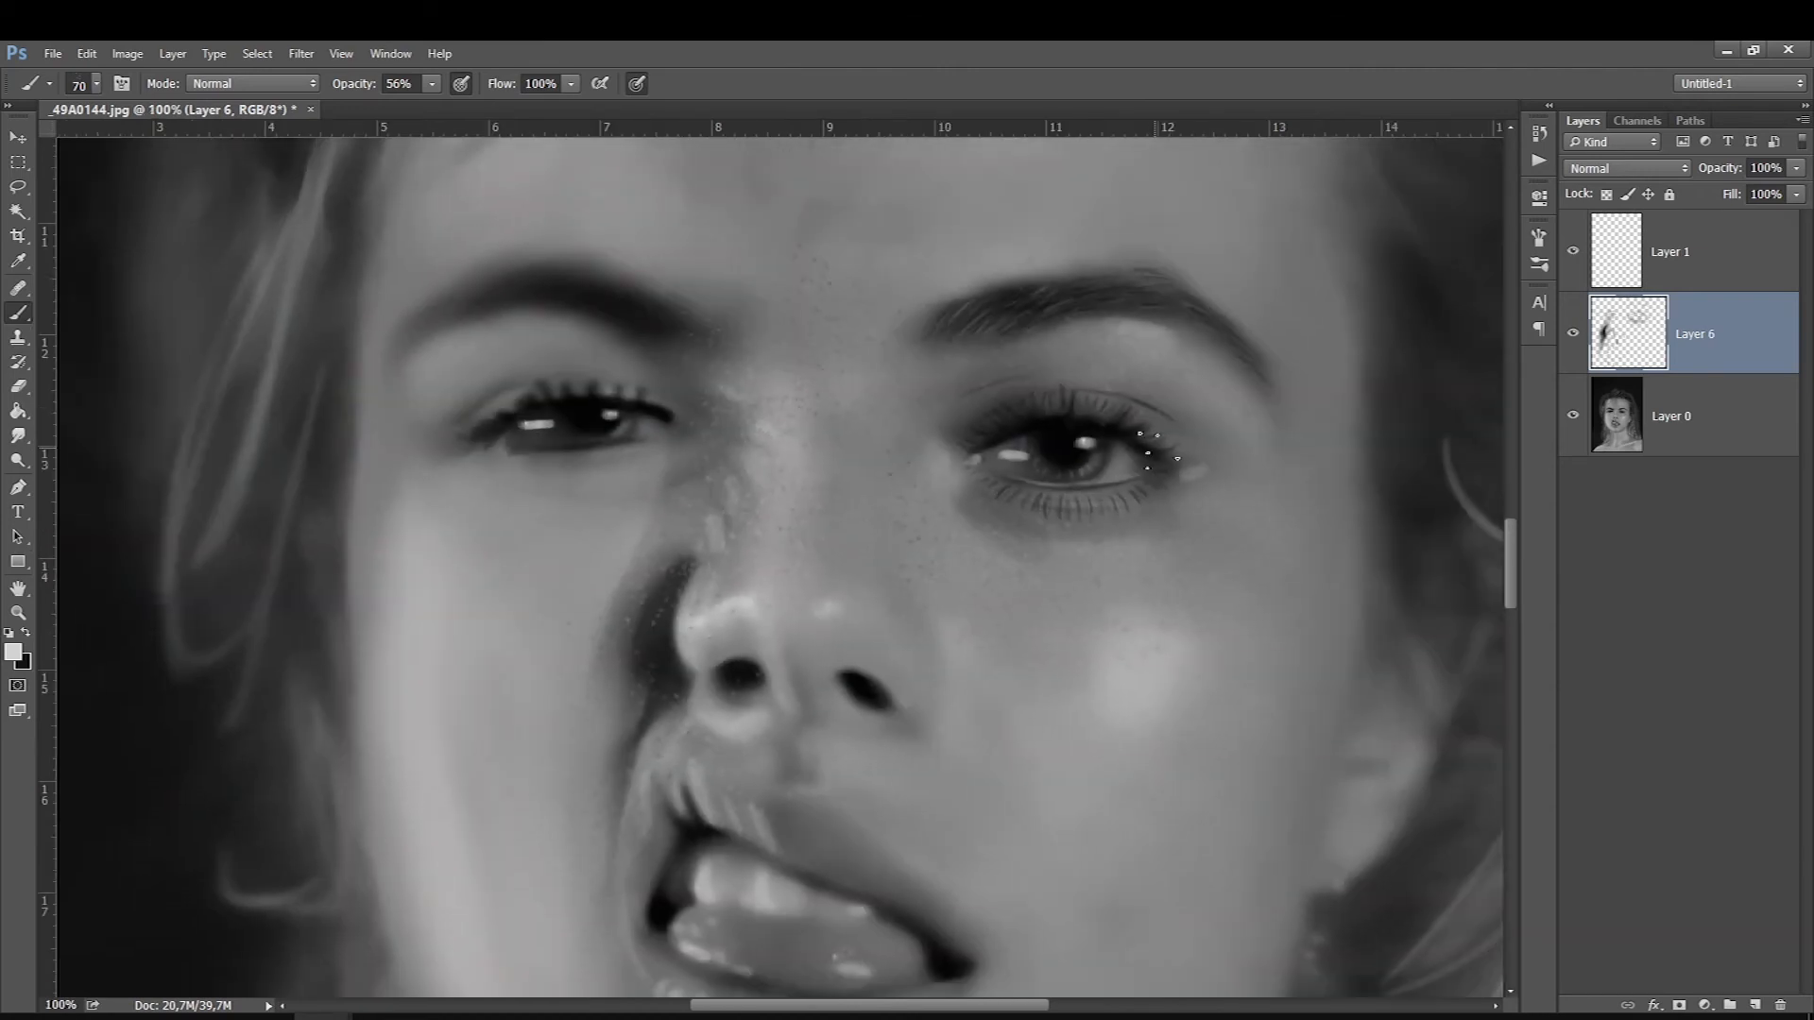
Set the speckle brush's foreground colour to dark grey 464646
left_click(26, 633)
left_click(14, 651)
left_click(1072, 720)
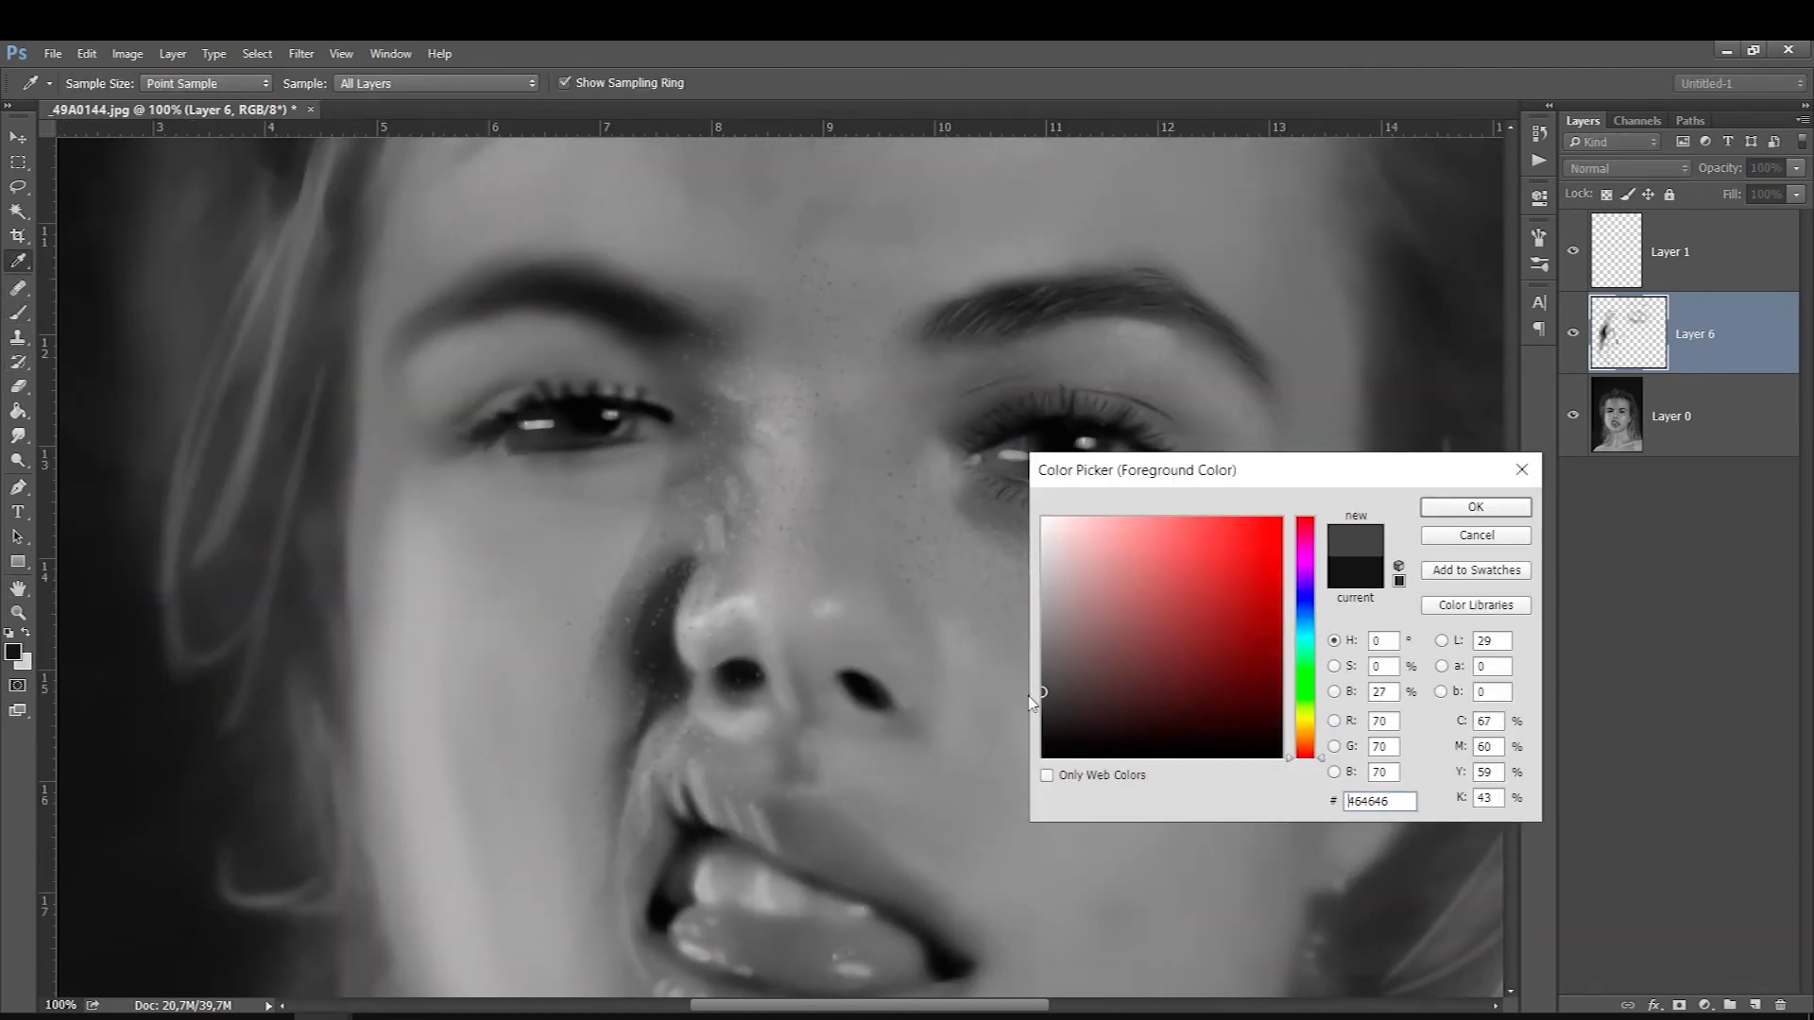
key("Return")
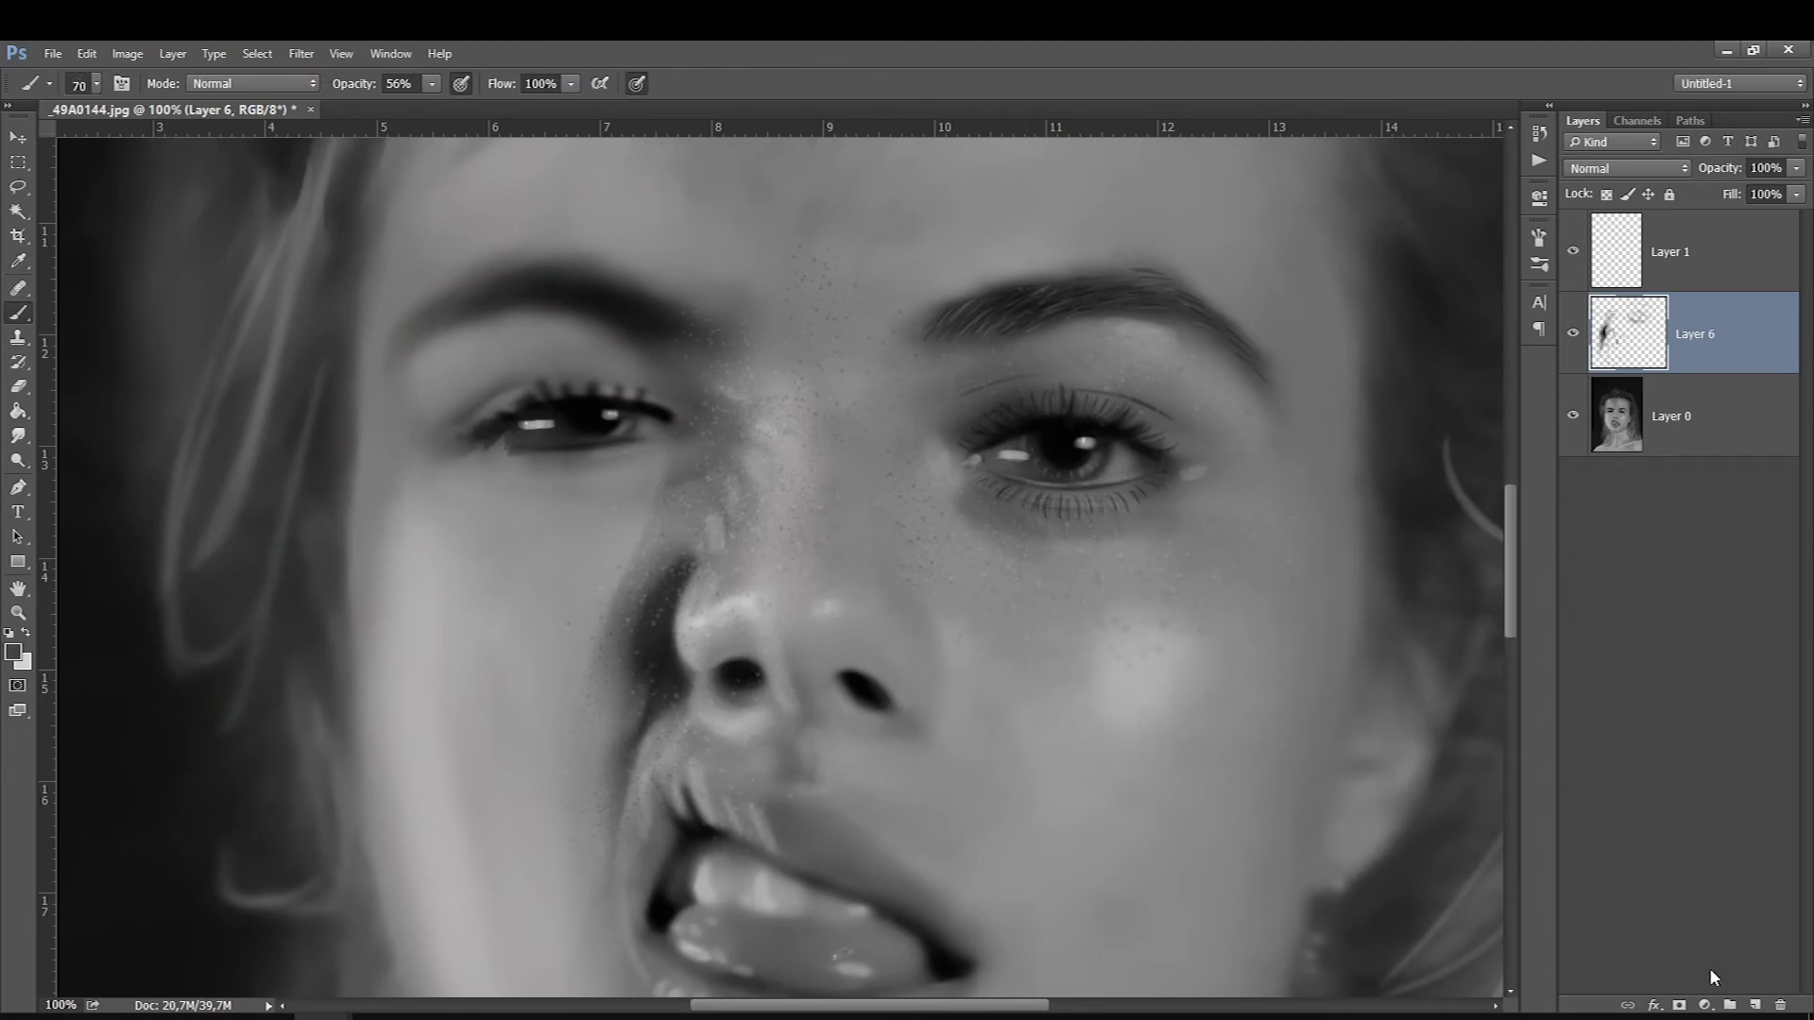
Try a Curves adjustment layer that brightens the nose highlights and darkens the crease shadow, and delete it
left_click(1704, 1005)
left_click(1701, 754)
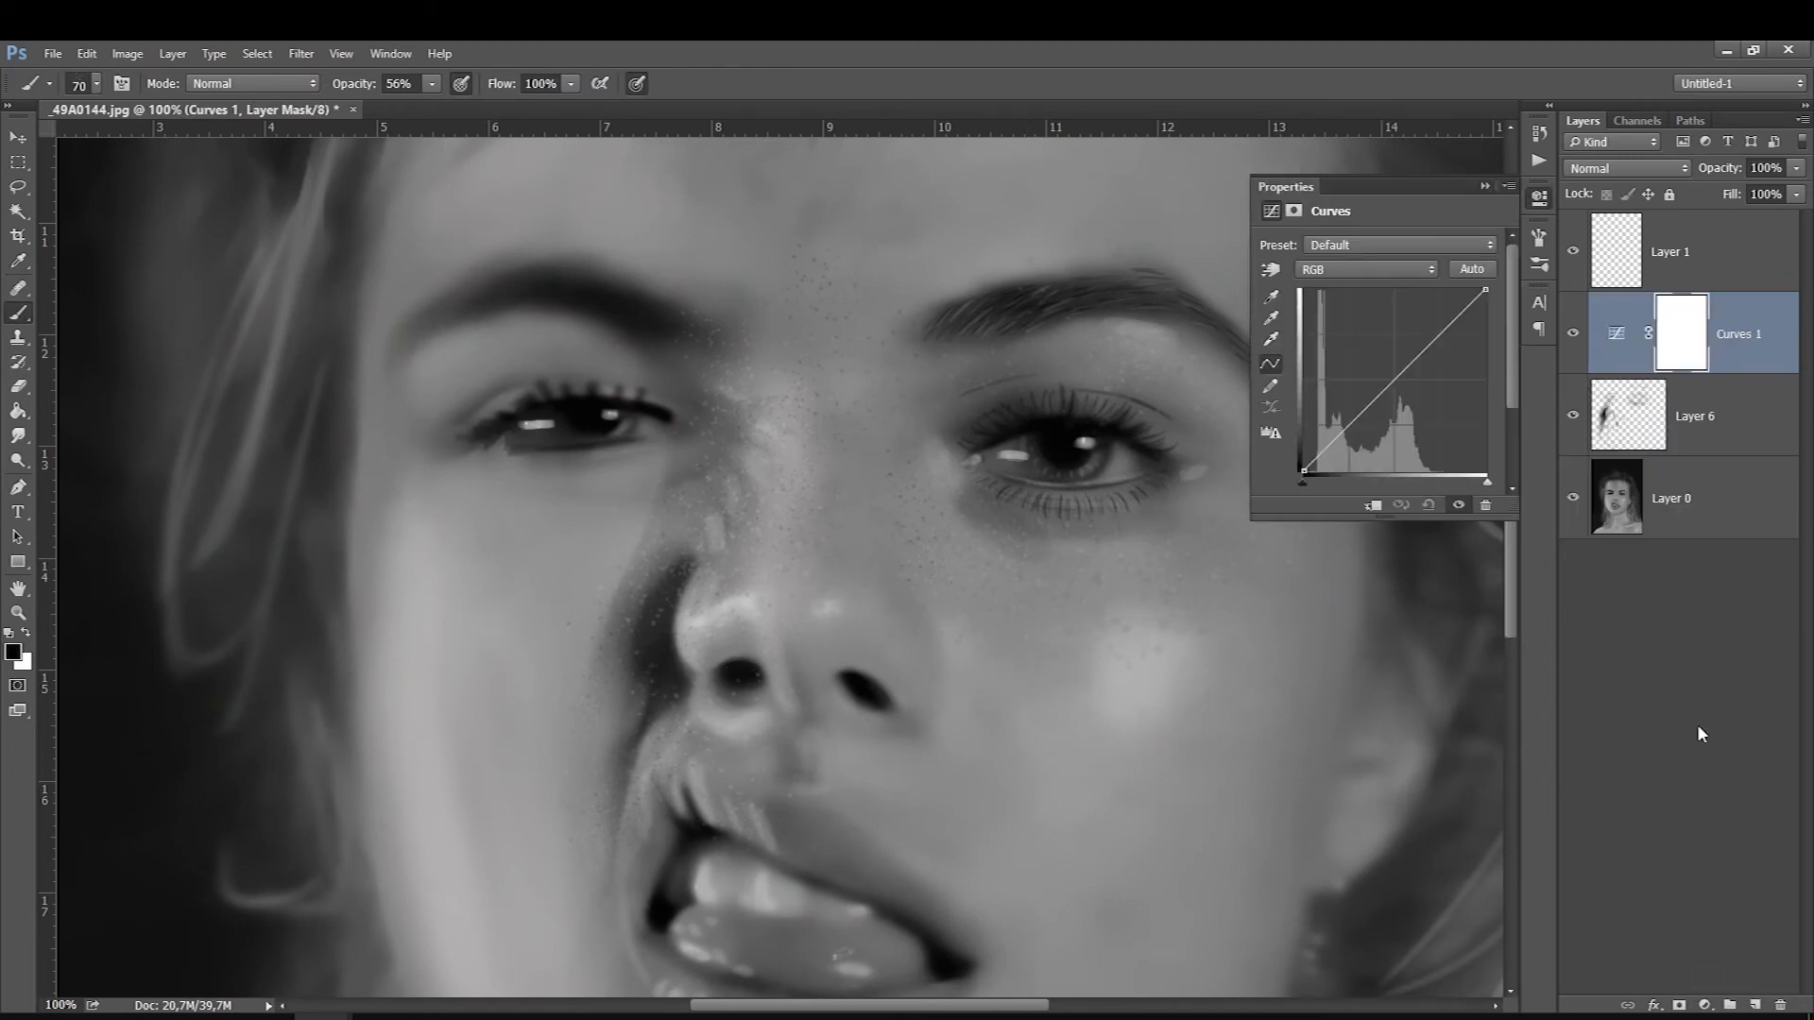
left_click(1270, 269)
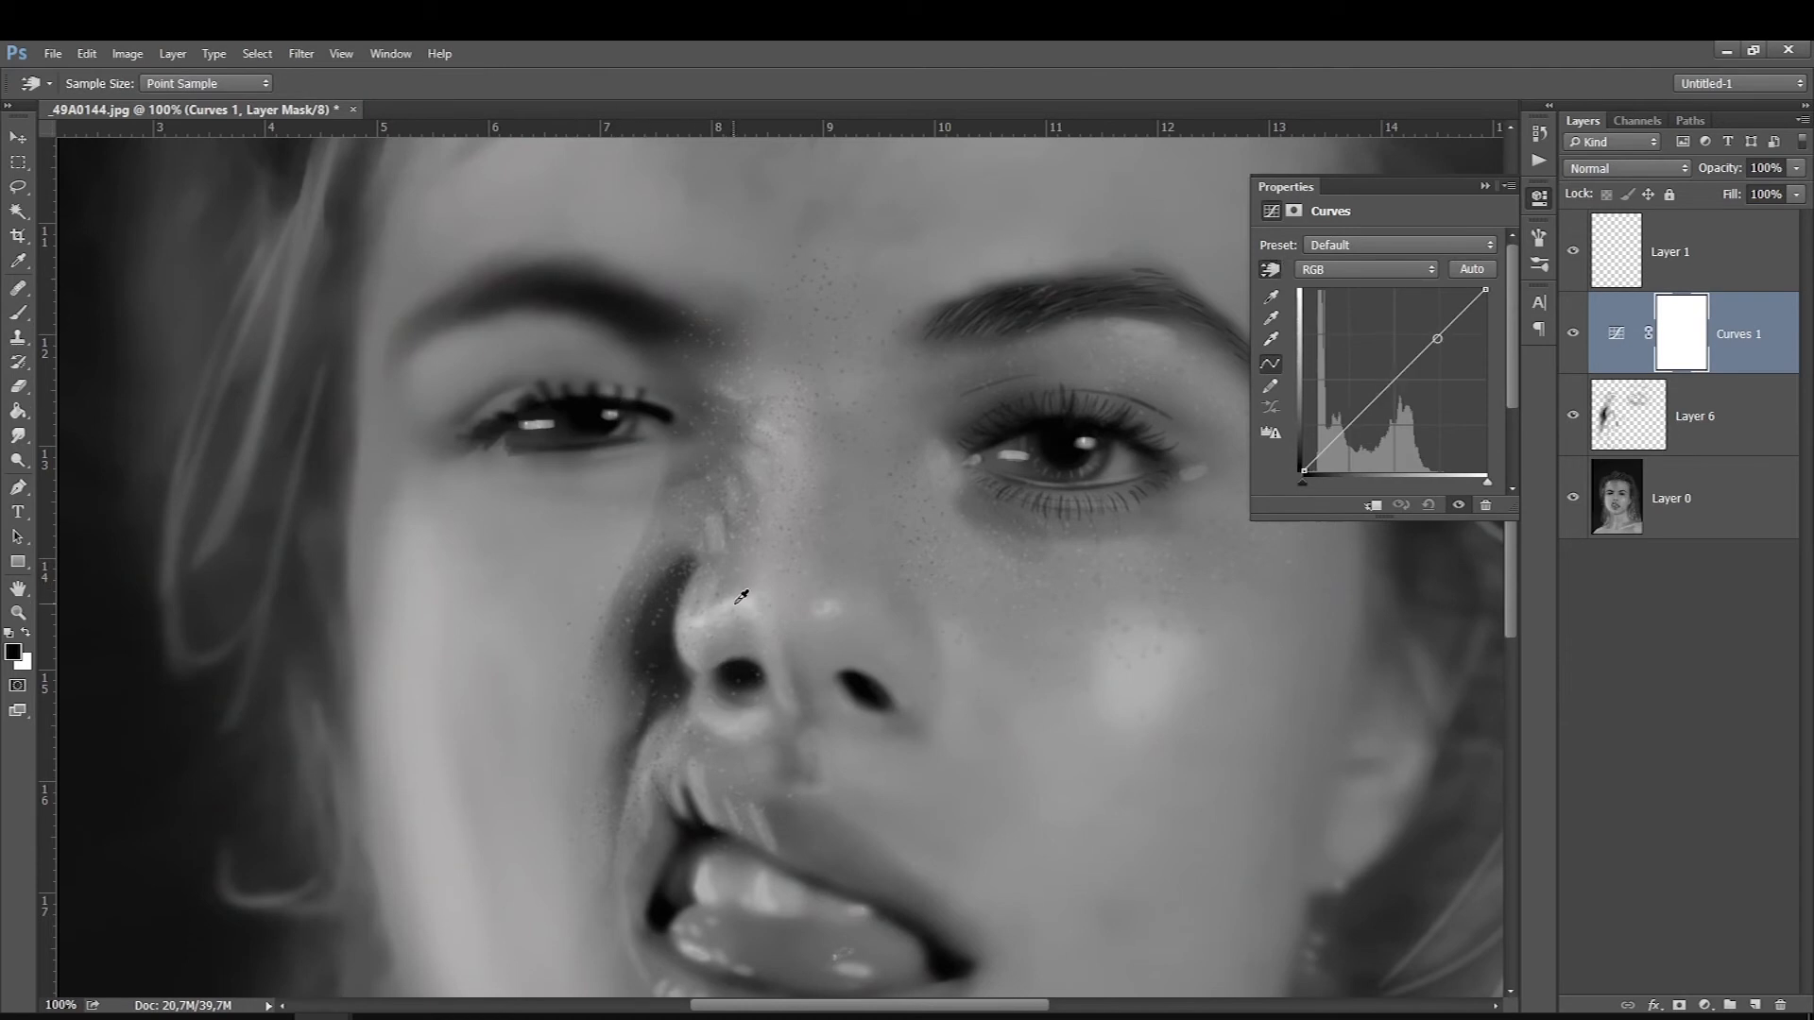
left_click_drag(743, 597, 742, 568)
left_click_drag(638, 732, 642, 752)
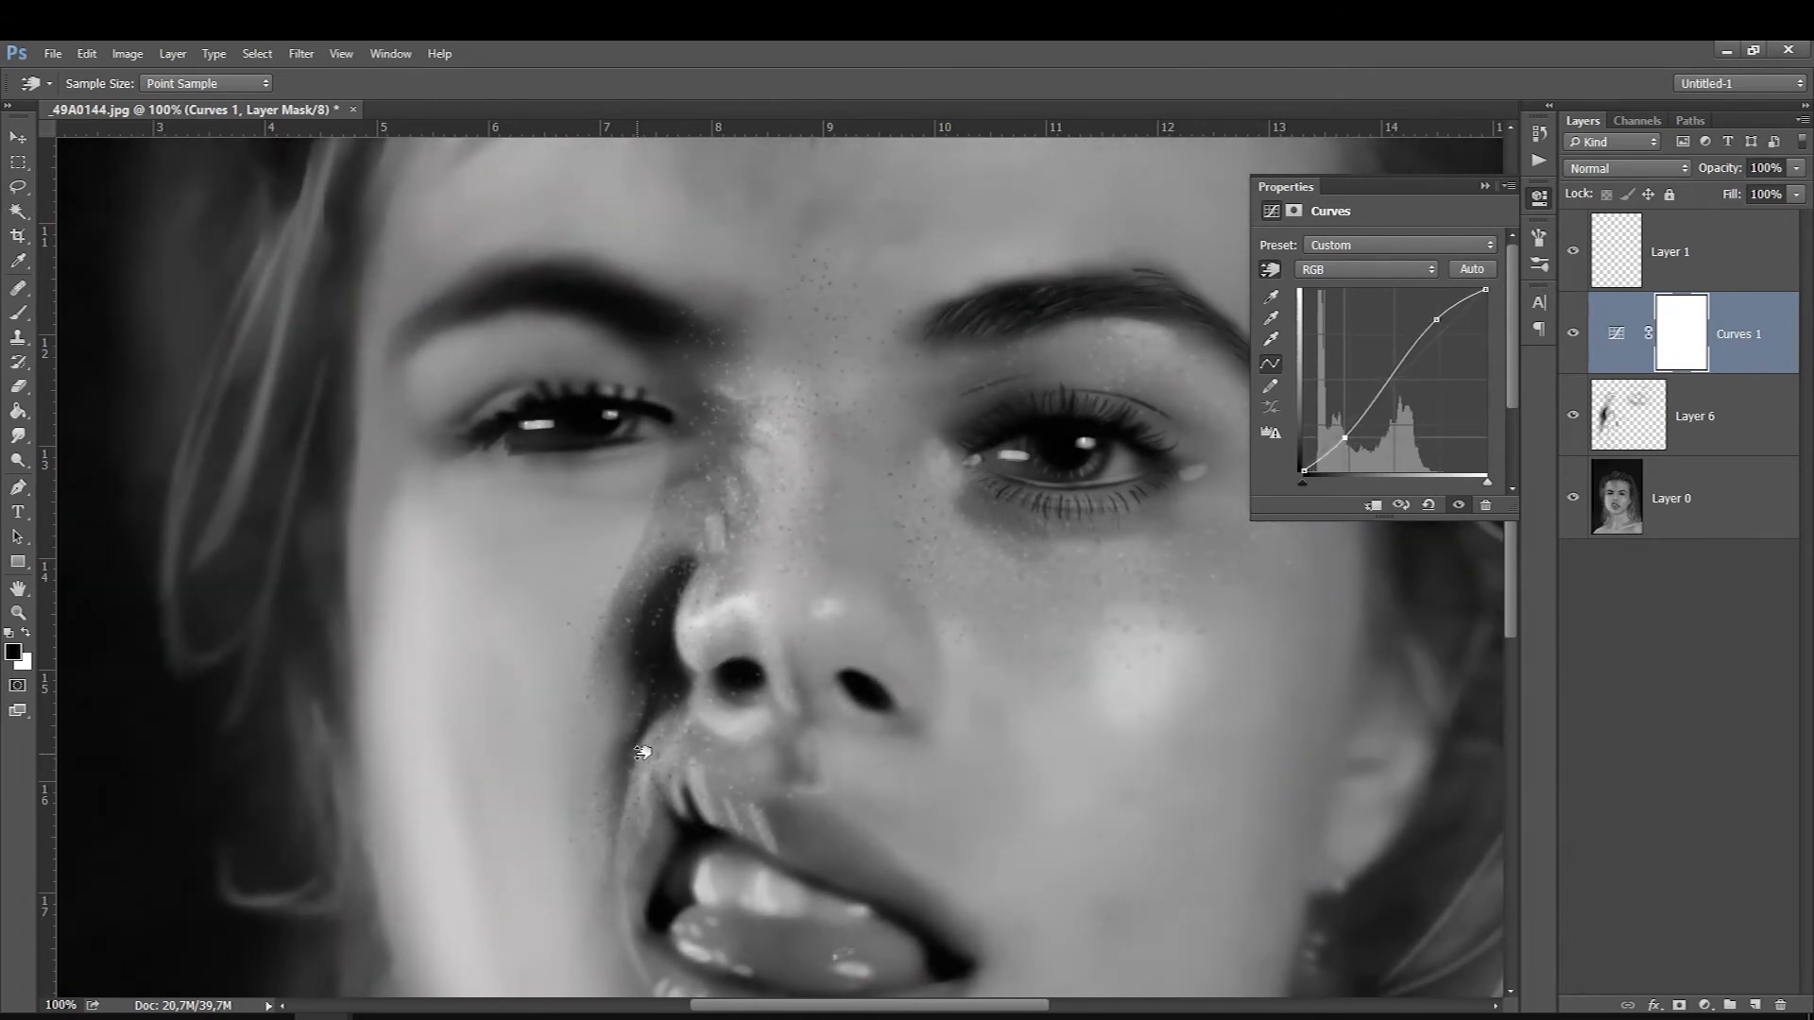
left_click(1575, 333)
left_click(1575, 334)
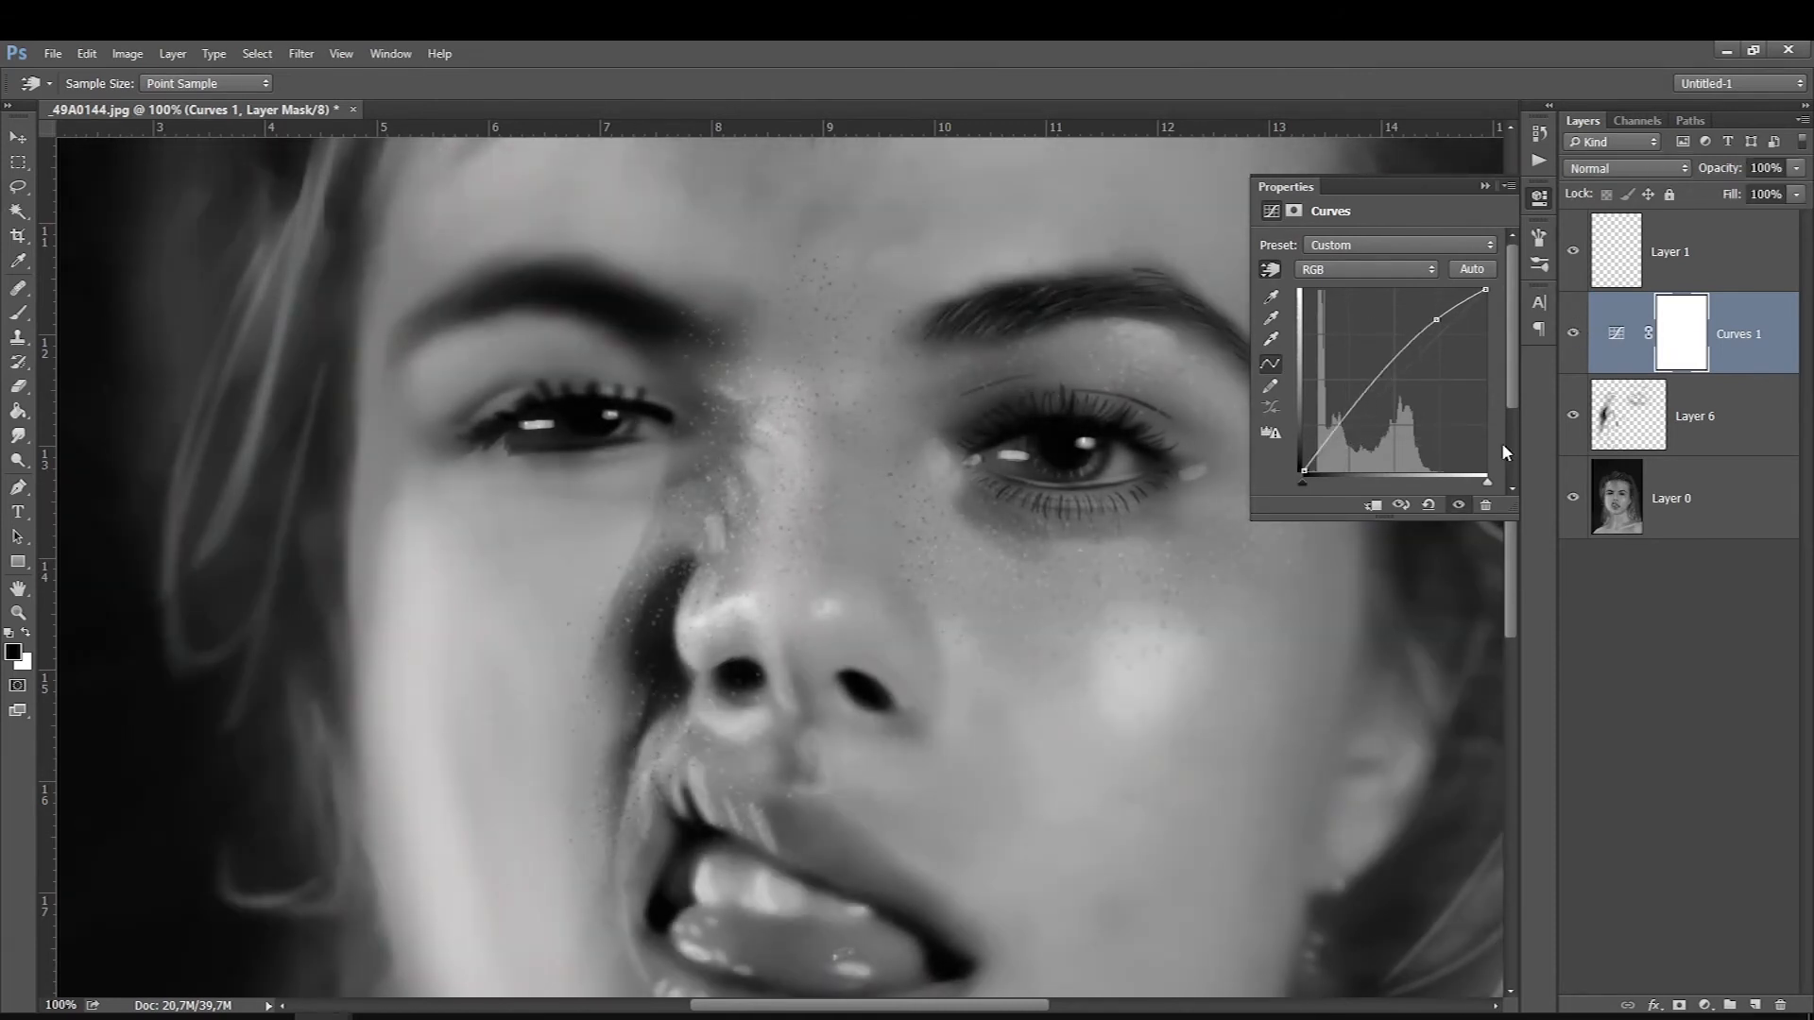
key("ctrl+z")
left_click(1486, 186)
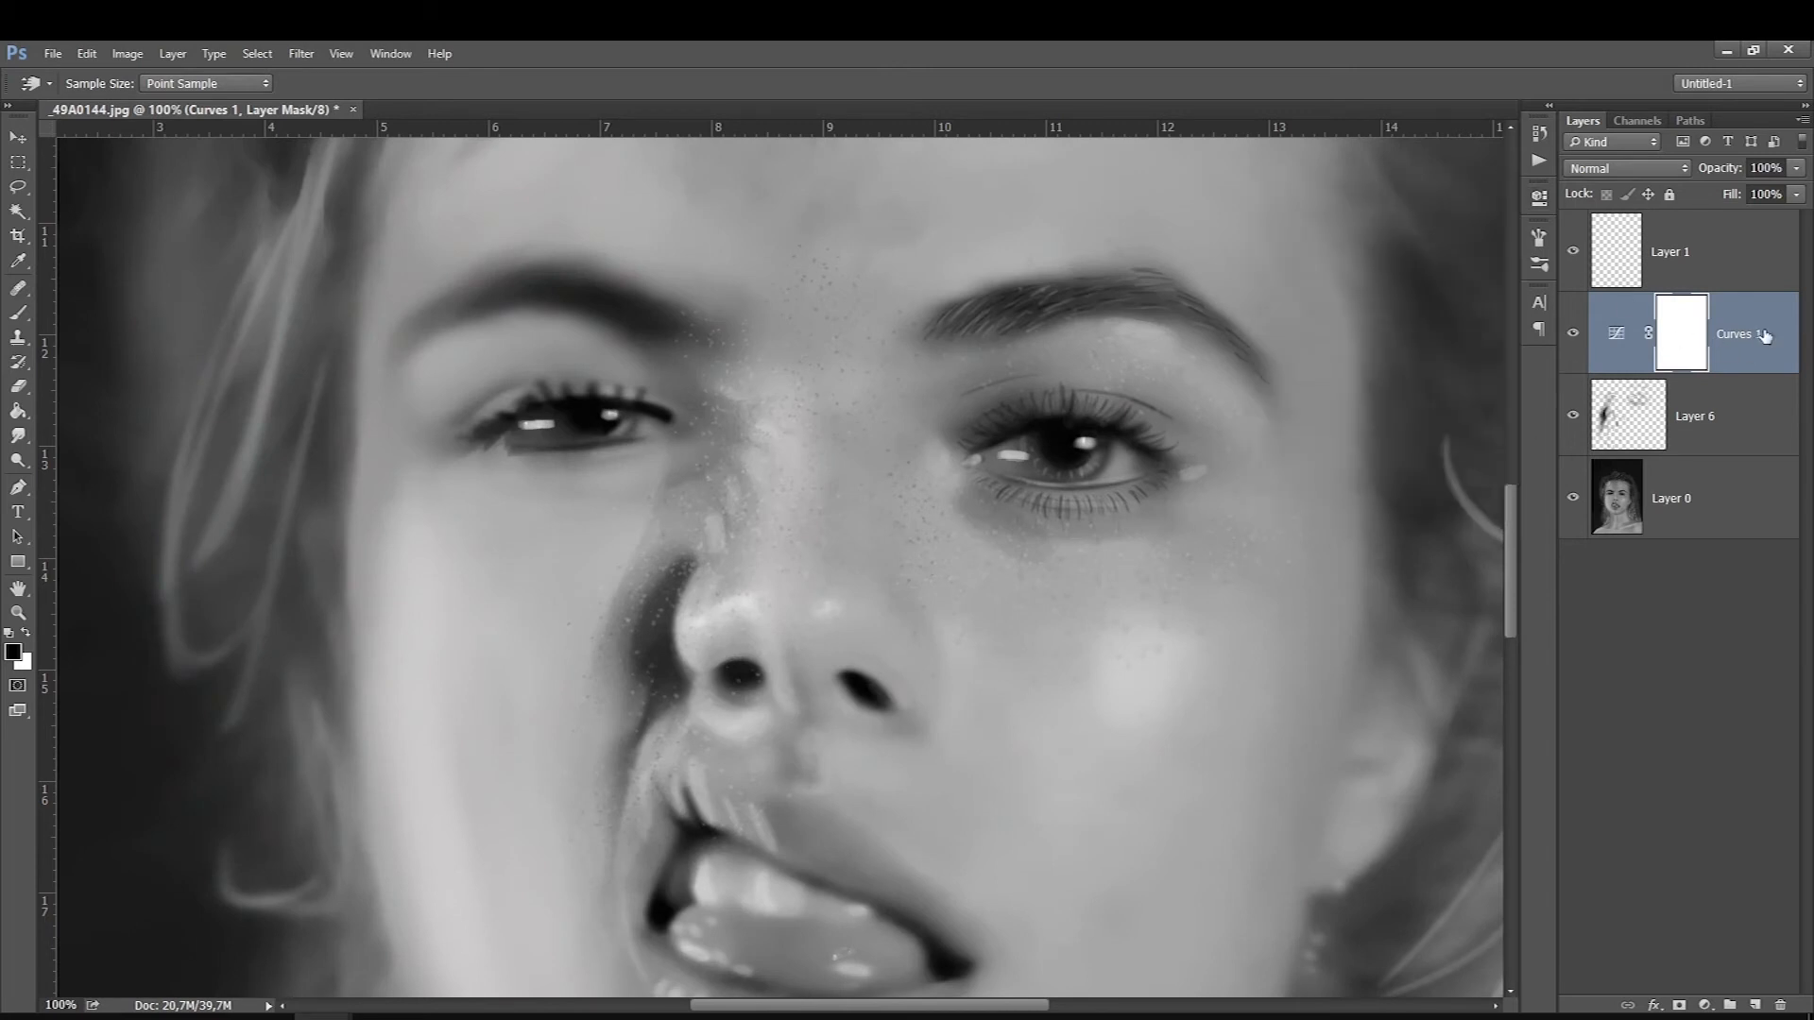
key("Delete")
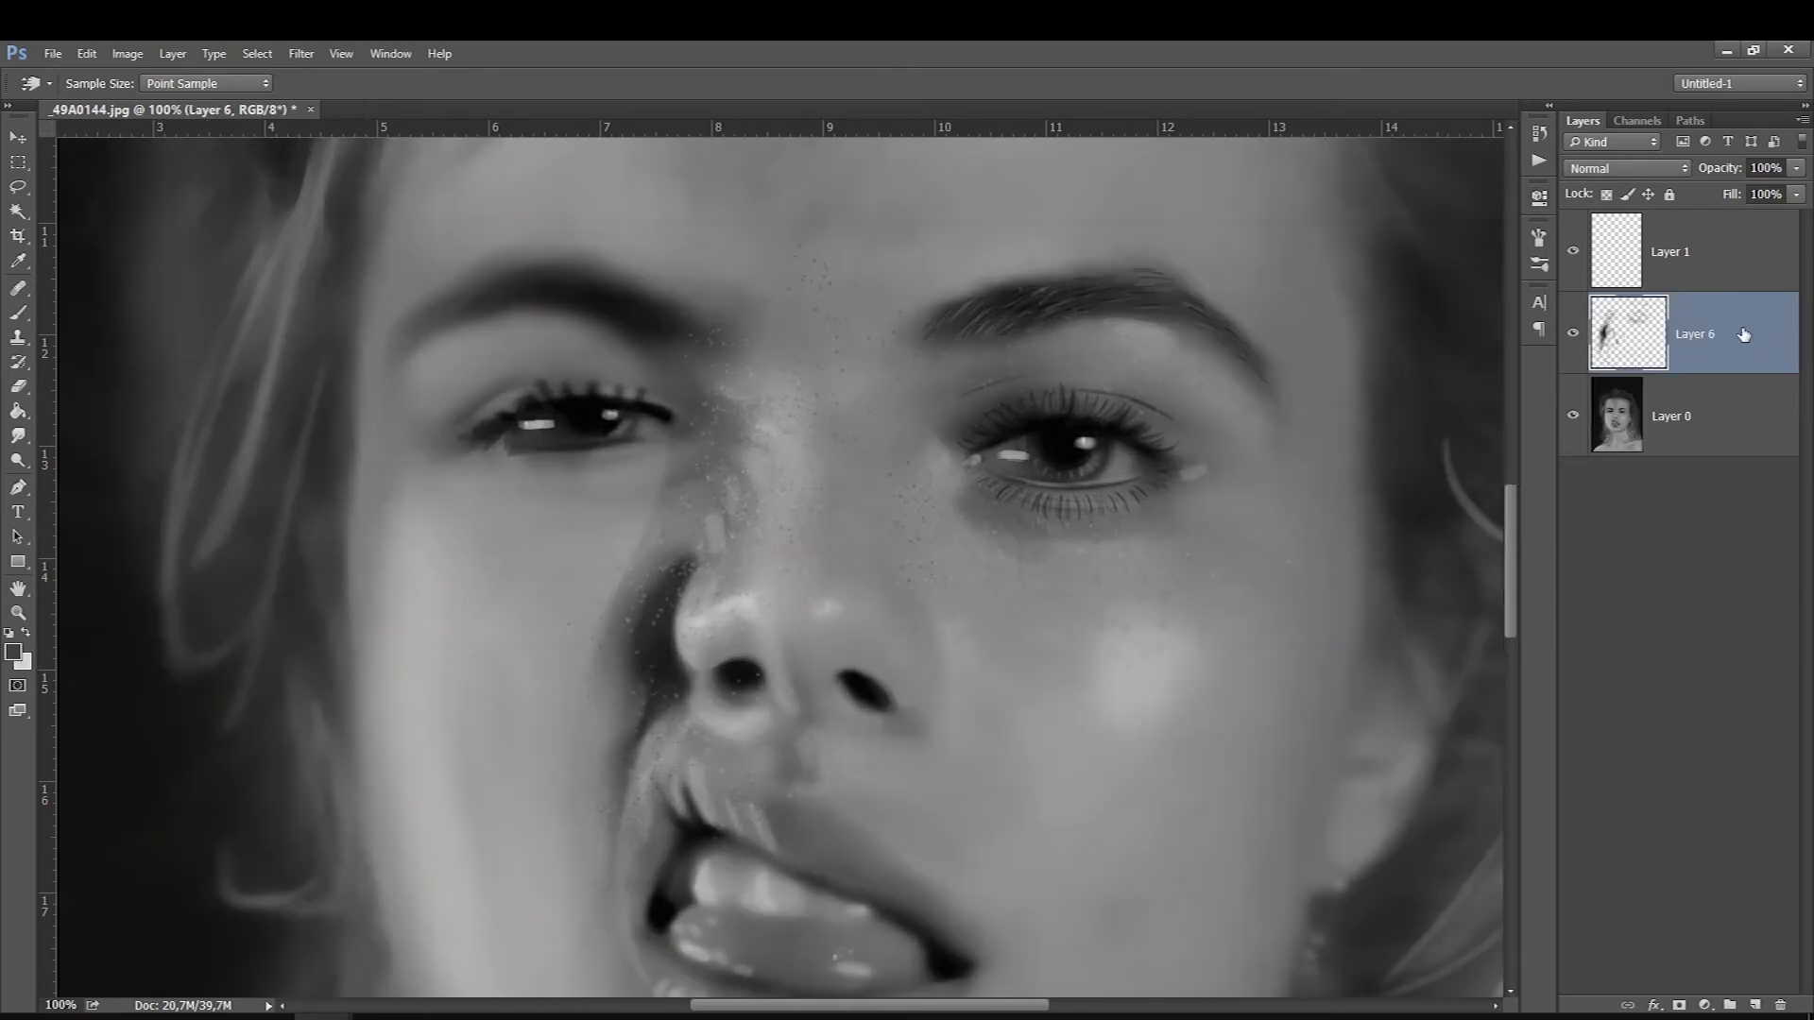
Create a new layer above Layer 6 and set the brush's foreground colour to near-white
left_click(1755, 1005)
key("ctrl+minus")
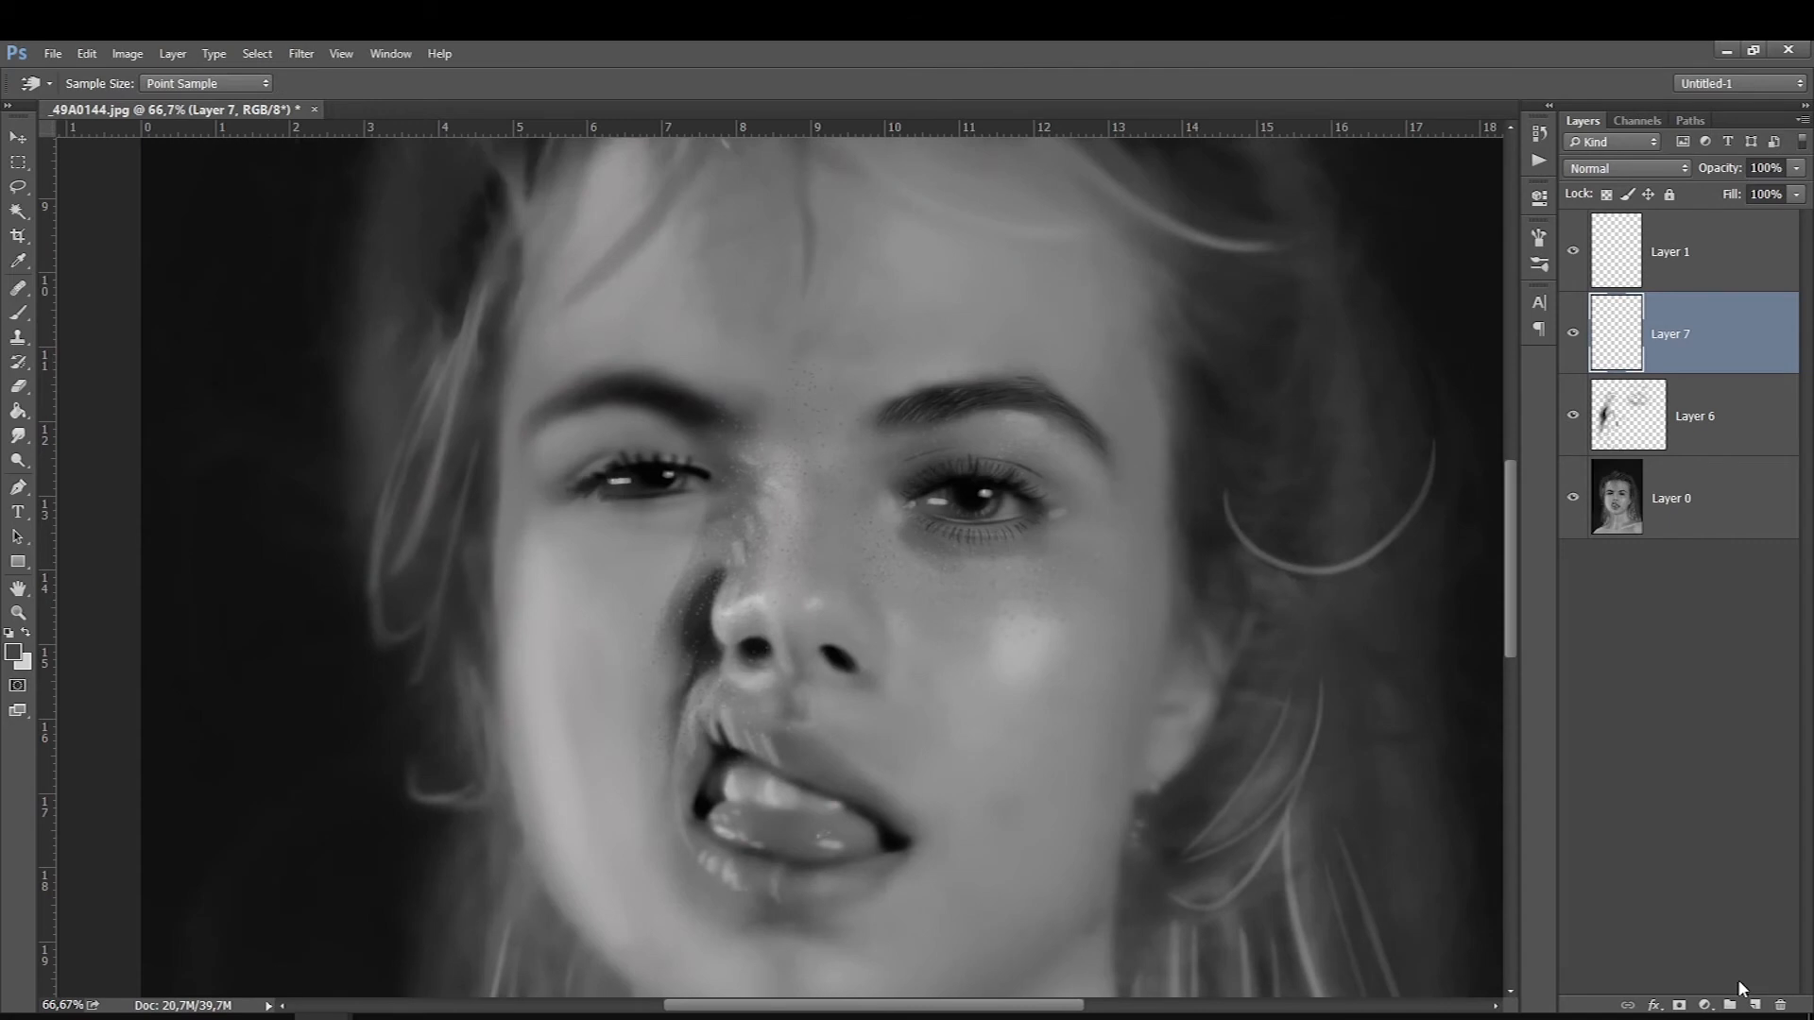
left_click(18, 312)
left_click(26, 632)
left_click(14, 652)
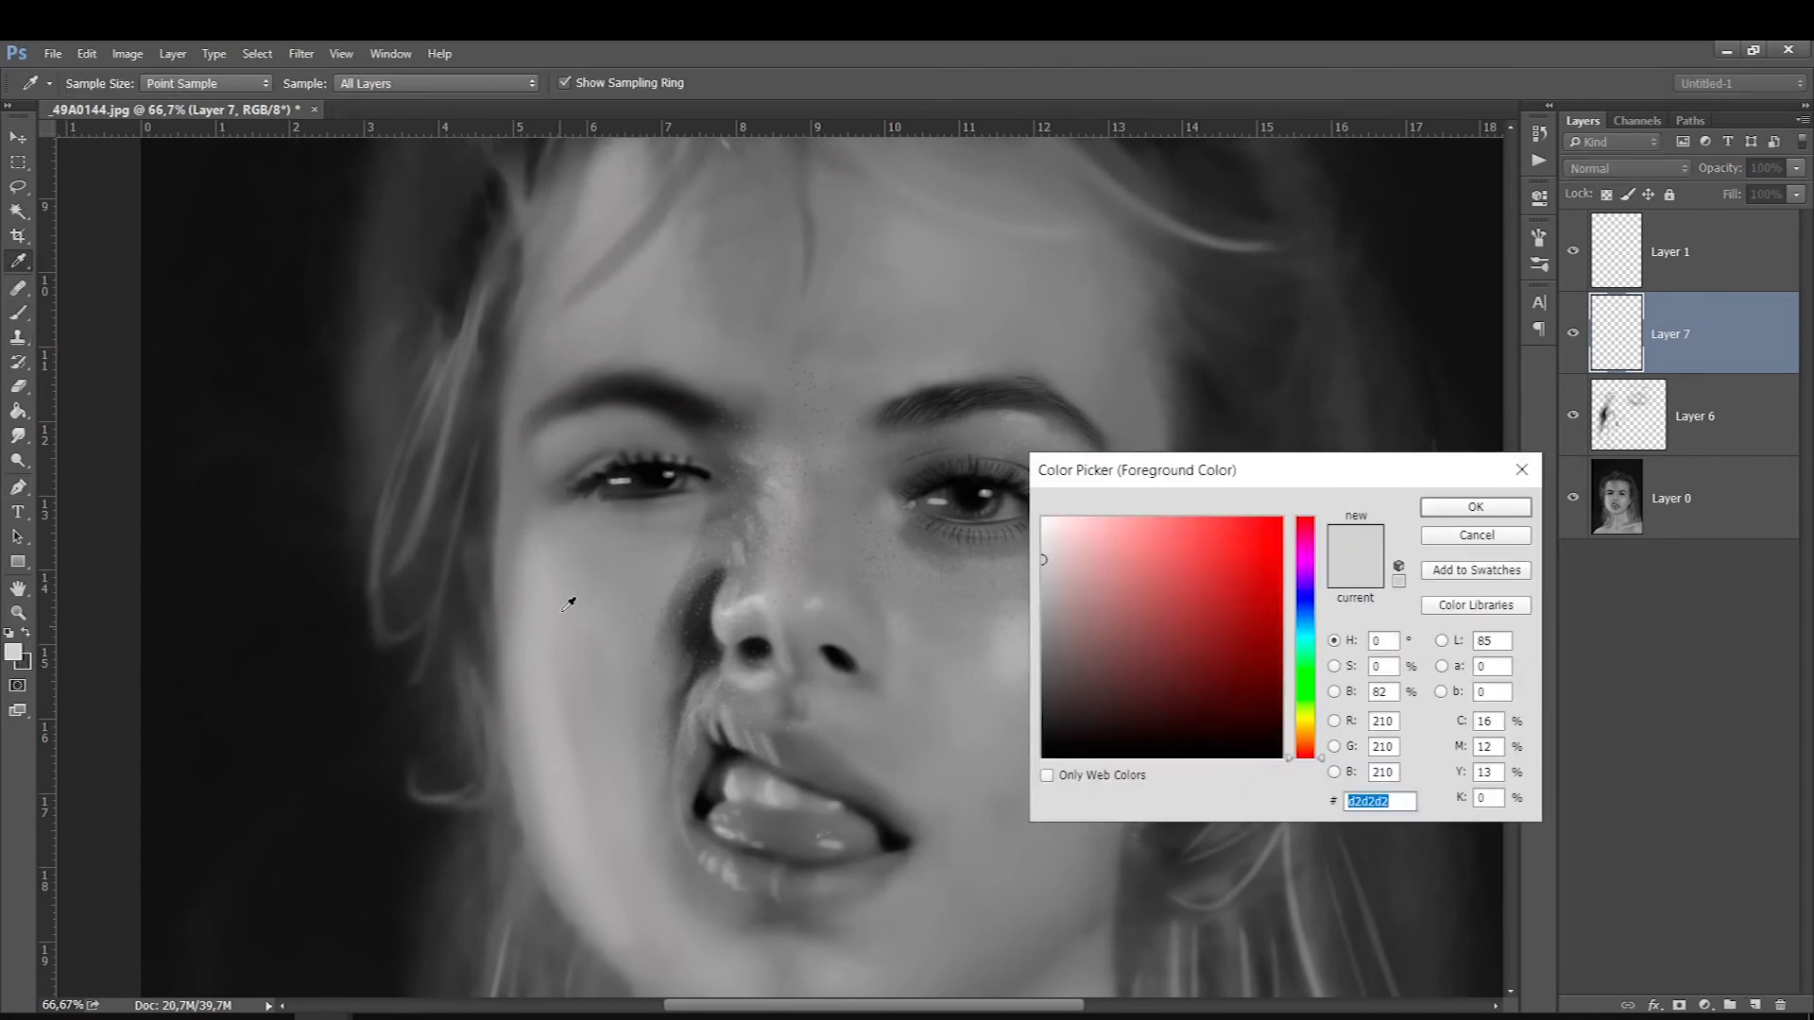
left_click(536, 658)
left_click_drag(1043, 552, 1043, 531)
key("Return")
Brush soft highlights beside the left-hand eye and along the forehead edge with 45 to 60 px tips at 27% opacity
key("ctrl+0")
key("bracketleft")
left_click_drag(659, 532, 657, 538)
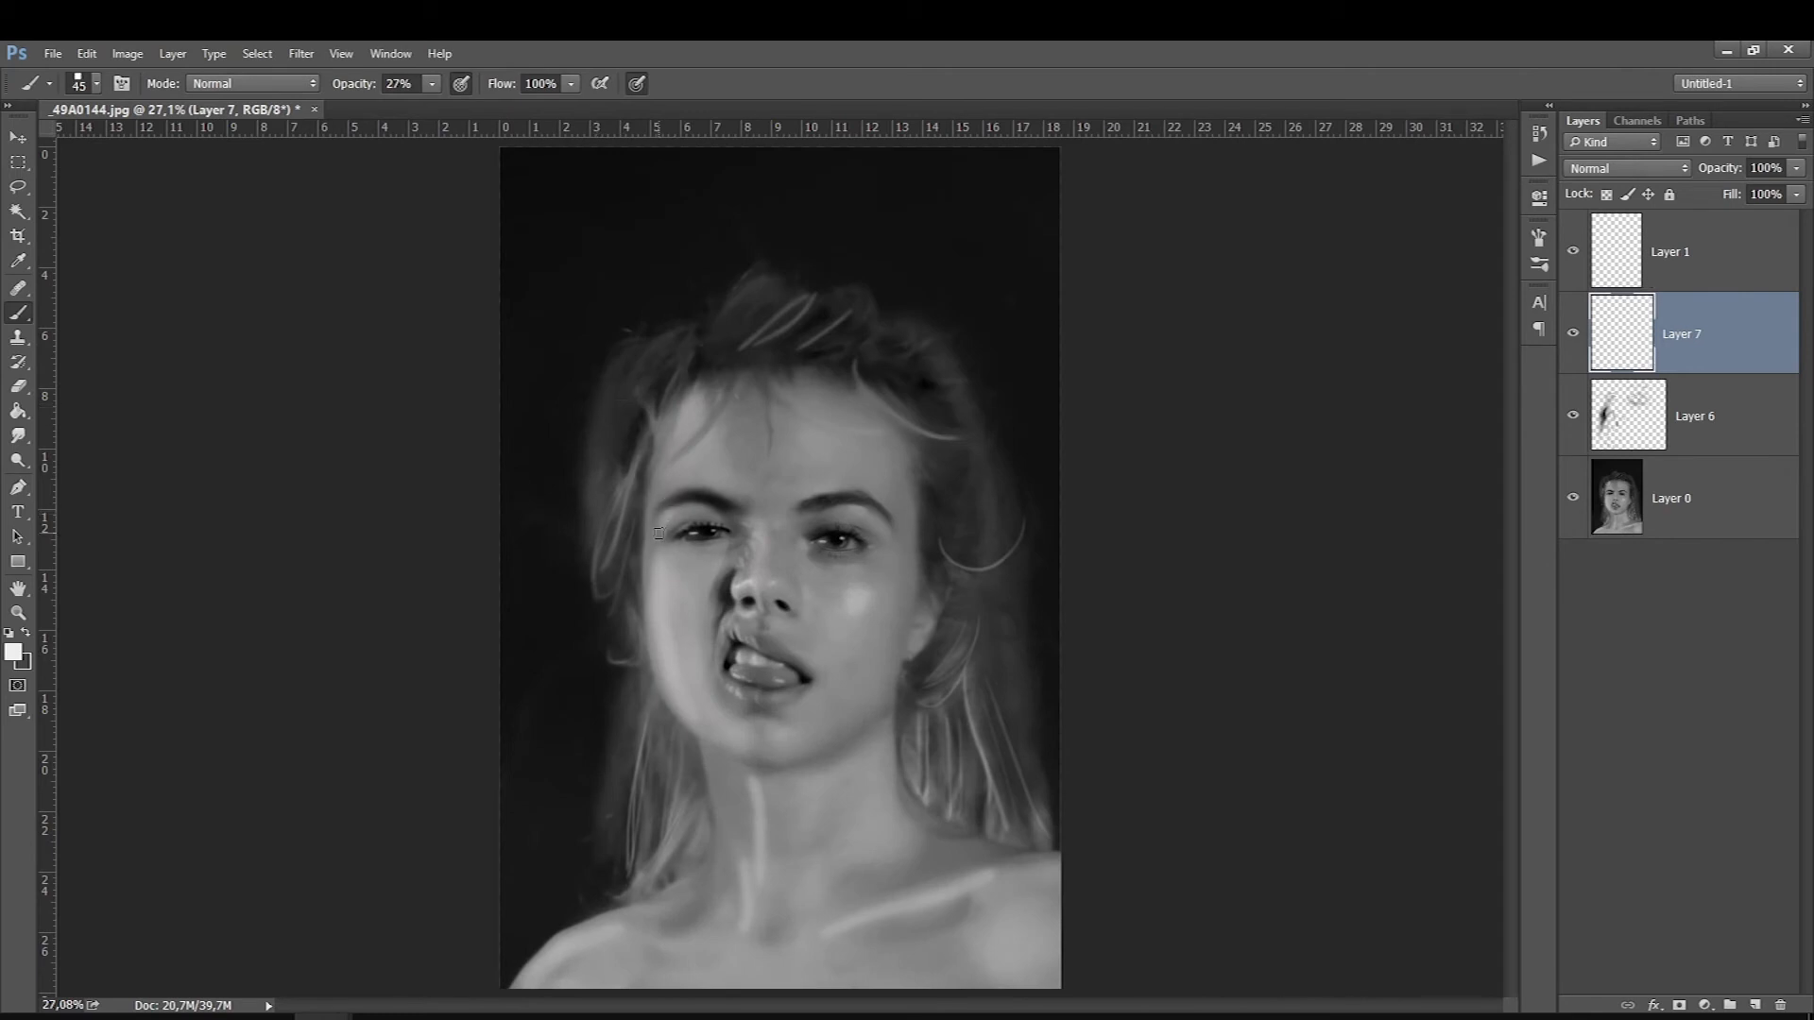
key("bracketright")
key("bracketright")
mouse_move(690, 412)
left_mouse_down()
mouse_move(660, 476)
mouse_move(664, 441)
left_mouse_up()
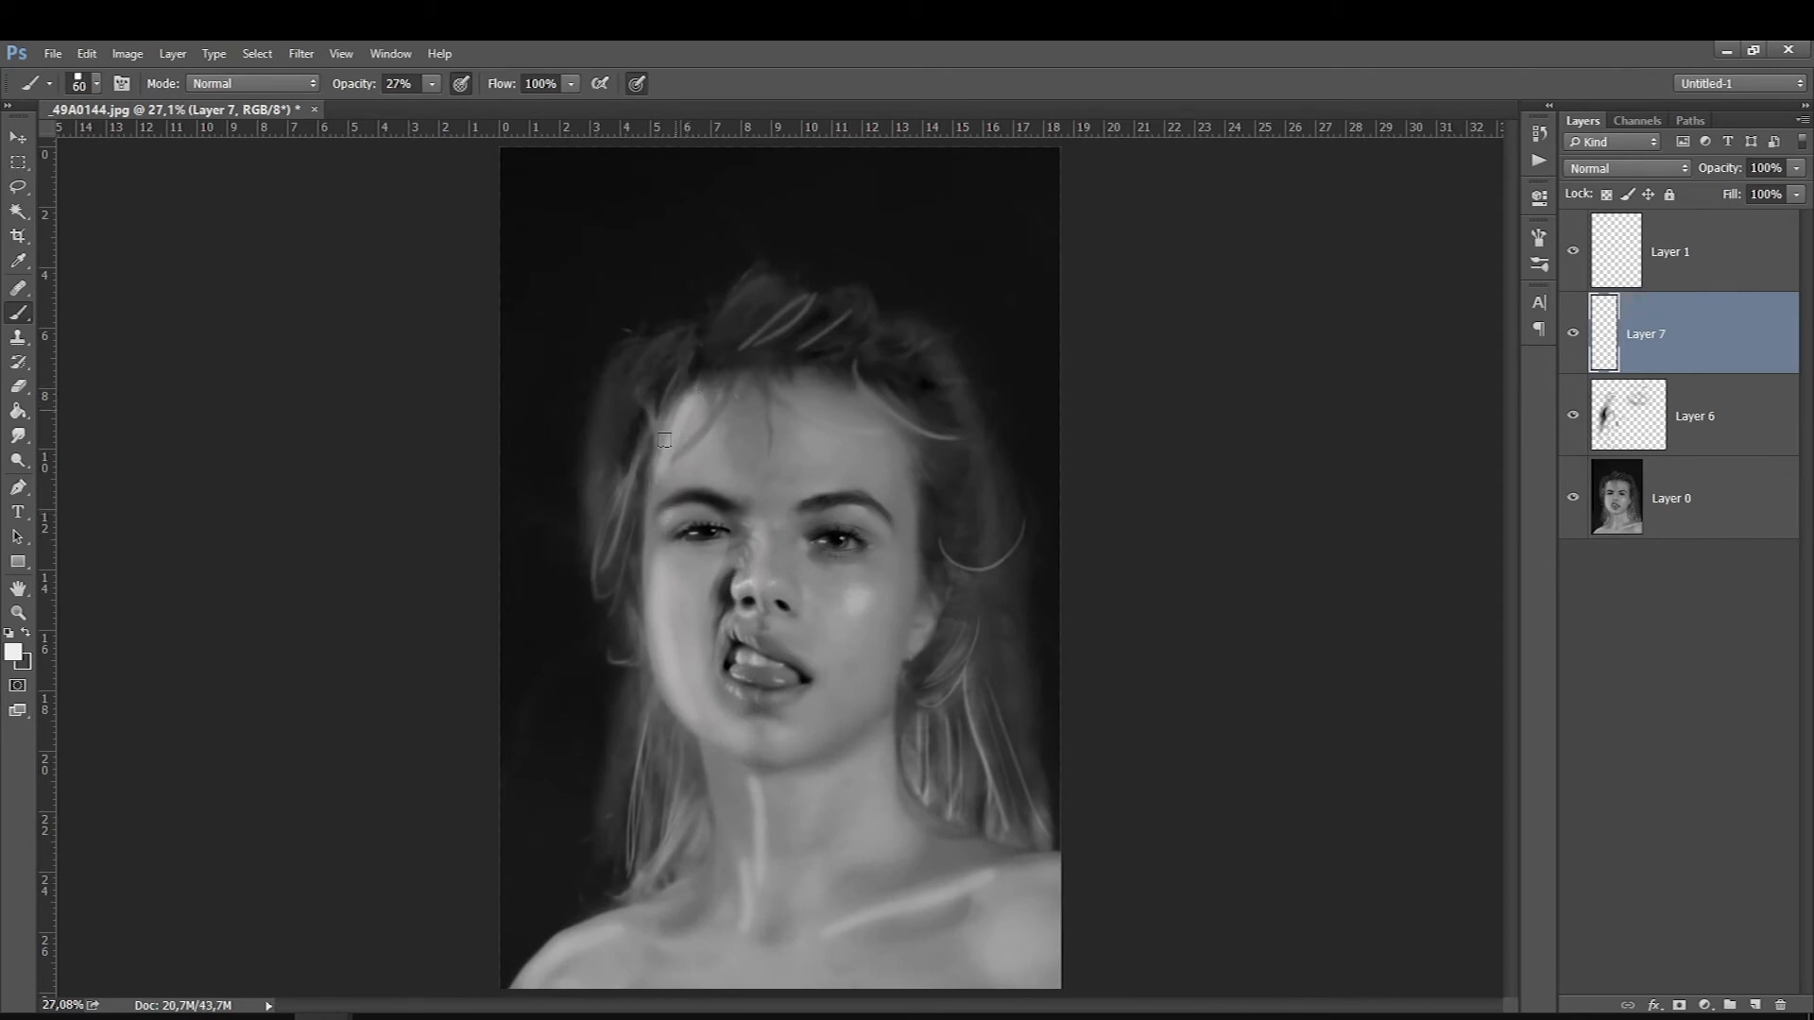
Brush near-white highlights over the forehead edge above the left-hand eyebrow and just below that eye at 27% opacity
key("bracketright")
key("bracketright")
key("bracketright")
mouse_move(684, 476)
left_mouse_down()
mouse_move(689, 402)
mouse_move(666, 483)
left_mouse_up()
key("bracketleft")
key("bracketleft")
key("bracketleft")
left_click_drag(686, 546, 662, 542)
Brush soft highlights down the outer edge of the left-hand cheek at 27% opacity, enlarging the tip to 80 px
key("bracketright")
key("bracketright")
key("bracketright")
key("bracketright")
key("bracketright")
mouse_move(672, 548)
left_mouse_down()
mouse_move(658, 542)
mouse_move(668, 652)
left_mouse_up()
key("bracketright")
mouse_move(676, 604)
left_mouse_down()
mouse_move(659, 565)
mouse_move(701, 583)
mouse_move(692, 564)
mouse_move(707, 569)
mouse_move(677, 597)
left_mouse_up()
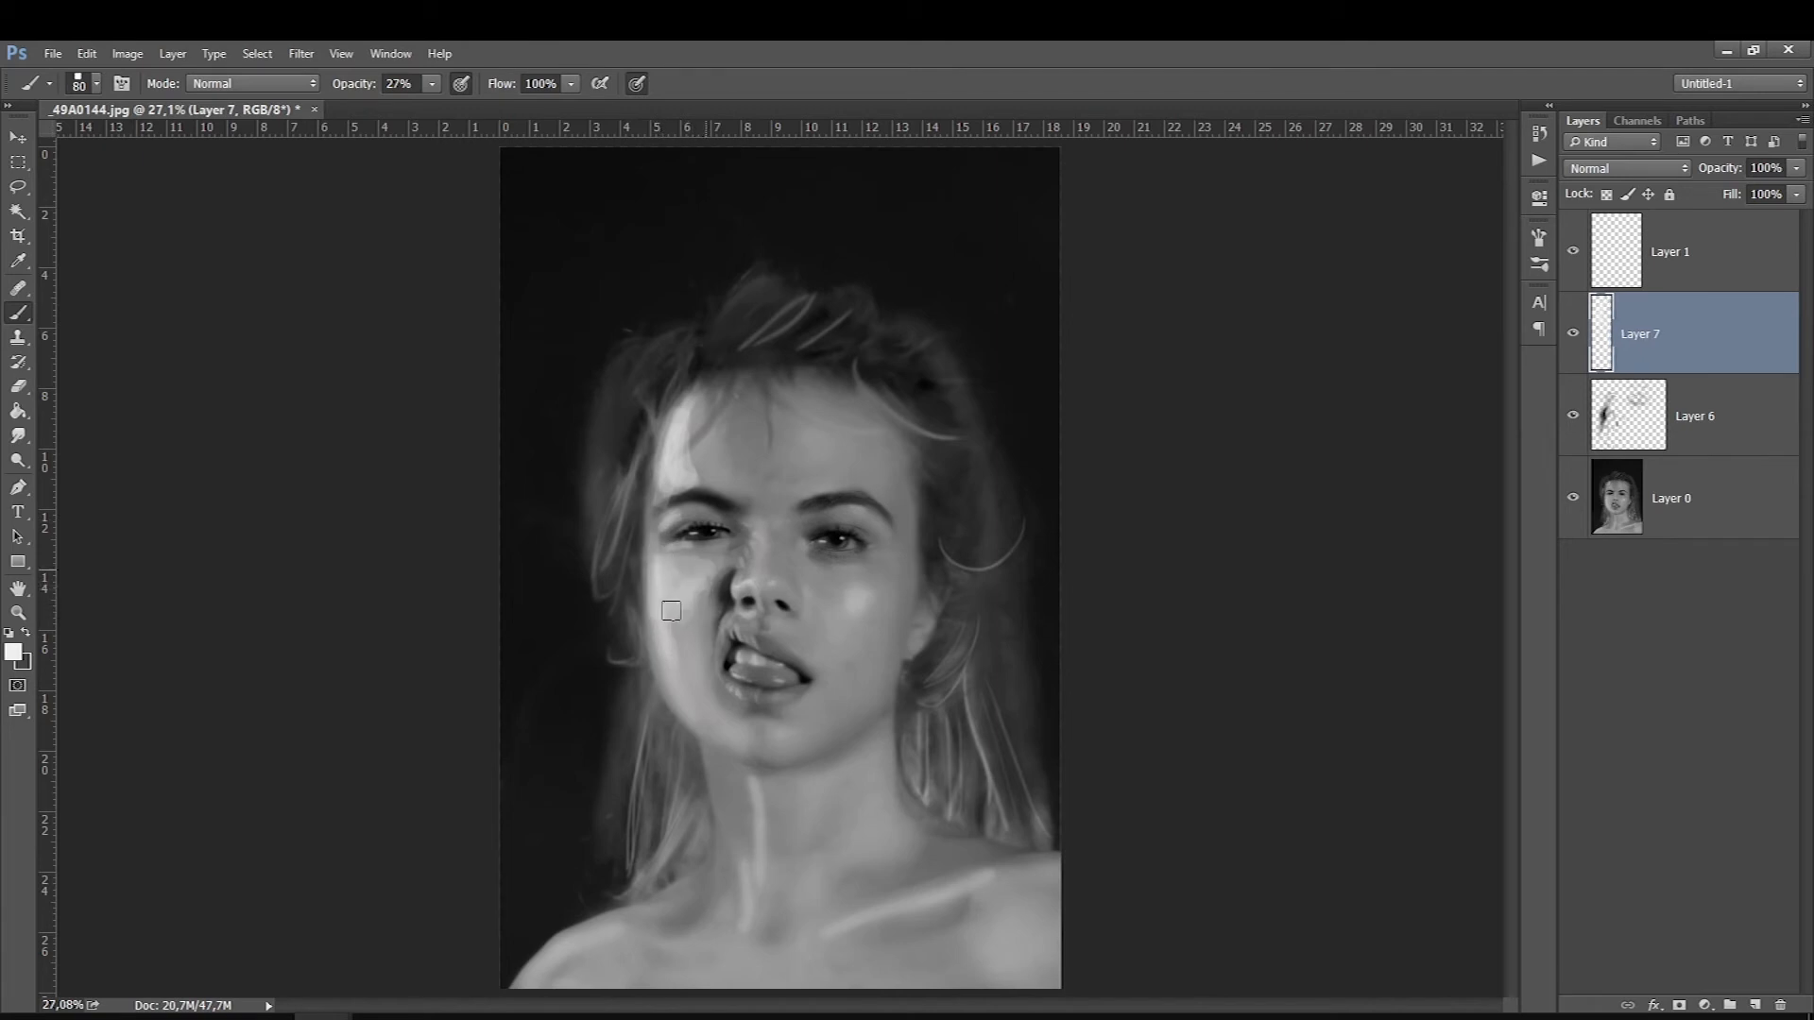
Lower the brush opacity to 15% and build up highlights across the left-hand cheek and along the jaw to the chin
left_click(433, 83)
left_click(689, 534)
mouse_move(702, 577)
left_mouse_down()
mouse_move(684, 617)
mouse_move(664, 515)
mouse_move(707, 604)
mouse_move(714, 577)
mouse_move(686, 663)
mouse_move(686, 580)
mouse_move(672, 606)
mouse_move(682, 679)
mouse_move(688, 655)
mouse_move(707, 695)
left_mouse_up()
key("bracketright")
key("bracketright")
key("bracketleft")
key("bracketleft")
key("bracketleft")
key("bracketleft")
key("bracketleft")
key("bracketleft")
key("bracketleft")
key("bracketleft")
mouse_move(715, 653)
left_mouse_down()
mouse_move(691, 700)
mouse_move(669, 646)
mouse_move(680, 698)
mouse_move(718, 736)
mouse_move(661, 668)
mouse_move(739, 753)
mouse_move(669, 645)
mouse_move(751, 746)
left_mouse_up()
Brush long vertical highlights from the left-hand jaw down the side of the neck to the throat at 15% opacity
key("bracketright")
key("bracketright")
key("bracketright")
mouse_move(669, 604)
left_mouse_down()
mouse_move(690, 688)
mouse_move(769, 739)
mouse_move(737, 750)
mouse_move(765, 731)
mouse_move(755, 872)
left_mouse_up()
key("bracketright")
key("bracketright")
left_click_drag(748, 796, 751, 841)
left_click_drag(716, 761, 735, 875)
mouse_move(716, 763)
left_mouse_down()
mouse_move(742, 878)
mouse_move(716, 765)
mouse_move(746, 796)
mouse_move(732, 935)
mouse_move(721, 685)
mouse_move(709, 749)
mouse_move(752, 923)
left_mouse_up()
Paint highlights on the tendon at the base of the throat and on the chest below the right-hand collarbone
key("bracketleft")
key("bracketleft")
left_click_drag(816, 872, 792, 954)
key("bracketright")
key("bracketright")
key("bracketright")
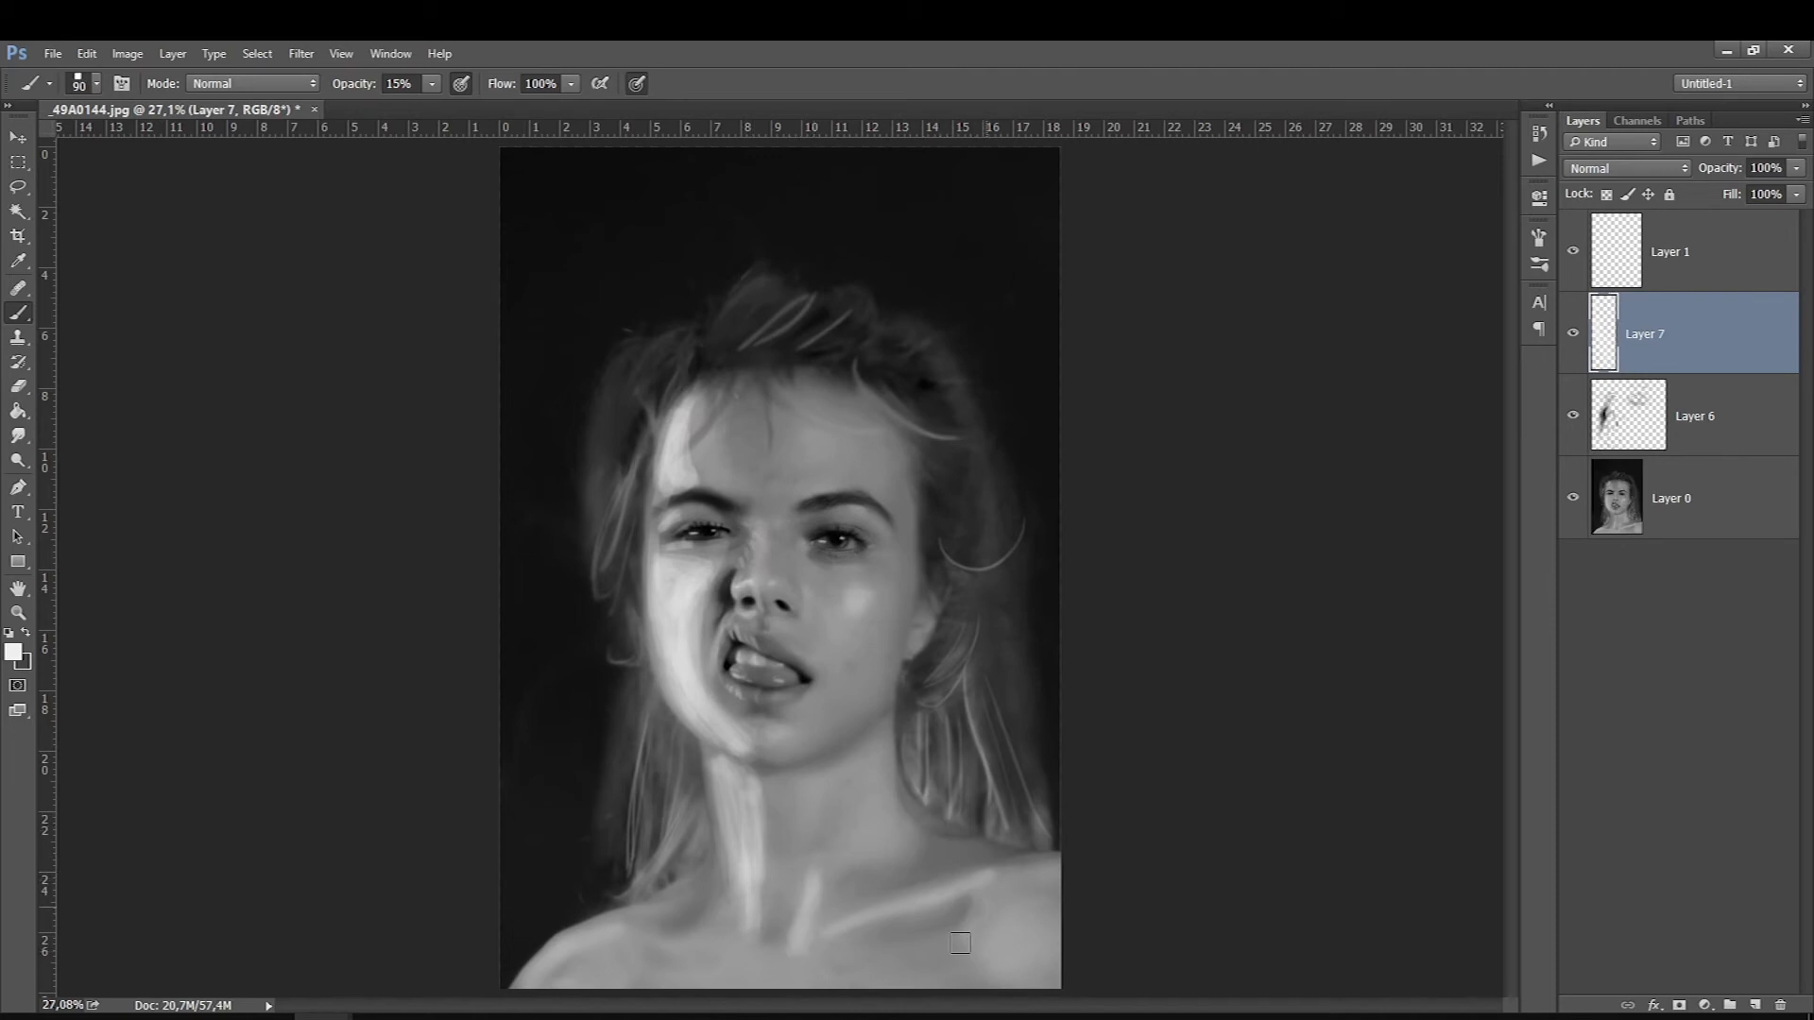
key("bracketright")
left_click_drag(992, 886, 964, 973)
Brush highlights over the left-hand shoulder, collarbone and neck with 60 to 175 px tips at 15% opacity
key("bracketleft")
key("bracketleft")
key("bracketleft")
key("bracketleft")
key("bracketleft")
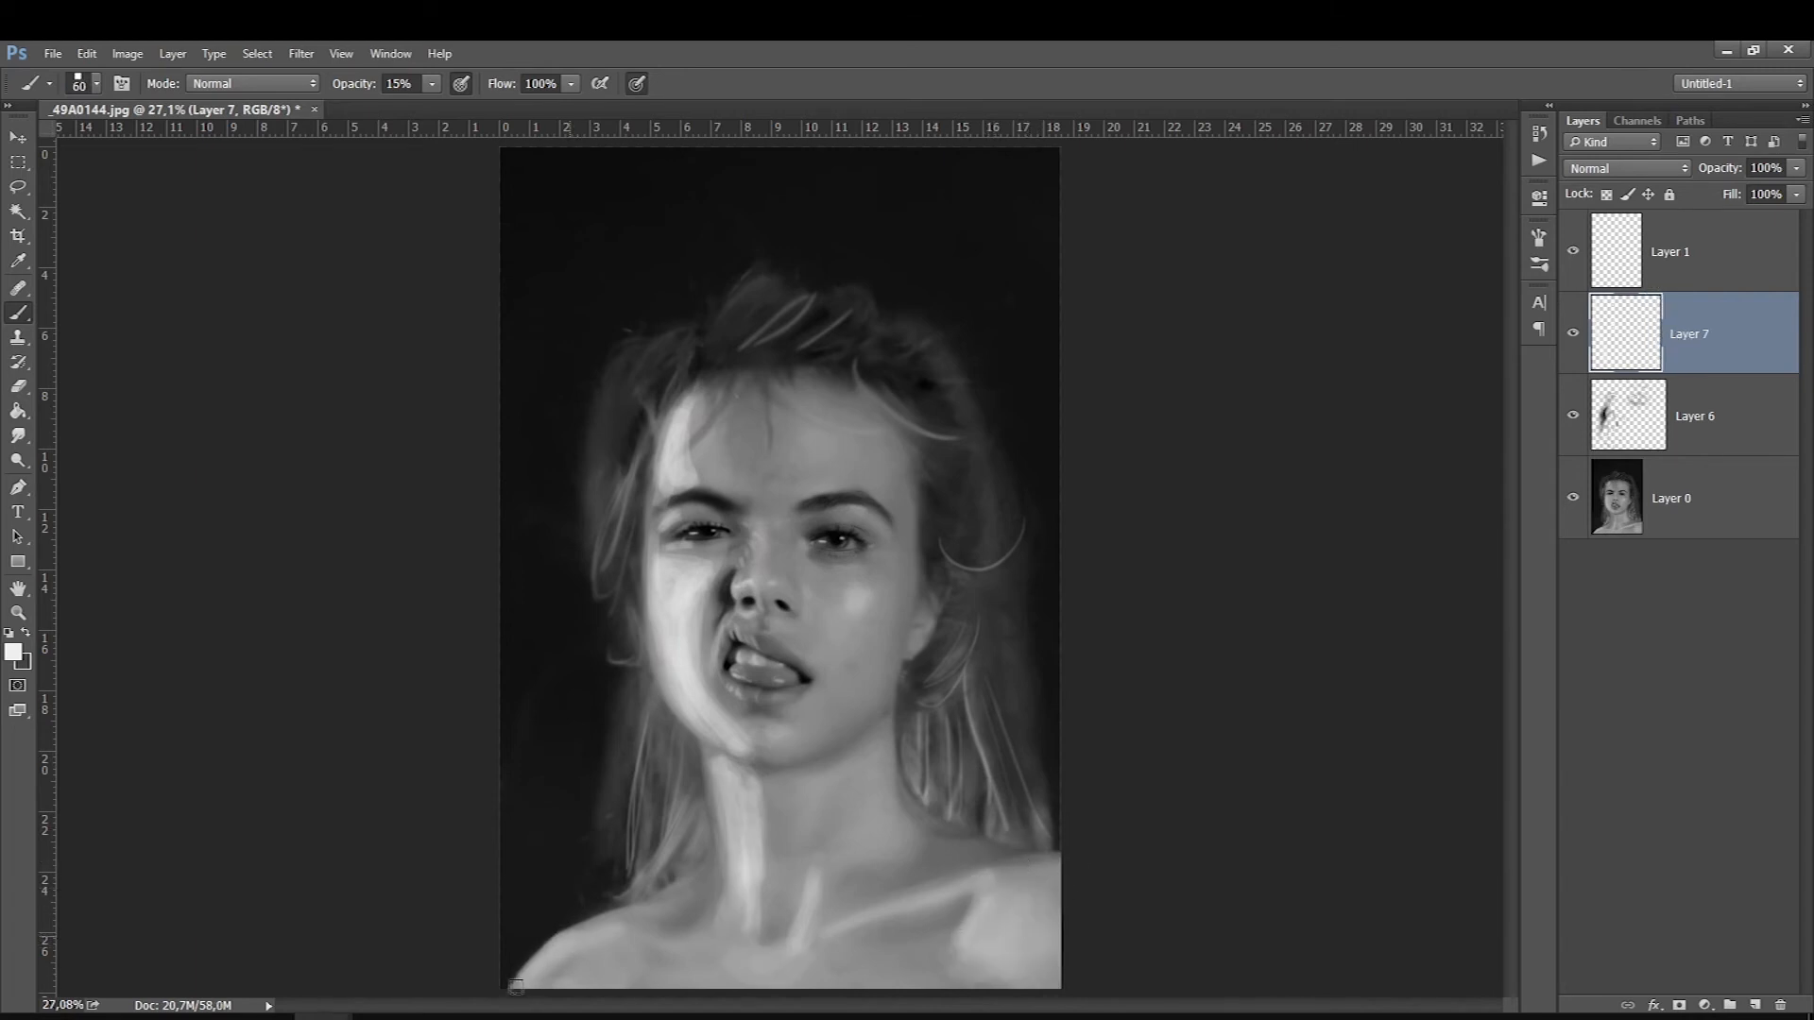
key("bracketright")
key("bracketright")
key("bracketright")
key("bracketright")
key("bracketright")
key("bracketright")
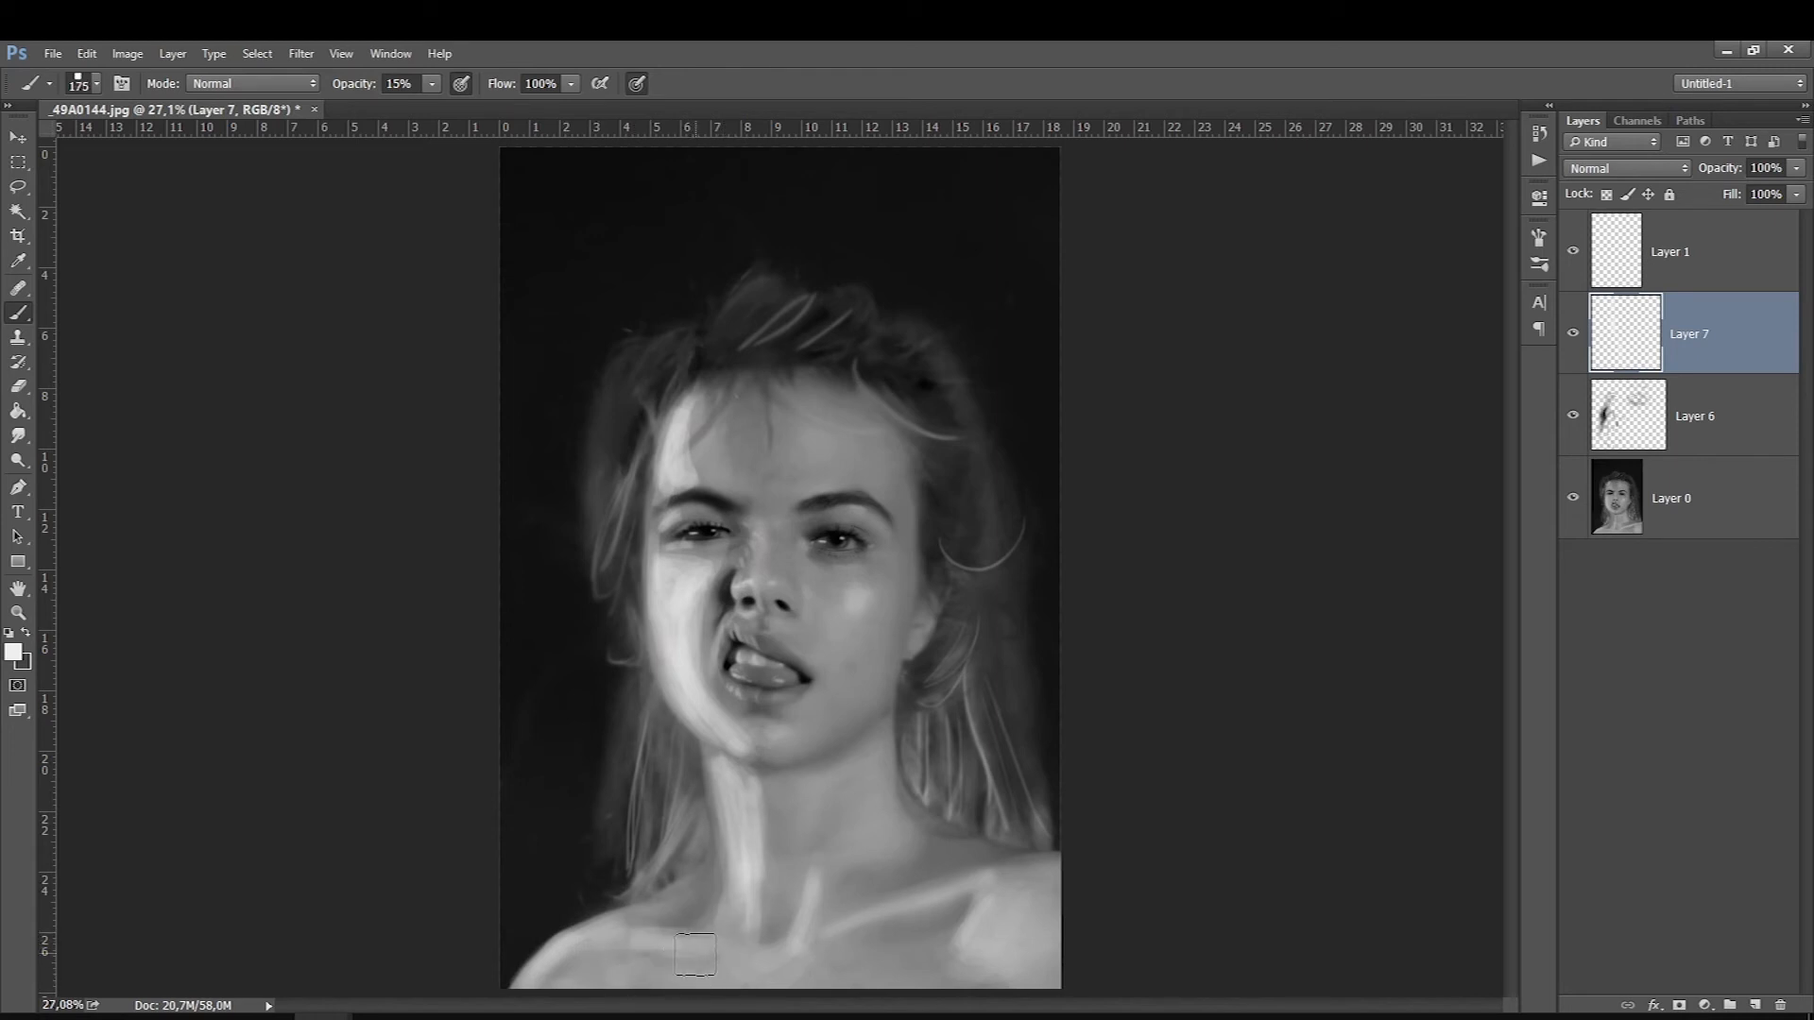
key("bracketright")
key("bracketright")
key("bracketleft")
key("bracketleft")
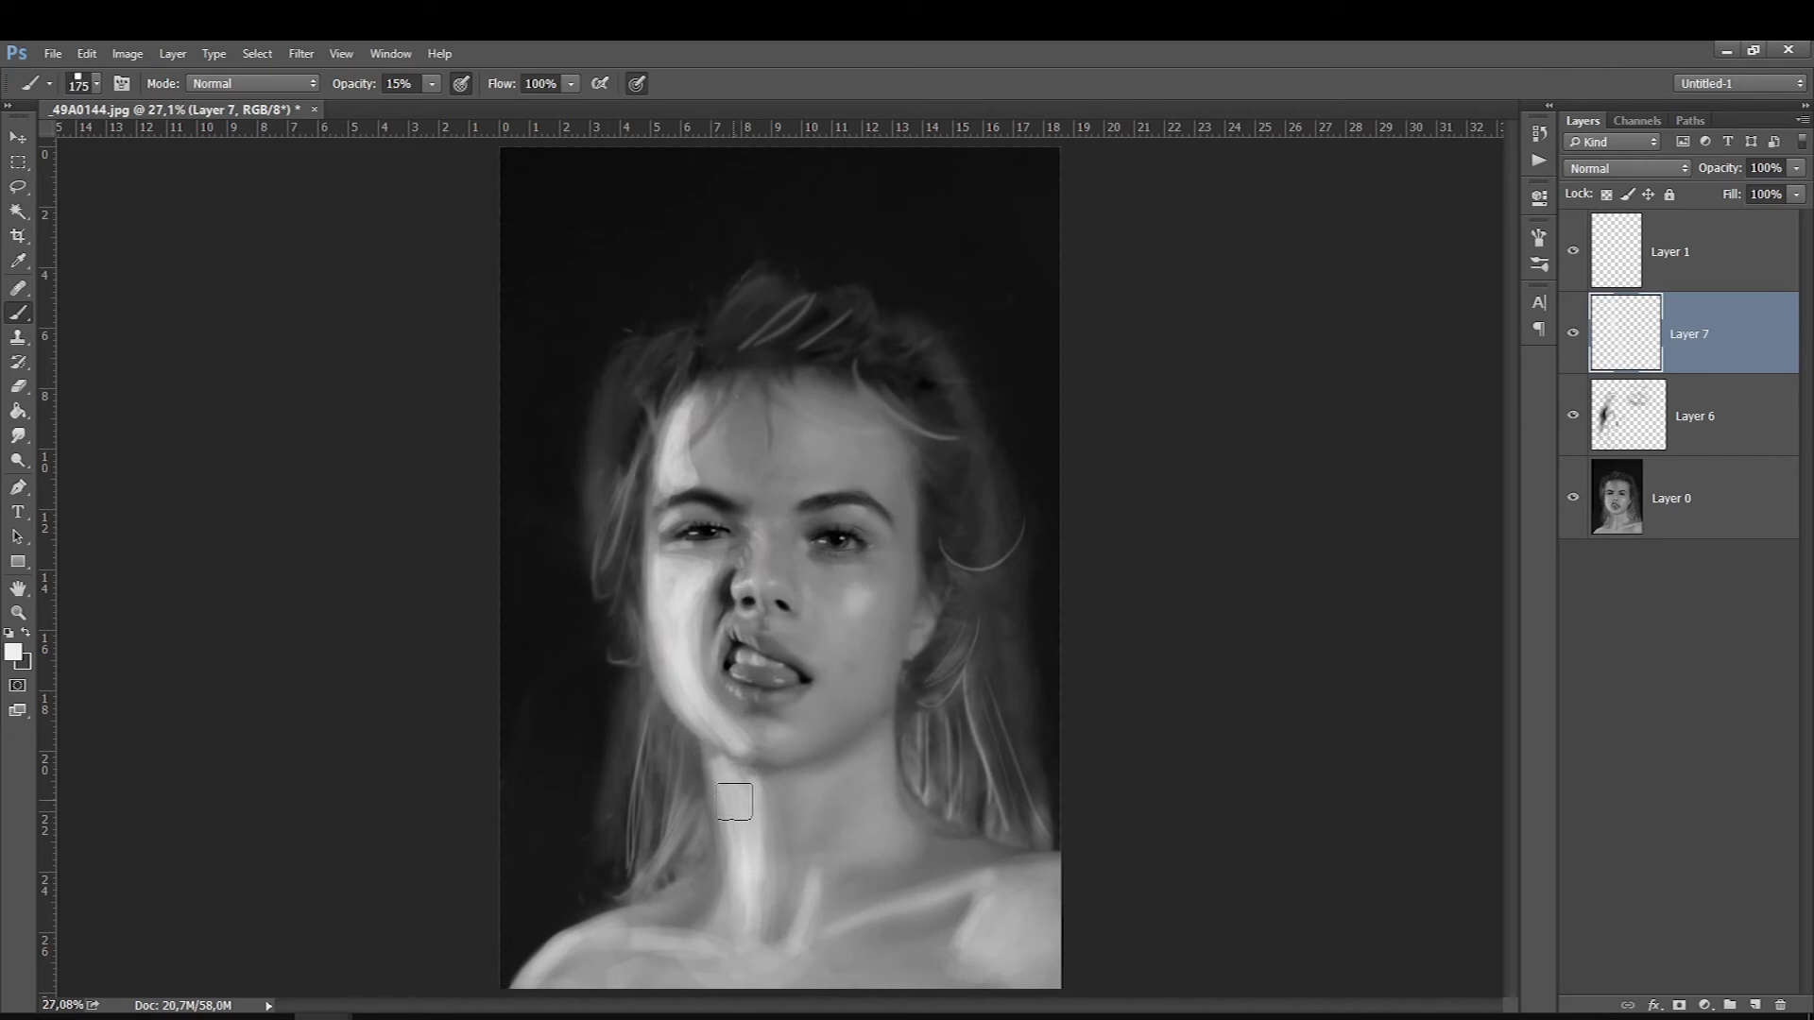
Reduce the brush to 50 px, swap to the dark foreground colour, and add a new layer directly below Layer 7
key("bracketleft")
key("bracketleft")
key("bracketleft")
key("bracketleft")
key("bracketleft")
key("bracketleft")
key("x")
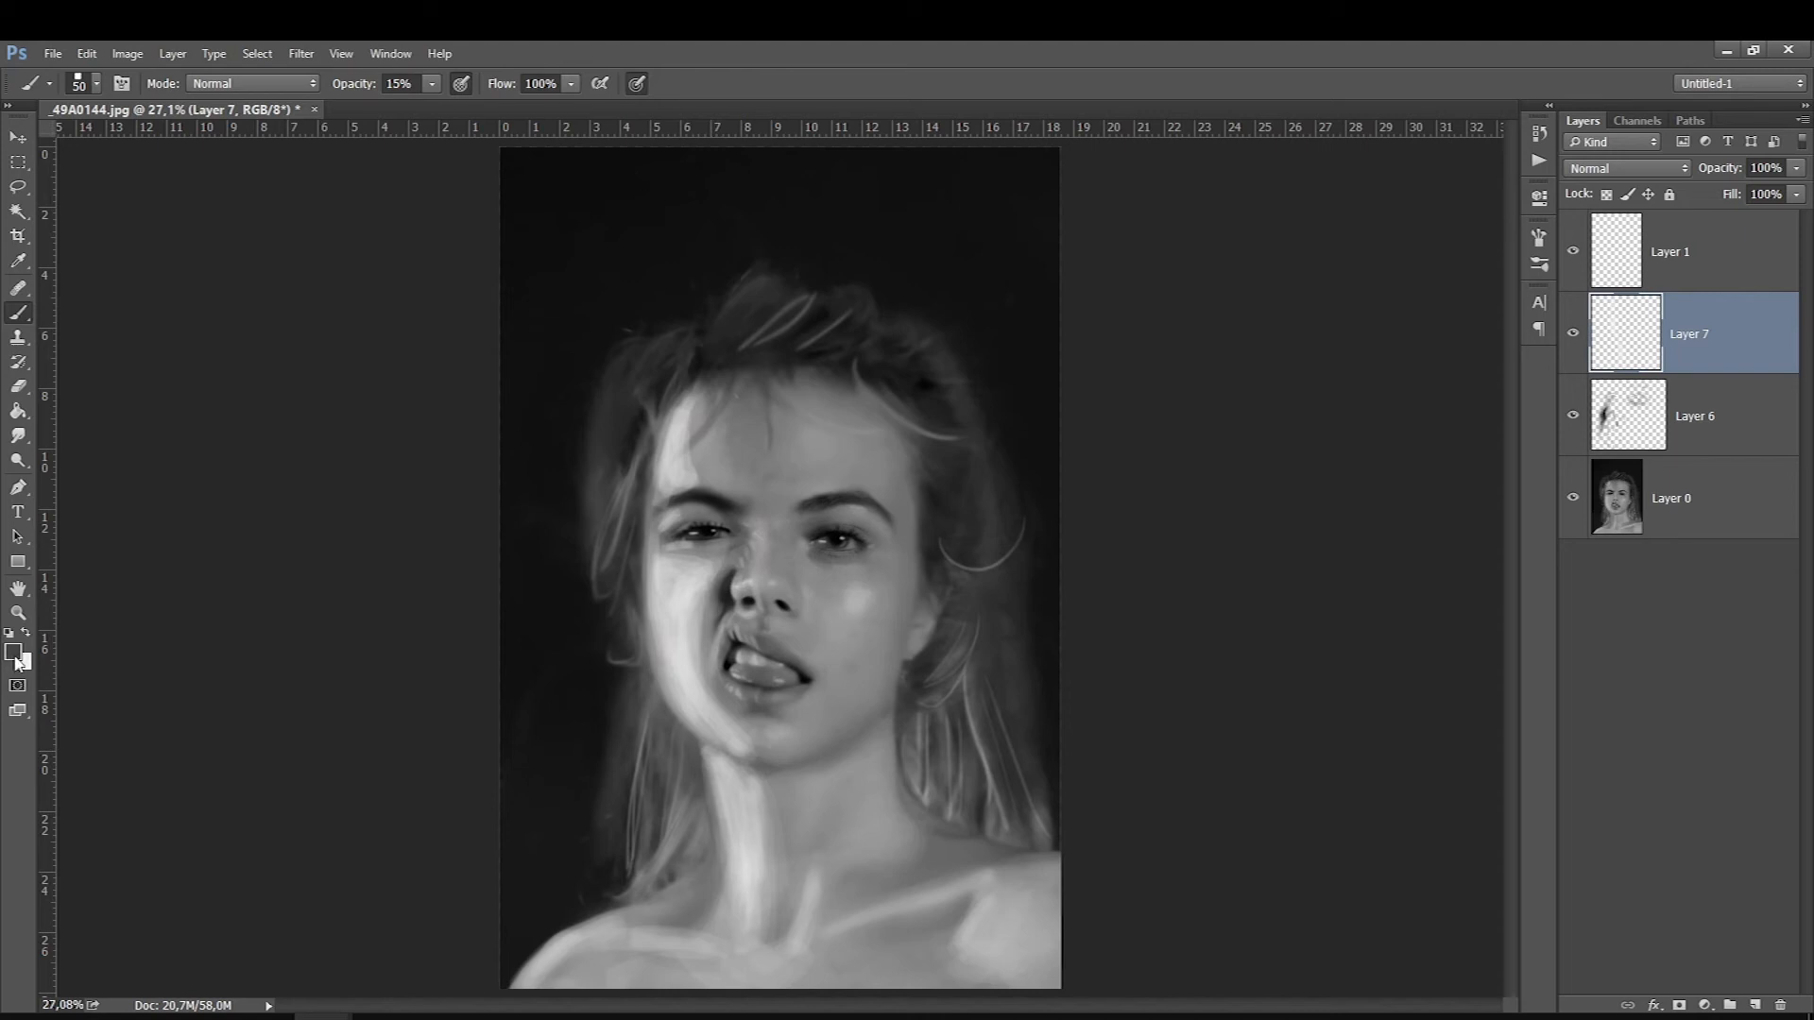
left_click(1755, 1005)
left_click_drag(1627, 331, 1631, 426)
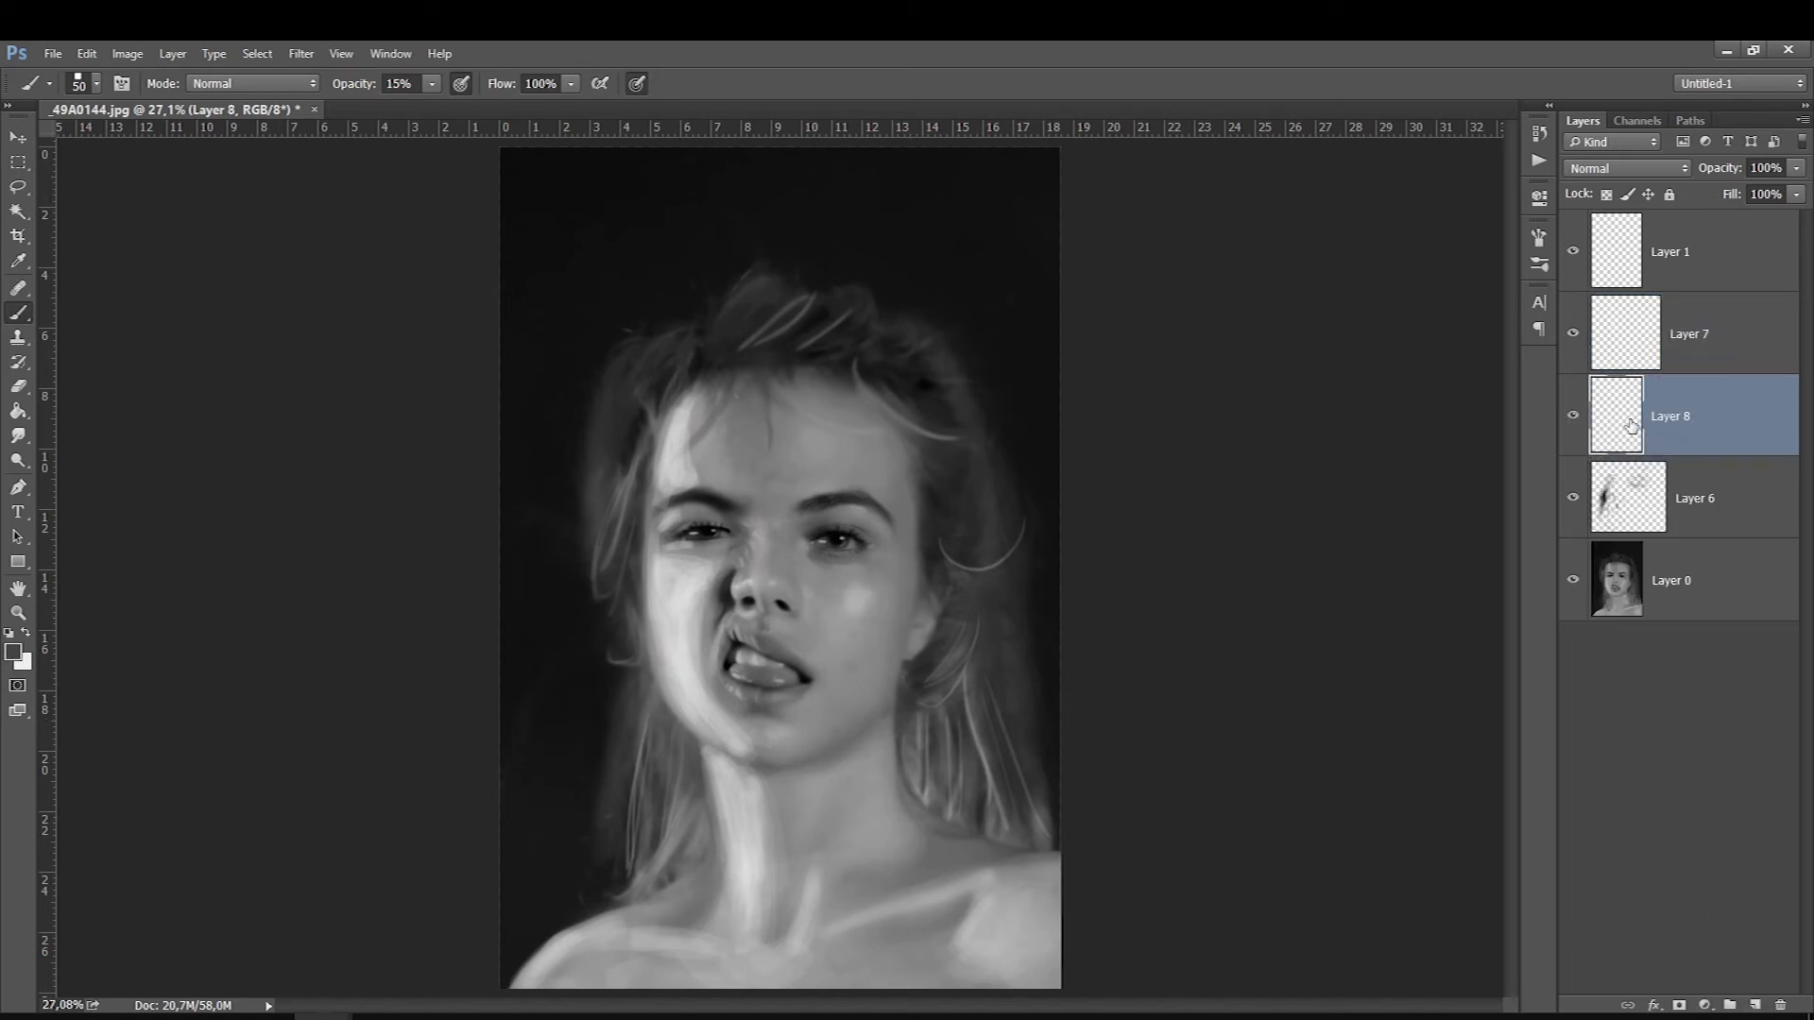
Brush dark shading along the right-hand jaw and up the cheek edge towards the ear on Layer 8 at 15% opacity
mouse_move(879, 724)
left_mouse_down()
mouse_move(846, 749)
mouse_move(875, 700)
mouse_move(888, 715)
left_mouse_up()
key("bracketright")
key("bracketright")
key("bracketright")
key("bracketright")
key("bracketright")
key("bracketright")
key("bracketleft")
key("bracketleft")
key("bracketleft")
key("bracketleft")
key("bracketleft")
key("bracketleft")
key("bracketleft")
left_click_drag(898, 696, 922, 562)
Shade the right side of the face from temple to neck with a 150 px tip, ending with a 100 px brush
key("bracketright")
key("bracketright")
key("bracketright")
key("bracketright")
key("bracketright")
key("bracketright")
key("bracketright")
key("bracketright")
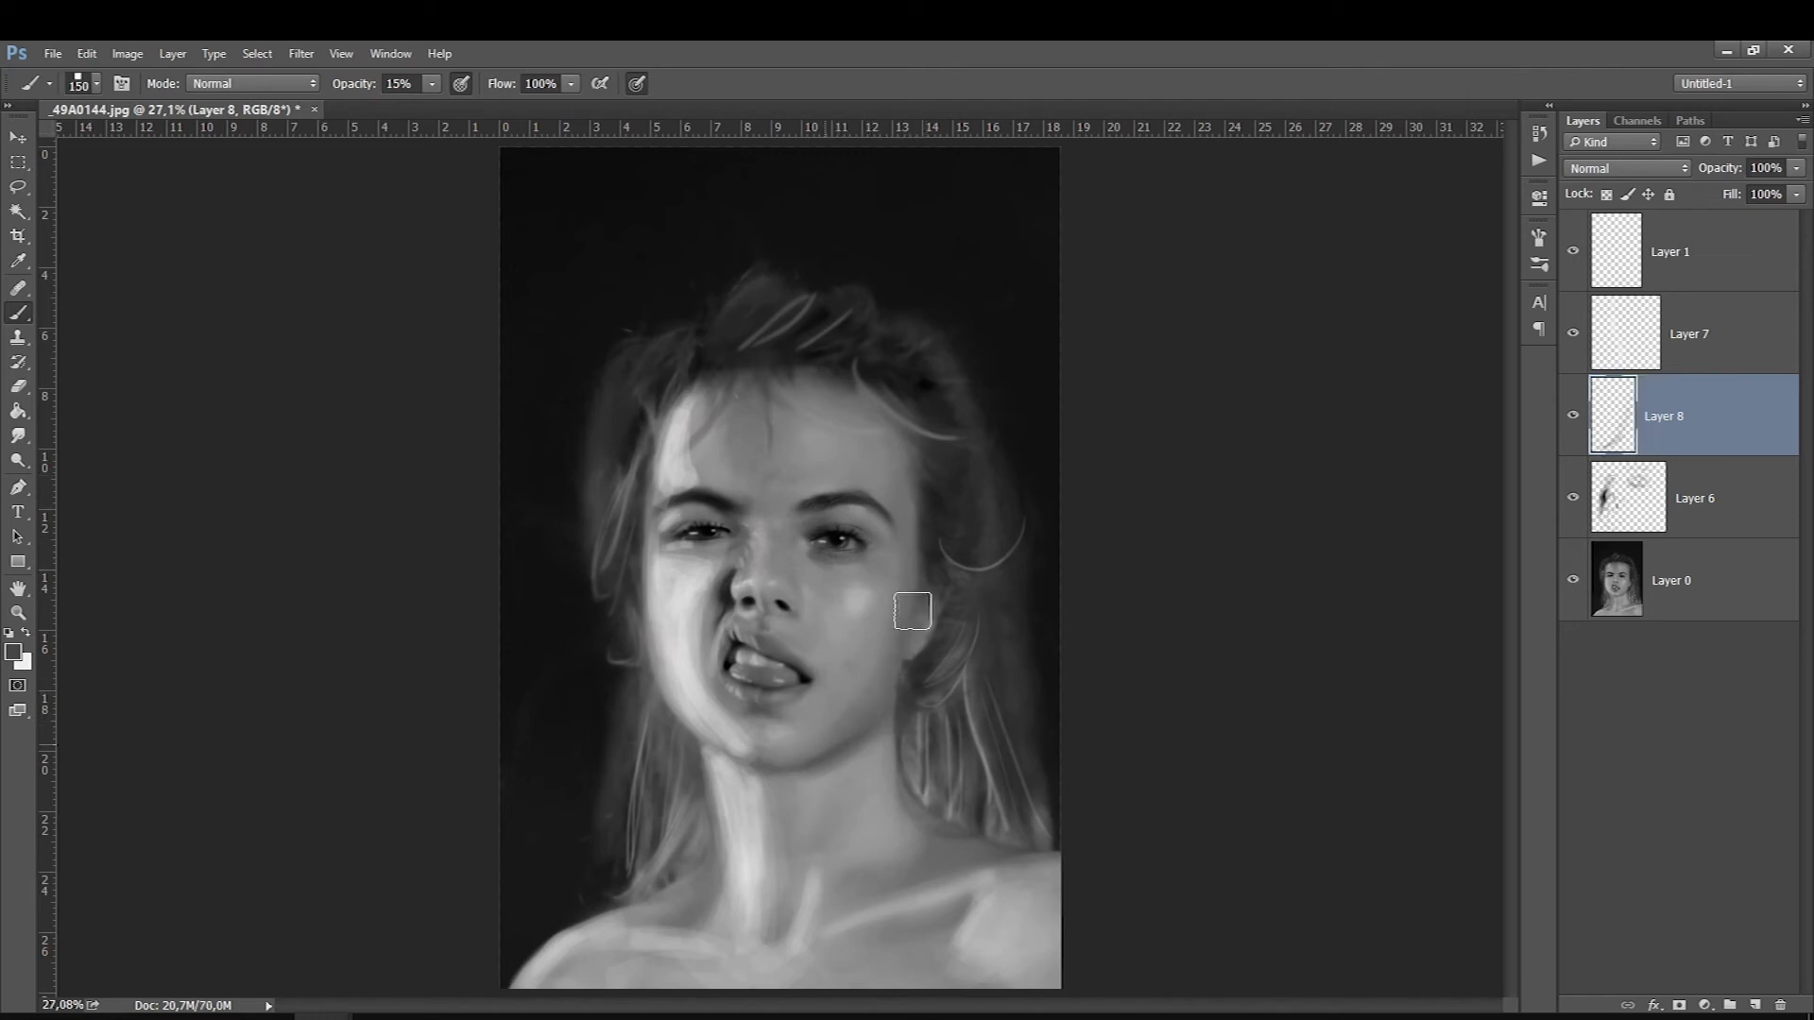
left_click_drag(927, 514, 889, 773)
key("bracketleft")
key("bracketleft")
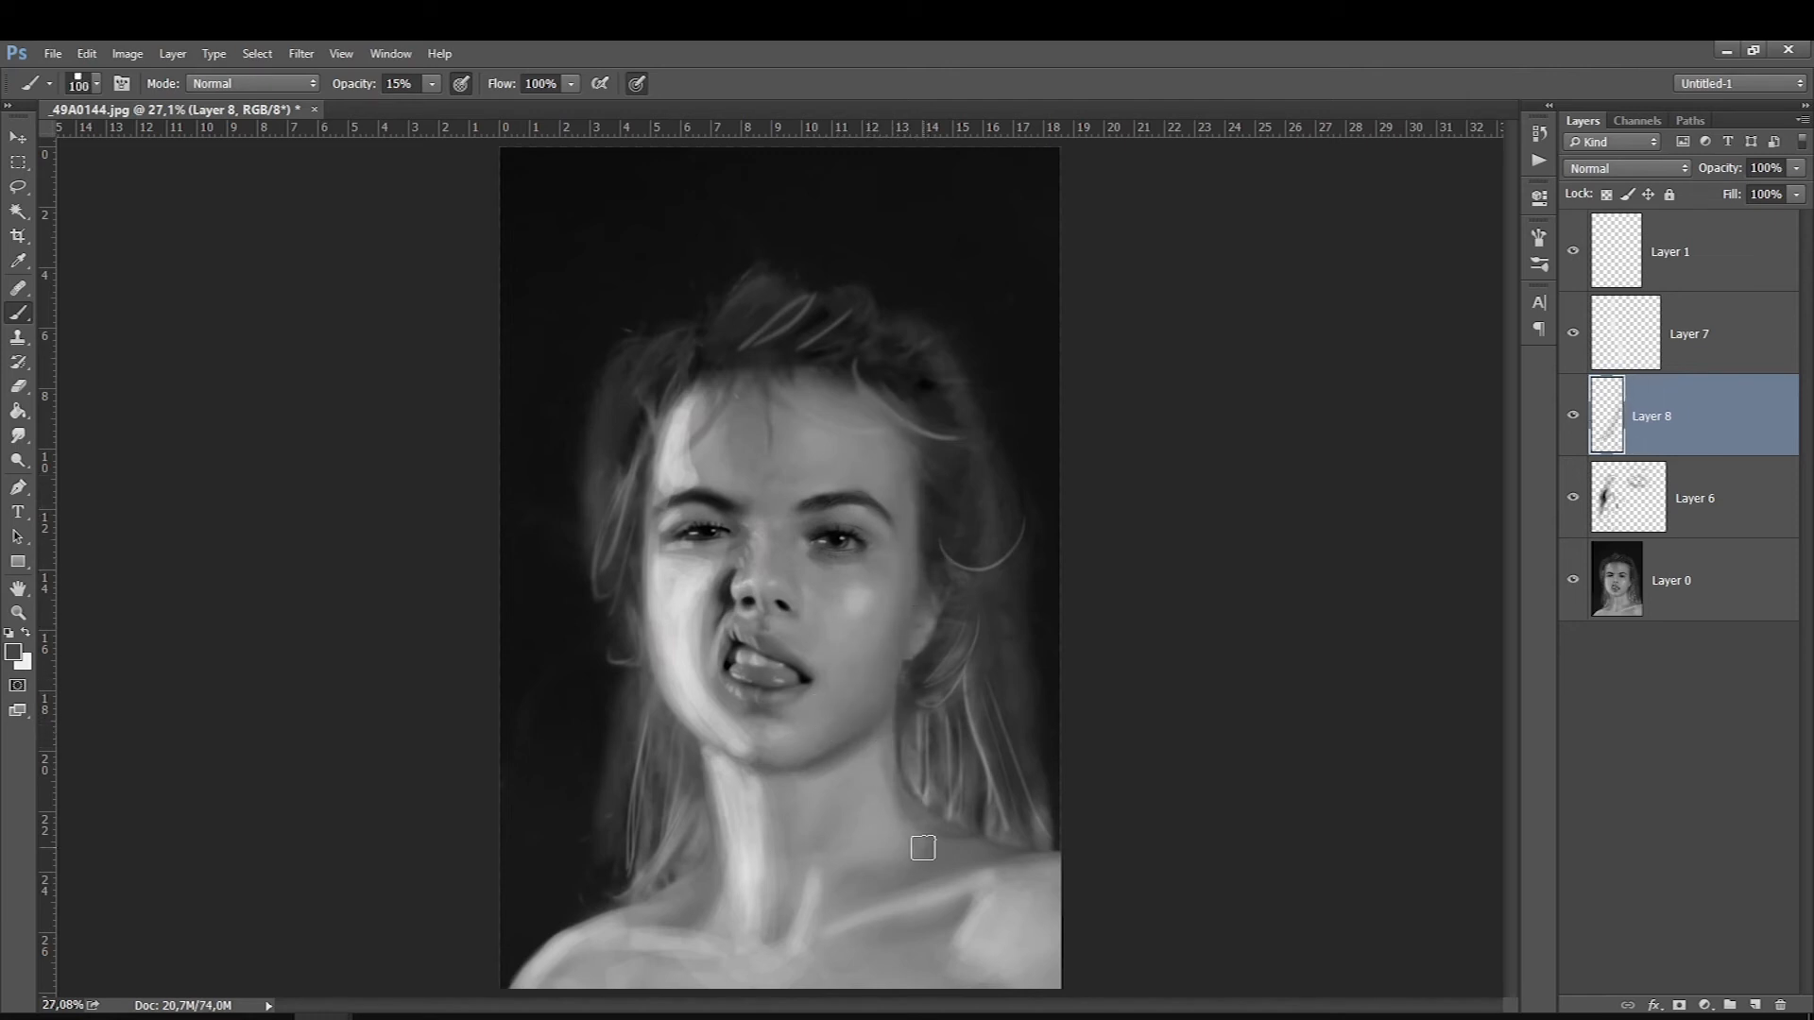
Smudge the forehead highlight above the left-hand eyebrow on Layer 7, using a soft round 175 px tip at 34% strength
left_click(20, 438)
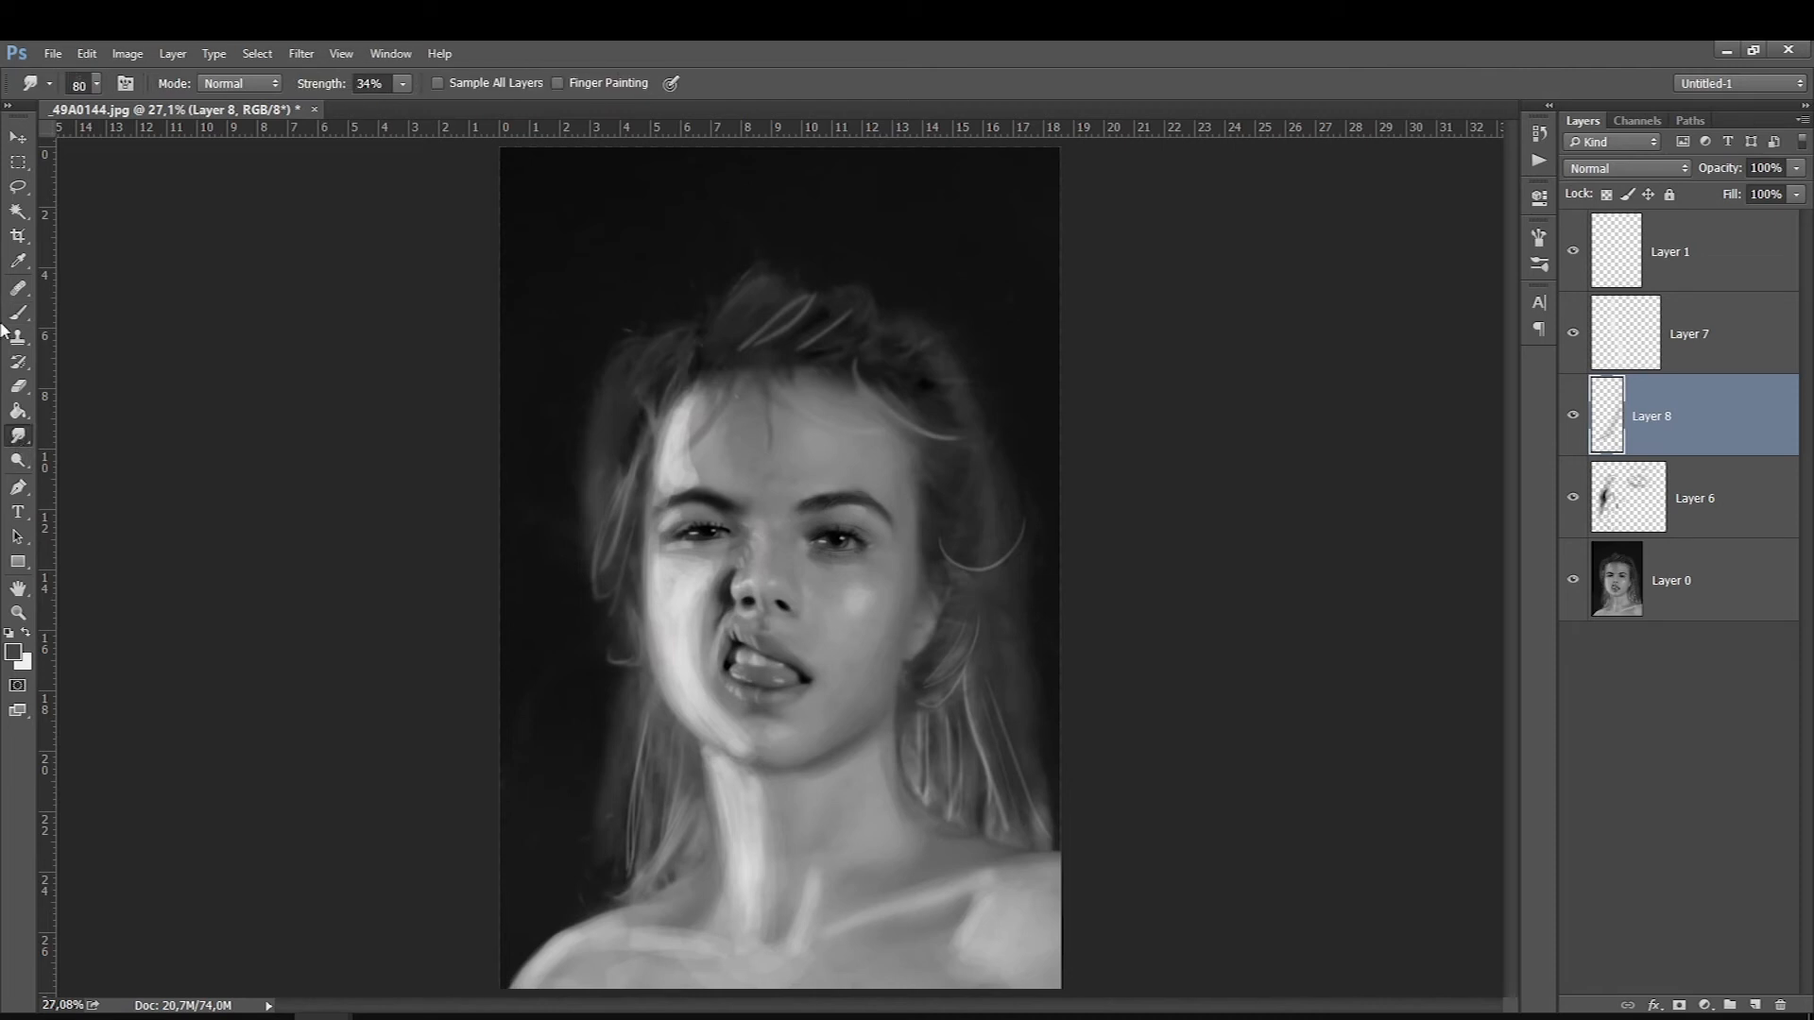
scroll(620, 438, "up", 3)
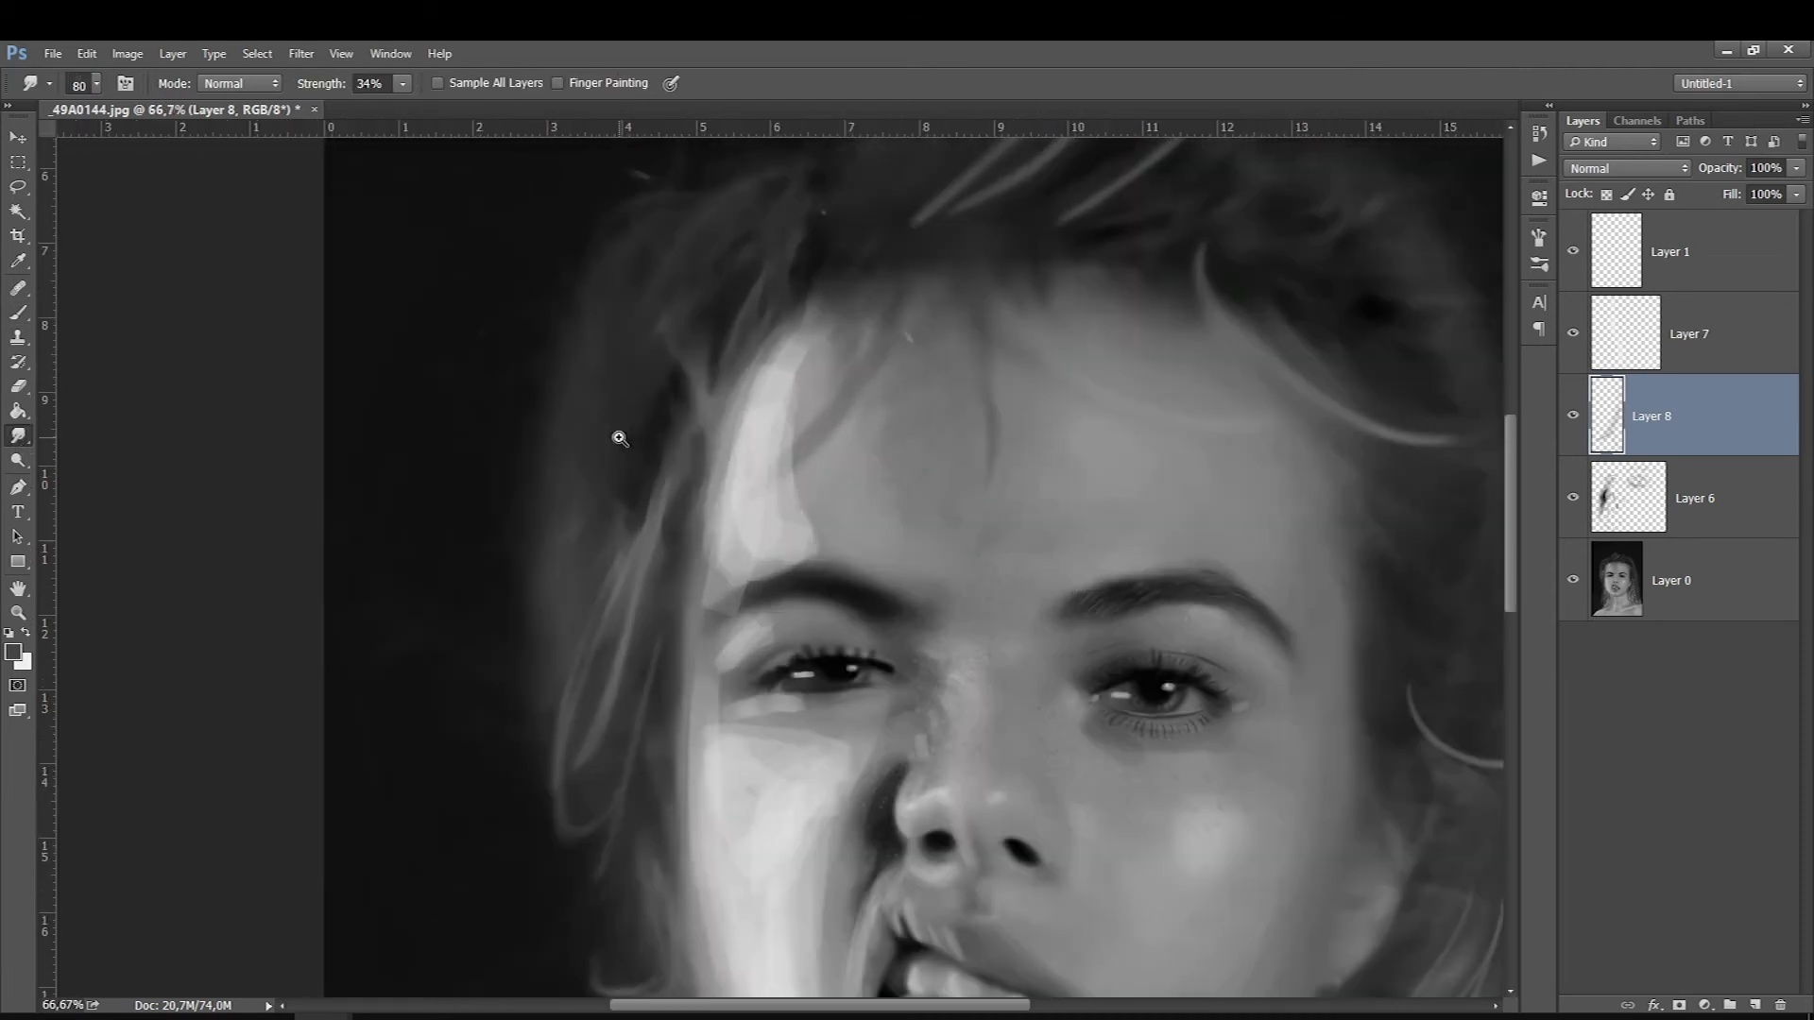
scroll(620, 438, "up", 1)
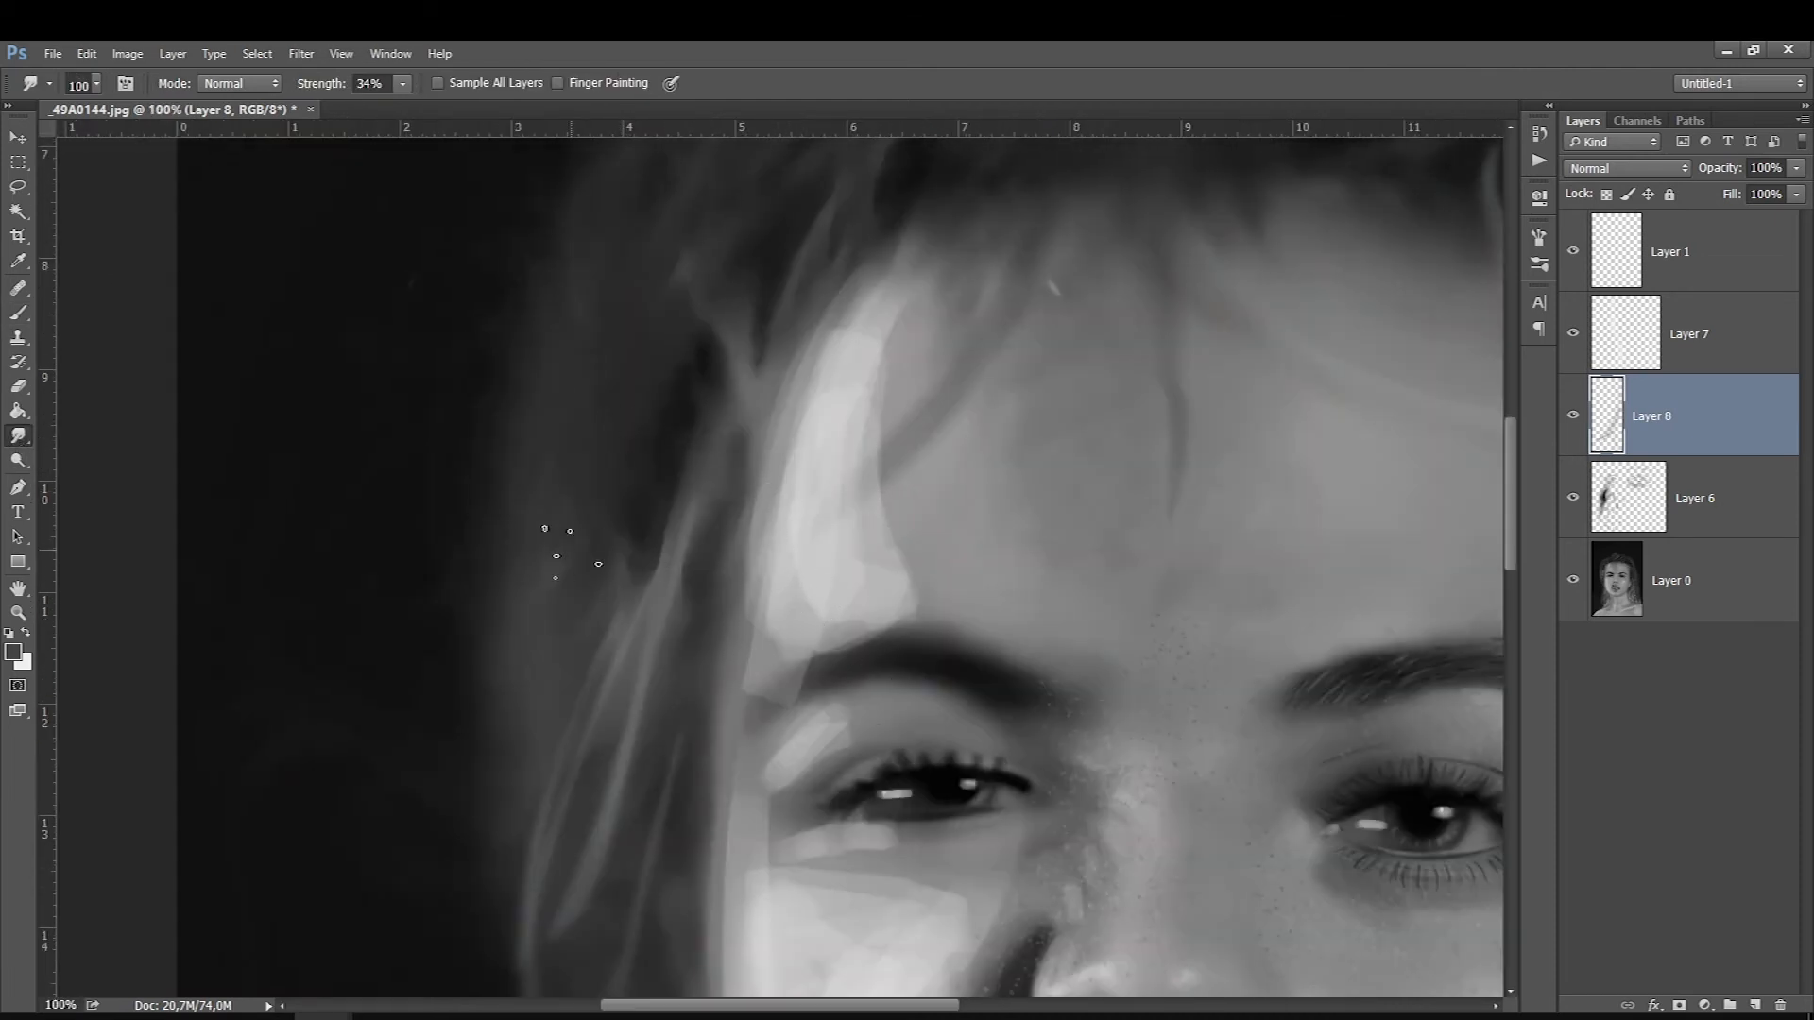
right_click(792, 555)
double_click(833, 782)
key("alt+bracketright")
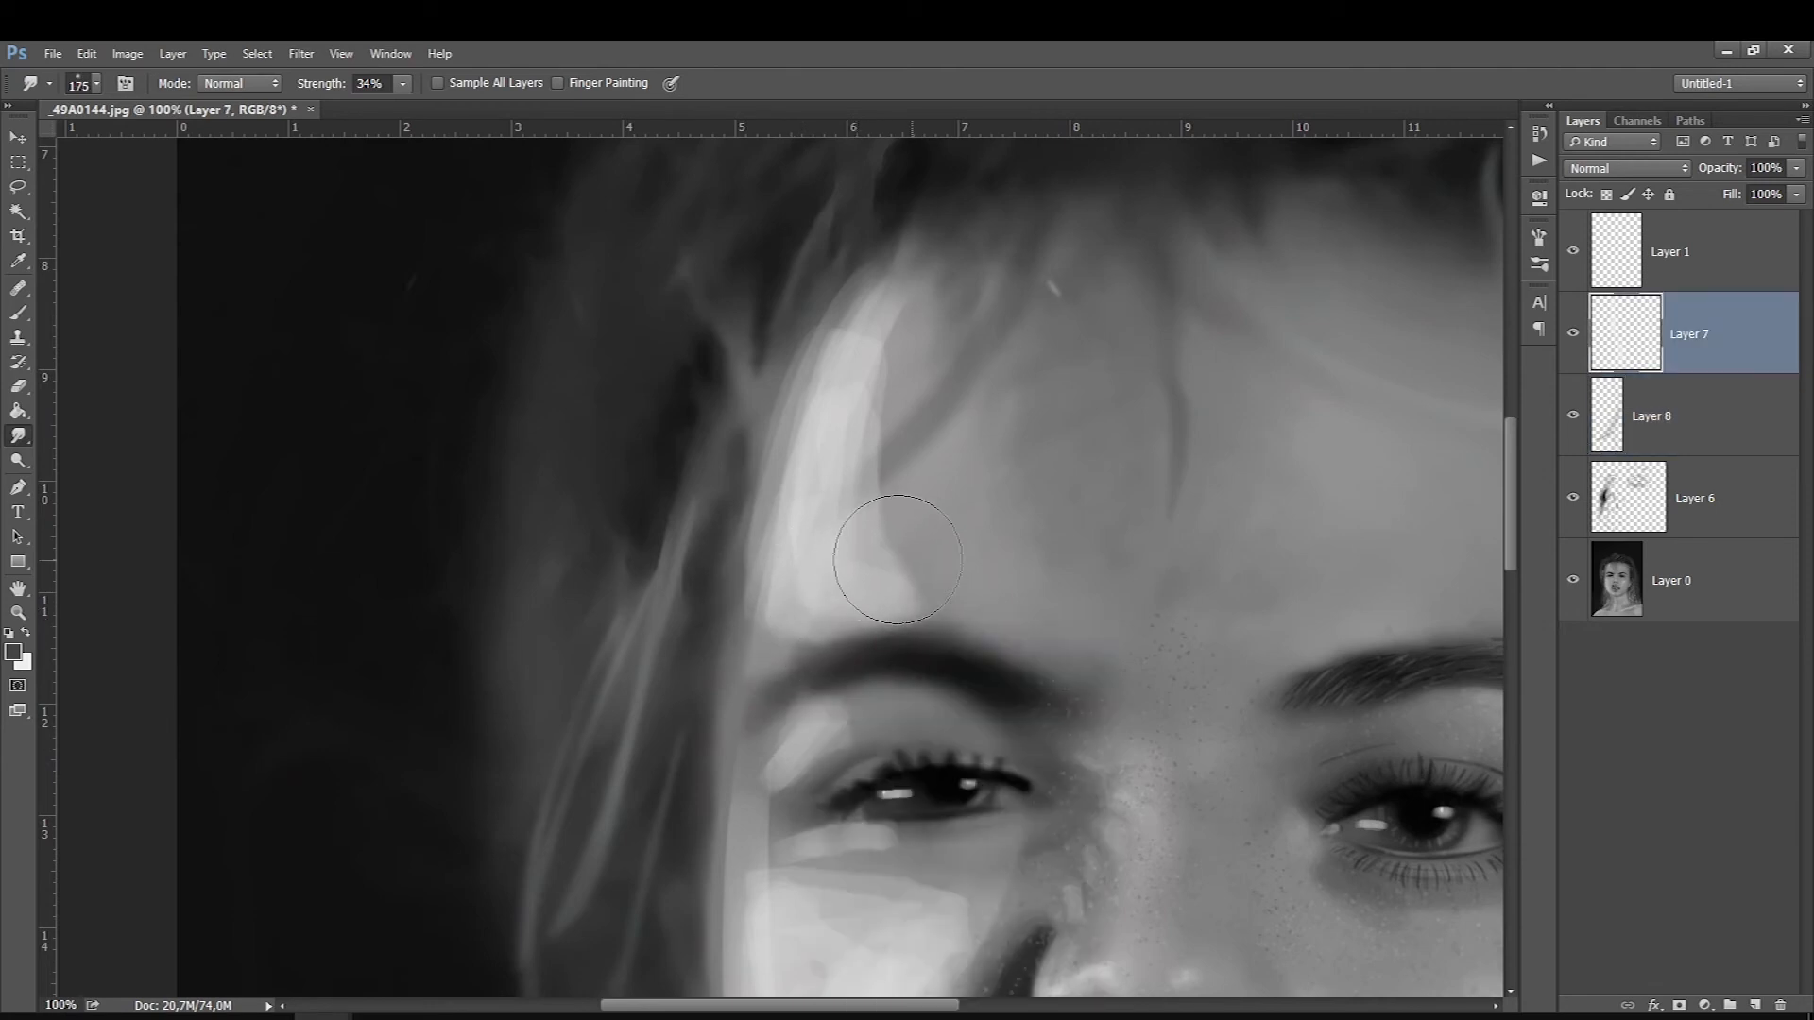
mouse_move(842, 417)
left_mouse_down()
mouse_move(850, 492)
mouse_move(848, 467)
mouse_move(871, 467)
mouse_move(875, 314)
mouse_move(837, 315)
mouse_move(783, 415)
mouse_move(805, 436)
mouse_move(773, 376)
mouse_move(763, 628)
mouse_move(819, 466)
mouse_move(743, 684)
mouse_move(771, 632)
left_mouse_up()
Smudge the highlight strokes around the left-hand eye and down the cheek into smooth gradients at 34% strength
scroll(776, 635, "down", 1)
scroll(777, 635, "down", 4)
mouse_move(810, 527)
left_mouse_down()
mouse_move(779, 577)
mouse_move(863, 635)
mouse_move(827, 642)
left_mouse_up()
scroll(827, 641, "down", 3)
mouse_move(899, 567)
left_mouse_down()
mouse_move(1129, 551)
mouse_move(781, 551)
mouse_move(827, 560)
mouse_move(753, 549)
mouse_move(751, 496)
mouse_move(758, 643)
mouse_move(923, 652)
left_mouse_up()
scroll(923, 652, "down", 2)
mouse_move(830, 494)
left_mouse_down()
mouse_move(891, 595)
mouse_move(831, 498)
mouse_move(851, 685)
mouse_move(870, 697)
mouse_move(741, 810)
mouse_move(712, 615)
mouse_move(774, 718)
left_mouse_up()
key("bracketright")
key("bracketright")
key("bracketright")
key("bracketleft")
left_click_drag(795, 781, 808, 736)
Smudge the lower cheek and jawline highlight towards the chin with a 250 px tip
scroll(794, 662, "down", 3)
mouse_move(785, 603)
left_mouse_down()
mouse_move(884, 692)
mouse_move(864, 779)
mouse_move(923, 810)
mouse_move(911, 830)
mouse_move(1061, 810)
mouse_move(1132, 865)
mouse_move(1030, 751)
mouse_move(992, 822)
mouse_move(822, 738)
mouse_move(925, 815)
mouse_move(919, 749)
mouse_move(941, 836)
mouse_move(960, 802)
left_mouse_up()
scroll(1061, 810, "down", 2)
scroll(925, 816, "down", 2)
scroll(942, 846, "down", 2)
scroll(946, 746, "down", 2)
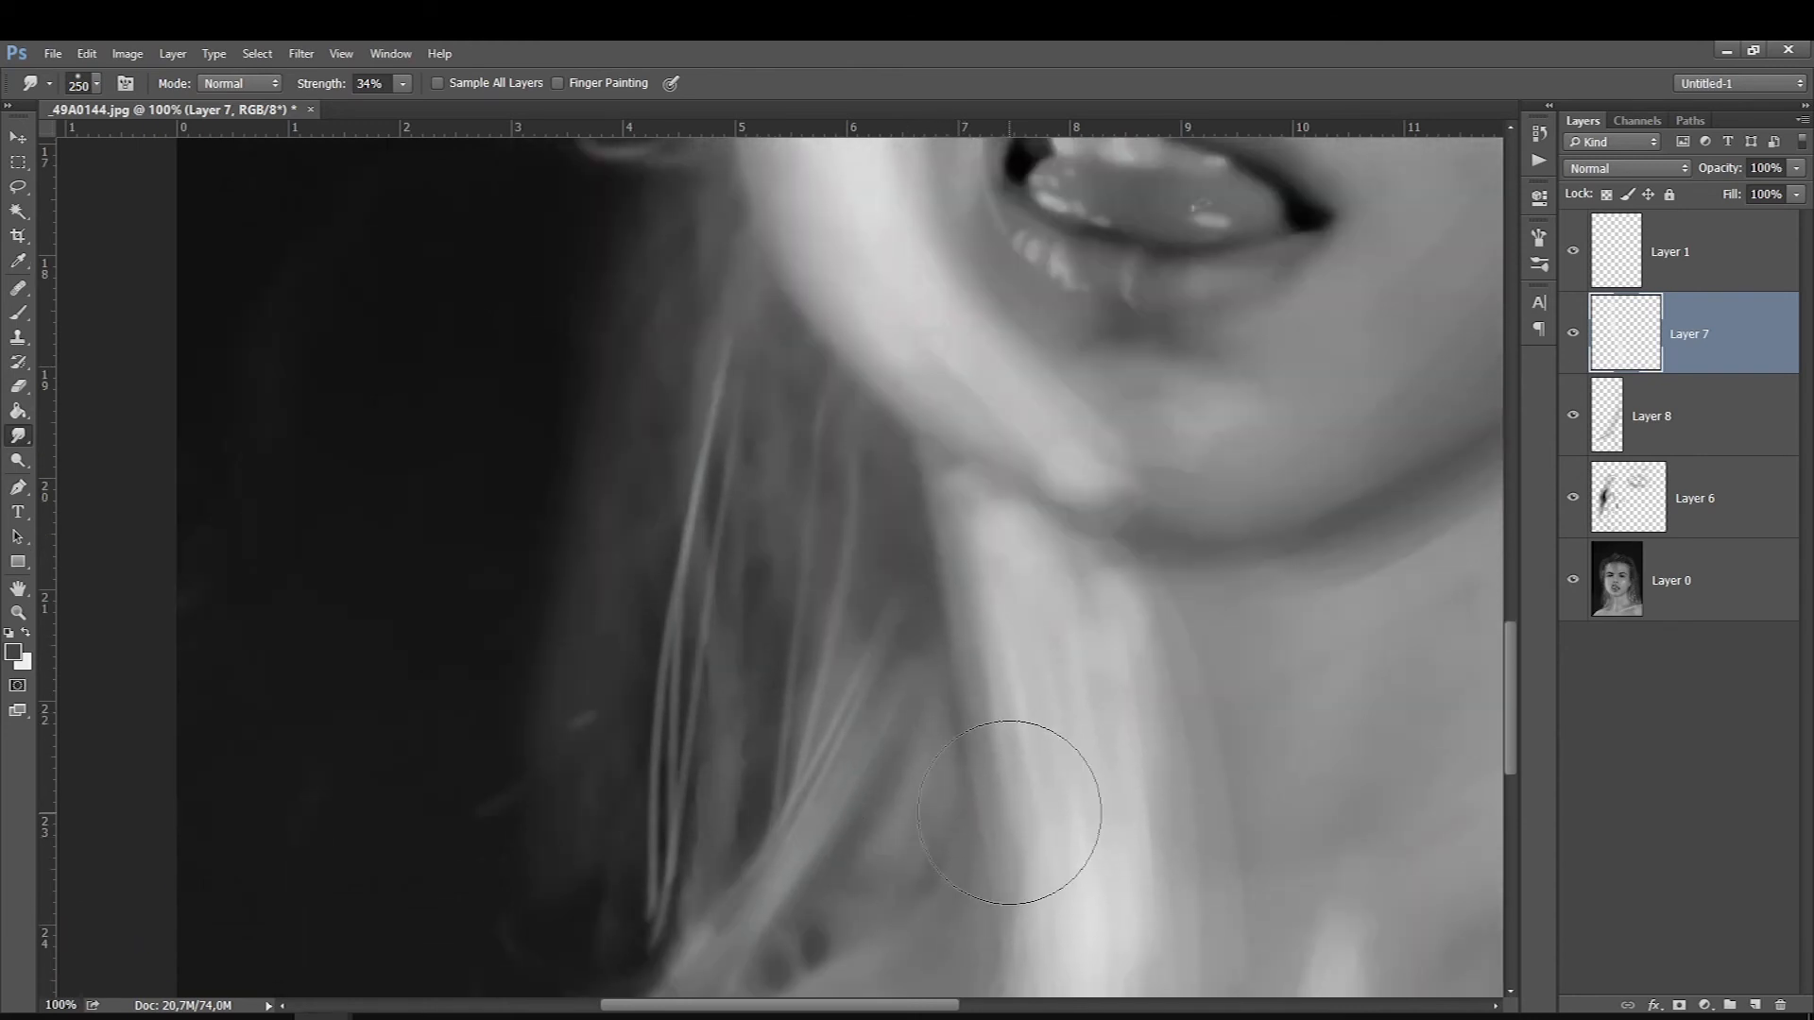
Smudge the vertical neck highlight from the jaw down to the throat with a 400 px tip
key("ctrl+minus")
key("bracketright")
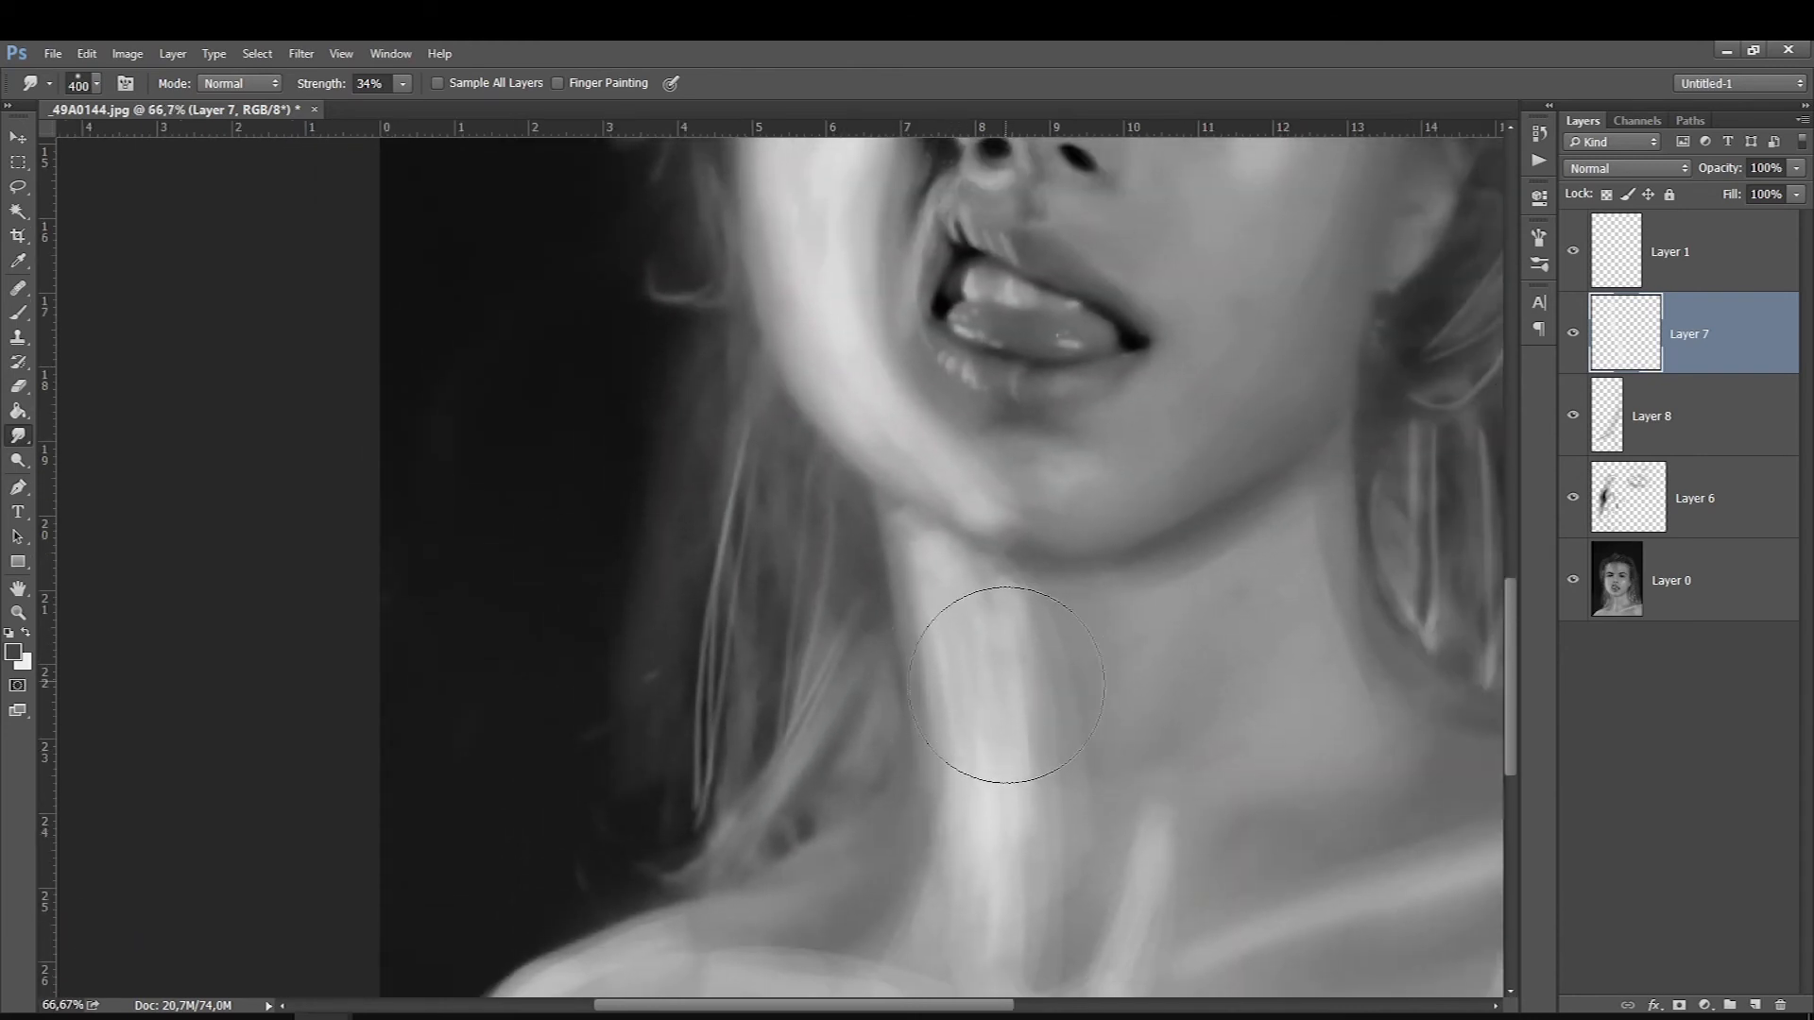
mouse_move(983, 576)
left_mouse_down()
mouse_move(1051, 677)
mouse_move(1042, 653)
mouse_move(1080, 832)
left_mouse_up()
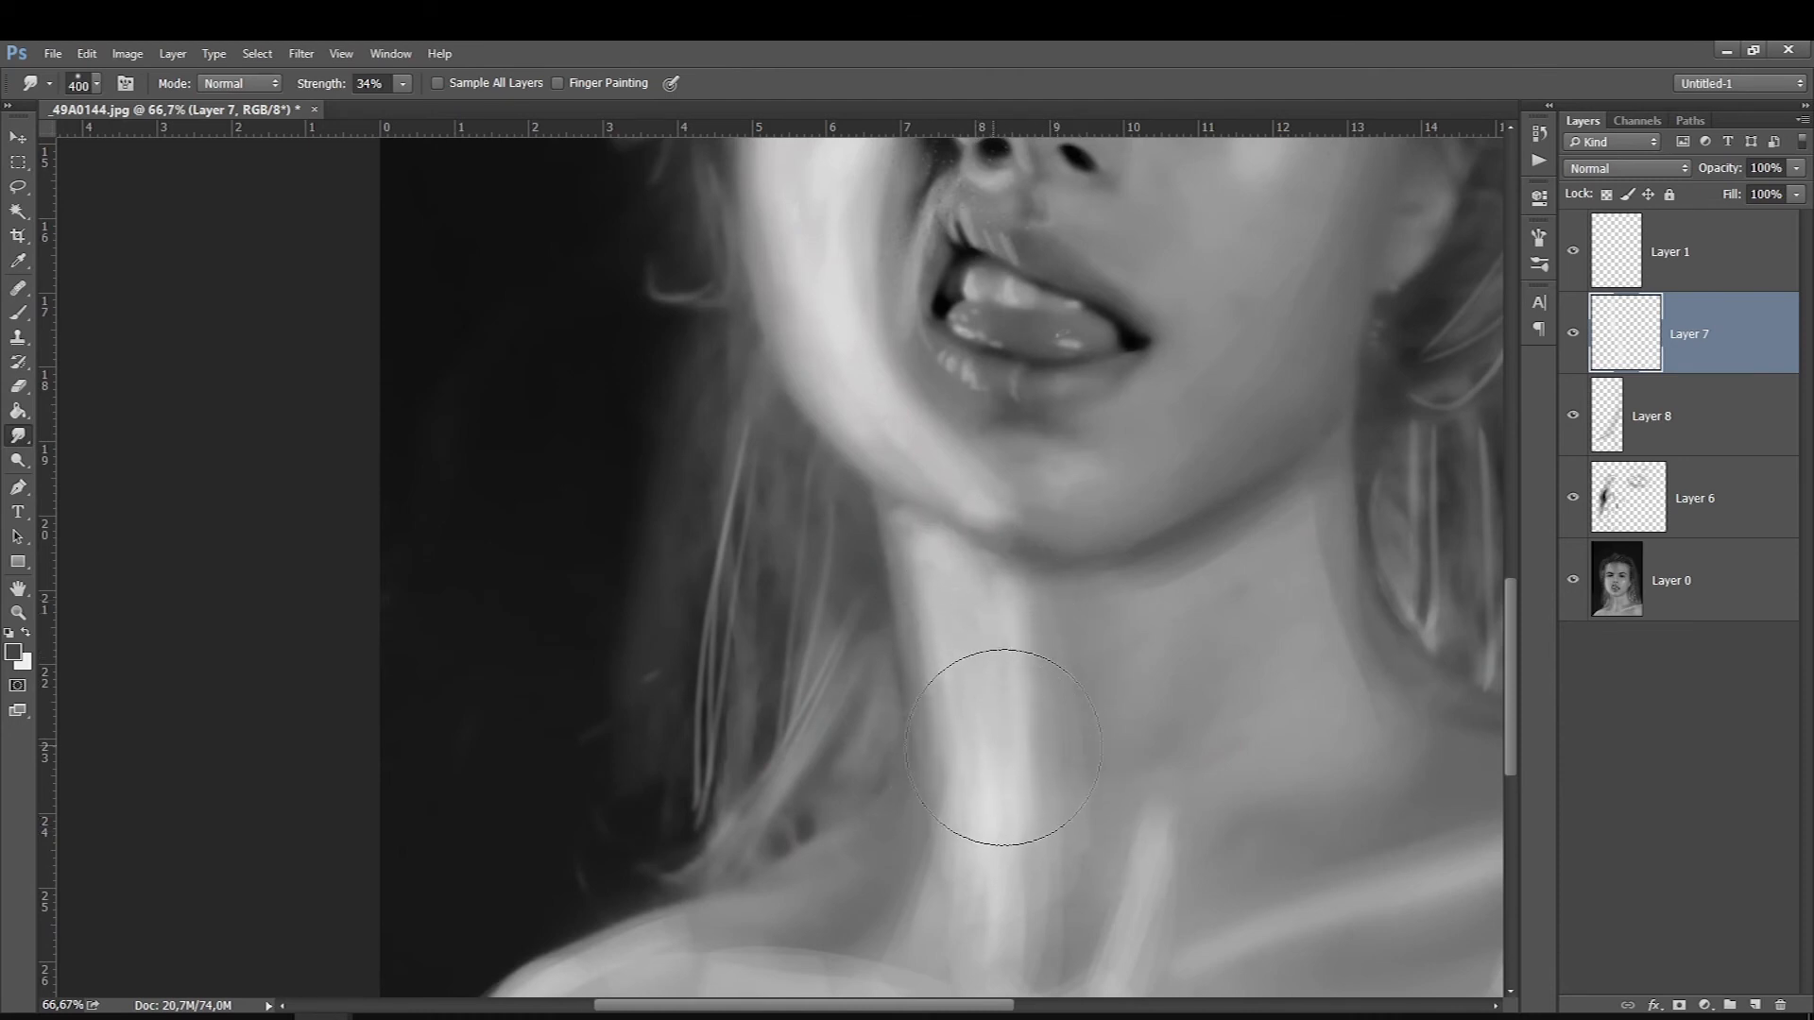
key("bracketright")
scroll(1005, 859, "down", 4)
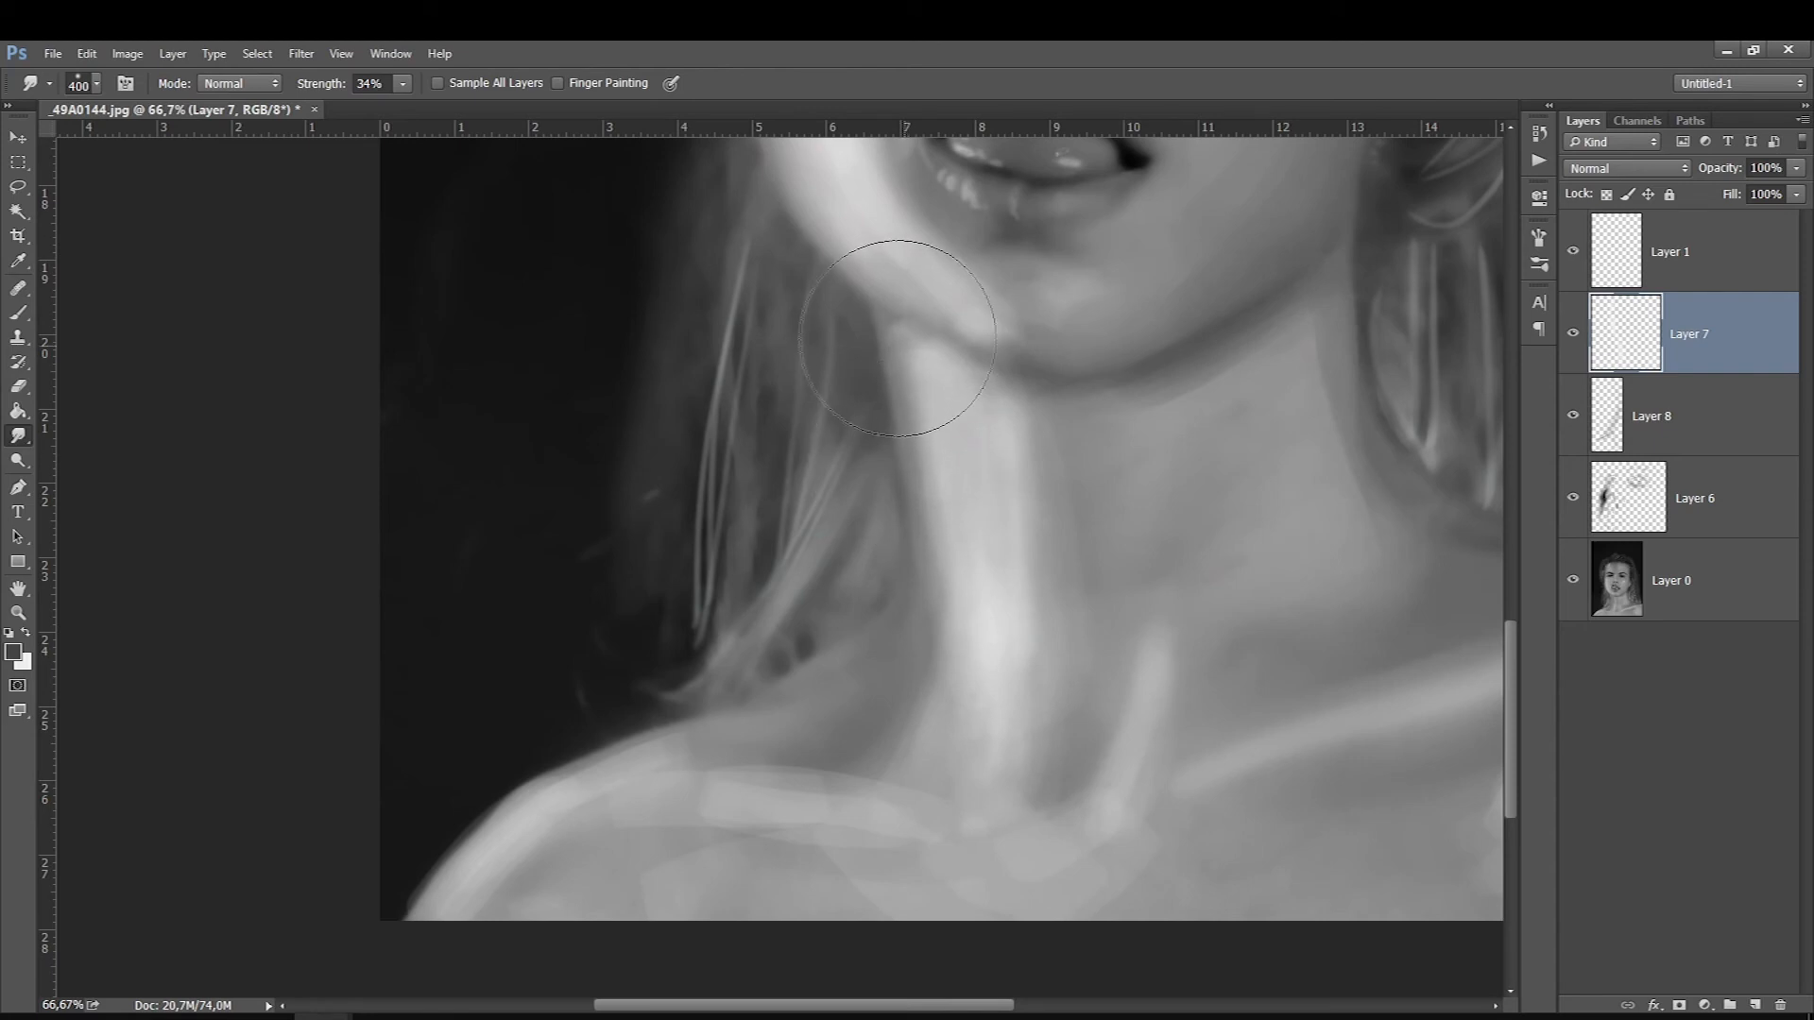
key("bracketleft")
key("bracketleft")
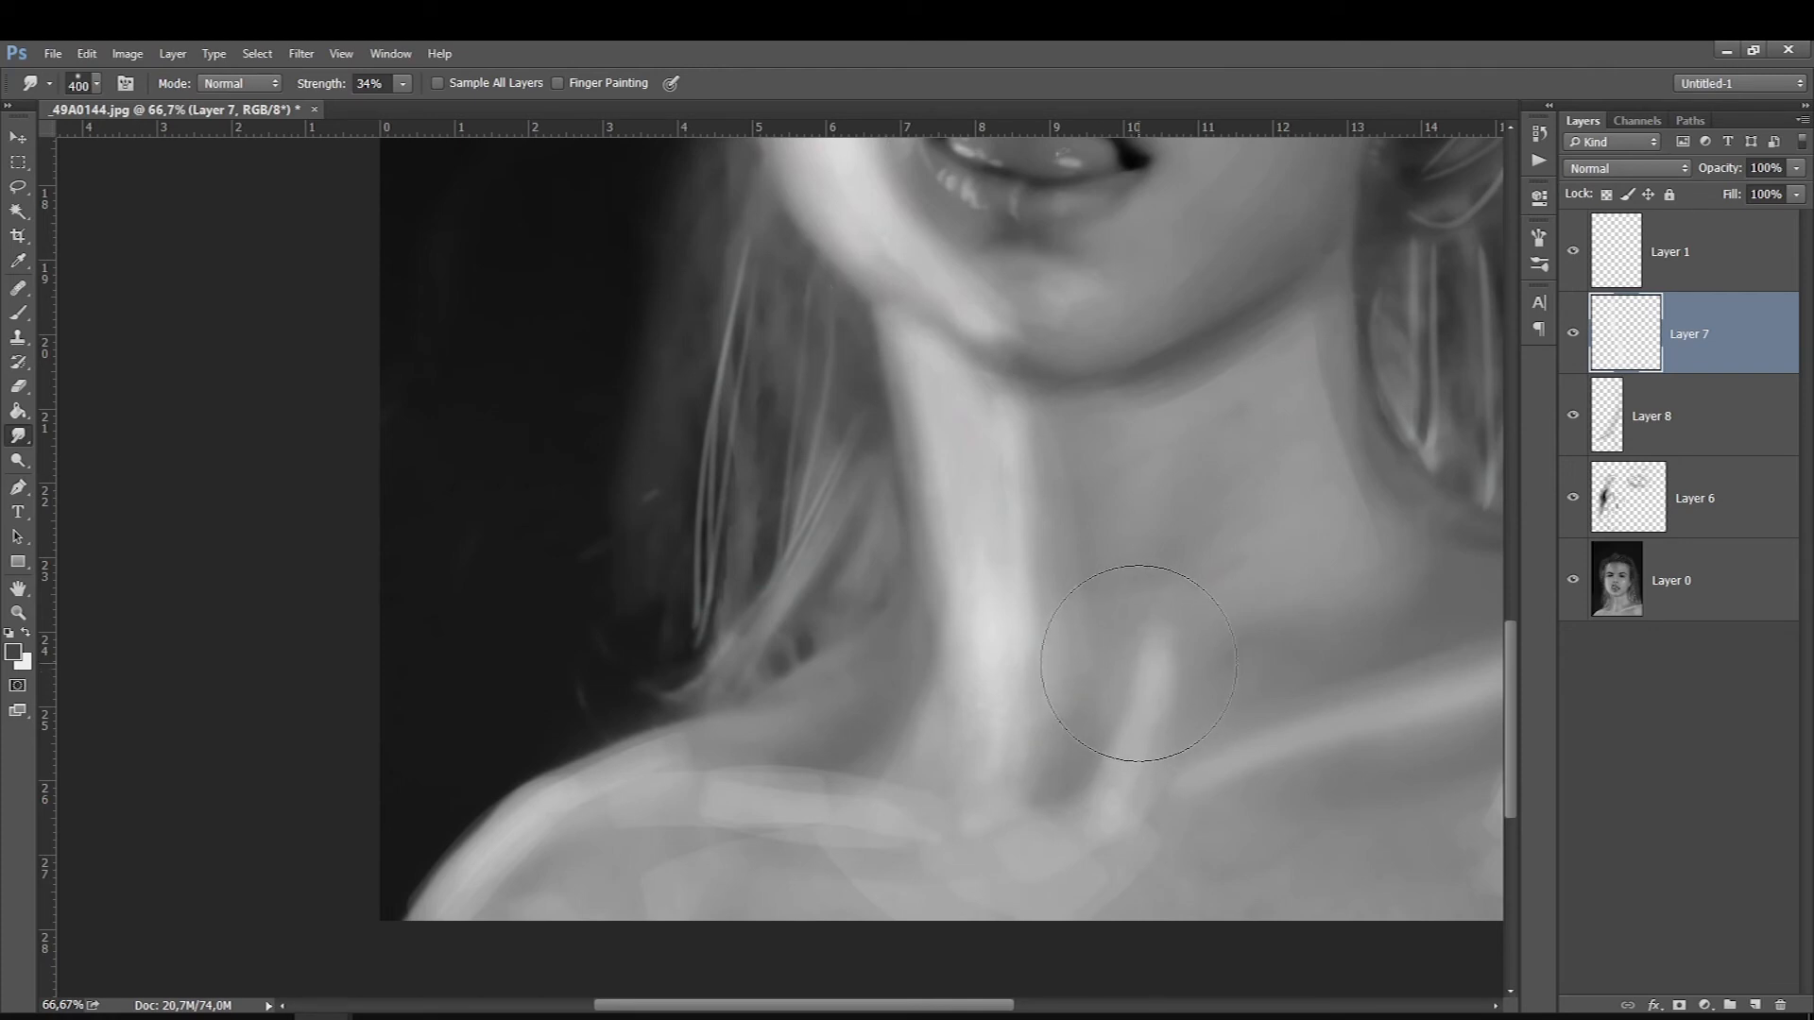
Smudge the throat, collarbone and left-hand shoulder highlights smooth with tips of about 500 px
key("bracketright")
key("bracketright")
key("bracketright")
mouse_move(1058, 897)
left_mouse_down()
mouse_move(883, 789)
mouse_move(739, 811)
mouse_move(619, 777)
mouse_move(485, 831)
mouse_move(458, 898)
mouse_move(486, 810)
left_mouse_up()
key("bracketleft")
key("bracketright")
key("bracketleft")
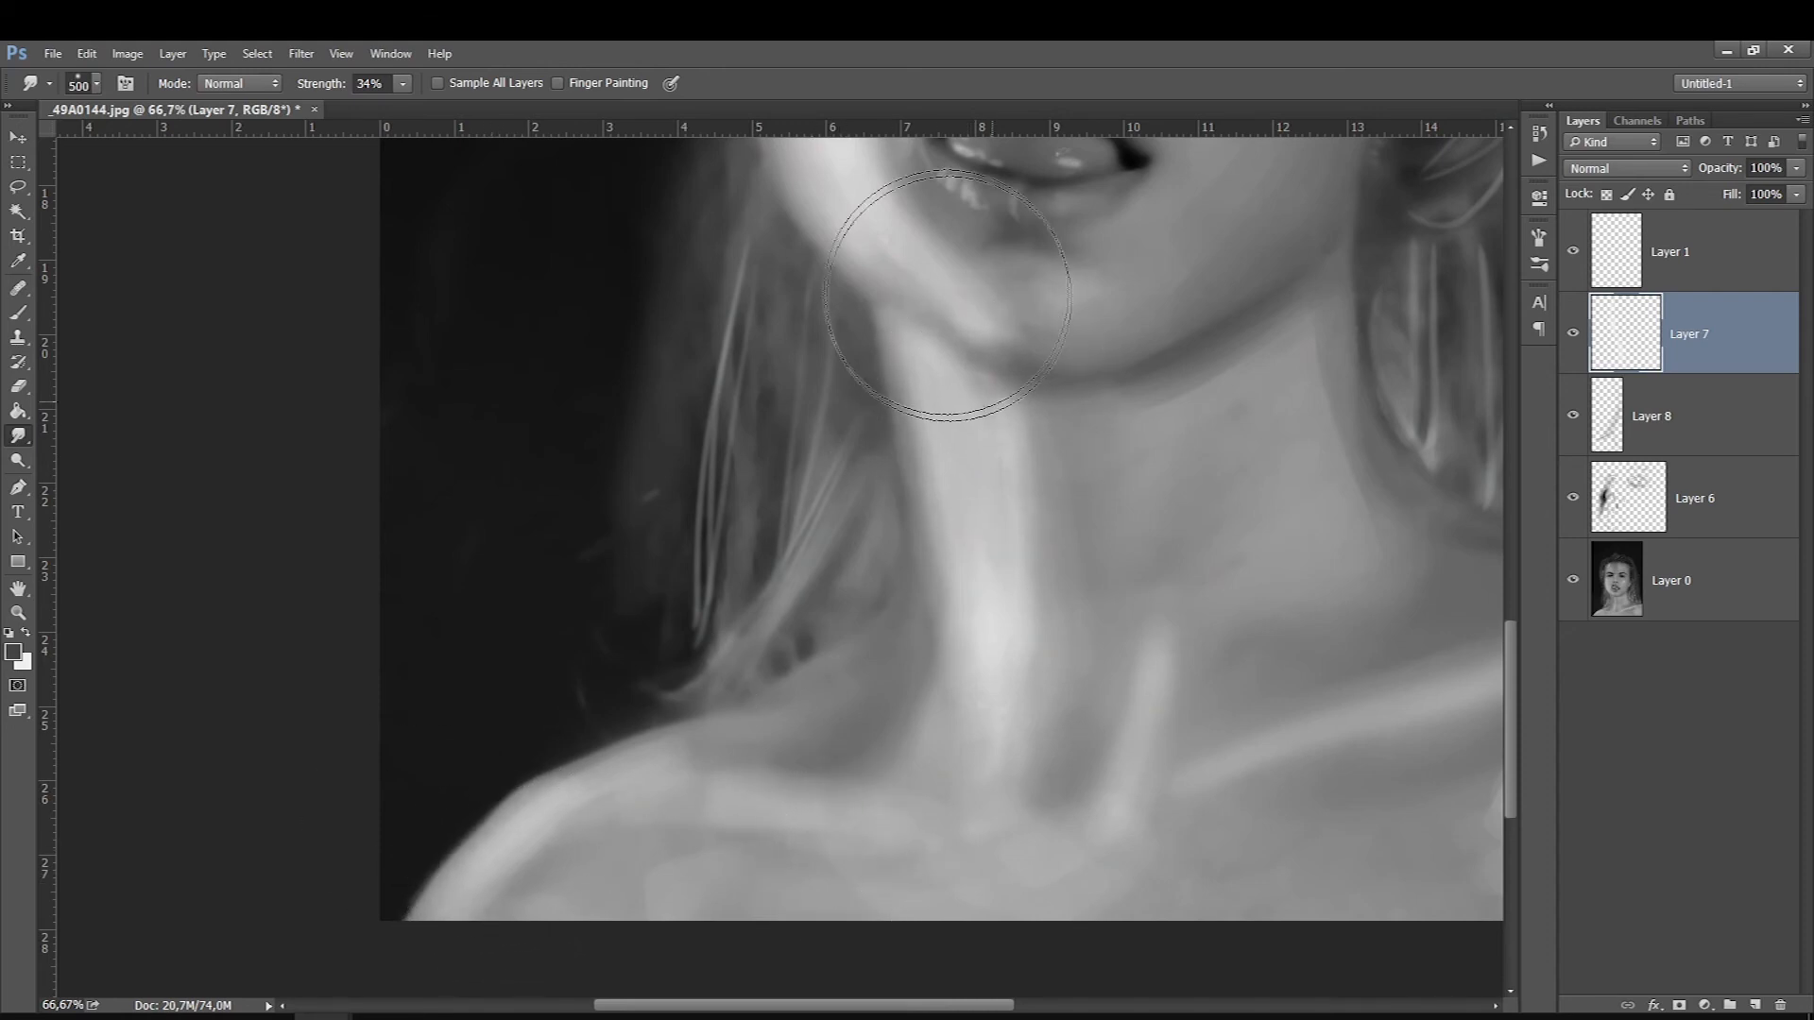
Soften the jawline highlight with a 175 px smudge tip and reduce Layer 7's opacity to 74%
key("bracketleft")
key("bracketleft")
scroll(928, 340, "up", 5)
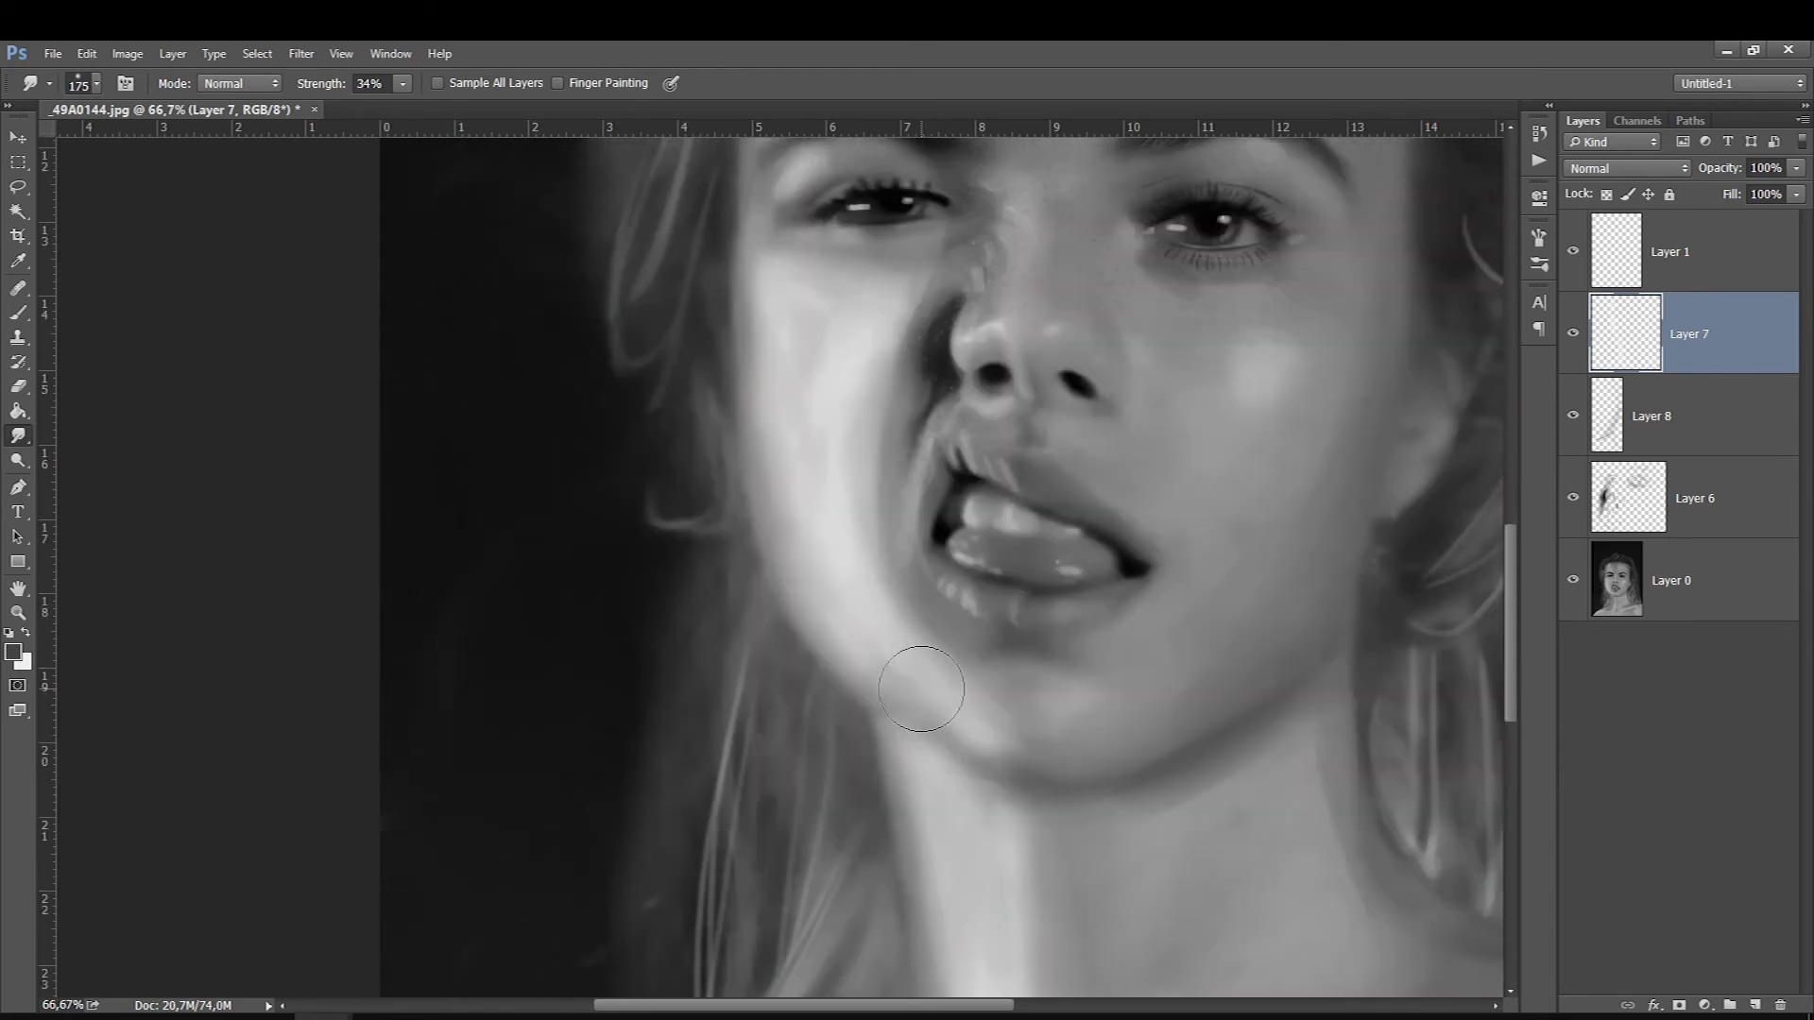
left_click(1796, 168)
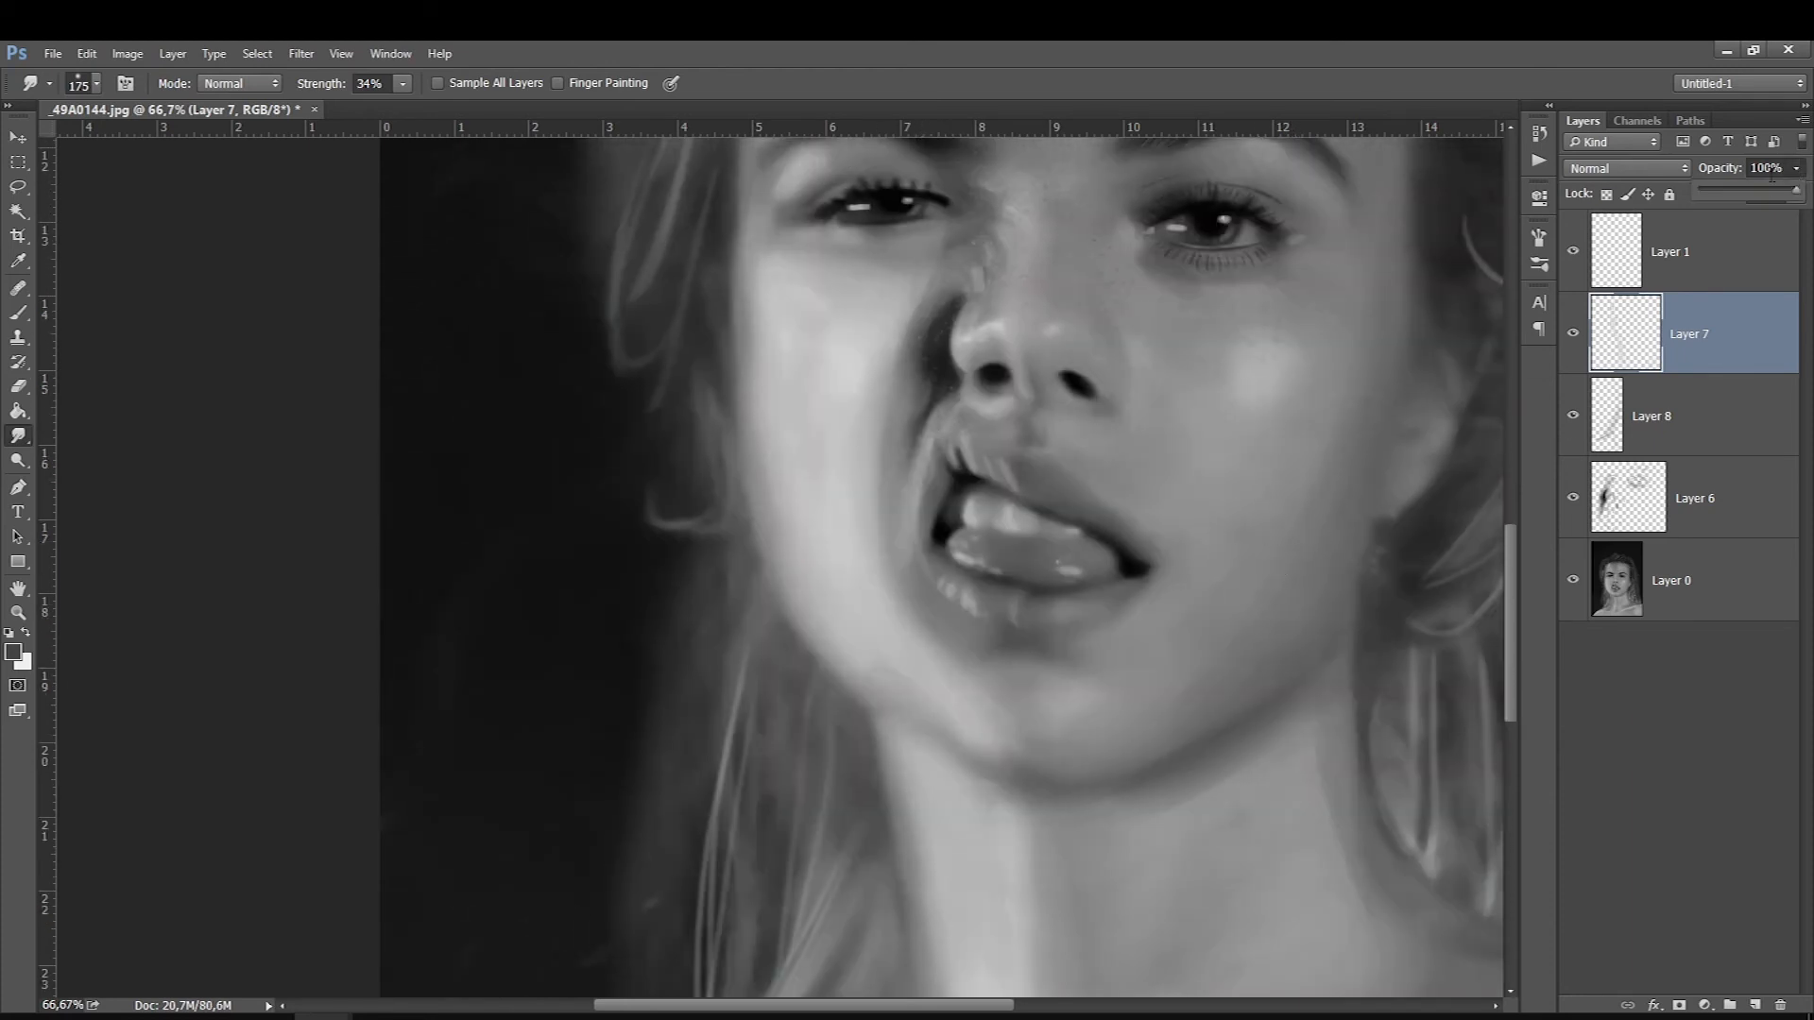
left_click_drag(1760, 189, 1776, 190)
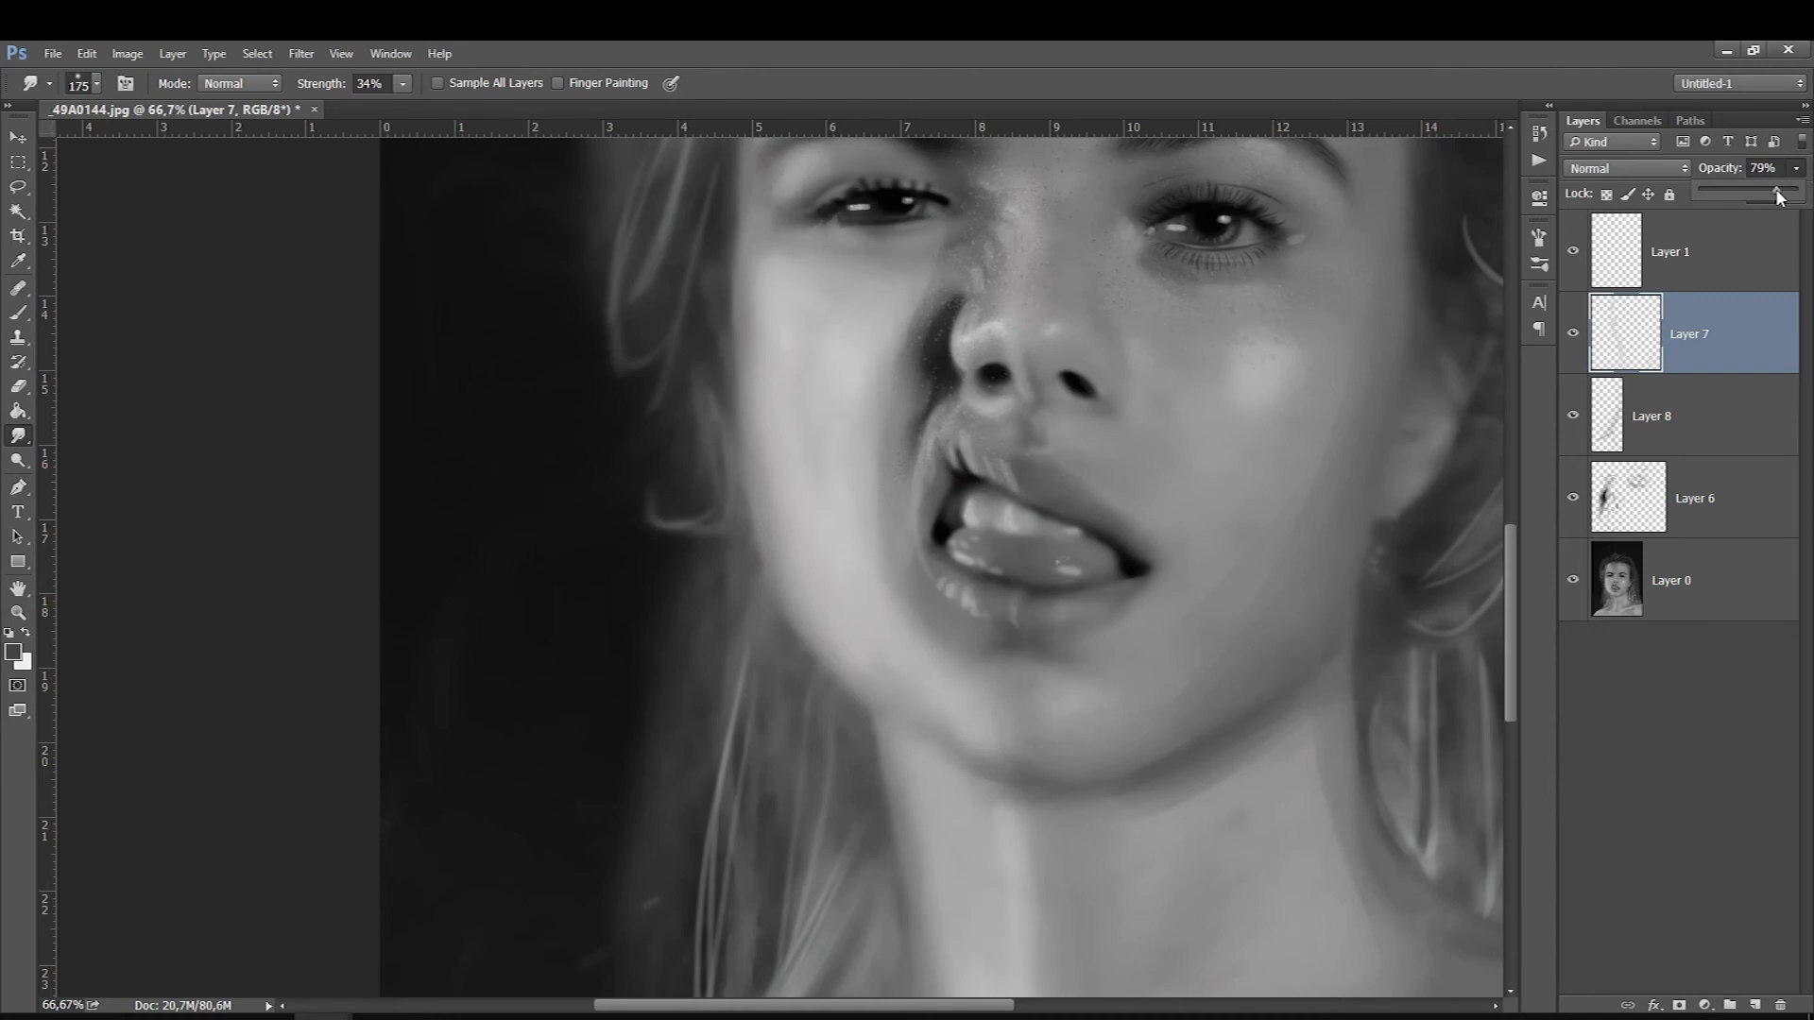
left_click(1575, 333)
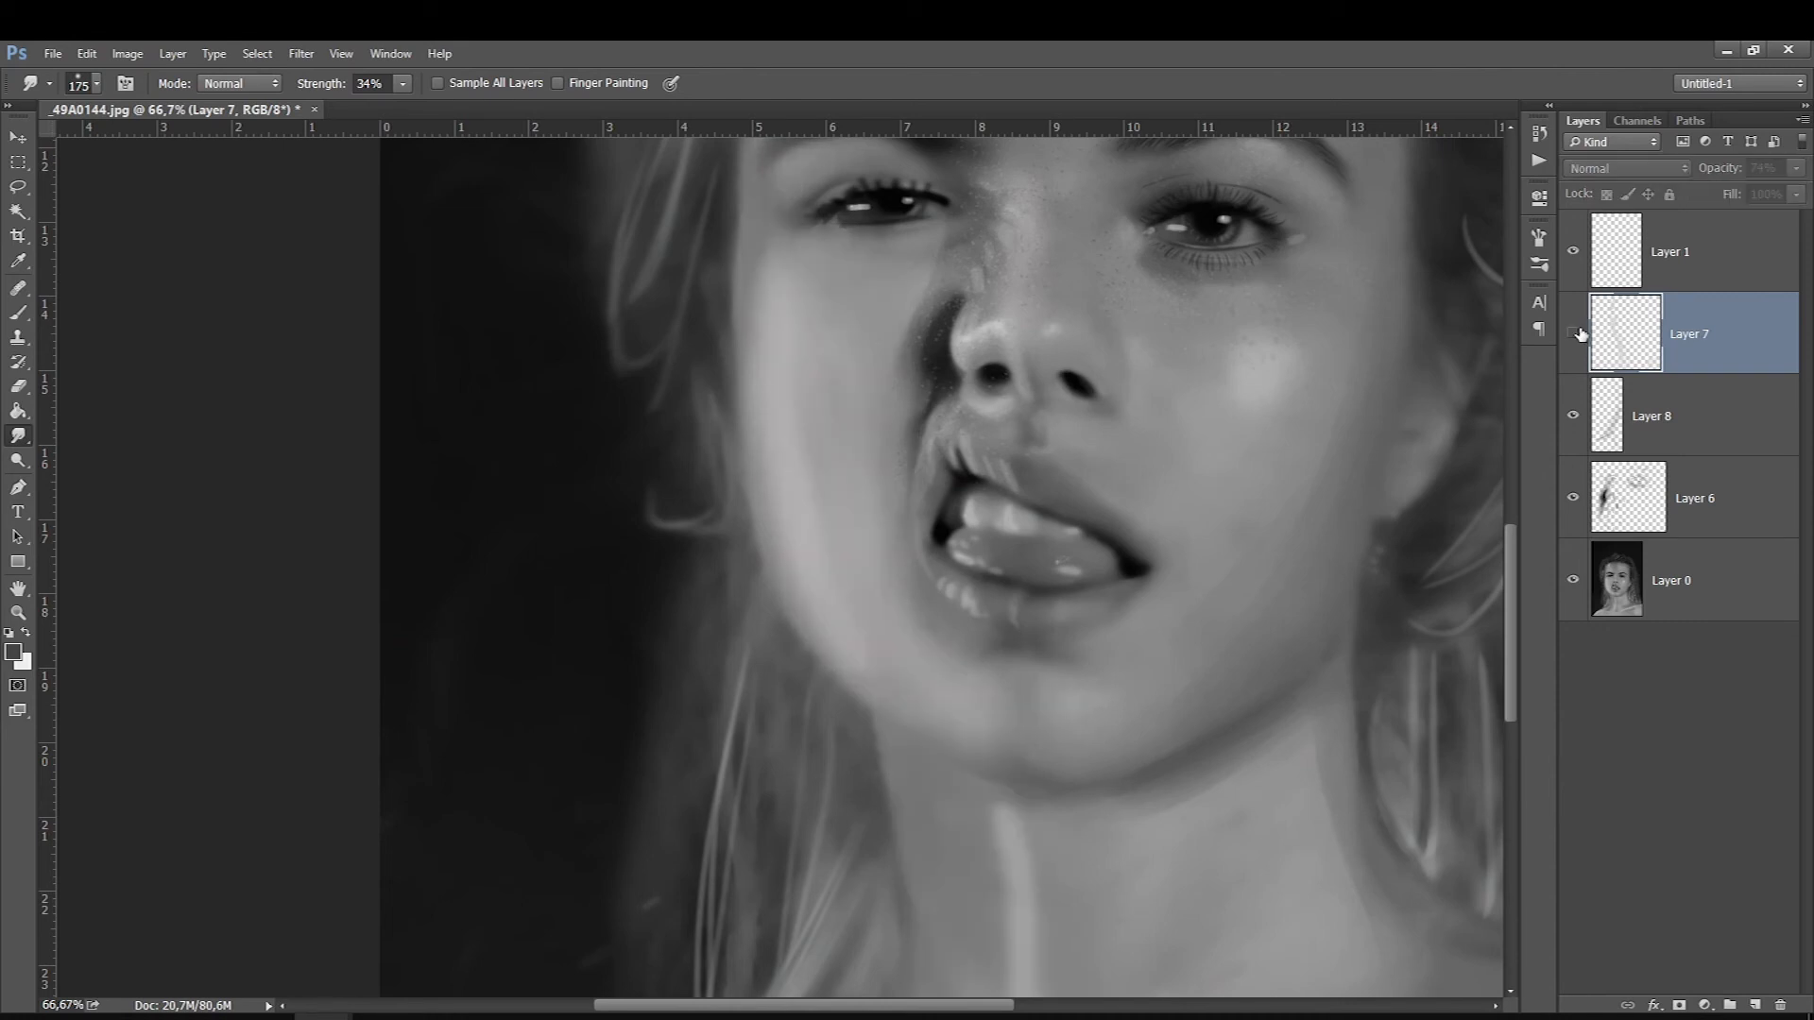
left_click(1574, 332)
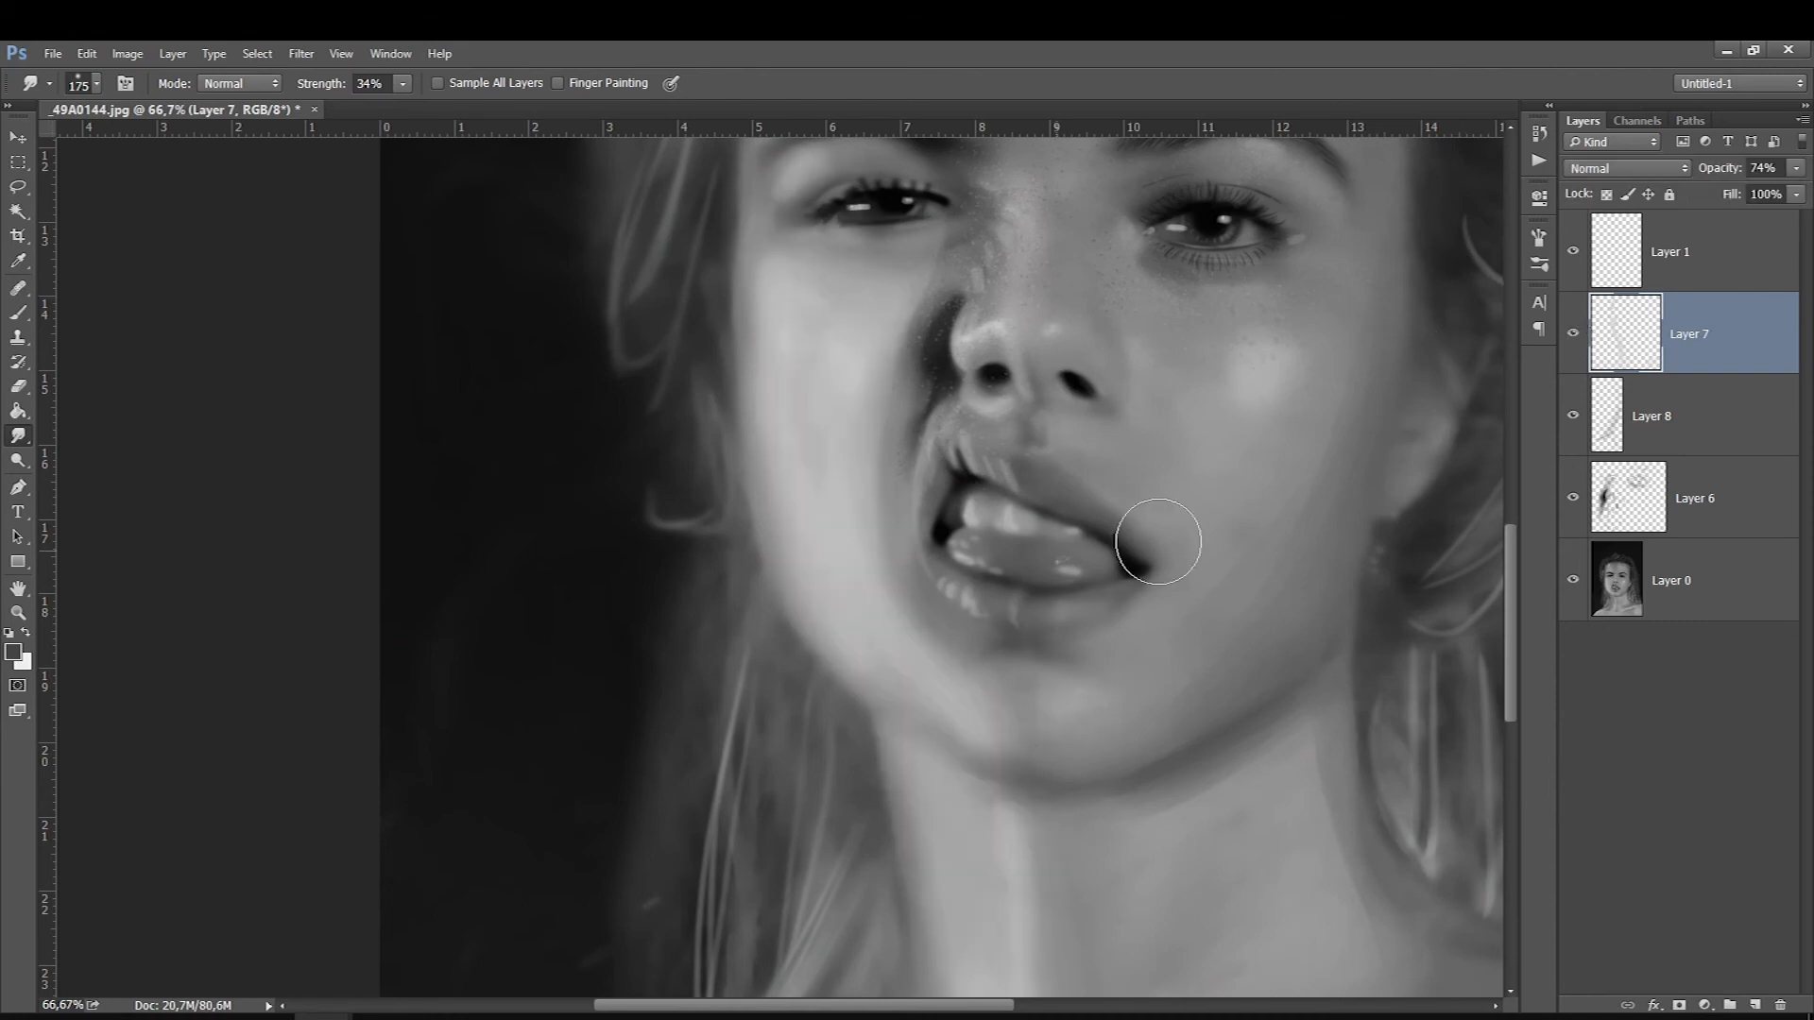
Examine the blended face and compare the whole portrait with Layer 7 hidden and shown
left_click_drag(1512, 571, 1515, 520)
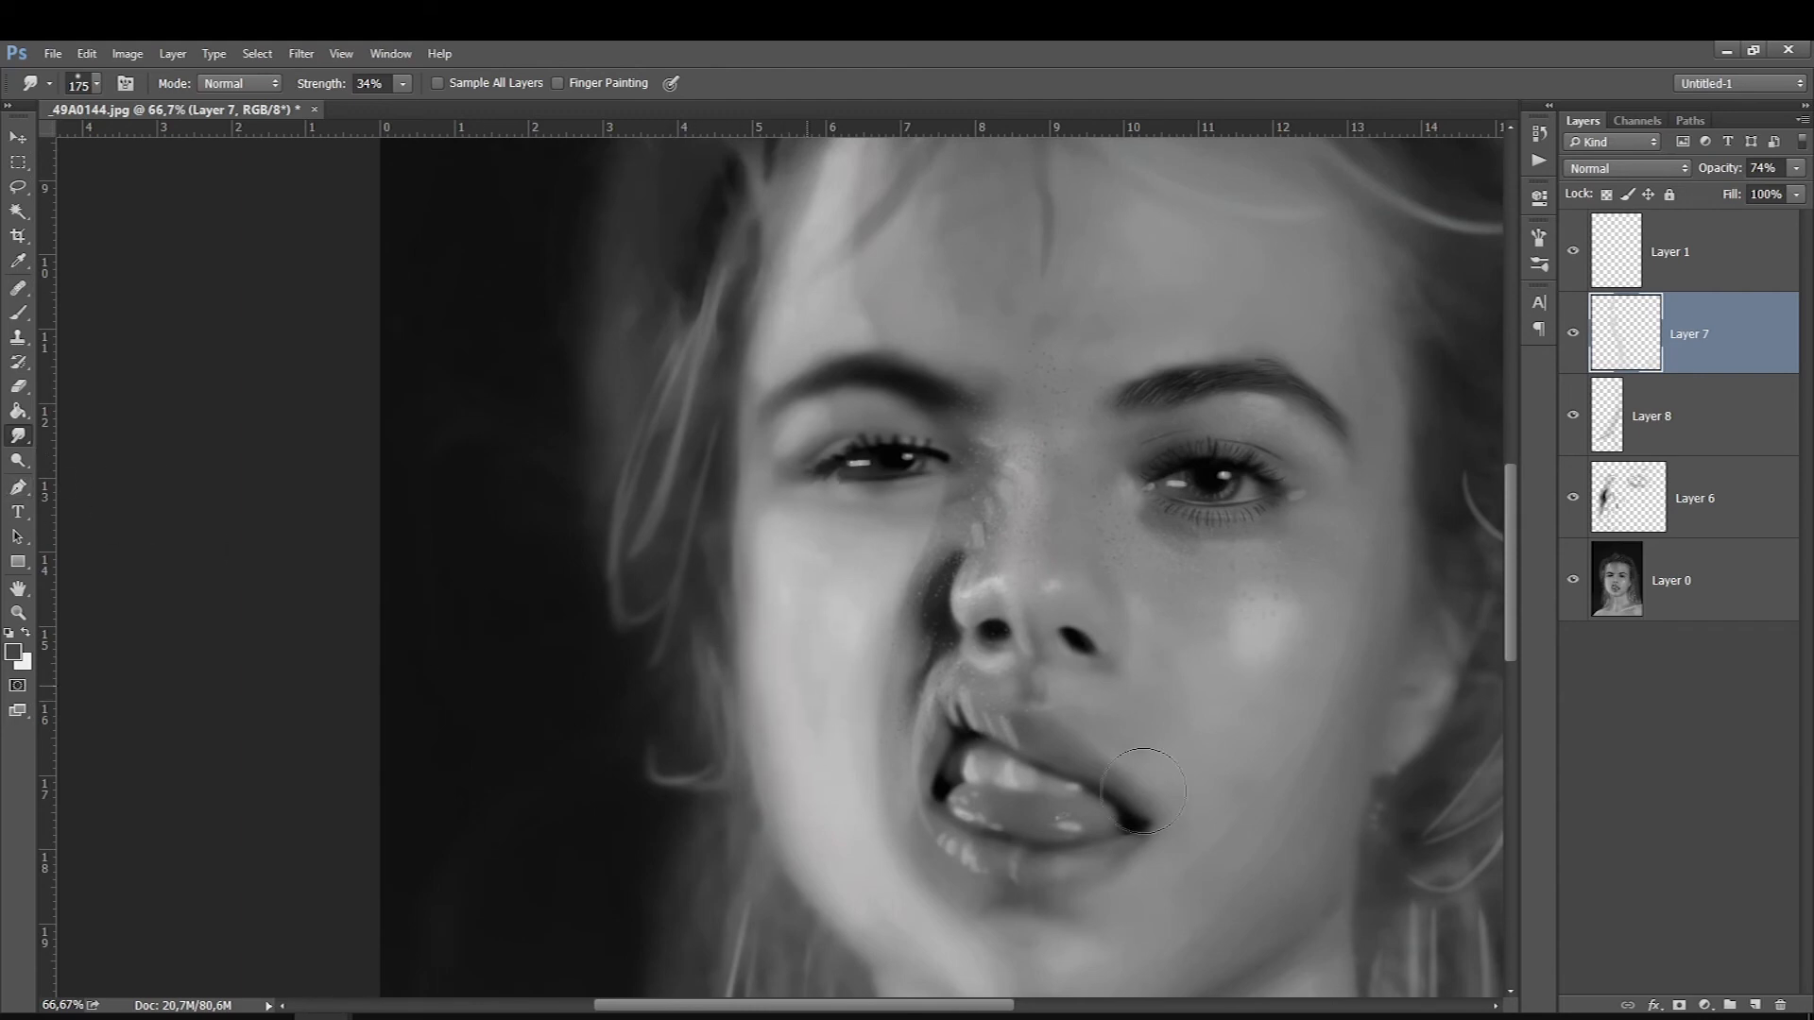
scroll(1039, 585, "down", 5)
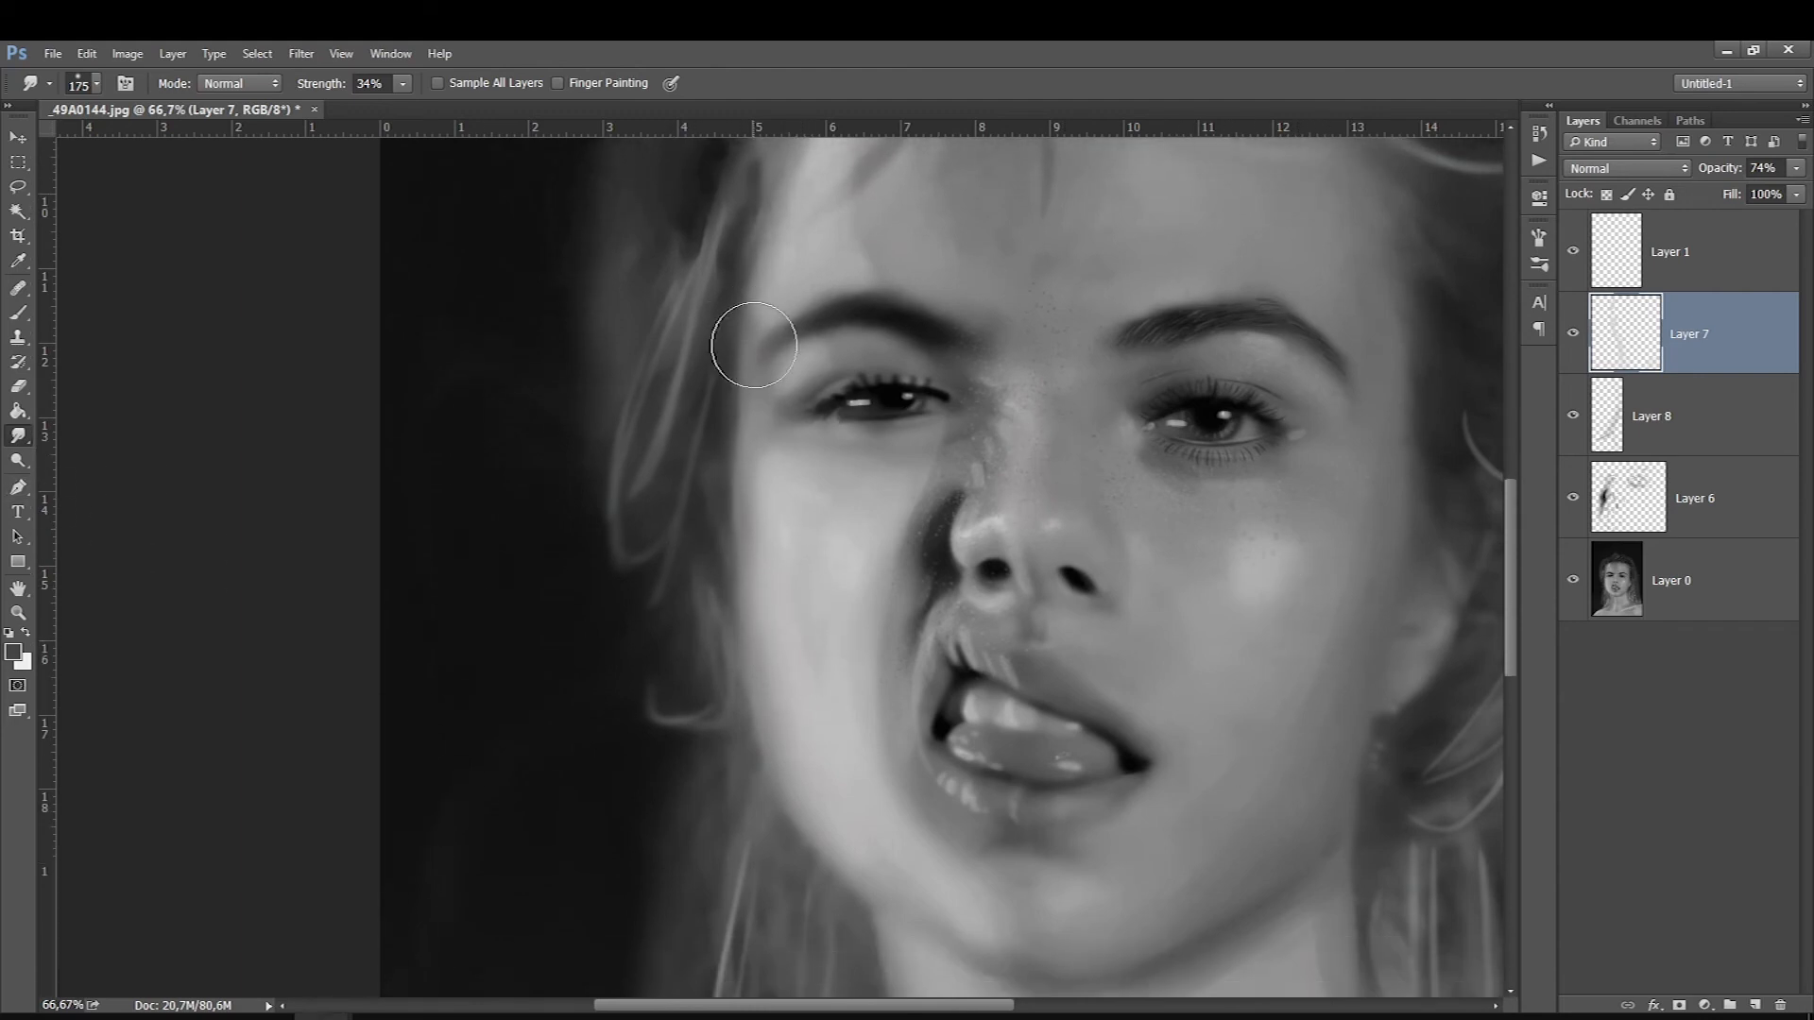
scroll(737, 548, "up", 5)
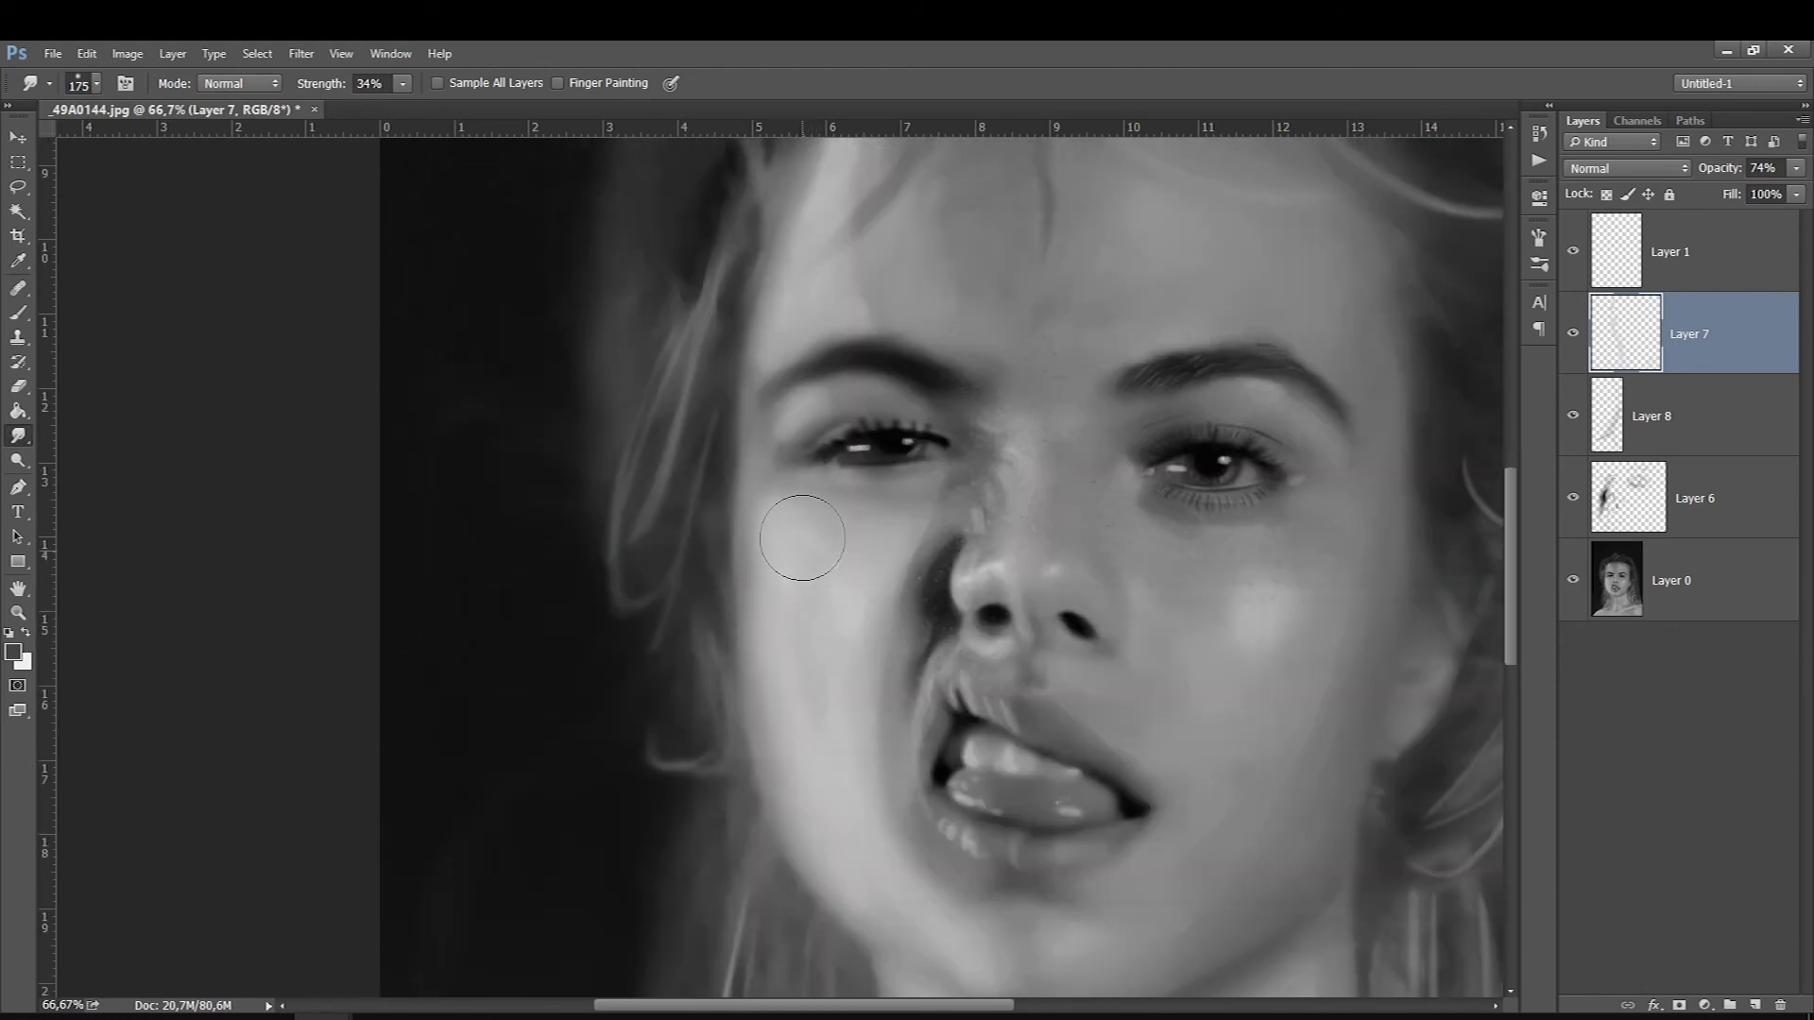
scroll(878, 529, "up", 3)
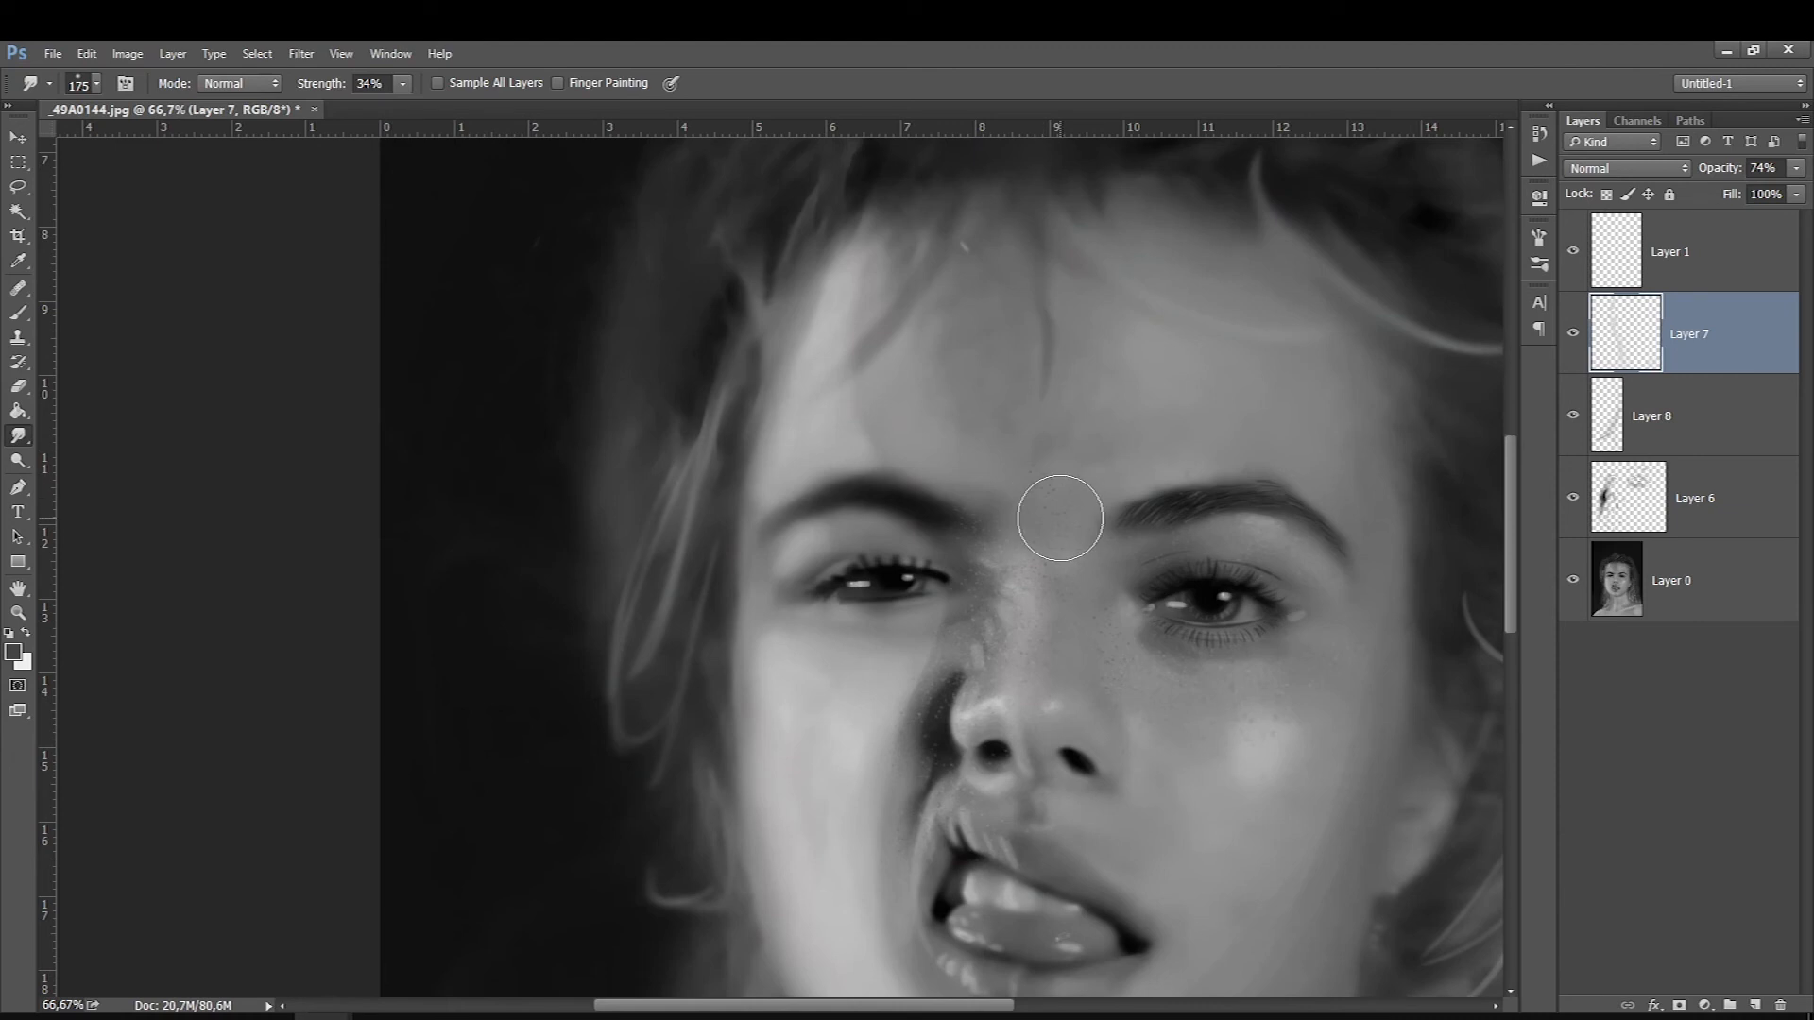
key("ctrl+0")
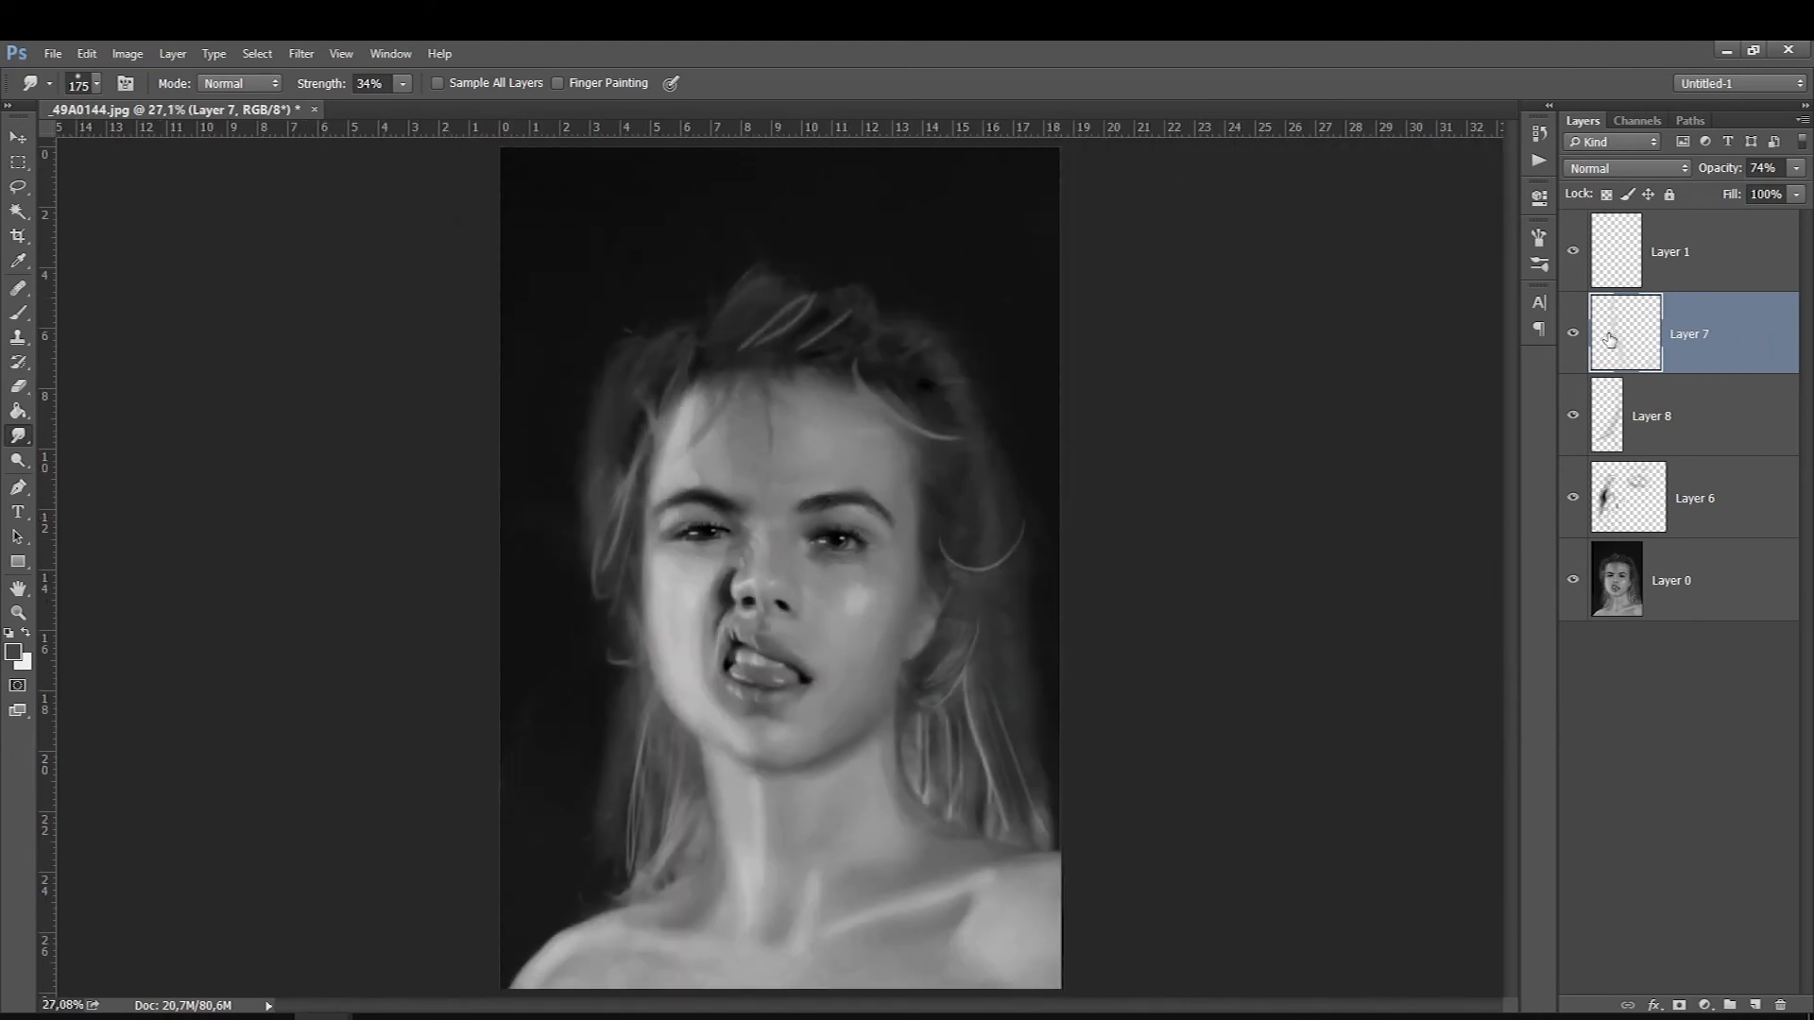
left_click(1570, 334)
left_click(1571, 335)
left_click(1570, 334)
left_click(1570, 334)
left_click(1570, 335)
left_click(1571, 335)
Create a new layer above Layer 7 and switch to the Brush with the near-white foreground colour
left_click(1665, 576)
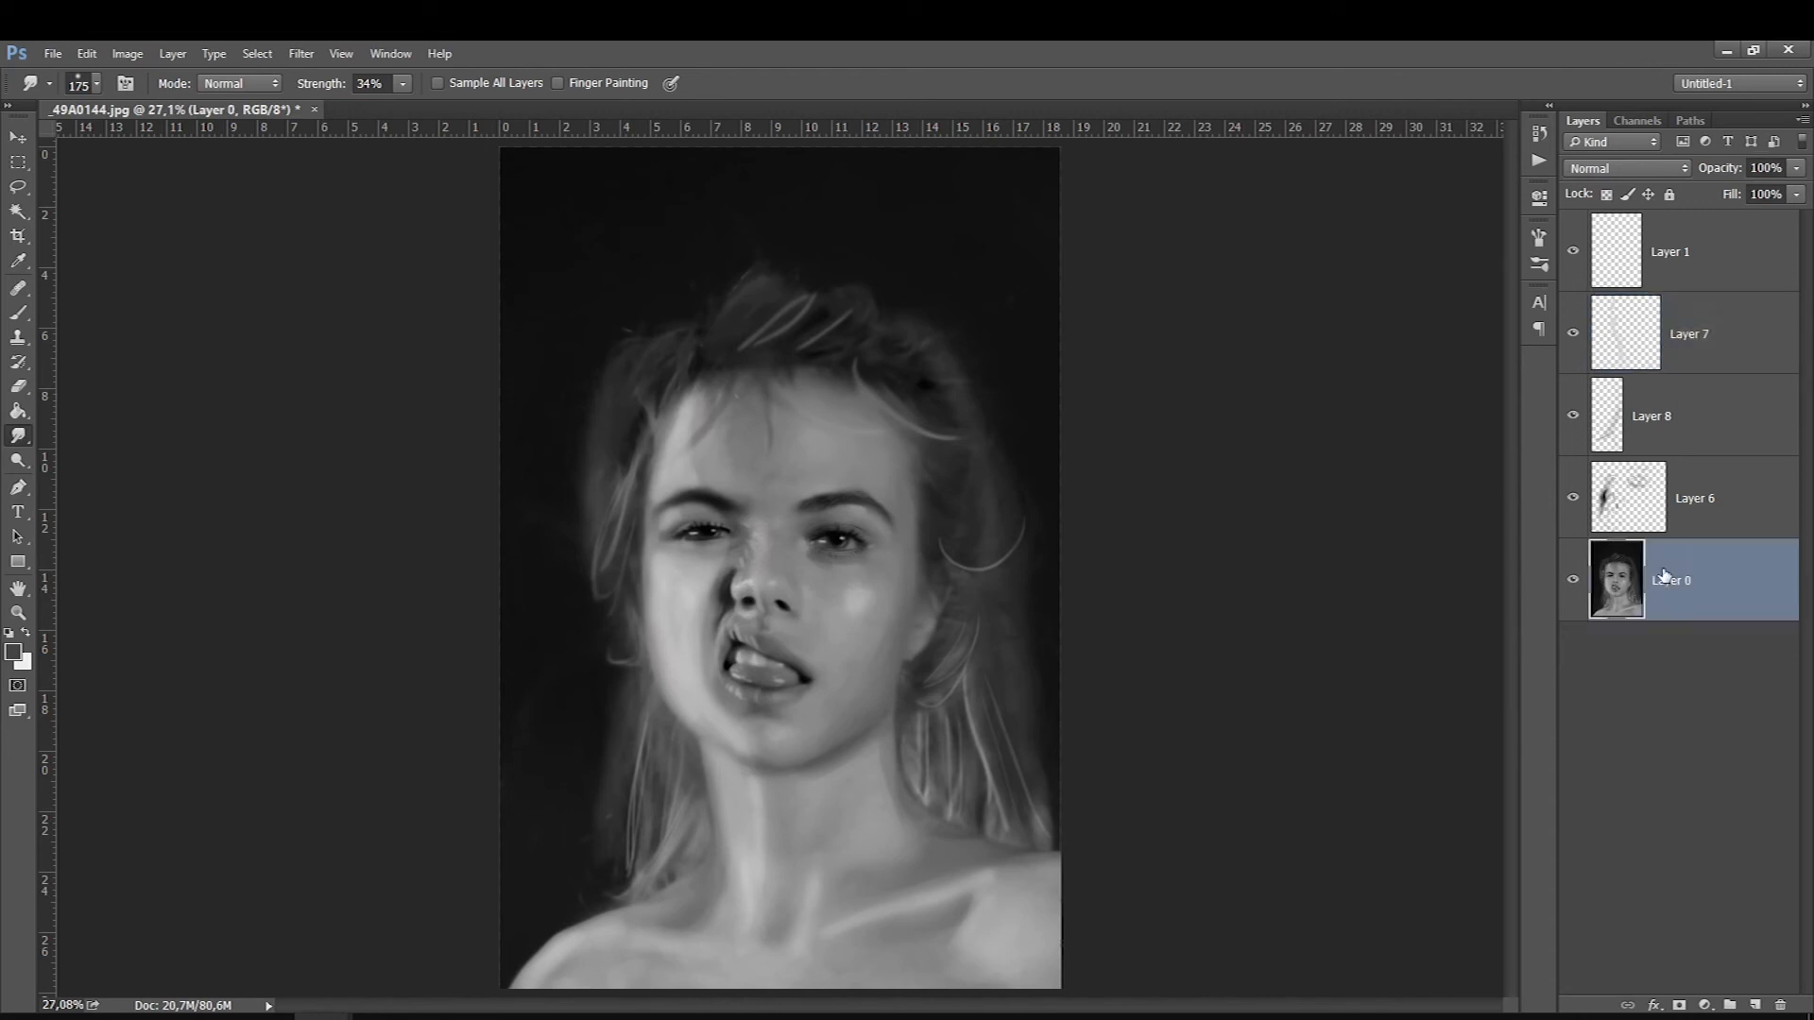
left_click(1703, 300)
left_click(1755, 1005)
left_click(18, 313)
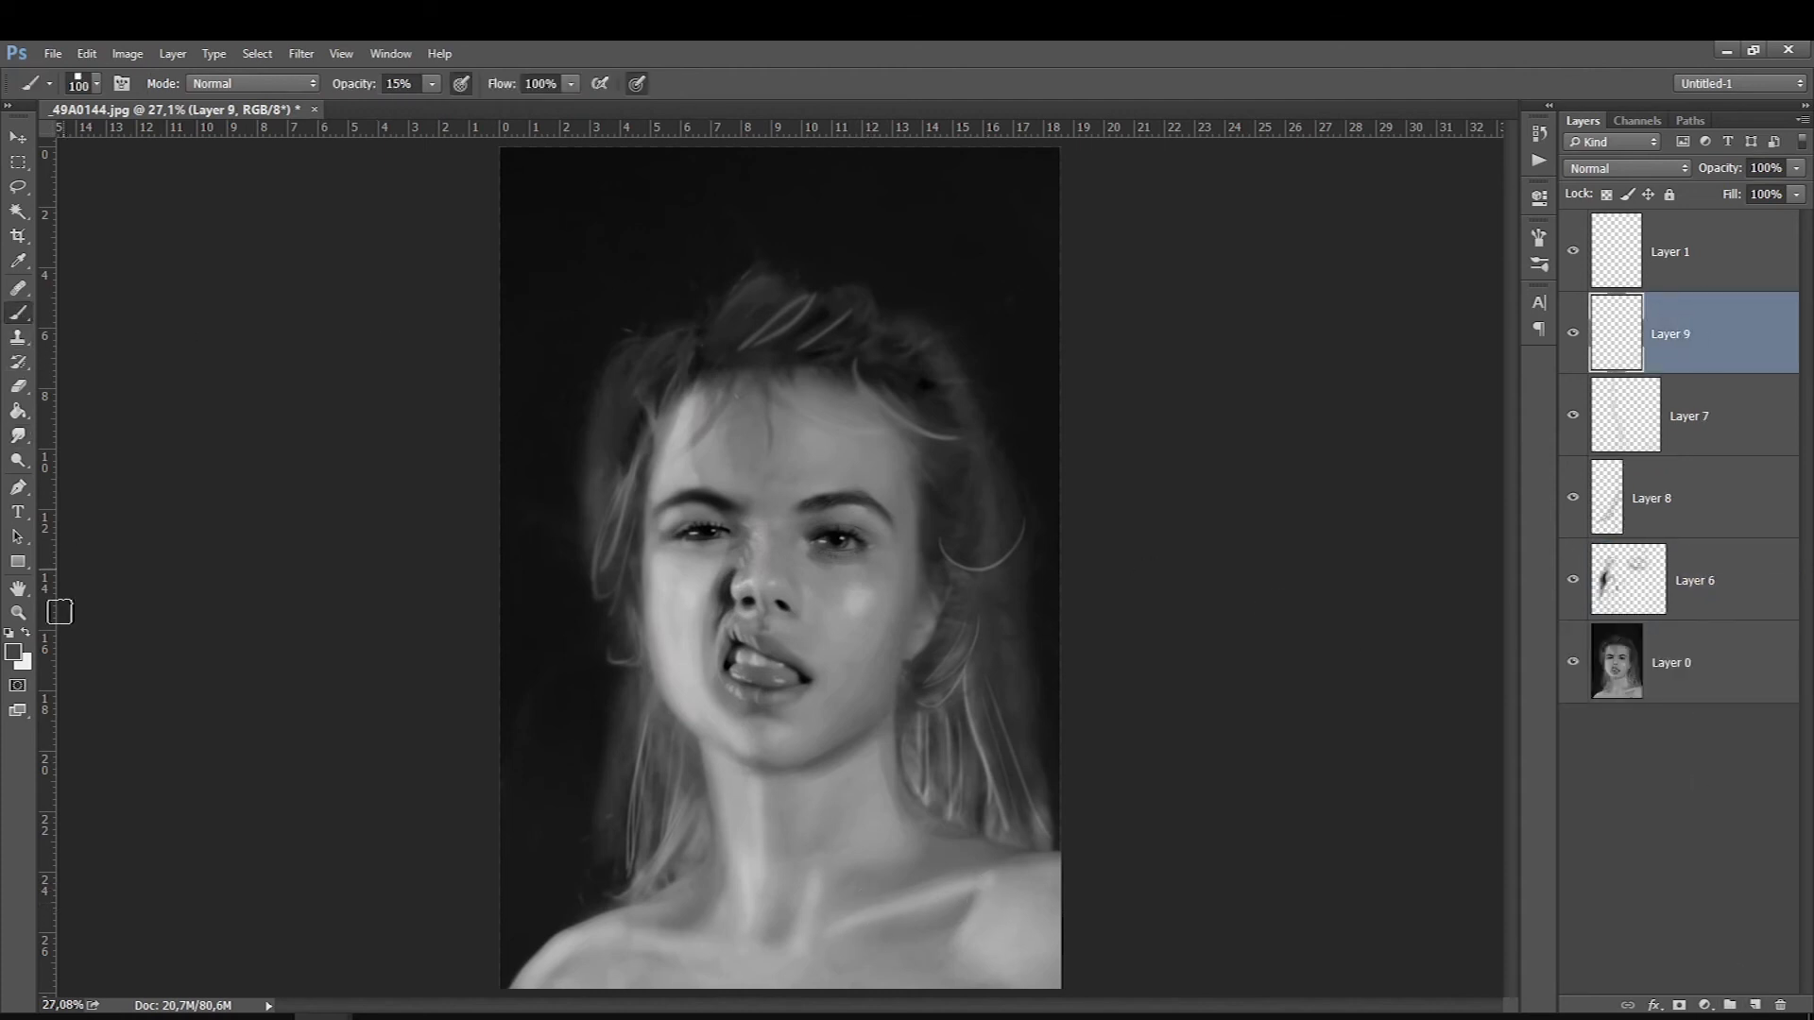
left_click(27, 632)
scroll(698, 403, "up", 2)
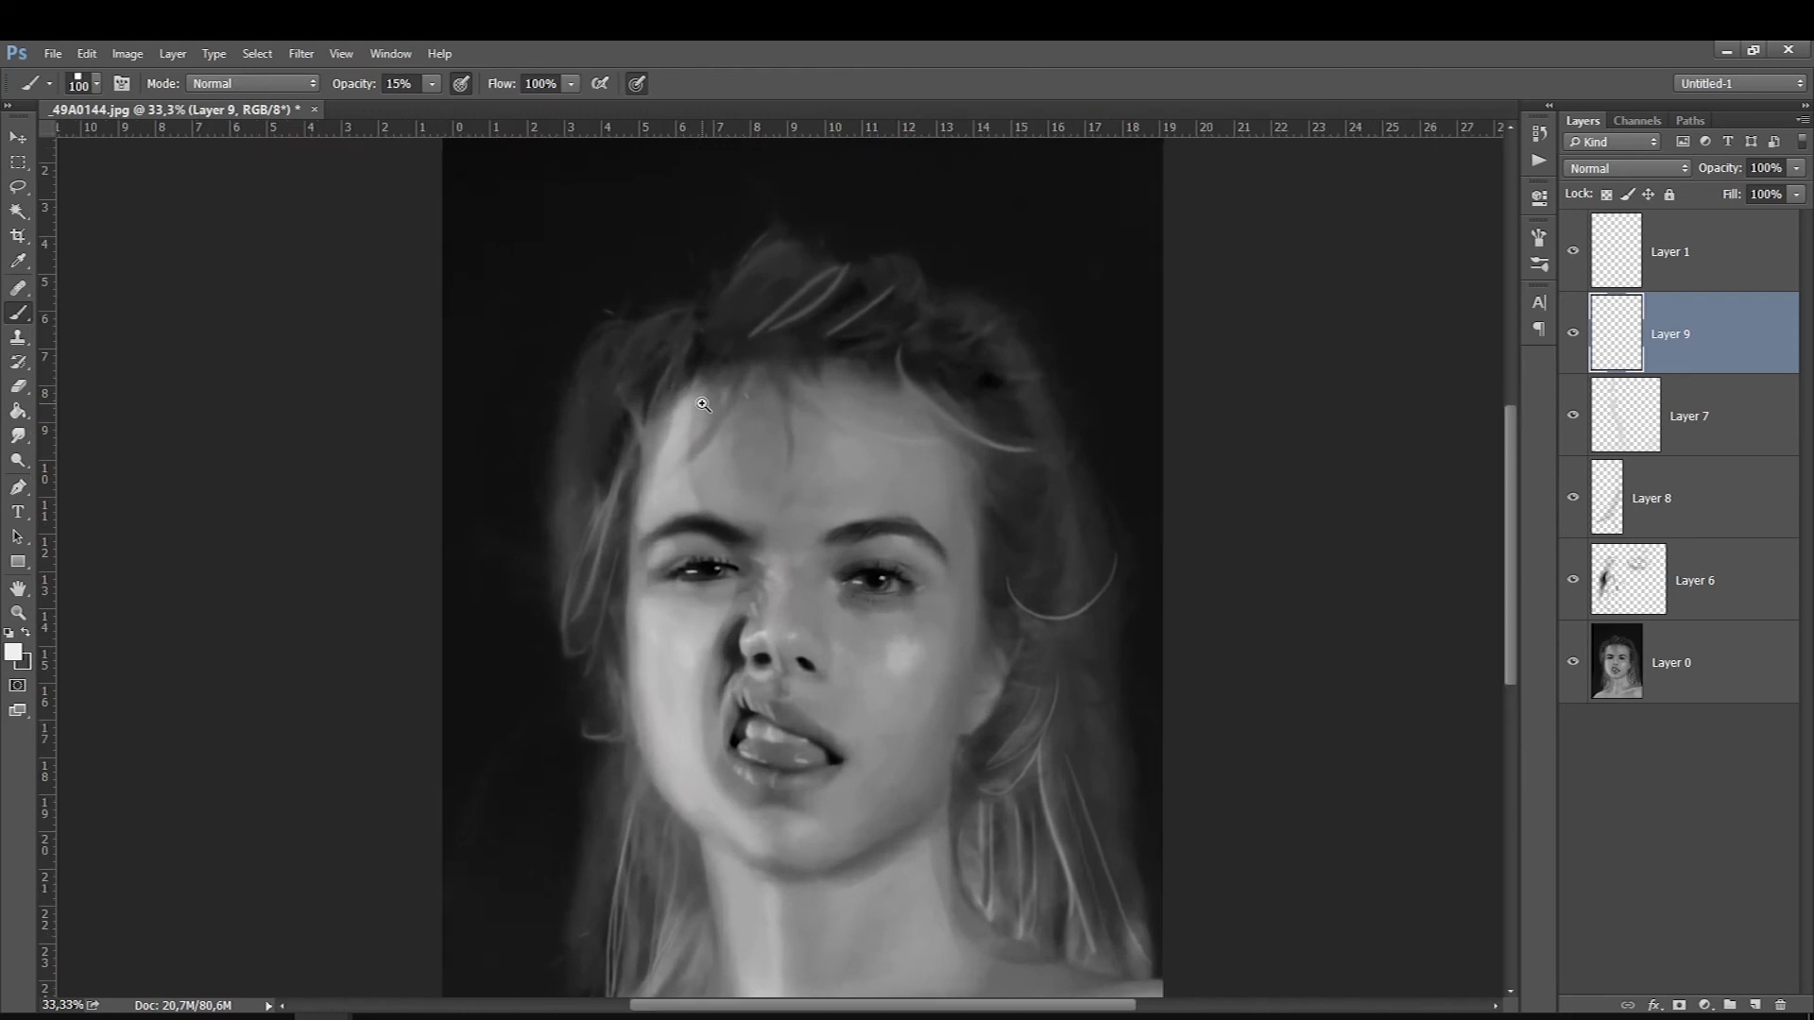
Paint fine near-white strands falling over the forehead on Layer 9, using a 5 px brush tip at 100% opacity
right_click(753, 437)
left_click(931, 610)
left_click(1658, 333)
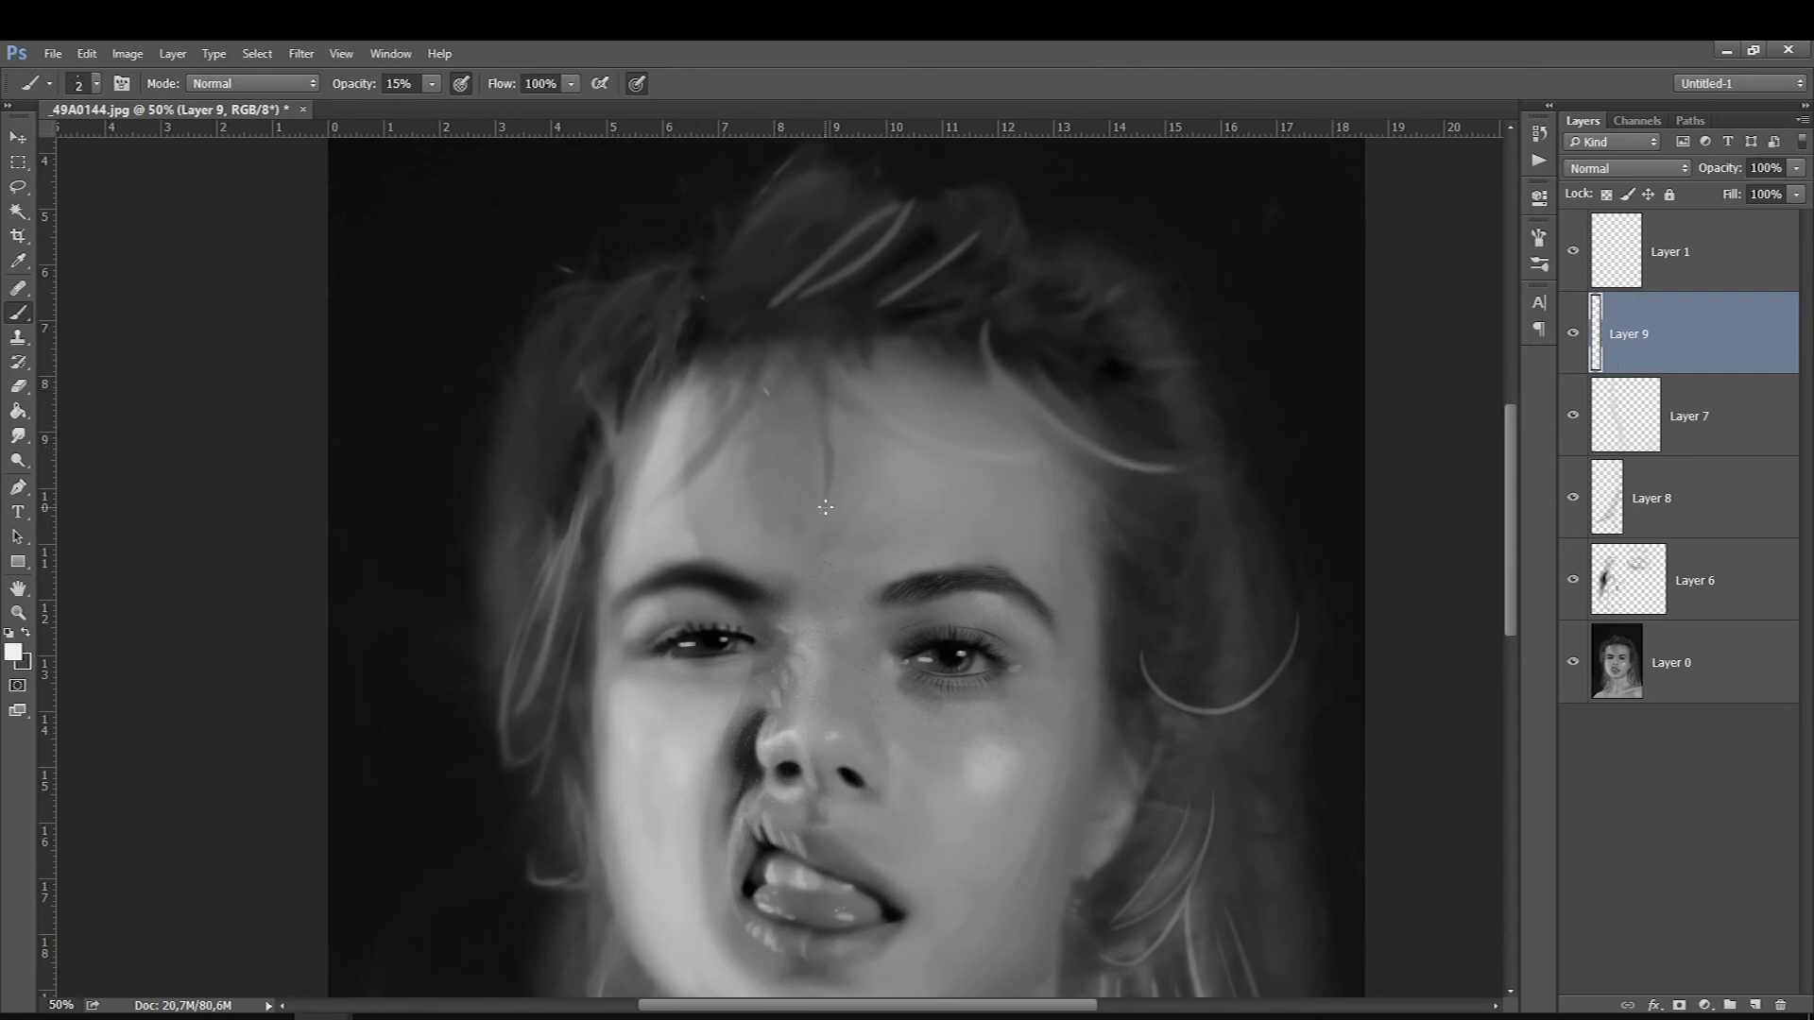
left_click(432, 84)
key("bracketright")
mouse_move(827, 493)
left_mouse_down()
mouse_move(808, 383)
mouse_move(864, 419)
left_mouse_up()
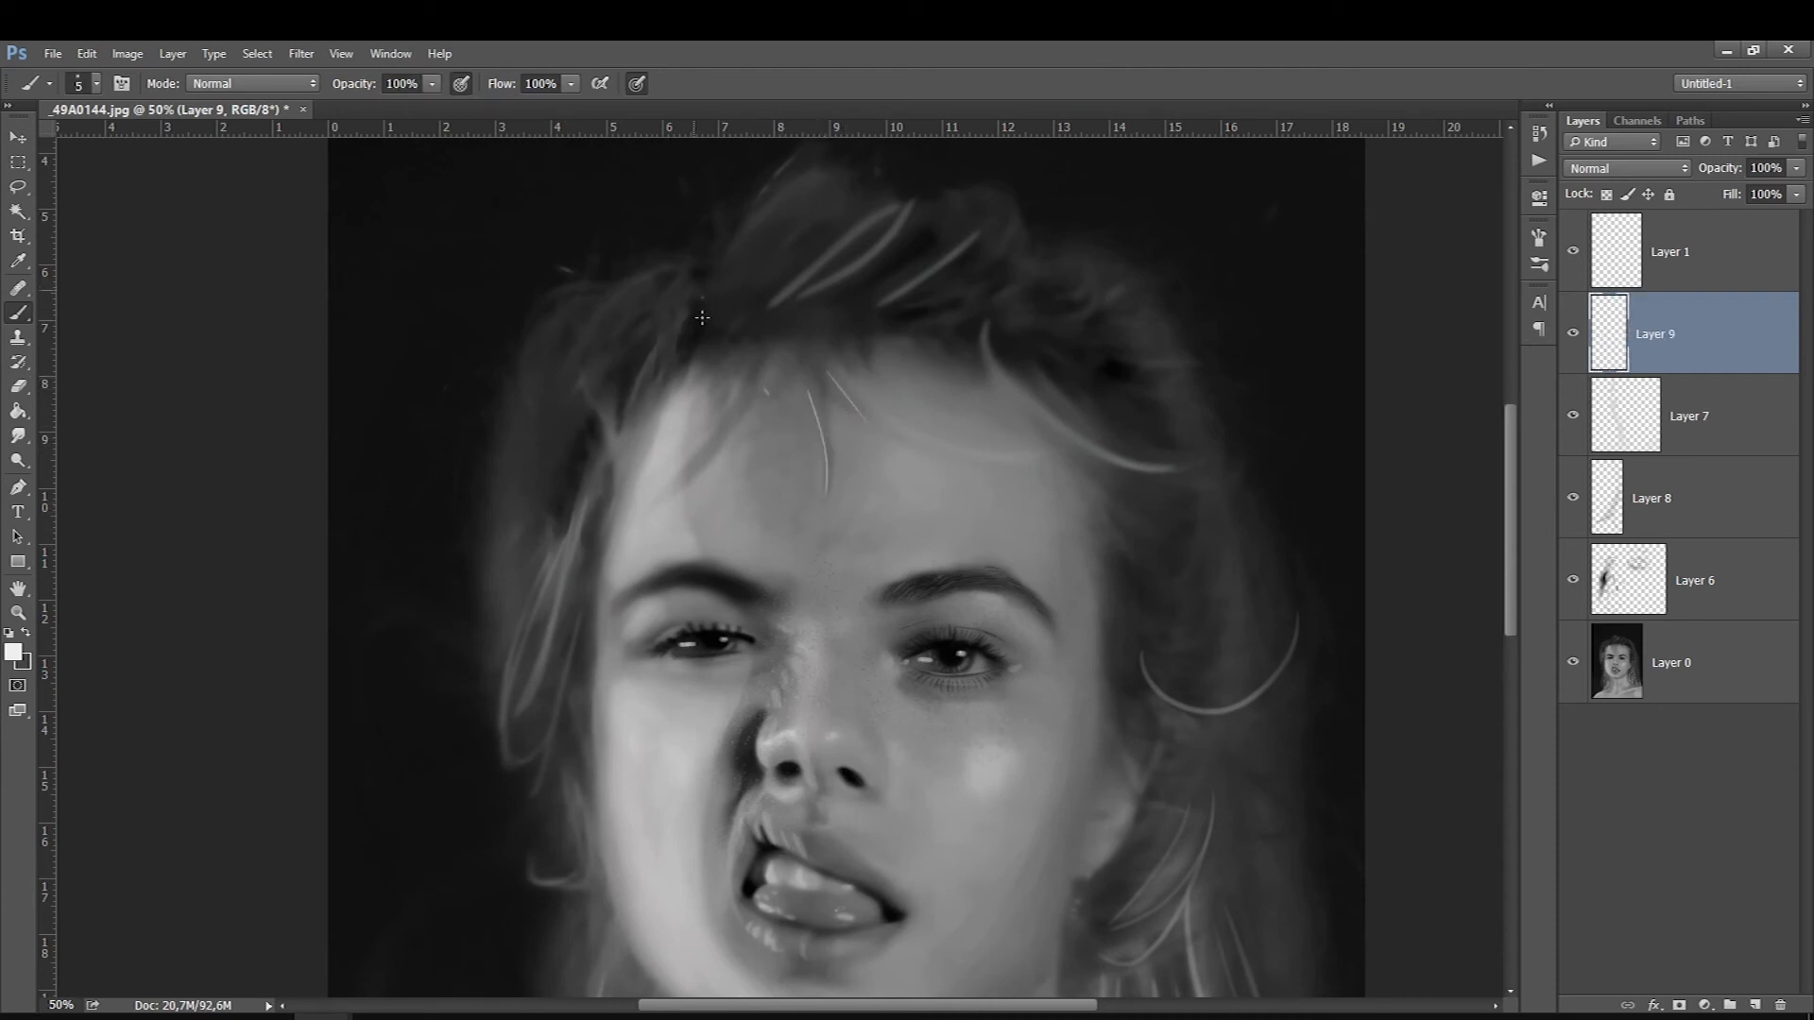
left_click_drag(761, 378, 801, 427)
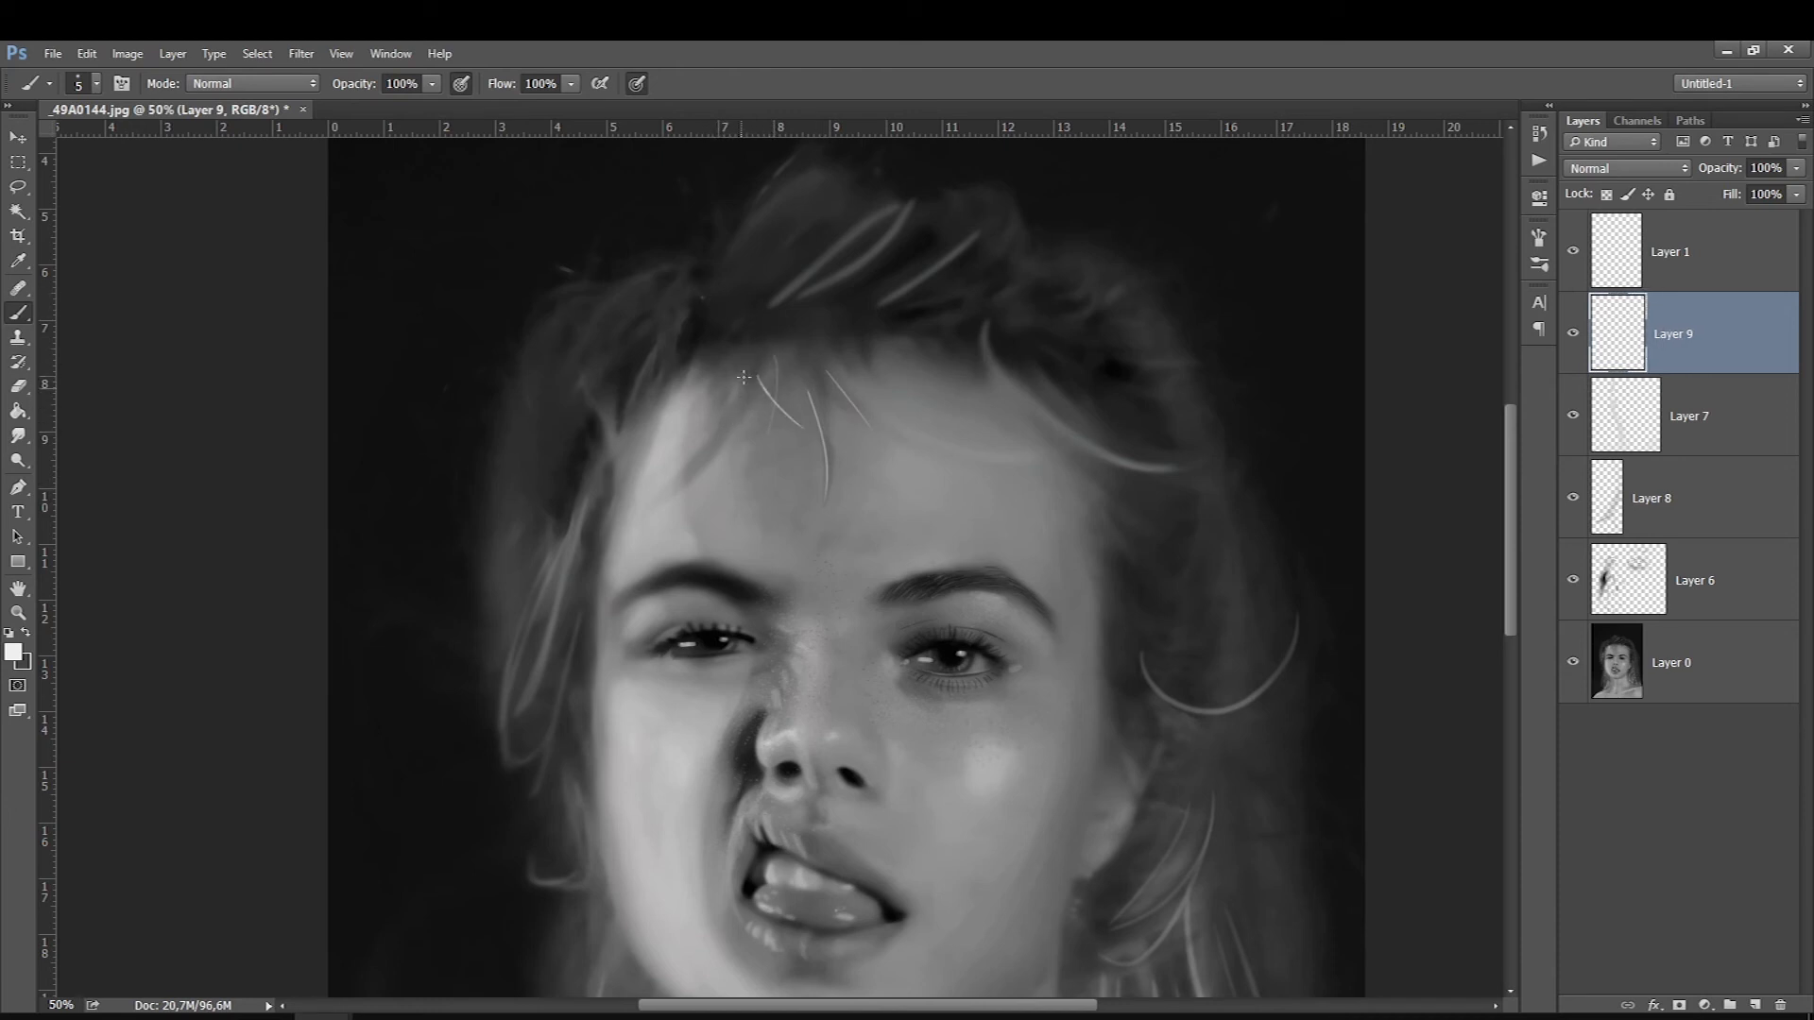
left_click_drag(740, 390, 704, 468)
Add thin light strands and ones in a grey sampled from the hair to the swept-up hair and forehead fringe
left_click_drag(793, 280, 879, 197)
left_click_drag(887, 283, 942, 223)
left_click(14, 651)
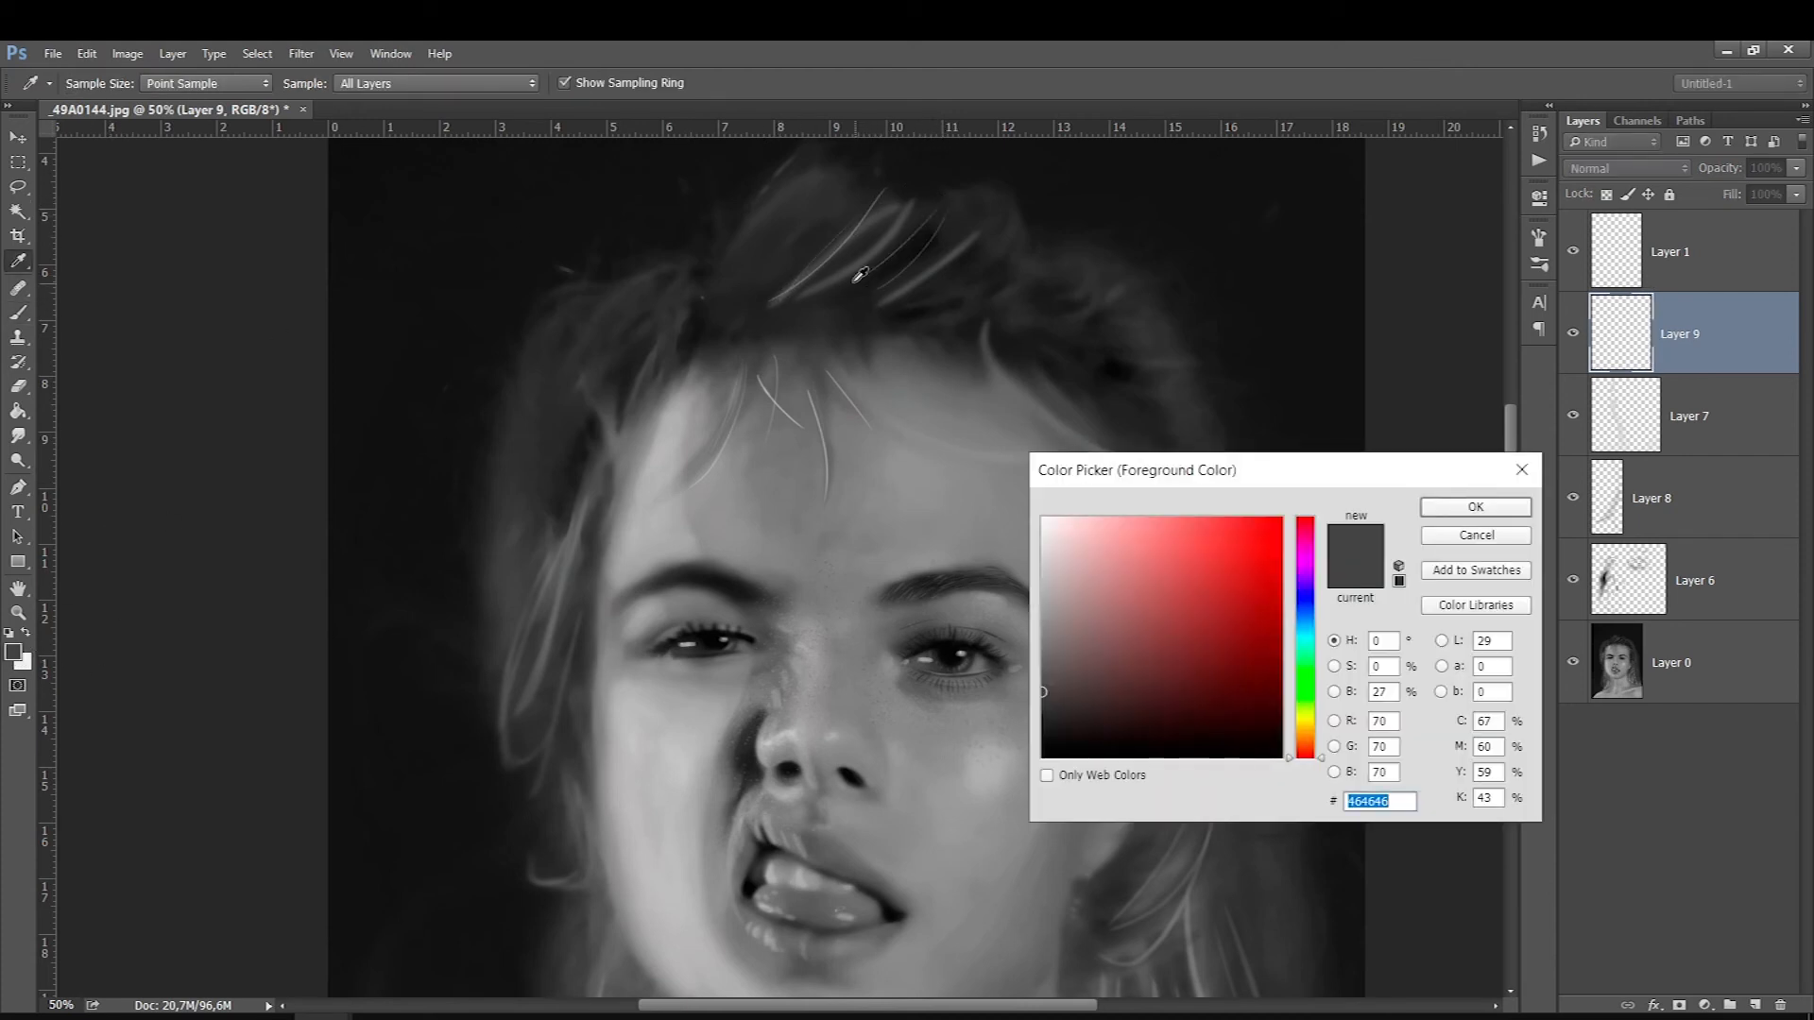
left_click(855, 269)
key("Return")
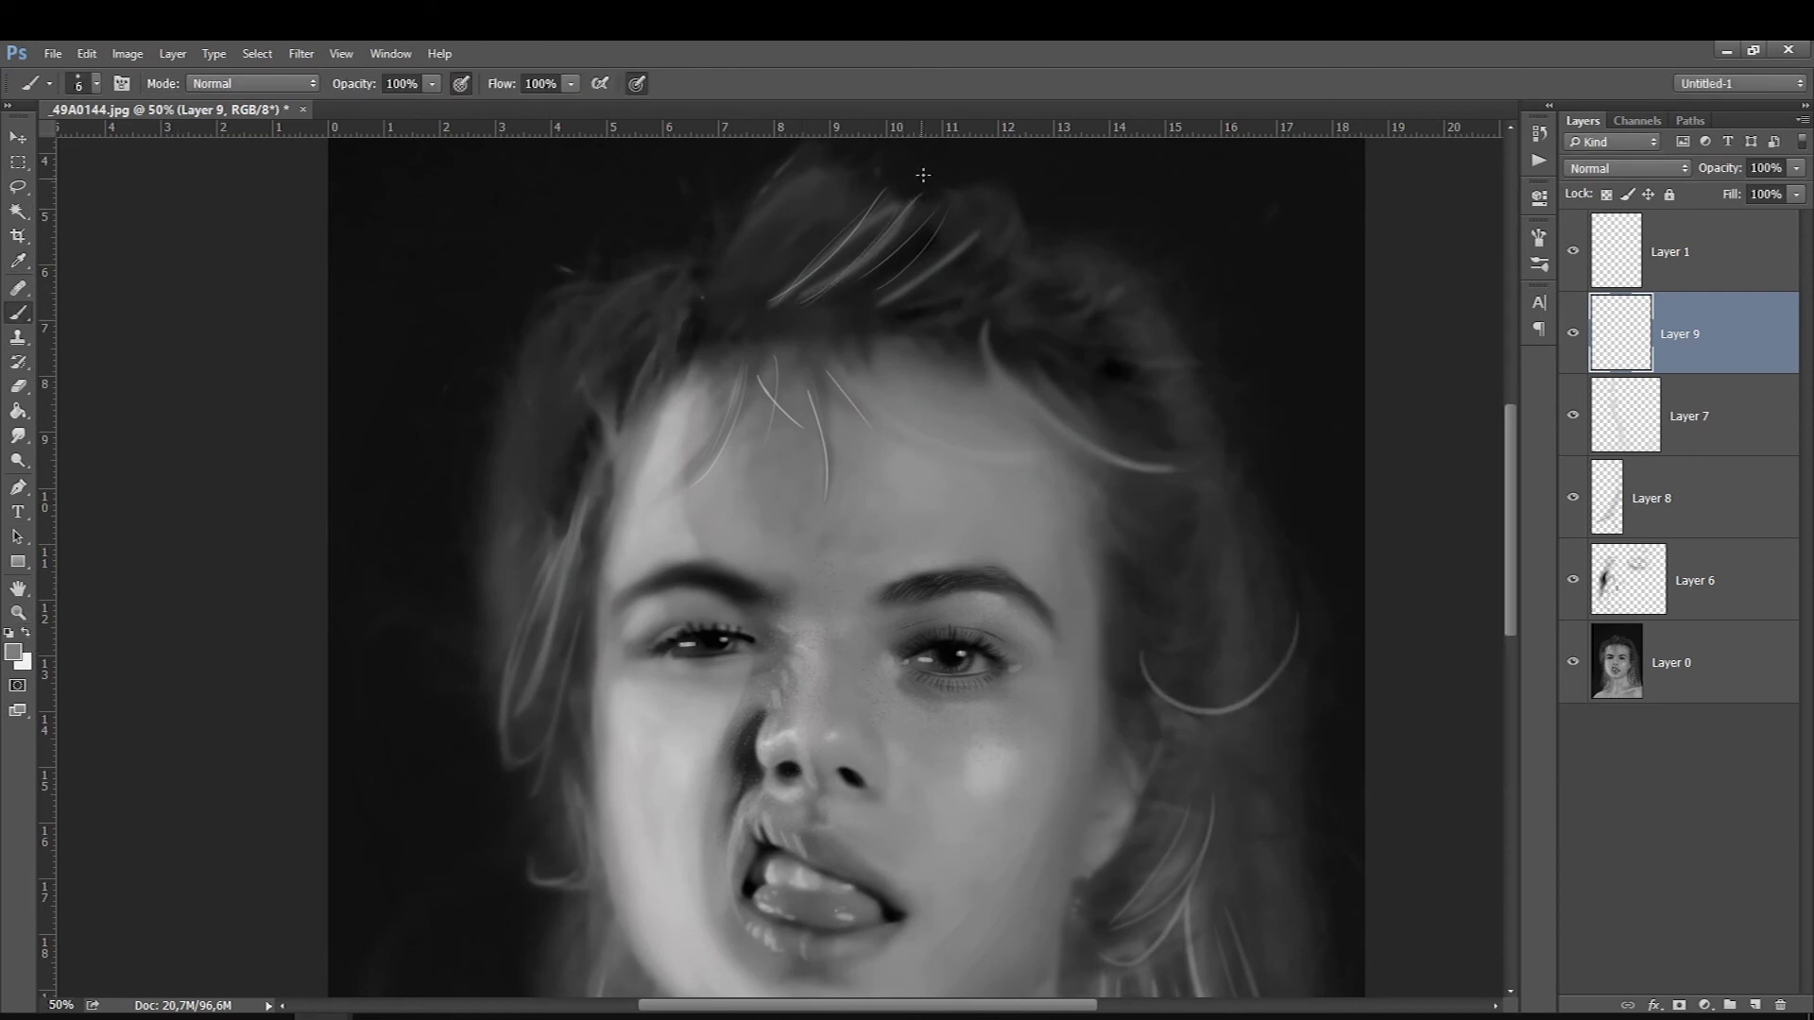
left_click_drag(949, 208, 885, 271)
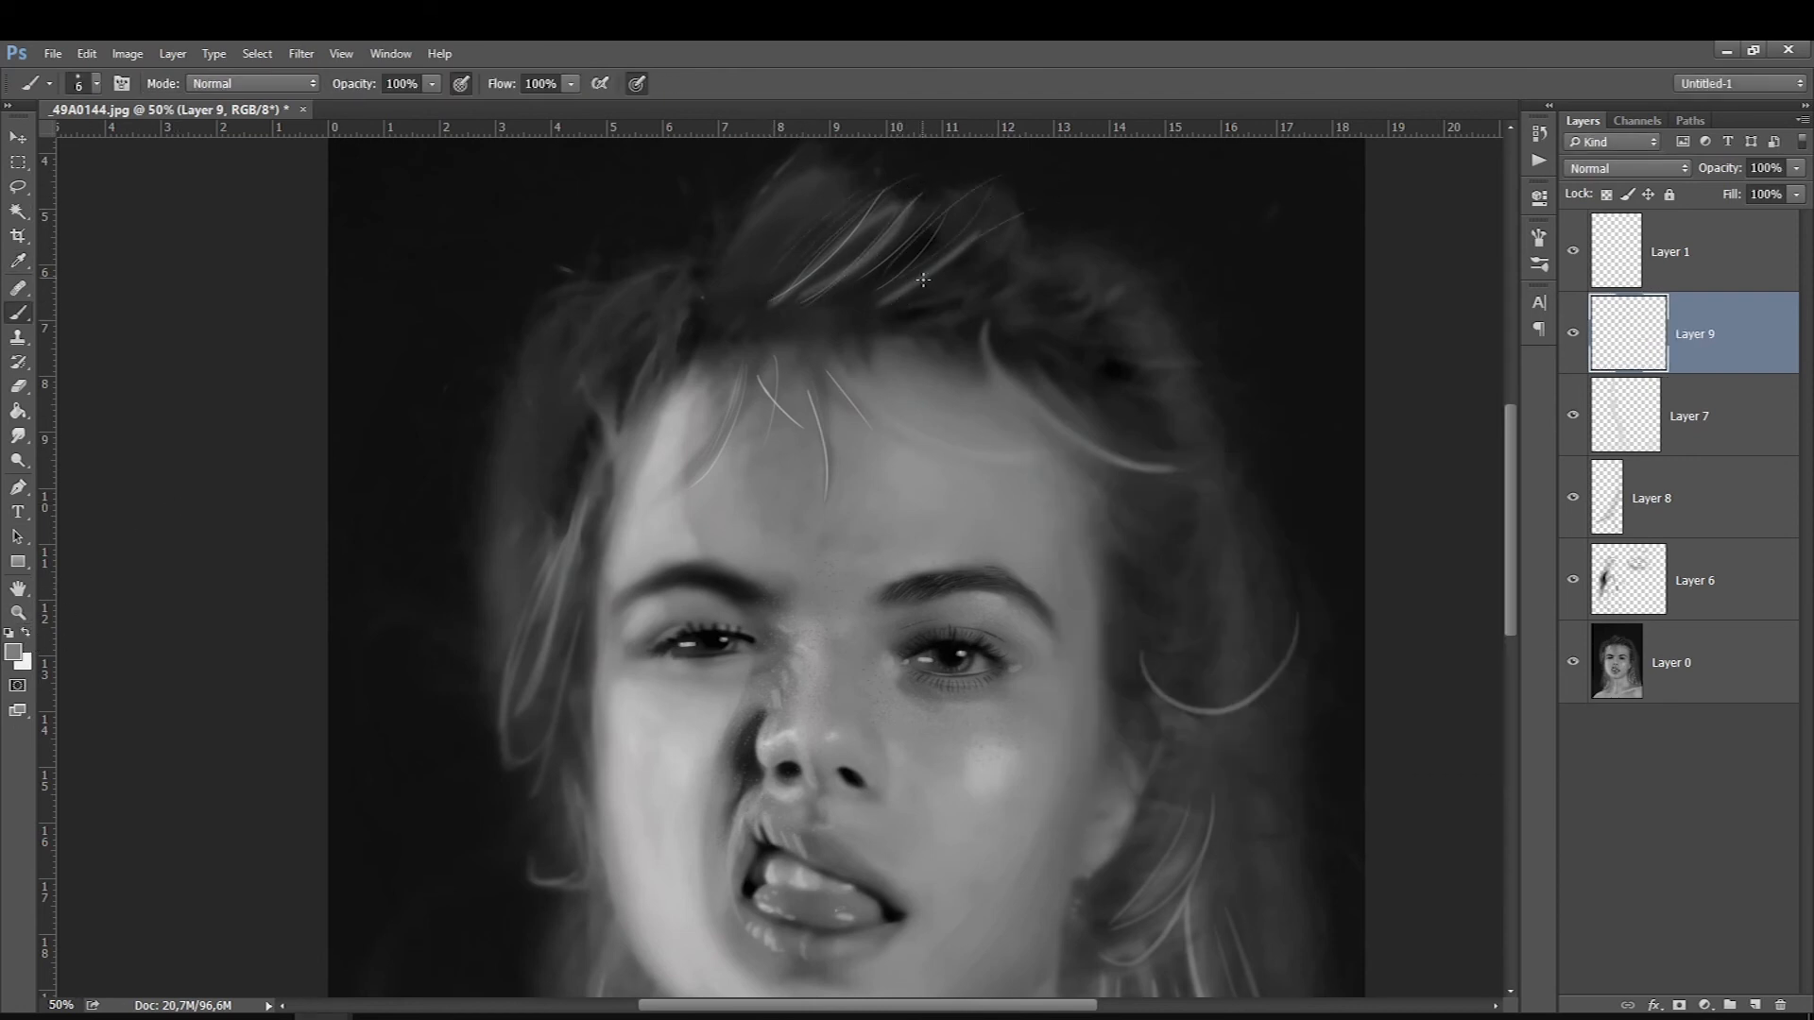
left_click_drag(703, 416, 647, 503)
Paint long, loose curving strands around the left-hand side of the hair in near-white with a 7 px tip
key("bracketleft")
key("x")
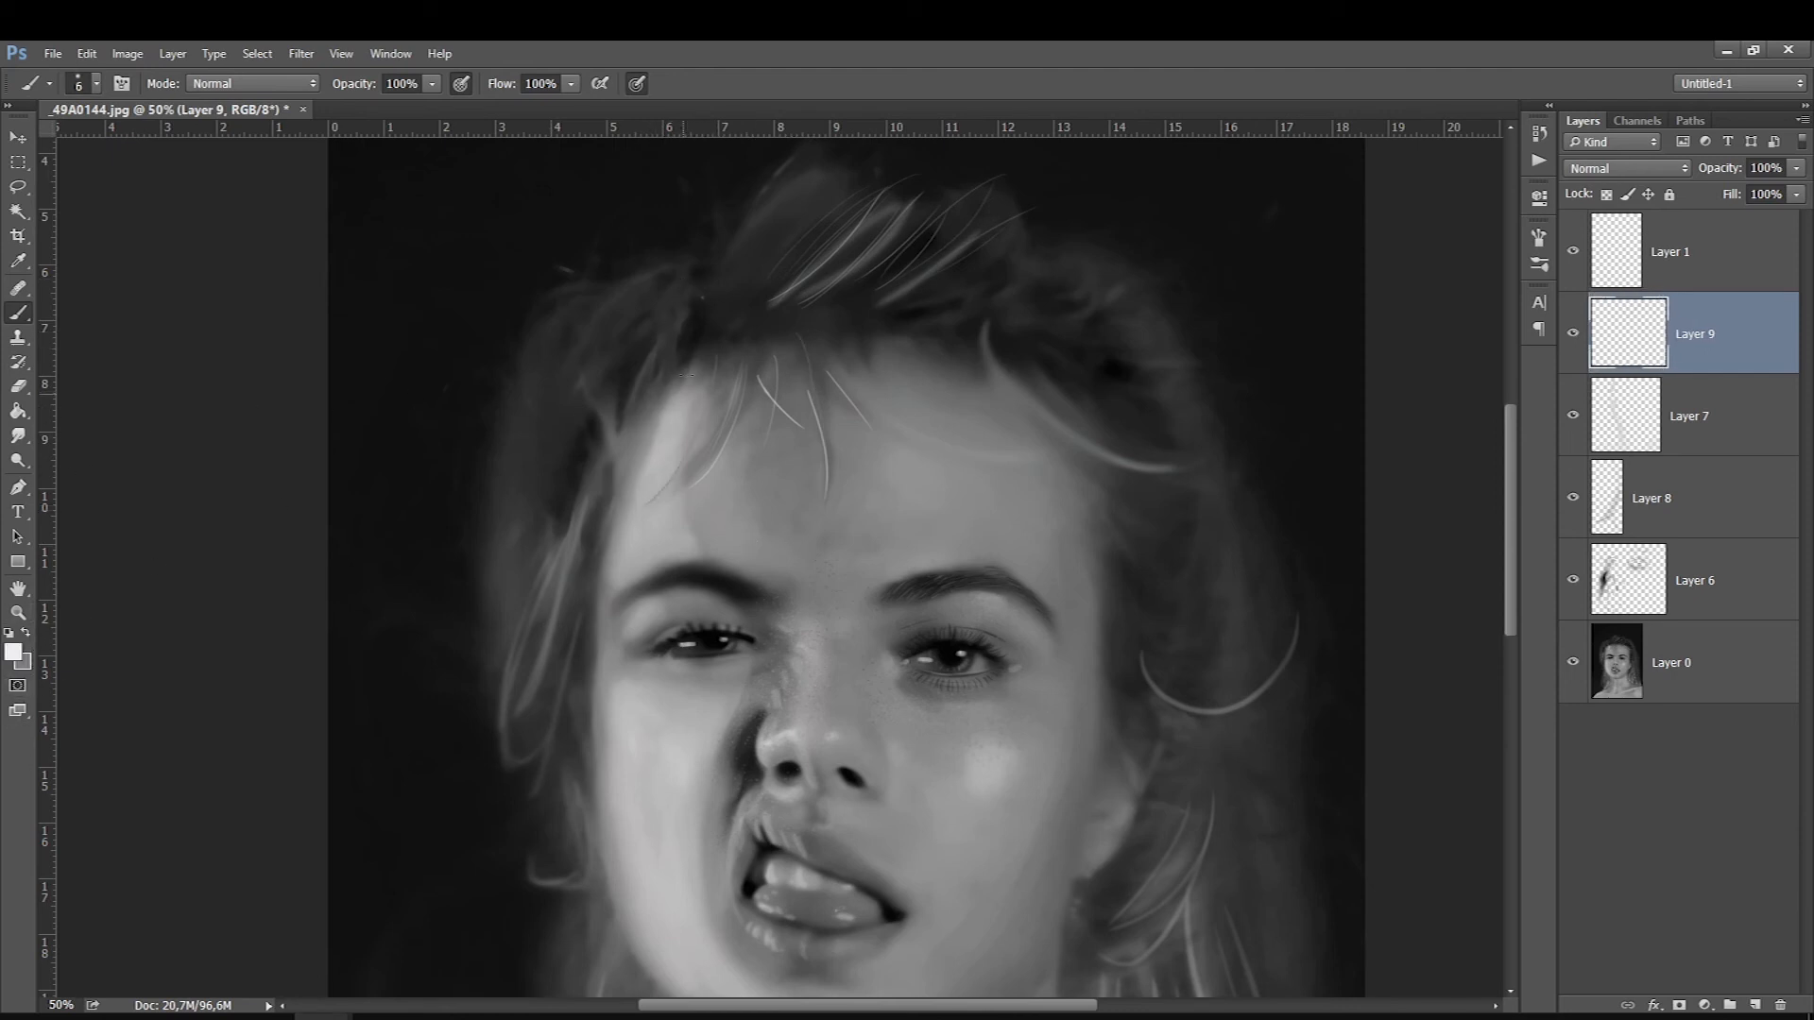
left_click_drag(616, 422, 580, 614)
key("]")
mouse_move(567, 538)
left_mouse_down()
mouse_move(438, 718)
mouse_move(510, 770)
left_mouse_up()
left_click_drag(579, 489, 543, 657)
left_click_drag(544, 567, 395, 692)
left_click_drag(579, 443, 414, 590)
left_click_drag(566, 601, 487, 885)
left_click_drag(592, 614, 504, 919)
left_click_drag(491, 709, 518, 858)
left_click_drag(494, 571, 520, 756)
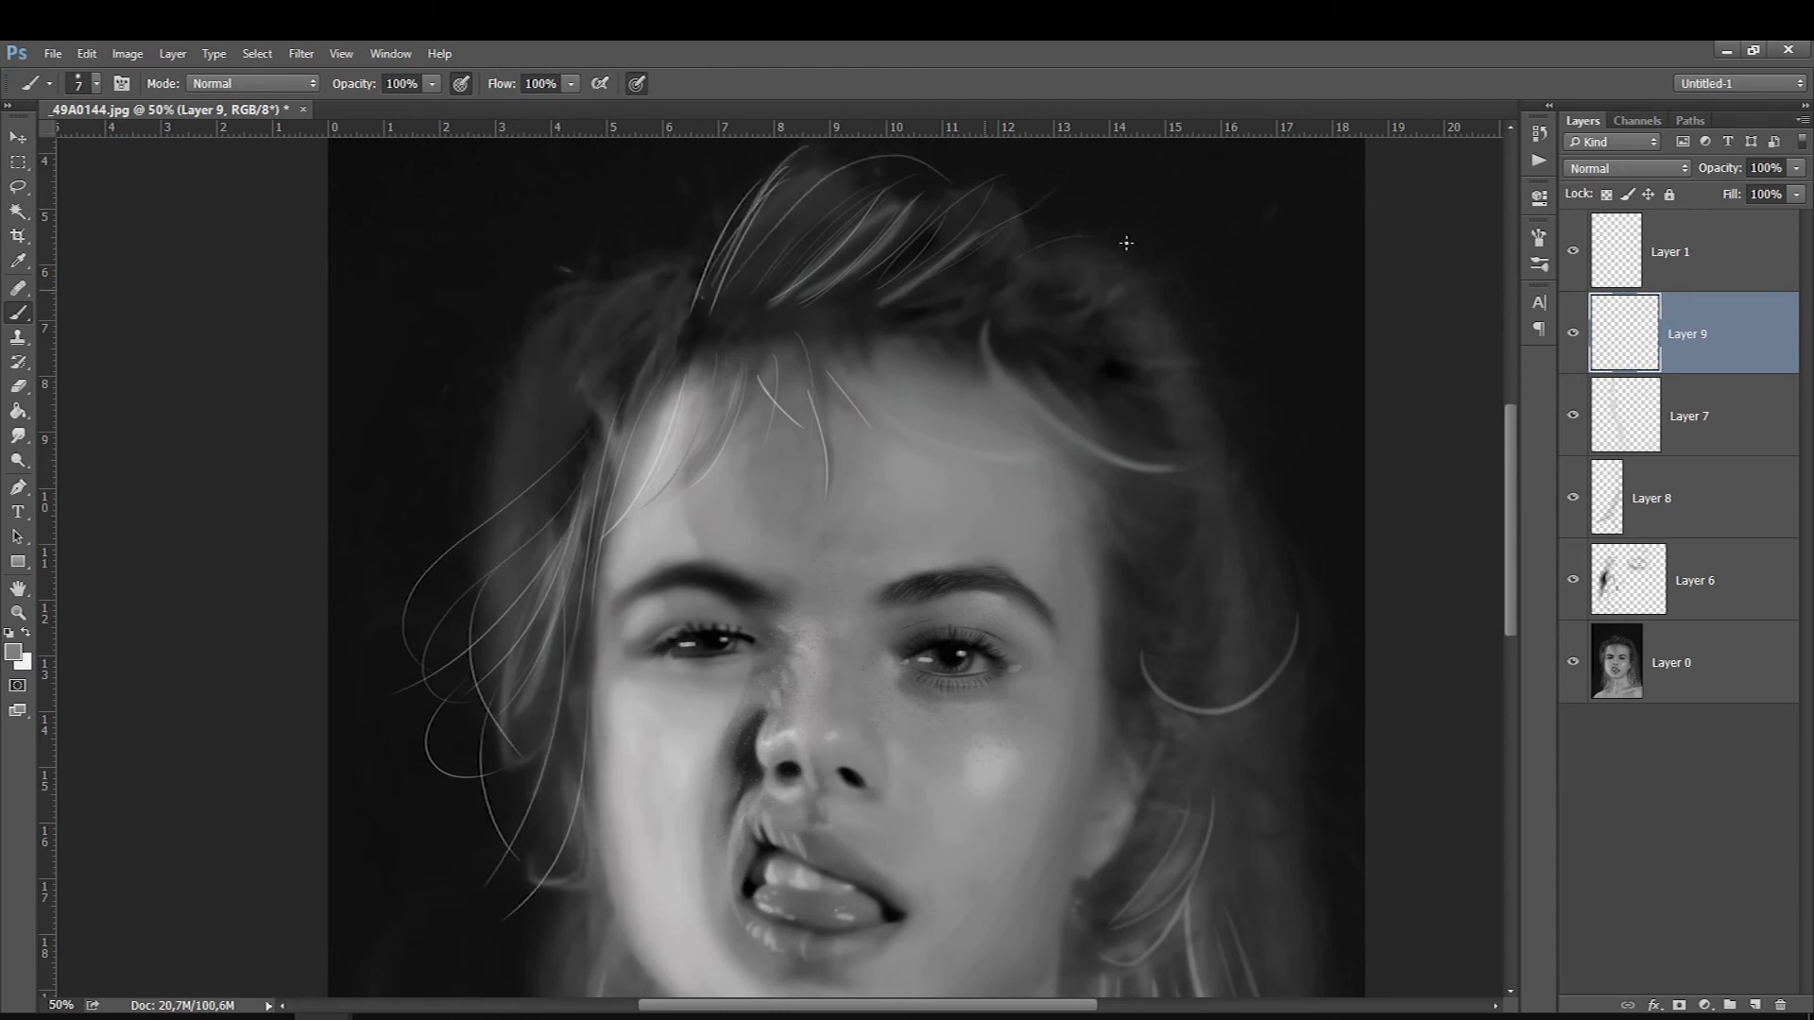
Paint fine curved grey strands down the right-hand side of the hair and a near-white one in front of the ear
left_click_drag(982, 322, 1178, 513)
mouse_move(1029, 365)
left_mouse_down()
mouse_move(1146, 441)
mouse_move(1210, 525)
left_mouse_up()
left_click_drag(1103, 480, 1285, 725)
mouse_move(1133, 547)
left_mouse_down()
mouse_move(1141, 590)
mouse_move(1277, 644)
left_mouse_up()
left_click_drag(1144, 668, 1228, 708)
left_click(28, 631)
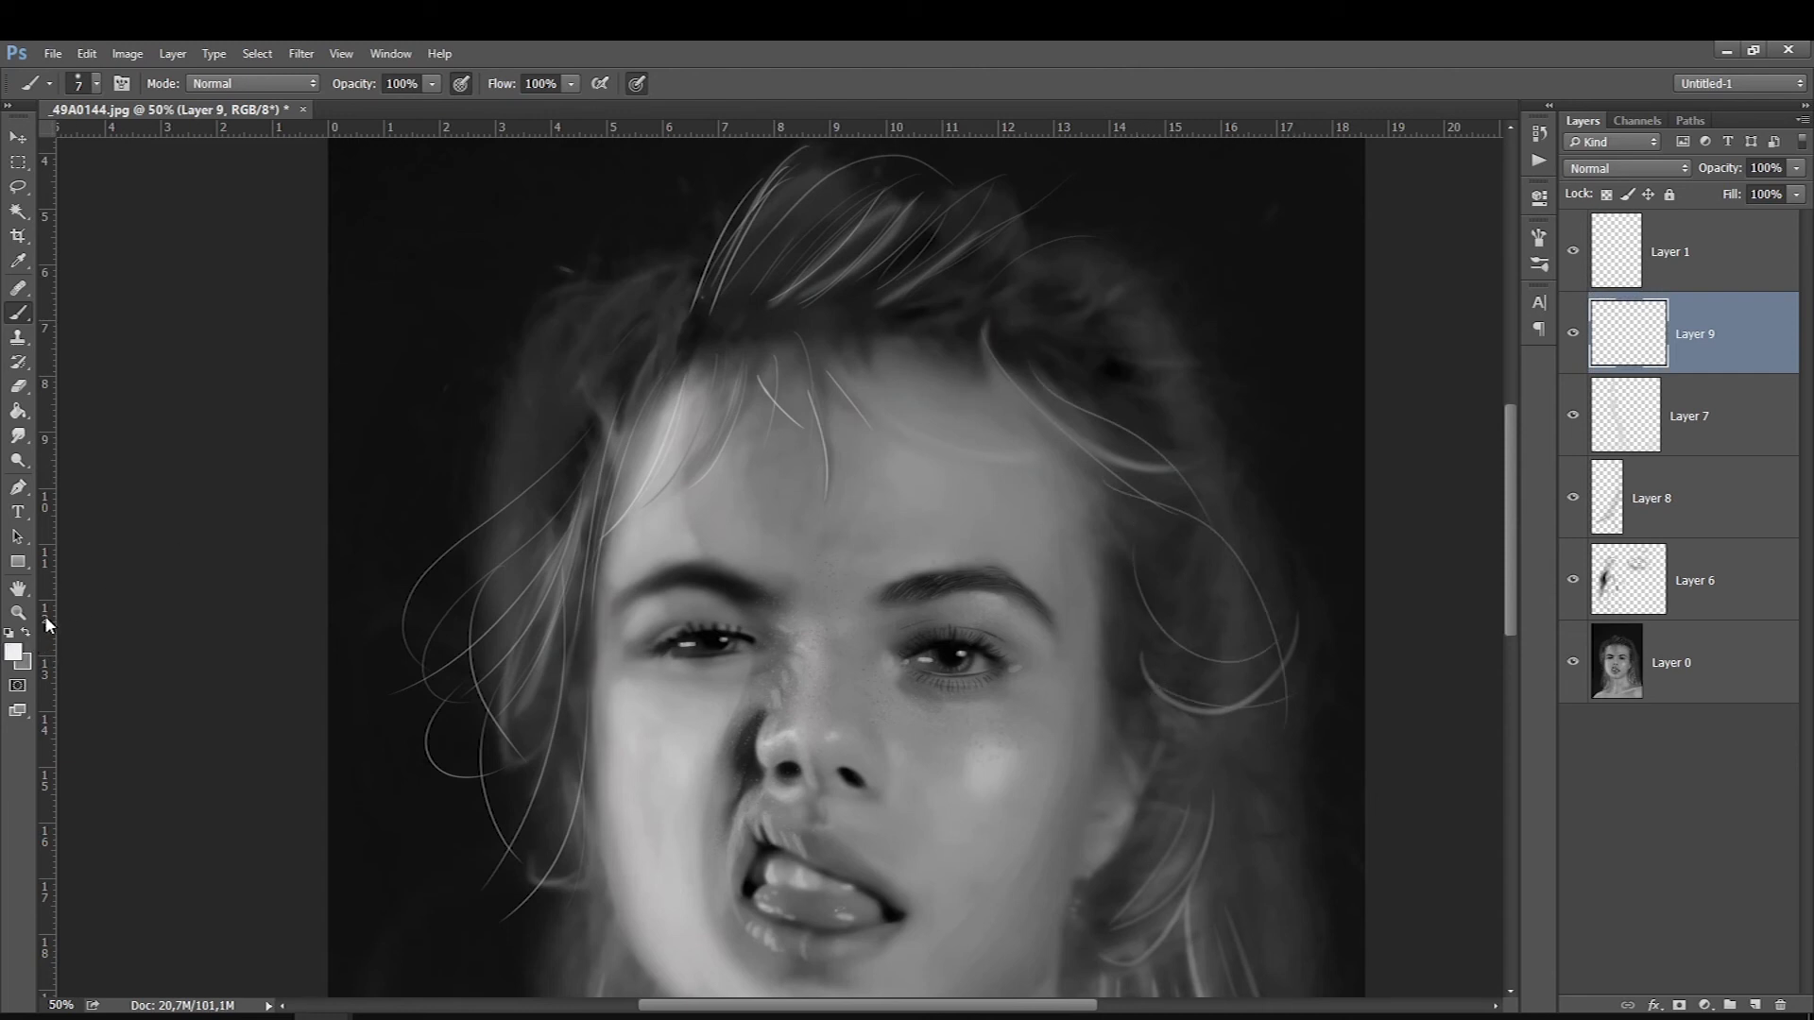
left_click_drag(1129, 658, 1165, 803)
Add near-white 5 px strands at the left-hand temple and crown and in the left-hand hair beside the neck
key("bracketleft")
left_click_drag(605, 308, 487, 472)
left_click_drag(681, 298, 756, 179)
scroll(579, 813, "down", 5)
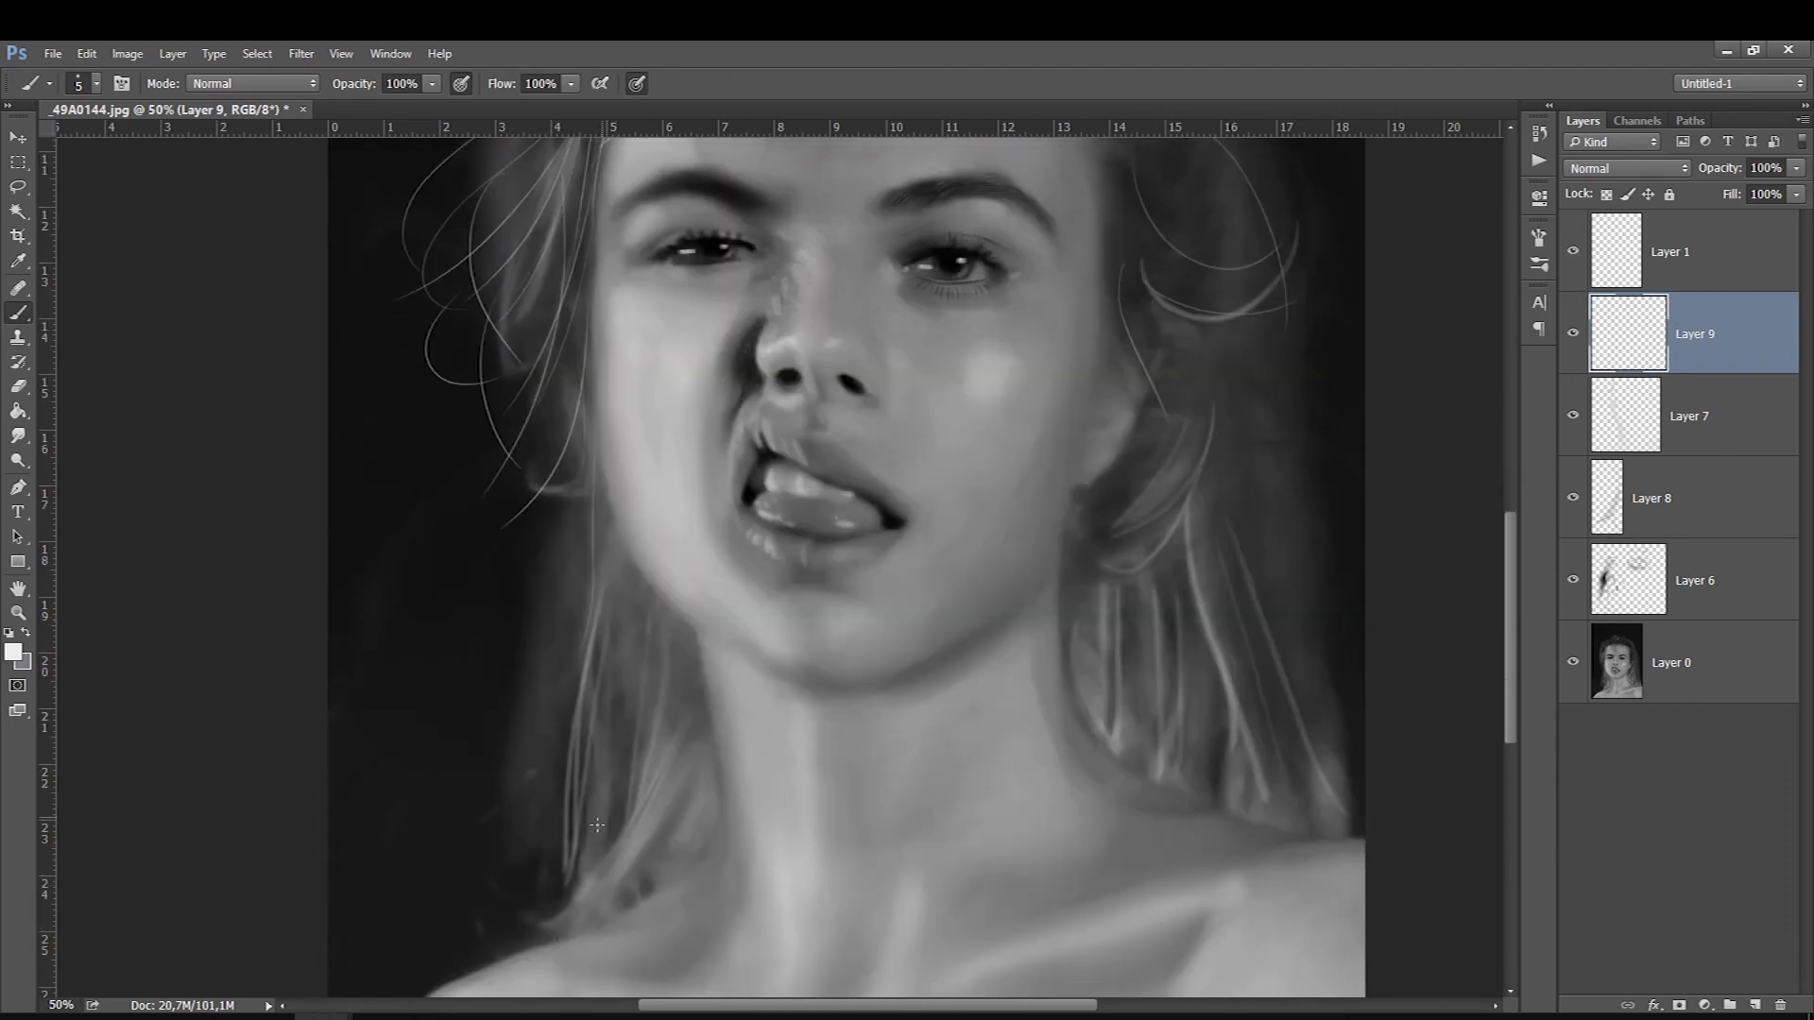
left_click_drag(582, 669, 565, 858)
left_click_drag(678, 770, 595, 891)
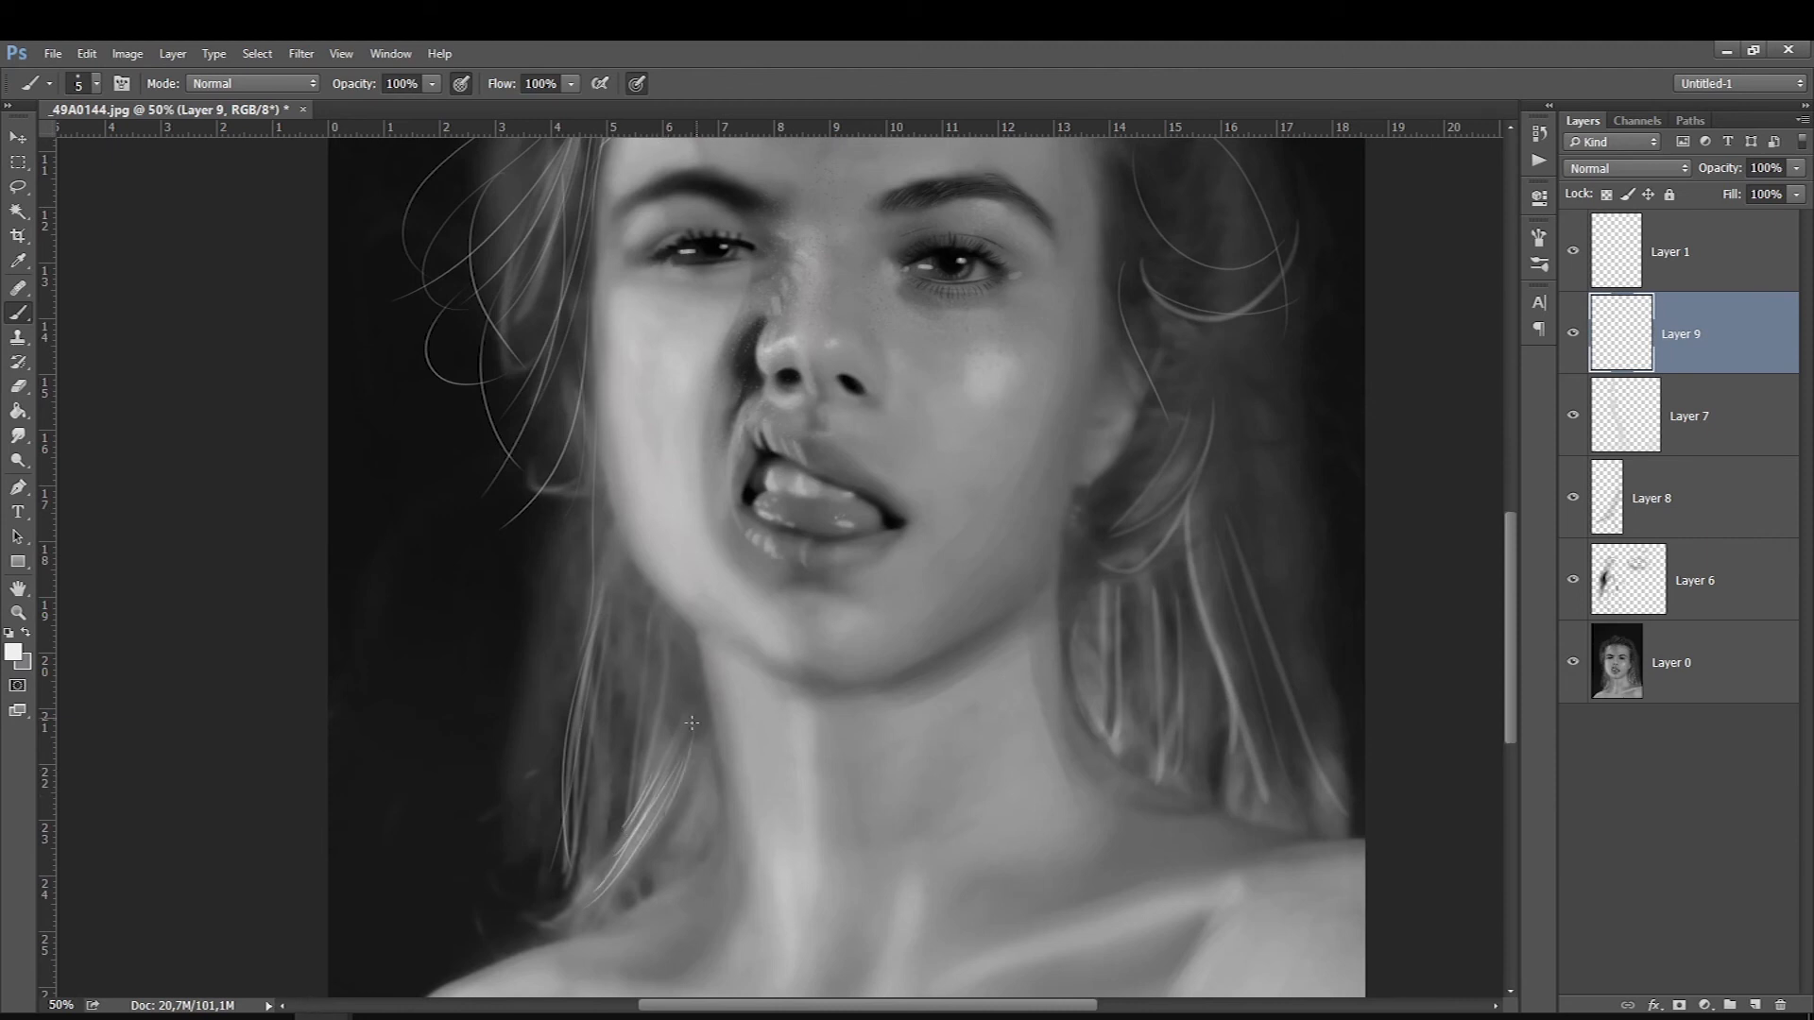
Paint thin grey flyaway strands over the crown's right-hand side and down the hair beside the right-hand cheek
scroll(591, 326, "up", 5)
key("x")
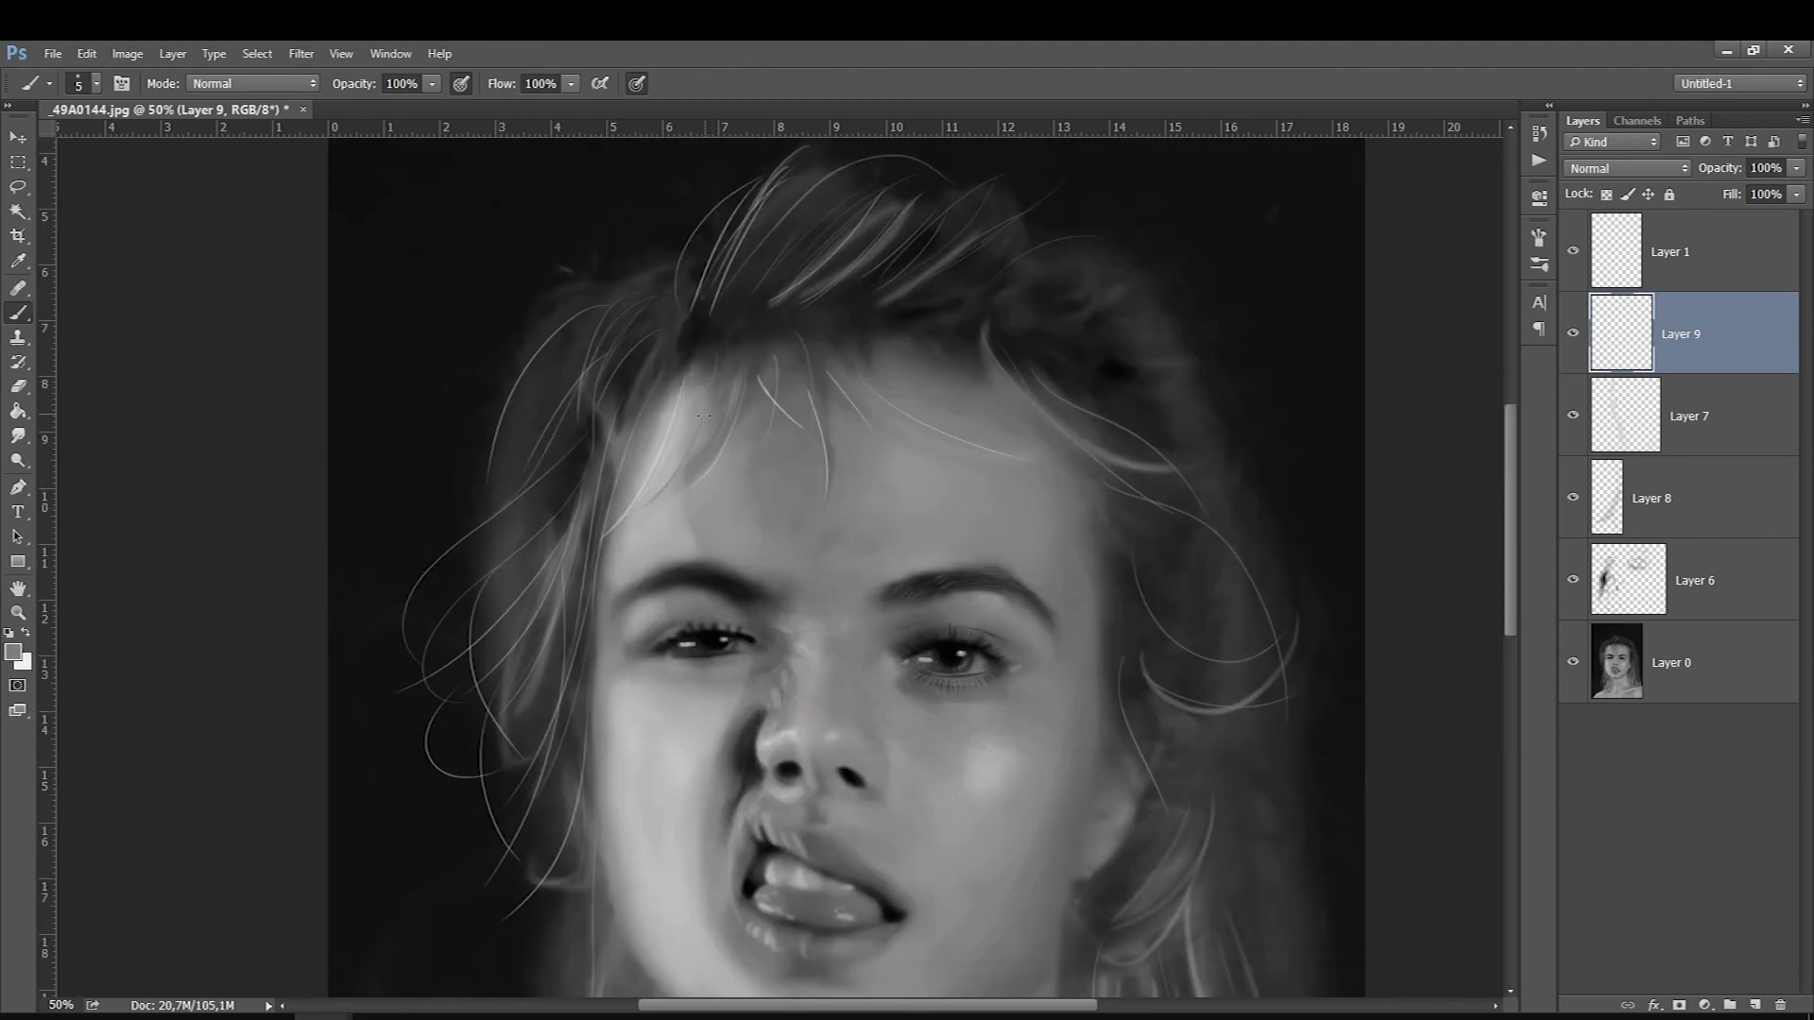
left_click_drag(890, 297, 1122, 211)
left_click_drag(1037, 249, 1249, 404)
left_click_drag(1199, 491, 1279, 695)
key("ctrl+plus")
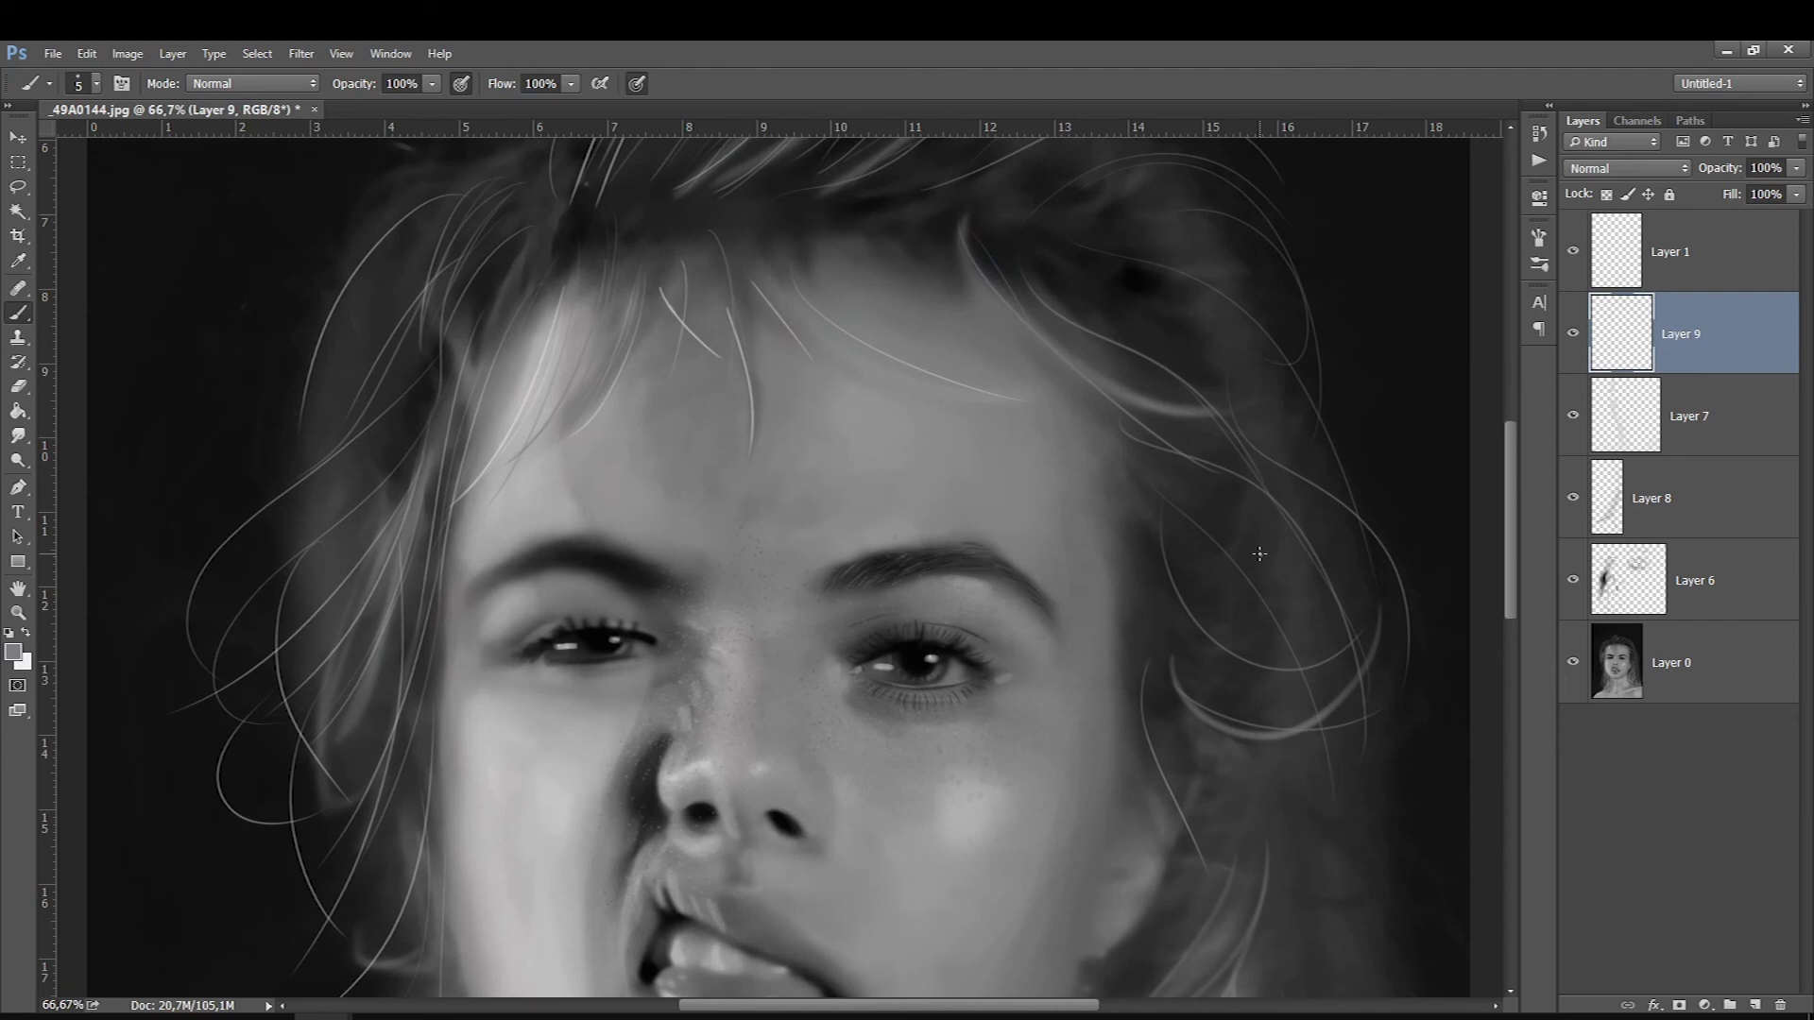
left_click(1078, 595)
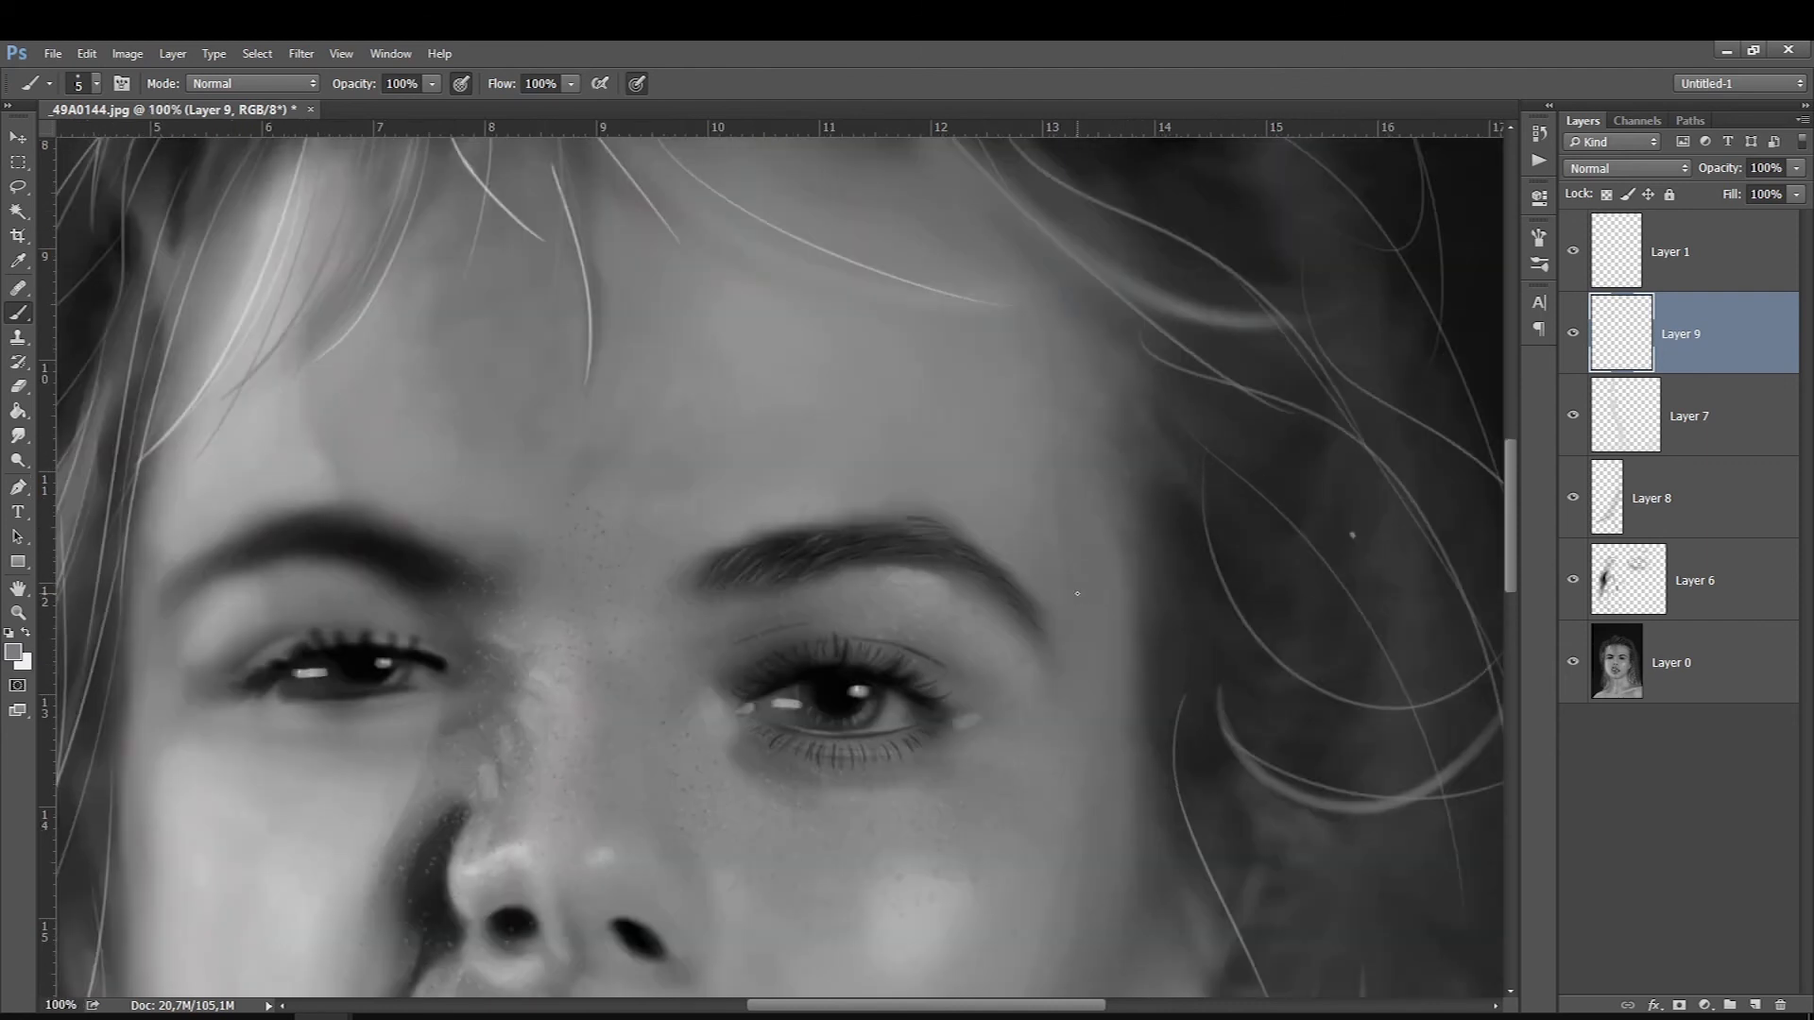
left_click_drag(1202, 444, 1303, 631)
Add thin white highlights along the edges of the upper teeth on Layer 9 with a 7 px tip
scroll(1380, 778, "up", 3)
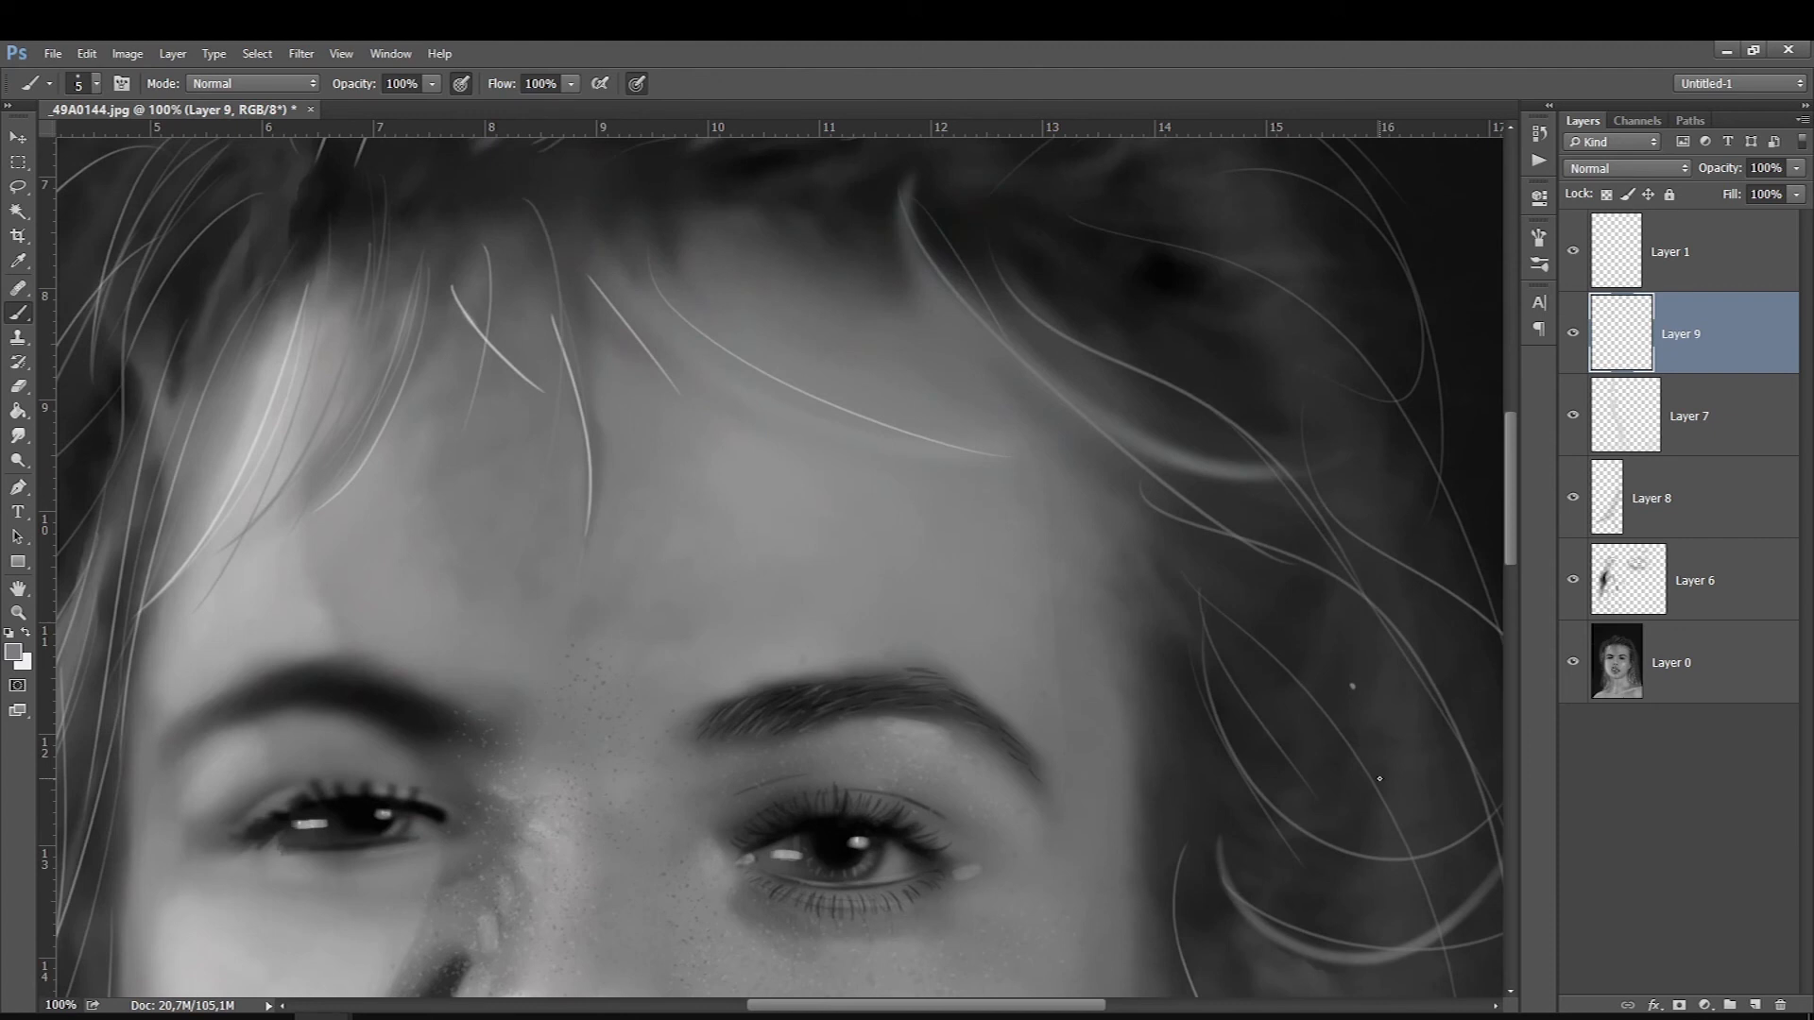
scroll(778, 561, "down", 5)
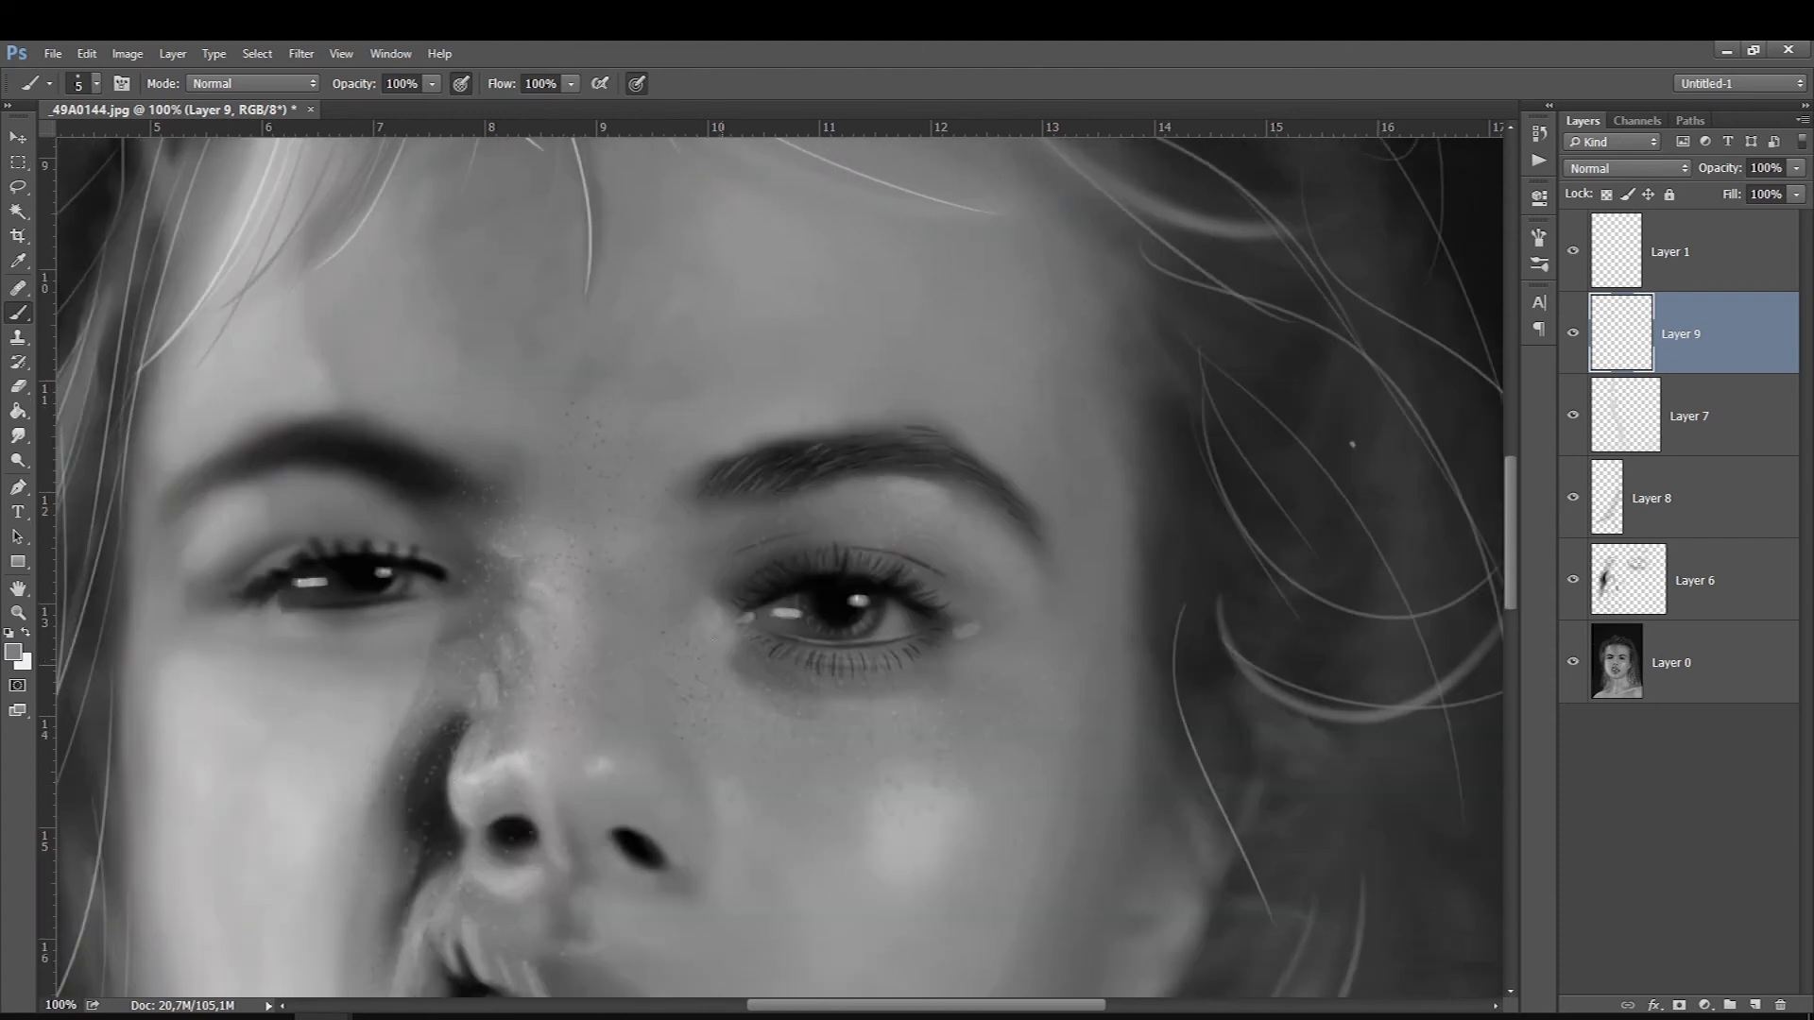
left_click(628, 756, "ctrl")
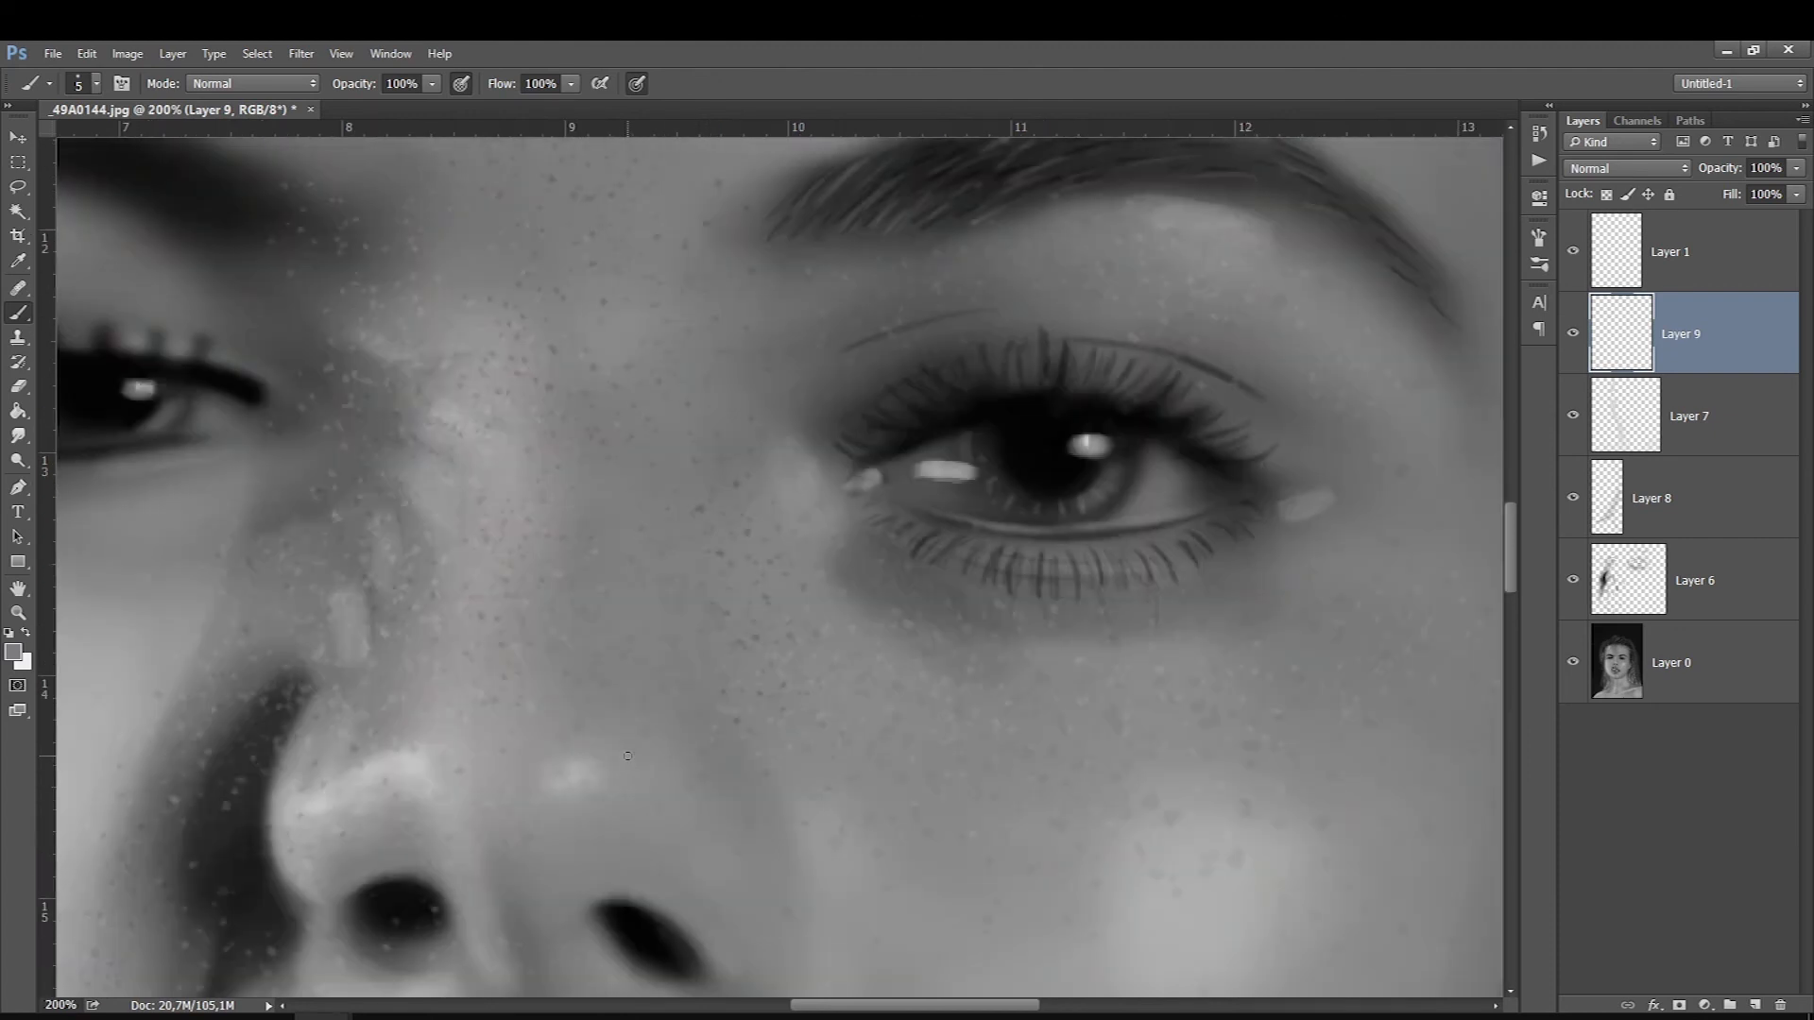
scroll(359, 671, "down", 10)
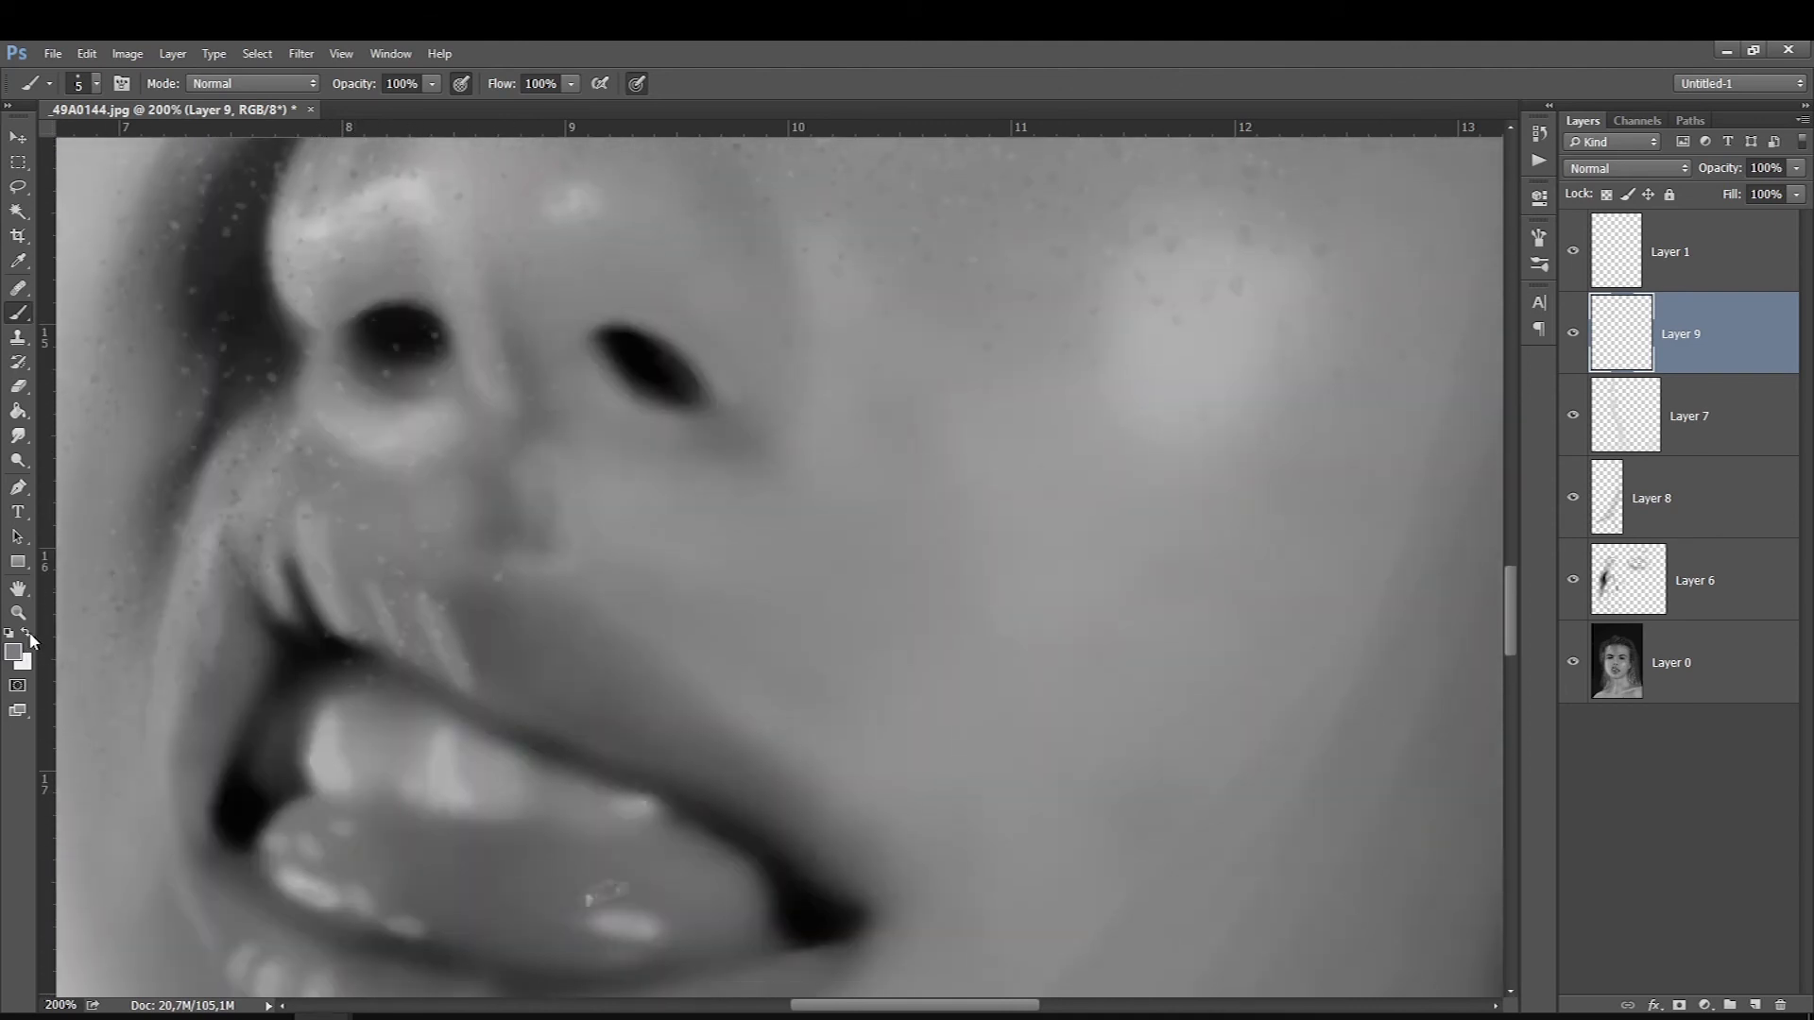
left_click(27, 634)
Create a layer above Layer 9 and paint a dark gap beside the right-hand tooth highlight in black at reduced opacity
left_click(13, 651)
left_click(324, 630)
key("Return")
left_click(1754, 1006)
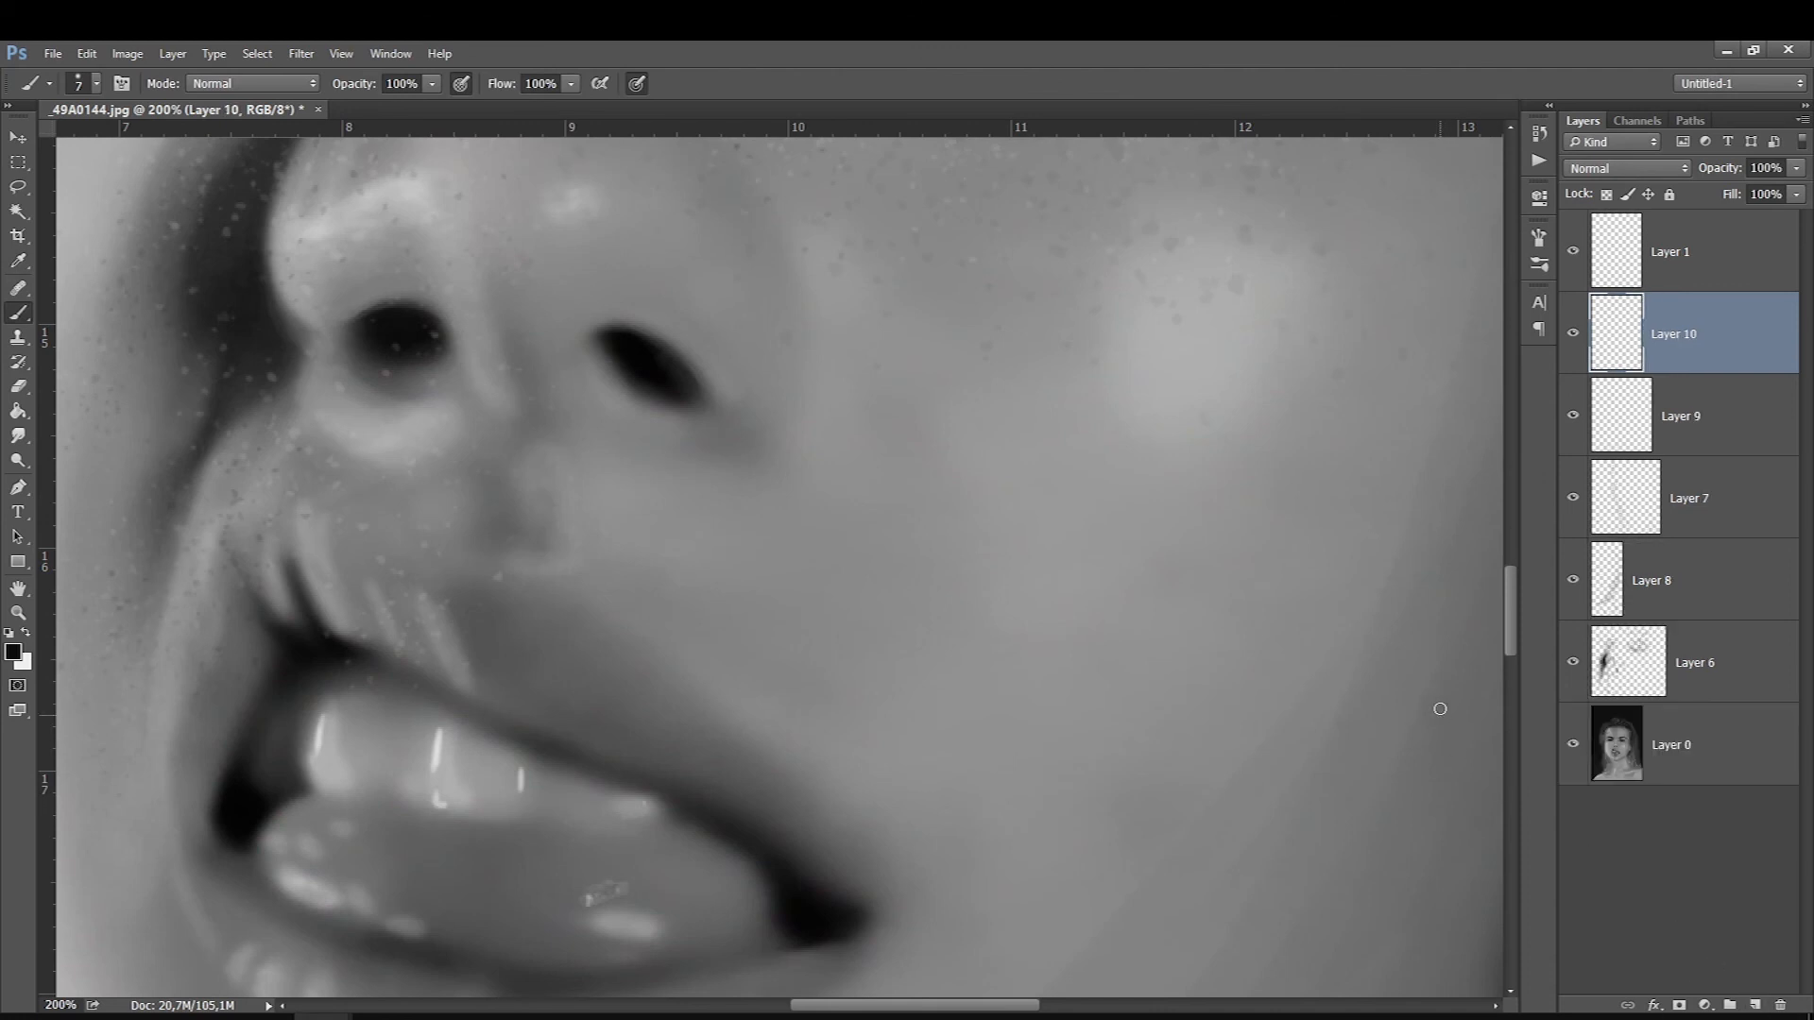
left_click(422, 82)
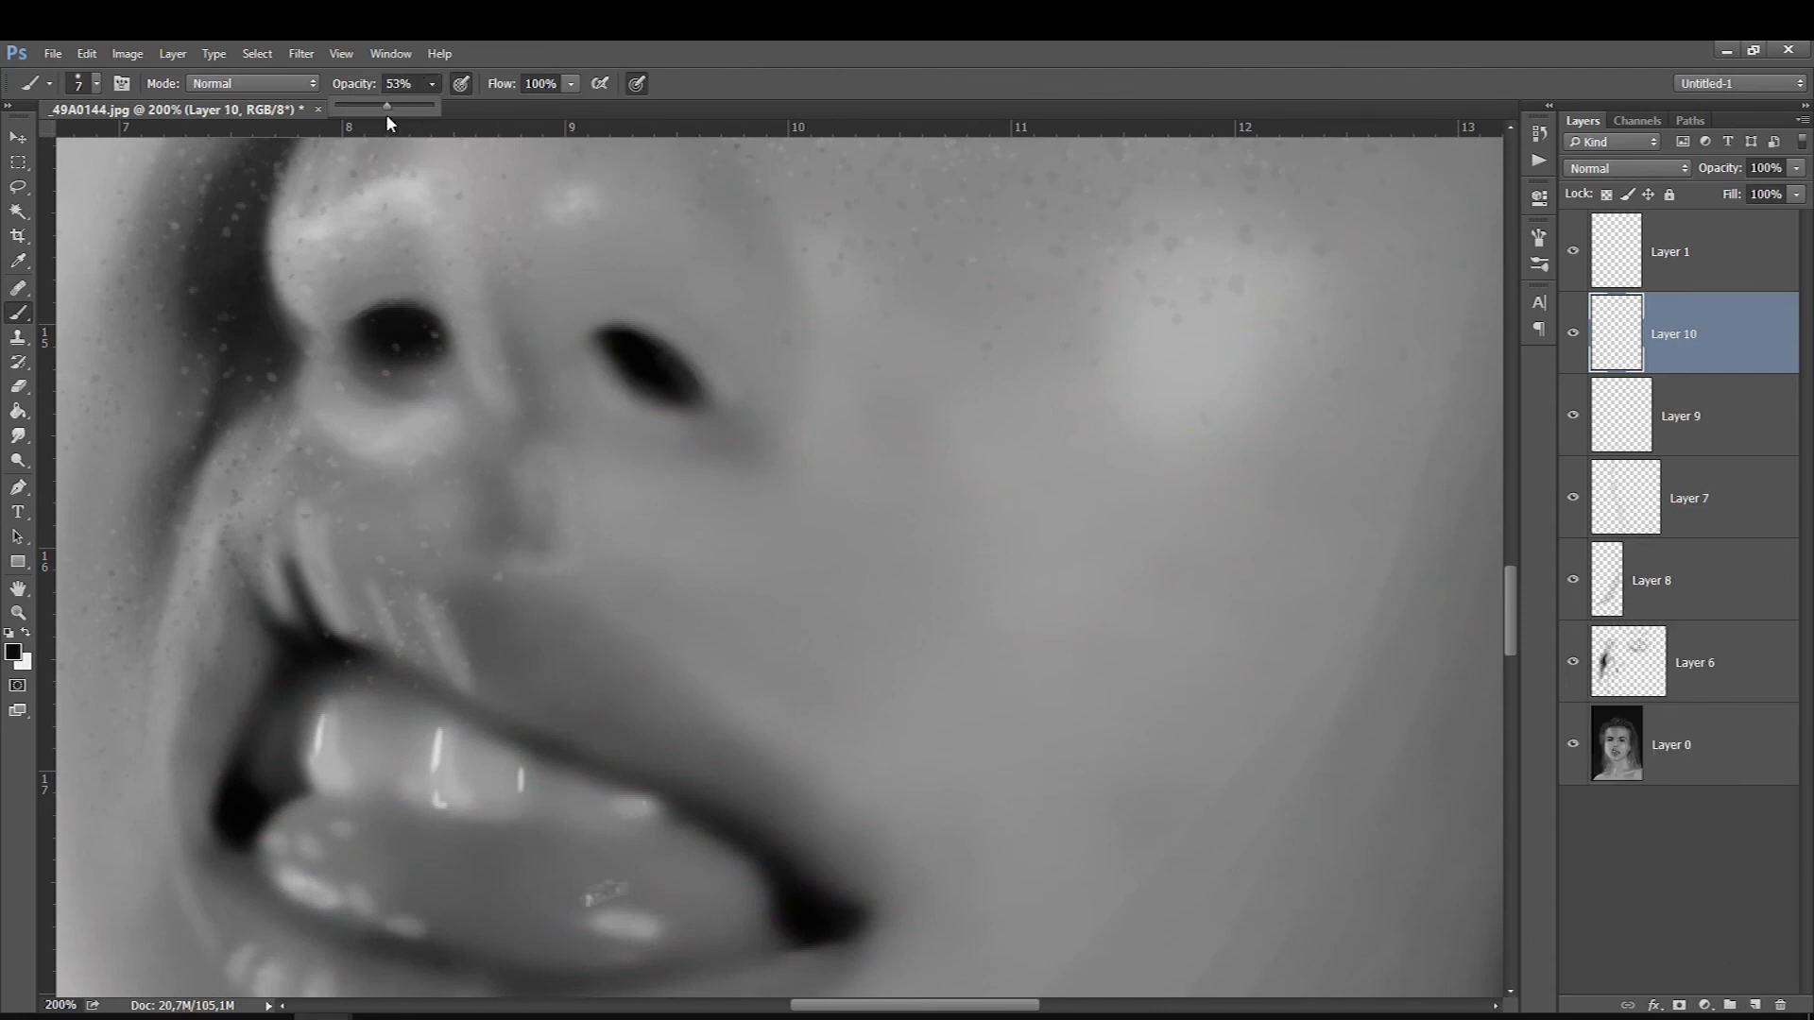
left_click(522, 751)
left_click_drag(522, 751, 524, 803)
left_click(522, 751)
left_click_drag(522, 751, 525, 793)
Darken the gap between the front teeth with a 7 px brush at 26% opacity and soften it by smudging
key("bracketright")
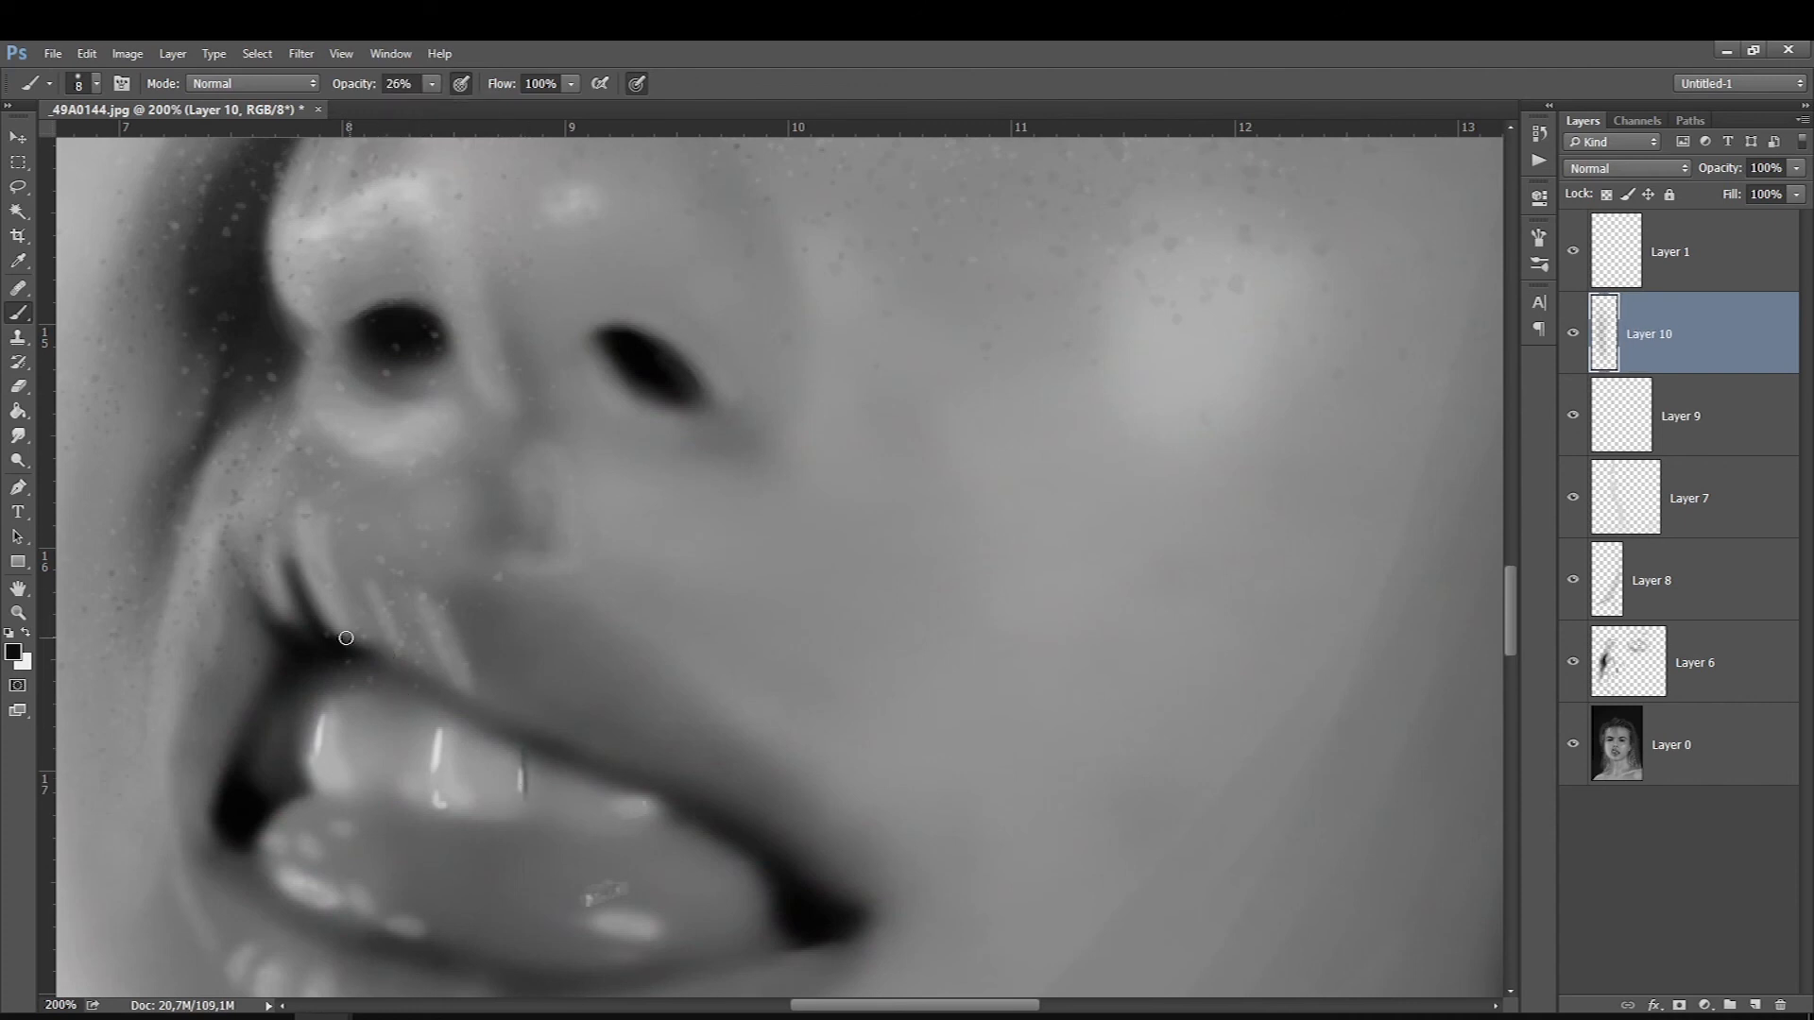
key("bracketright")
left_click_drag(427, 711, 431, 792)
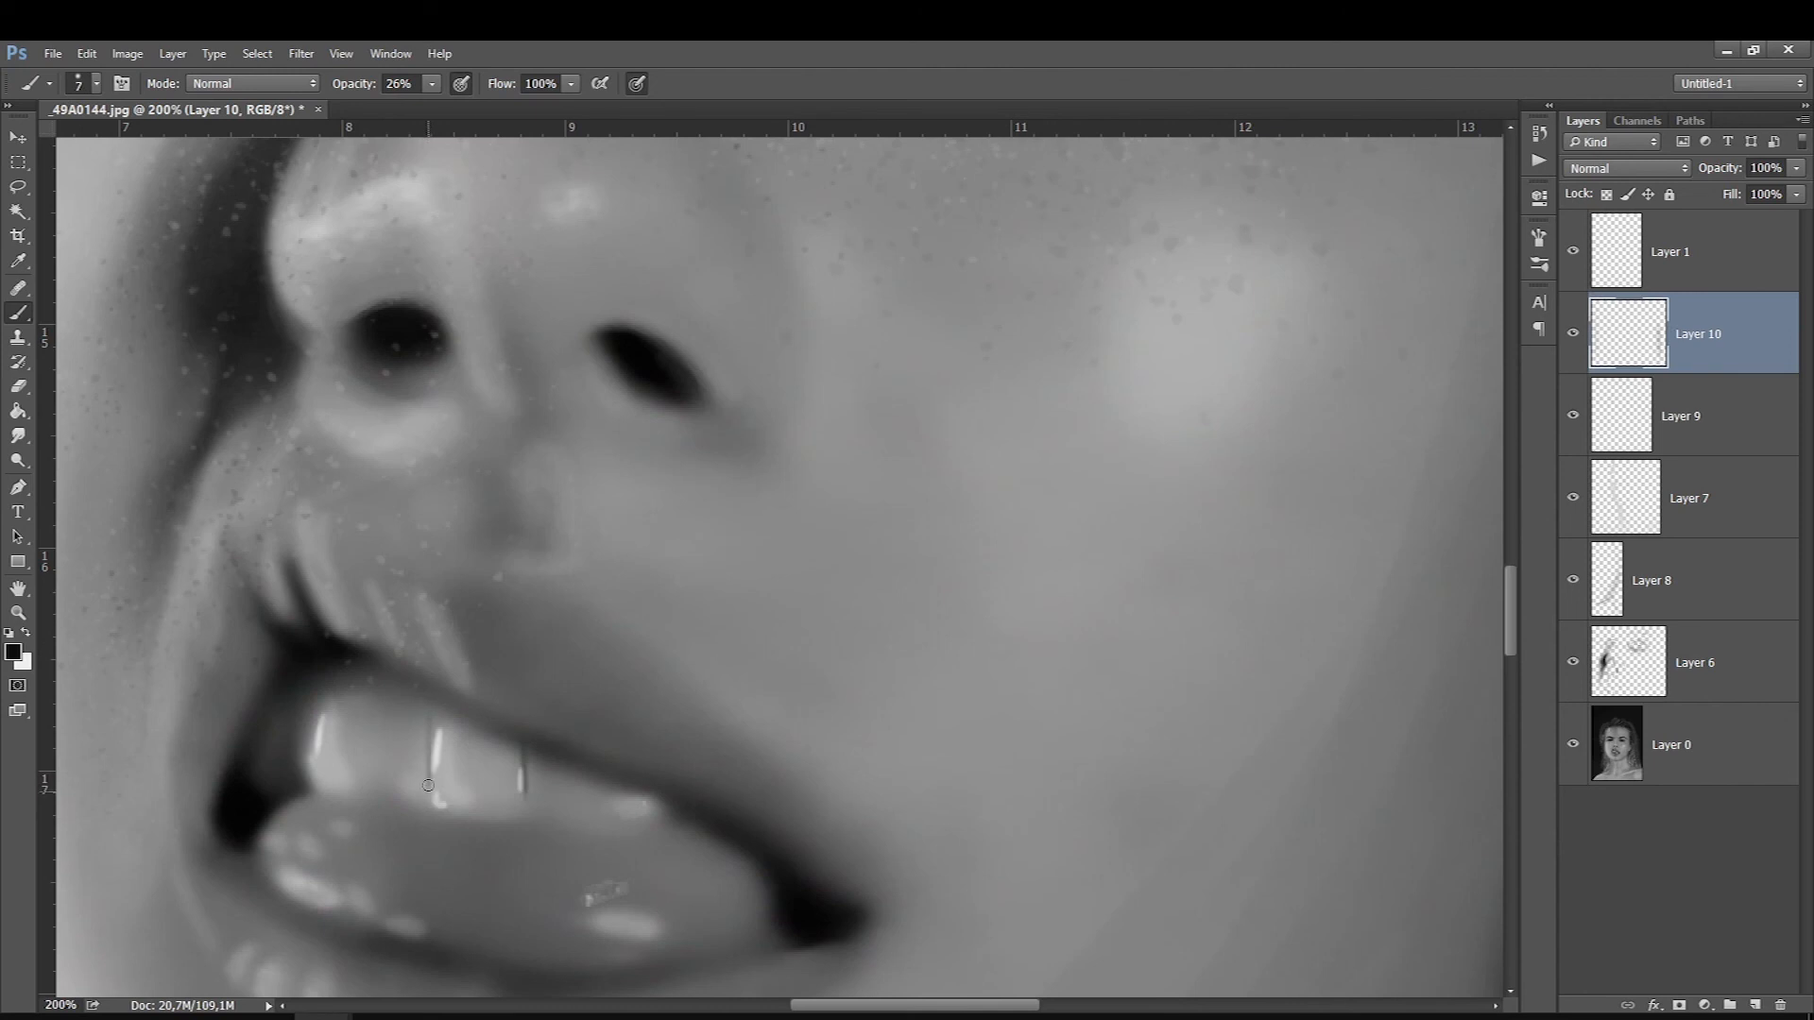
key("r")
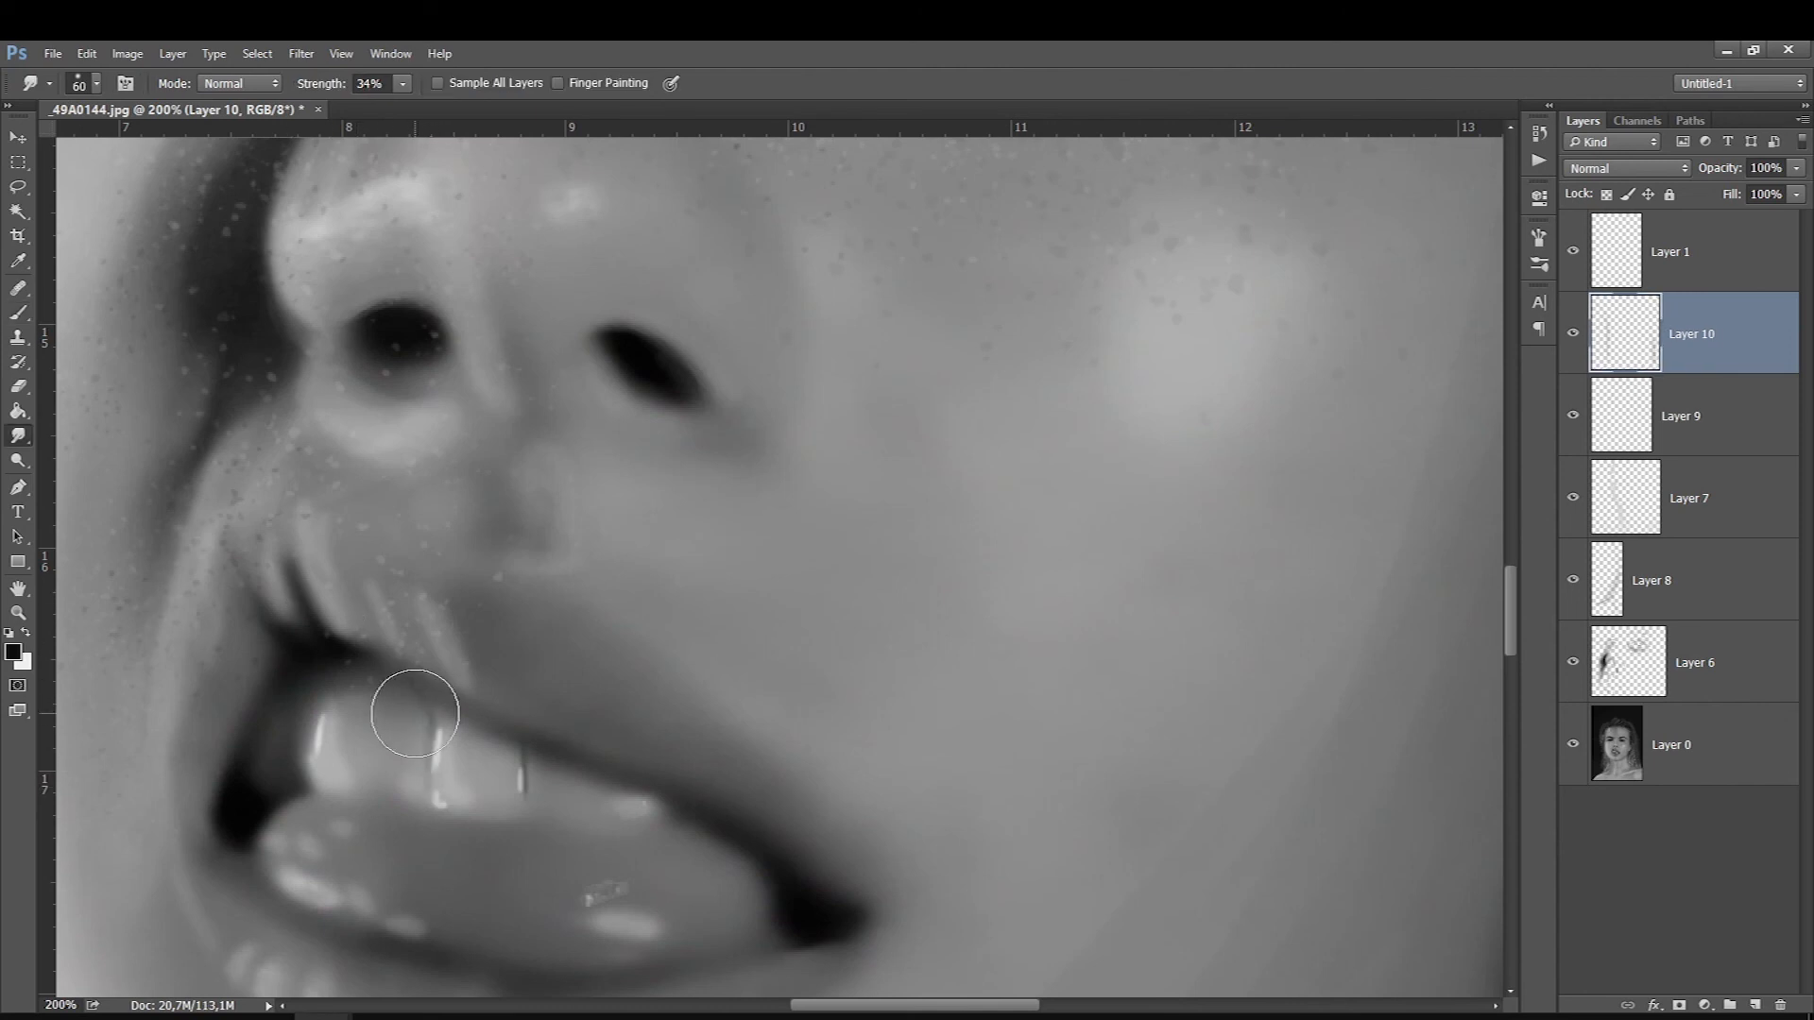
left_click(17, 314)
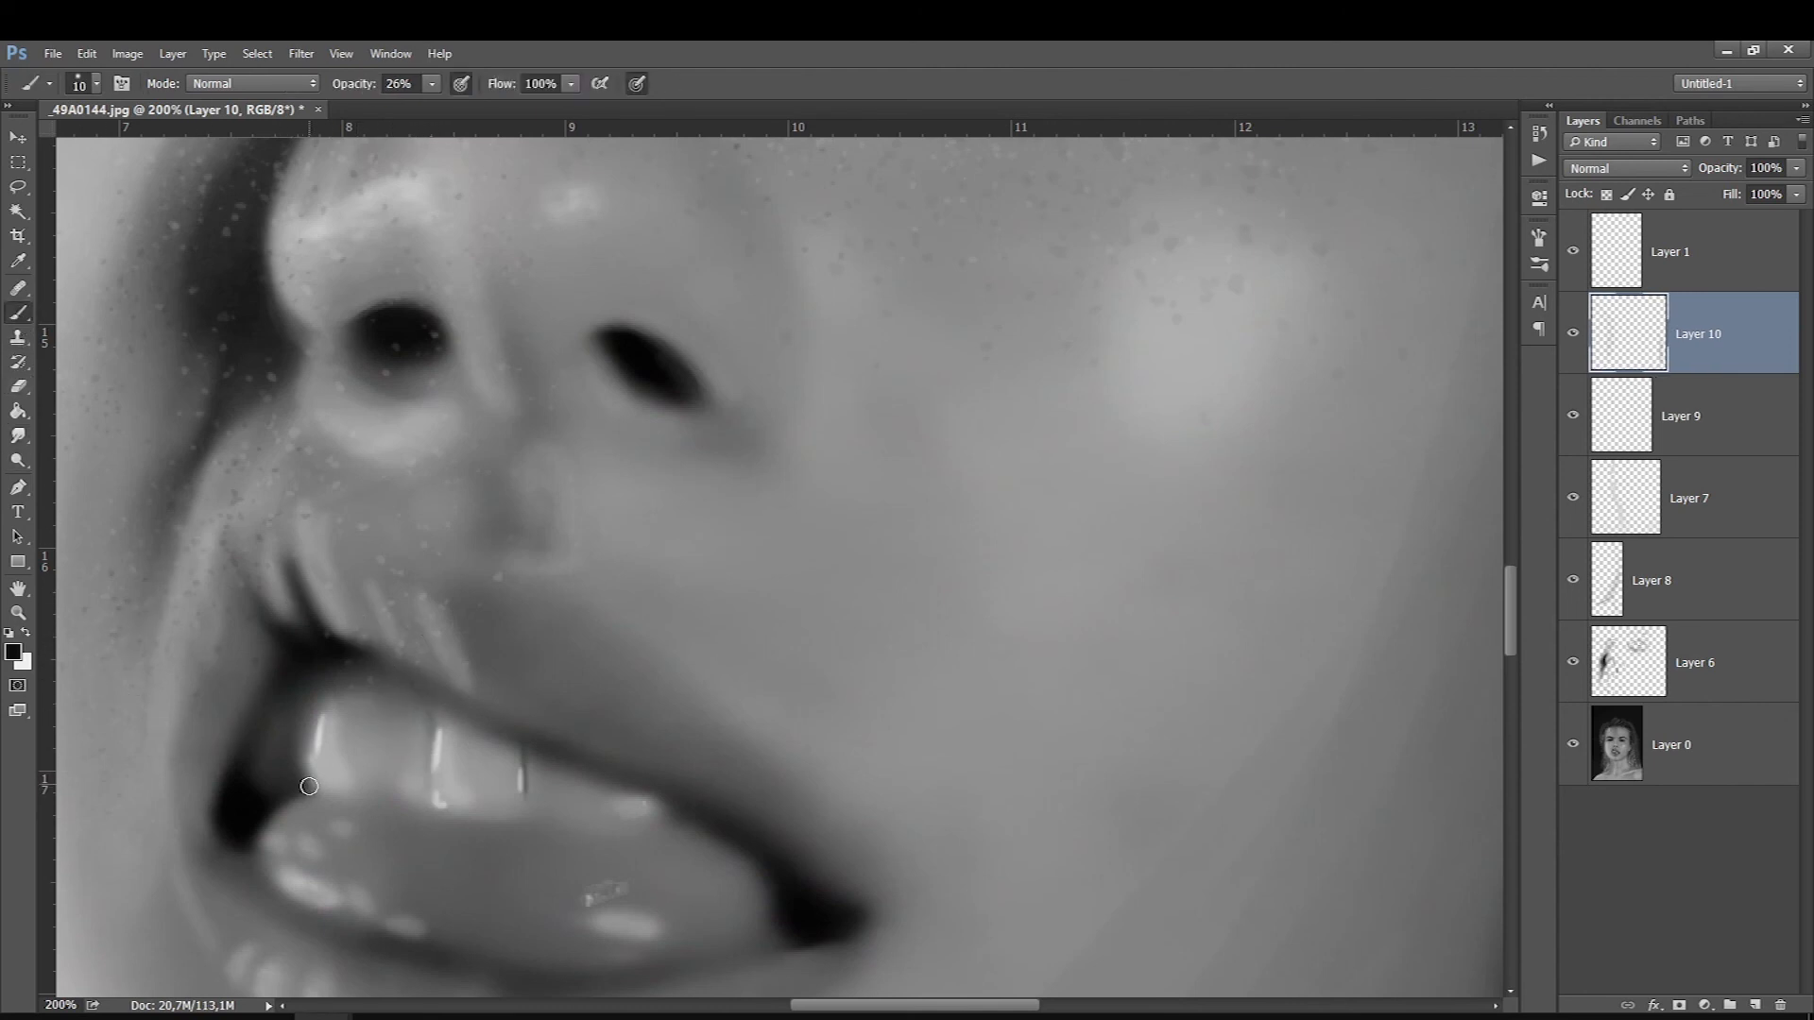
Shade the lower edge of the upper teeth with a soft black brush up to 15 px at about 13% opacity
left_click(432, 83)
left_click_drag(425, 106, 418, 108)
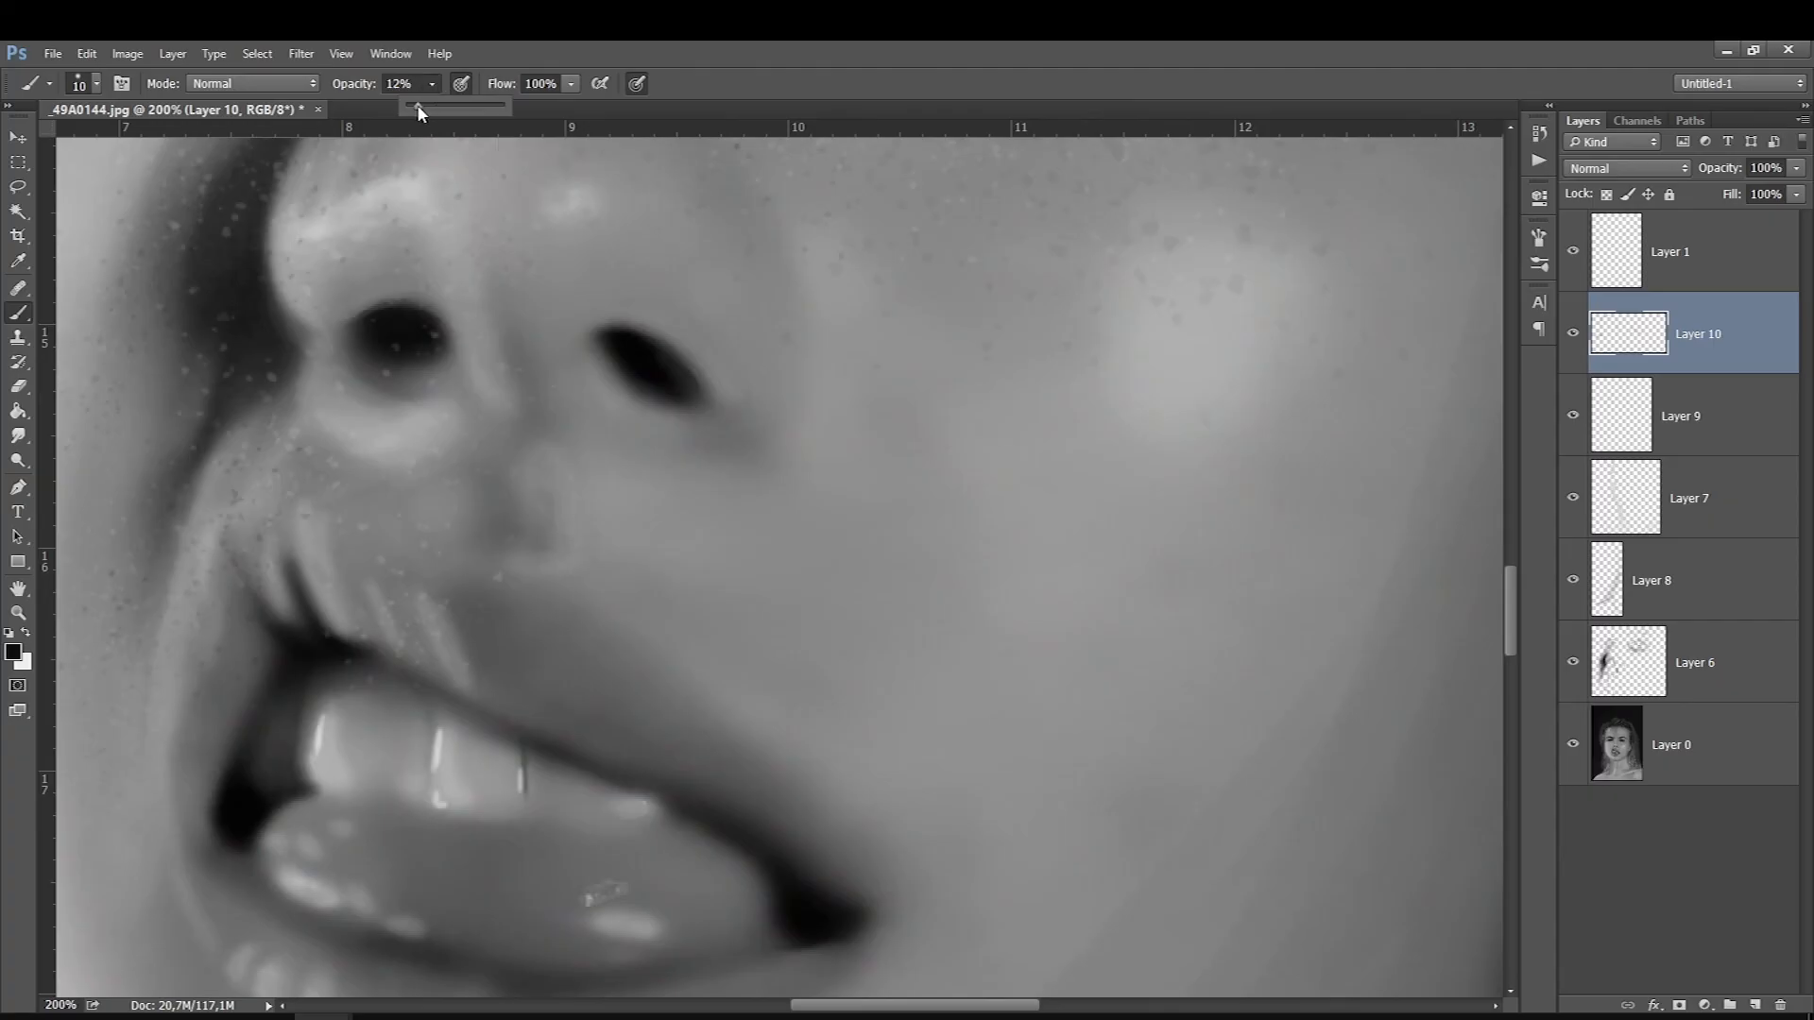
left_click(298, 787)
key("bracketright")
key("bracketleft")
mouse_move(303, 791)
left_mouse_down()
mouse_move(352, 791)
mouse_move(331, 770)
mouse_move(303, 794)
mouse_move(390, 793)
left_mouse_up()
key("bracketright")
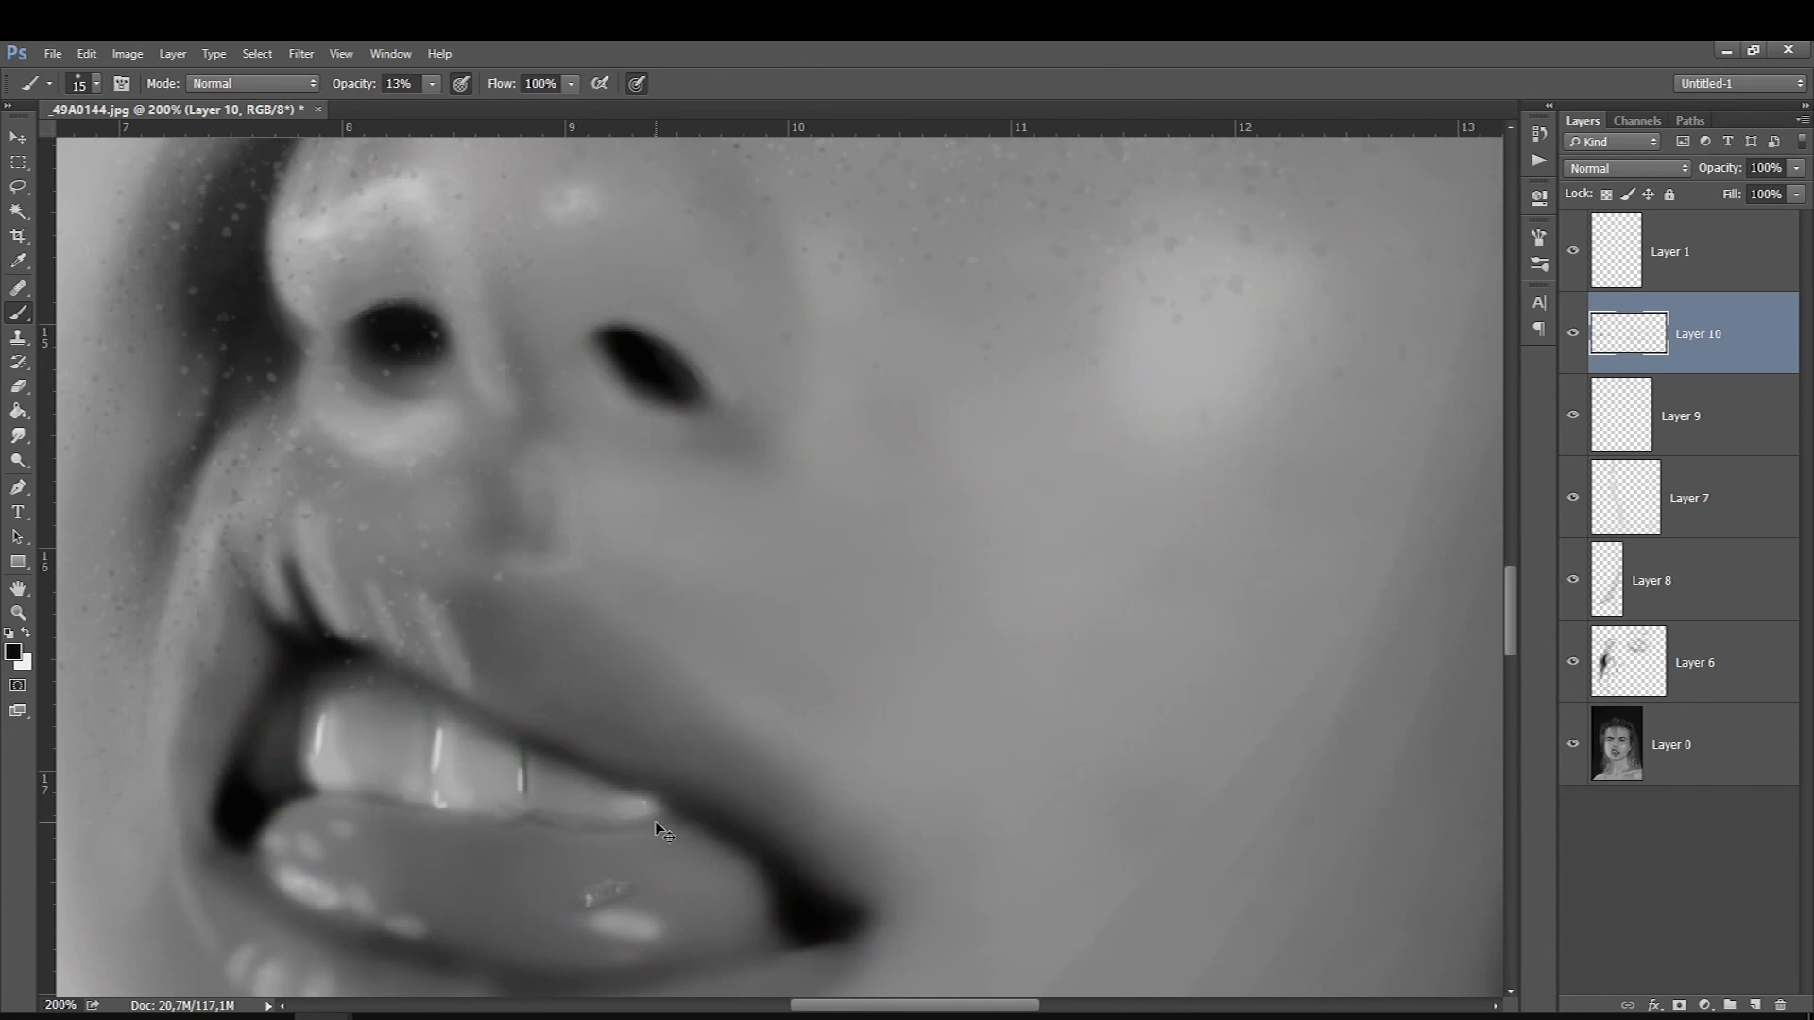
Merge Layers 10, 9, 7, 8 and 6 into a single layer above Layer 0
key("ctrl+0")
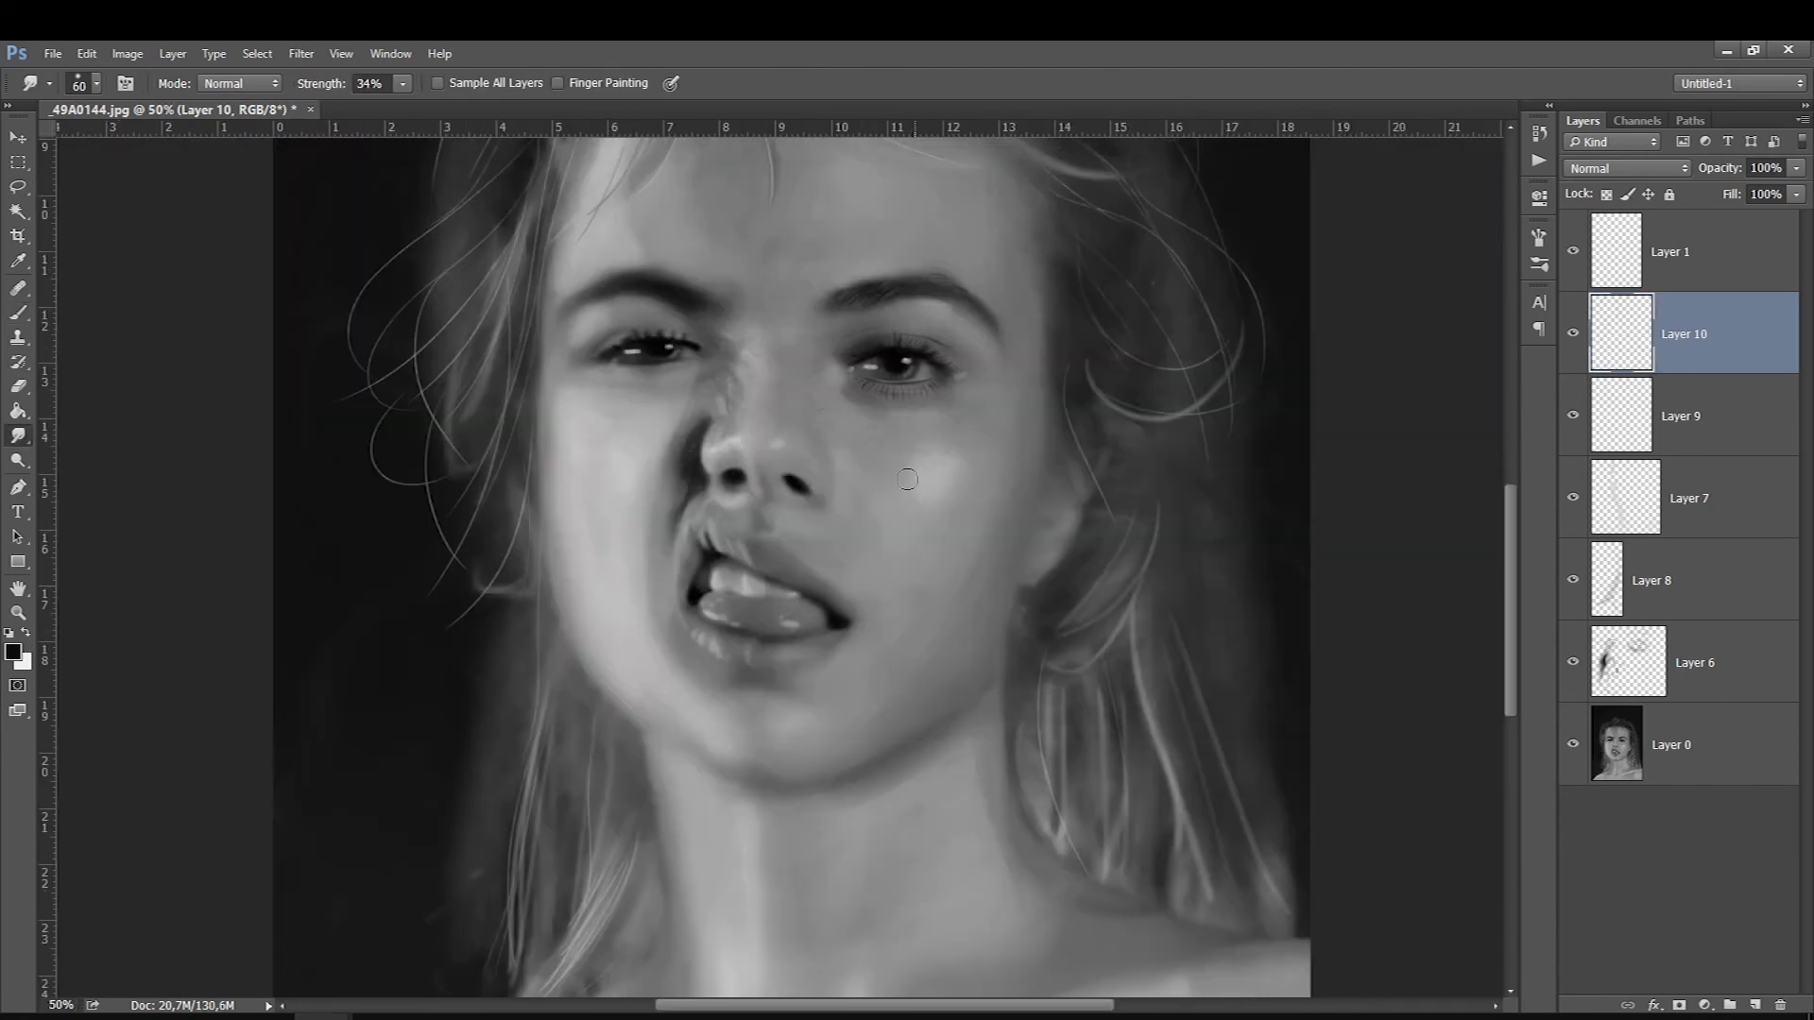
scroll(907, 479, "up", 2)
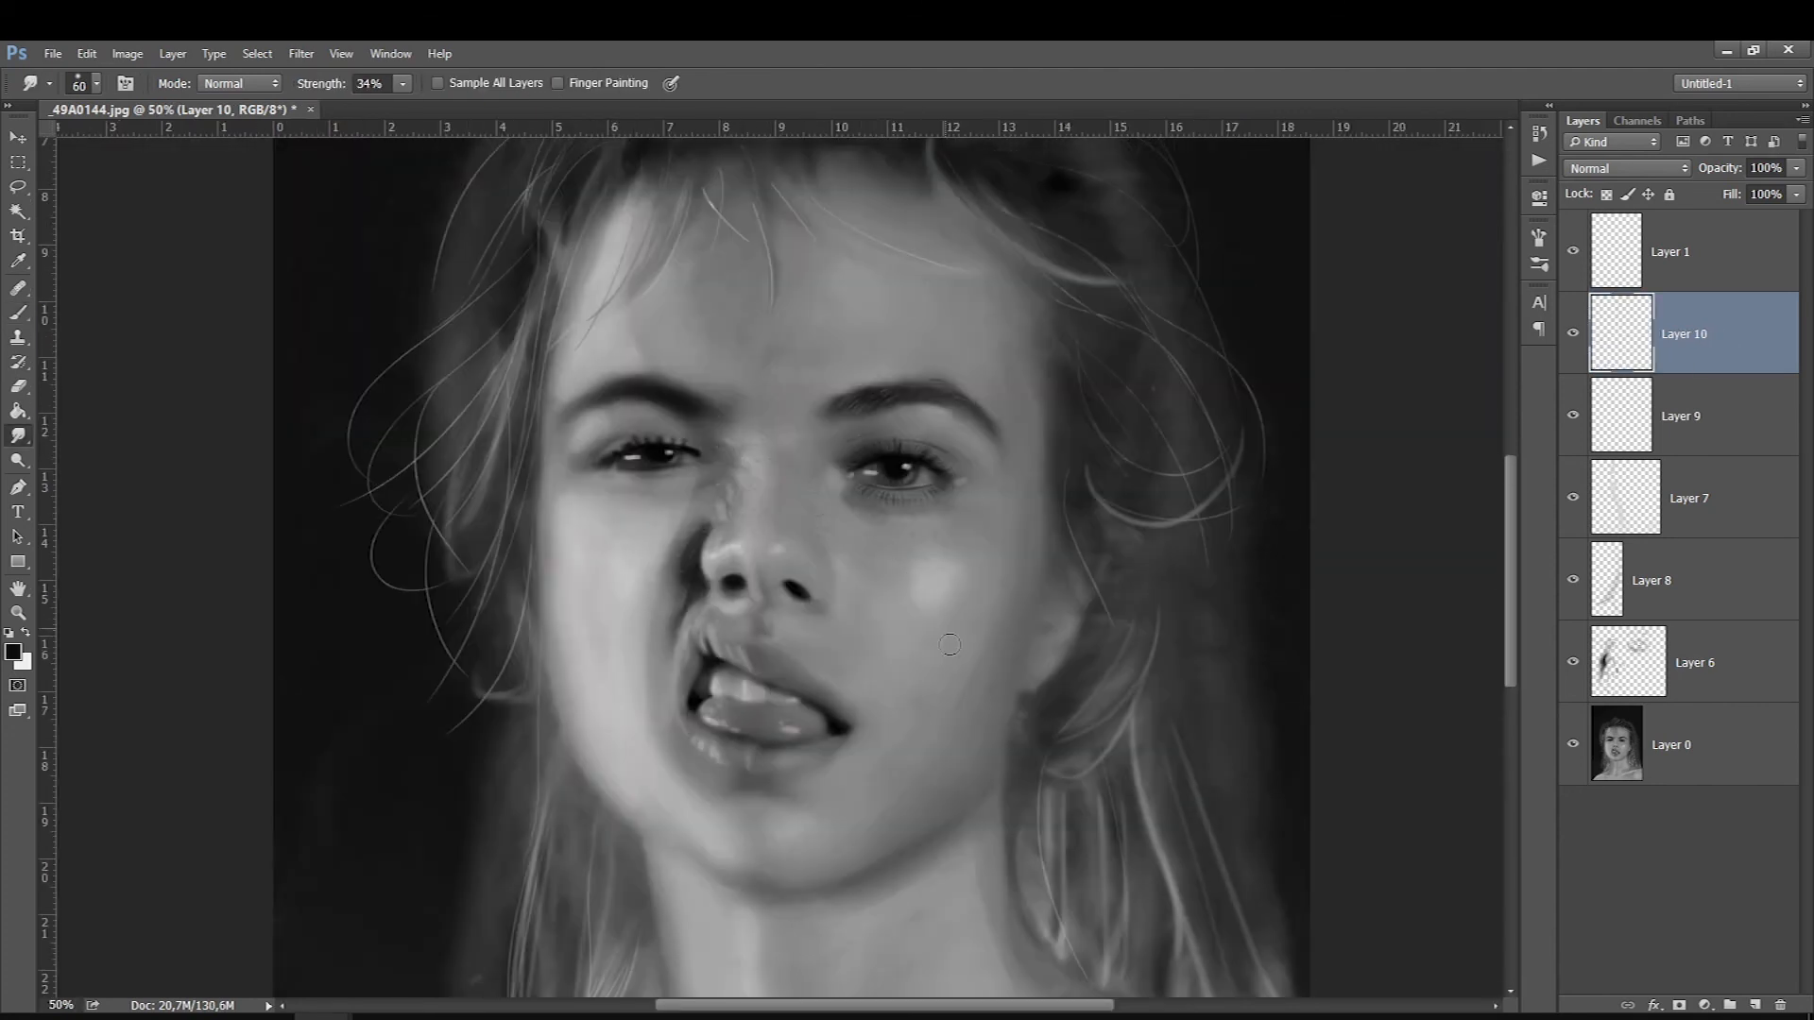
left_click(1721, 667, "shift")
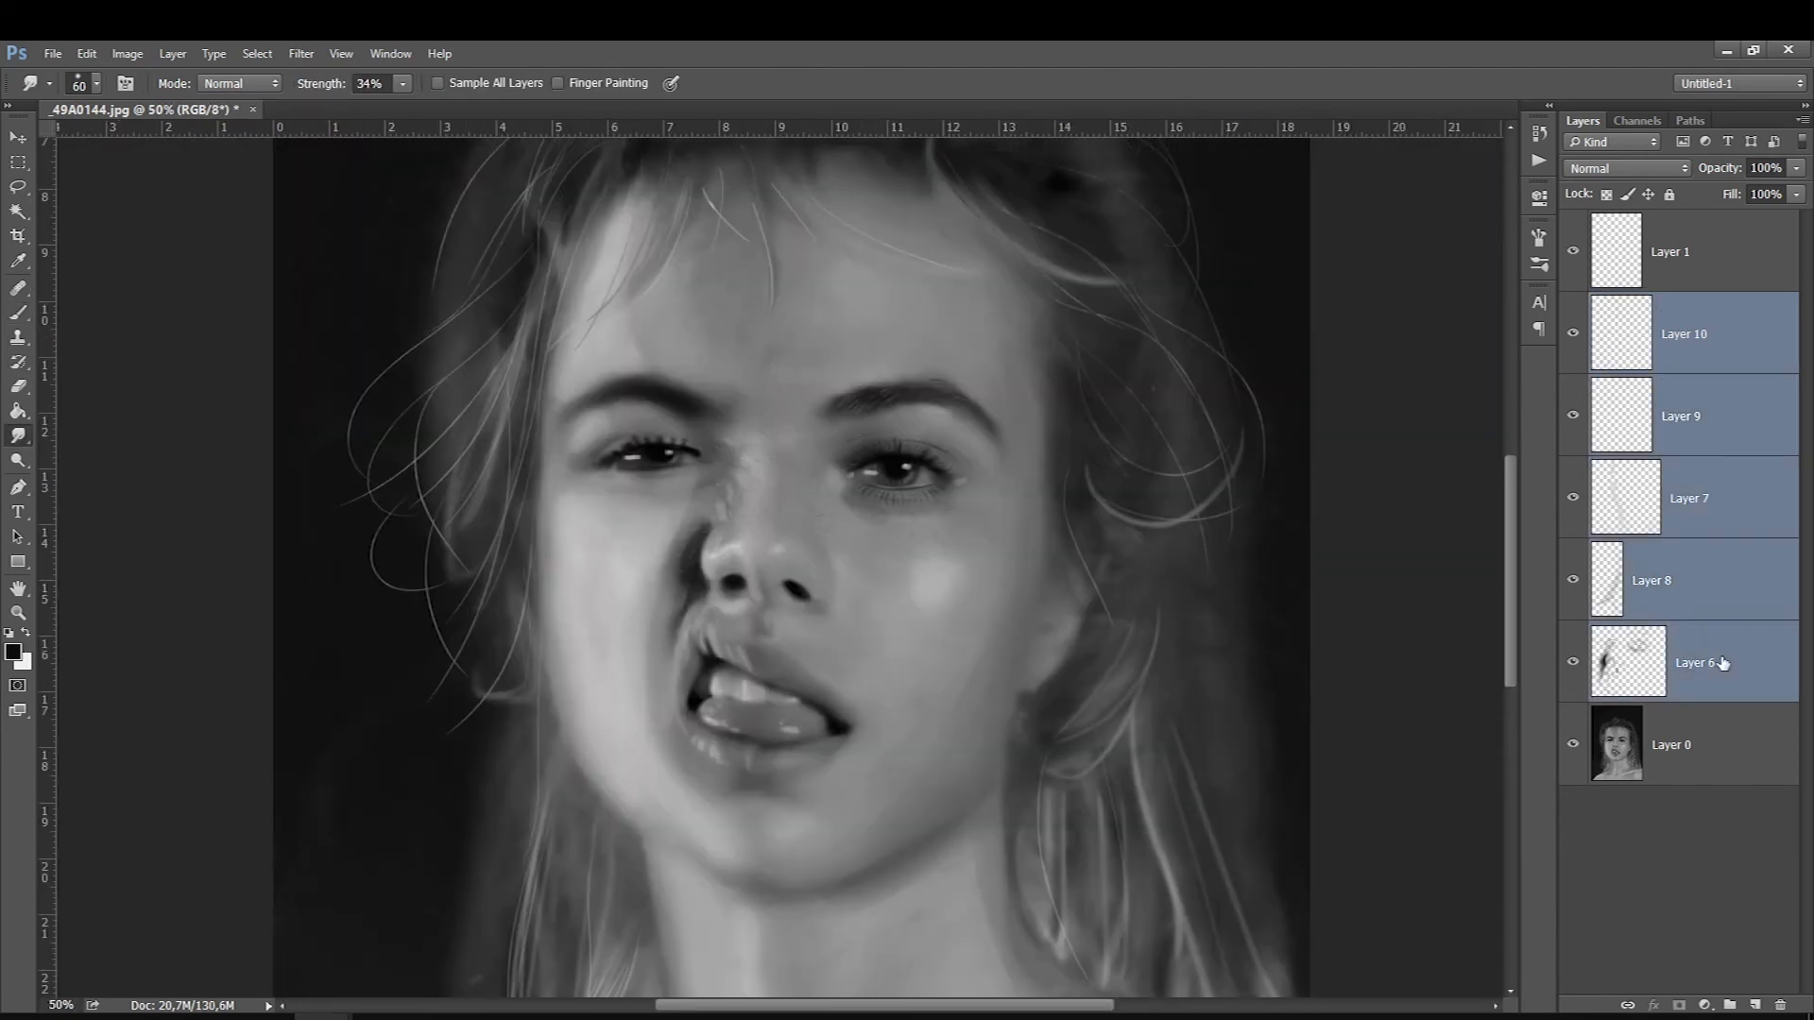
key("ctrl+e")
Compare the portrait with the merged Layer 10 hidden and shown
left_click(1574, 338)
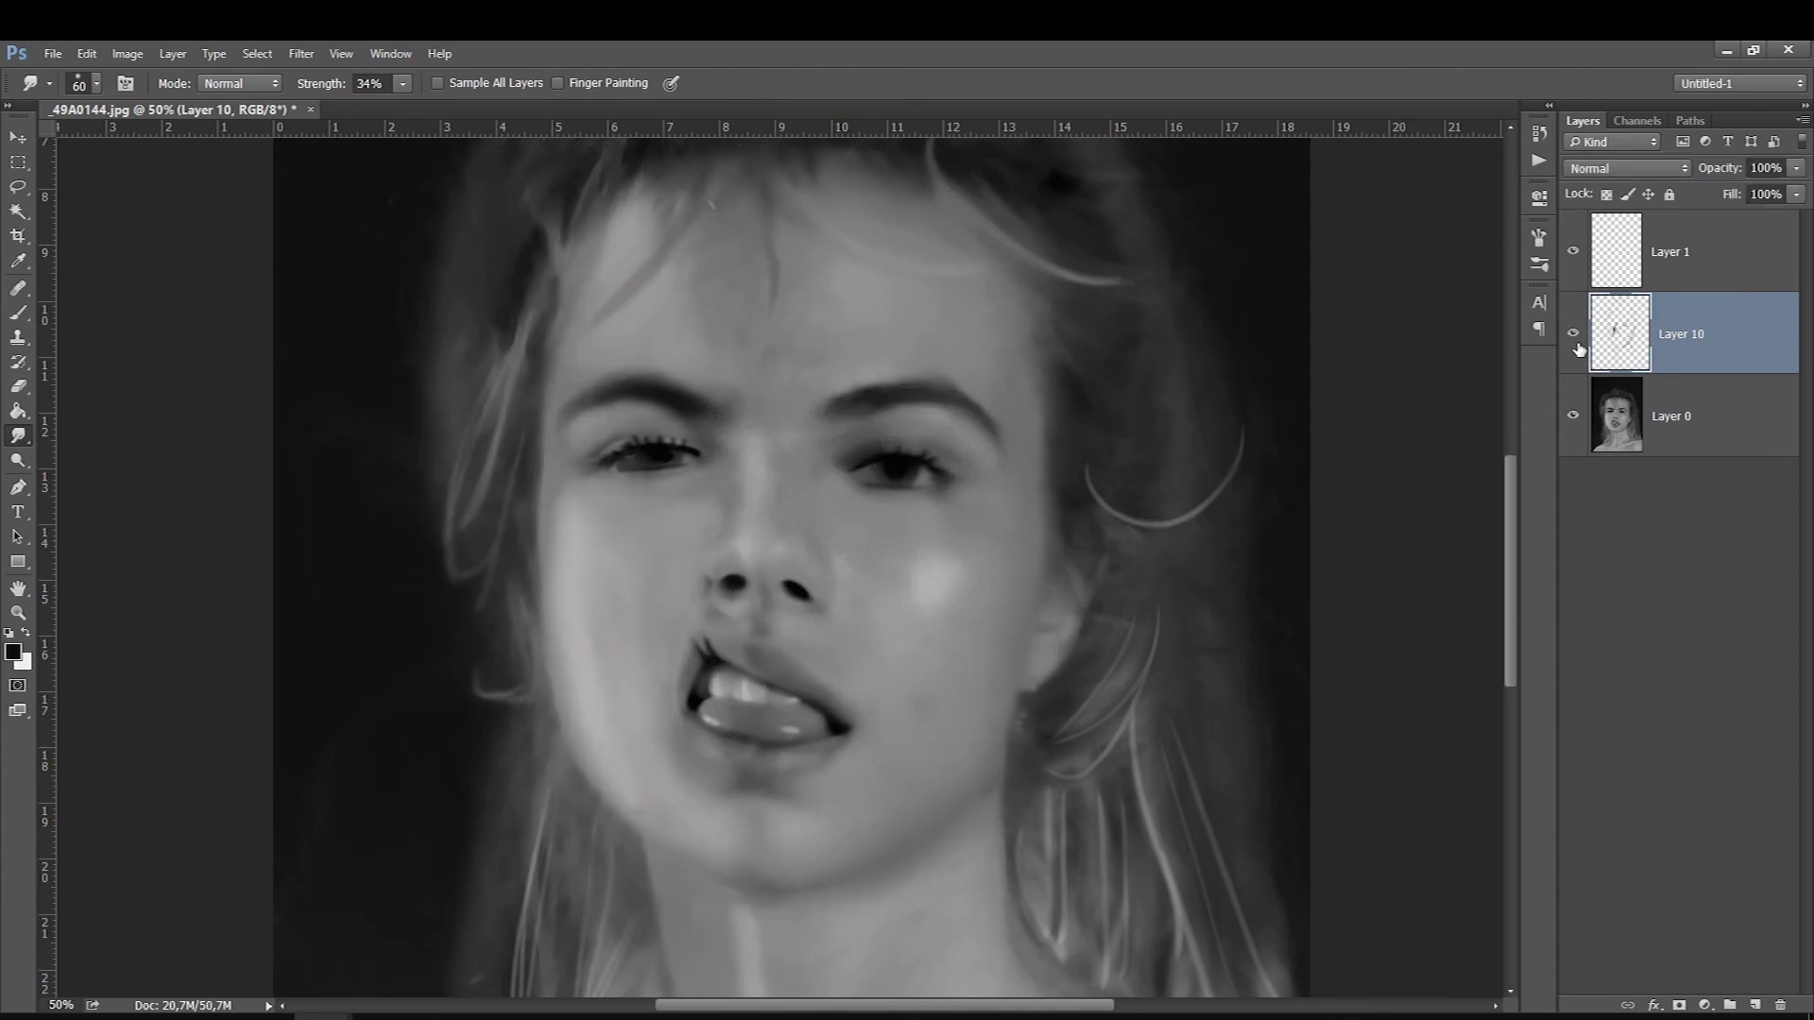
left_click(1575, 340)
left_click(1575, 340)
left_click(1575, 340)
left_click(1575, 340)
left_click(1575, 340)
left_click(1575, 340)
left_click(1575, 340)
left_click(1575, 340)
left_click(1576, 342)
left_click(1576, 342)
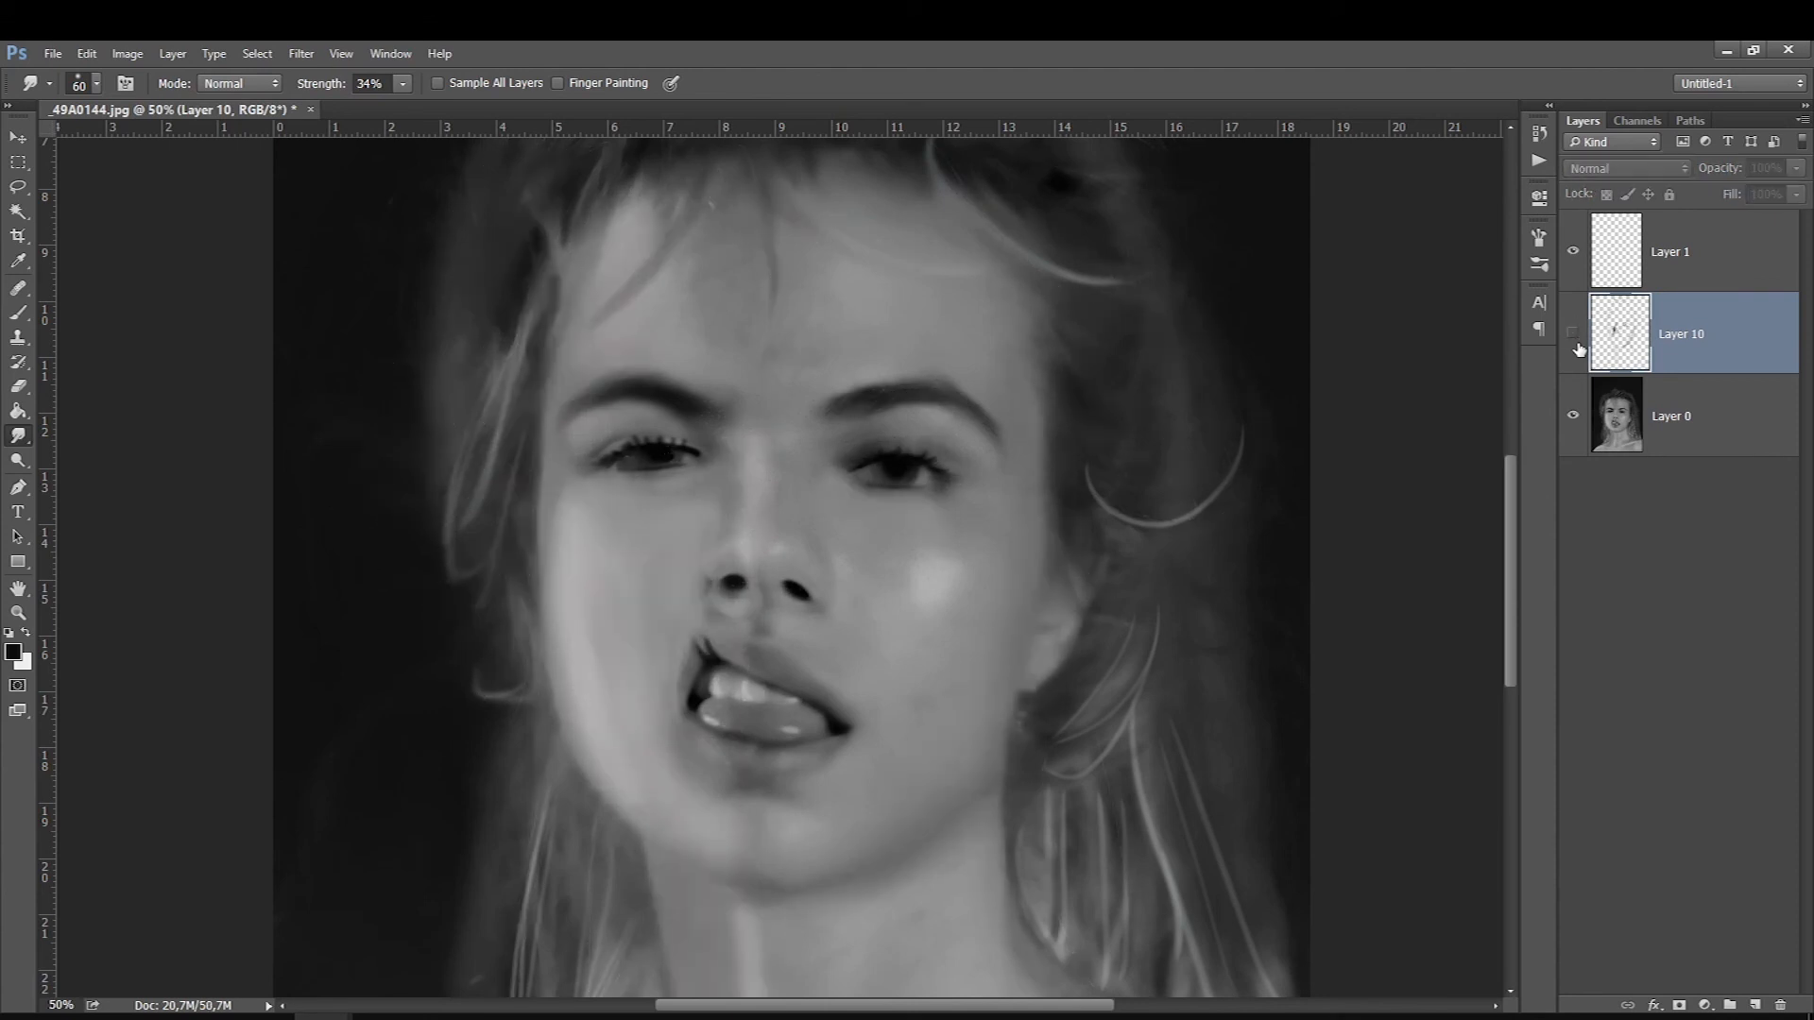
left_click(1576, 342)
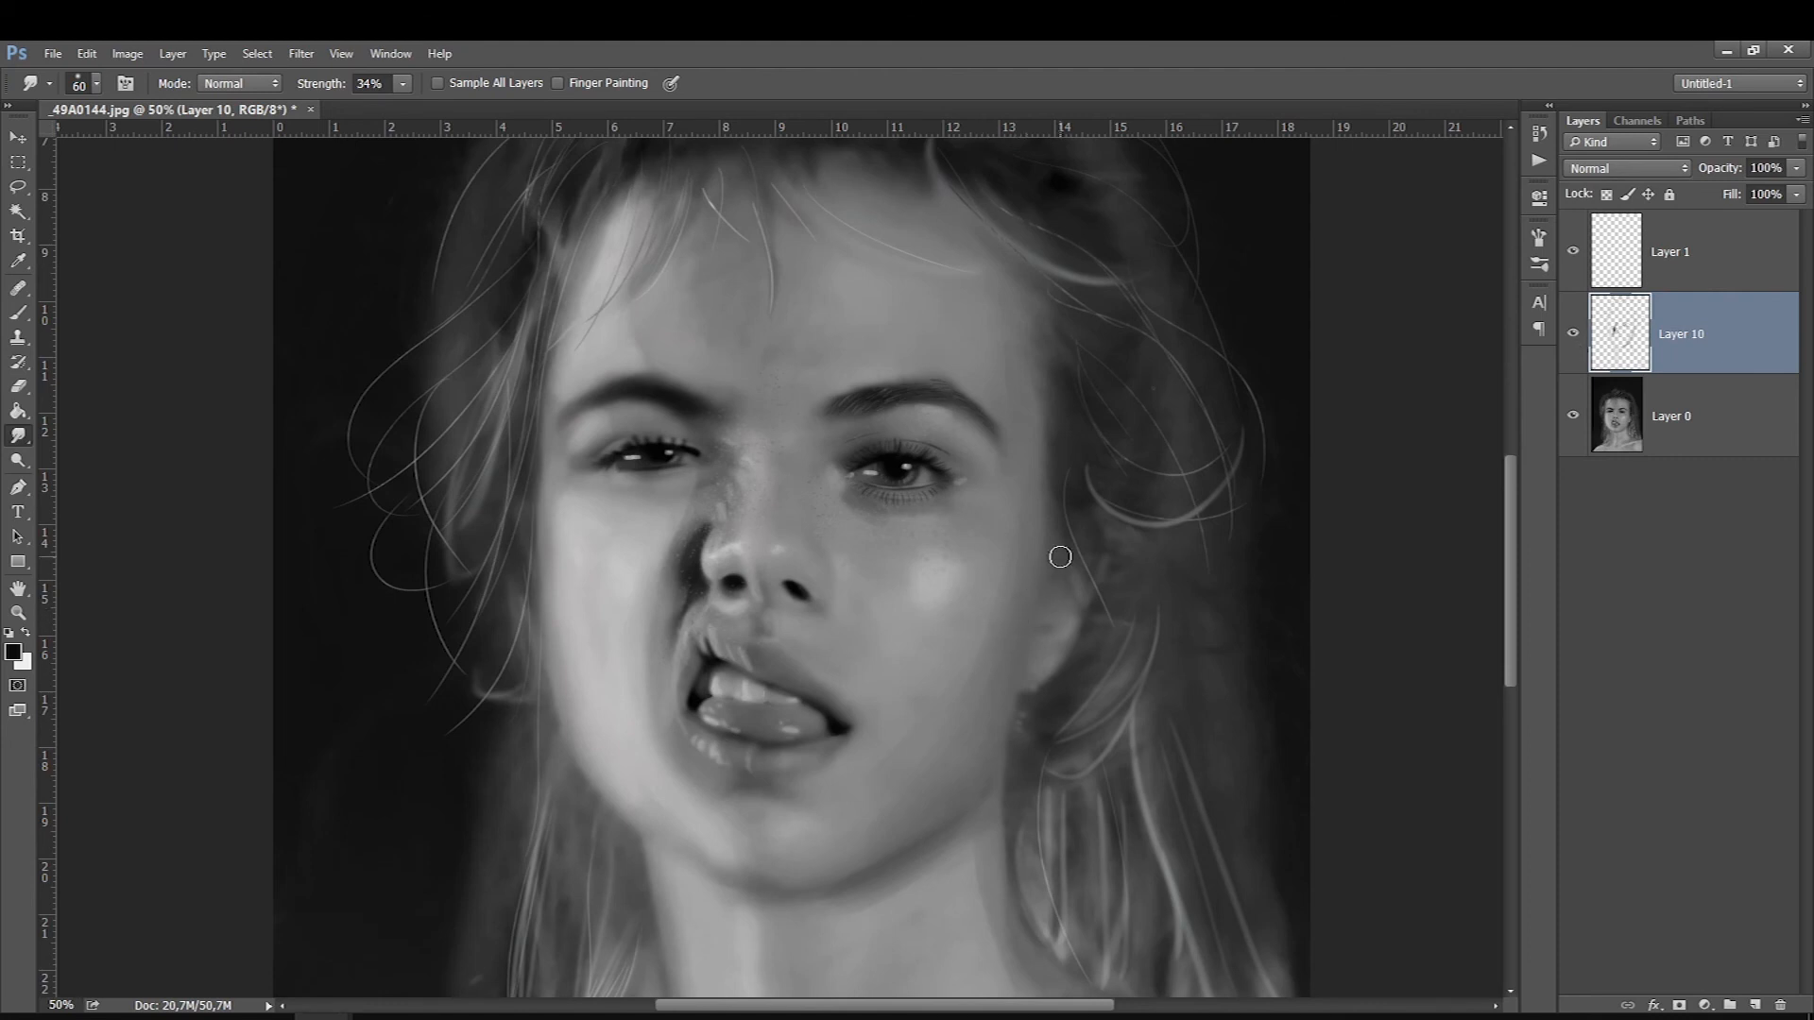
left_click(1574, 335)
left_click(1574, 335)
left_click(1574, 335)
left_click(1574, 335)
key("ctrl+e")
left_click(1704, 1005)
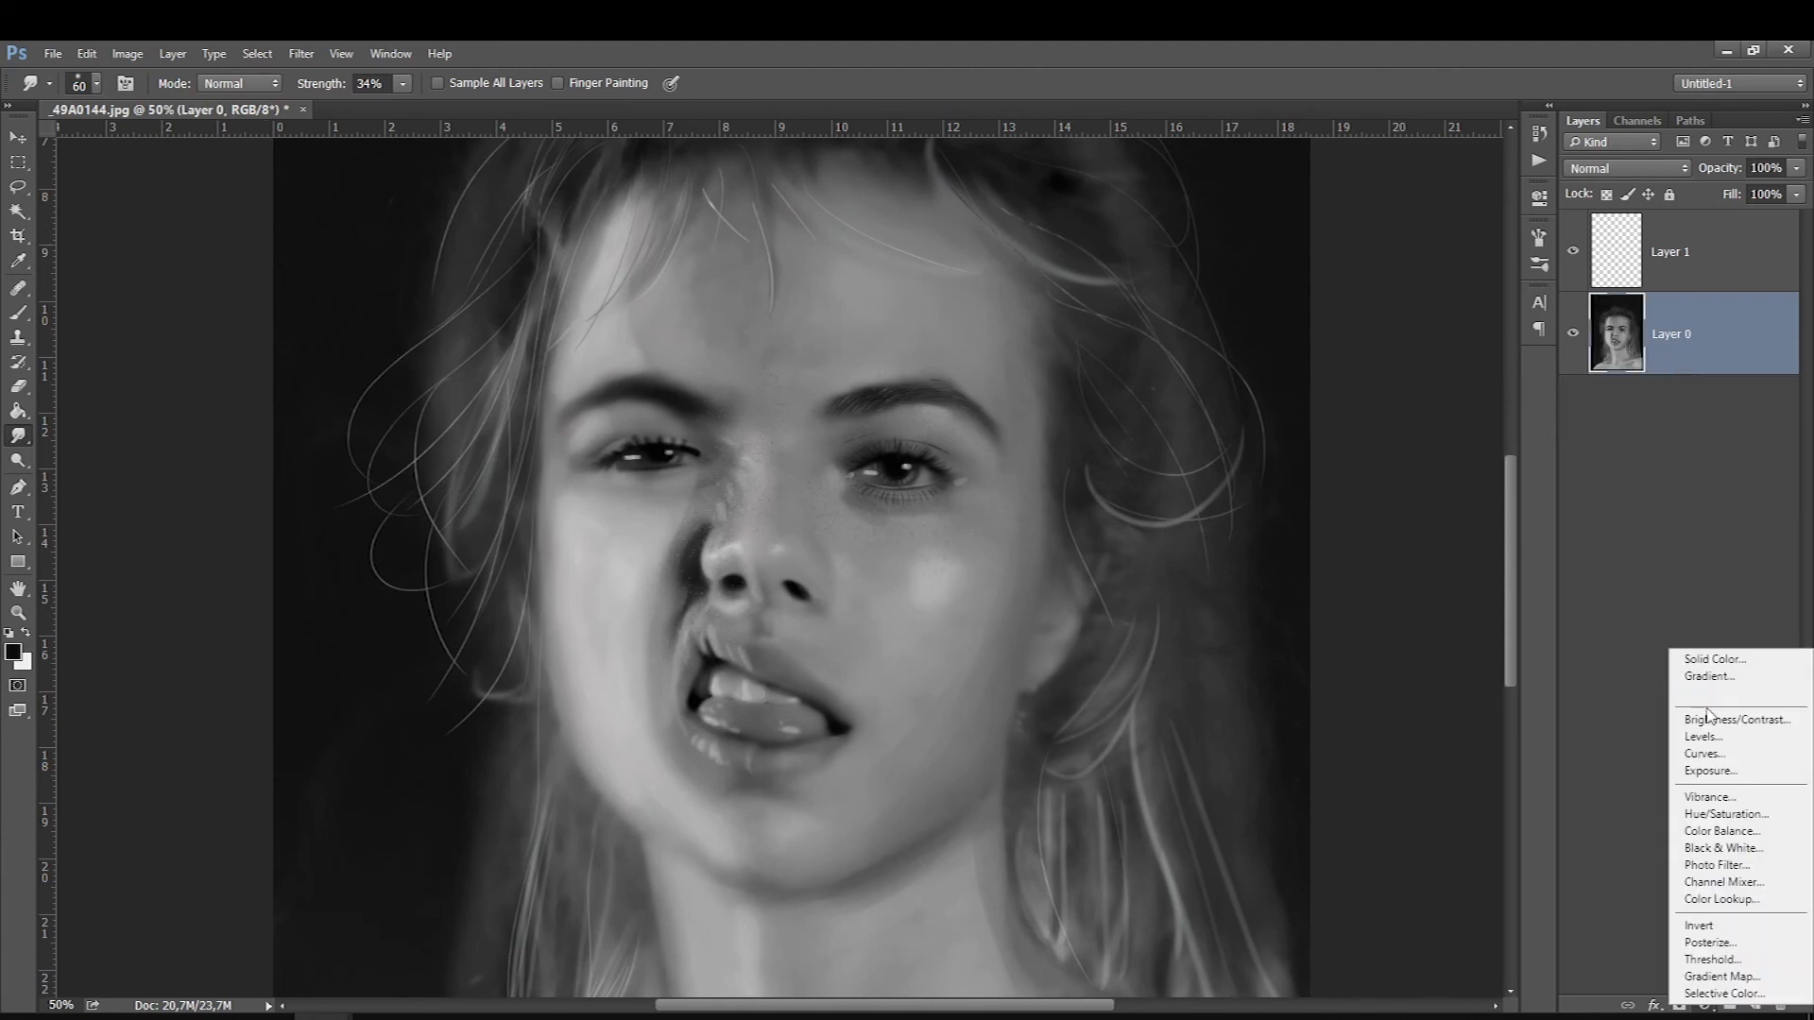
left_click(1704, 753)
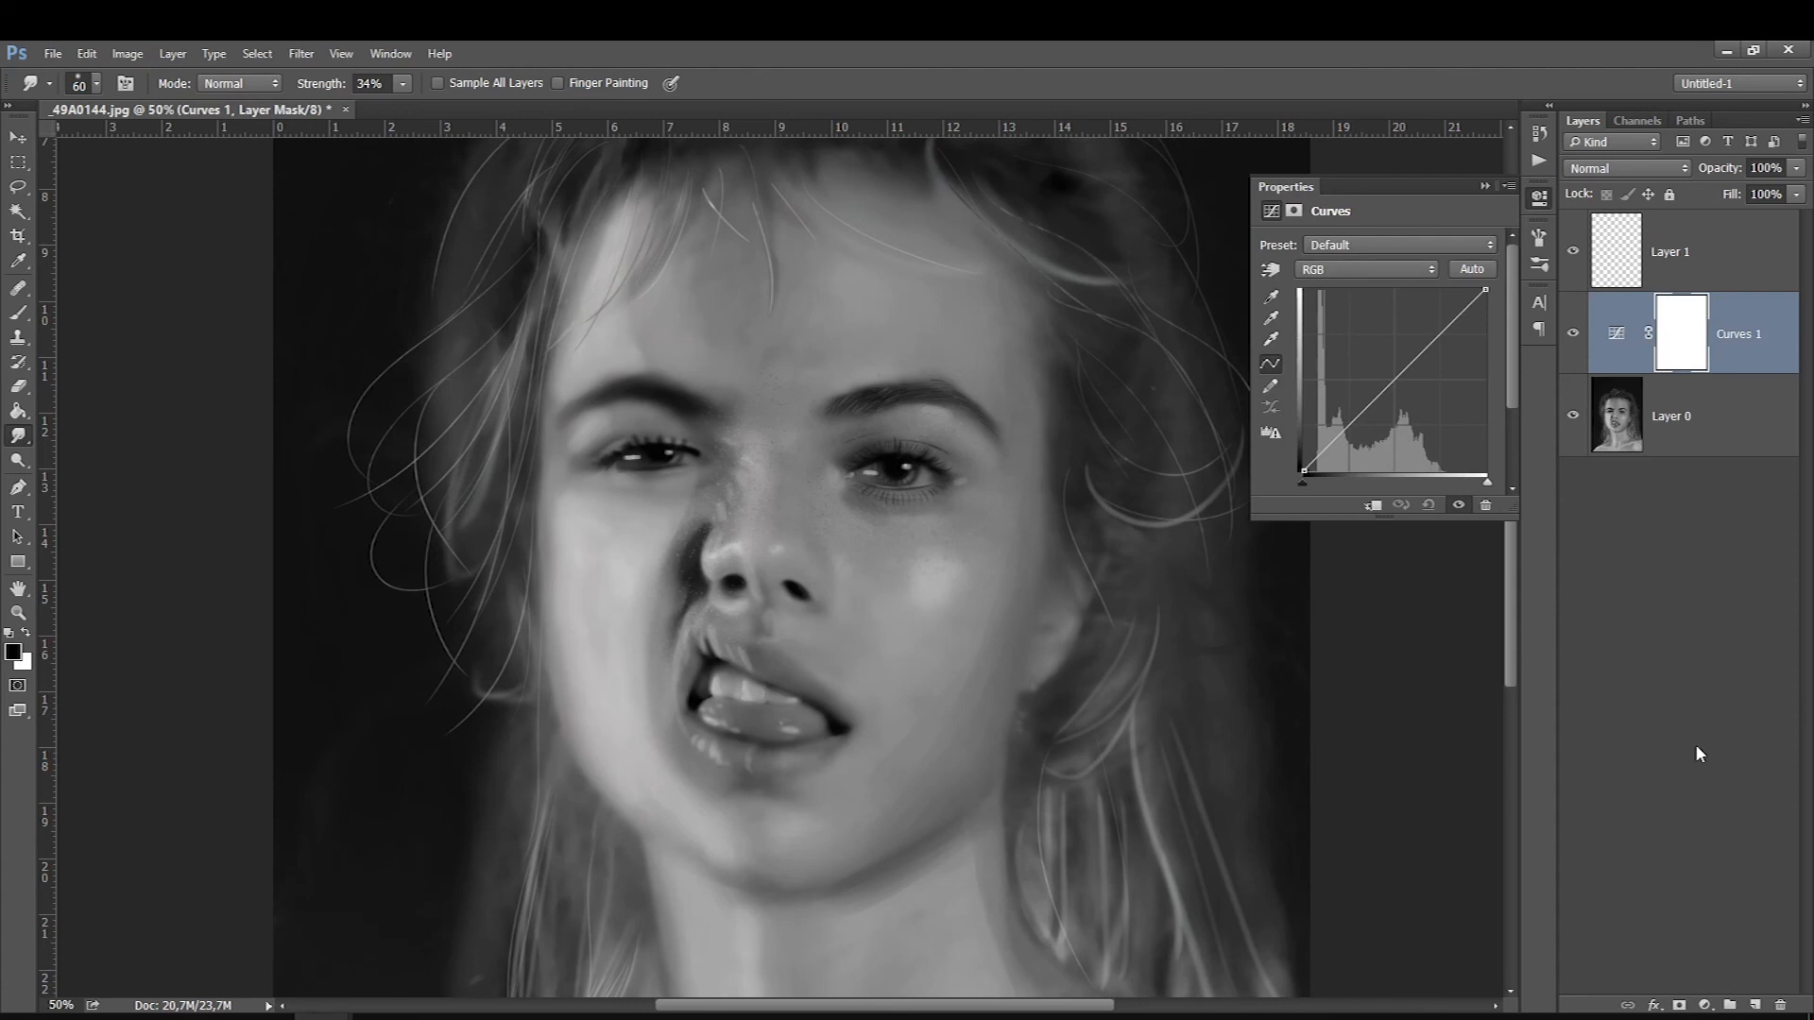
left_click(1484, 186)
key("ctrl+alt+z")
key("ctrl+alt+z")
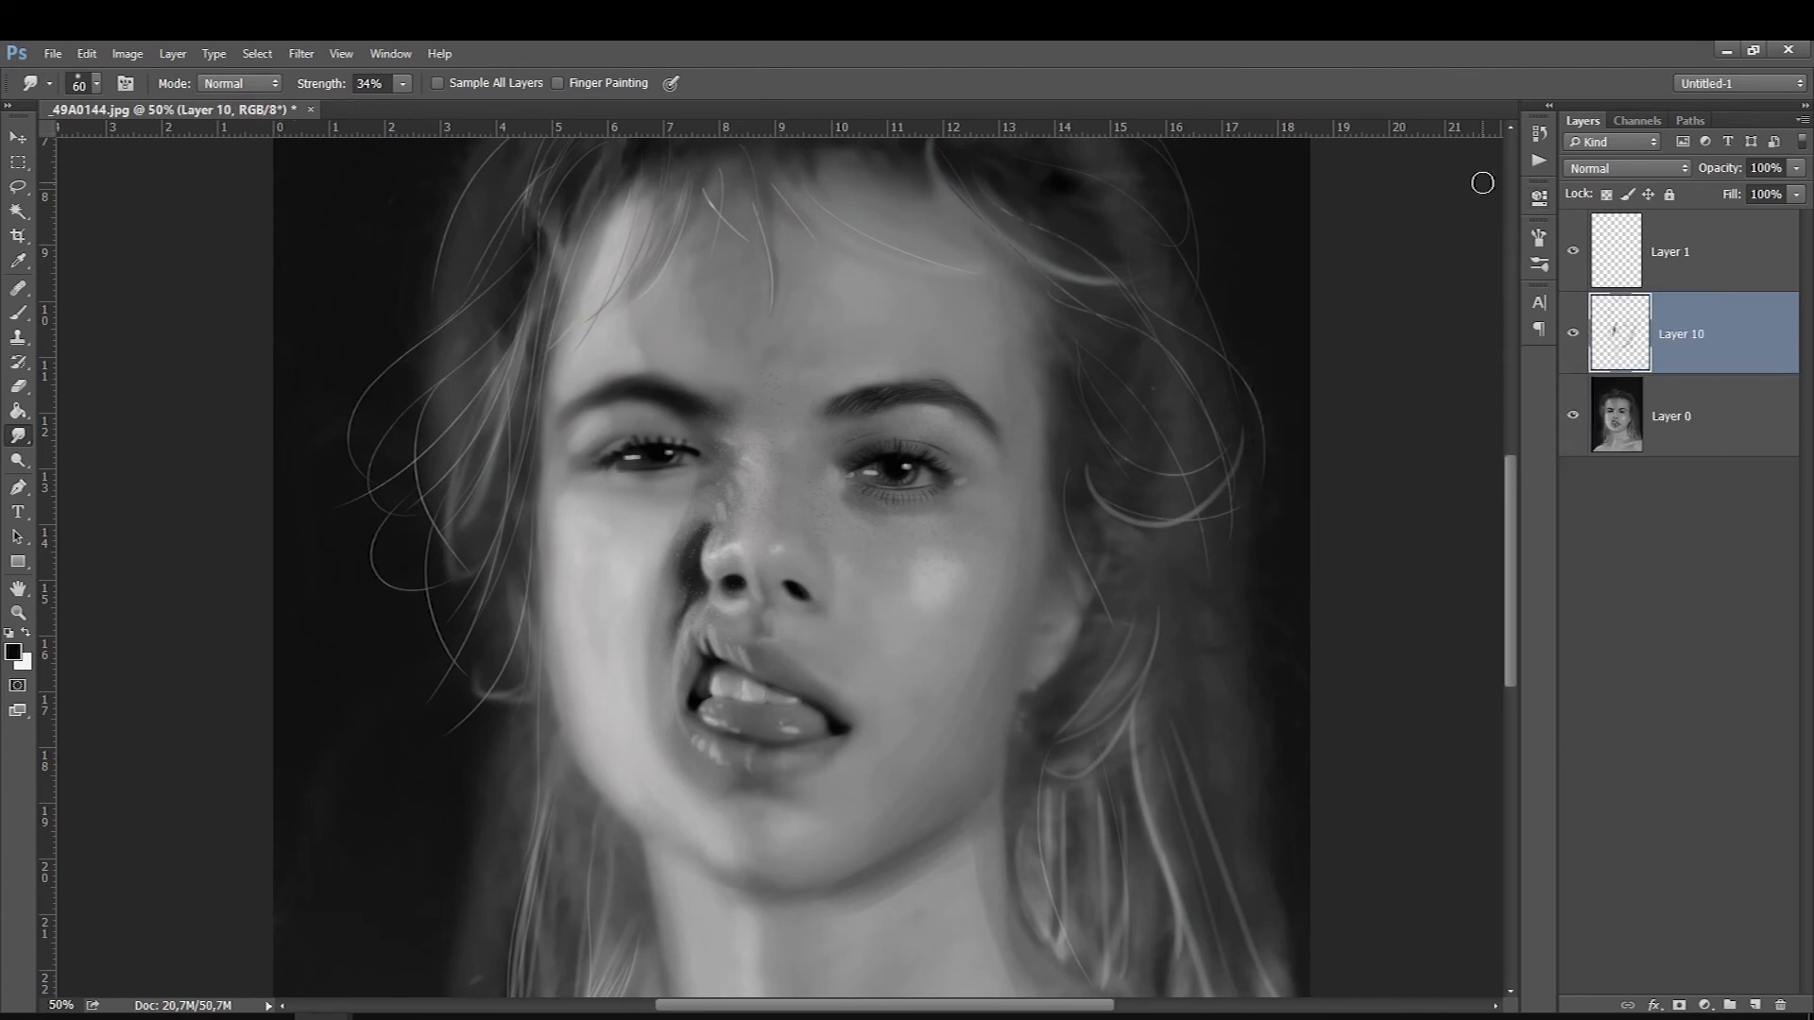
Duplicate Layer 0, merge Layer 1 and Layer 10 into the copy, and compare the portrait with the copy hidden and shown
left_click(1644, 401)
key("ctrl+j")
left_click(1673, 310)
left_click(1669, 246)
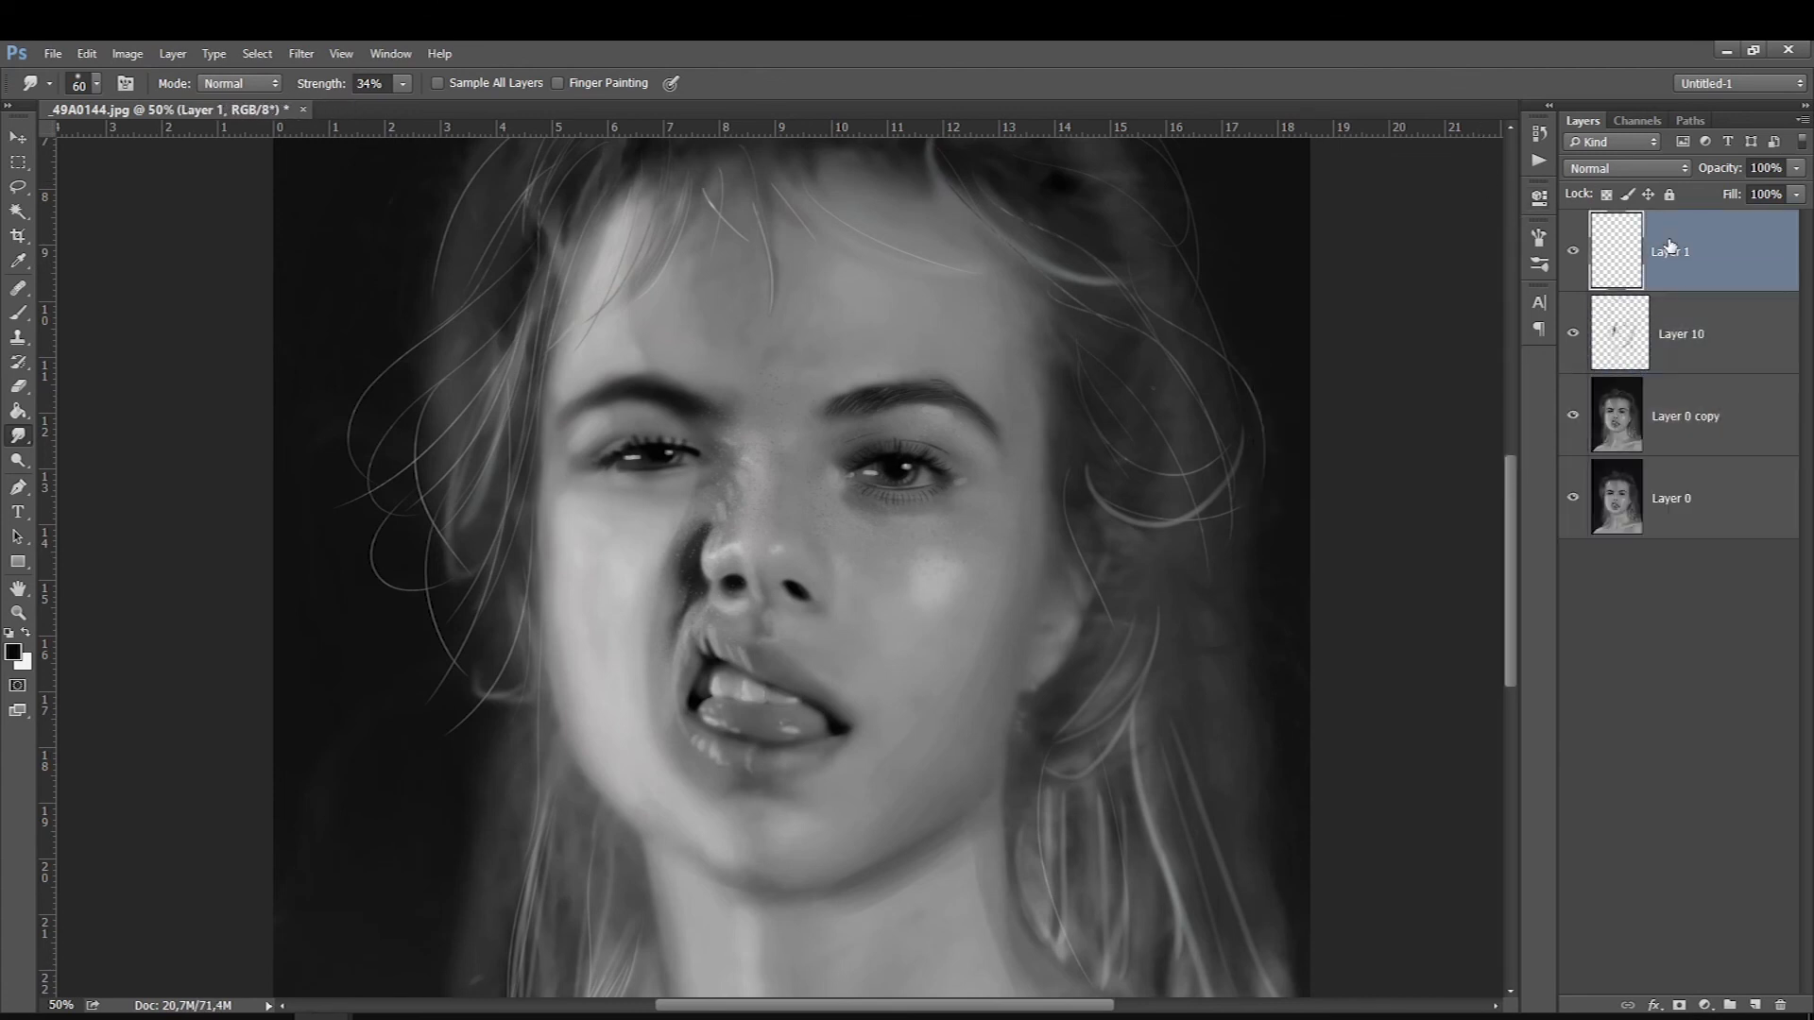
key("ctrl+e")
key("ctrl+e")
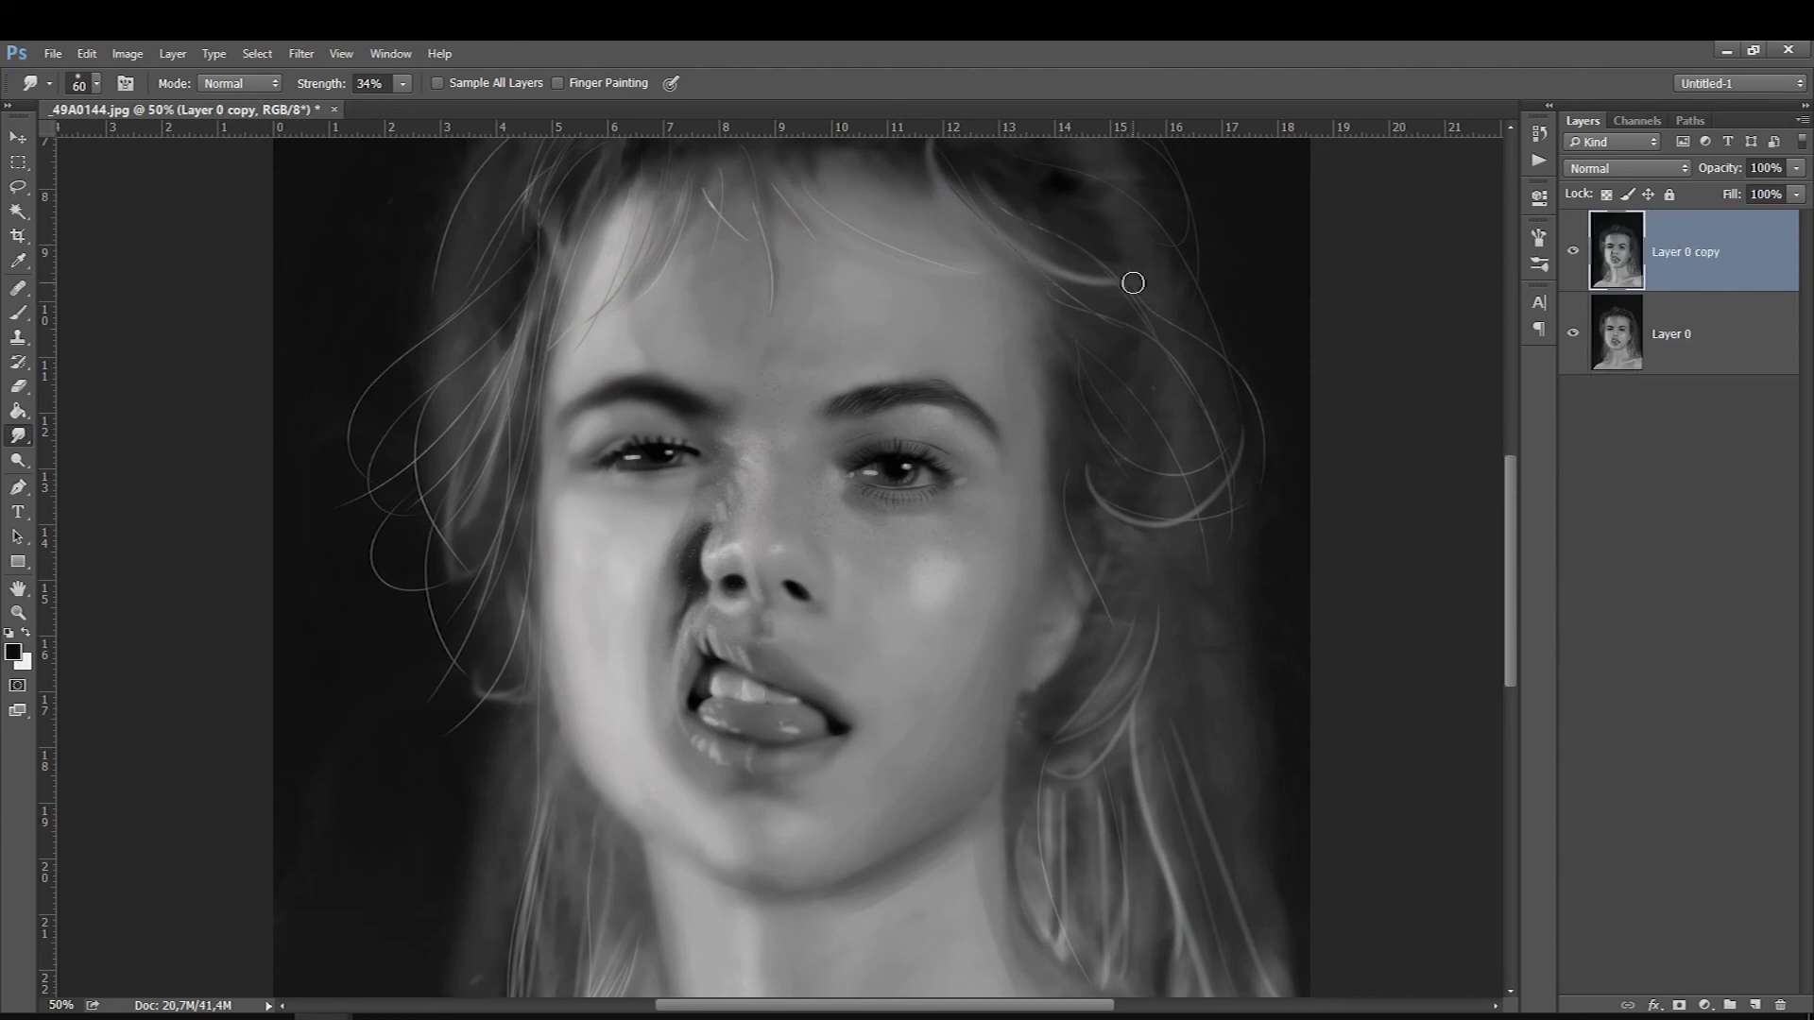
left_click(1573, 250)
left_click(1573, 250)
Try a Curves adjustment layer that brightens the lit skin and deepens the shadows, with its highlight and midtone points pulled back for softer contrast
left_click(1705, 1005)
left_click(1706, 753)
left_click(1271, 270)
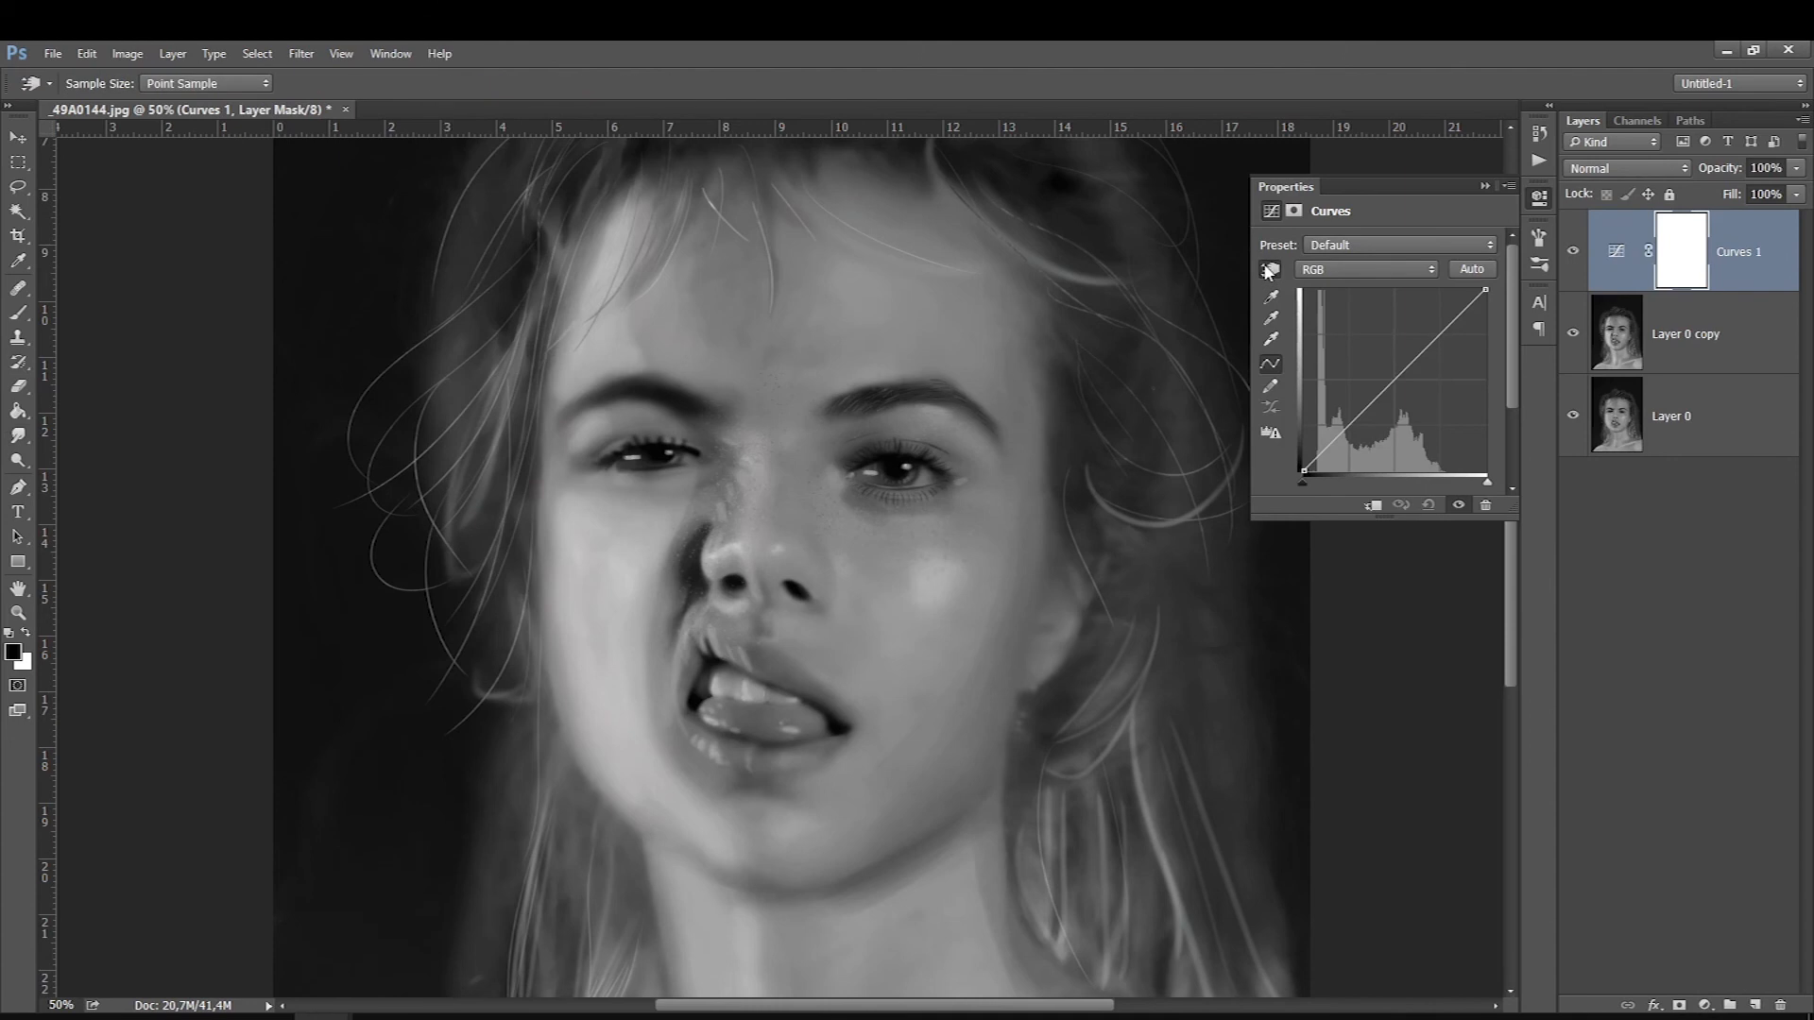
left_click_drag(579, 514, 567, 486)
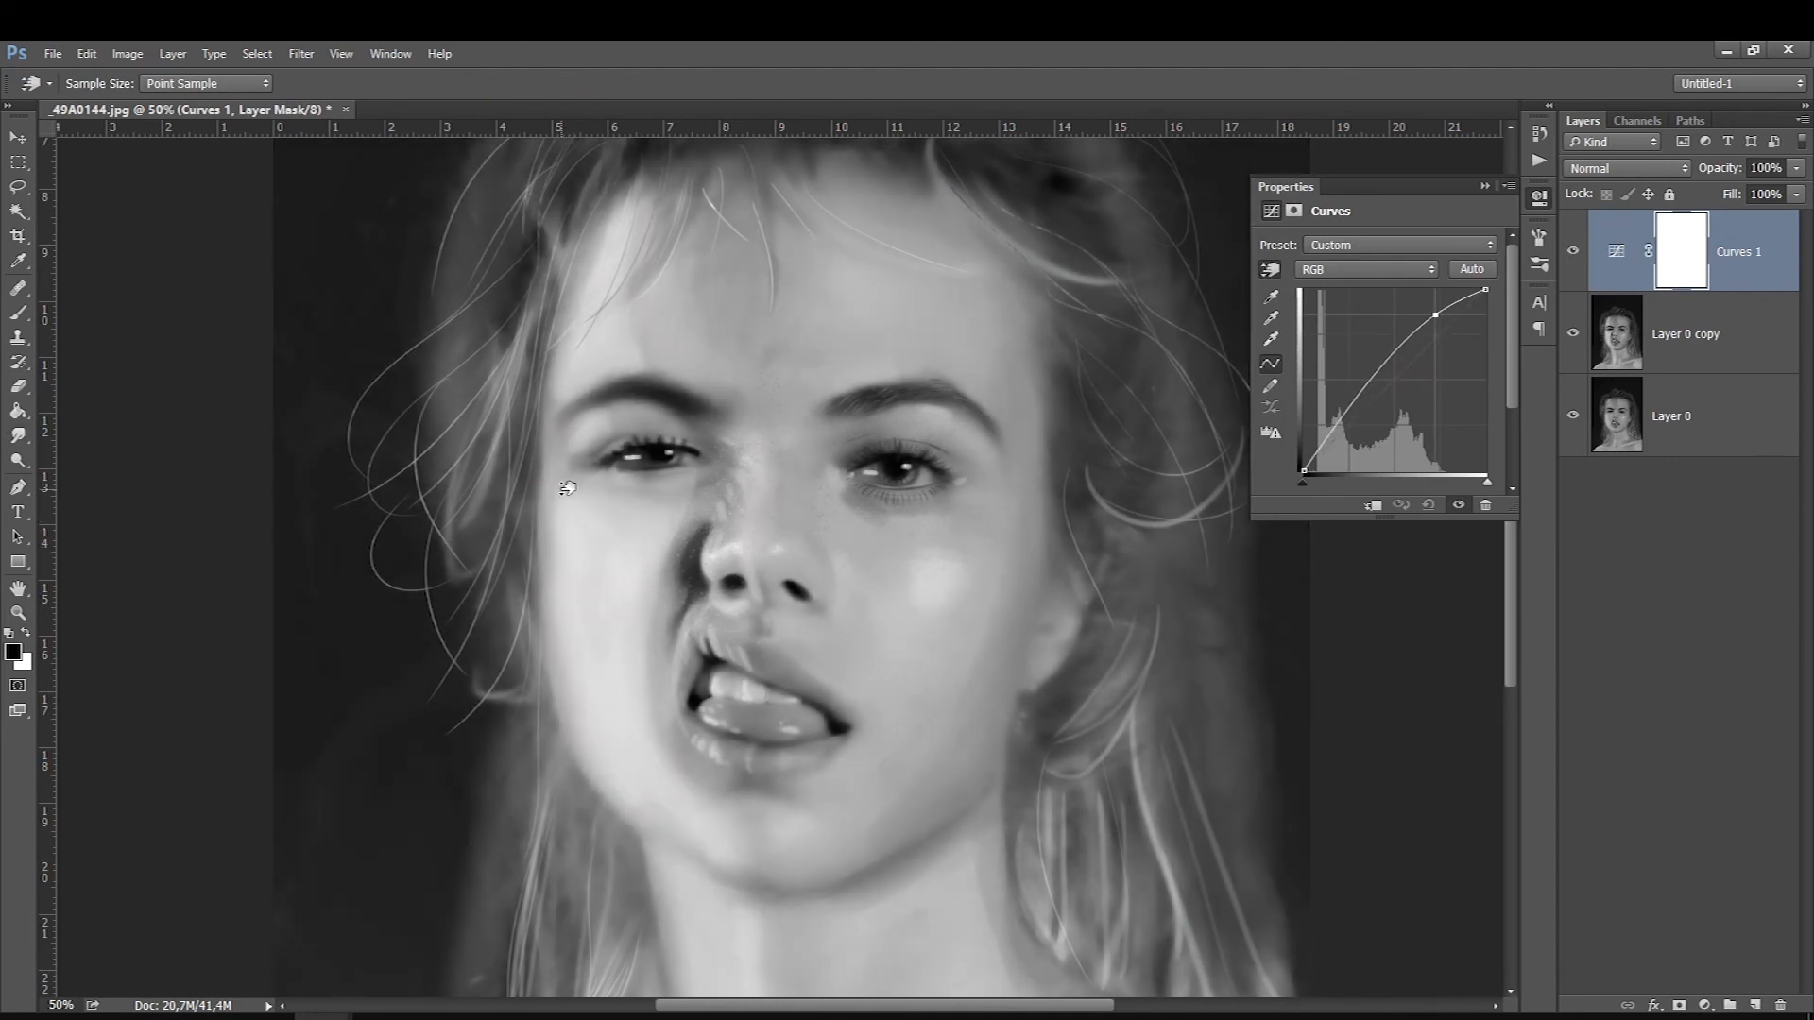
left_click_drag(838, 726, 834, 737)
left_click_drag(699, 561, 697, 550)
left_click_drag(1008, 636, 1009, 635)
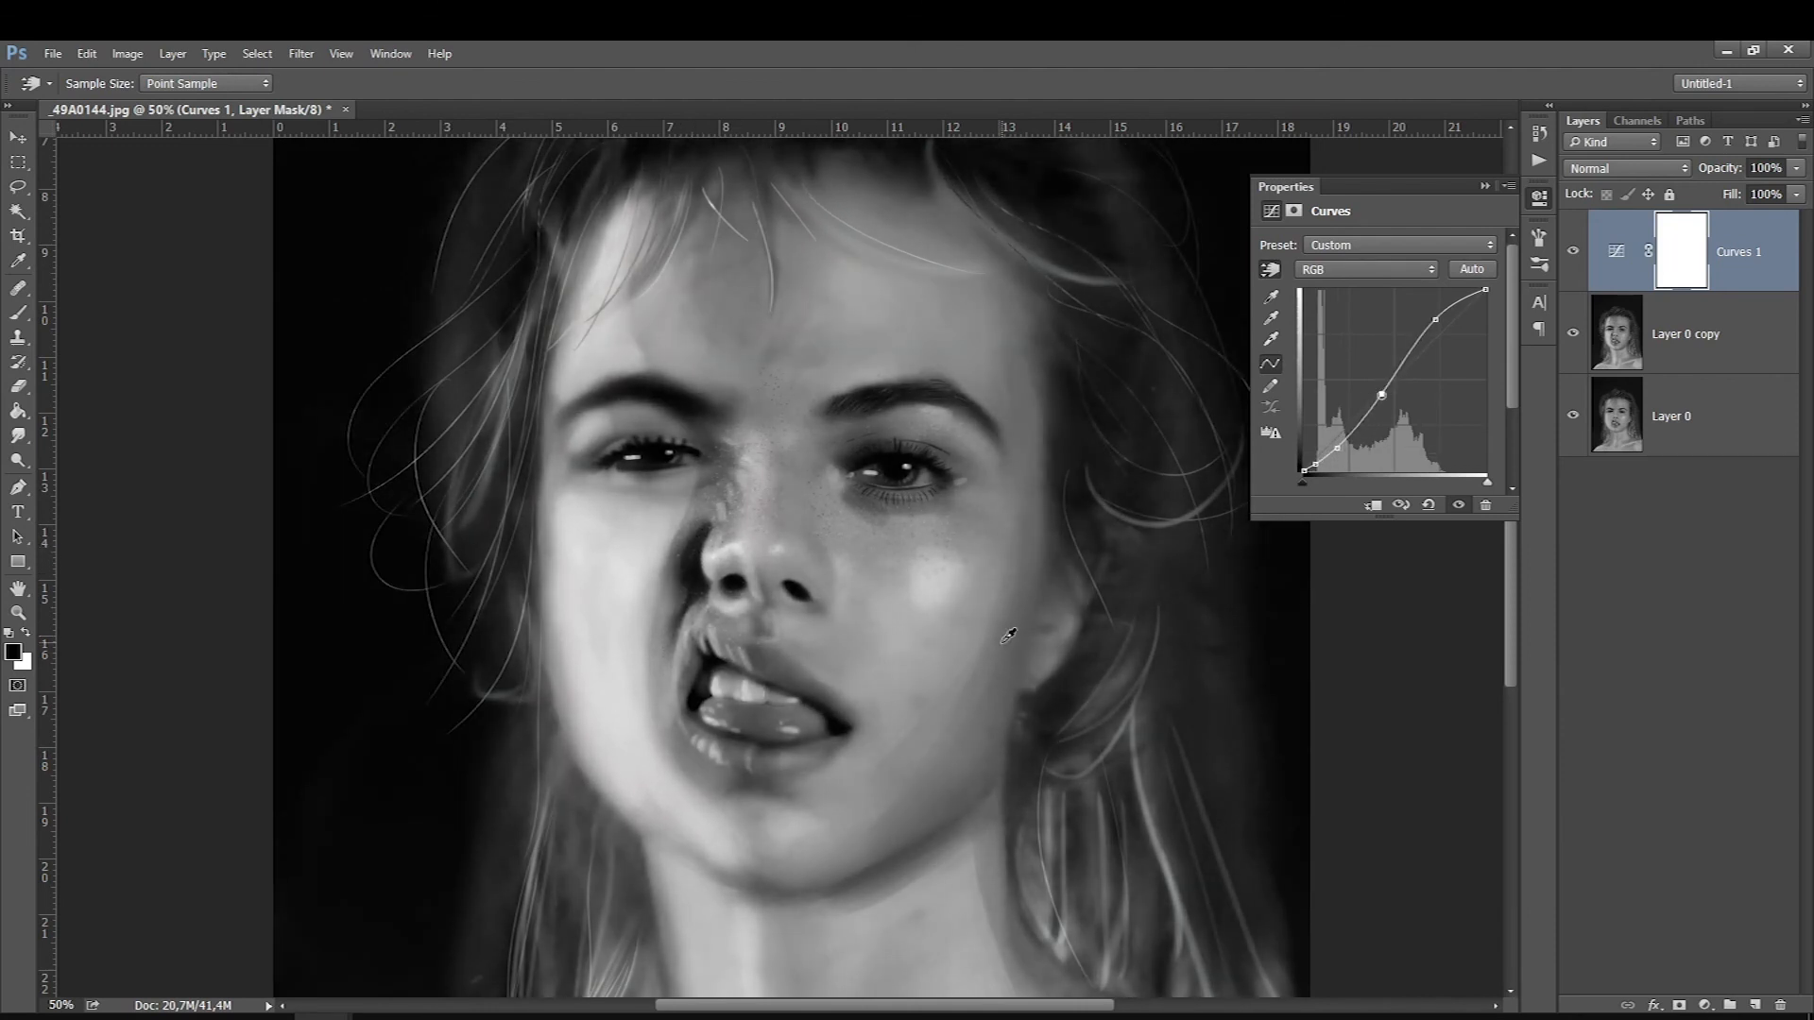
key("ctrl+minus")
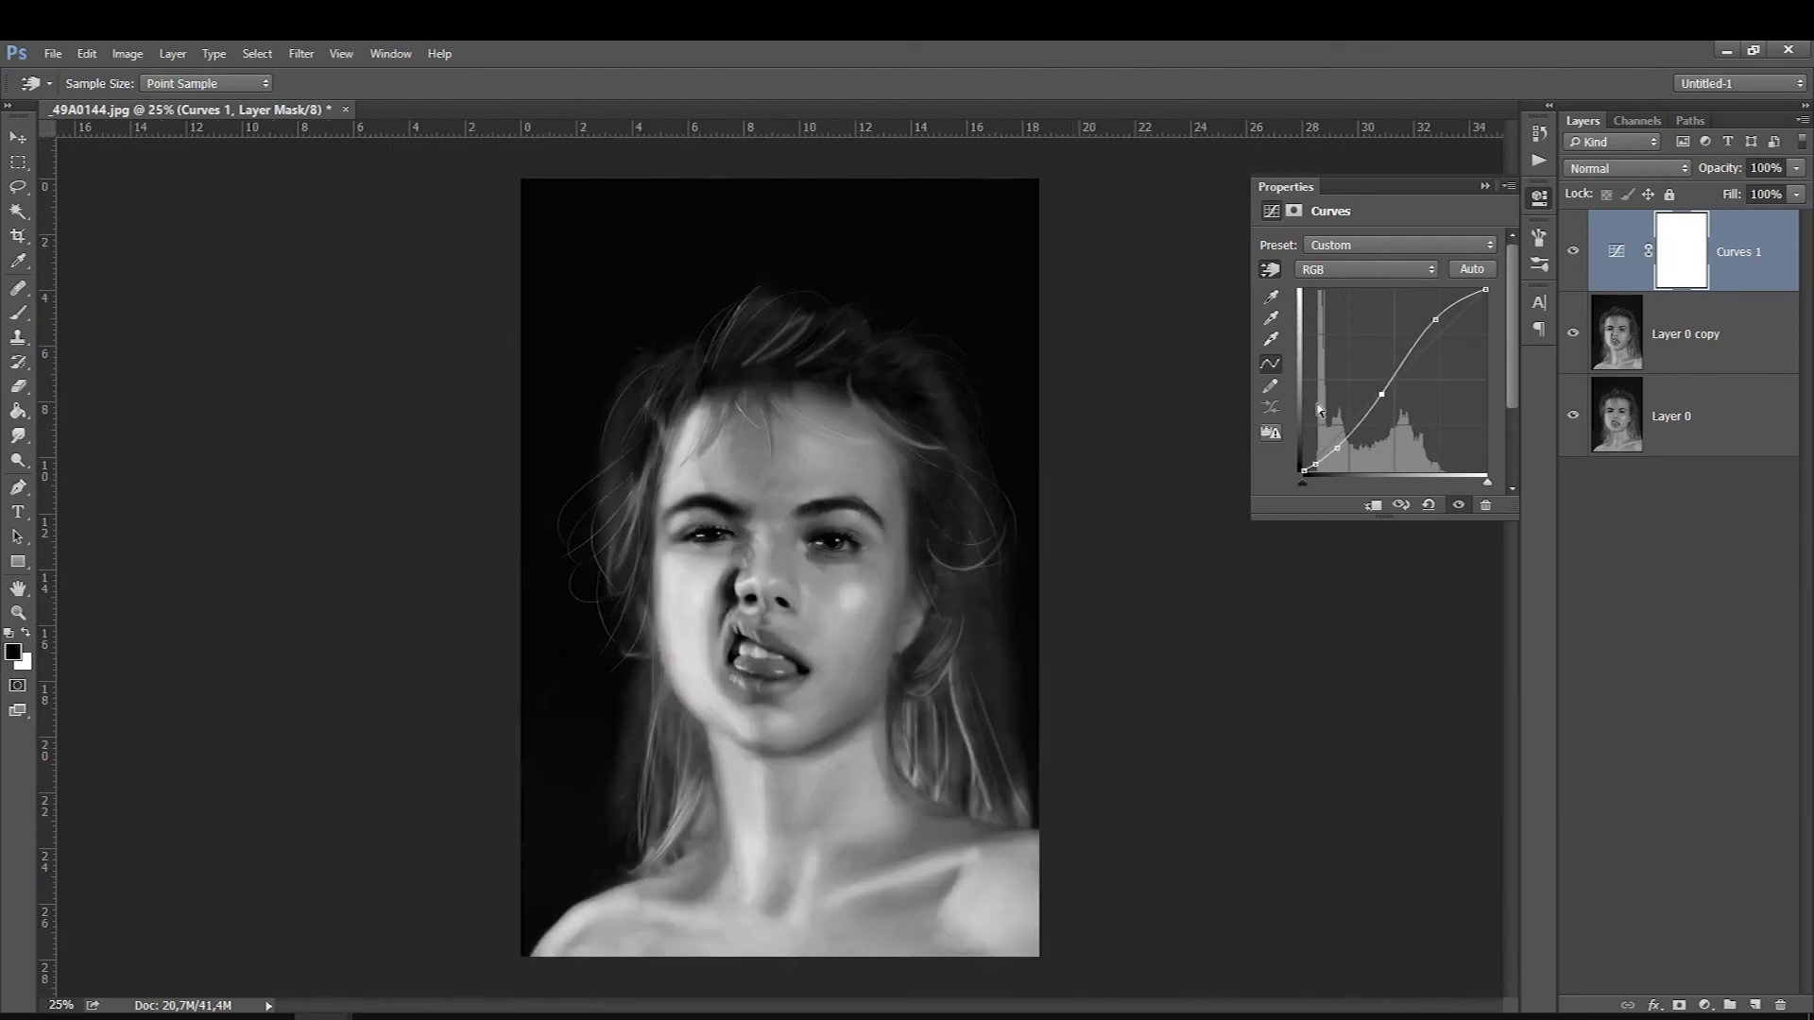
left_click_drag(1435, 319, 1435, 335)
left_click_drag(1379, 391, 1334, 444)
Compare the portrait with the Curves adjustment hidden and shown, and examine the eyes, nose and mouth at 100%
left_click(1573, 250)
left_click(1572, 251)
left_click(1572, 250)
left_click(1572, 250)
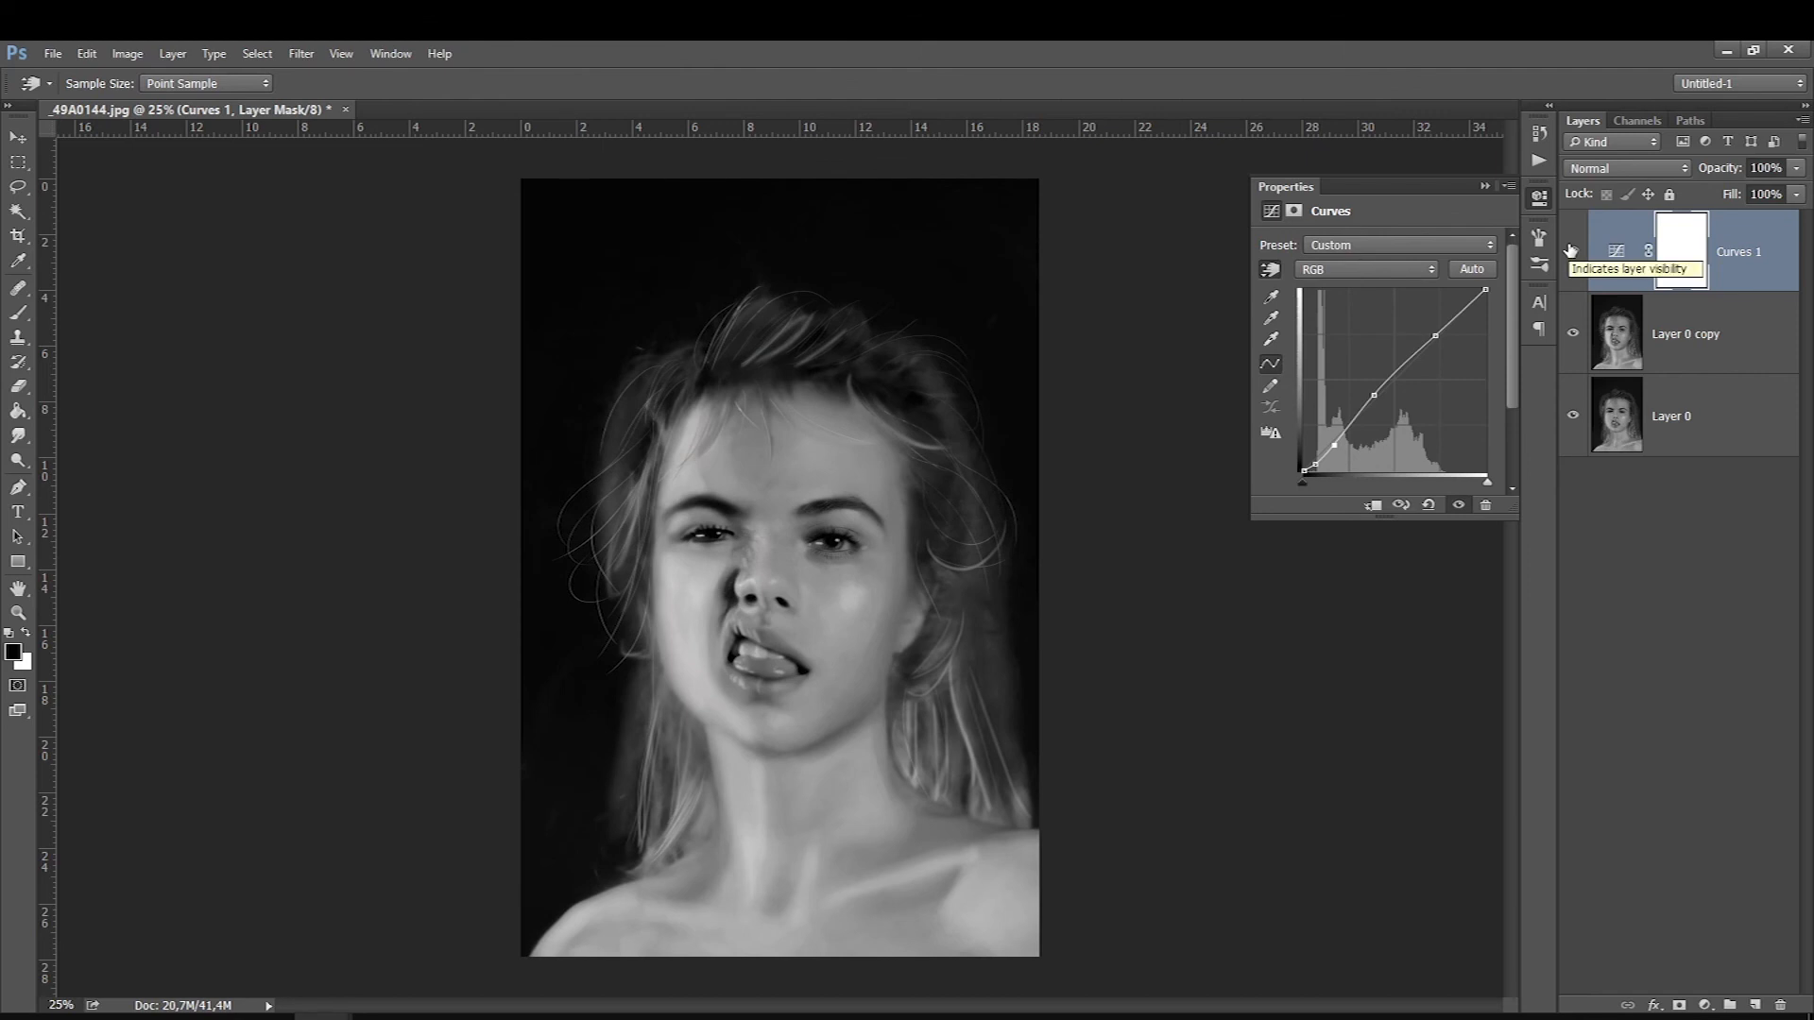
left_click(860, 510, "ctrl")
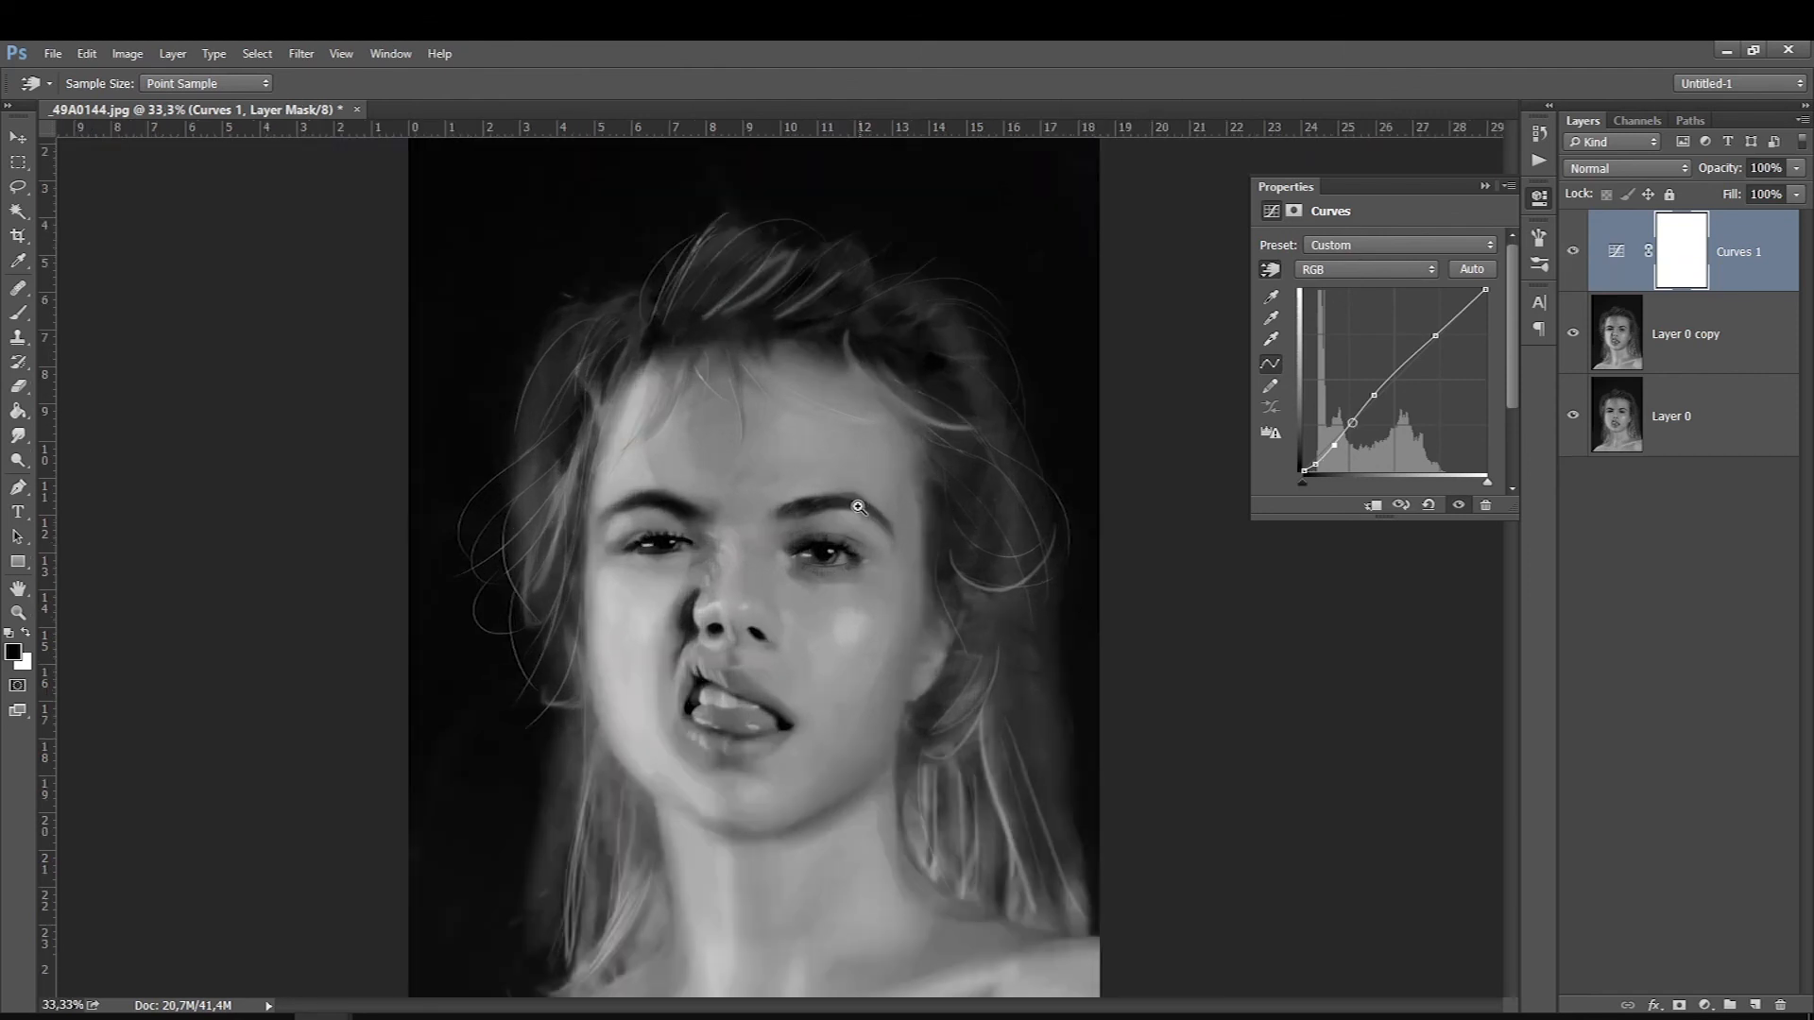
left_click(860, 510, "ctrl")
left_click(860, 511, "ctrl")
left_click(771, 649, "ctrl")
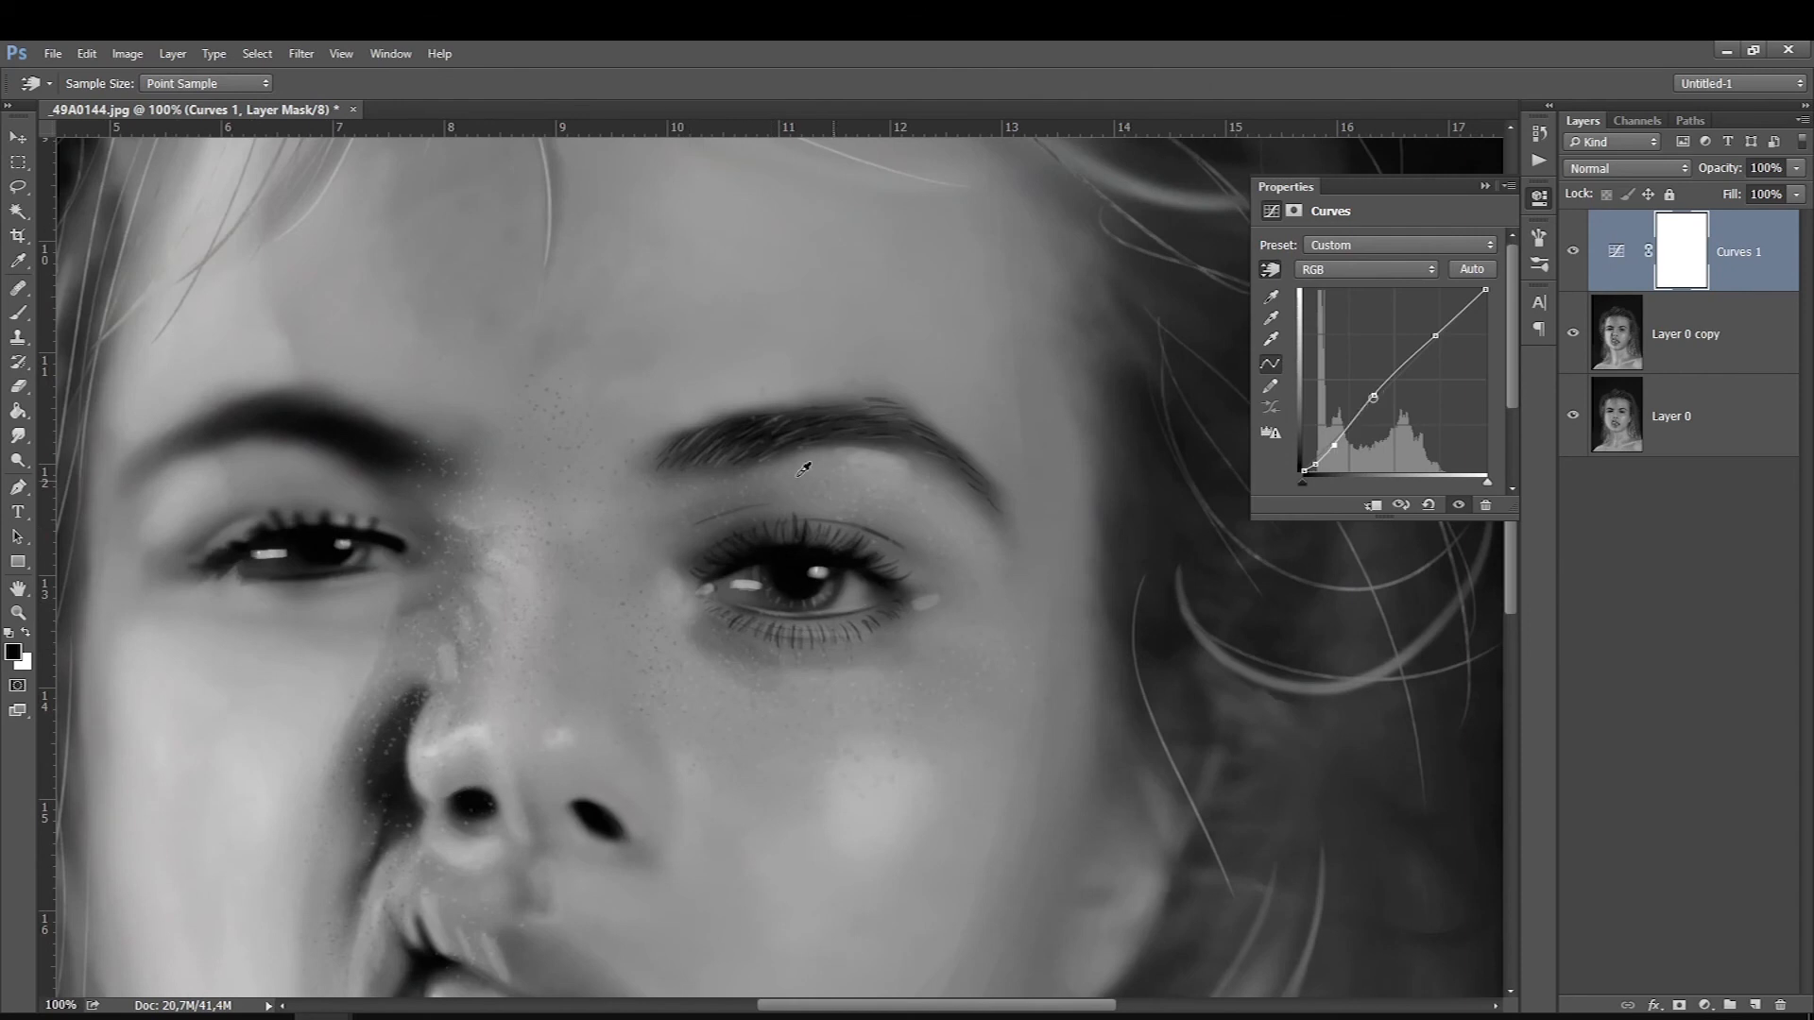
scroll(660, 591, "down", 5)
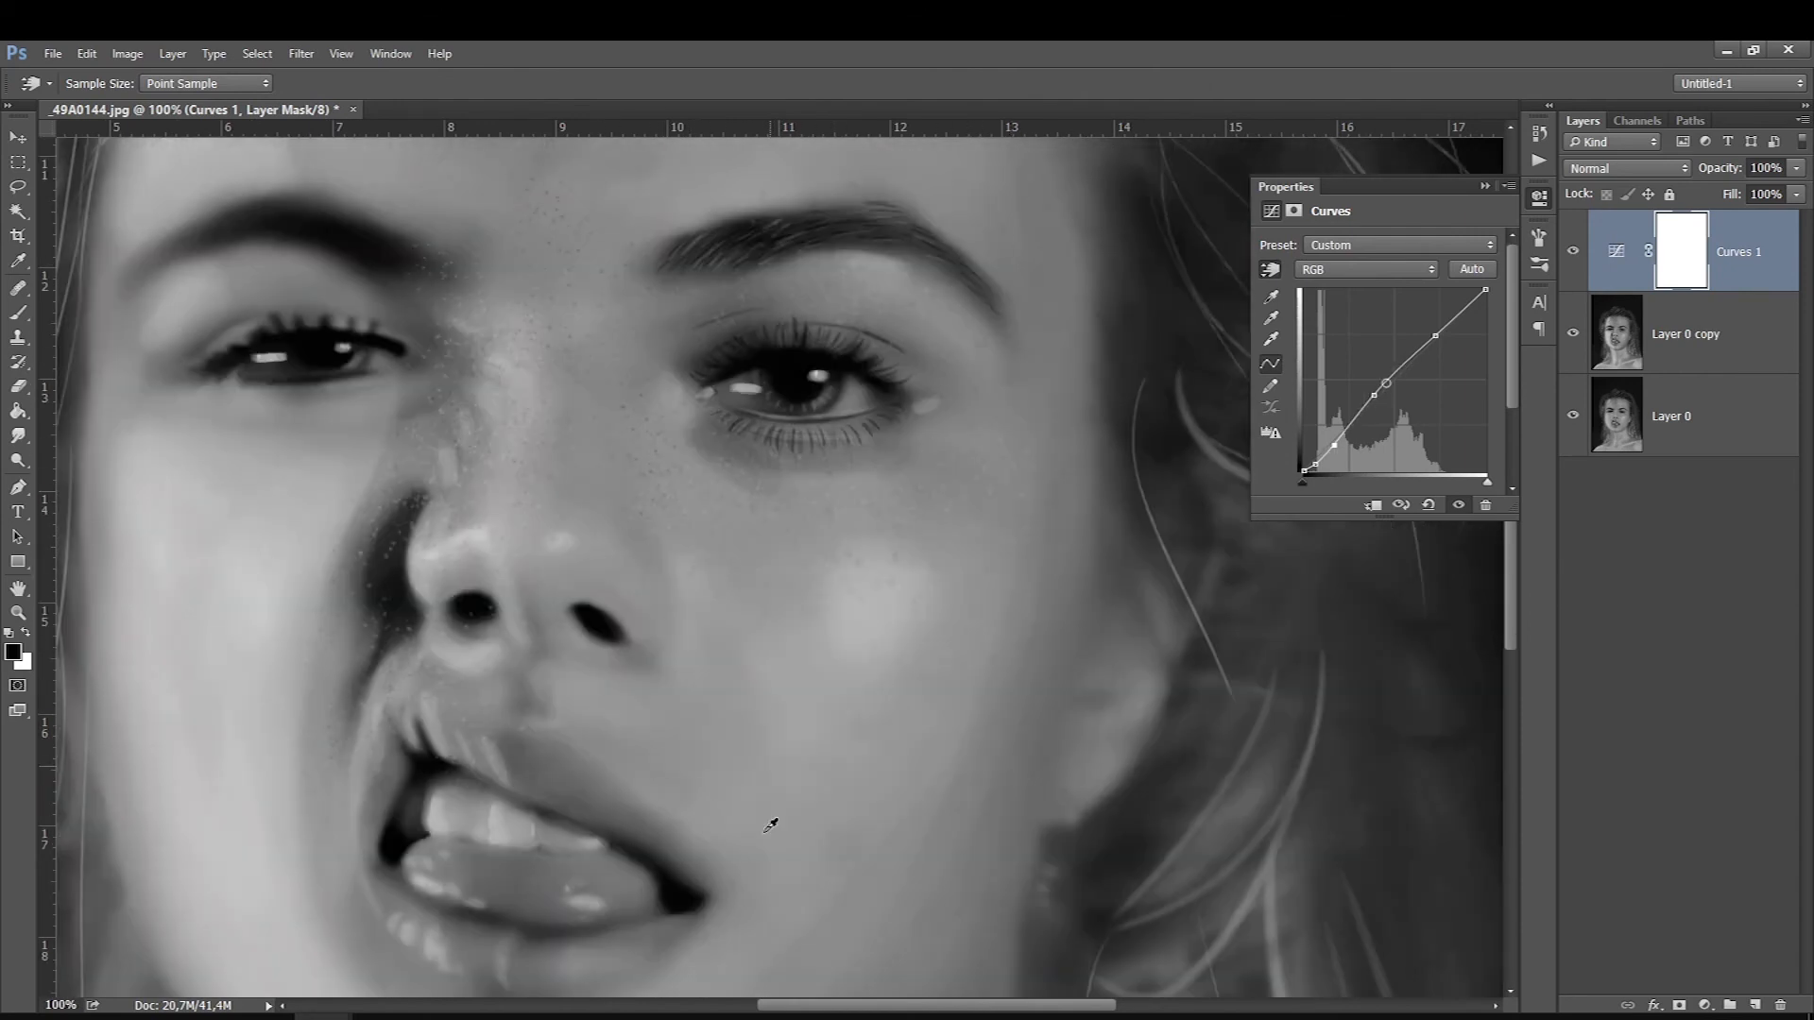
key("ctrl+0")
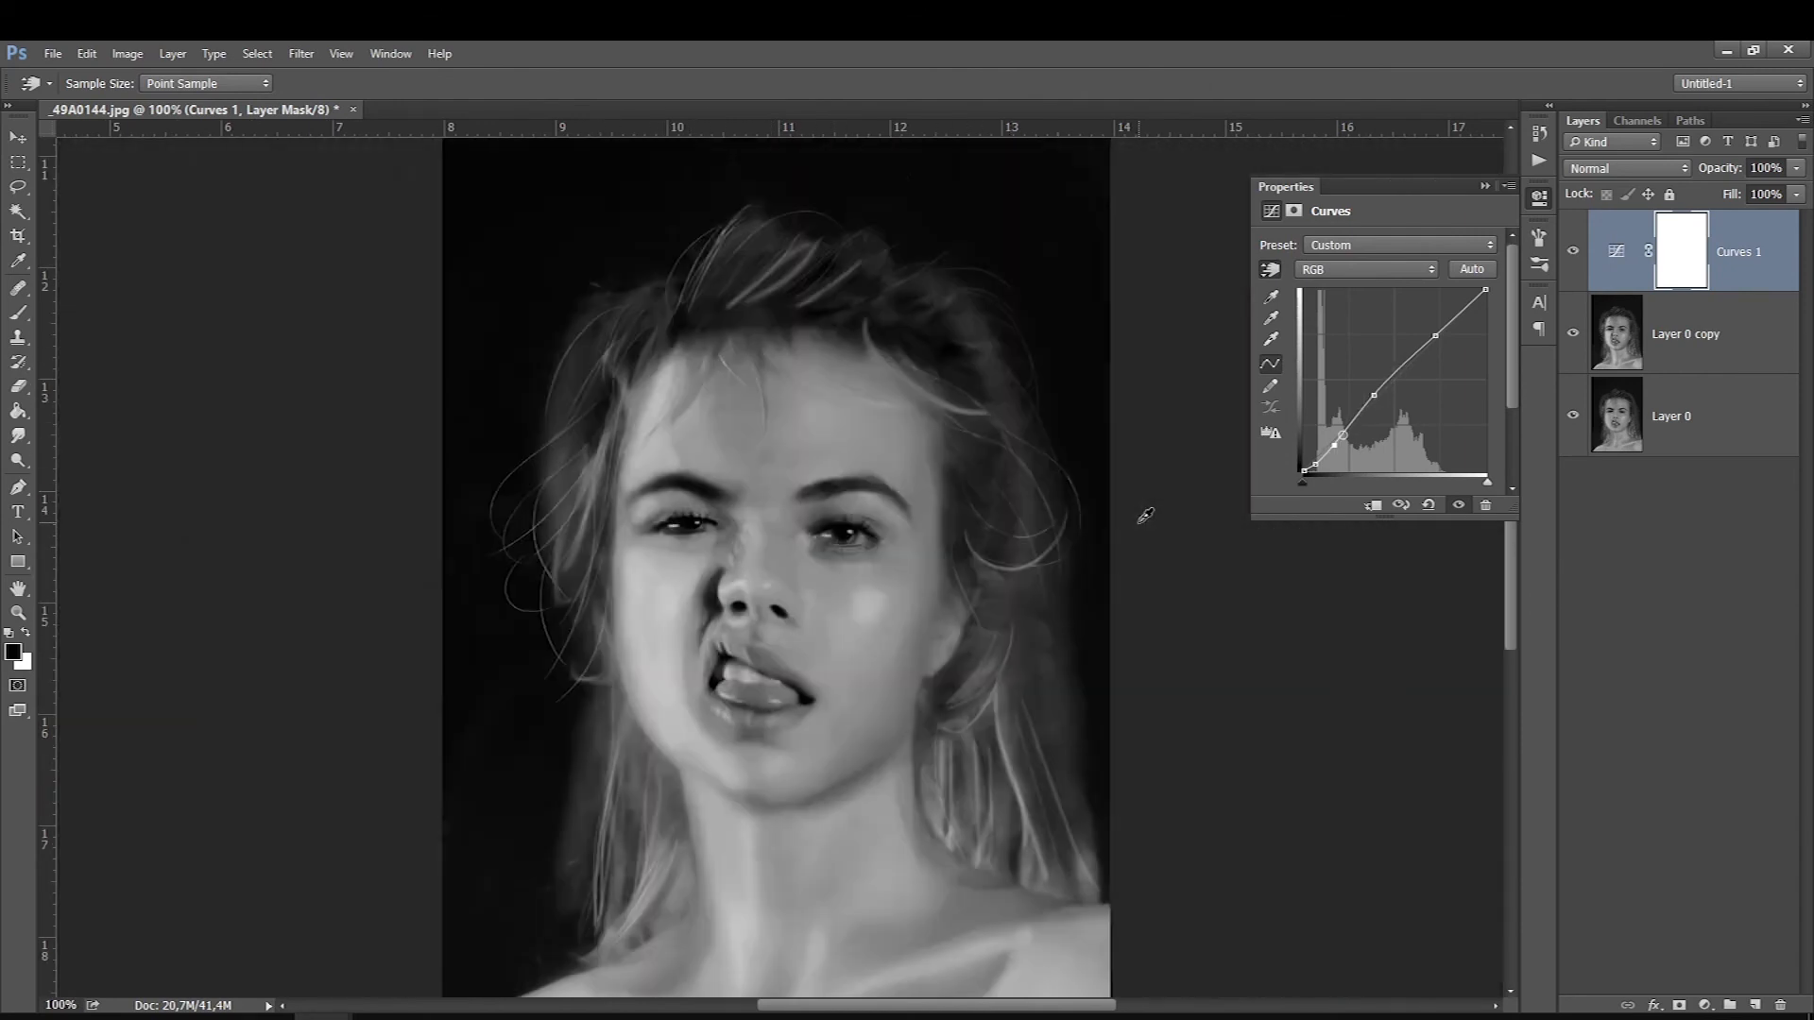
Delete the Curves adjustment layer and compare the portrait with Layer 0 copy hidden and shown
left_click(1485, 186)
key("Delete")
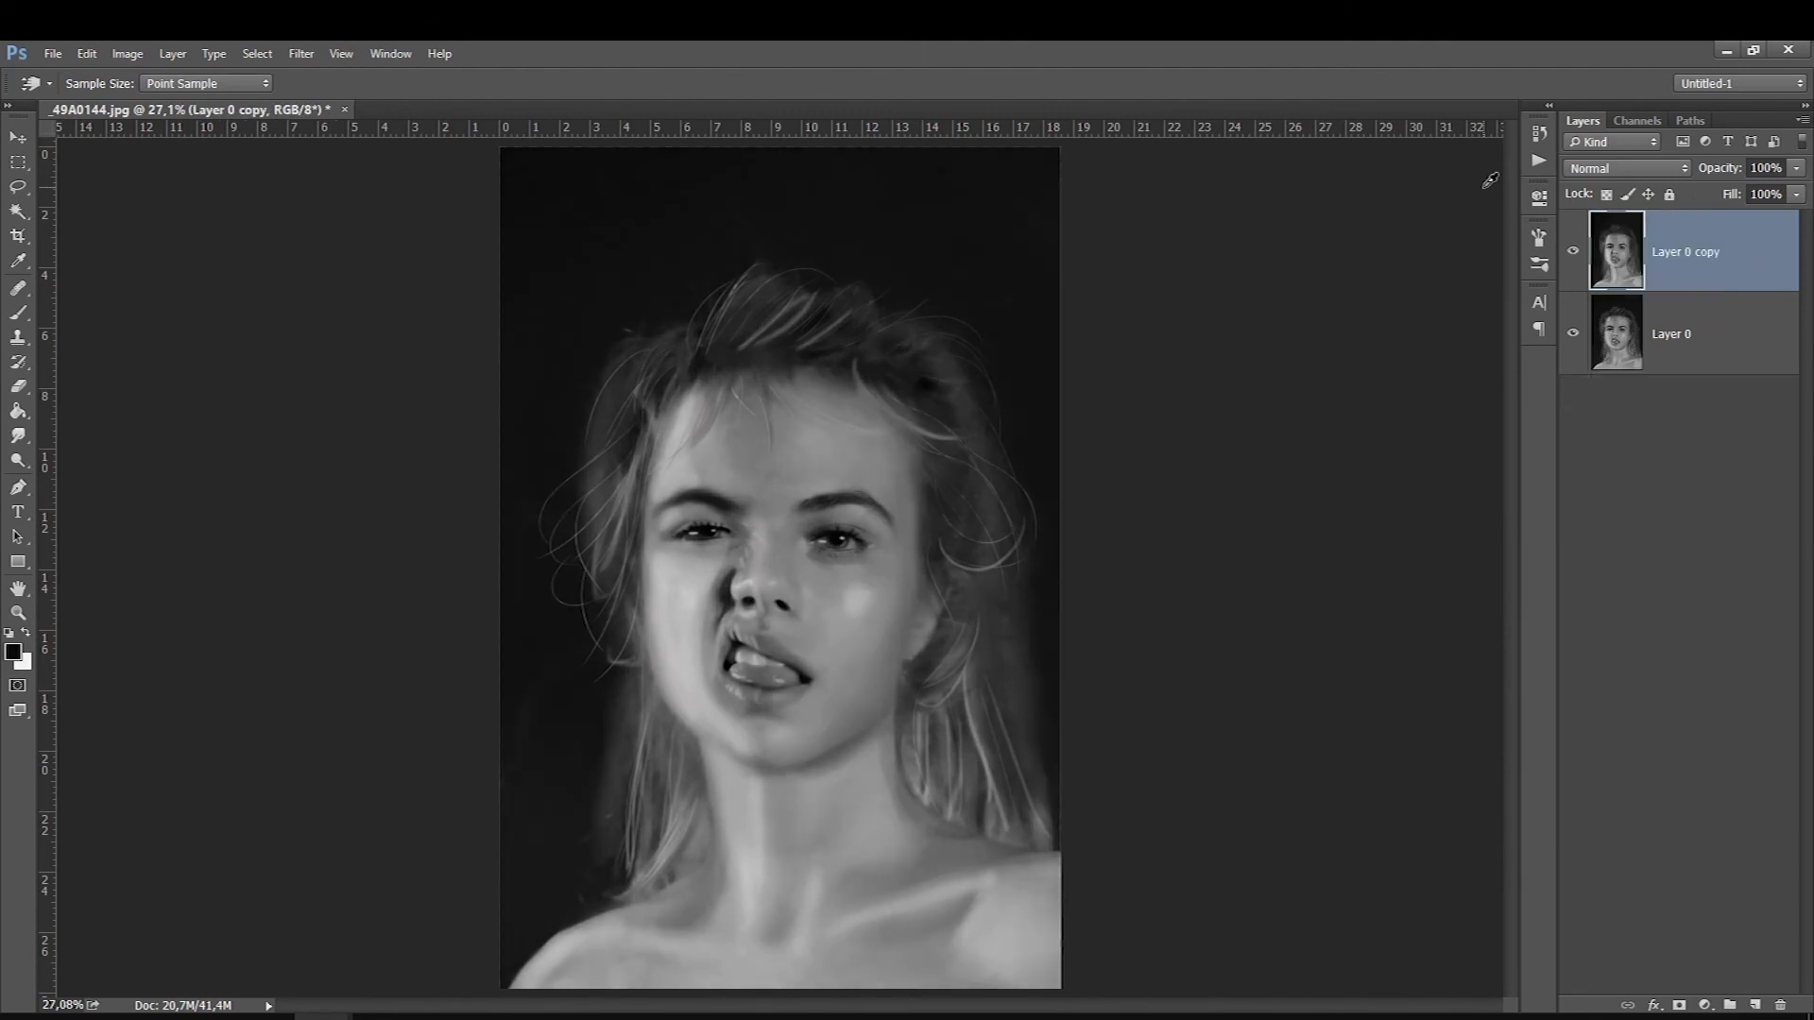
left_click(1573, 248)
left_click(1572, 249)
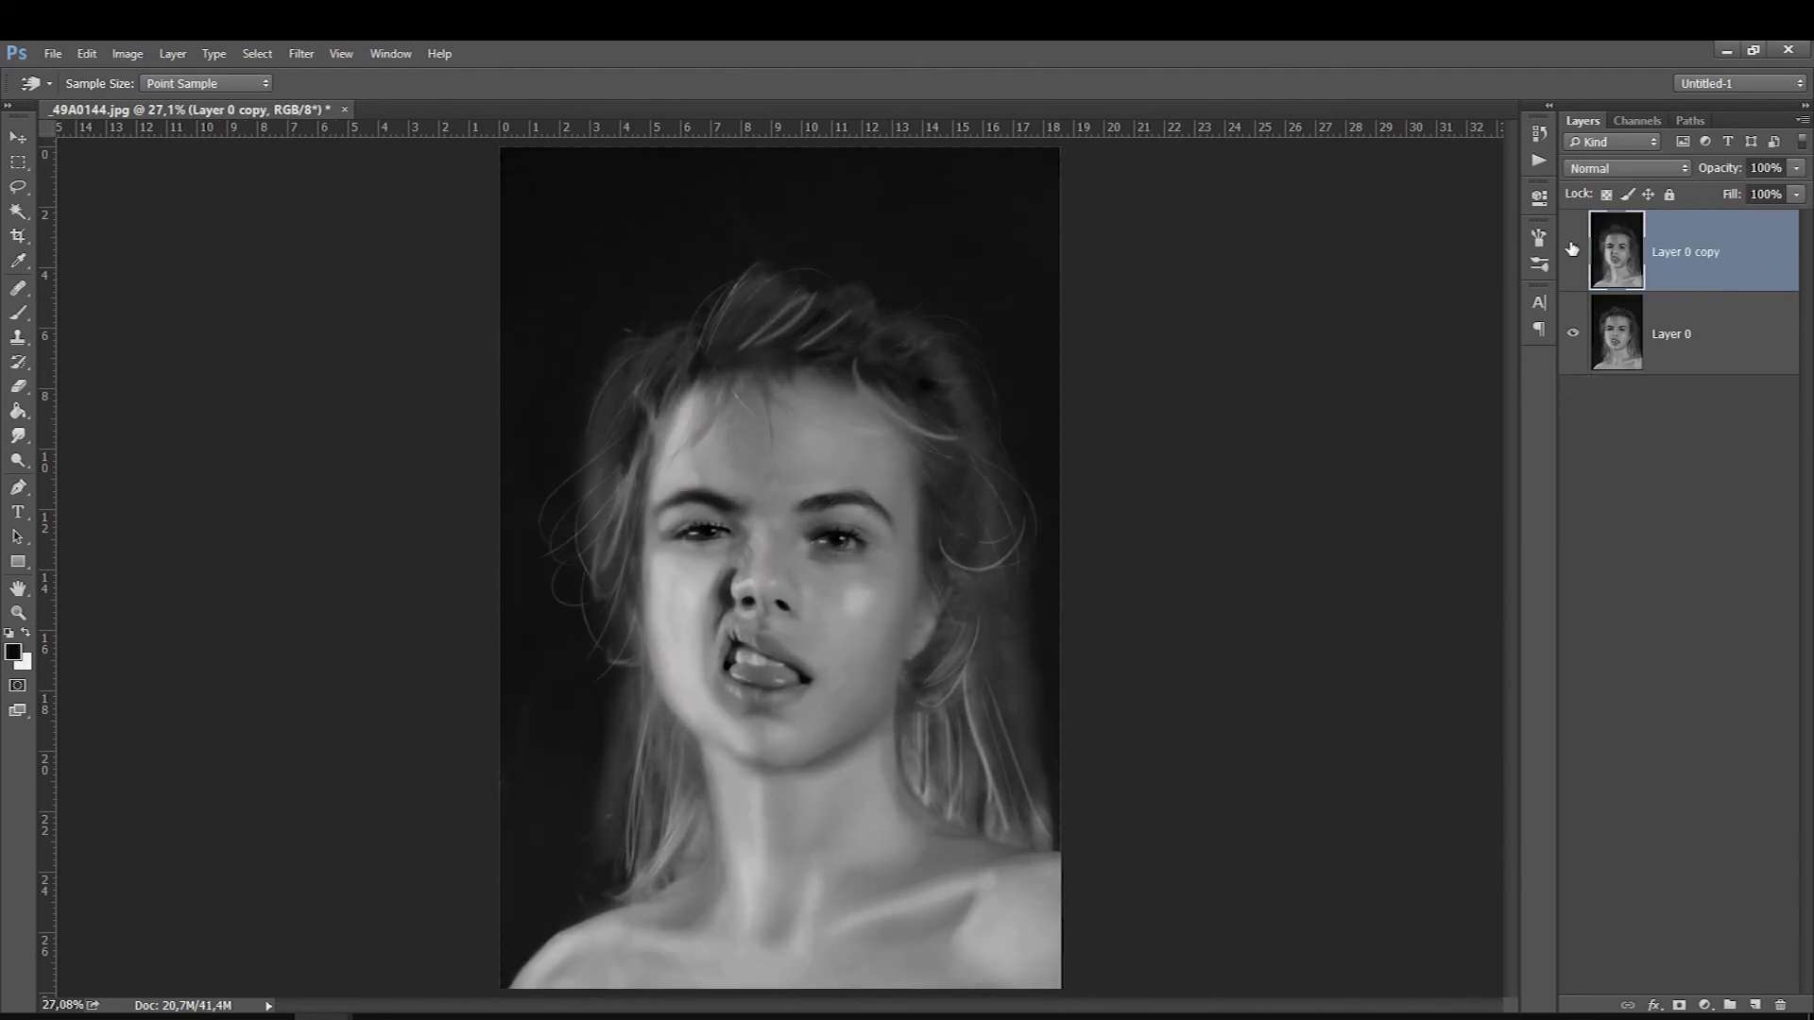